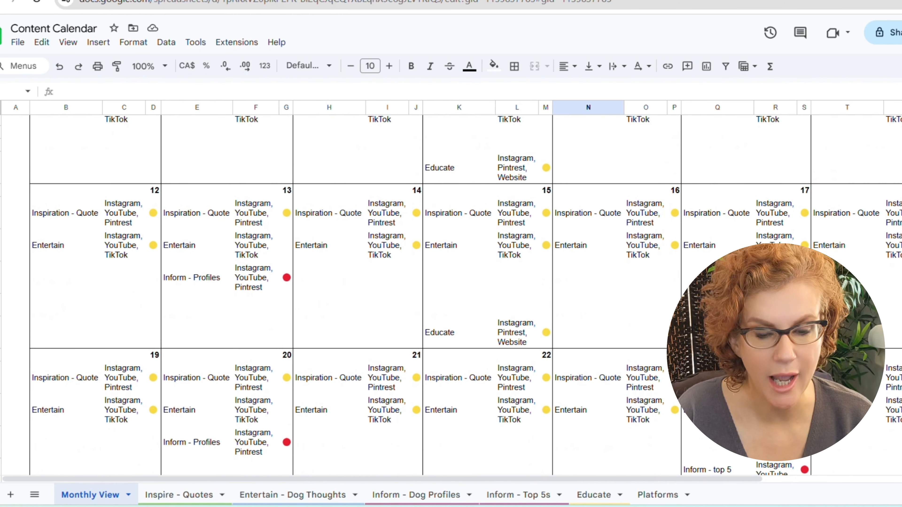
Go through the whole January 2025 content calendar and its status markers in the monthly view
{"action": "scroll", "coordinate": [849, 249], "scroll_direction": "down", "scroll_amount": 5}
{"action": "scroll", "coordinate": [880, 275], "scroll_direction": "down", "scroll_amount": 5}
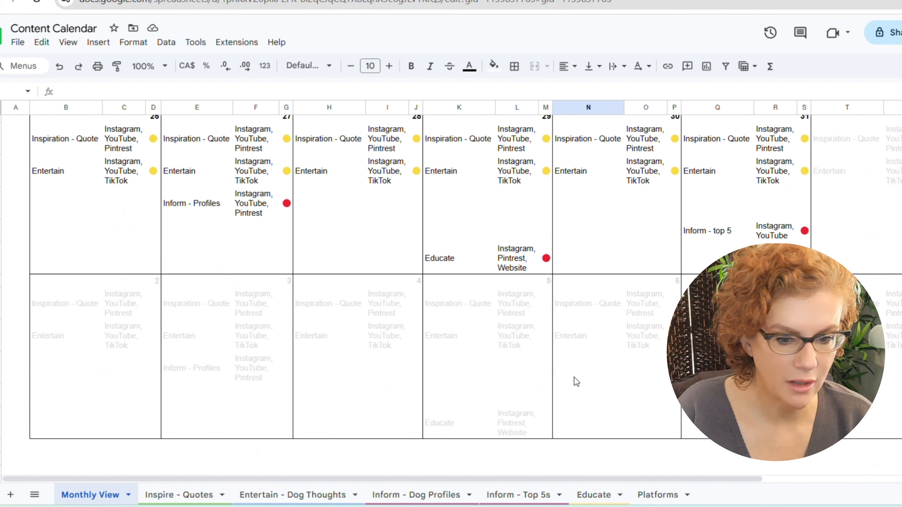
{"action": "scroll", "coordinate": [574, 378], "scroll_direction": "up", "scroll_amount": 15}
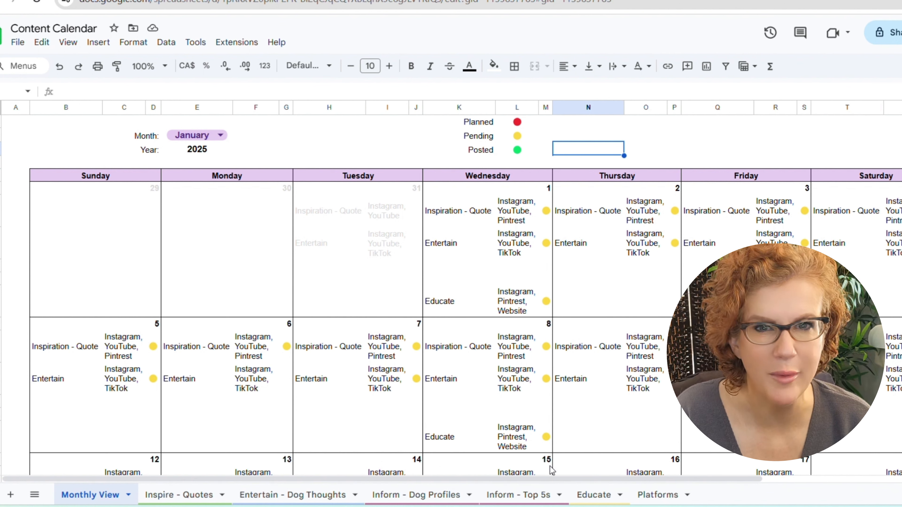
Examine the Inform - Dog Profiles sheet, checking the pillar and the breeds for the first three posting dates
{"action": "left_click", "coordinate": [432, 499]}
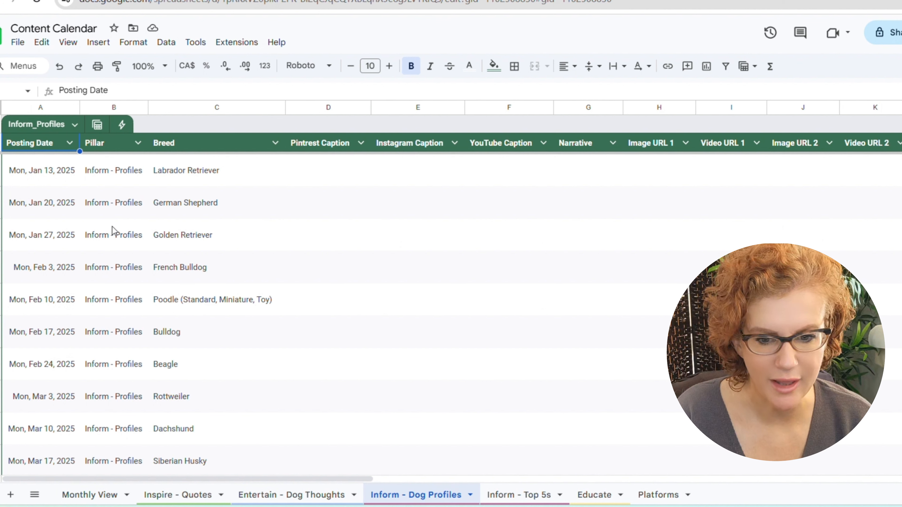
{"action": "left_click", "coordinate": [110, 176]}
{"action": "left_click", "coordinate": [168, 172]}
{"action": "left_click", "coordinate": [173, 200]}
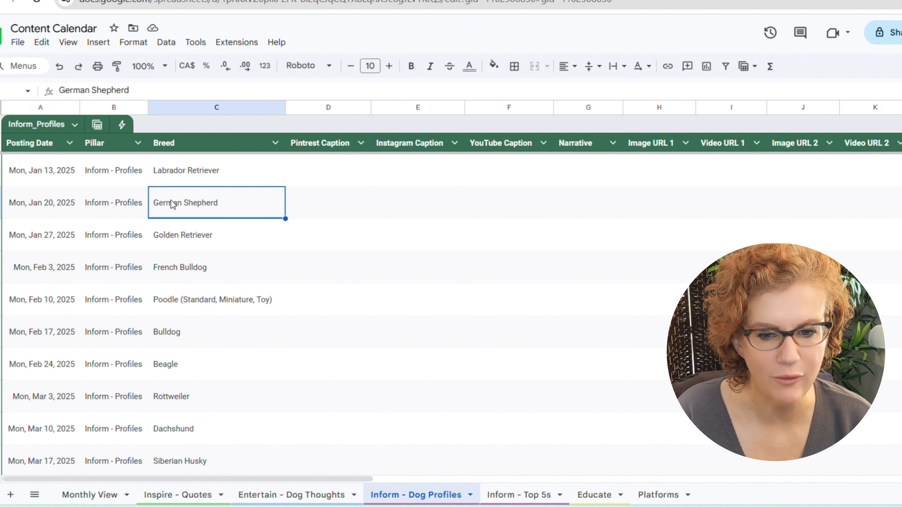
{"action": "left_click", "coordinate": [170, 245]}
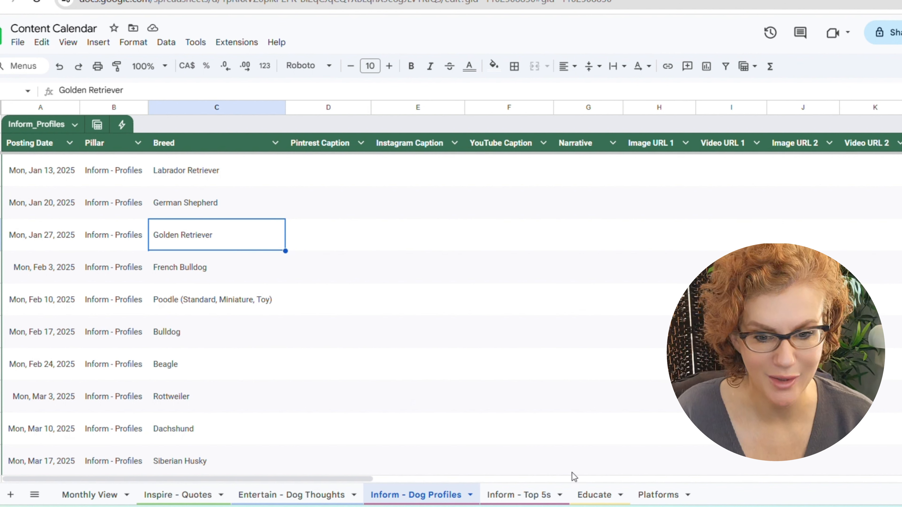
Examine the Educate sheet, checking the Canine Nutrition Tips topic and the Title Slide entries for the January posts
{"action": "left_click", "coordinate": [592, 494]}
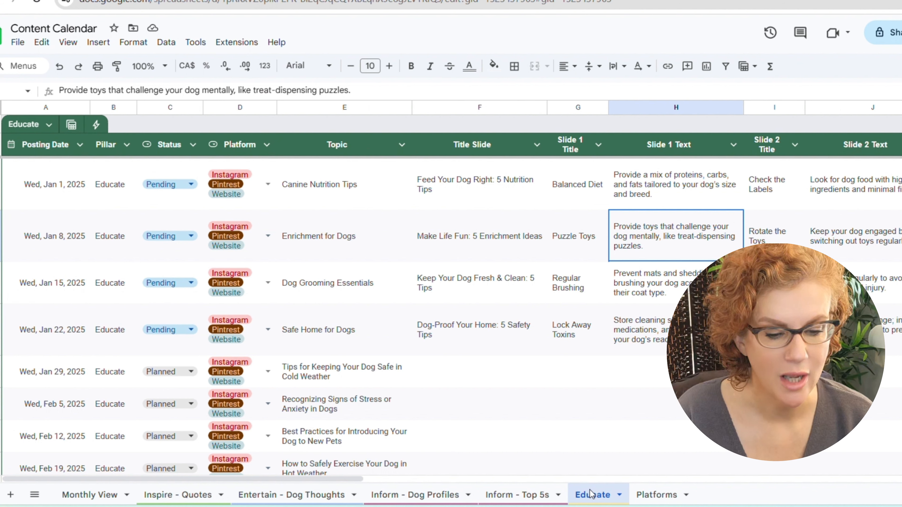
{"action": "left_click", "coordinate": [441, 238]}
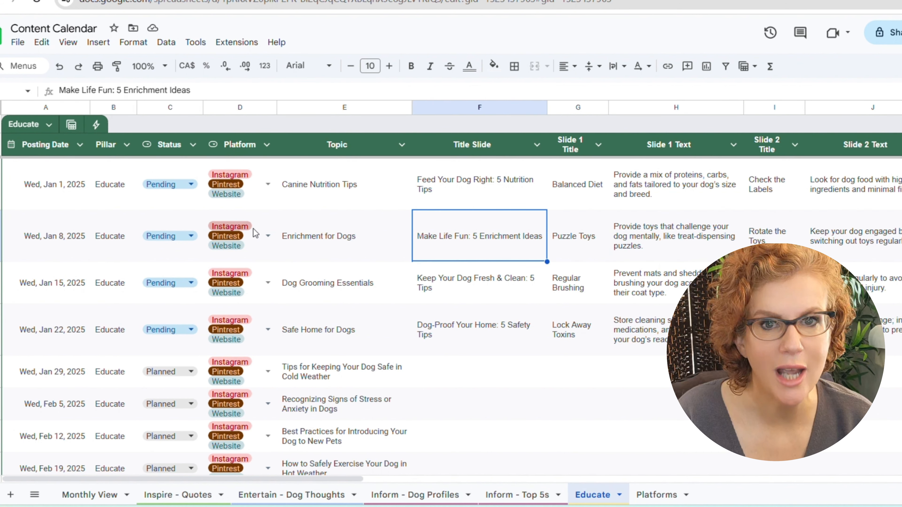
{"action": "left_click", "coordinate": [323, 189]}
{"action": "left_click", "coordinate": [460, 181]}
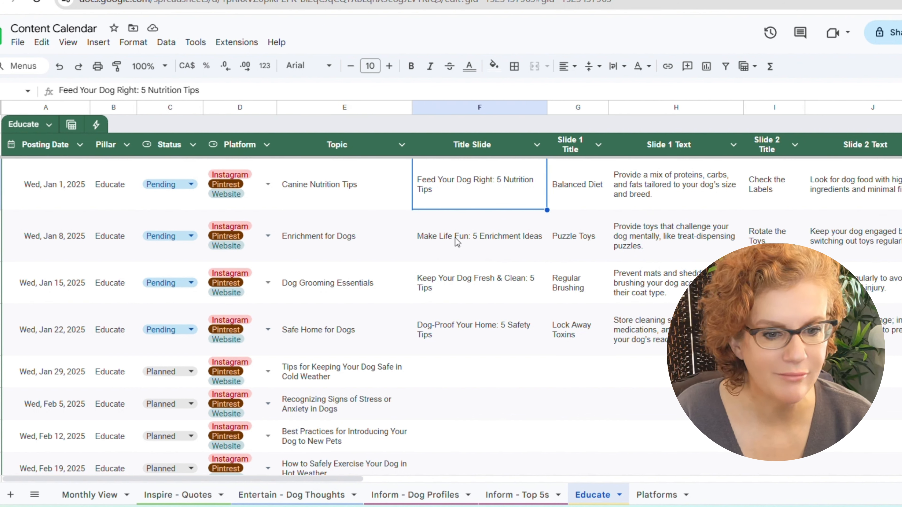
{"action": "left_click", "coordinate": [457, 245]}
{"action": "left_click", "coordinate": [461, 289]}
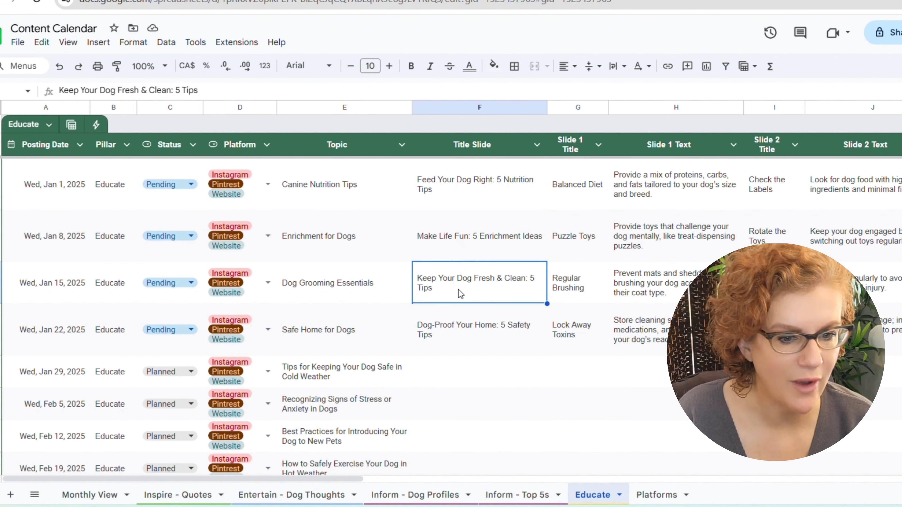
{"action": "left_click", "coordinate": [460, 326]}
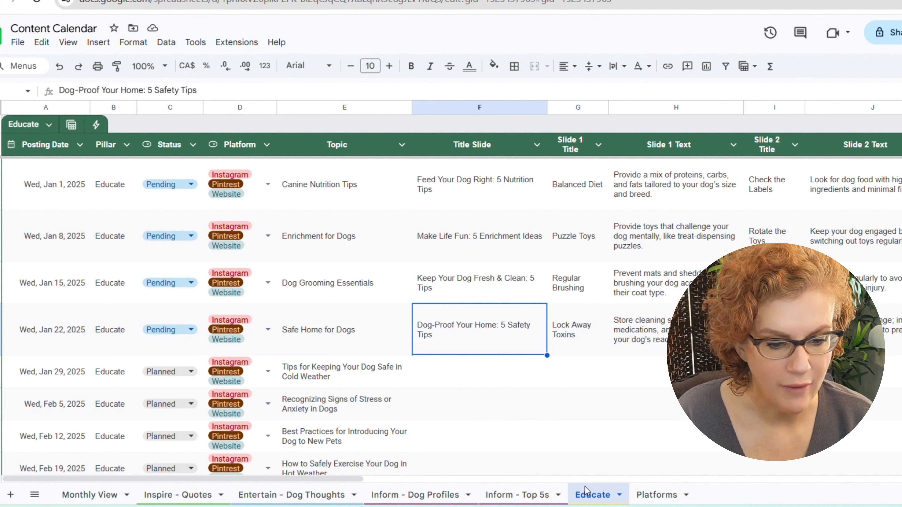
View the Entertain - Dog Thoughts and Inspire - Quotes sheets, and return to the Monthly View sheet
{"action": "left_click", "coordinate": [261, 496]}
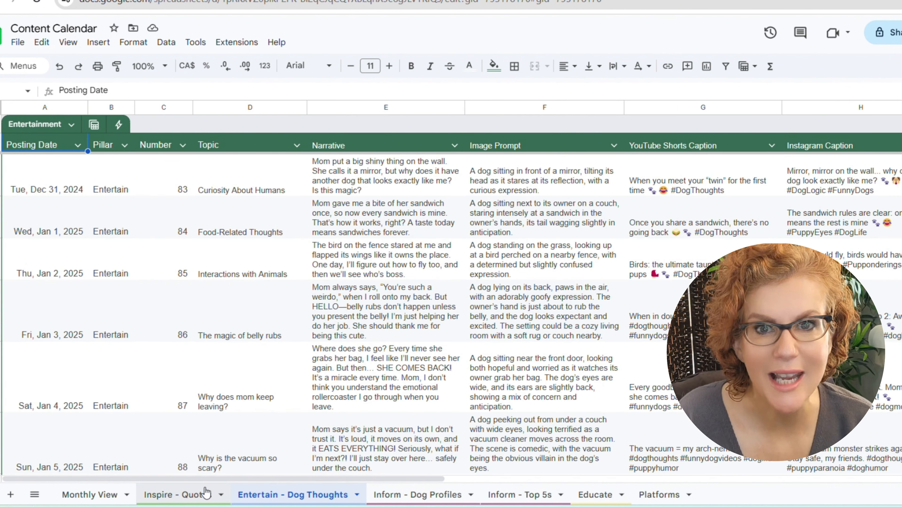
{"action": "left_click", "coordinate": [200, 496]}
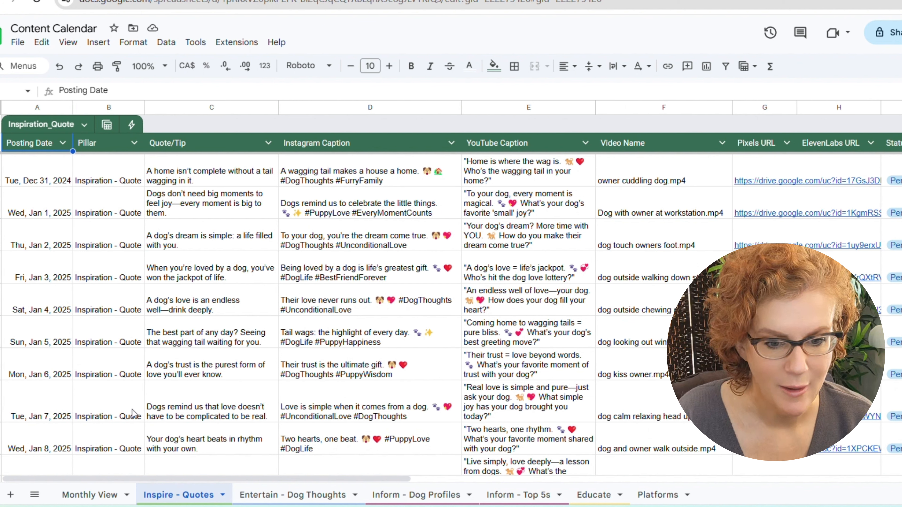
{"action": "left_click", "coordinate": [88, 497]}
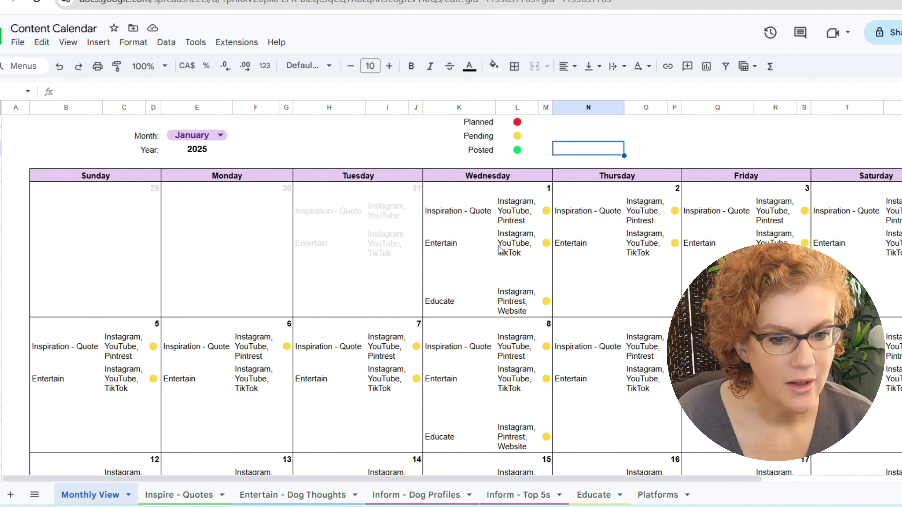
Review how the pillar posts are laid out across the weeks of January in the calendar
{"action": "scroll", "coordinate": [458, 403], "scroll_direction": "down", "scroll_amount": 8}
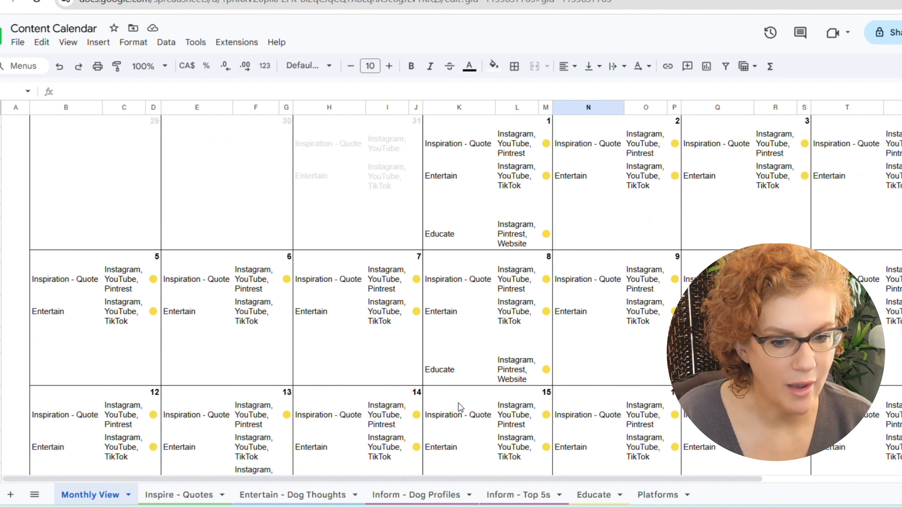
{"action": "scroll", "coordinate": [459, 404], "scroll_direction": "down", "scroll_amount": 12}
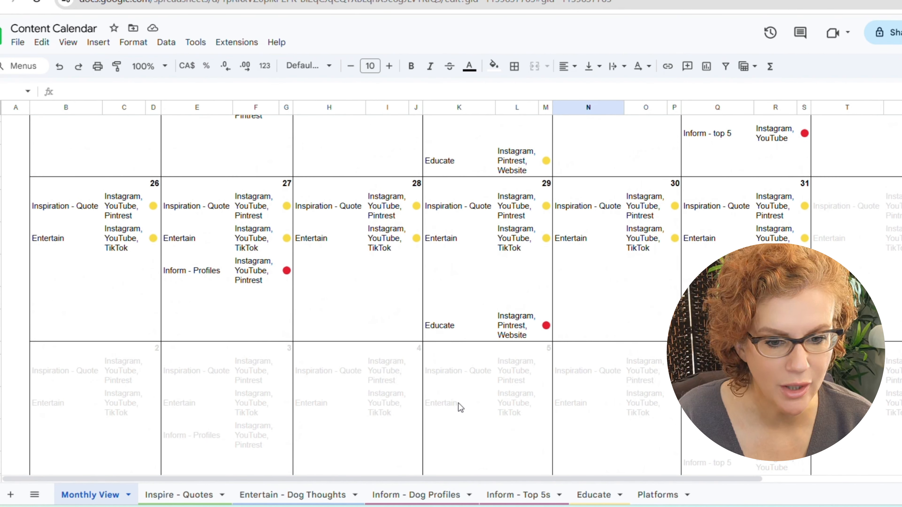
{"action": "scroll", "coordinate": [458, 404], "scroll_direction": "up", "scroll_amount": 2}
{"action": "scroll", "coordinate": [458, 403], "scroll_direction": "up", "scroll_amount": 18}
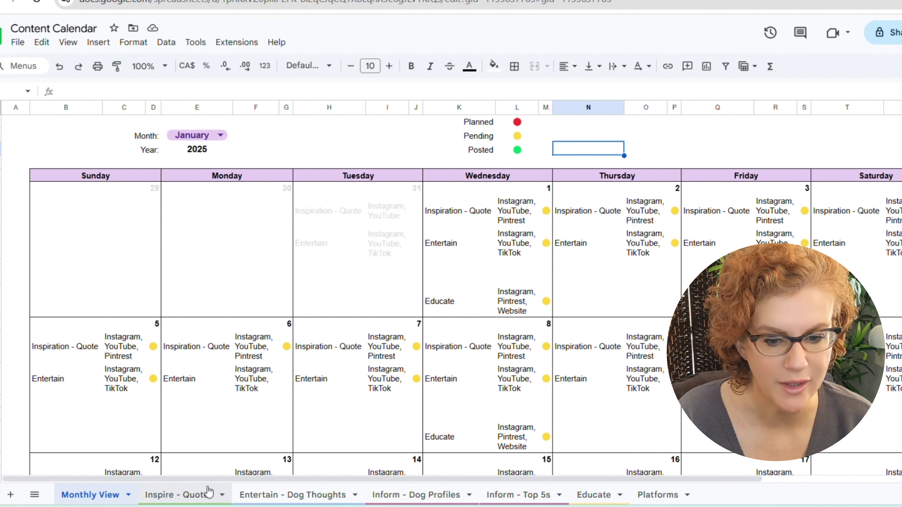
Switch the calendar's month to February and review the posts and statuses for that month
{"action": "left_click", "coordinate": [211, 135]}
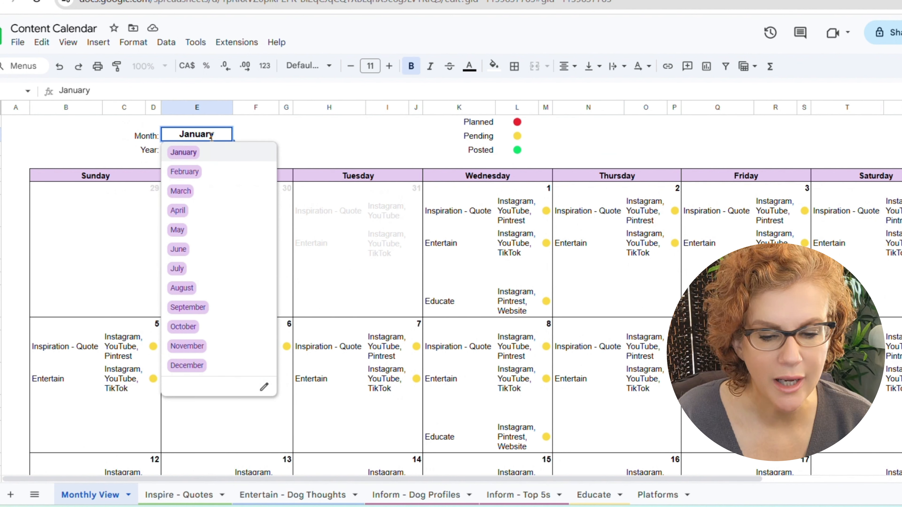
{"action": "left_click", "coordinate": [194, 173]}
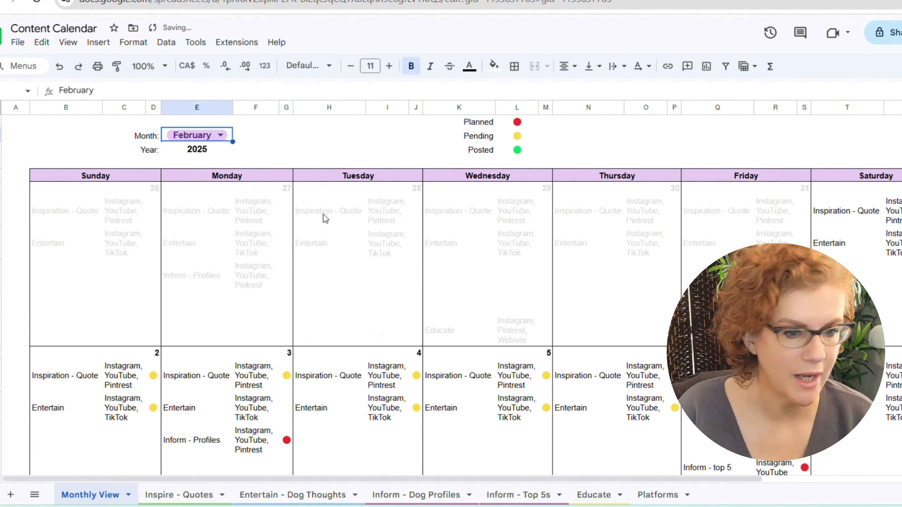
{"action": "scroll", "coordinate": [876, 256], "scroll_direction": "down", "scroll_amount": 15}
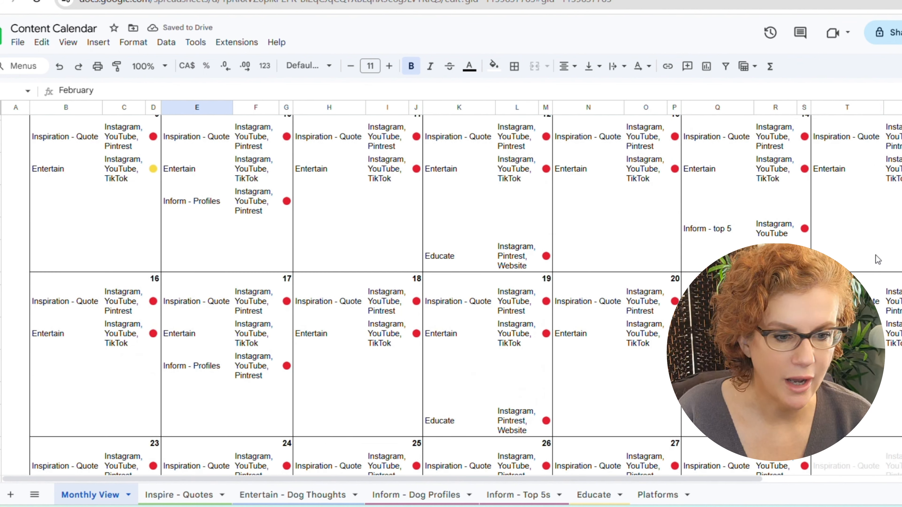
{"action": "scroll", "coordinate": [874, 298], "scroll_direction": "down", "scroll_amount": 2}
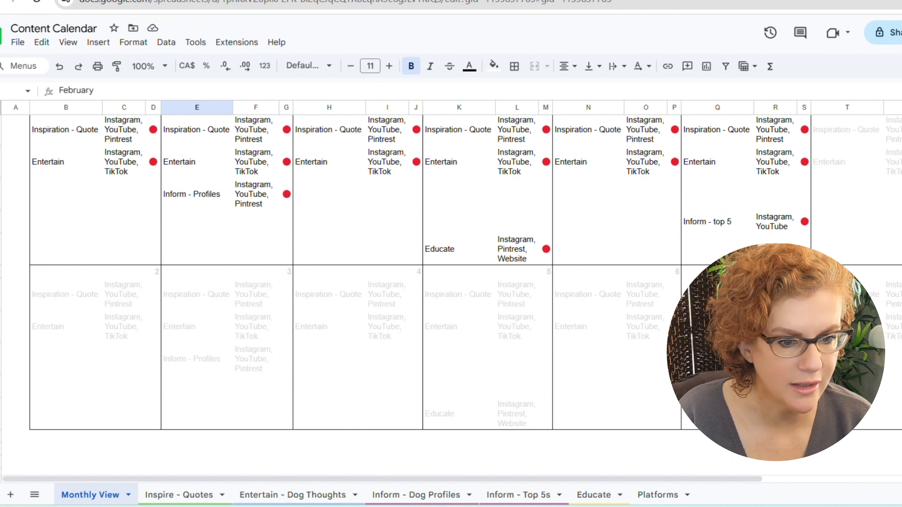
{"action": "scroll", "coordinate": [399, 310], "scroll_direction": "down", "scroll_amount": 1}
{"action": "scroll", "coordinate": [399, 310], "scroll_direction": "up", "scroll_amount": 2}
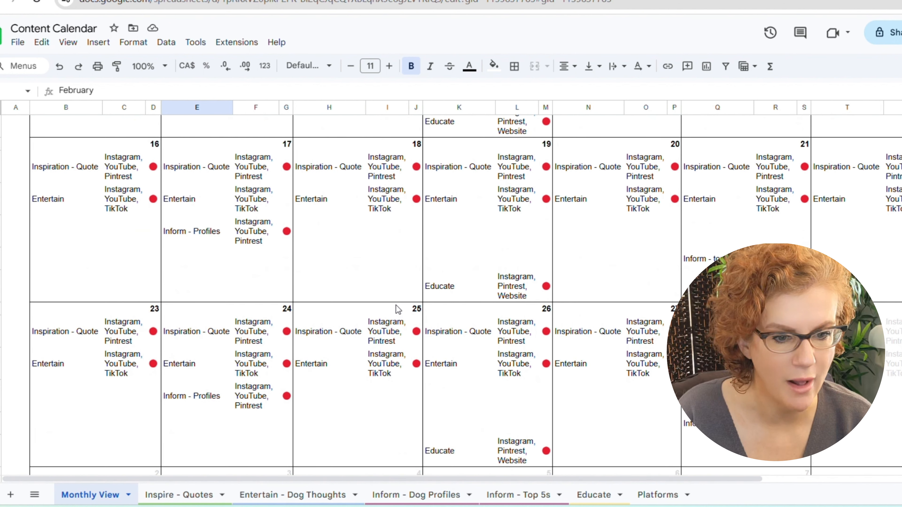
{"action": "scroll", "coordinate": [596, 330], "scroll_direction": "up", "scroll_amount": 2}
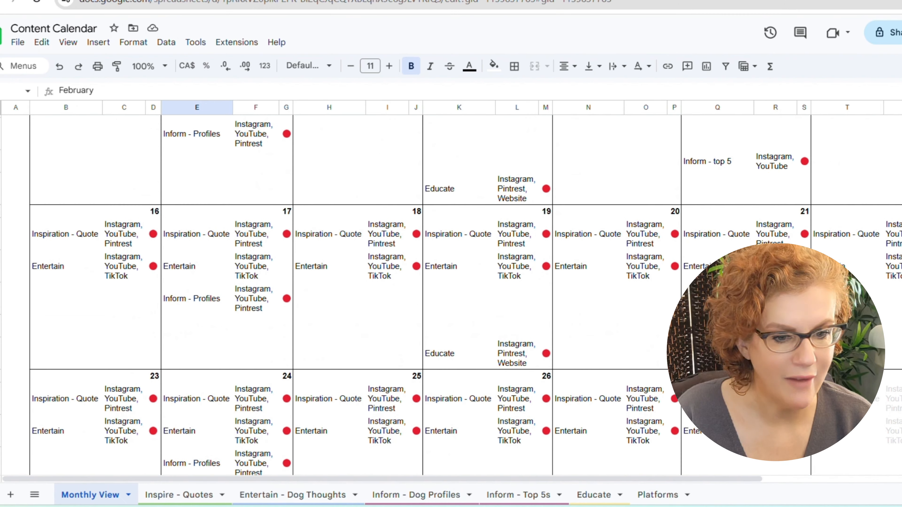
{"action": "scroll", "coordinate": [596, 330], "scroll_direction": "up", "scroll_amount": 10}
{"action": "scroll", "coordinate": [596, 330], "scroll_direction": "up", "scroll_amount": 2}
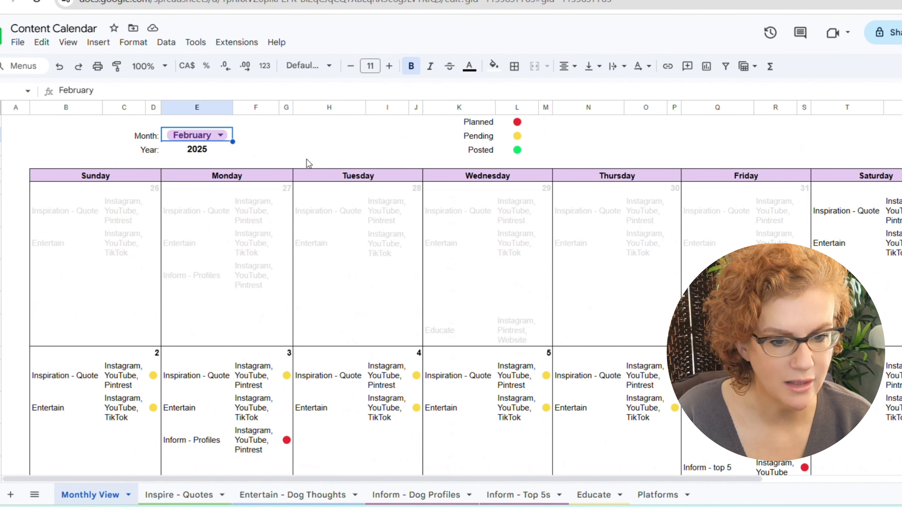
Review April's scheduled posts by switching the calendar's month to April, and set the month back to January
{"action": "left_click", "coordinate": [222, 136]}
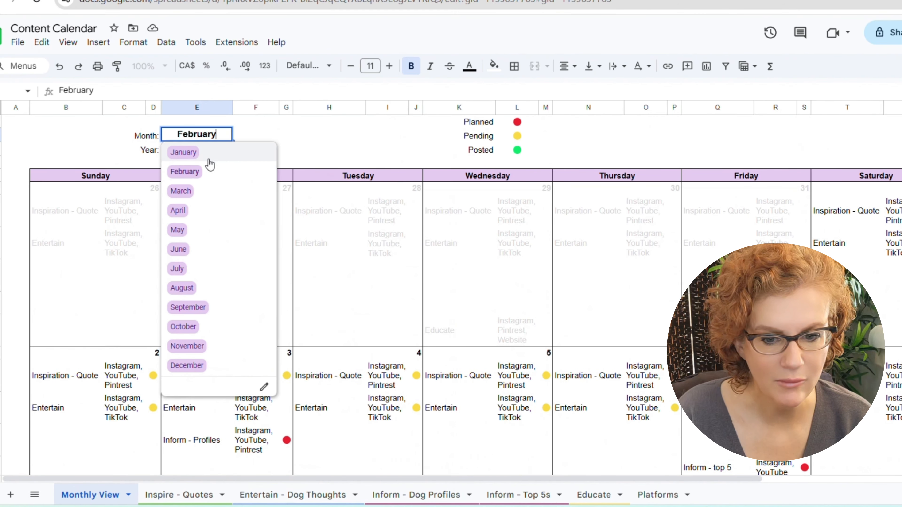
{"action": "left_click", "coordinate": [188, 210]}
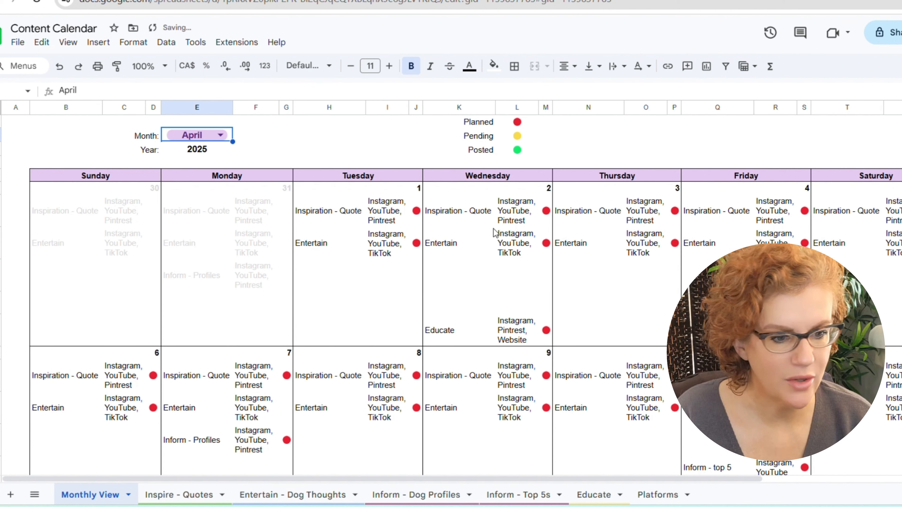
{"action": "scroll", "coordinate": [494, 234], "scroll_direction": "down", "scroll_amount": 5}
{"action": "scroll", "coordinate": [355, 295], "scroll_direction": "down", "scroll_amount": 10}
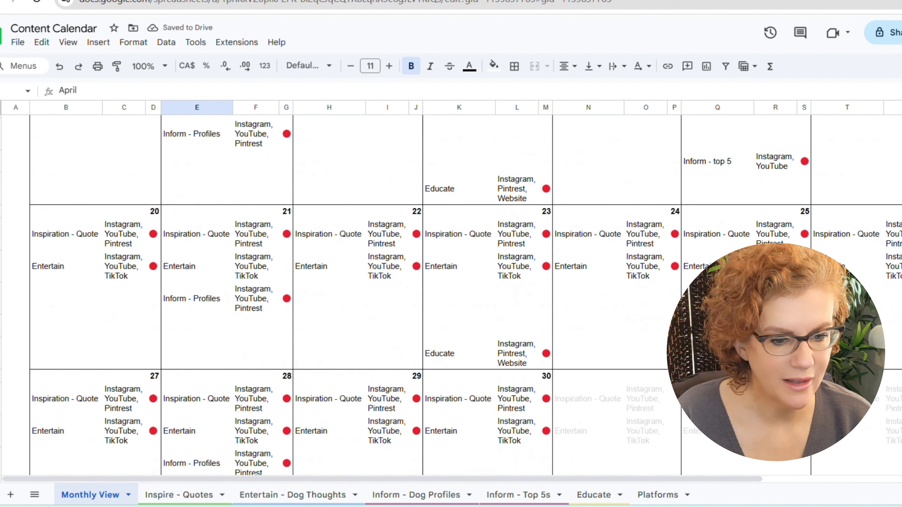
{"action": "scroll", "coordinate": [654, 347], "scroll_direction": "up", "scroll_amount": 15}
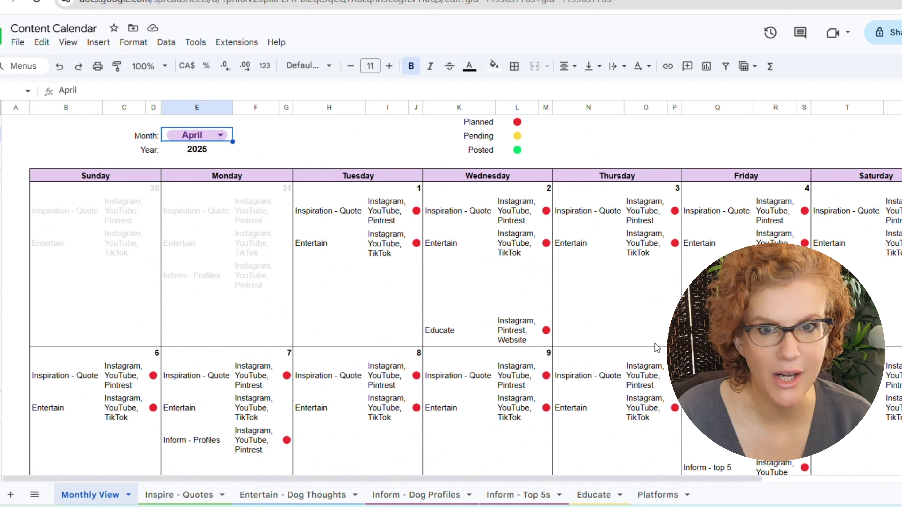
{"action": "left_click", "coordinate": [205, 135]}
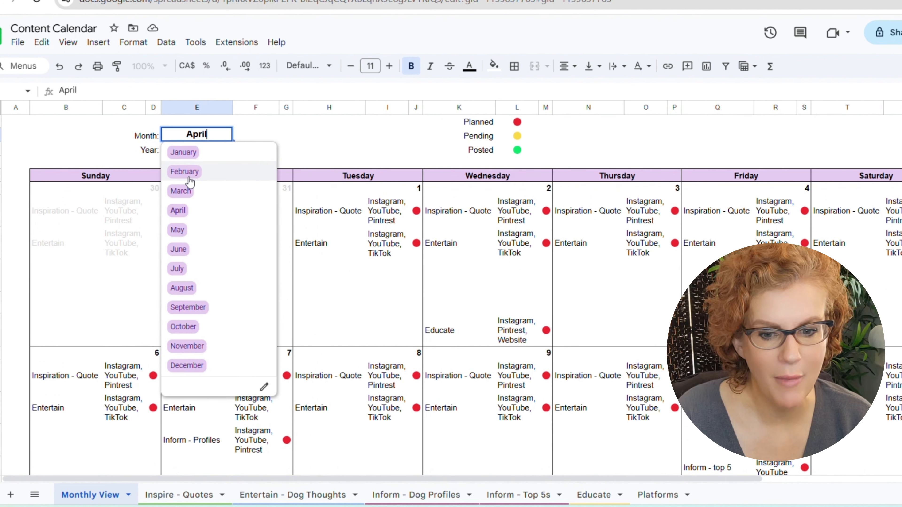
{"action": "left_click", "coordinate": [185, 152]}
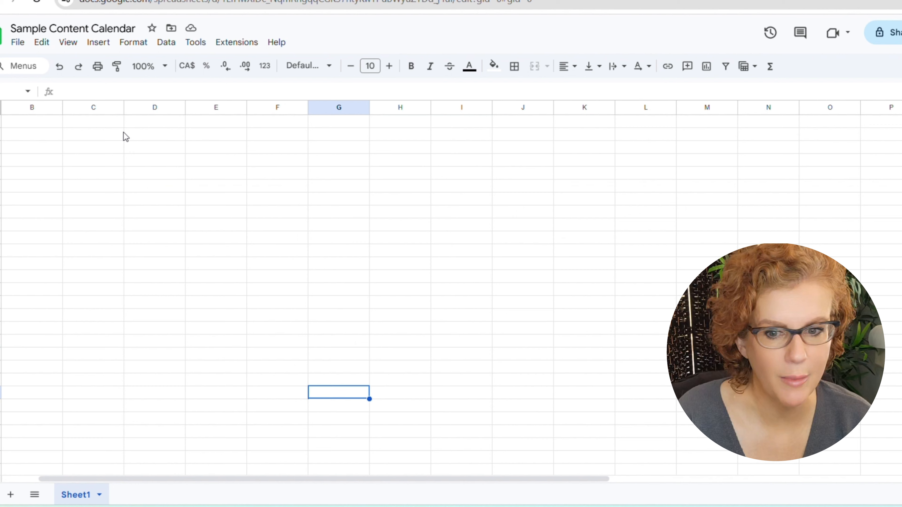
In the blank Sample Content Calendar sheet, enter the label Month in column D's second visible row and January beside it in column E
{"action": "left_click", "coordinate": [123, 134]}
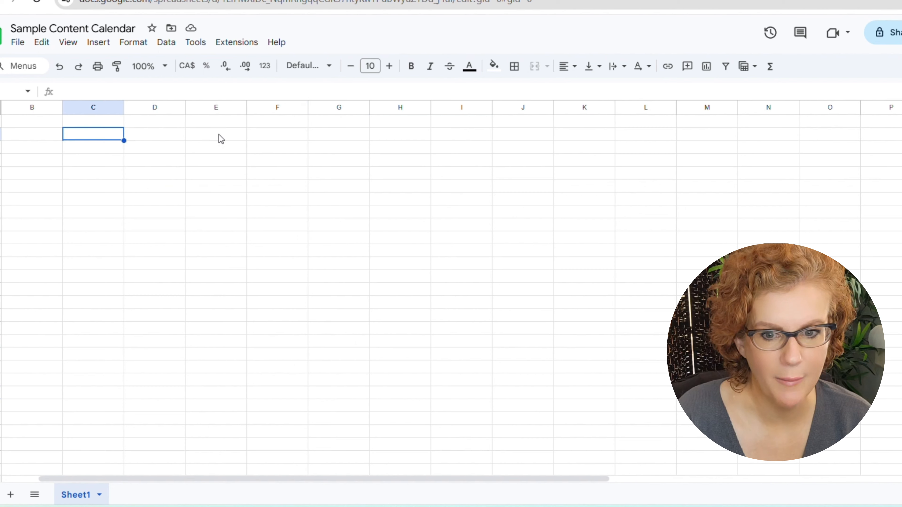
{"action": "left_click", "coordinate": [229, 134]}
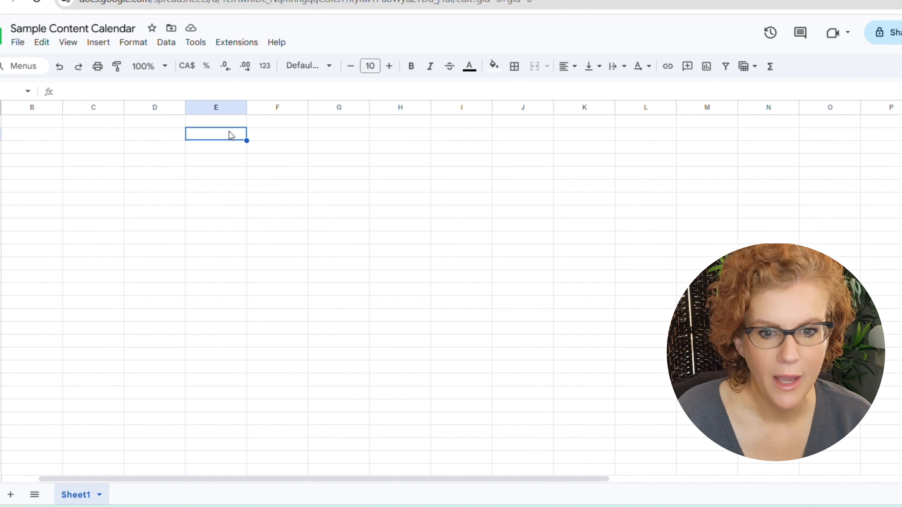
{"action": "left_click", "coordinate": [176, 133]}
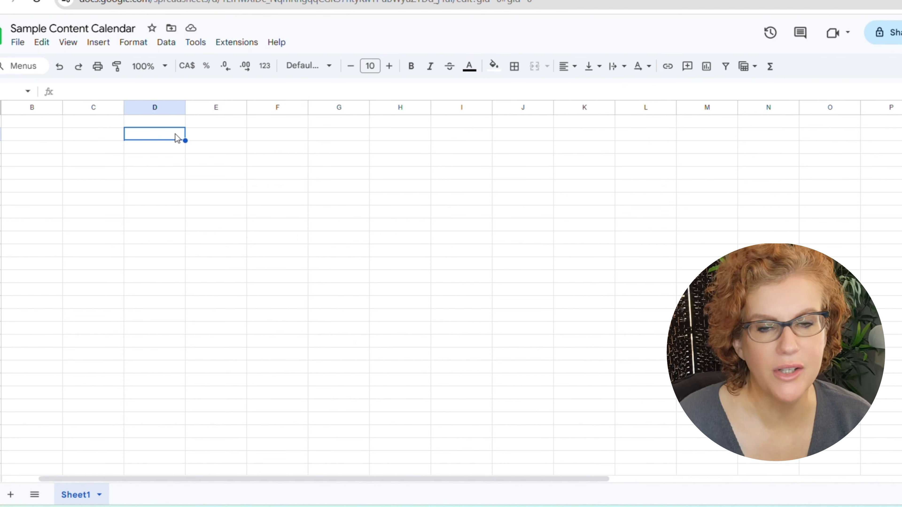
{"action": "type", "text": "Month"}
{"action": "left_click", "coordinate": [211, 133]}
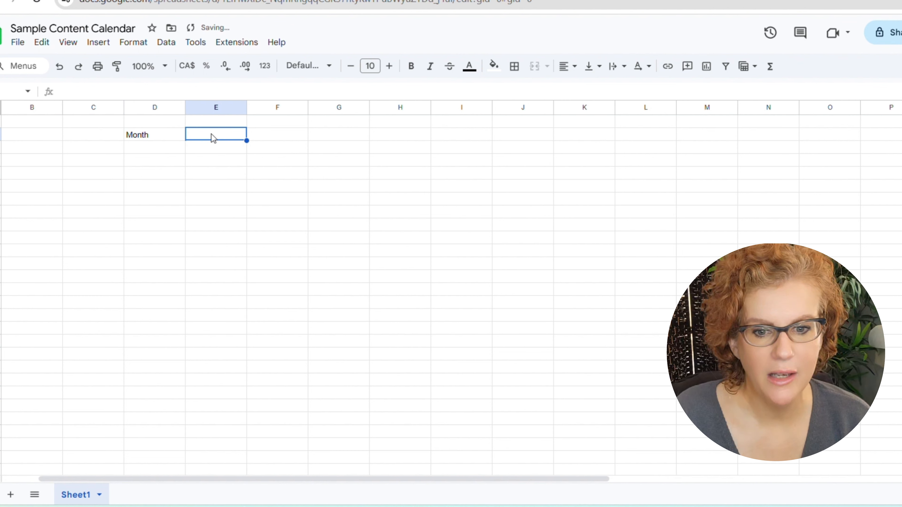
{"action": "type", "text": "January"}
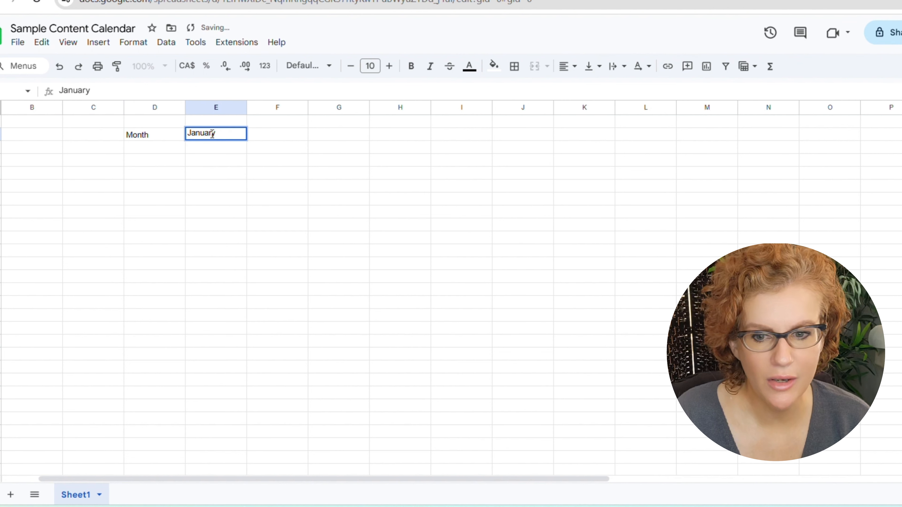
{"action": "key", "text": "Return"}
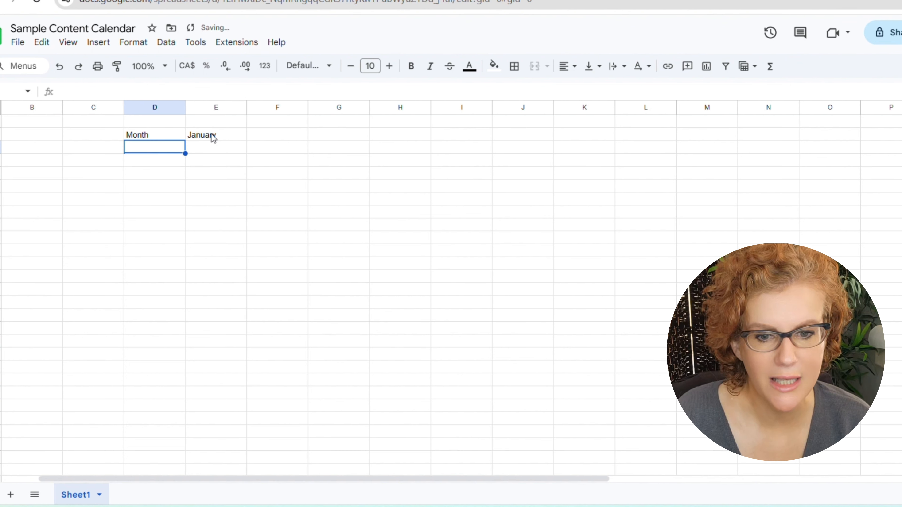
Enter the label Year below Month in column D and 2025 beside it in column E
{"action": "type", "text": "Year"}
{"action": "key", "text": "Tab"}
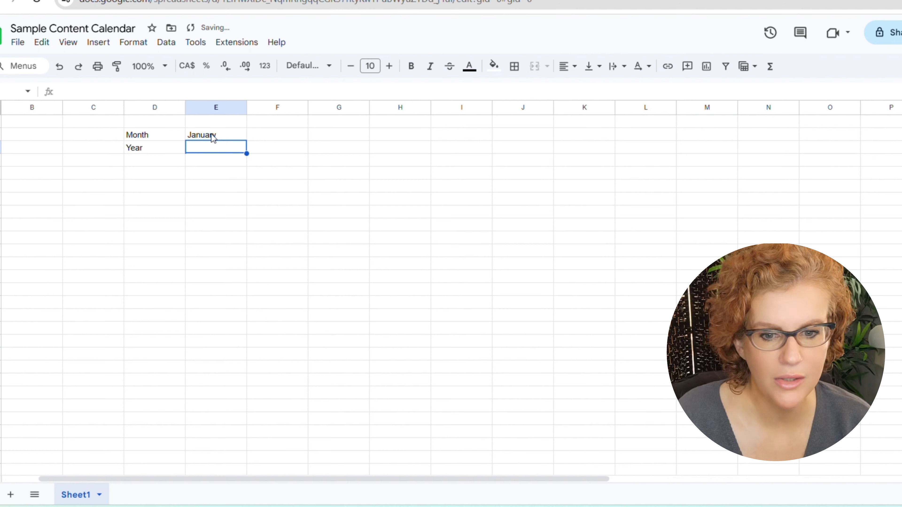
{"action": "type", "text": "2025"}
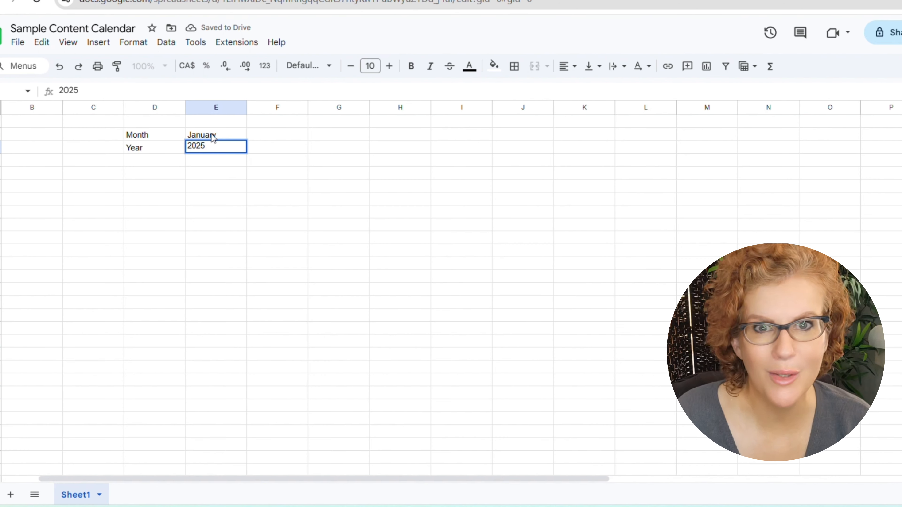
{"action": "left_click", "coordinate": [212, 168]}
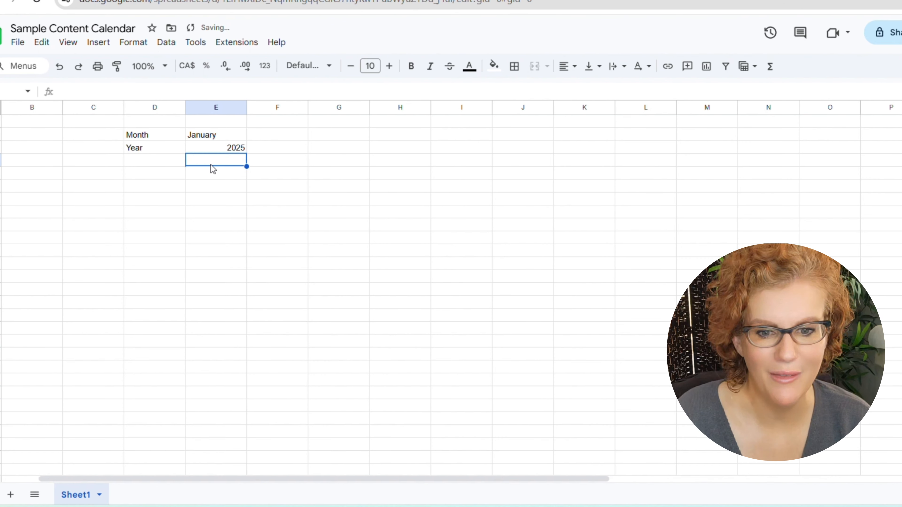
Center the January and 2025 cells horizontally
{"action": "left_click_drag", "start_coordinate": [215, 136], "coordinate": [221, 150]}
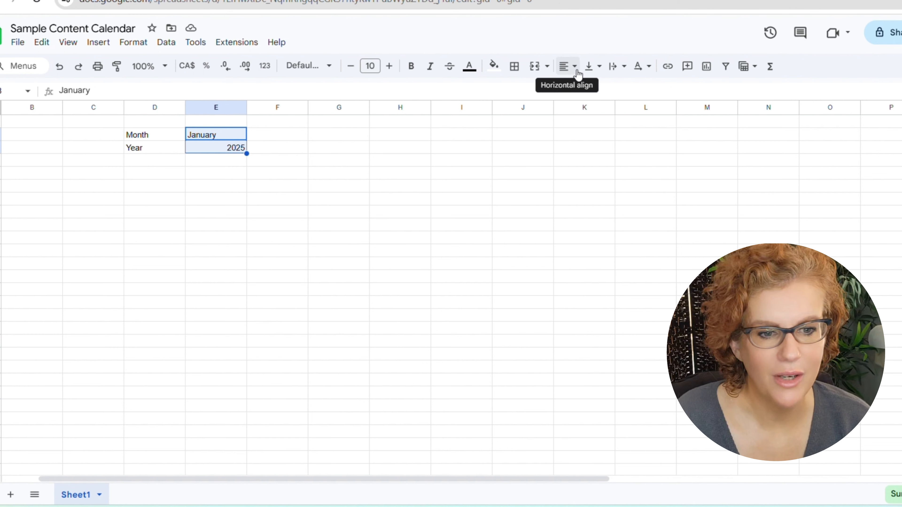
{"action": "left_click", "coordinate": [569, 66]}
{"action": "left_click", "coordinate": [587, 90]}
{"action": "left_click", "coordinate": [461, 223]}
Start the weekday header row two rows below Year, with Monday in column B and Tuesday in column E
{"action": "left_click", "coordinate": [157, 174]}
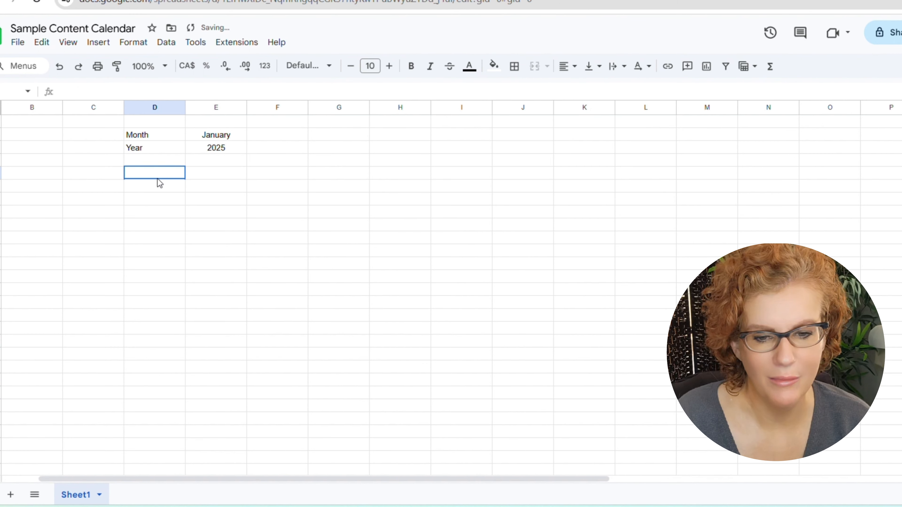
{"action": "left_click", "coordinate": [103, 174]}
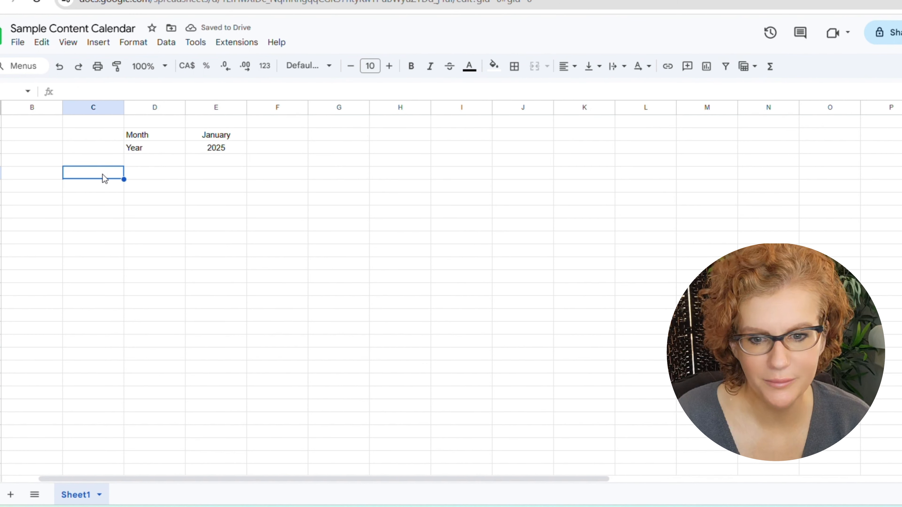
{"action": "left_click_drag", "start_coordinate": [388, 482], "coordinate": [308, 482]}
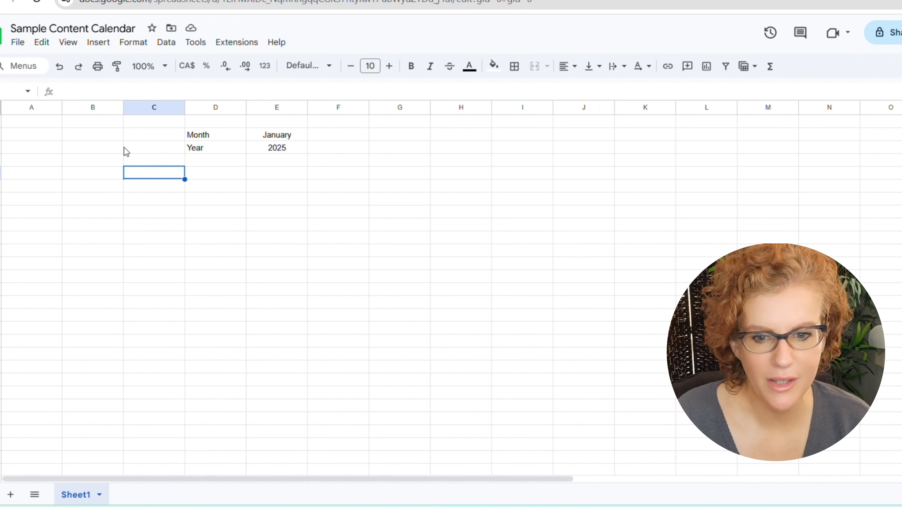
{"action": "left_click", "coordinate": [104, 174]}
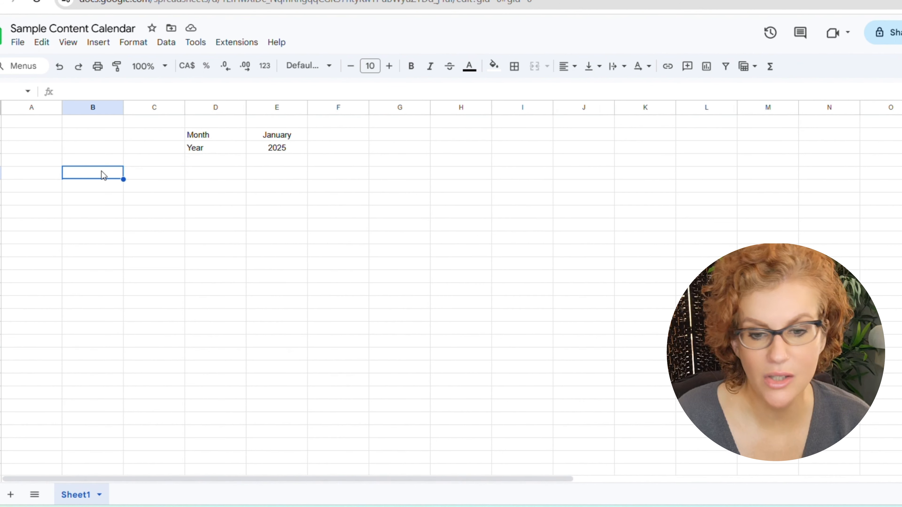
{"action": "type", "text": "Monday"}
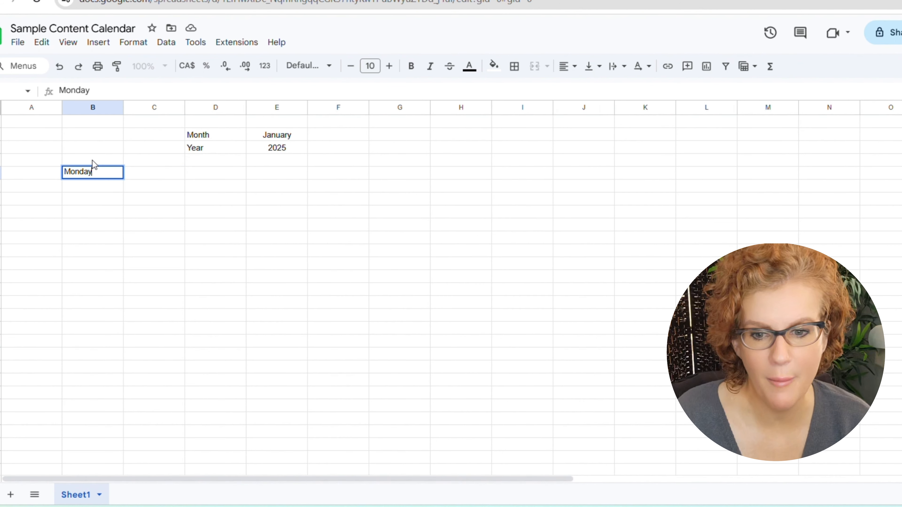
{"action": "key", "text": "Tab"}
{"action": "key", "text": "Tab"}
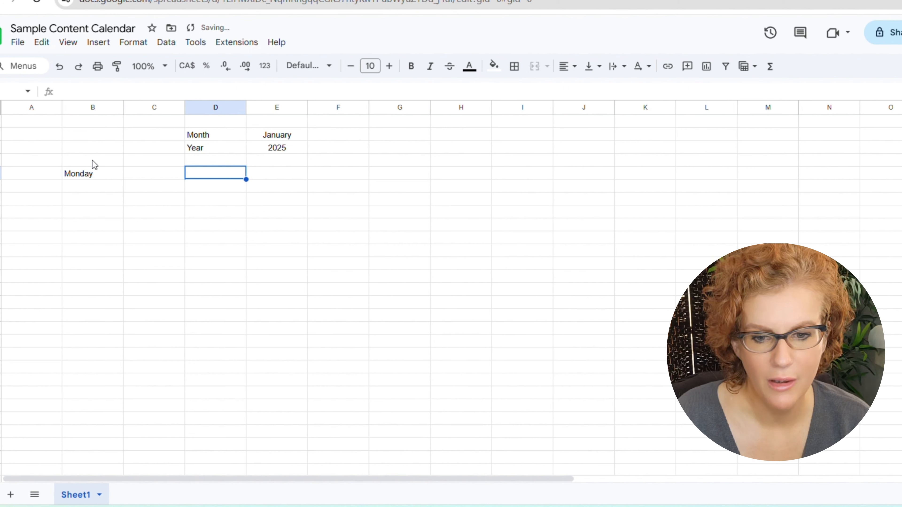
{"action": "key", "text": "Tab"}
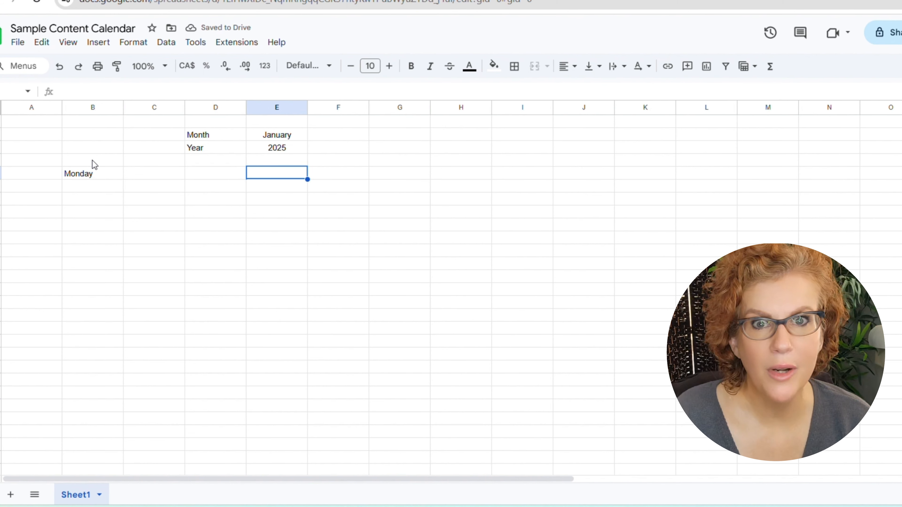
{"action": "type", "text": "Tuesday"}
{"action": "key", "text": "Tab"}
{"action": "key", "text": "Tab"}
{"action": "key", "text": "Tab"}
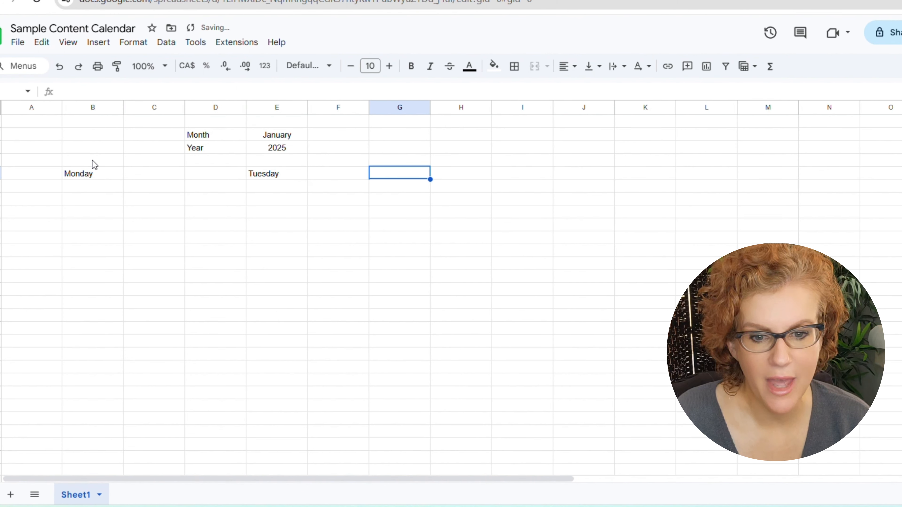
Continue the weekday header row with Wednesday in column H and Thursday in column K
{"action": "type", "text": "Wednesd"}
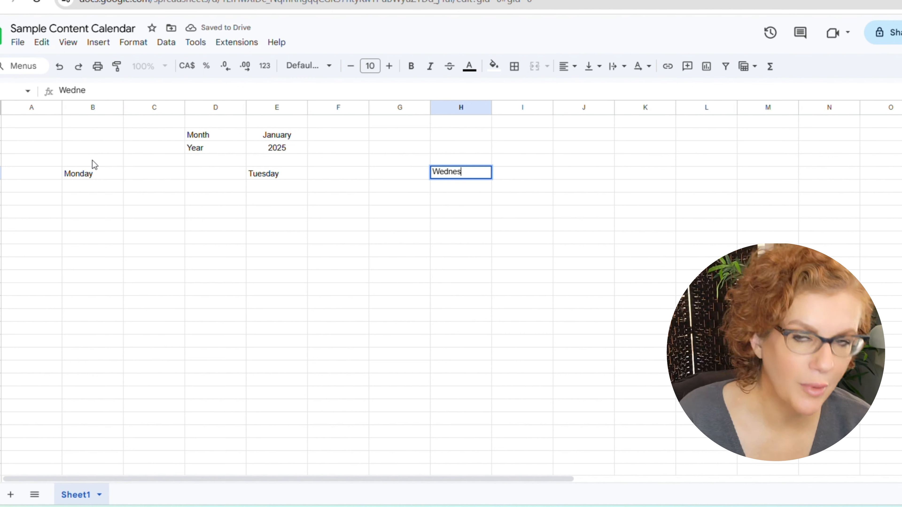
{"action": "key", "text": "Tab"}
{"action": "key", "text": "Tab"}
{"action": "key", "text": "Tab"}
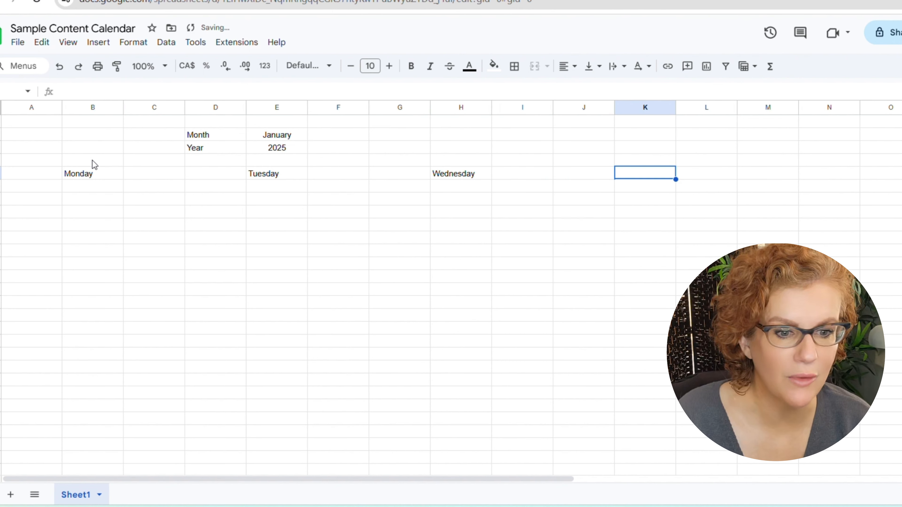
{"action": "type", "text": "Thursday"}
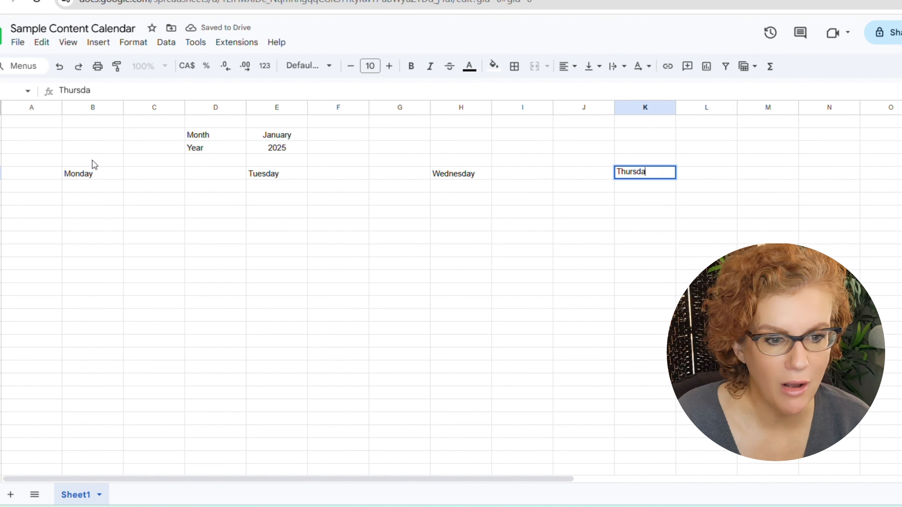
{"action": "key", "text": "Tab"}
{"action": "key", "text": "Tab"}
{"action": "key", "text": "Tab"}
Complete the weekday header row with Friday in column N and Saturday in column Q
{"action": "type", "text": "Frid"}
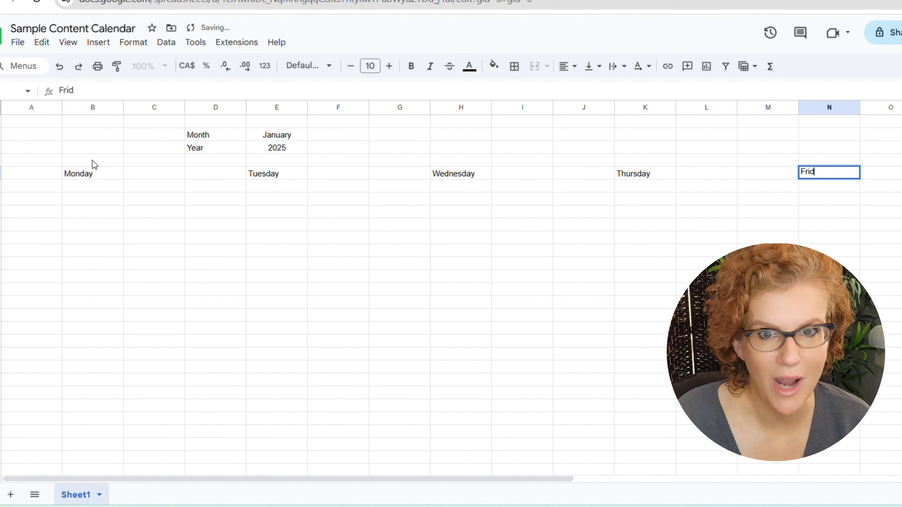
{"action": "type", "text": "ay"}
{"action": "key", "text": "Tab"}
{"action": "key", "text": "Tab"}
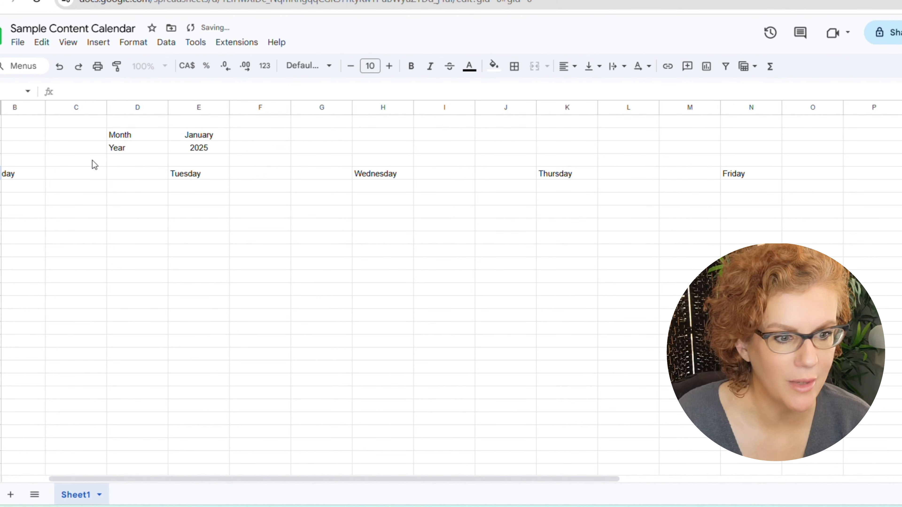
{"action": "type", "text": "Saturday"}
{"action": "key", "text": "Return"}
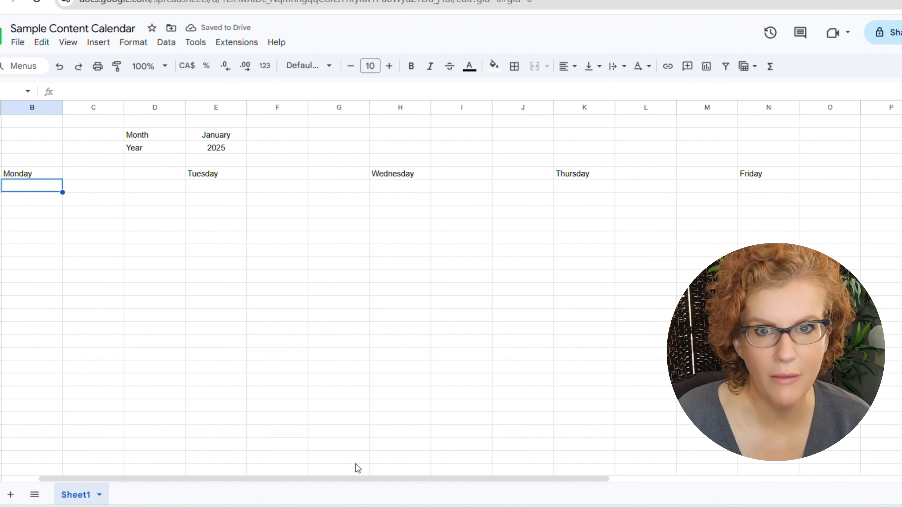
Narrow column D into a slim spacer before the Tuesday column
{"action": "left_click_drag", "start_coordinate": [354, 480], "coordinate": [314, 481]}
{"action": "left_click", "coordinate": [146, 164]}
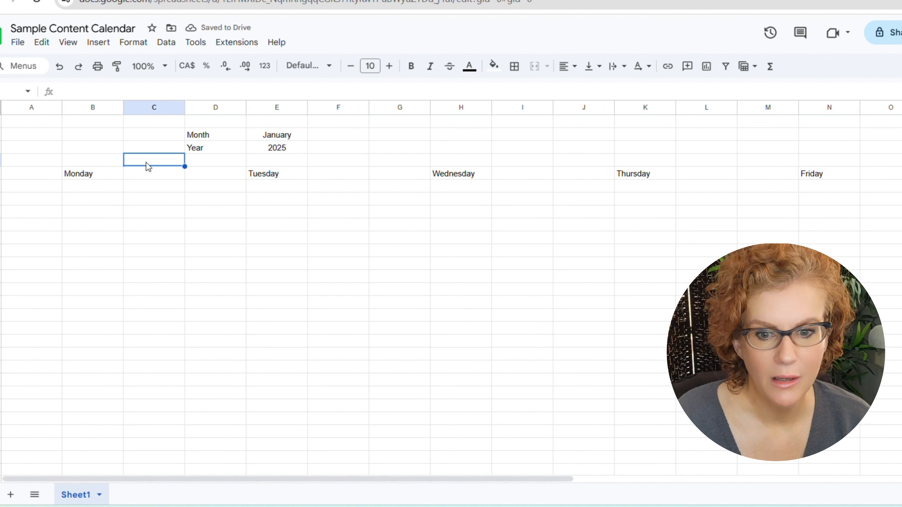
{"action": "left_click", "coordinate": [101, 191]}
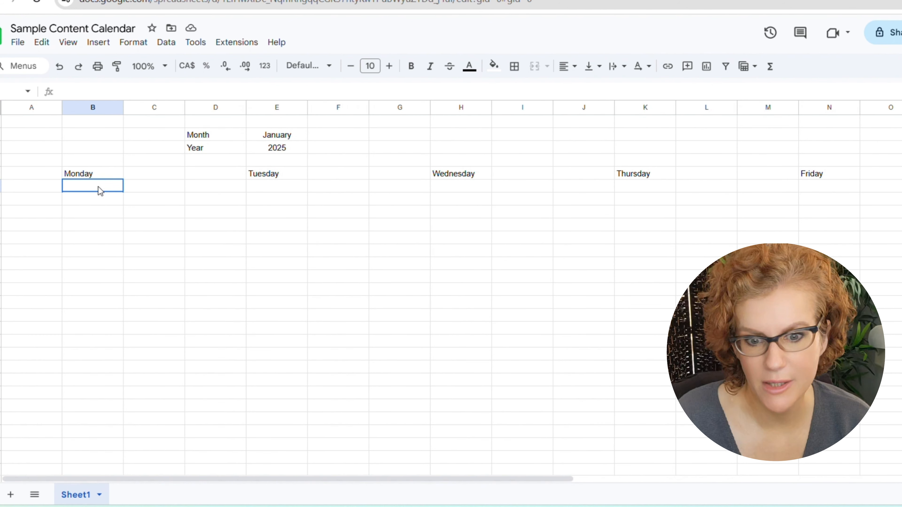
{"action": "left_click", "coordinate": [146, 187]}
{"action": "left_click", "coordinate": [193, 188]}
{"action": "left_click", "coordinate": [191, 175]}
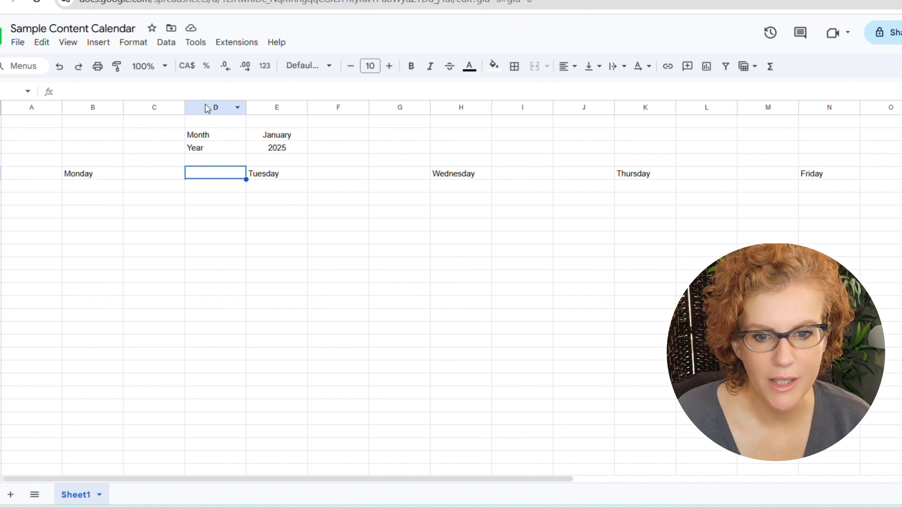
{"action": "left_click_drag", "start_coordinate": [246, 108], "coordinate": [193, 147]}
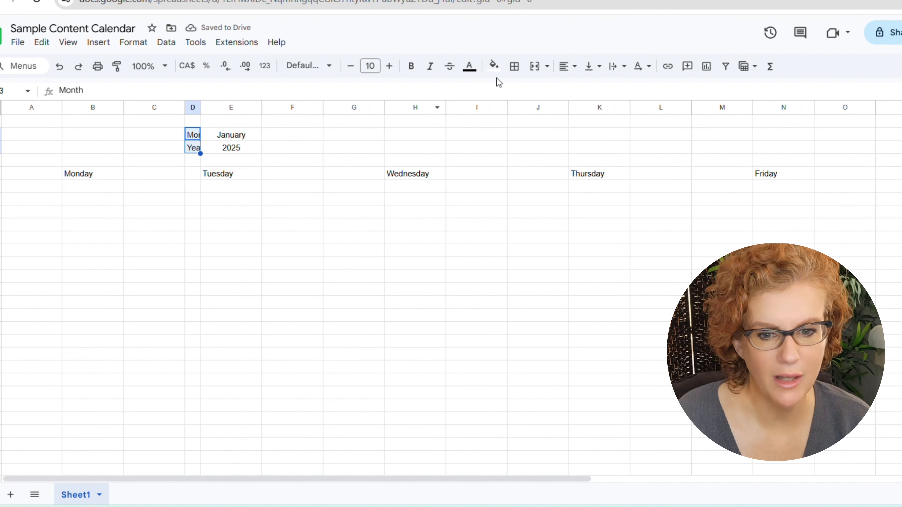
Right-align the Month and Year labels and make column C slightly narrower
{"action": "left_click", "coordinate": [574, 73]}
{"action": "left_click", "coordinate": [605, 89]}
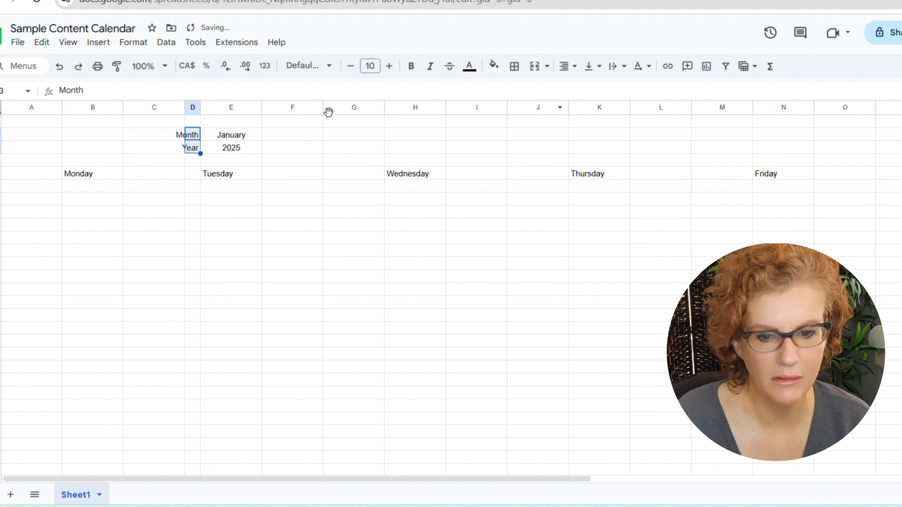
{"action": "left_click_drag", "start_coordinate": [185, 107], "coordinate": [165, 106]}
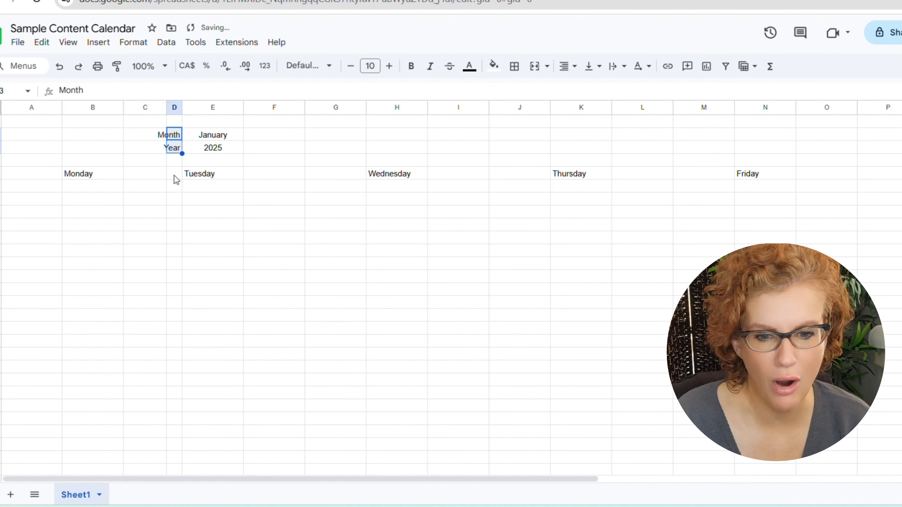
{"action": "left_click", "coordinate": [176, 179]}
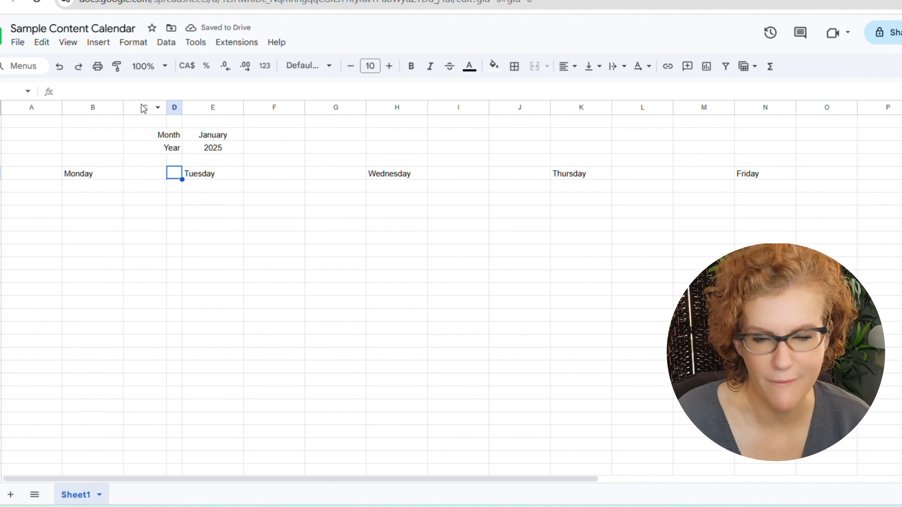
Copy columns C and D and paste only their column widths onto columns F and G
{"action": "left_click_drag", "start_coordinate": [144, 107], "coordinate": [172, 104]}
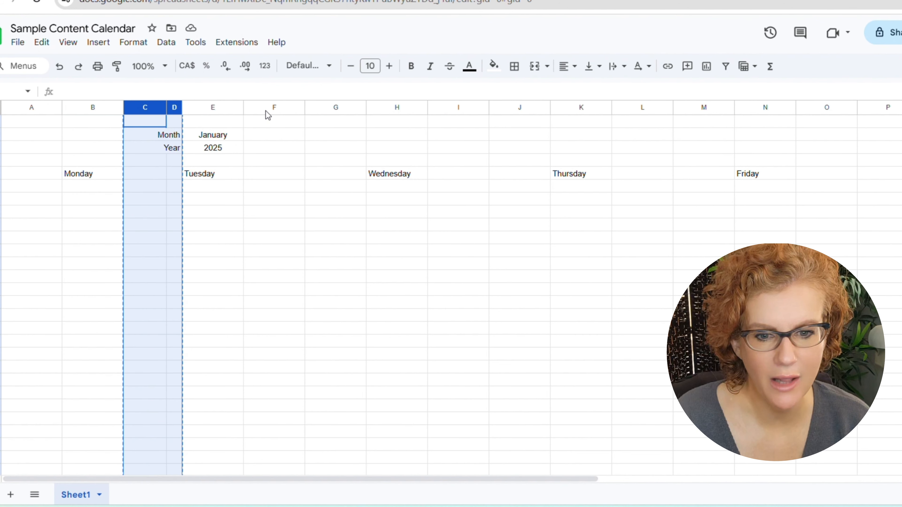
{"action": "left_click_drag", "start_coordinate": [267, 109], "coordinate": [322, 106]}
{"action": "right_click", "coordinate": [325, 108]}
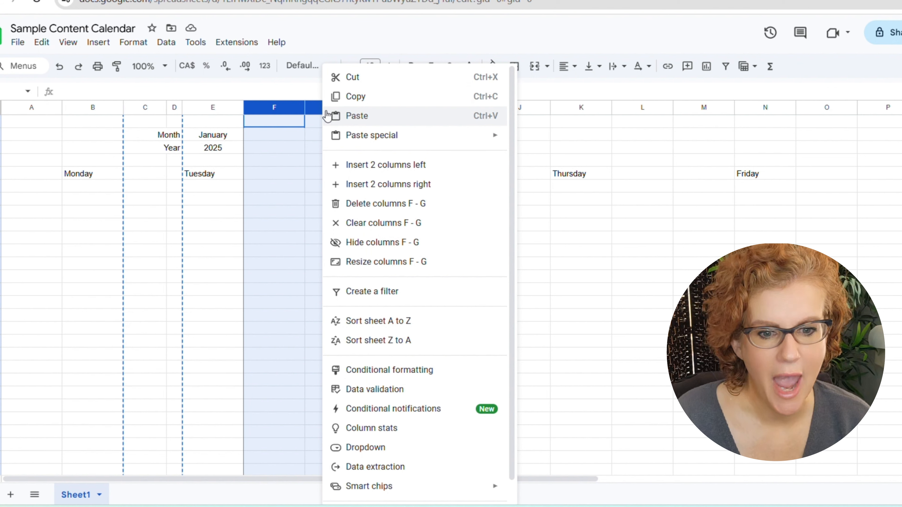
{"action": "mouse_move", "coordinate": [359, 137]}
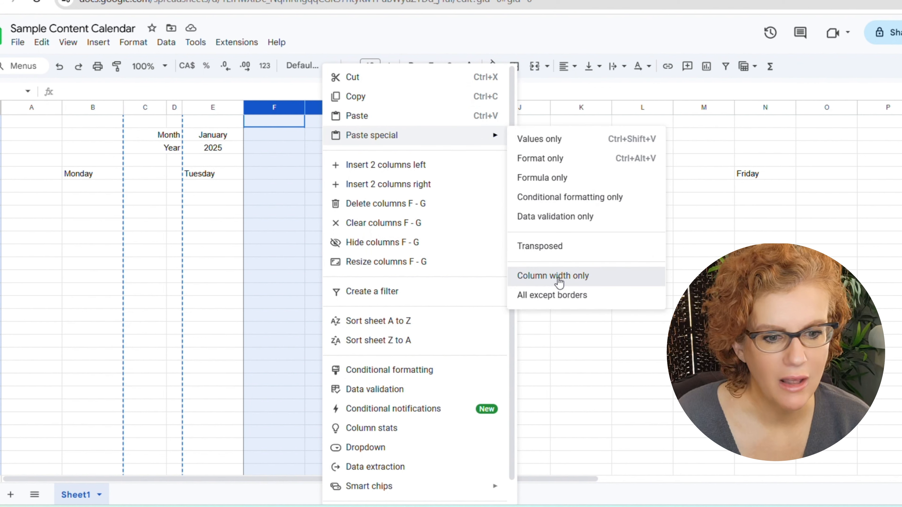
{"action": "left_click", "coordinate": [559, 277]}
Paste only the copied column widths onto columns I and J, and onto columns L and M
{"action": "left_click_drag", "start_coordinate": [400, 111], "coordinate": [443, 111]}
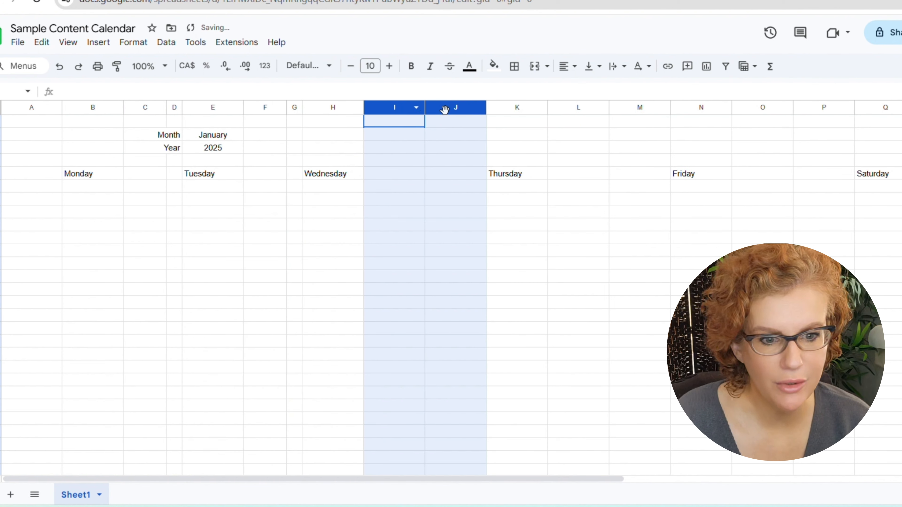
{"action": "right_click", "coordinate": [450, 116]}
{"action": "mouse_move", "coordinate": [531, 140]}
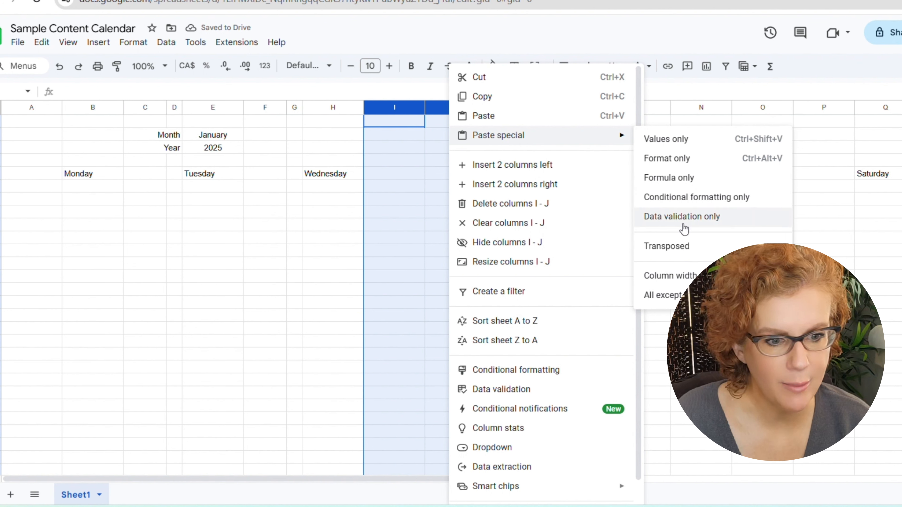
{"action": "left_click_drag", "start_coordinate": [515, 106], "coordinate": [570, 106]}
{"action": "right_click", "coordinate": [561, 107]}
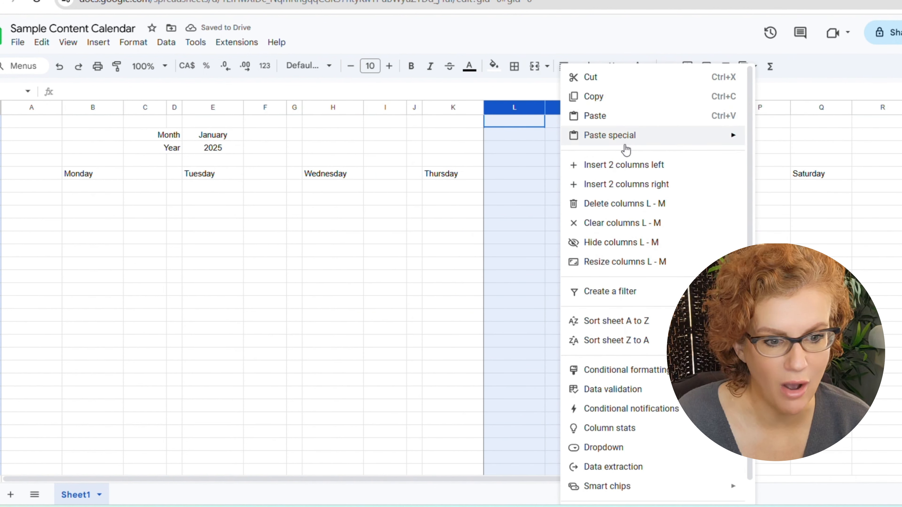
{"action": "mouse_move", "coordinate": [621, 140]}
{"action": "left_click", "coordinate": [790, 277]}
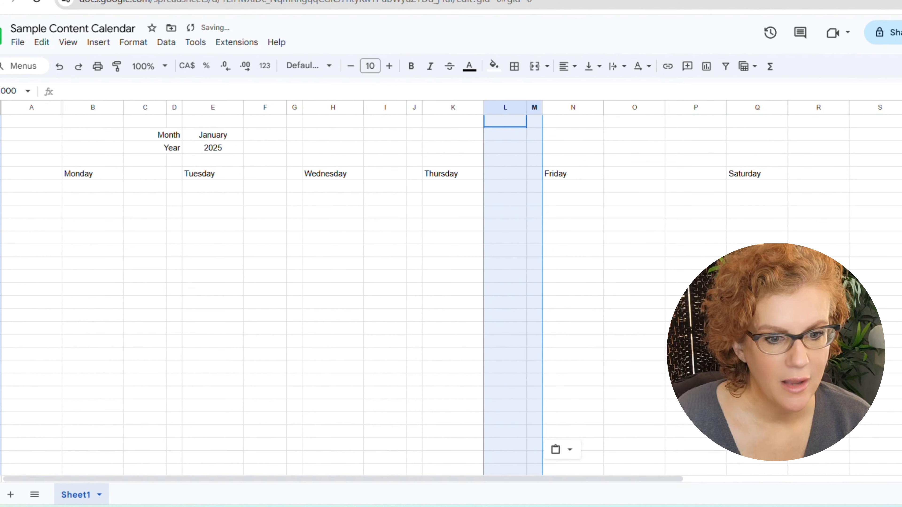
Paste only the copied column widths onto columns O and P, and onto columns R and S
{"action": "left_click_drag", "start_coordinate": [614, 108], "coordinate": [681, 106]}
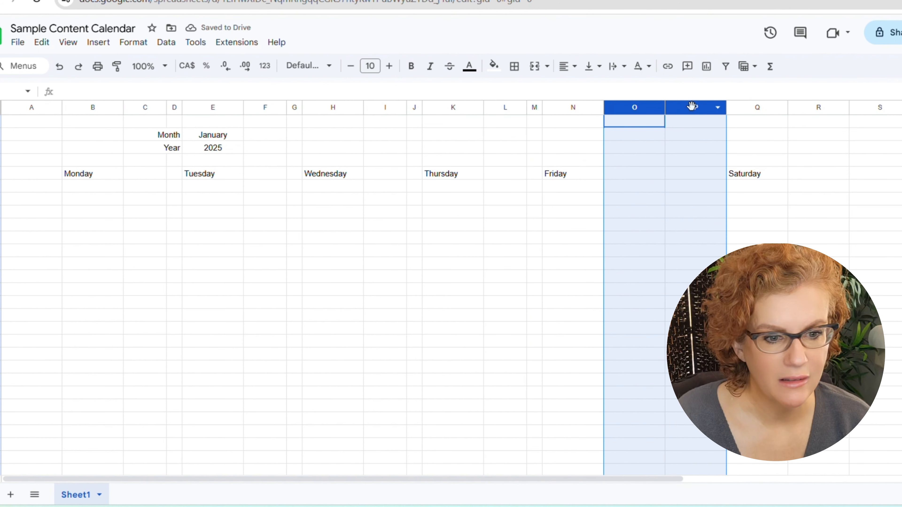
{"action": "right_click", "coordinate": [690, 107]}
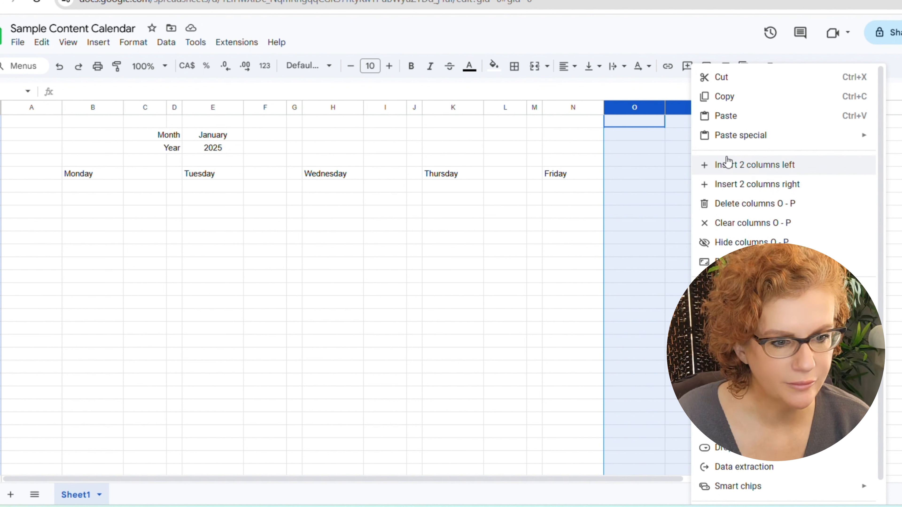
{"action": "mouse_move", "coordinate": [727, 139]}
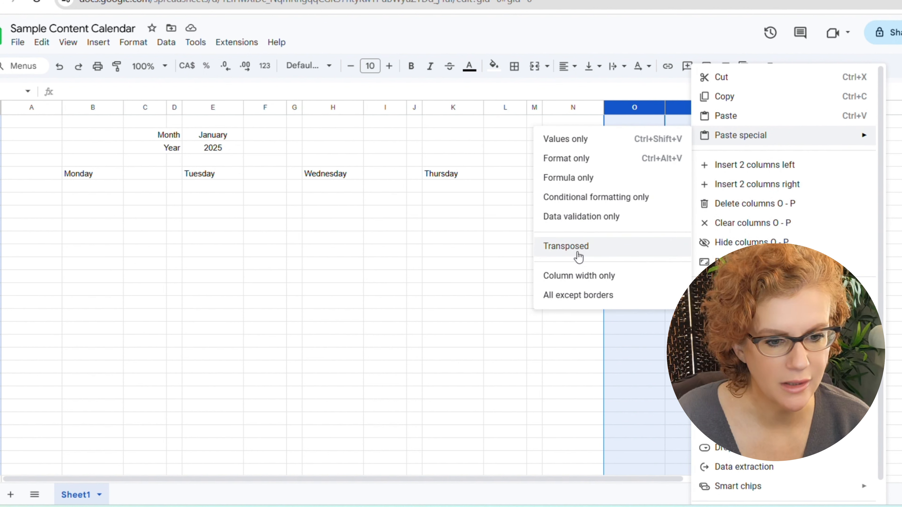
{"action": "left_click", "coordinate": [622, 273]}
{"action": "left_click_drag", "start_coordinate": [741, 111], "coordinate": [796, 107]}
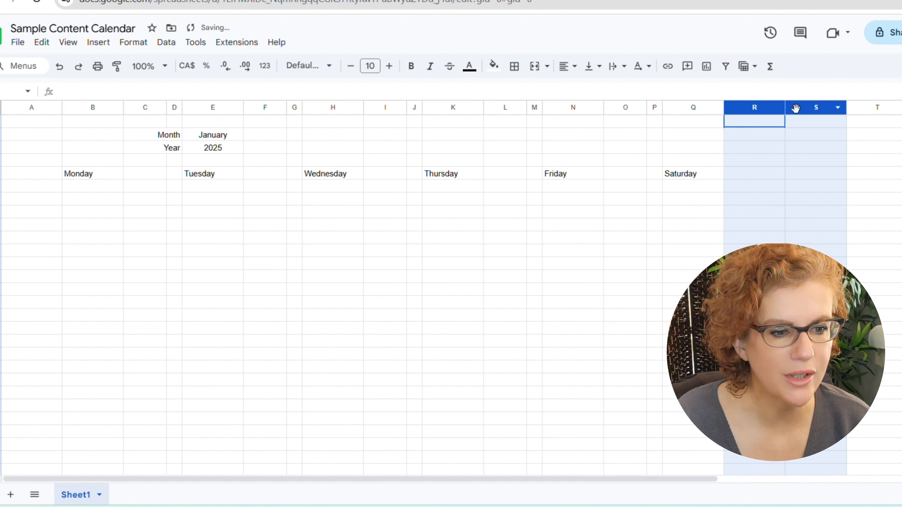
{"action": "right_click", "coordinate": [806, 113]}
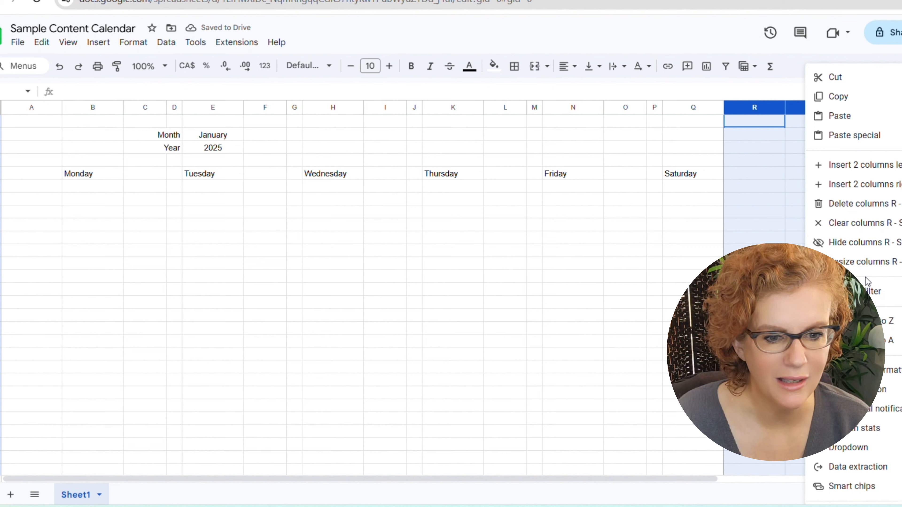
{"action": "mouse_move", "coordinate": [848, 141]}
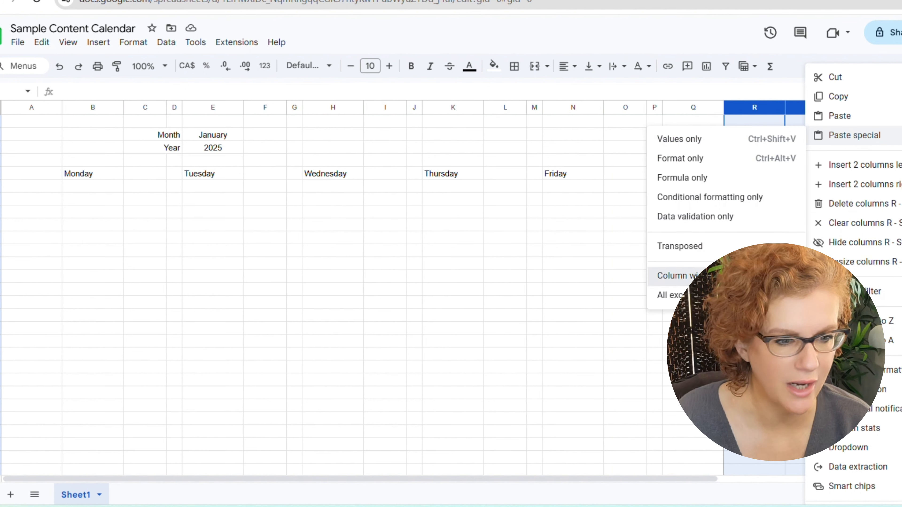
{"action": "left_click", "coordinate": [659, 275]}
{"action": "left_click", "coordinate": [540, 266]}
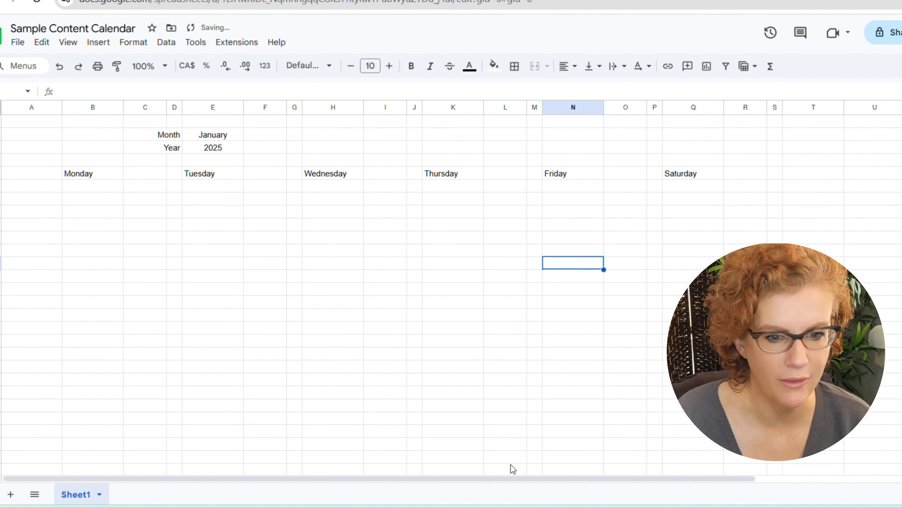
Move the weekday header row from Monday through Saturday three columns over so that Monday starts in column E
{"action": "left_click", "coordinate": [75, 179]}
{"action": "left_click_drag", "start_coordinate": [76, 177], "coordinate": [771, 171]}
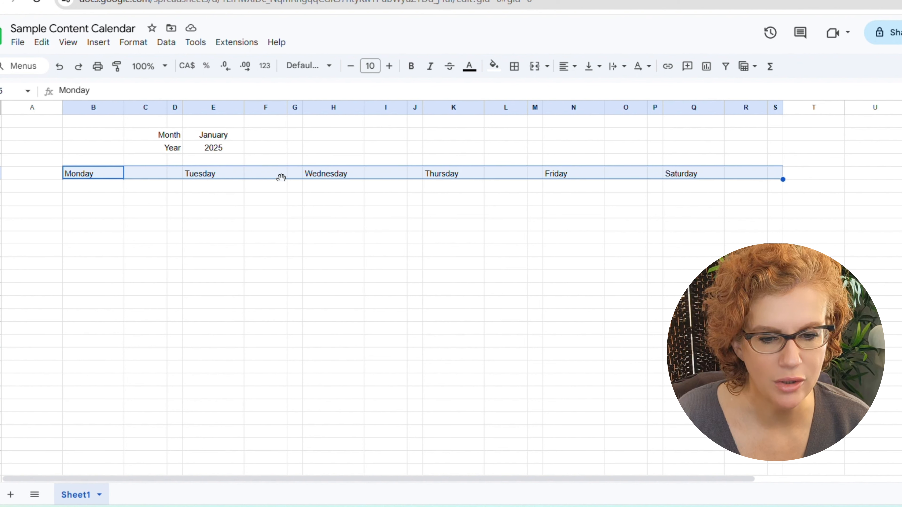
{"action": "left_click_drag", "start_coordinate": [281, 177], "coordinate": [374, 173]}
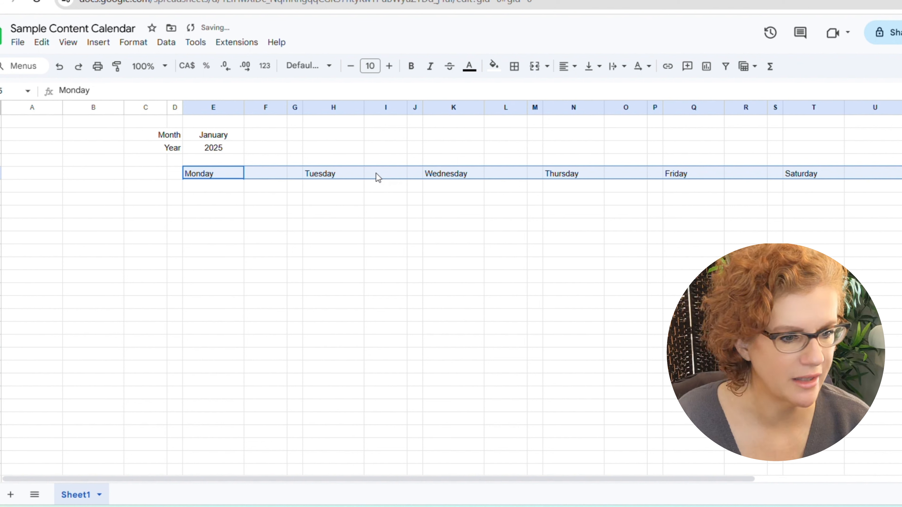
{"action": "left_click", "coordinate": [525, 212]}
Enter Sunday as the first weekday header in column B, ahead of Monday
{"action": "left_click", "coordinate": [81, 172]}
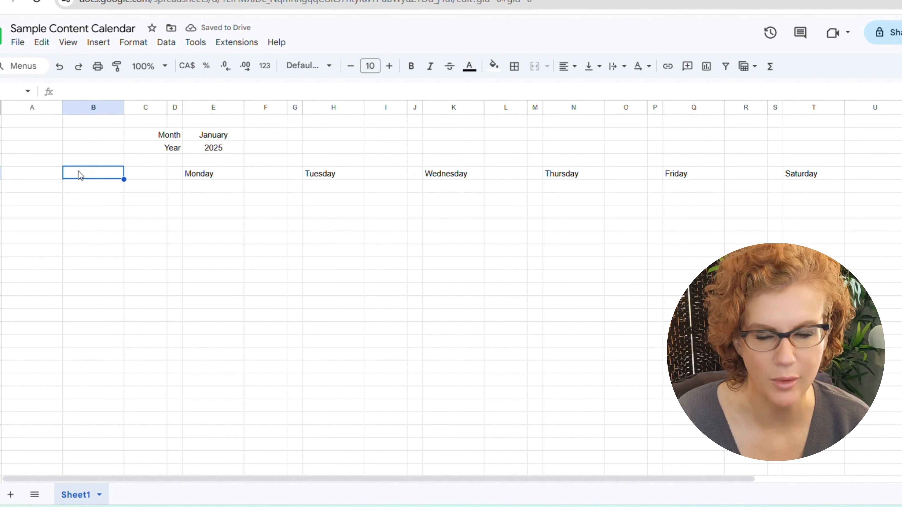
{"action": "type", "text": "Sunday"}
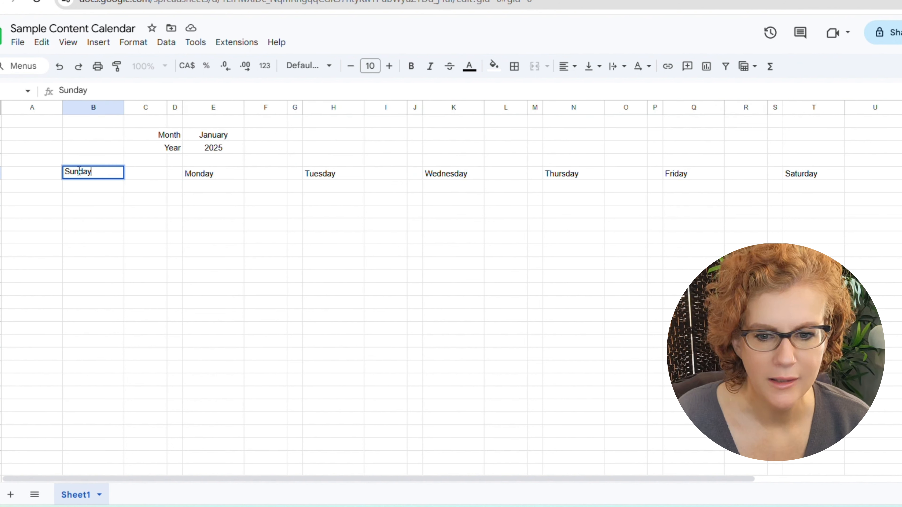
{"action": "key", "text": "Tab"}
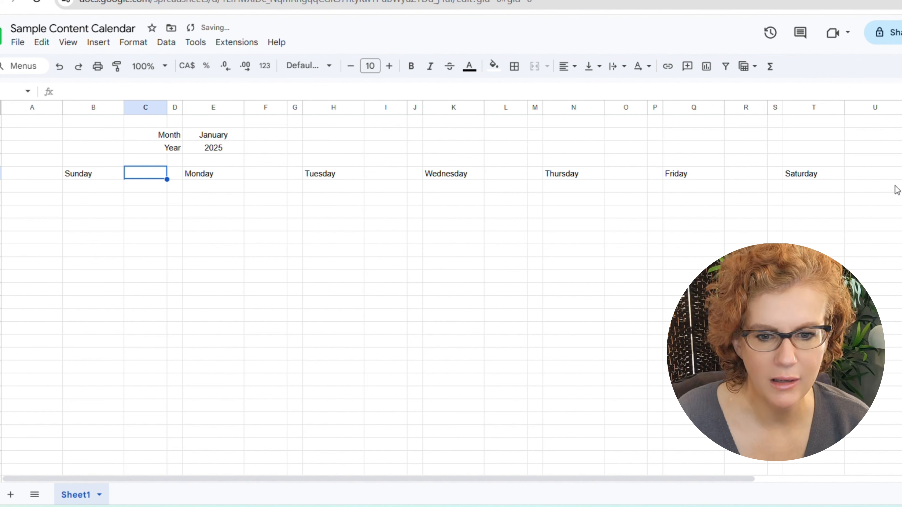
Copy columns R and S and paste only their column widths onto columns U and V, after Saturday
{"action": "left_click", "coordinate": [740, 106]}
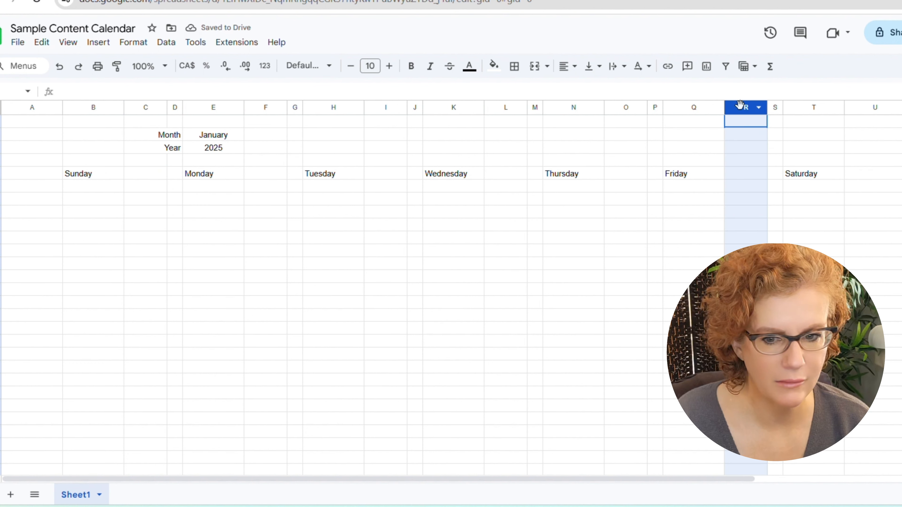
{"action": "left_click_drag", "start_coordinate": [740, 106], "coordinate": [774, 105]}
{"action": "key", "text": "ctrl+c"}
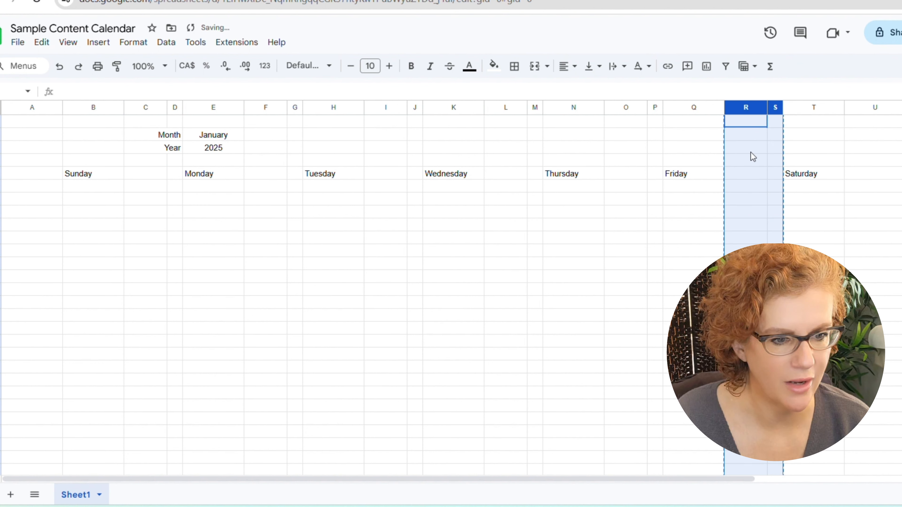
{"action": "left_click", "coordinate": [863, 108]}
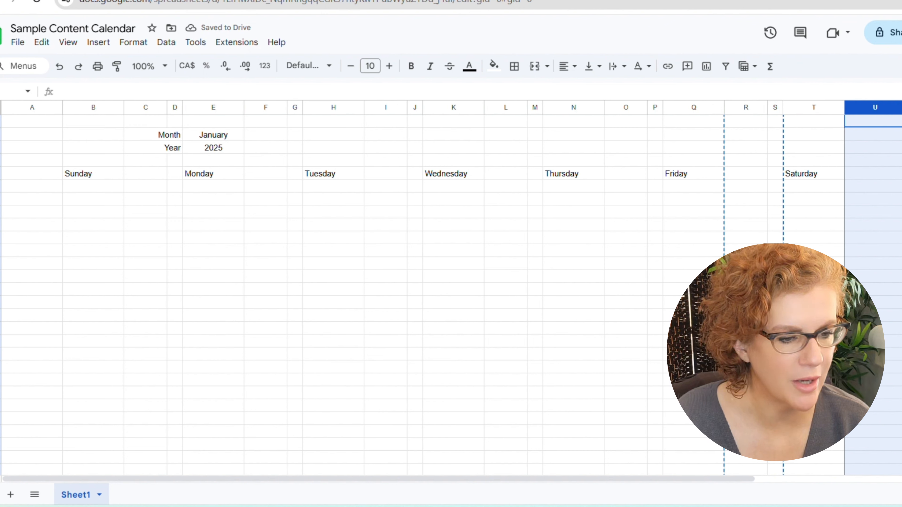
{"action": "mouse_move", "coordinate": [901, 137]}
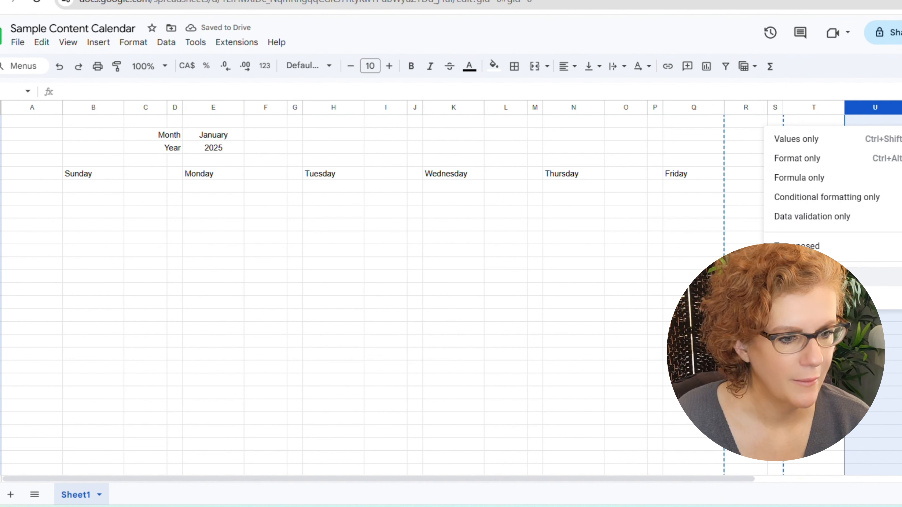
{"action": "left_click", "coordinate": [854, 277]}
{"action": "left_click", "coordinate": [693, 250]}
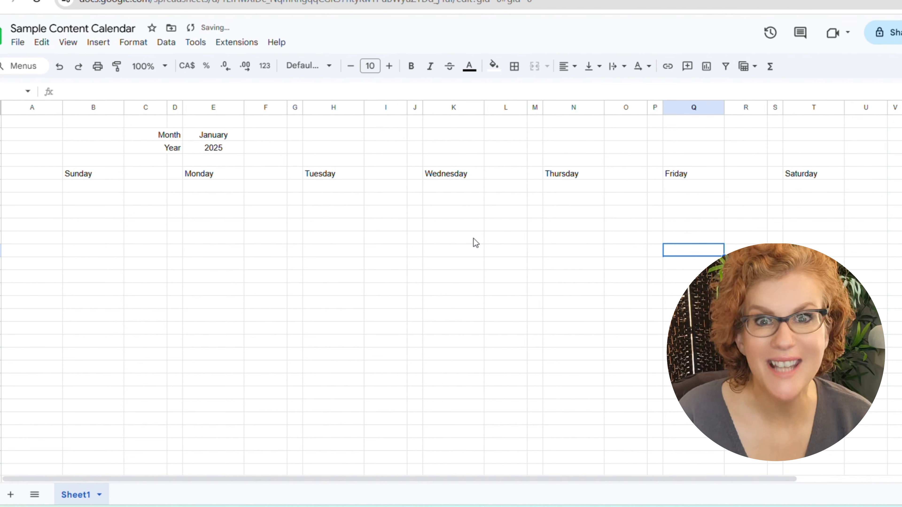
Merge the Sunday header across columns B to D and center its text
{"action": "left_click_drag", "start_coordinate": [76, 174], "coordinate": [171, 177]}
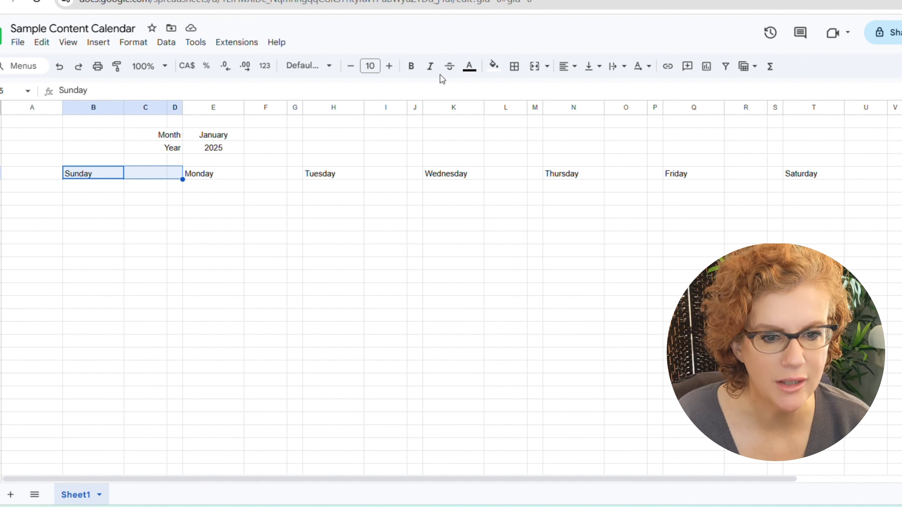
{"action": "left_click", "coordinate": [534, 67]}
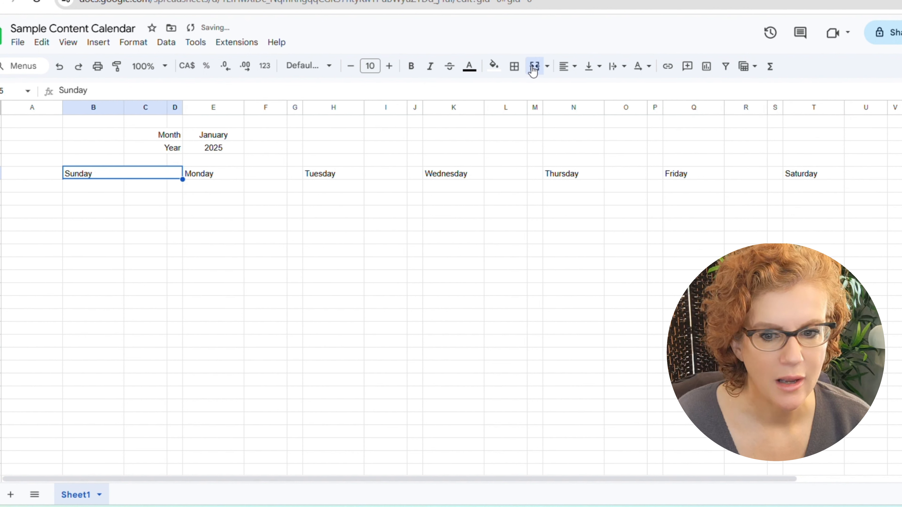
{"action": "left_click", "coordinate": [569, 67]}
{"action": "left_click", "coordinate": [587, 89]}
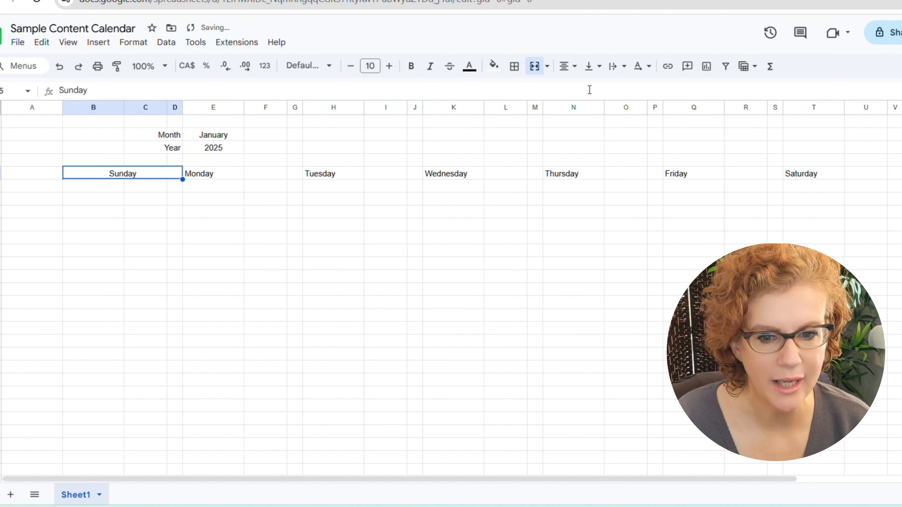
Copy the Sunday header's merged, centered formatting onto the Monday through Saturday headers with Paint format
{"action": "left_click", "coordinate": [117, 66]}
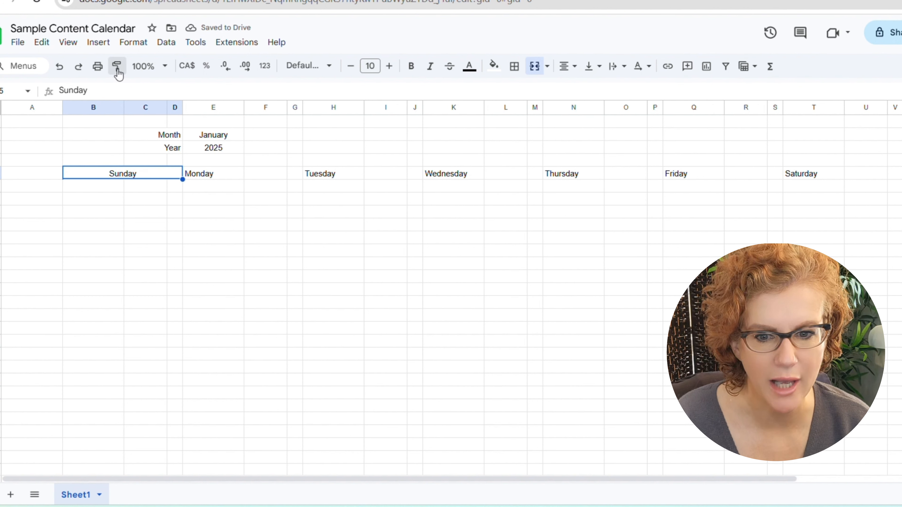
{"action": "left_click", "coordinate": [211, 174]}
{"action": "mouse_move", "coordinate": [210, 173]}
{"action": "left_mouse_down"}
{"action": "mouse_move", "coordinate": [784, 187]}
{"action": "mouse_move", "coordinate": [897, 177]}
{"action": "left_mouse_up"}
{"action": "left_click", "coordinate": [711, 211]}
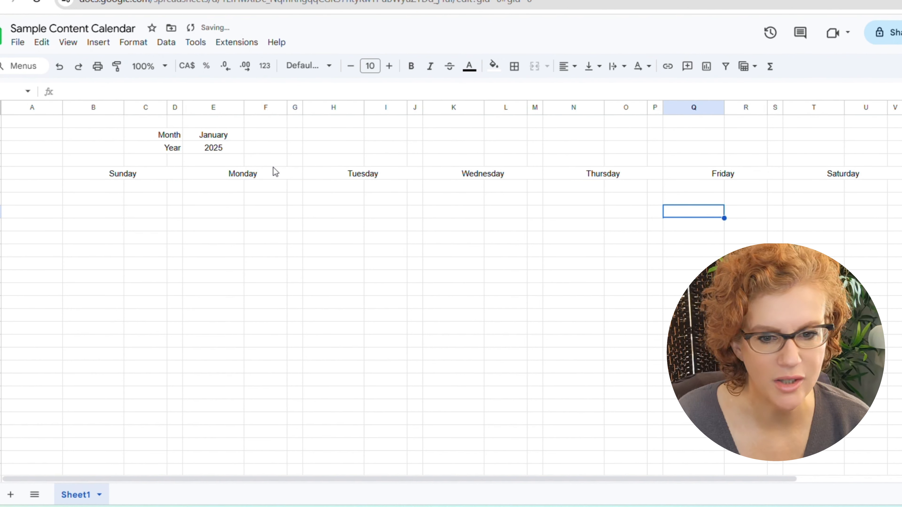
Fill the Sunday header cell with the palest yellow from the color palette
{"action": "left_click", "coordinate": [267, 165]}
{"action": "left_click", "coordinate": [143, 173]}
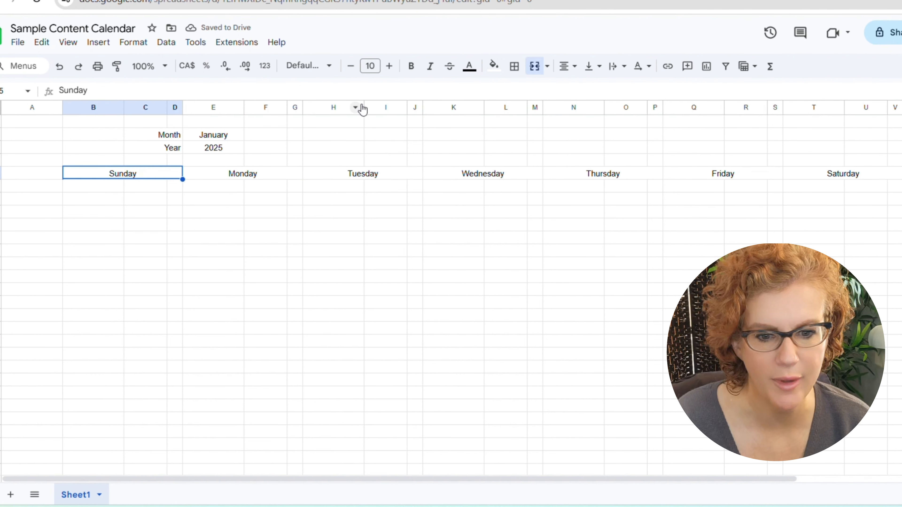
{"action": "left_click", "coordinate": [493, 66]}
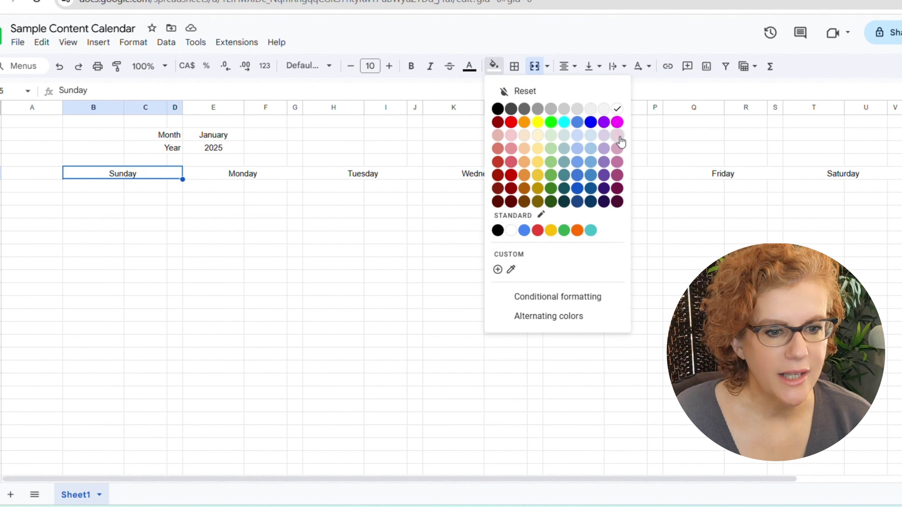
{"action": "left_click", "coordinate": [538, 136]}
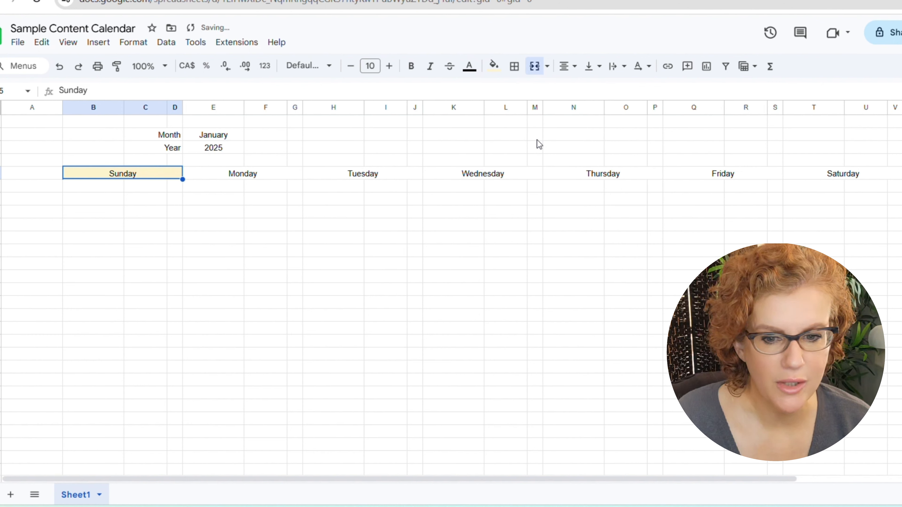
Apply the same pale yellow fill to the Monday through Saturday header cells
{"action": "left_click_drag", "start_coordinate": [230, 173], "coordinate": [838, 179]}
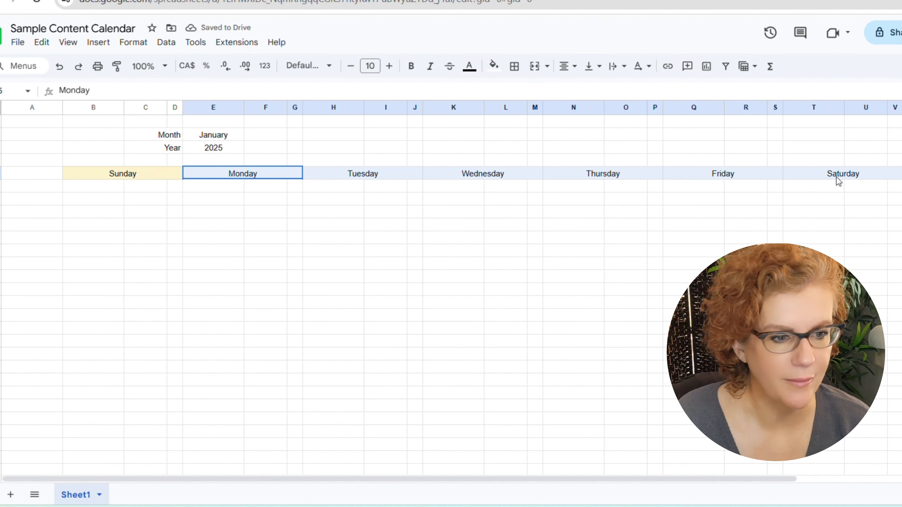
{"action": "left_click", "coordinate": [493, 66]}
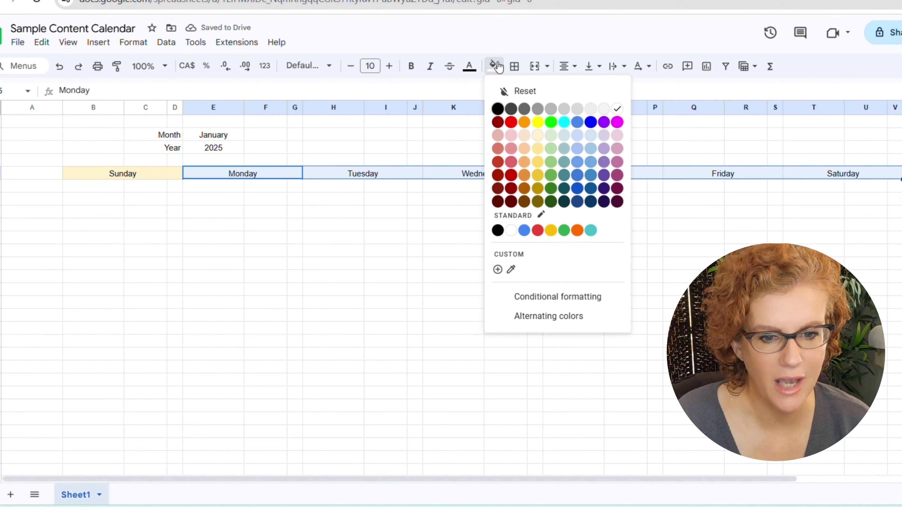
{"action": "left_click", "coordinate": [538, 136]}
{"action": "left_click", "coordinate": [414, 199]}
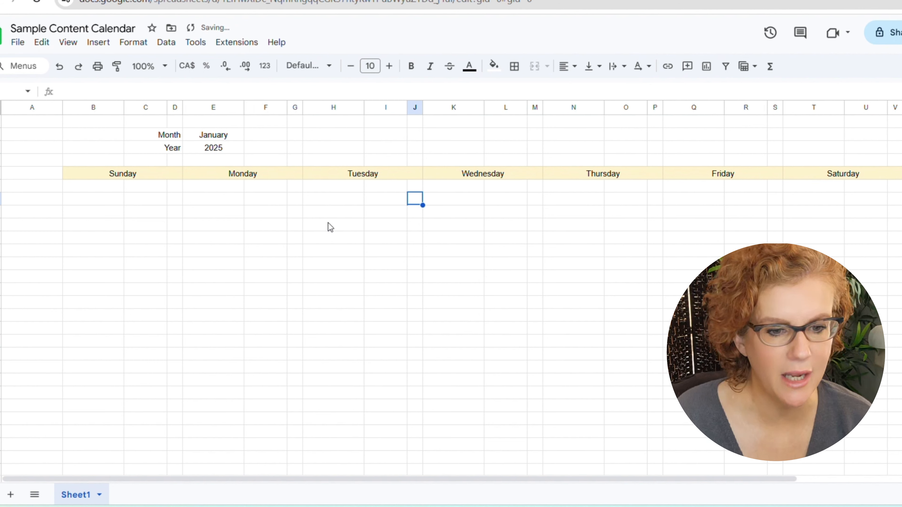
{"action": "left_click", "coordinate": [466, 178]}
{"action": "left_click", "coordinate": [311, 191]}
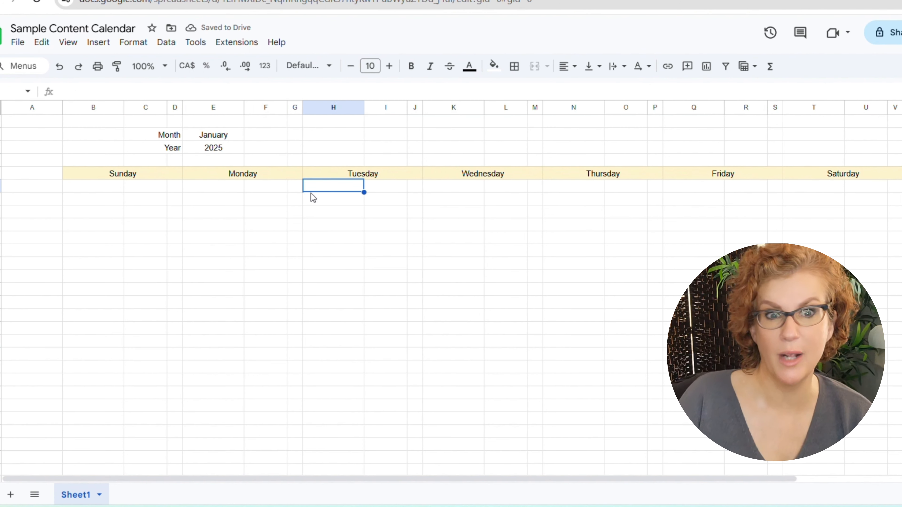
{"action": "left_click", "coordinate": [136, 174]}
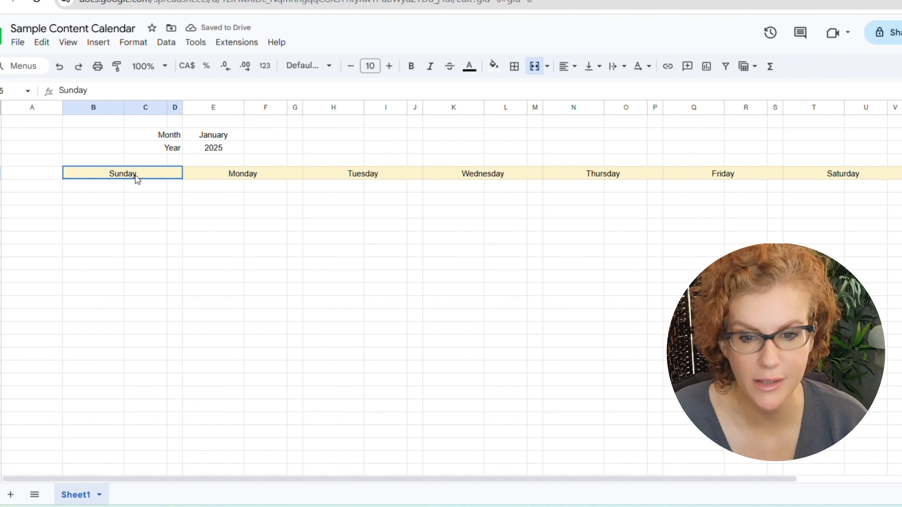
{"action": "left_click", "coordinate": [368, 229]}
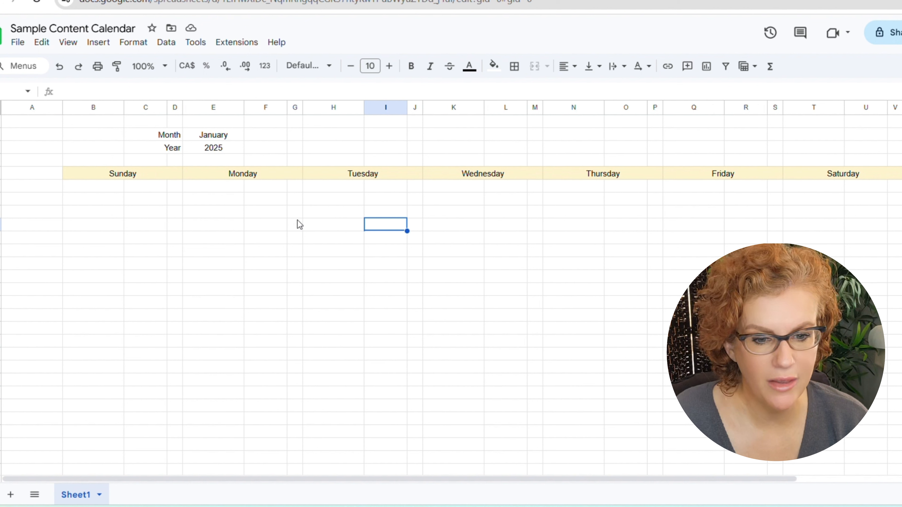
{"action": "left_click", "coordinate": [17, 137]}
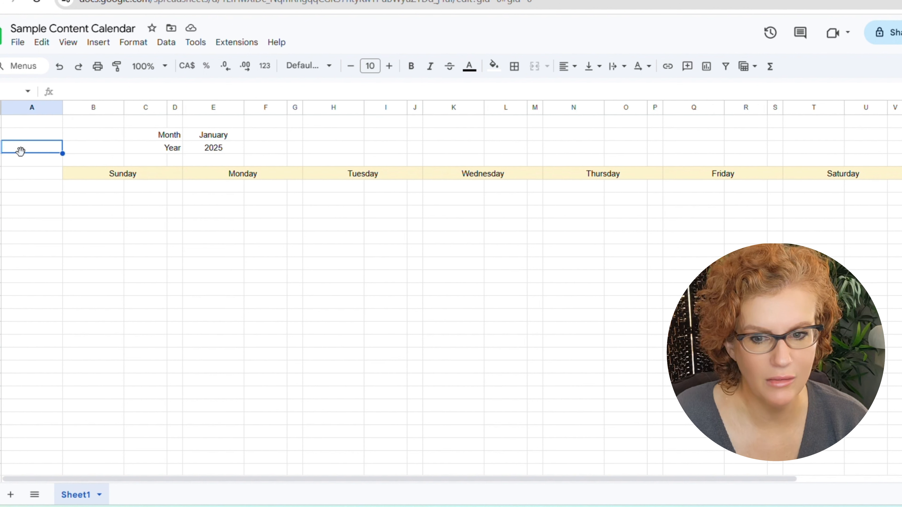
Apply white borders to all cells of the sheet
{"action": "left_click", "coordinate": [4, 107]}
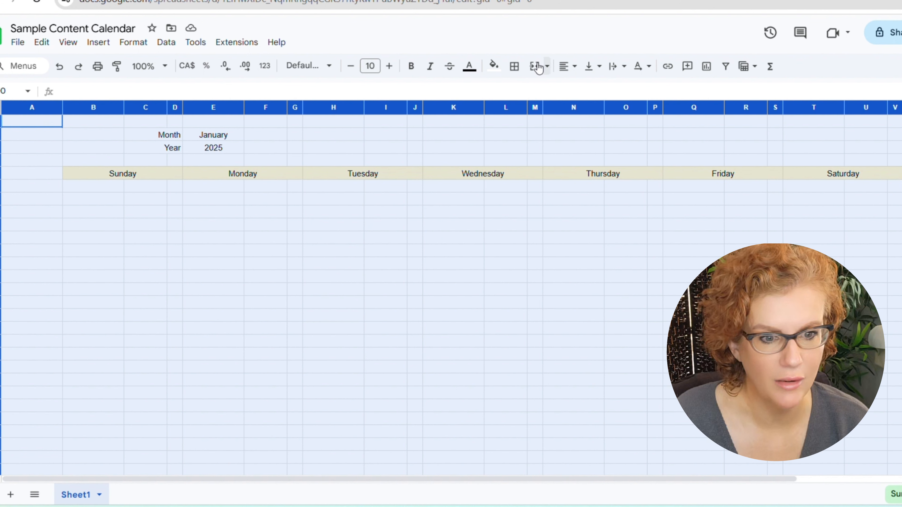
{"action": "left_click", "coordinate": [515, 68]}
{"action": "left_click", "coordinate": [629, 94]}
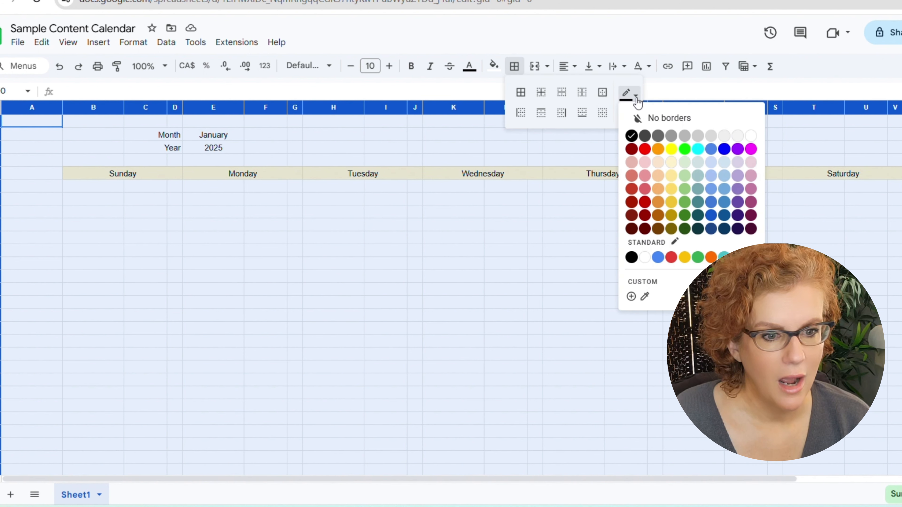
{"action": "left_click", "coordinate": [647, 258]}
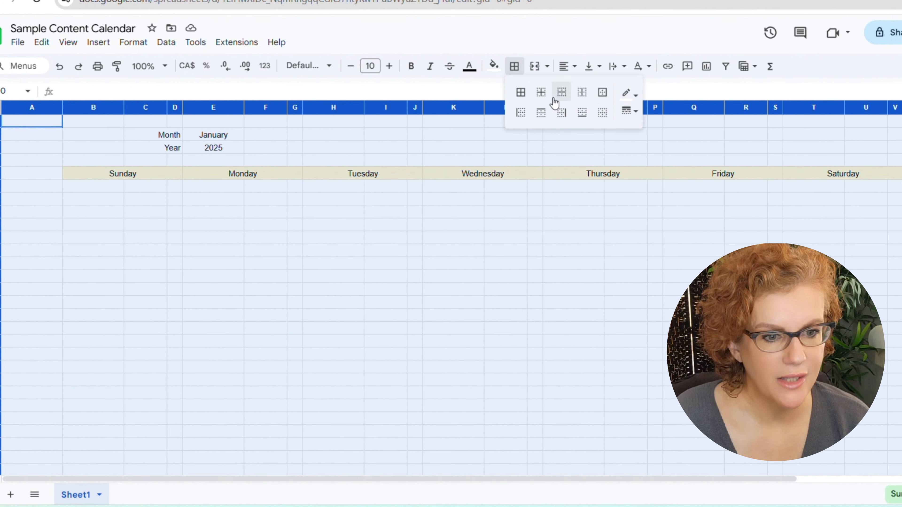
{"action": "left_click", "coordinate": [523, 97]}
{"action": "left_click", "coordinate": [602, 235]}
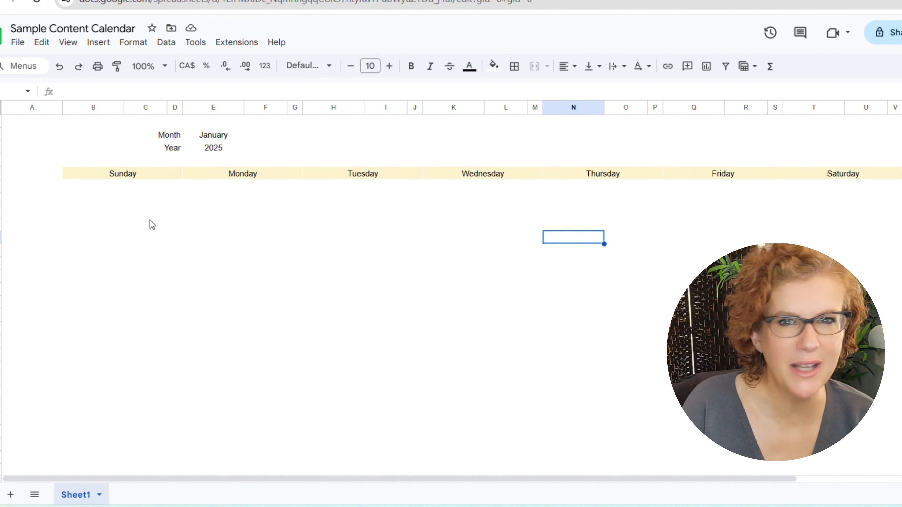
Add a black outer border around the Sunday header cell
{"action": "left_click", "coordinate": [91, 172]}
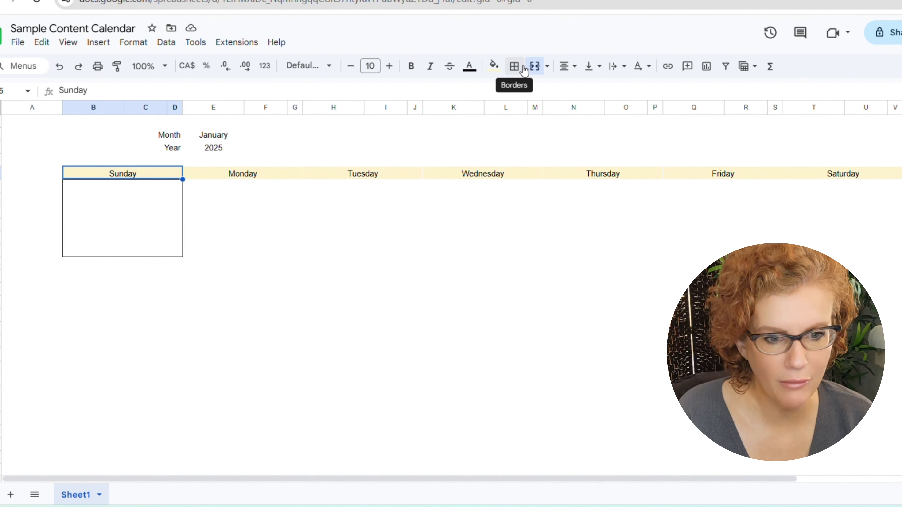
{"action": "left_click", "coordinate": [524, 70]}
{"action": "left_click", "coordinate": [602, 93]}
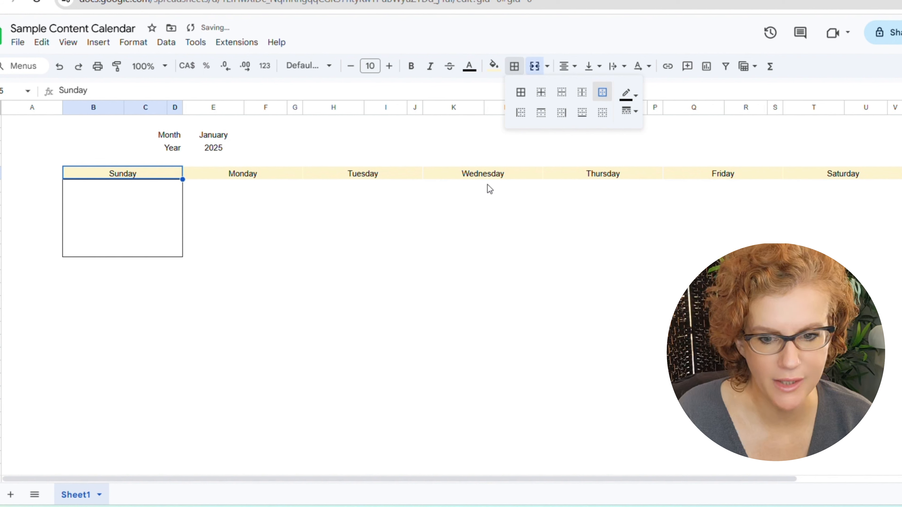
{"action": "left_click", "coordinate": [453, 198]}
Copy the Sunday header's bordered formatting onto the Monday through Saturday headers with Paint format
{"action": "left_click", "coordinate": [164, 176]}
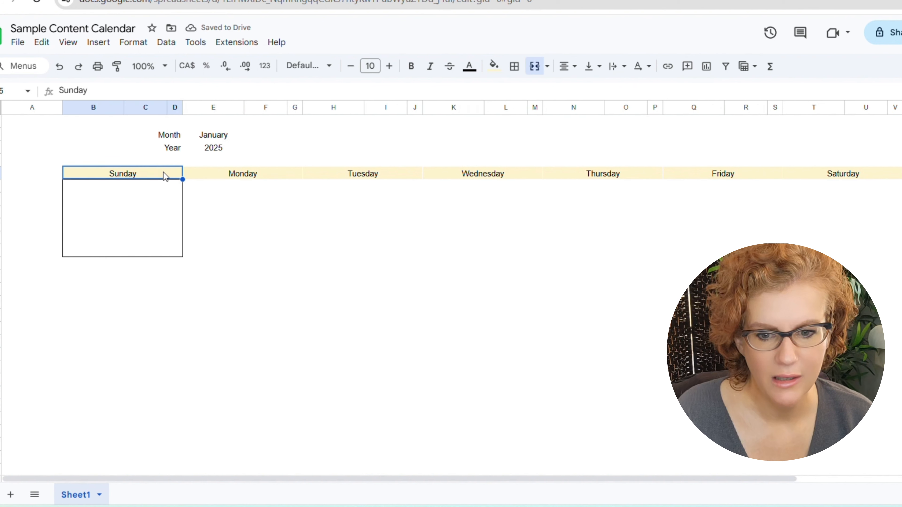
{"action": "left_click", "coordinate": [117, 66]}
{"action": "left_click", "coordinate": [223, 178]}
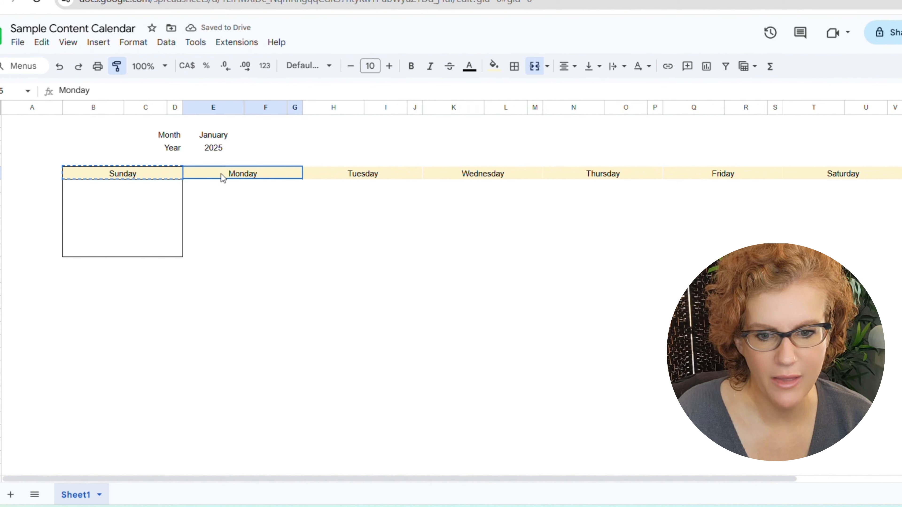
{"action": "left_click_drag", "start_coordinate": [223, 178], "coordinate": [848, 177]}
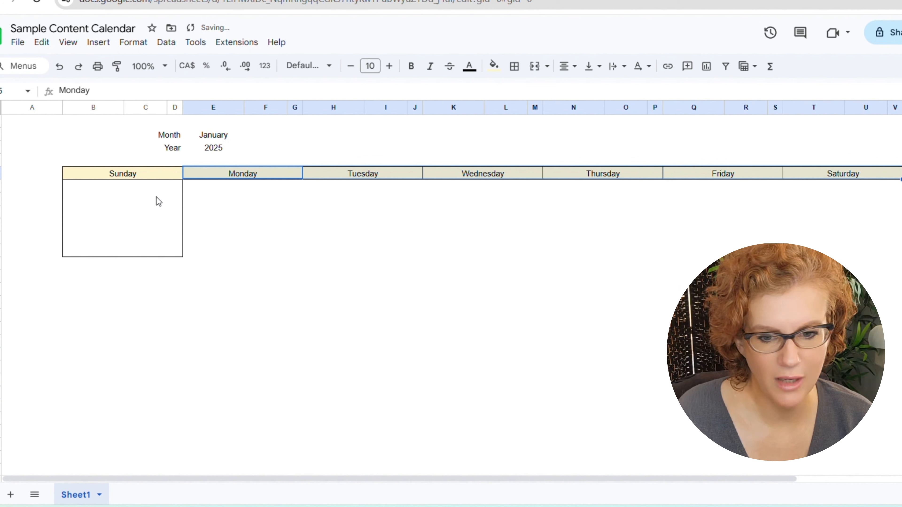
Copy the outlined block B6:D11 under Sunday onto the matching blocks under Monday through Saturday with Paint format
{"action": "mouse_move", "coordinate": [67, 186]}
{"action": "left_mouse_down"}
{"action": "mouse_move", "coordinate": [93, 186]}
{"action": "mouse_move", "coordinate": [179, 222]}
{"action": "mouse_move", "coordinate": [174, 249]}
{"action": "left_mouse_up"}
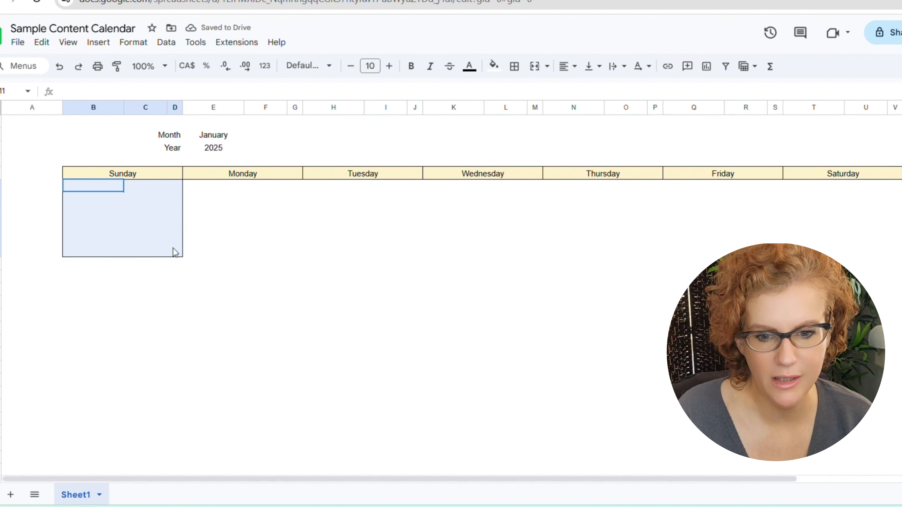
{"action": "left_click", "coordinate": [117, 66]}
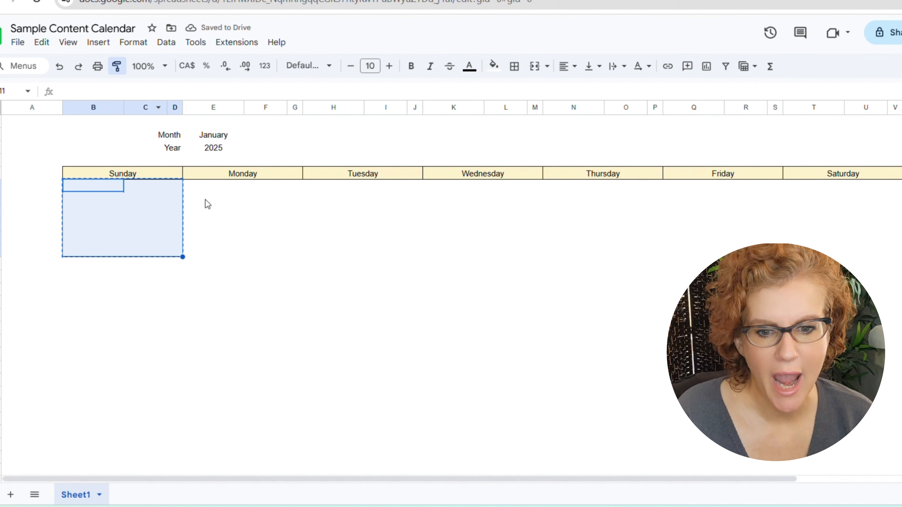
{"action": "left_click", "coordinate": [192, 187]}
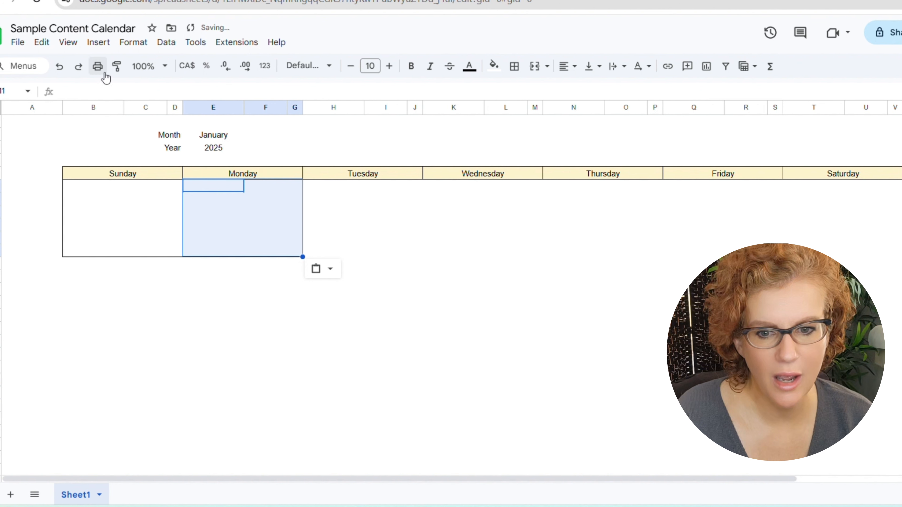
{"action": "left_click", "coordinate": [117, 66]}
{"action": "left_click", "coordinate": [314, 184]}
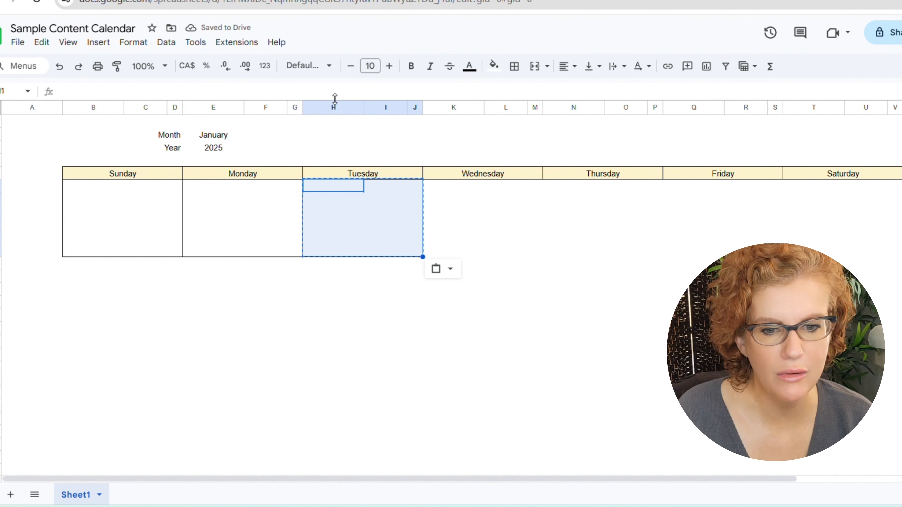
{"action": "left_click", "coordinate": [430, 187]}
{"action": "left_click", "coordinate": [569, 187]}
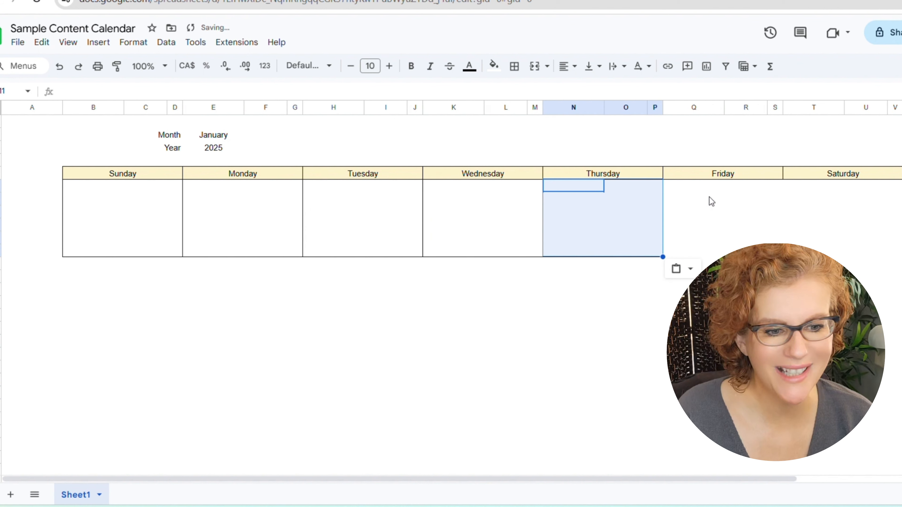
{"action": "left_click", "coordinate": [707, 190]}
{"action": "left_click", "coordinate": [792, 195]}
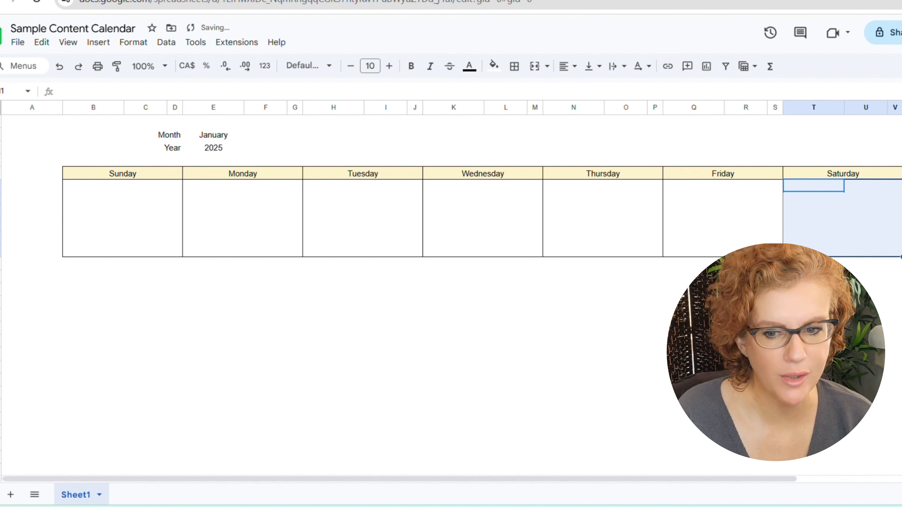
Copy the week of day boxes in rows 6 to 11 and paste it repeatedly below, starting at row 12, to build the remaining weeks
{"action": "left_click_drag", "start_coordinate": [0, 187], "coordinate": [0, 250]}
{"action": "key", "text": "ctrl+c"}
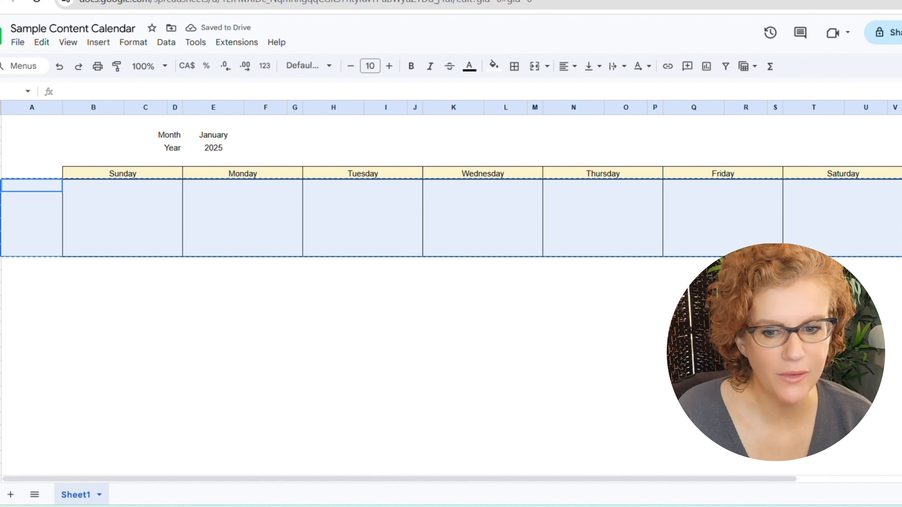
{"action": "left_click", "coordinate": [10, 267]}
{"action": "key", "text": "ctrl+v"}
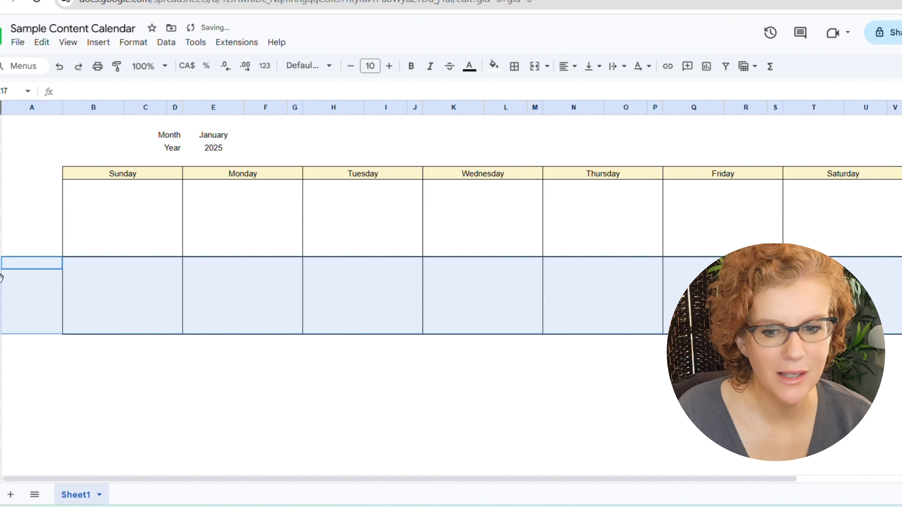
{"action": "left_click", "coordinate": [10, 344]}
{"action": "key", "text": "ctrl+v"}
{"action": "scroll", "coordinate": [101, 387], "scroll_direction": "down", "scroll_amount": 3}
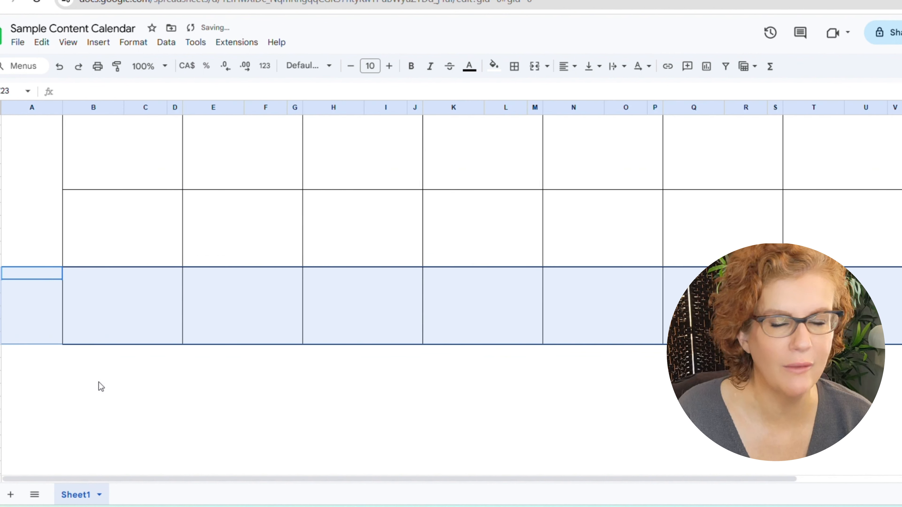
{"action": "left_click", "coordinate": [10, 354]}
{"action": "key", "text": "ctrl+v"}
{"action": "scroll", "coordinate": [16, 368], "scroll_direction": "down", "scroll_amount": 3}
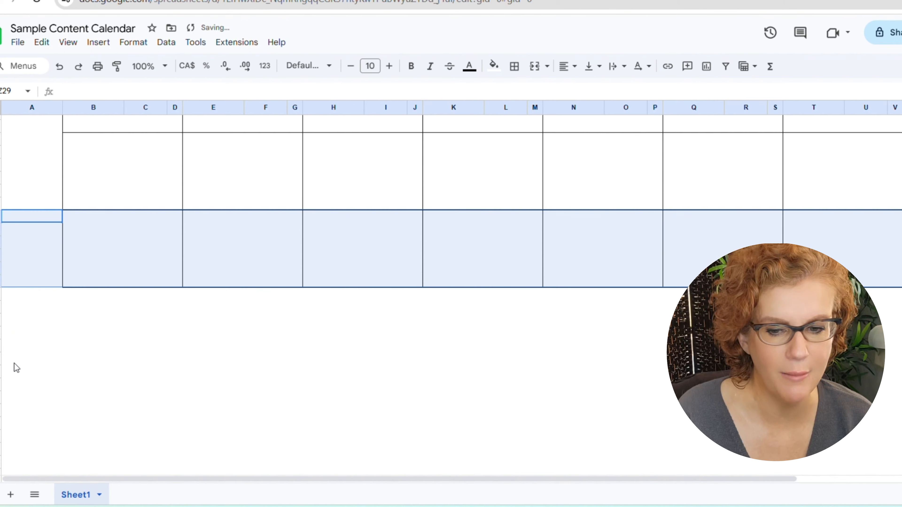
{"action": "left_click", "coordinate": [16, 298]}
{"action": "key", "text": "ctrl+v"}
{"action": "left_click", "coordinate": [15, 372]}
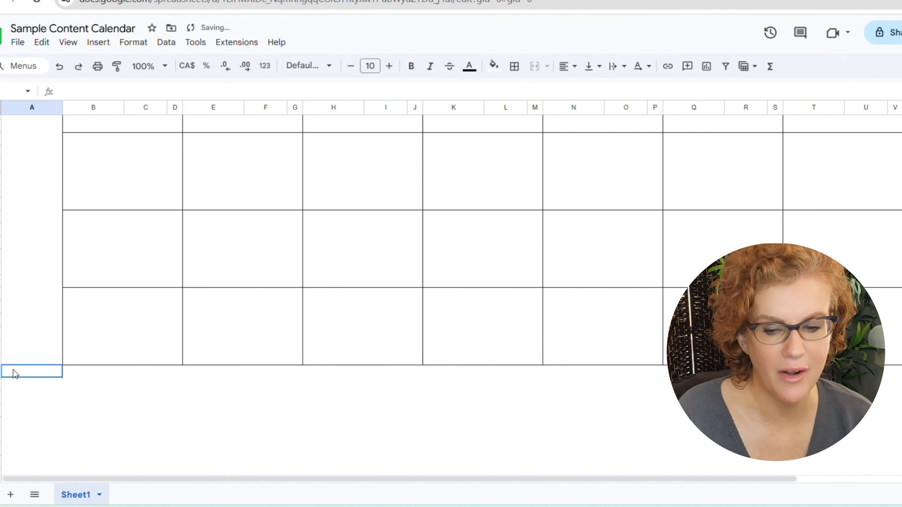
{"action": "key", "text": "ctrl+v"}
{"action": "left_click", "coordinate": [228, 387]}
{"action": "left_click", "coordinate": [389, 396]}
{"action": "scroll", "coordinate": [514, 331], "scroll_direction": "up", "scroll_amount": 3}
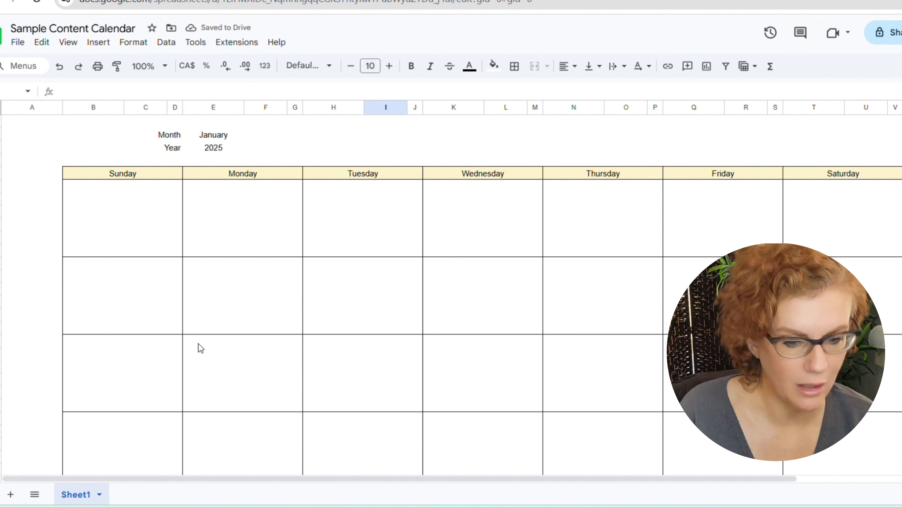
{"action": "left_click", "coordinate": [177, 189]}
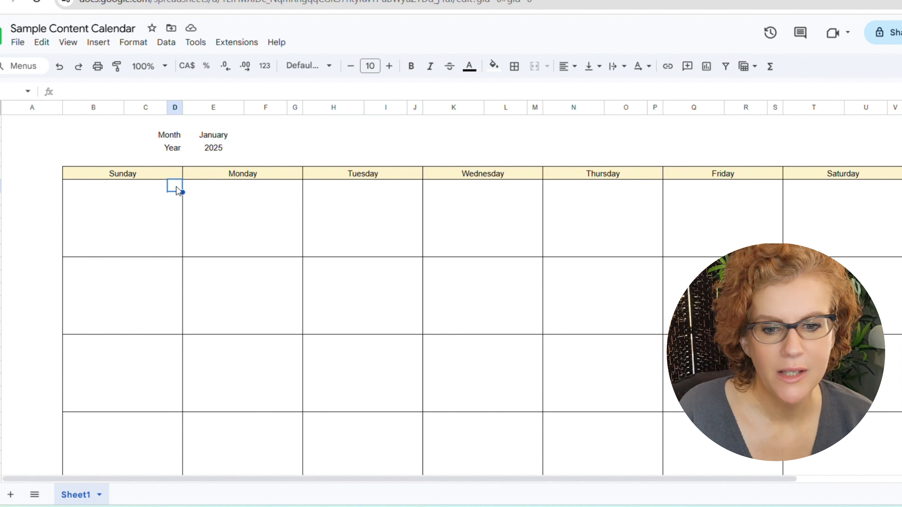
{"action": "left_click", "coordinate": [295, 186]}
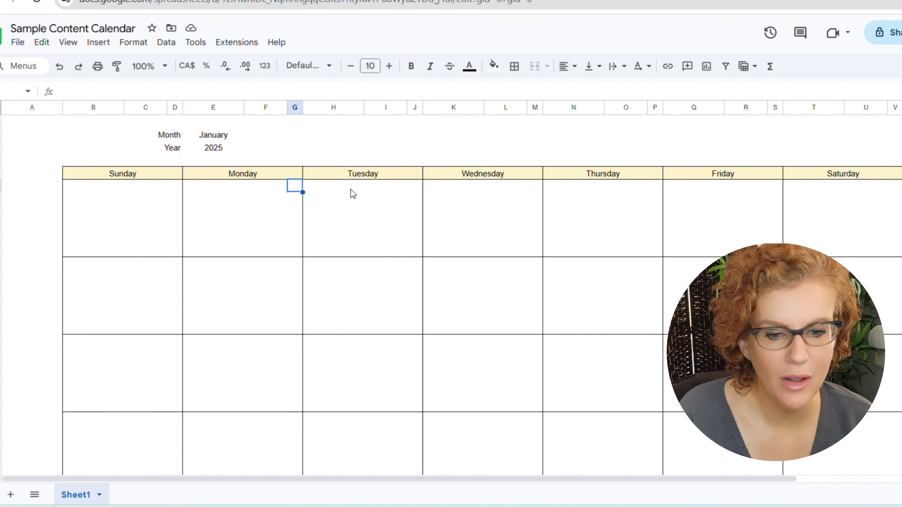
{"action": "left_click", "coordinate": [414, 186]}
{"action": "left_click", "coordinate": [534, 186]}
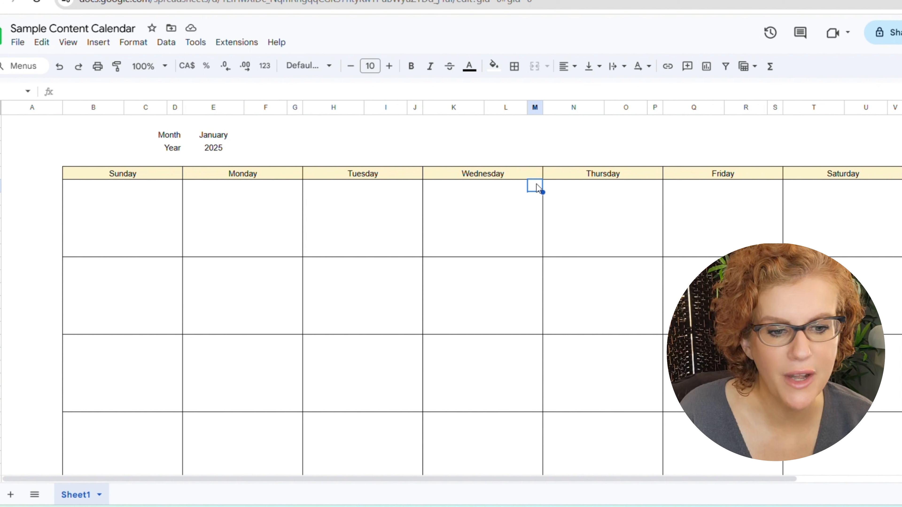
{"action": "left_click", "coordinate": [653, 187]}
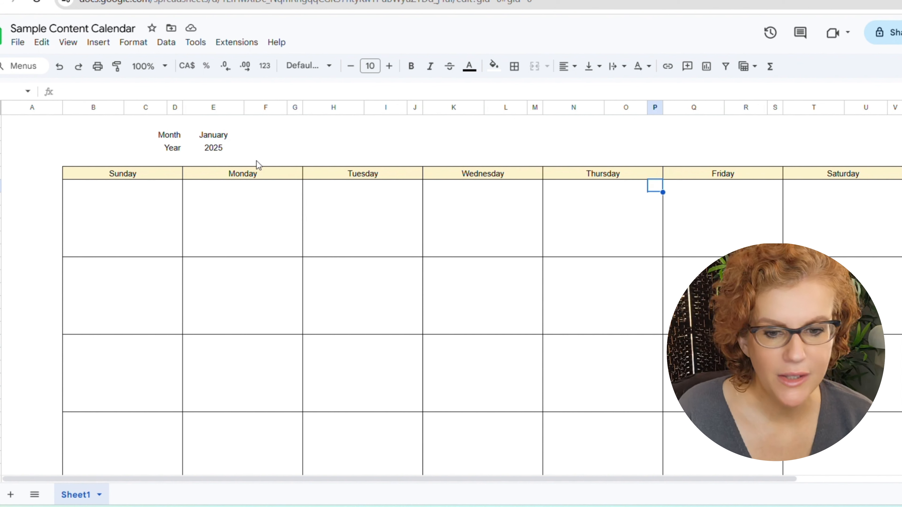
Enter the formula =day(date($E$3, month($E$2&1), 1)) in cell D6 of the first Sunday box, with absolute references to year and month
{"action": "left_click", "coordinate": [174, 185]}
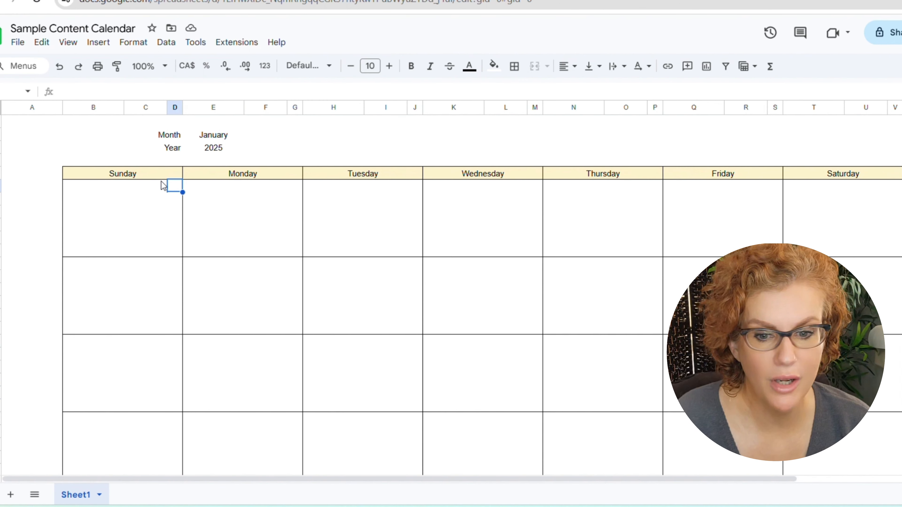
{"action": "left_click", "coordinate": [103, 91]}
{"action": "type", "text": "="}
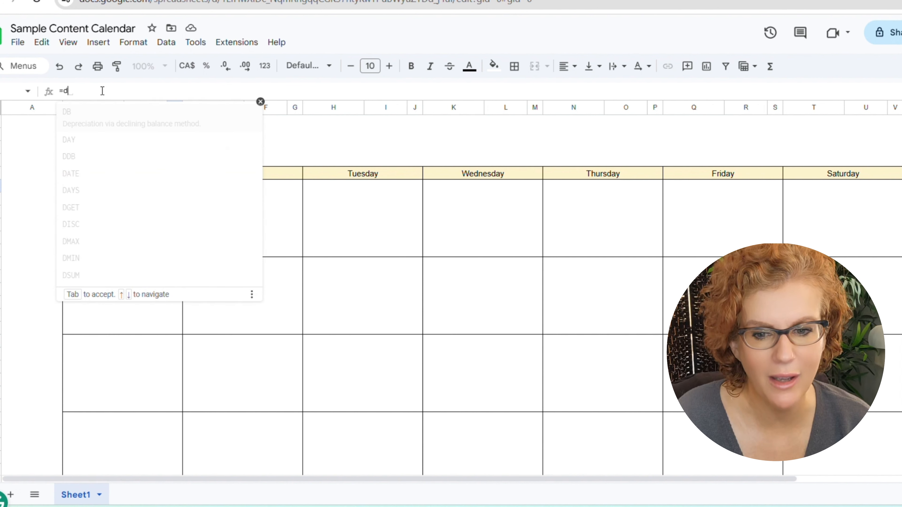
{"action": "type", "text": "day("}
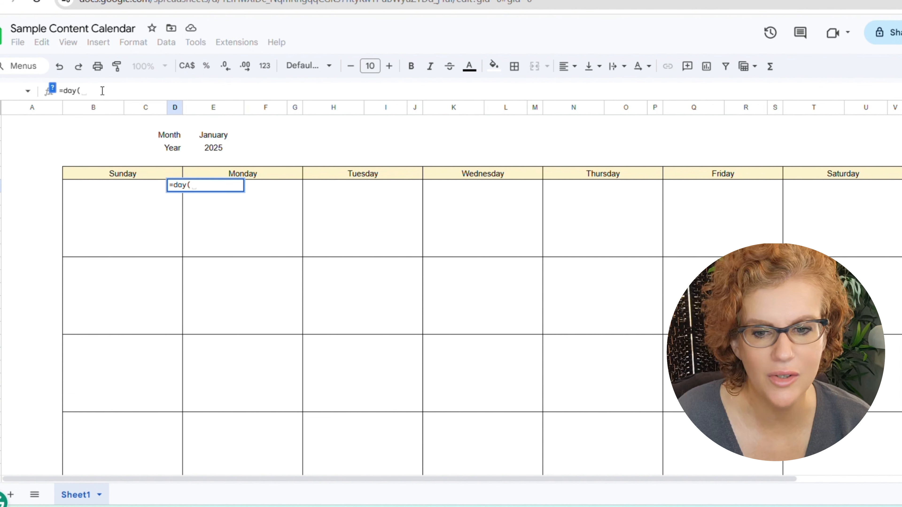
{"action": "type", "text": "date("}
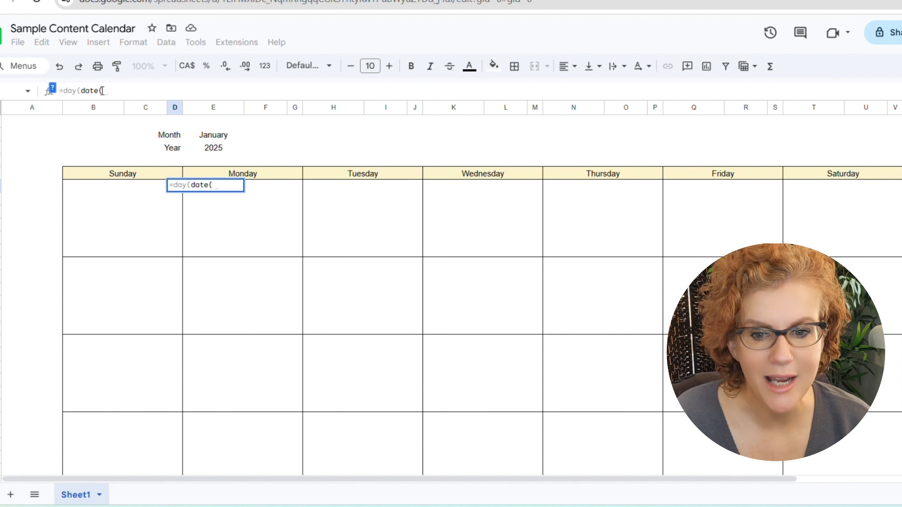
{"action": "left_click", "coordinate": [213, 148]}
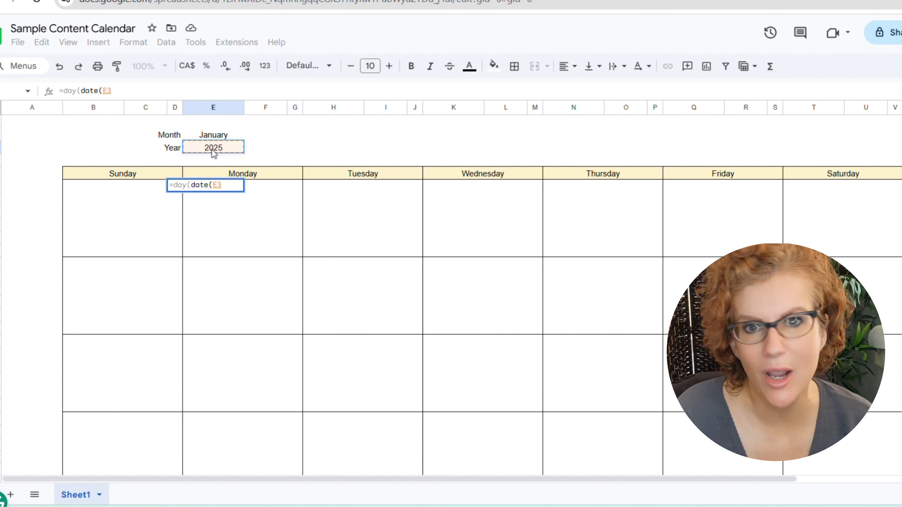
{"action": "key", "text": "F4"}
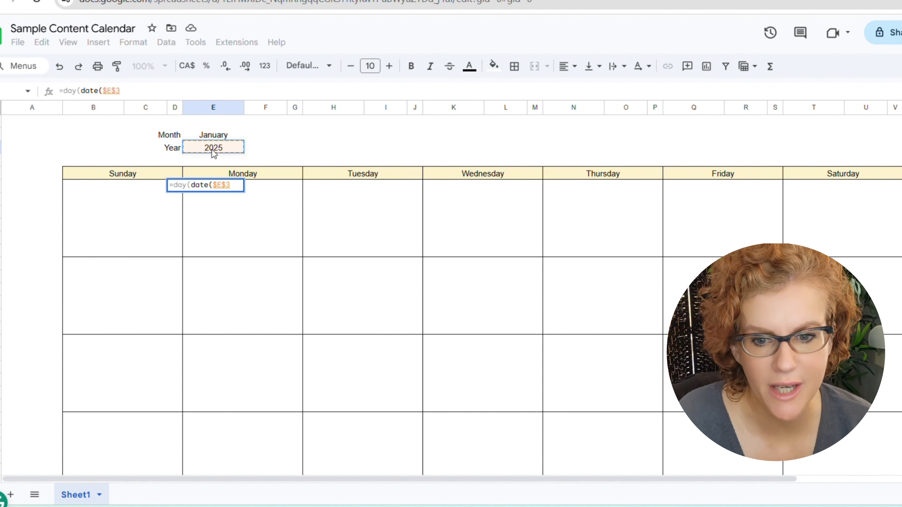
{"action": "type", "text": ", "}
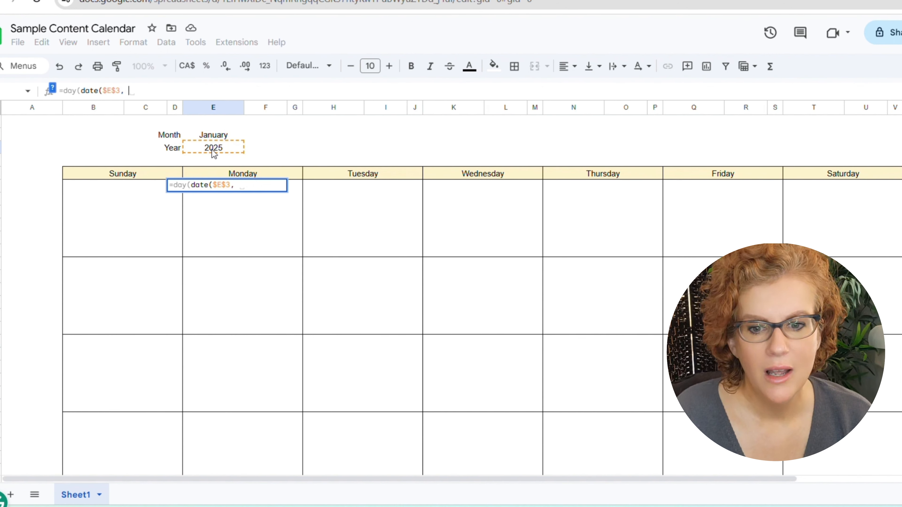
{"action": "type", "text": "month"}
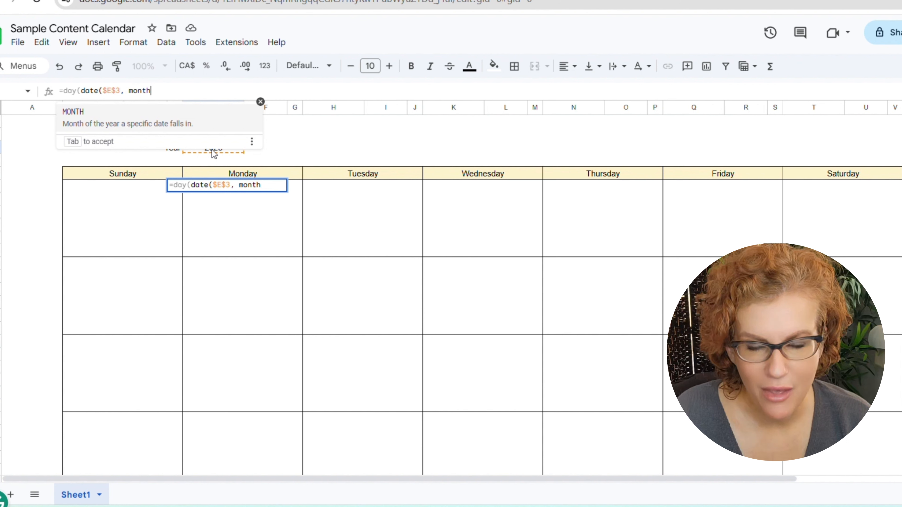
{"action": "type", "text": "("}
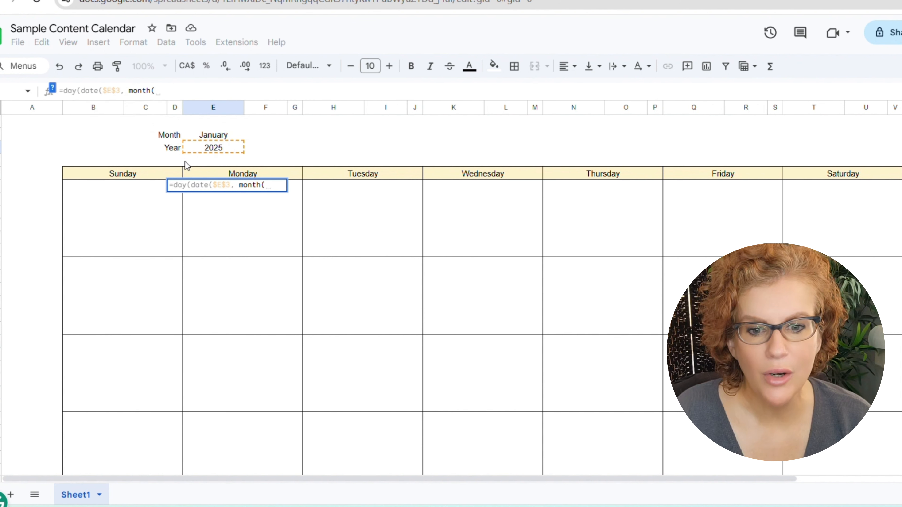
{"action": "left_click", "coordinate": [211, 136]}
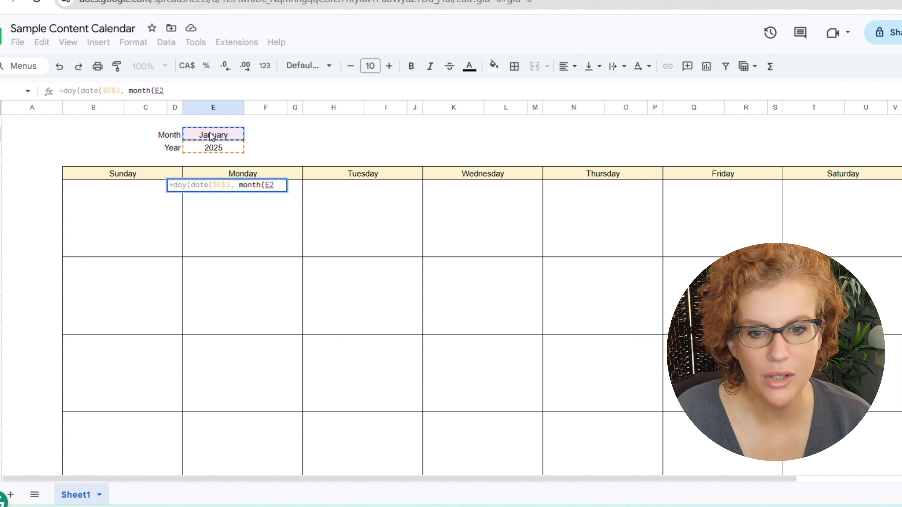
{"action": "key", "text": "F4"}
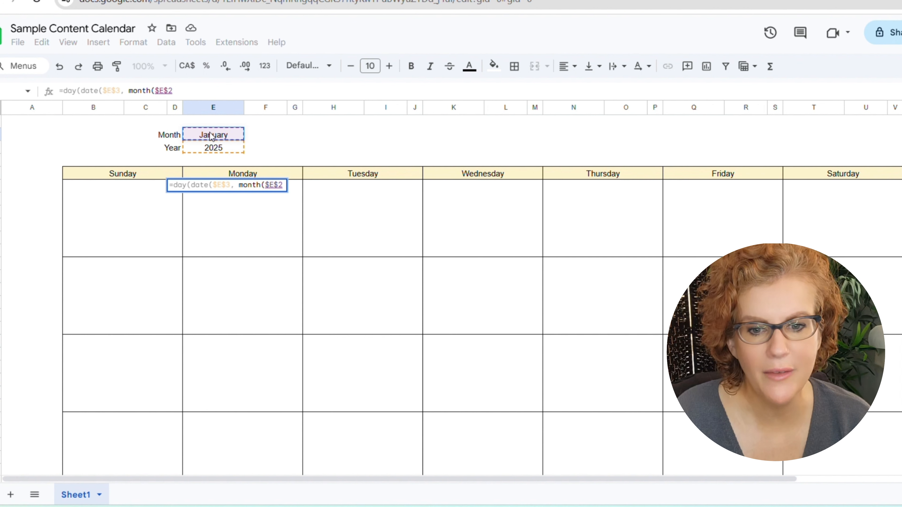
{"action": "type", "text": "&"}
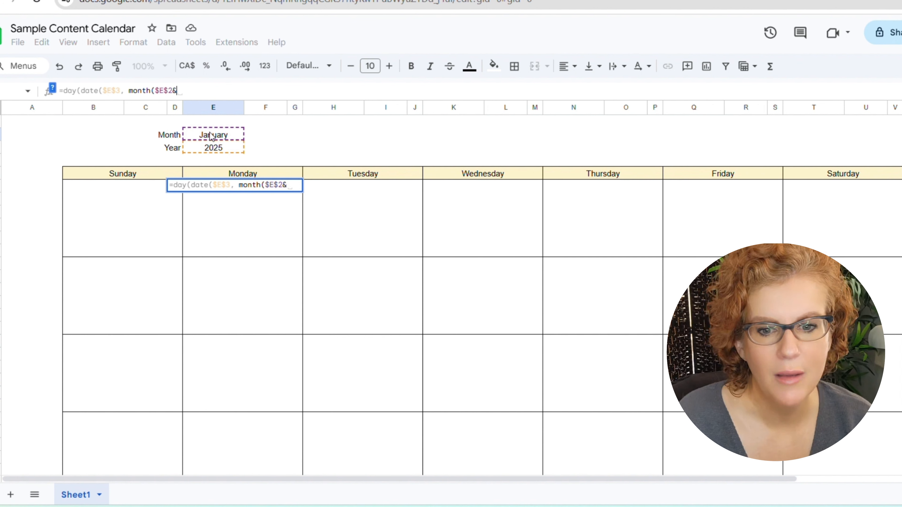
{"action": "type", "text": "1"}
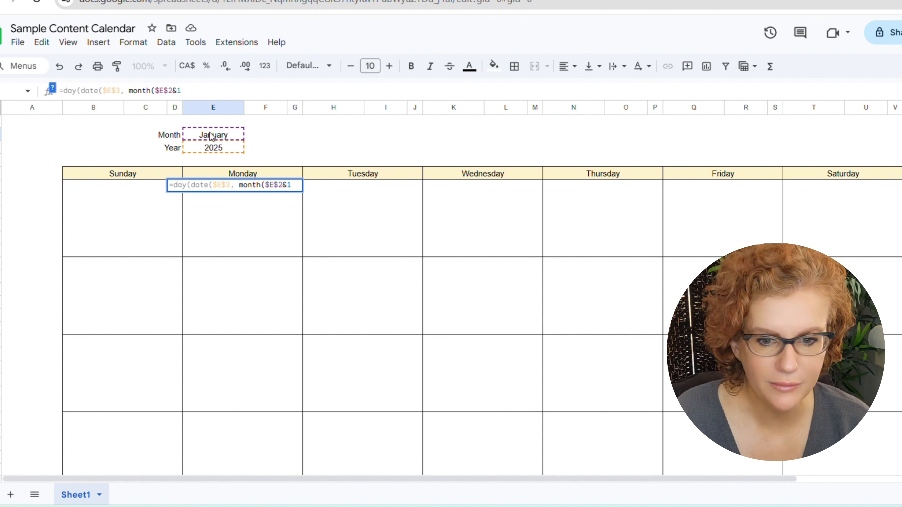
{"action": "type", "text": "), 1"}
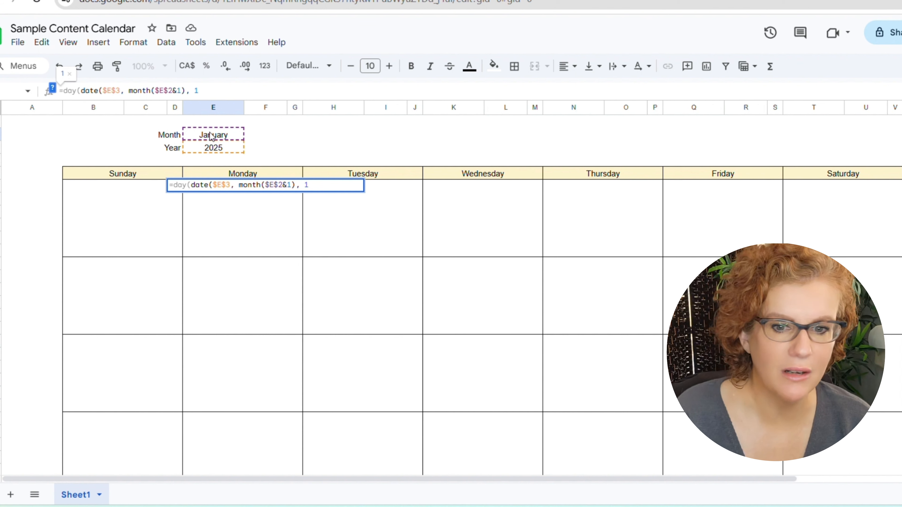
{"action": "type", "text": ")"}
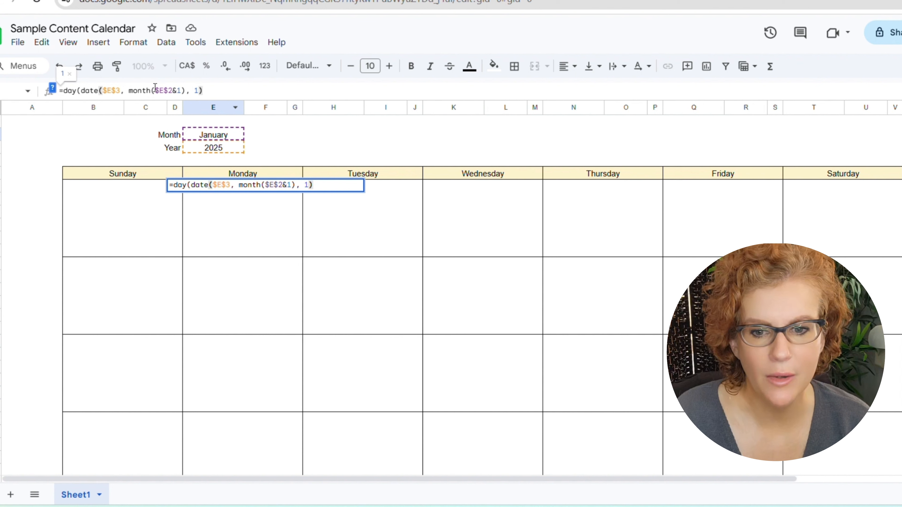
{"action": "key", "text": "Return"}
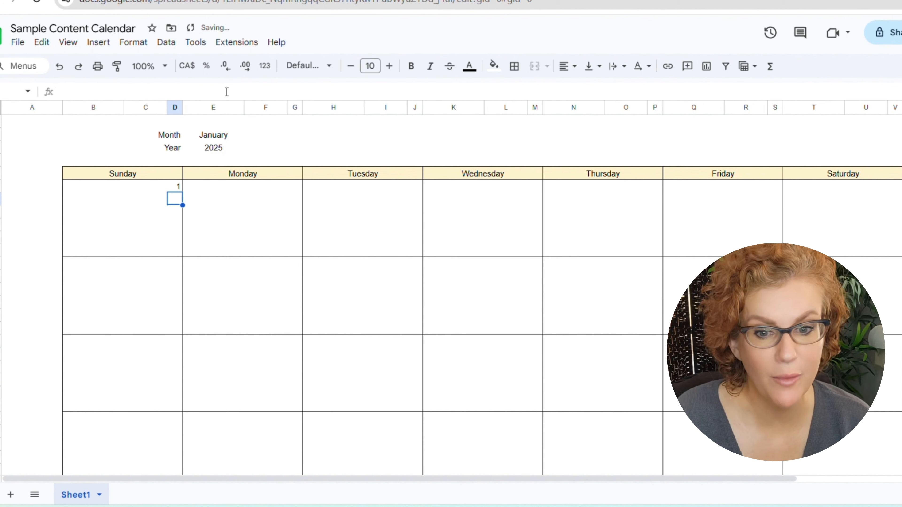
Copy the day formula from D6 into the matching date cells G6 under Monday and J6 under Tuesday
{"action": "left_click", "coordinate": [179, 187]}
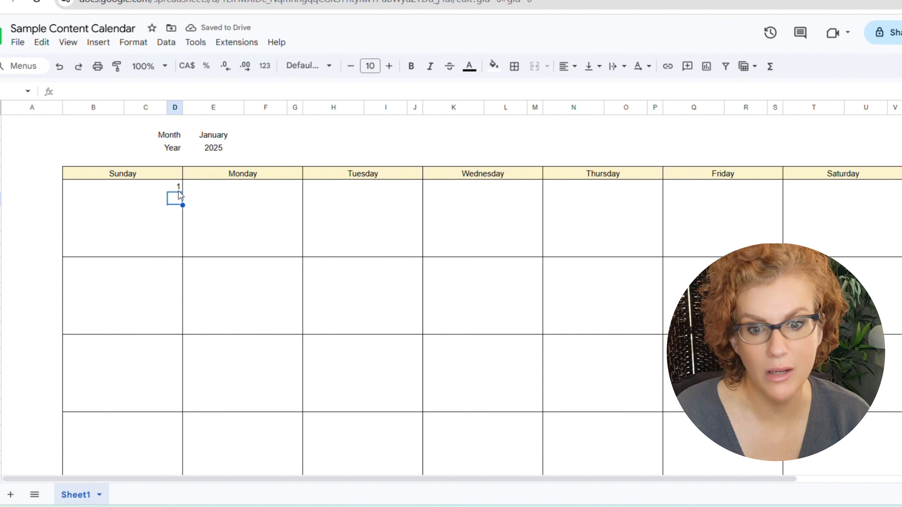
{"action": "left_click", "coordinate": [288, 185]}
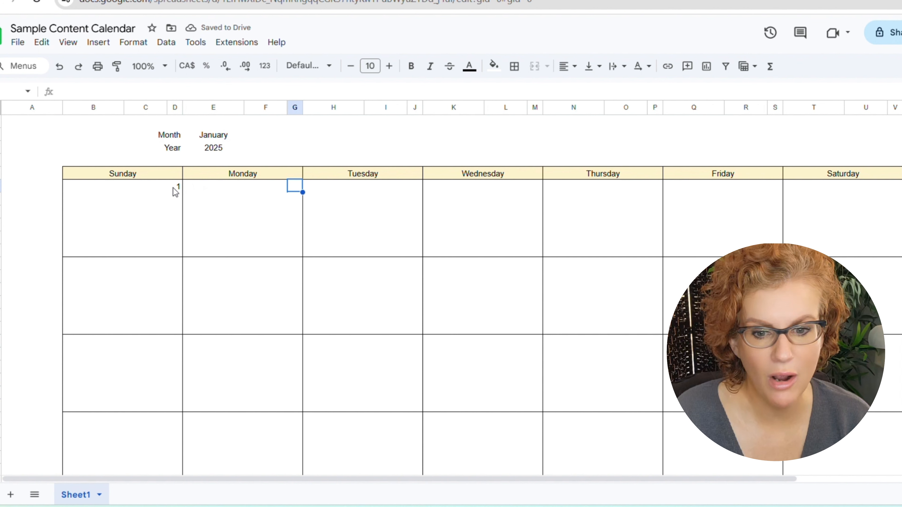
{"action": "left_click", "coordinate": [174, 189]}
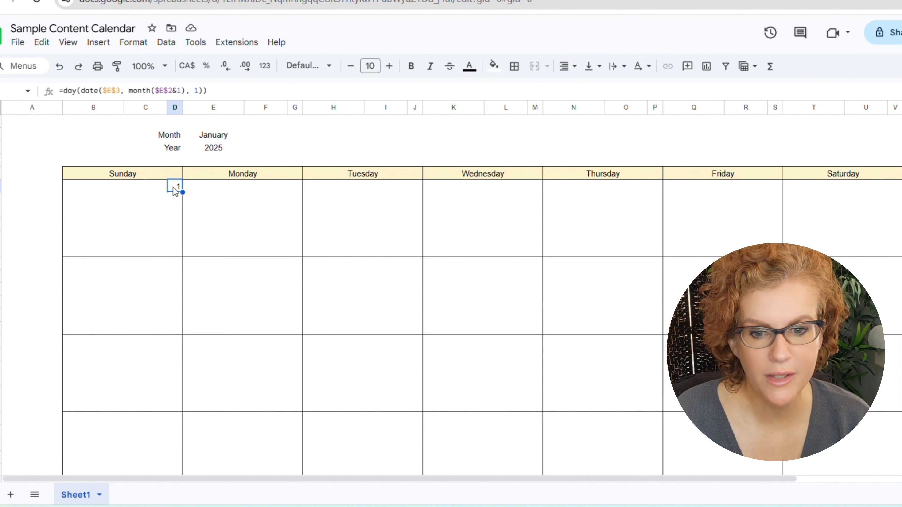
{"action": "left_click", "coordinate": [295, 188]}
{"action": "type", "text": "1"}
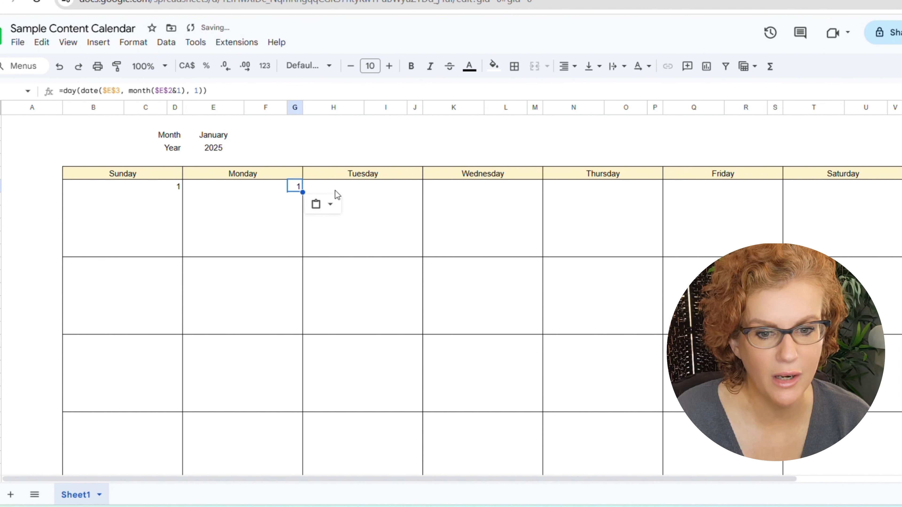
{"action": "left_click", "coordinate": [414, 187]}
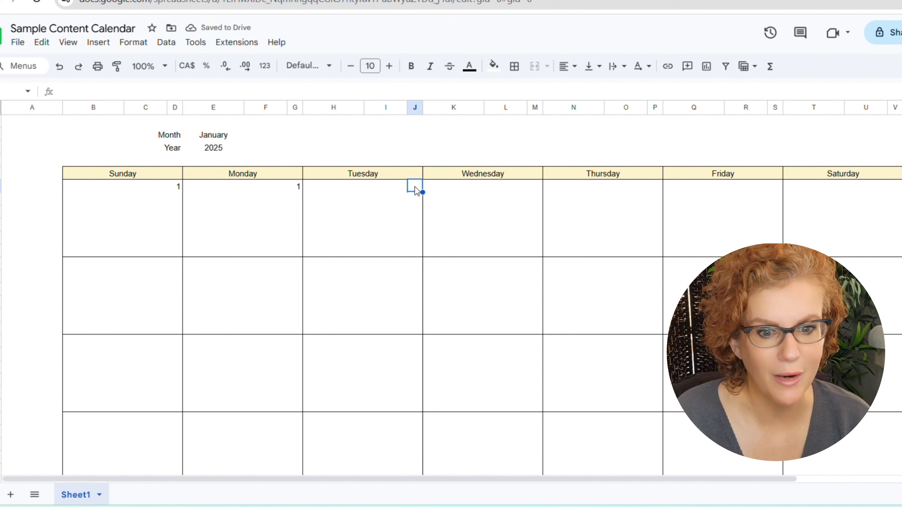
{"action": "key", "text": "ctrl+v"}
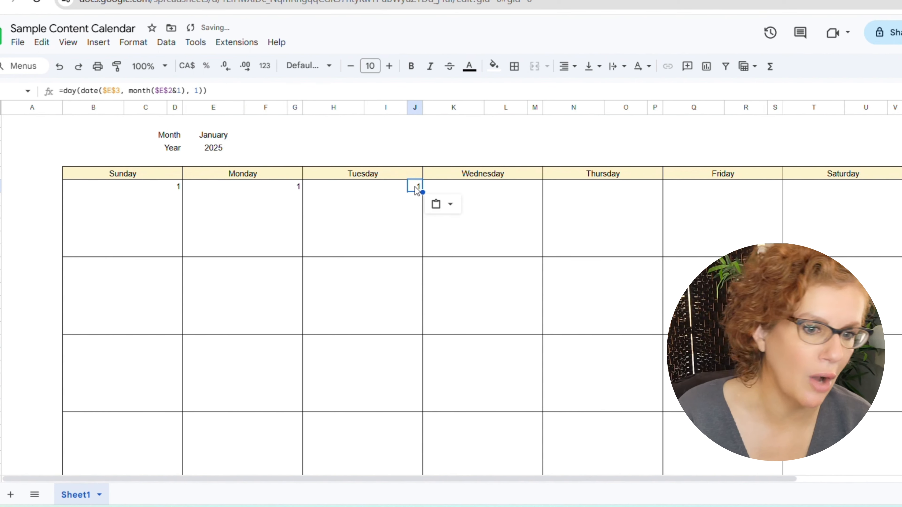
{"action": "left_click", "coordinate": [296, 187]}
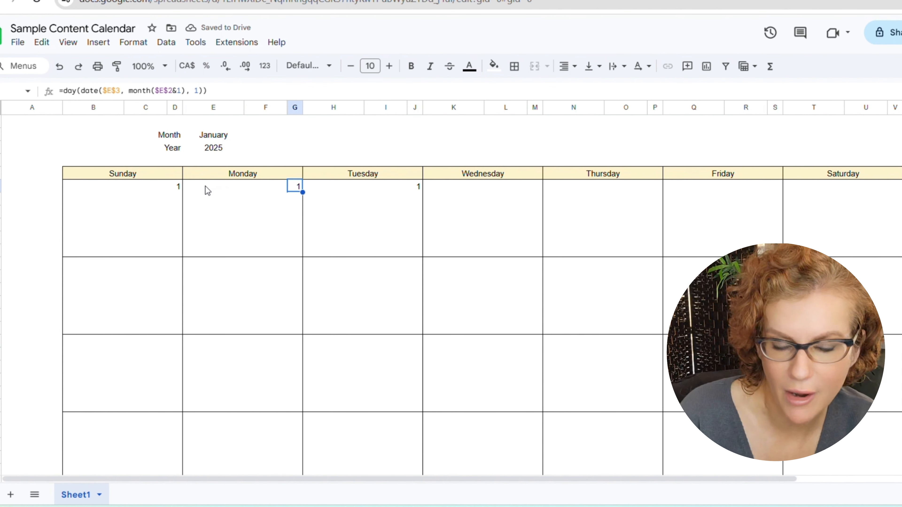
Extend the formula in D6 under Sunday with -weekday(date($E$3, MONTH($E$2&1), 1)), keeping the year and month references absolute
{"action": "left_click", "coordinate": [172, 187]}
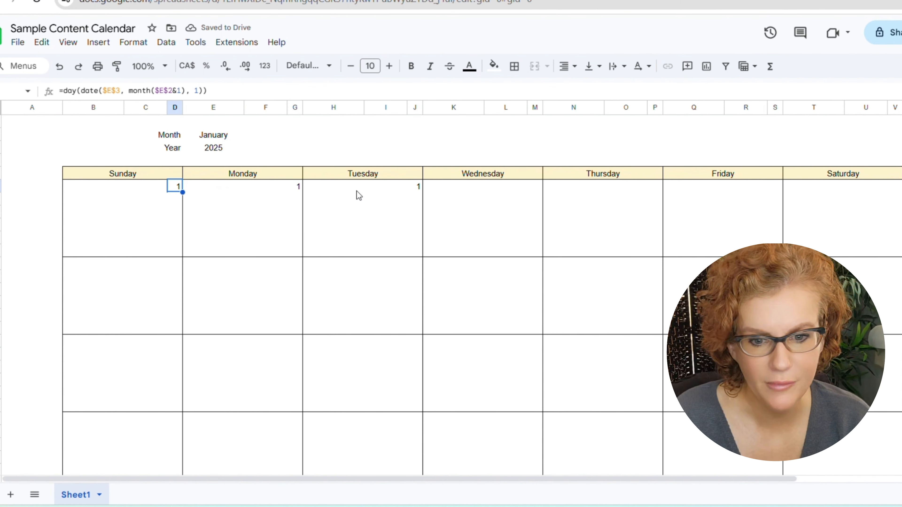
{"action": "left_click", "coordinate": [229, 91]}
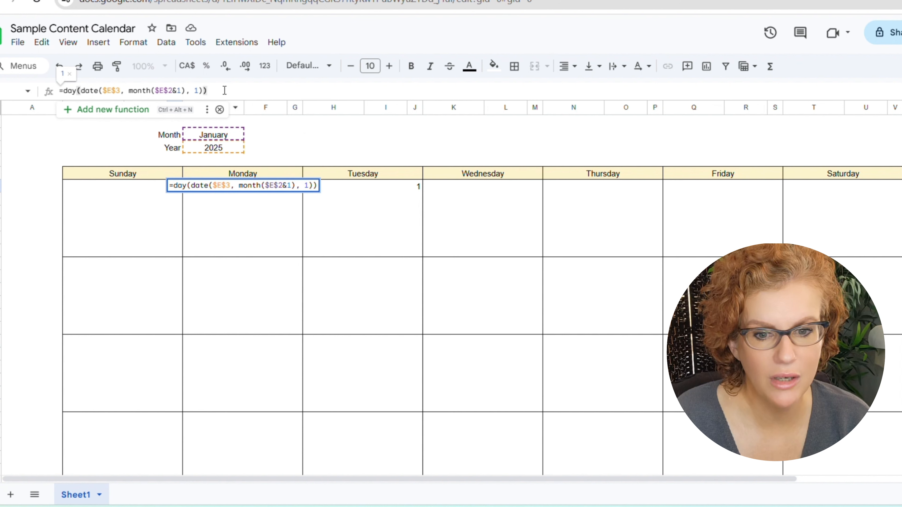
{"action": "type", "text": "-"}
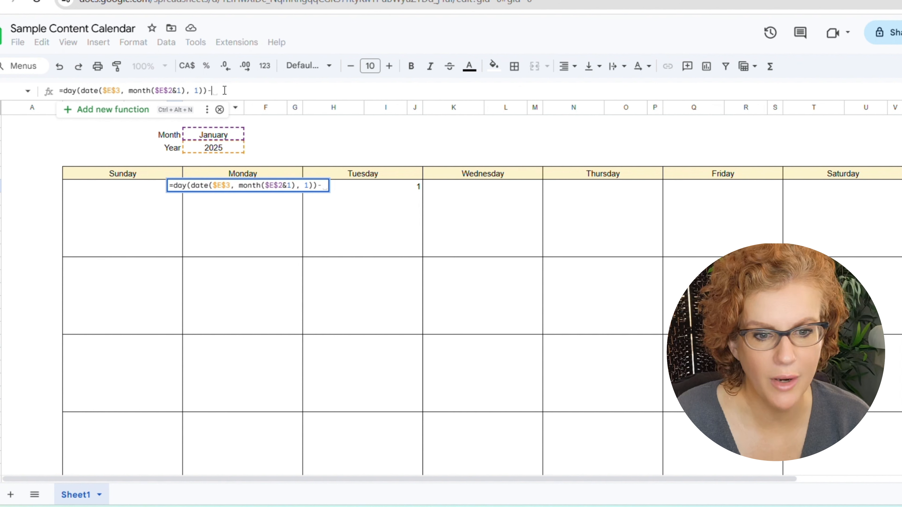
{"action": "type", "text": "weekday("}
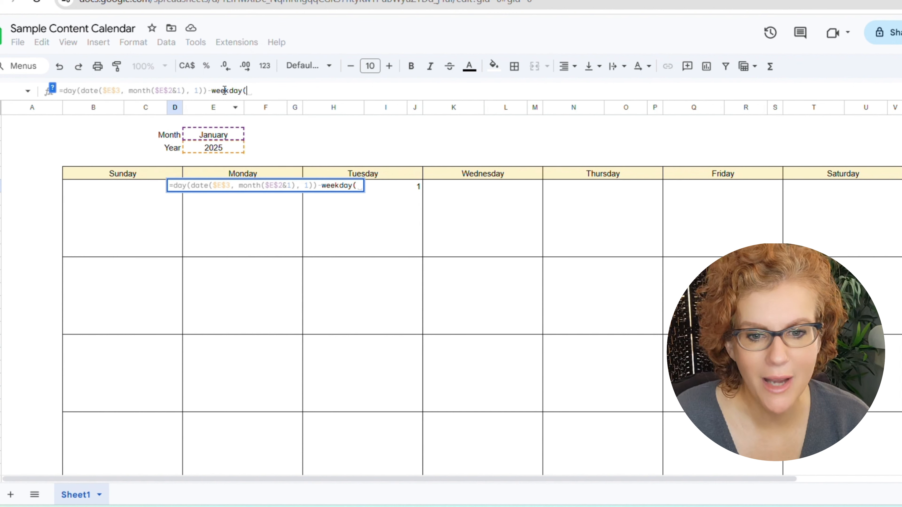
{"action": "type", "text": "date("}
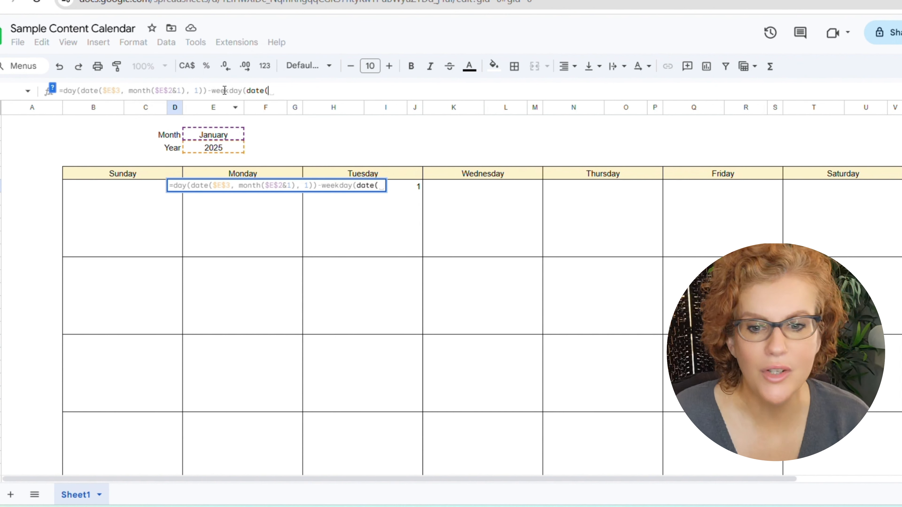
{"action": "left_click", "coordinate": [213, 148]}
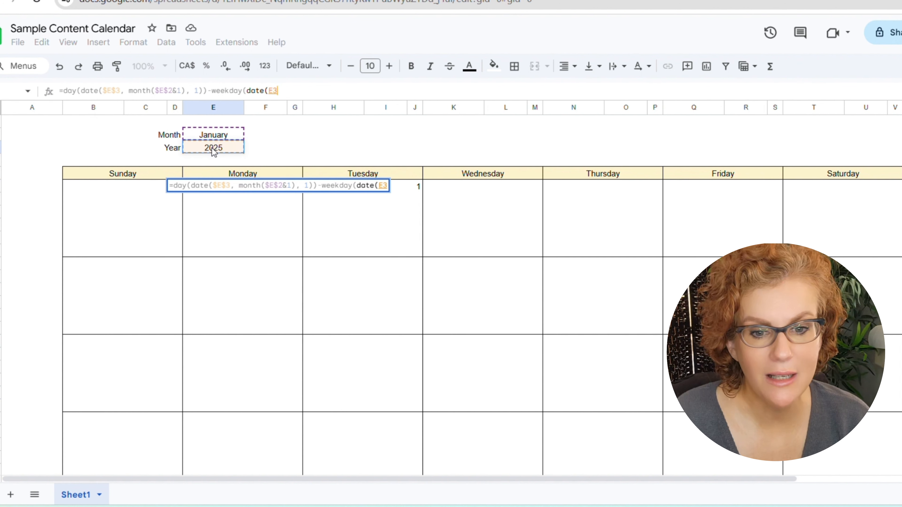
{"action": "key", "text": "F4"}
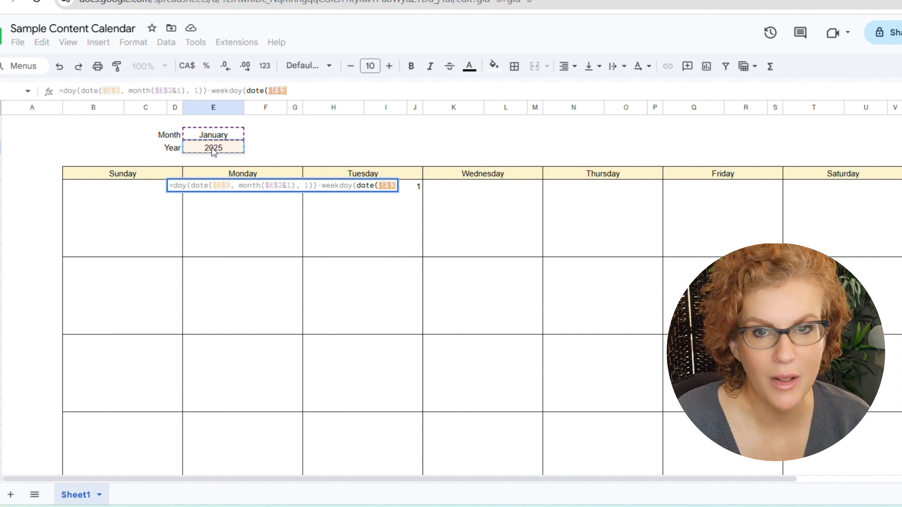
{"action": "type", "text": ", mo"}
{"action": "key", "text": "Tab"}
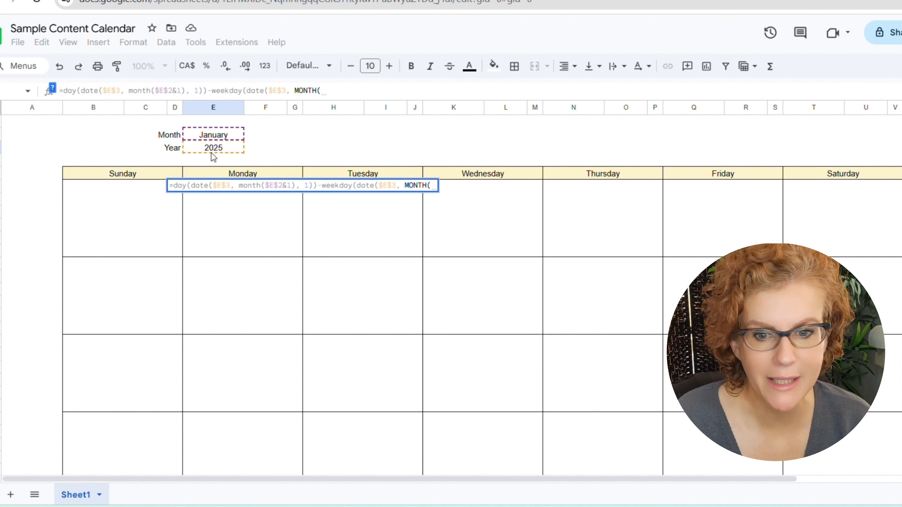
{"action": "left_click", "coordinate": [217, 136]}
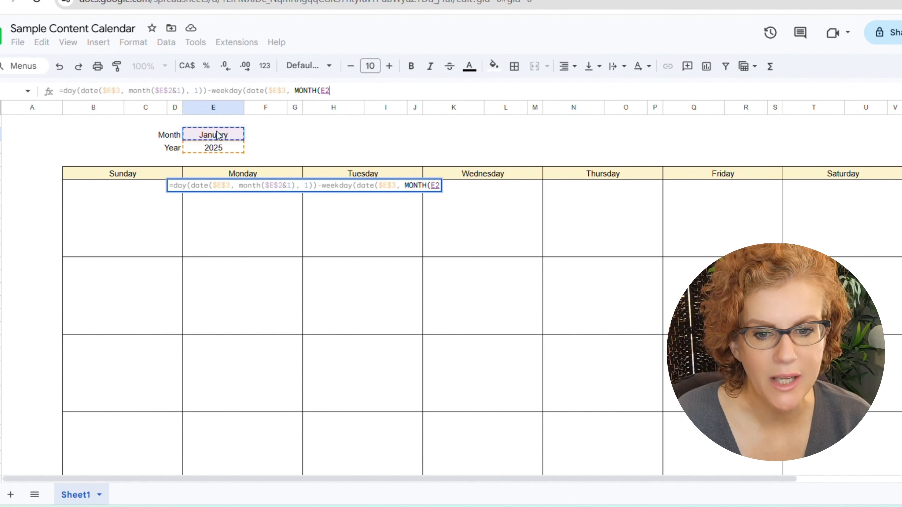
{"action": "key", "text": "F4"}
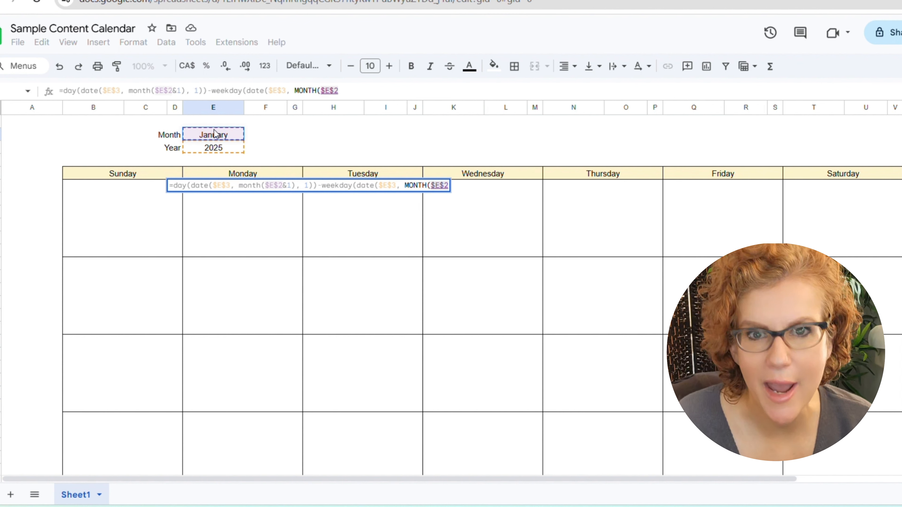
{"action": "type", "text": "&"}
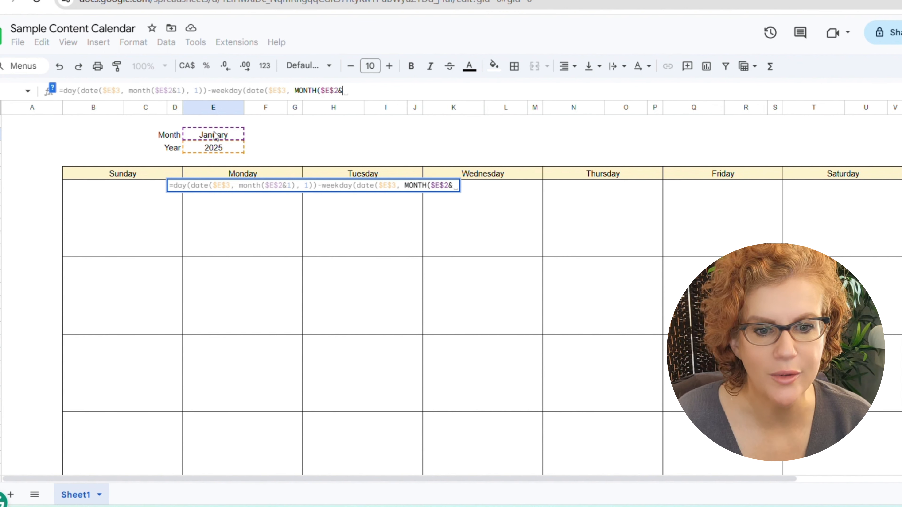
{"action": "type", "text": "1"}
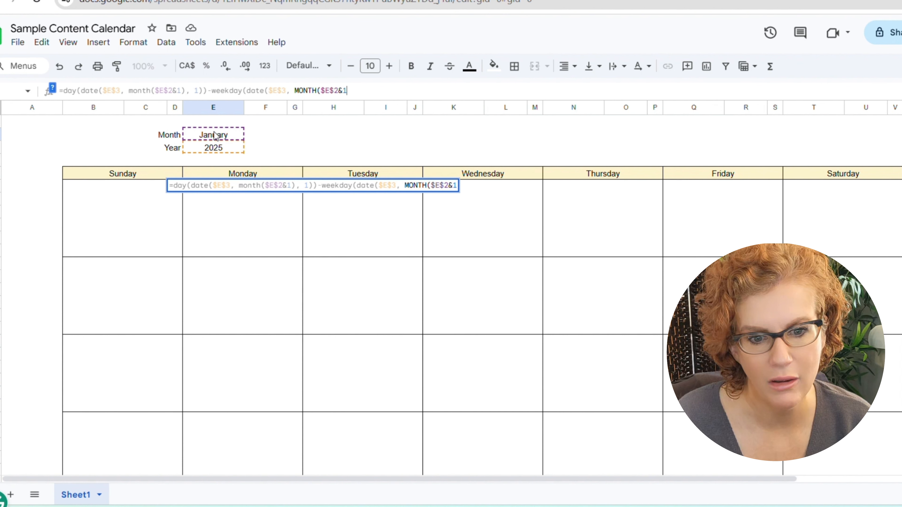
{"action": "type", "text": "), 1)"}
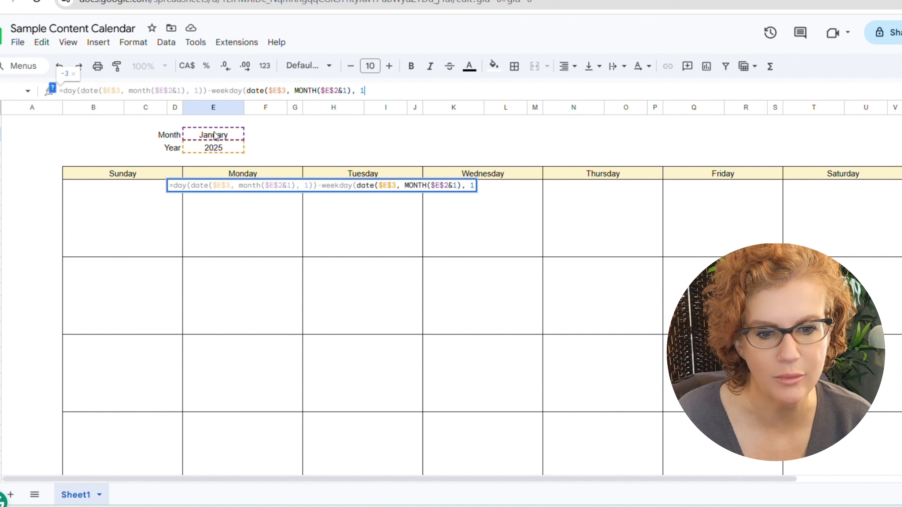
{"action": "type", "text": ")"}
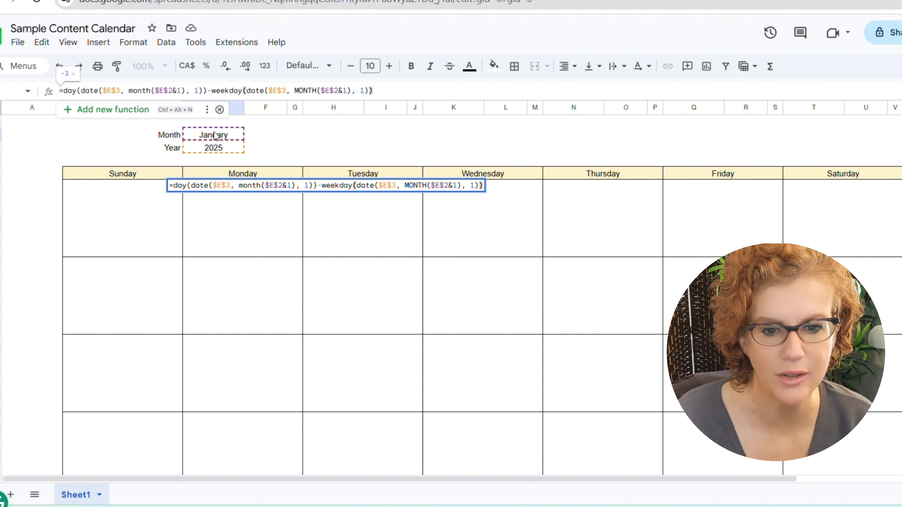
{"action": "key", "text": "Return"}
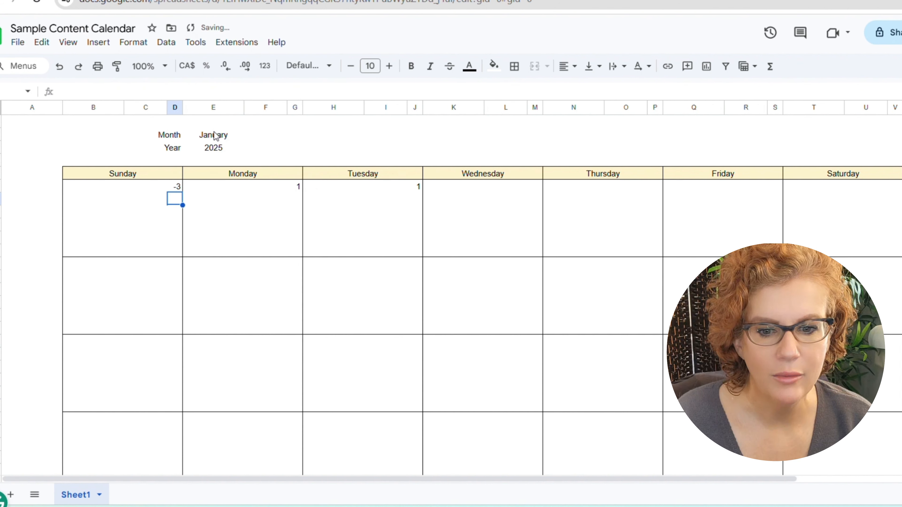
Copy the weekday-adjusted formula from D6 into the date cells G6, J6 and M6 under Monday, Tuesday and Wednesday
{"action": "key", "text": "Up"}
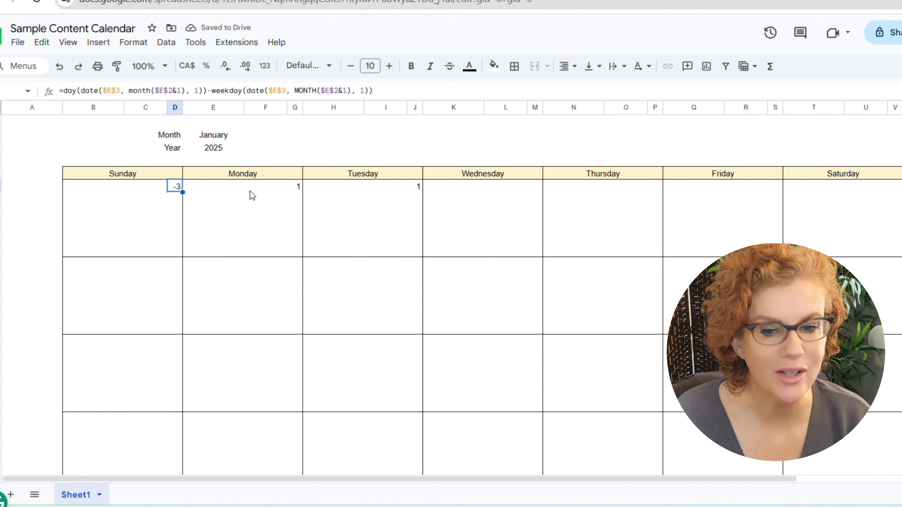
{"action": "left_click", "coordinate": [283, 189]}
{"action": "left_click", "coordinate": [178, 188]}
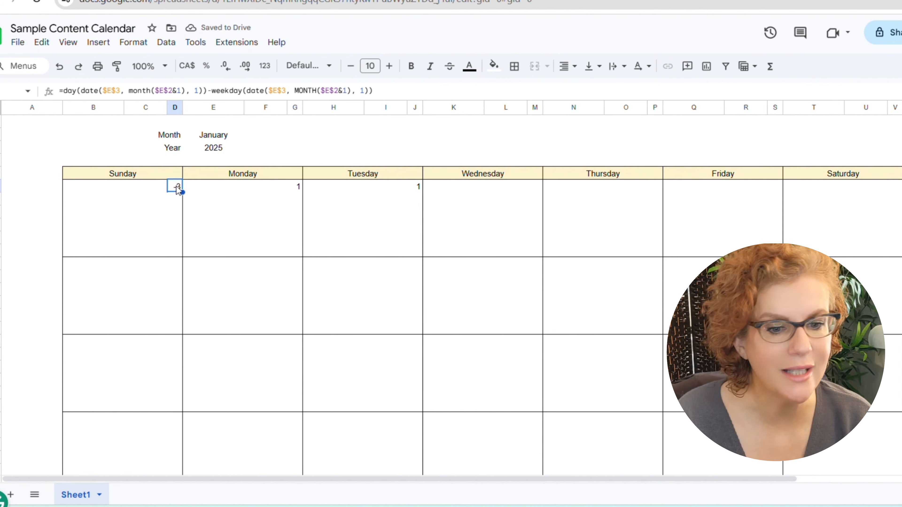
{"action": "key", "text": "ctrl+c"}
{"action": "left_click", "coordinate": [299, 189]}
{"action": "key", "text": "ctrl+v"}
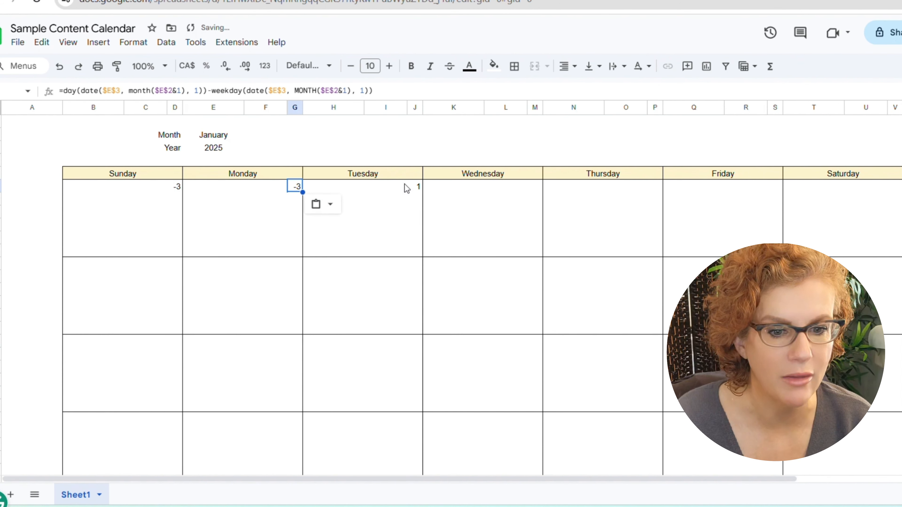
{"action": "left_click", "coordinate": [419, 186]}
{"action": "key", "text": "ctrl+v"}
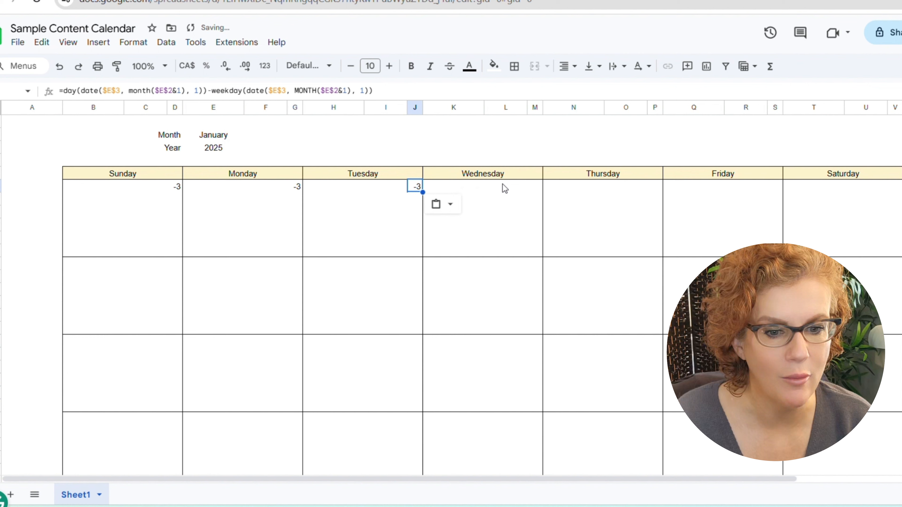
{"action": "left_click", "coordinate": [538, 187]}
{"action": "key", "text": "ctrl+v"}
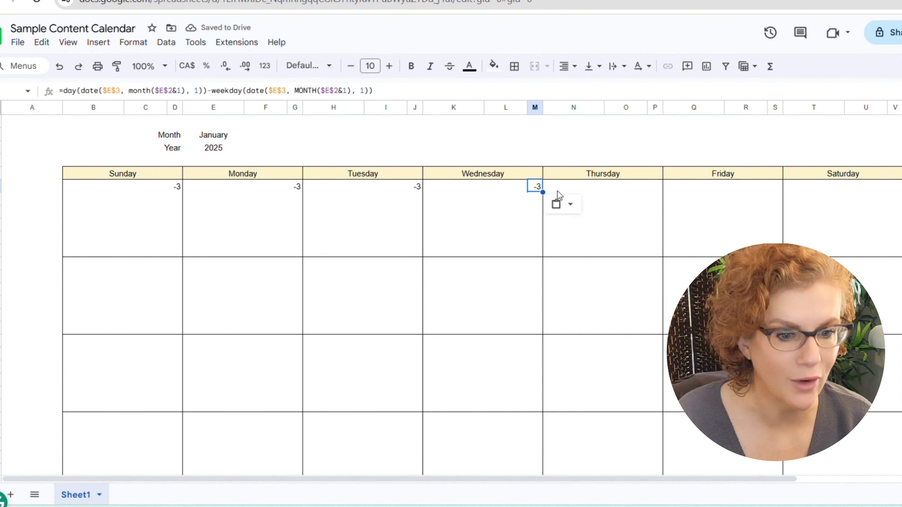
Append the column offset +(column(D6)-Column($D$6))/3 to the date formula in M6 under Wednesday
{"action": "left_click", "coordinate": [406, 91]}
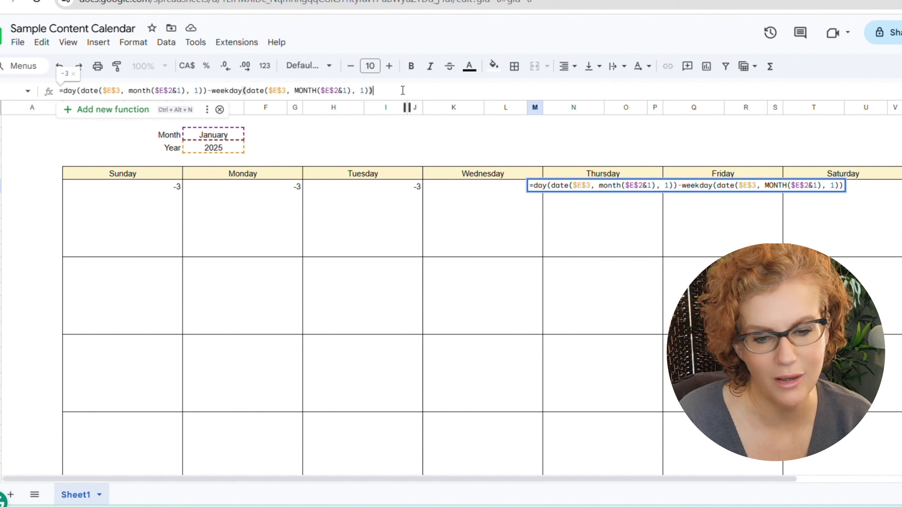
{"action": "type", "text": "+"}
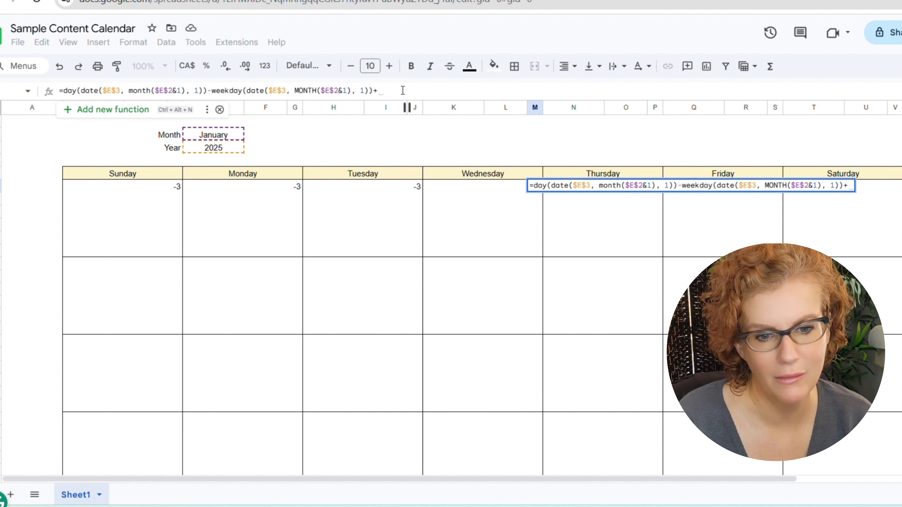
{"action": "type", "text": "(colu"}
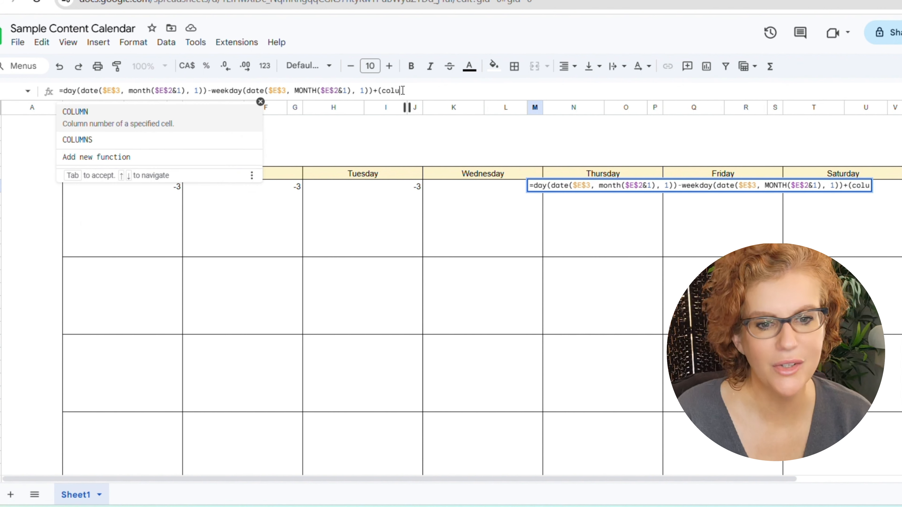
{"action": "type", "text": "mn(D"}
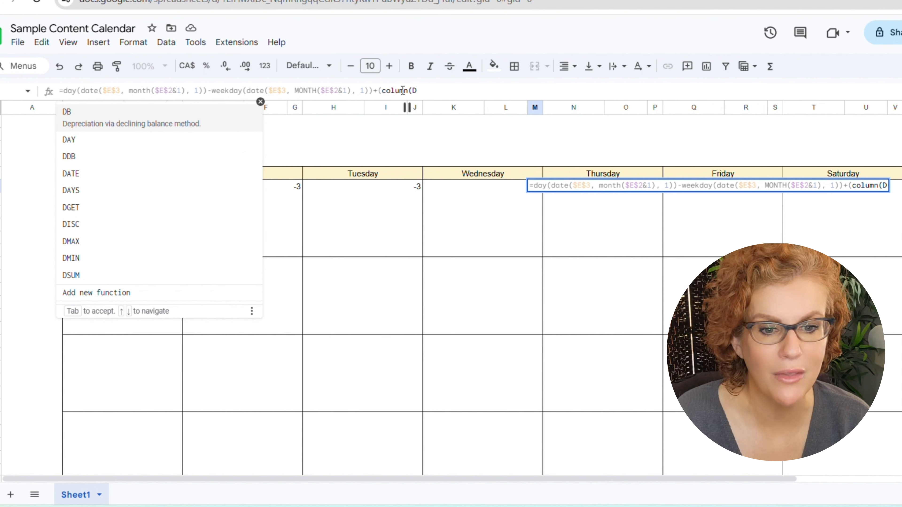
{"action": "type", "text": "6"}
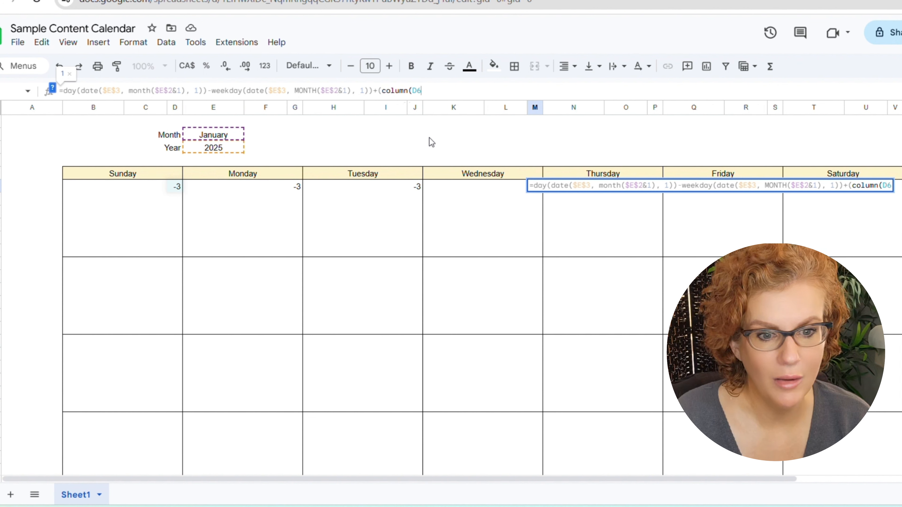
{"action": "type", "text": ")"}
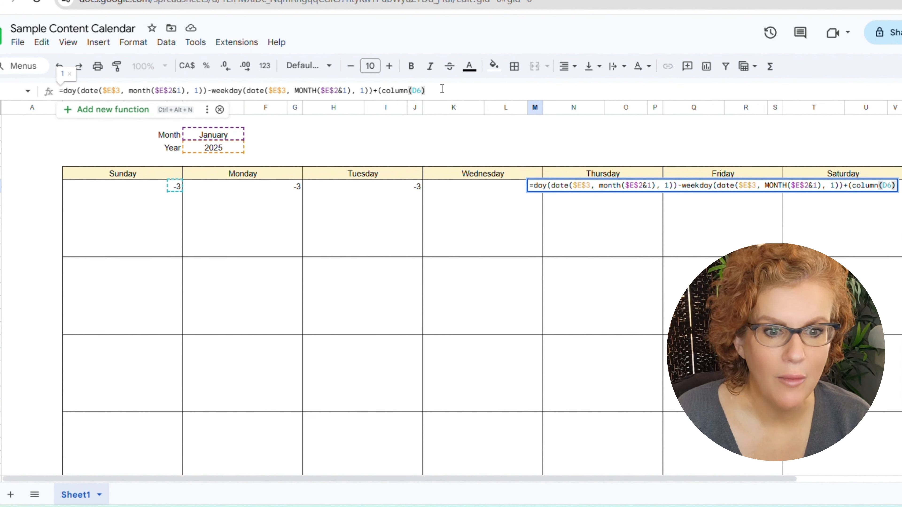
{"action": "type", "text": "-"}
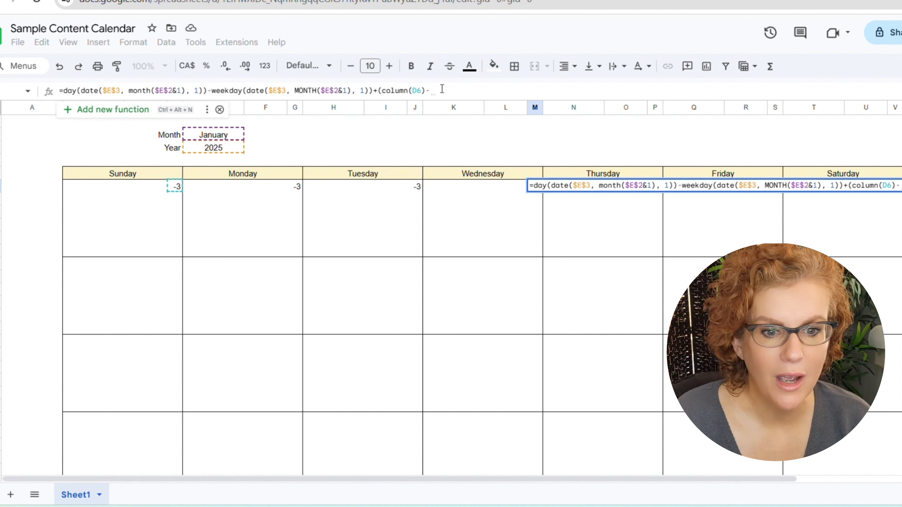
{"action": "type", "text": "Column"}
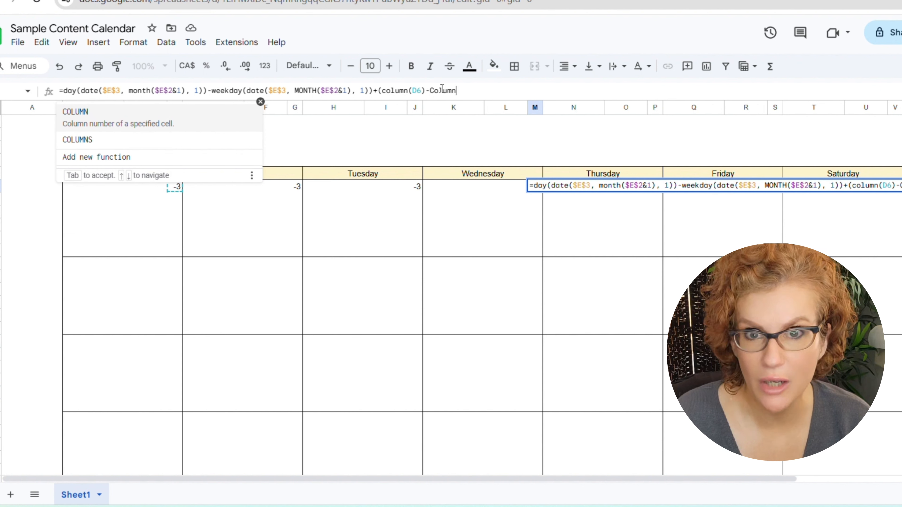
{"action": "type", "text": "($"}
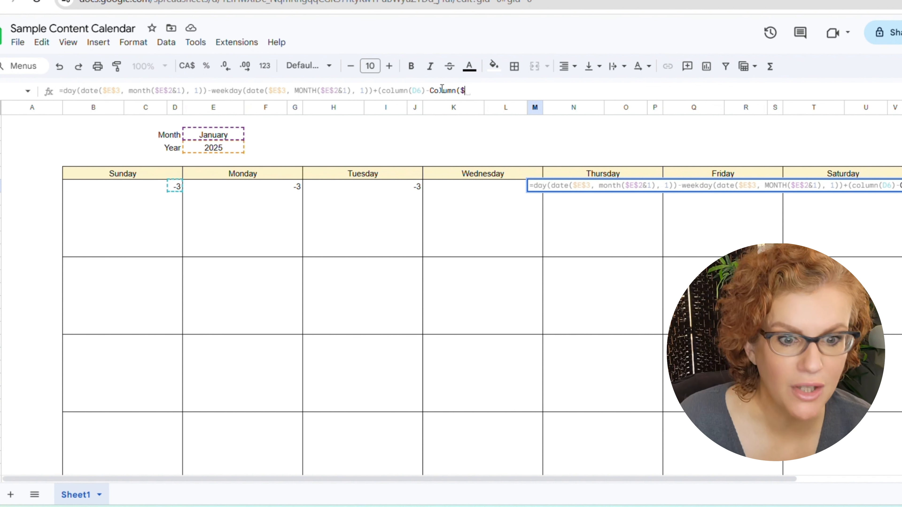
{"action": "type", "text": "D$"}
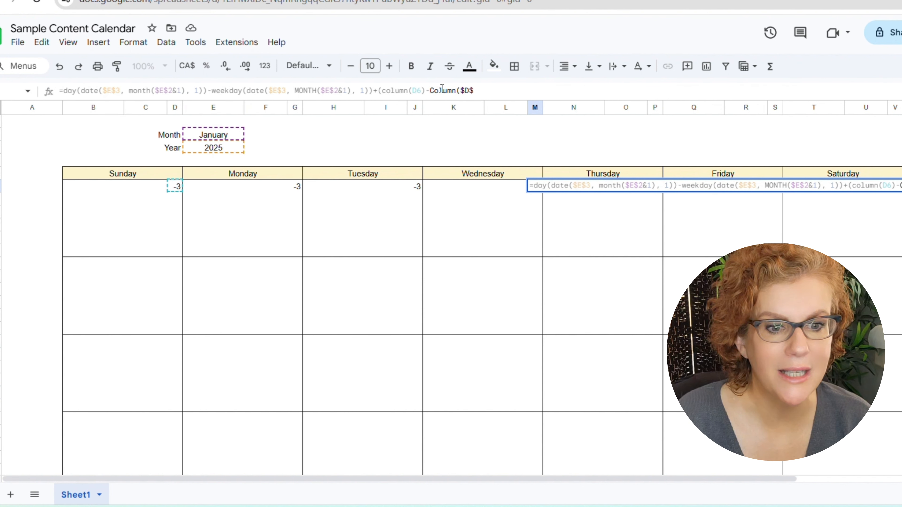
{"action": "type", "text": "6"}
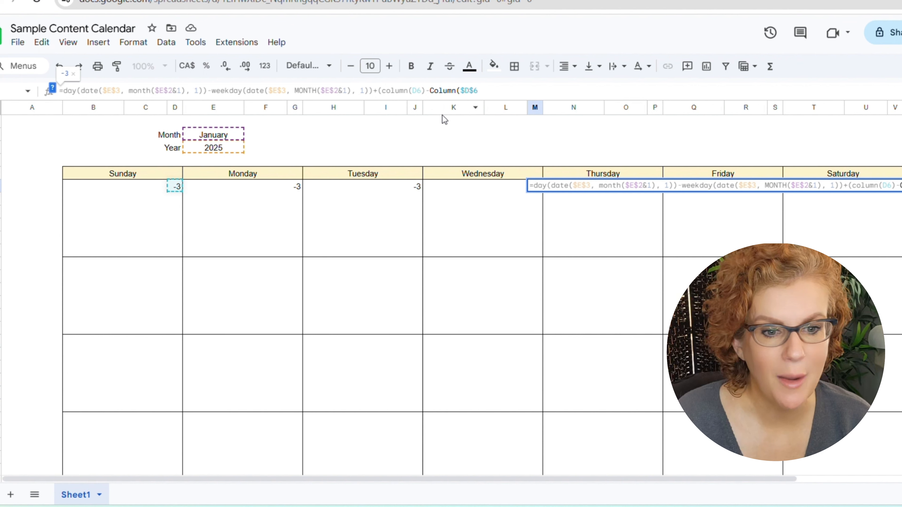
{"action": "type", "text": "))"}
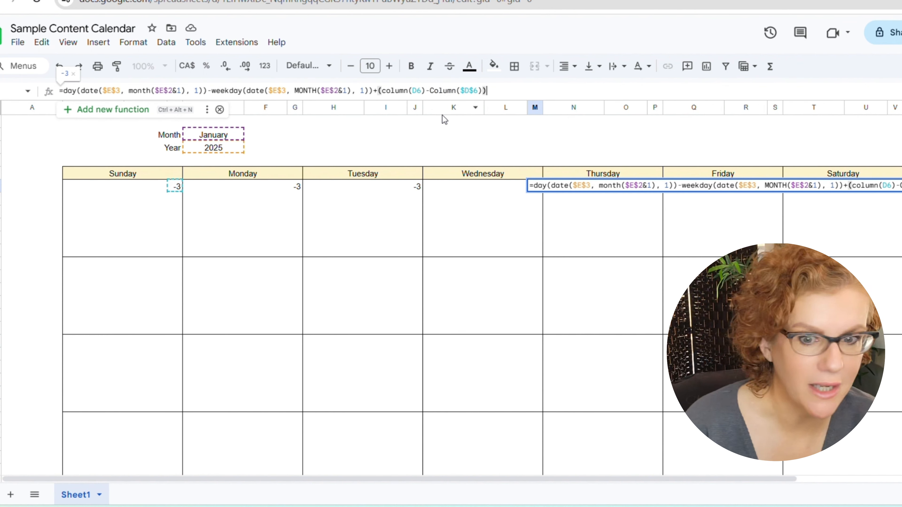
{"action": "type", "text": "/3"}
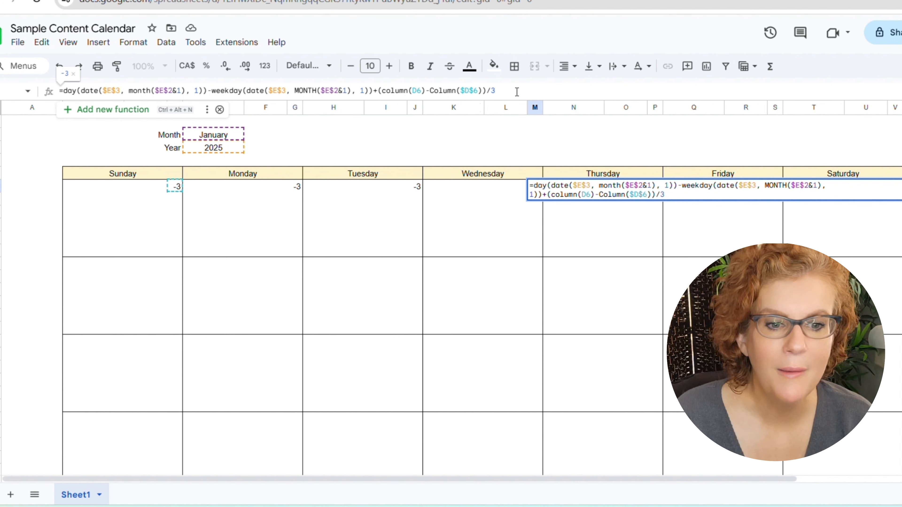
Append the row offset +(row(D6)-row($D$6)) to the date formula in M6, keeping the second reference absolute
{"action": "type", "text": "+"}
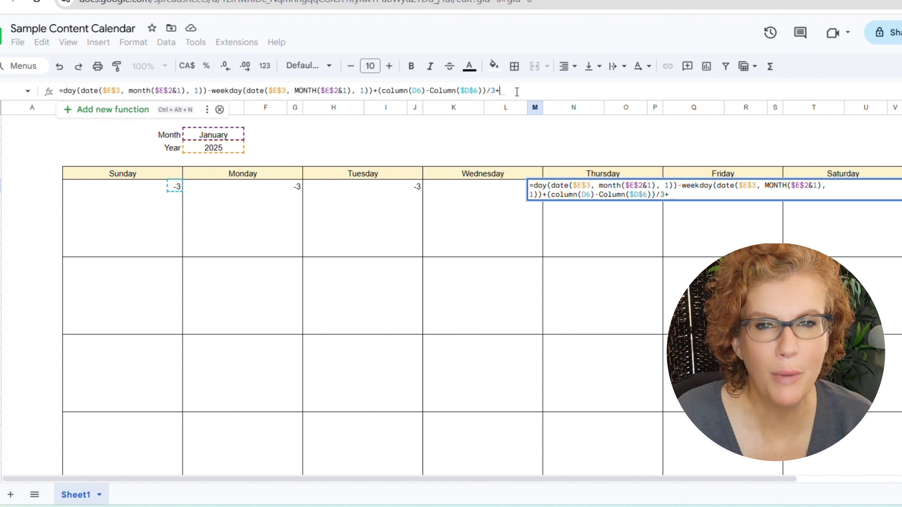
{"action": "type", "text": "(row("}
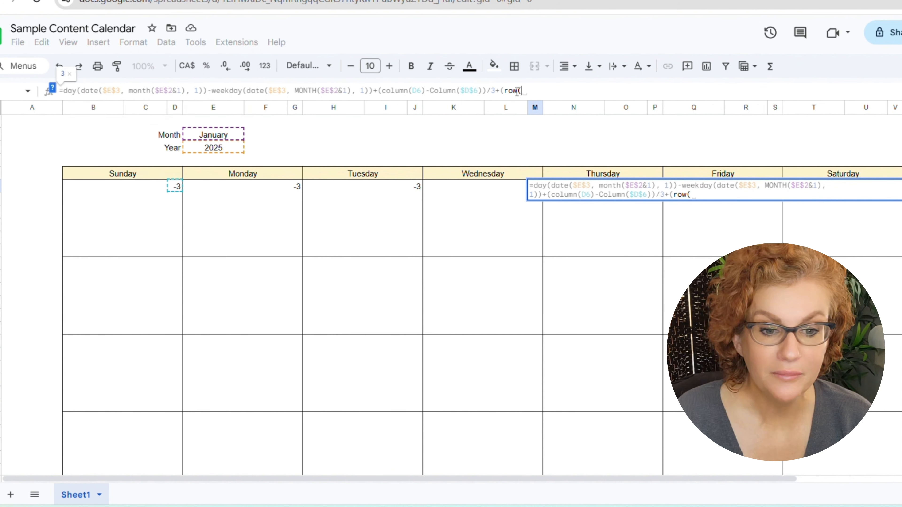
{"action": "type", "text": "D6"}
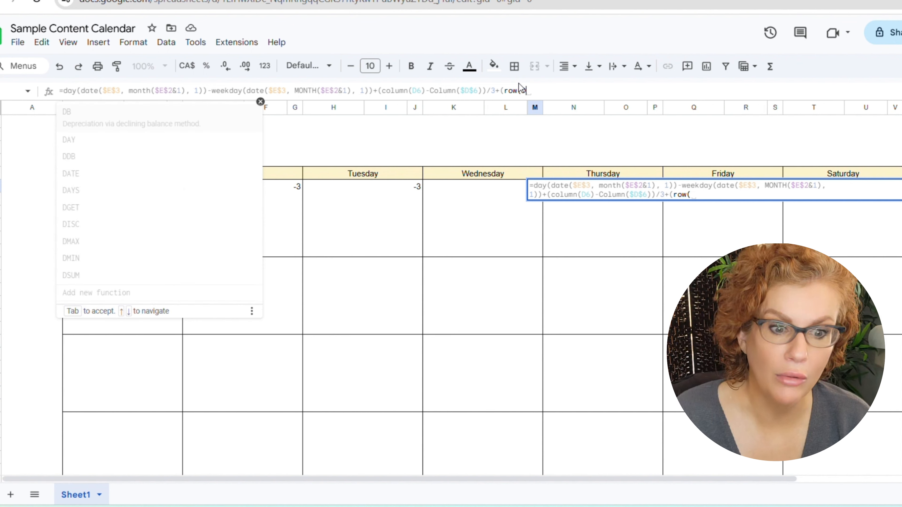
{"action": "type", "text": ")"}
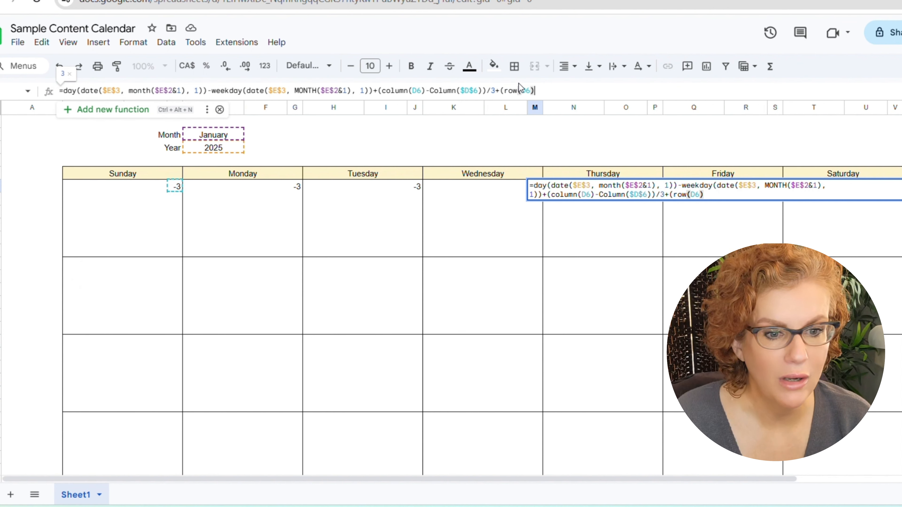
{"action": "type", "text": "-"}
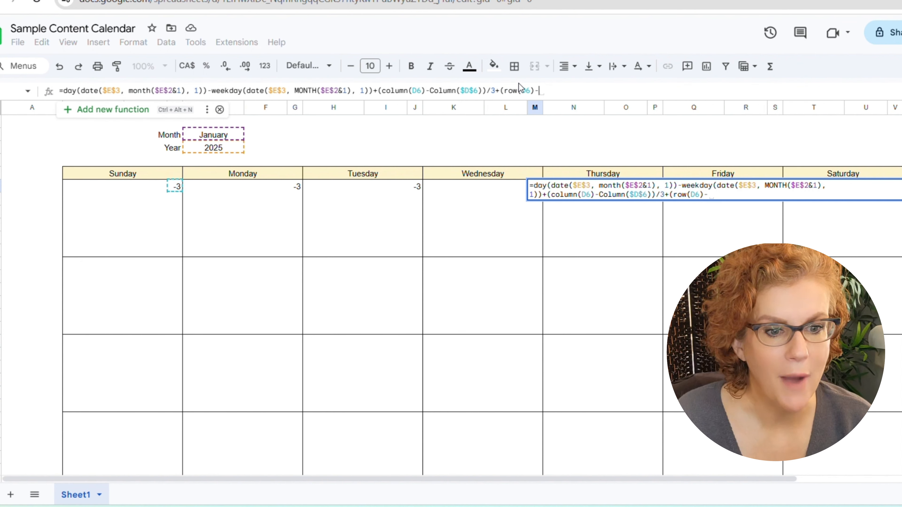
{"action": "type", "text": "row("}
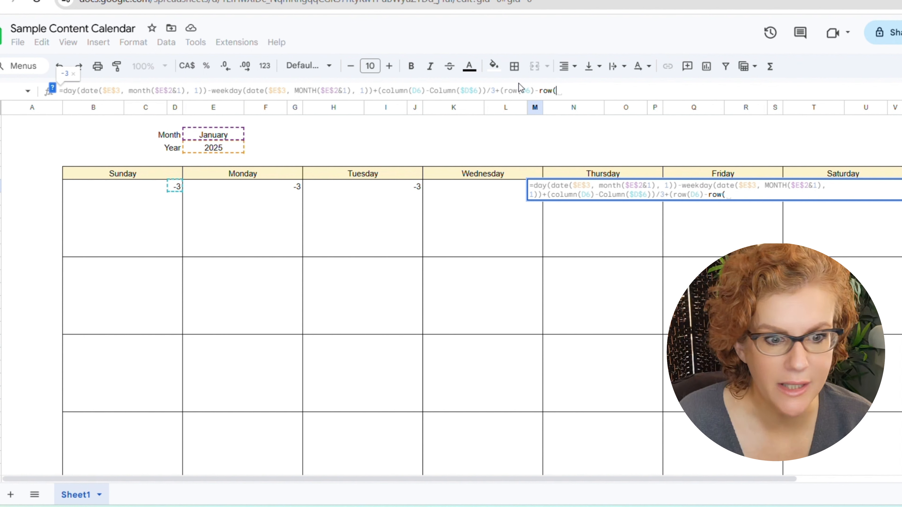
{"action": "type", "text": "D"}
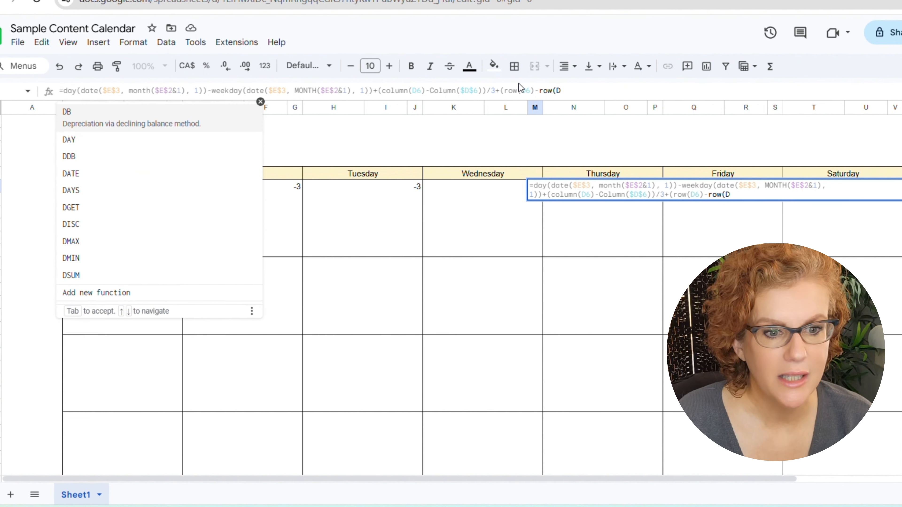
{"action": "type", "text": "^"}
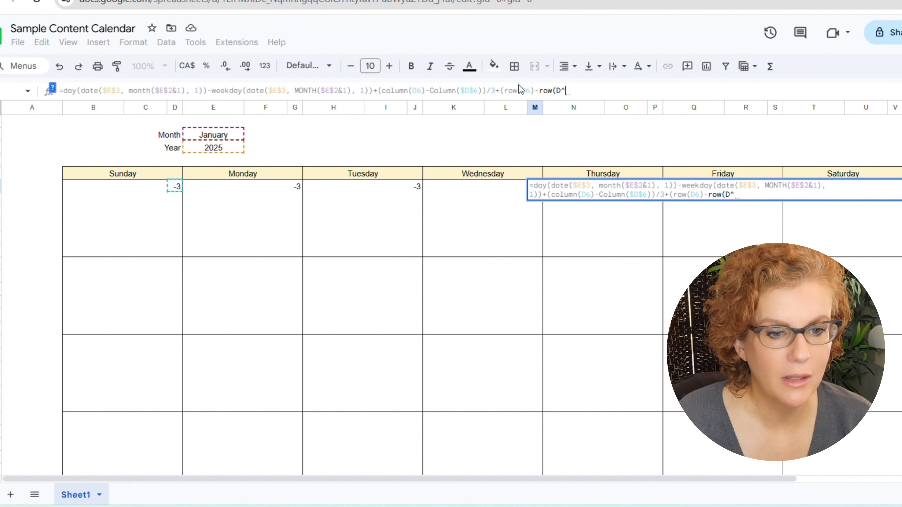
{"action": "key", "text": "BackSpace"}
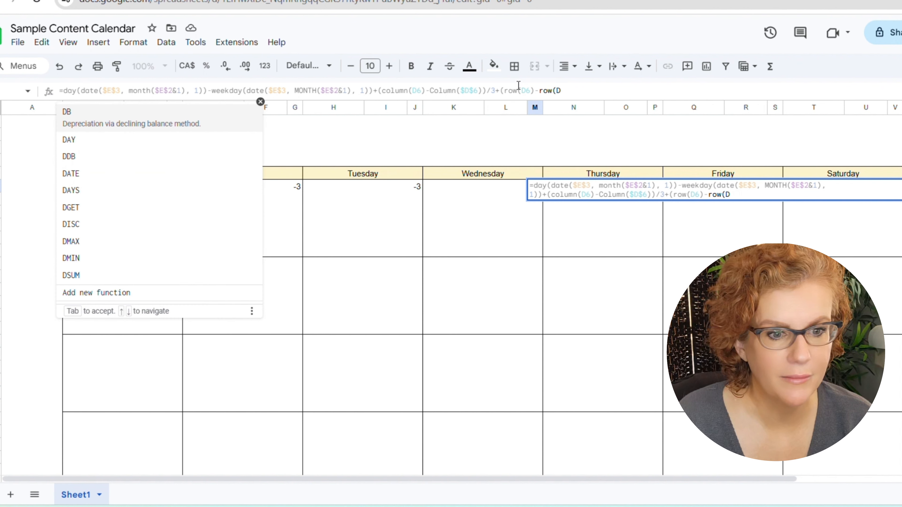
{"action": "type", "text": "6"}
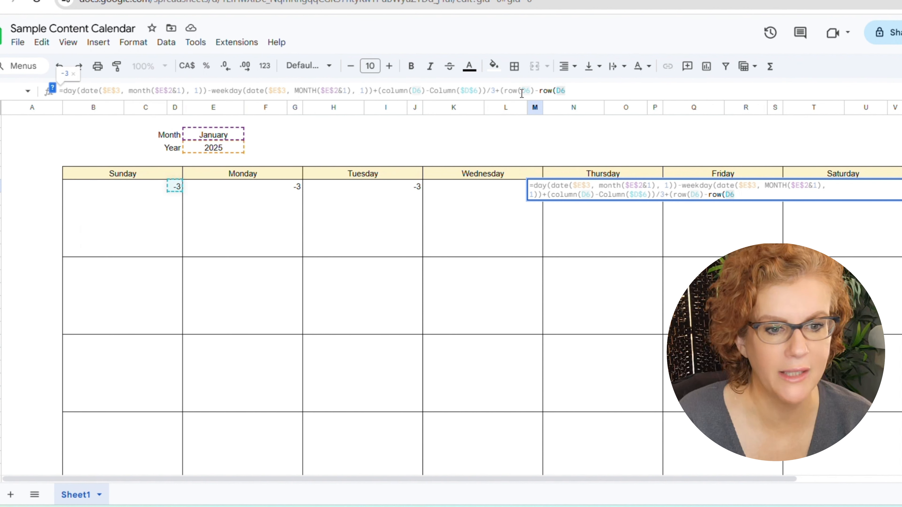
{"action": "key", "text": "F4"}
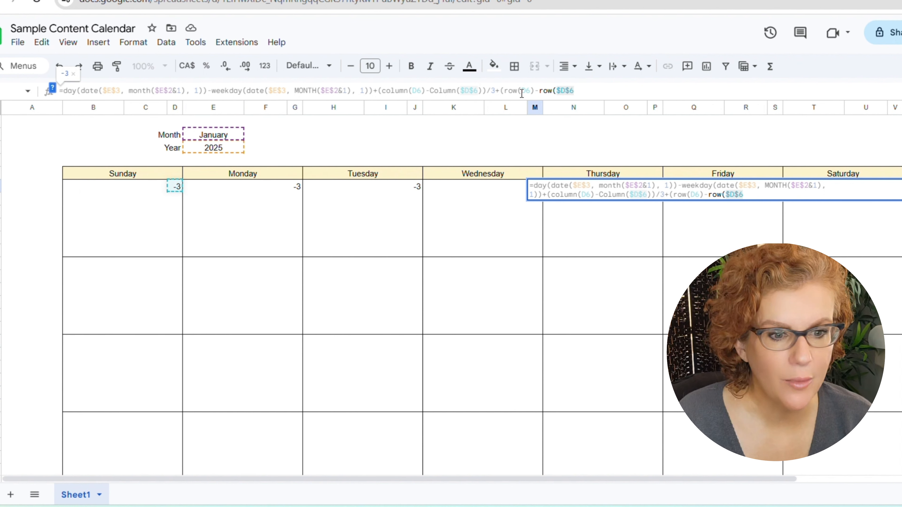
{"action": "type", "text": "))"}
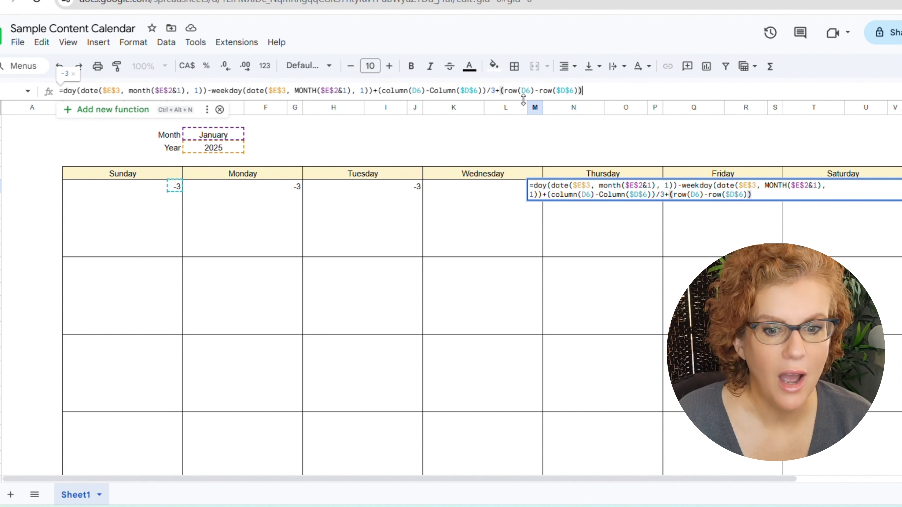
Complete the M6 formula with /6*7+1 after the row offset and close the day function around the whole expression
{"action": "type", "text": "/6"}
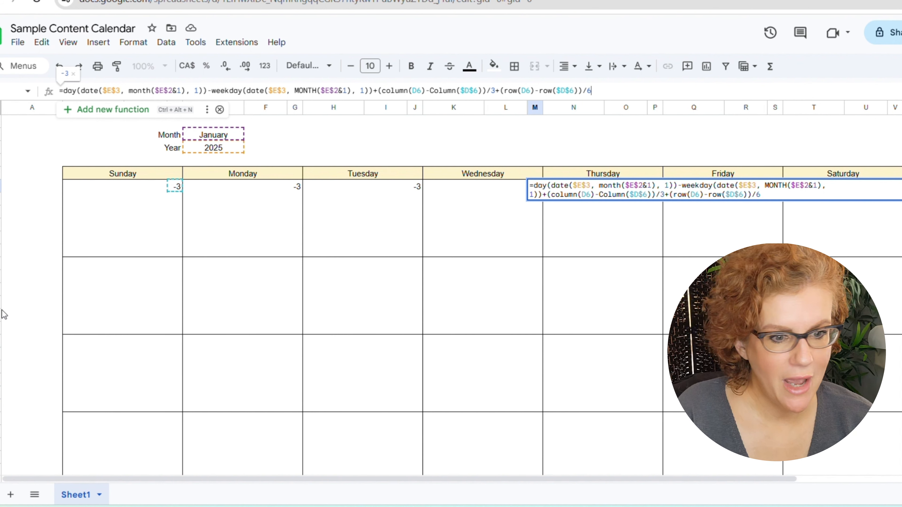
{"action": "left_click", "coordinate": [604, 91]}
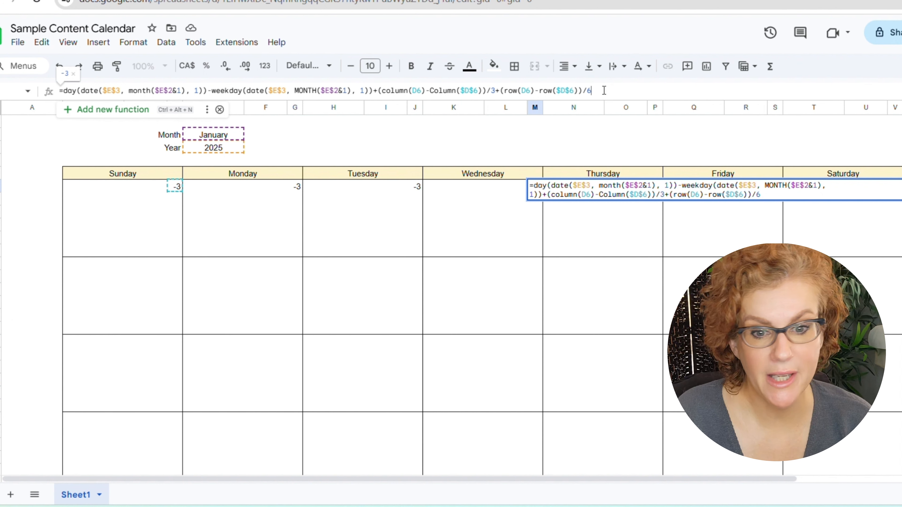
{"action": "type", "text": "*7"}
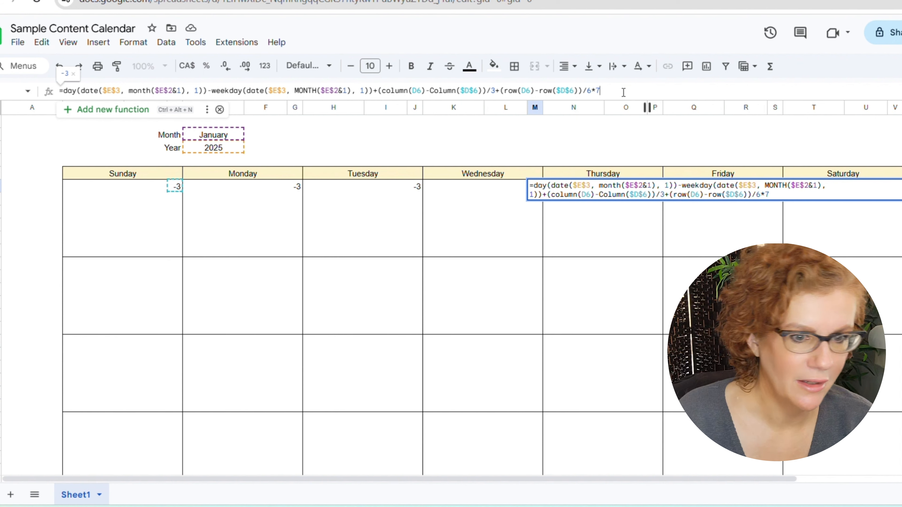
{"action": "type", "text": "+1)"}
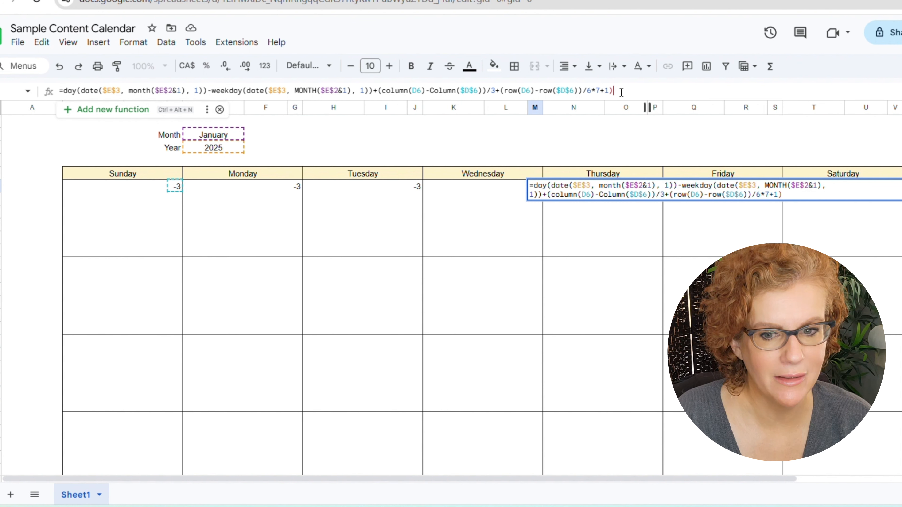
Copy the completed formula text from M6 and replace the formula in D6 under Sunday with it
{"action": "left_click_drag", "start_coordinate": [610, 92], "coordinate": [61, 99]}
{"action": "key", "text": "ctrl+c"}
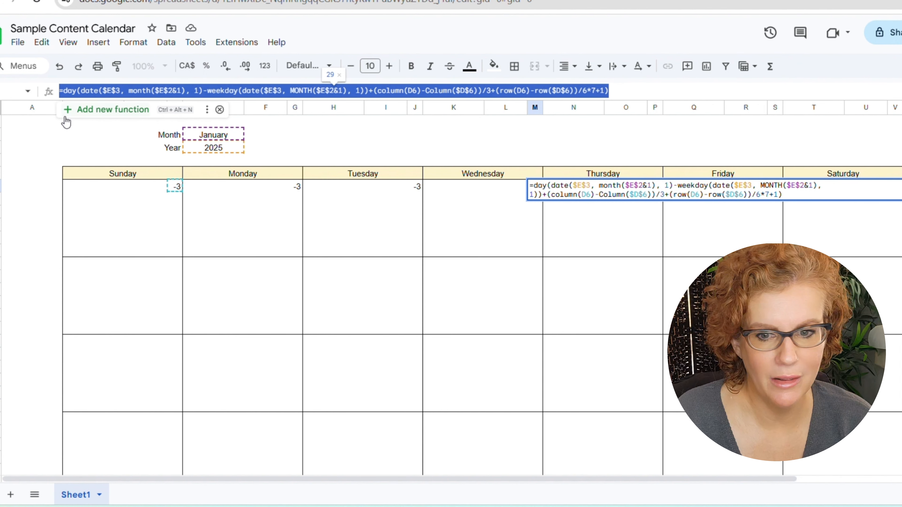
{"action": "left_click", "coordinate": [176, 188]}
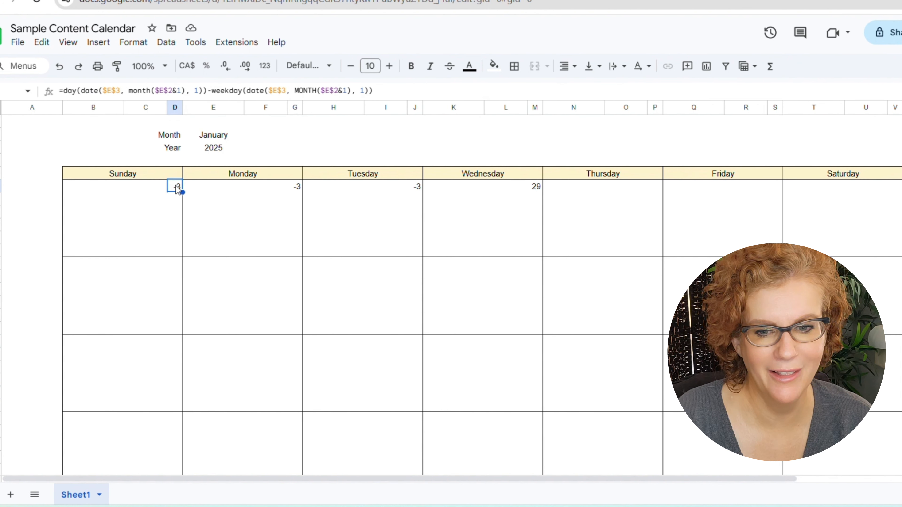
{"action": "left_click", "coordinate": [387, 92]}
{"action": "key", "text": "ctrl+a"}
{"action": "key", "text": "ctrl+v"}
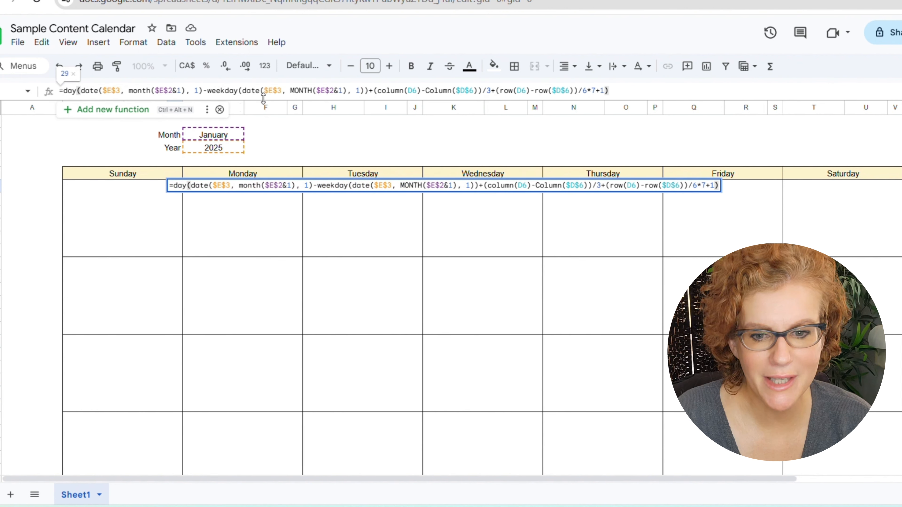
{"action": "key", "text": "ctrl+Return"}
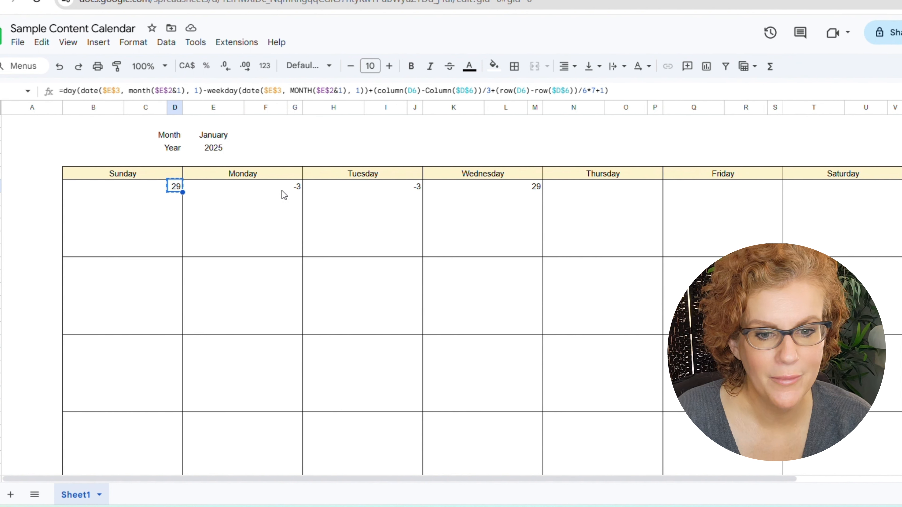
Paste the completed date formula into G6, J6, M6, P6, S6 and V6, under Monday through Saturday
{"action": "left_click", "coordinate": [296, 187]}
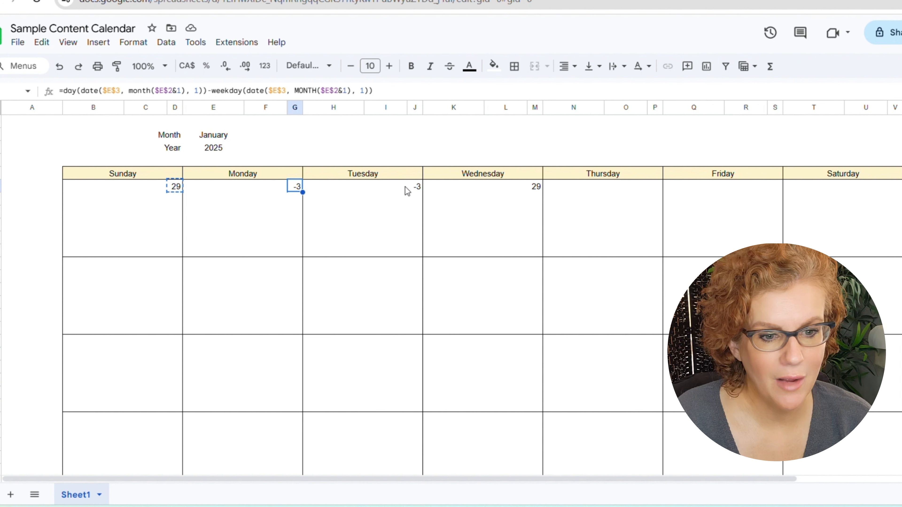
{"action": "left_click", "coordinate": [413, 187], "text": "ctrl"}
{"action": "left_click", "coordinate": [536, 188], "text": "ctrl"}
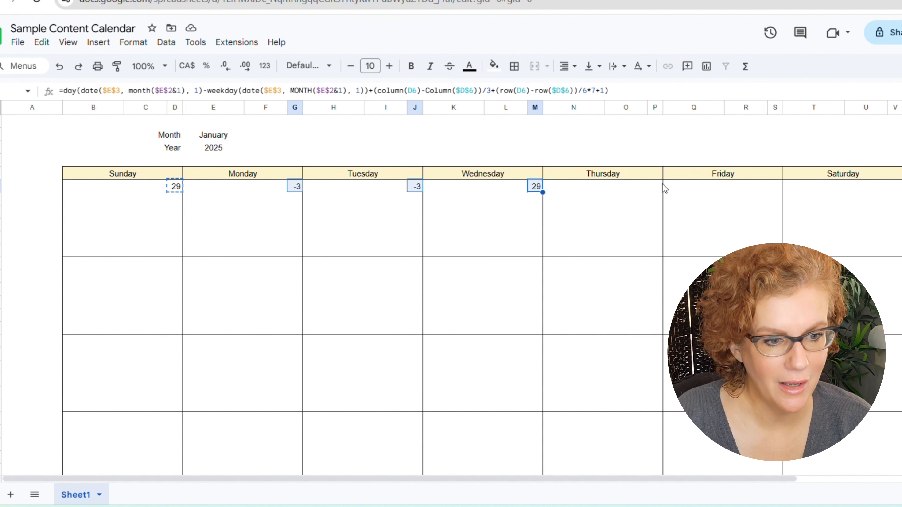
{"action": "left_click", "coordinate": [657, 188], "text": "ctrl"}
{"action": "left_click", "coordinate": [778, 187], "text": "ctrl"}
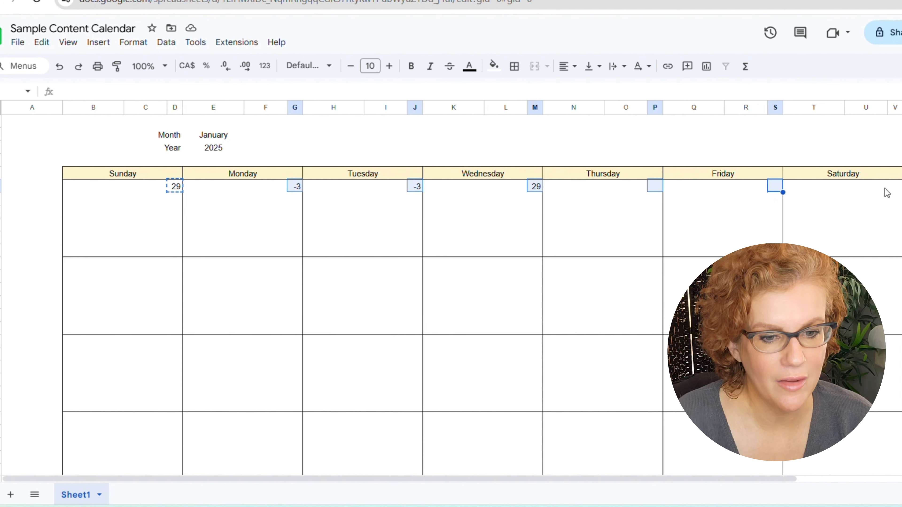
{"action": "left_click", "coordinate": [895, 188], "text": "ctrl"}
{"action": "key", "text": "ctrl+v"}
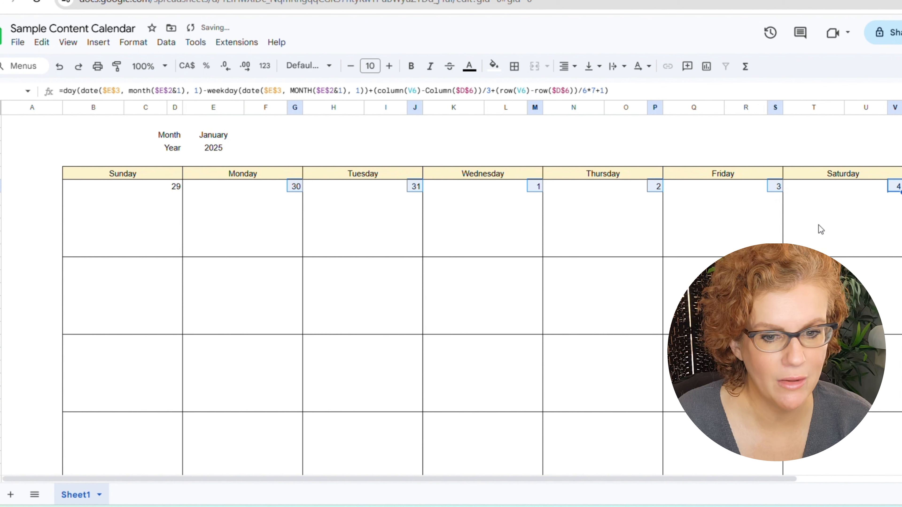
{"action": "left_click", "coordinate": [823, 223]}
Copy the whole date row 6 into rows 12 and 18, the date rows of the second and third weeks
{"action": "left_click", "coordinate": [535, 186]}
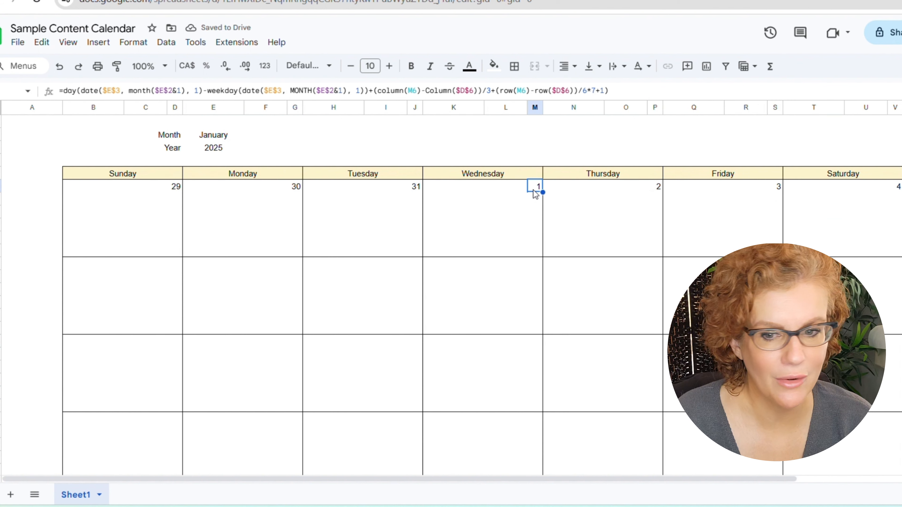
{"action": "key", "text": "shift+space"}
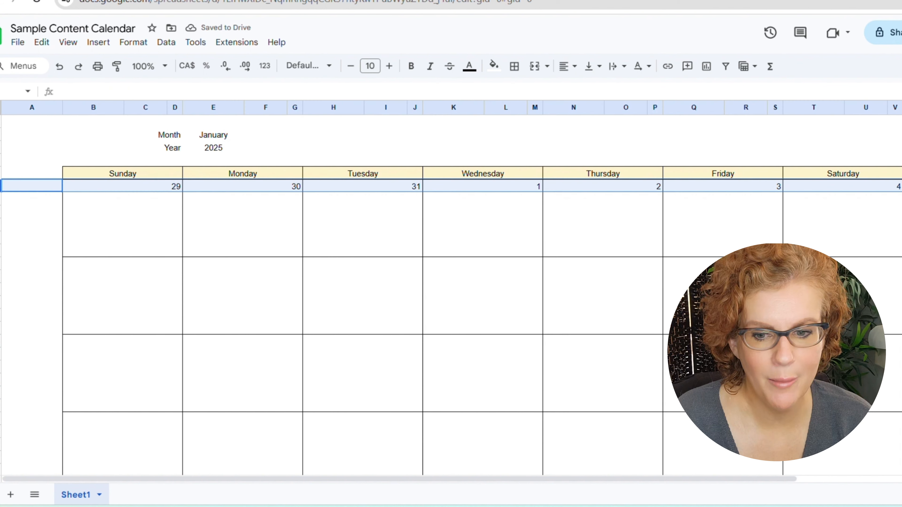
{"action": "key", "text": "ctrl+c"}
{"action": "left_click", "coordinate": [2, 263]}
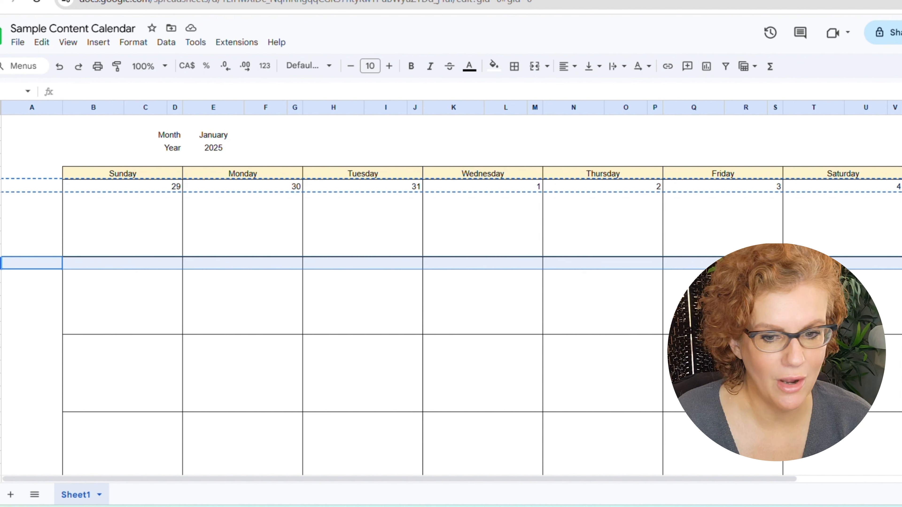
{"action": "key", "text": "ctrl+v"}
{"action": "left_click", "coordinate": [4, 342]}
{"action": "key", "text": "ctrl+v"}
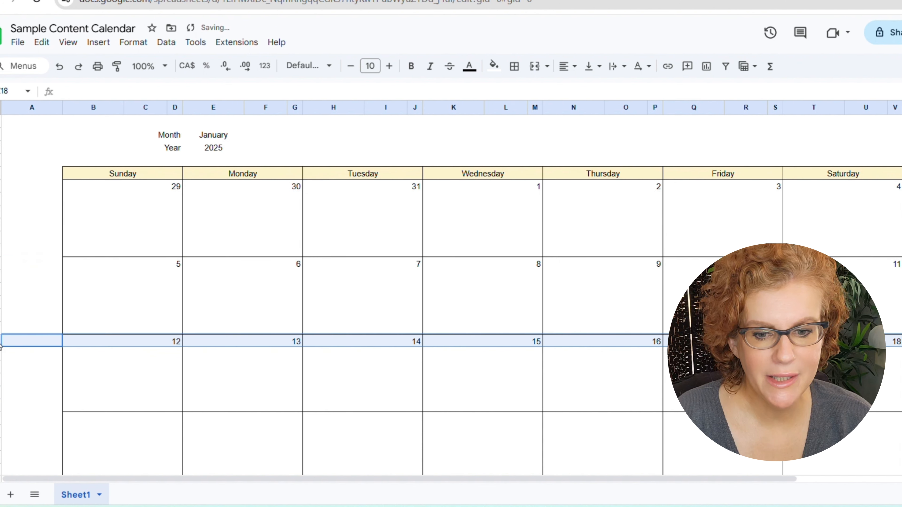
Paste the copied date row into rows 24, 30 and 36 for the remaining three calendar weeks
{"action": "scroll", "coordinate": [206, 330], "scroll_direction": "down", "scroll_amount": 2}
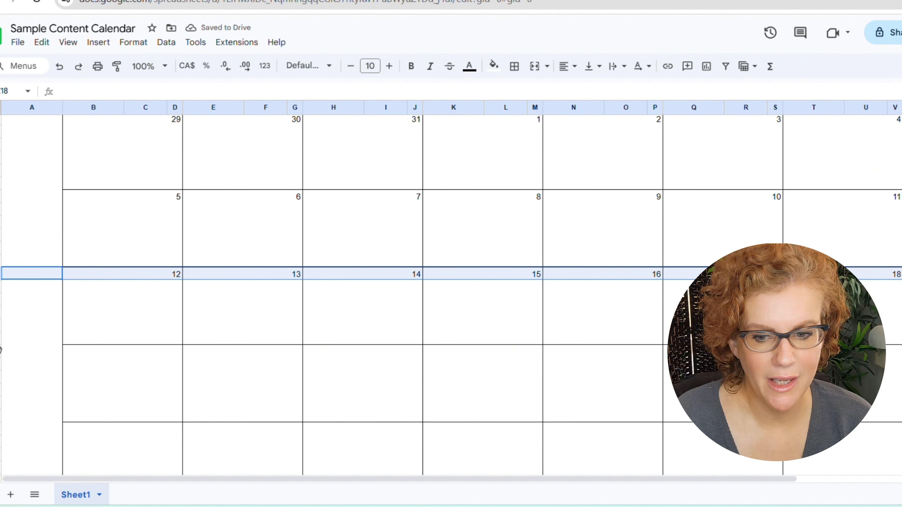
{"action": "left_click", "coordinate": [2, 352]}
{"action": "key", "text": "ctrl+v"}
{"action": "scroll", "coordinate": [82, 343], "scroll_direction": "down", "scroll_amount": 2}
{"action": "left_click", "coordinate": [2, 294]}
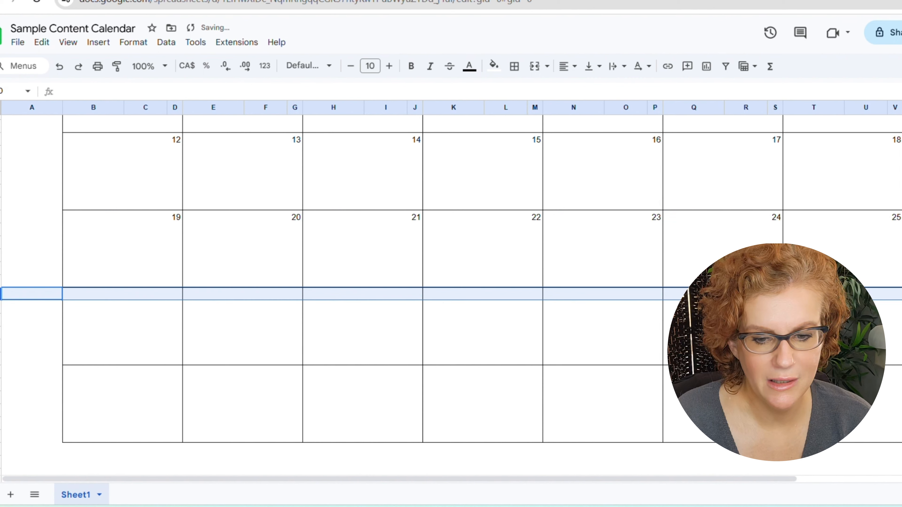
{"action": "key", "text": "ctrl+v"}
{"action": "left_click", "coordinate": [1, 371]}
{"action": "key", "text": "ctrl+v"}
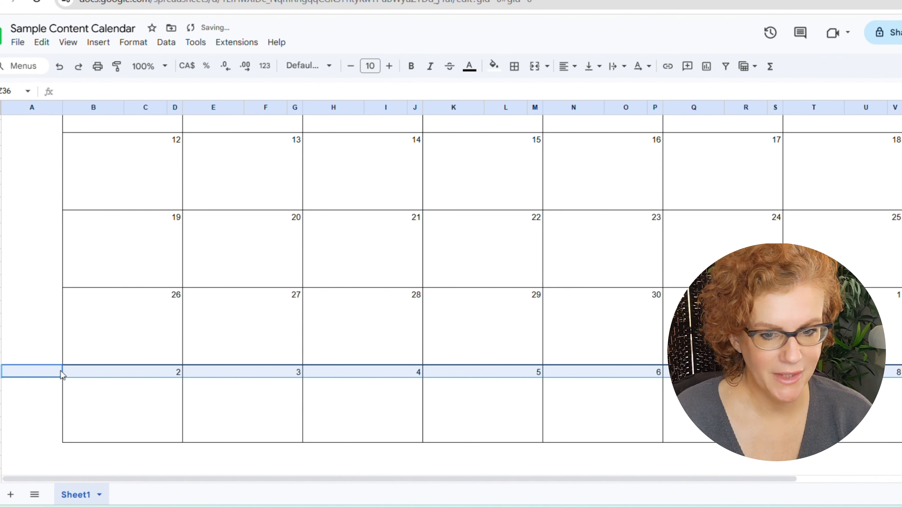
{"action": "left_click", "coordinate": [138, 373]}
Set the month in E2 to February to test the calendar's date formula
{"action": "scroll", "coordinate": [412, 374], "scroll_direction": "up", "scroll_amount": 5}
{"action": "left_click", "coordinate": [665, 237]}
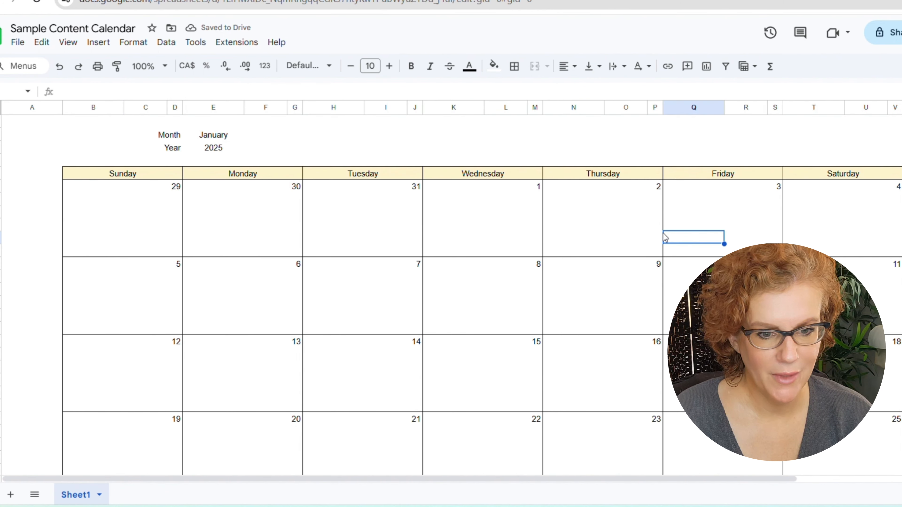
{"action": "left_click", "coordinate": [175, 187]}
{"action": "left_click", "coordinate": [295, 187]}
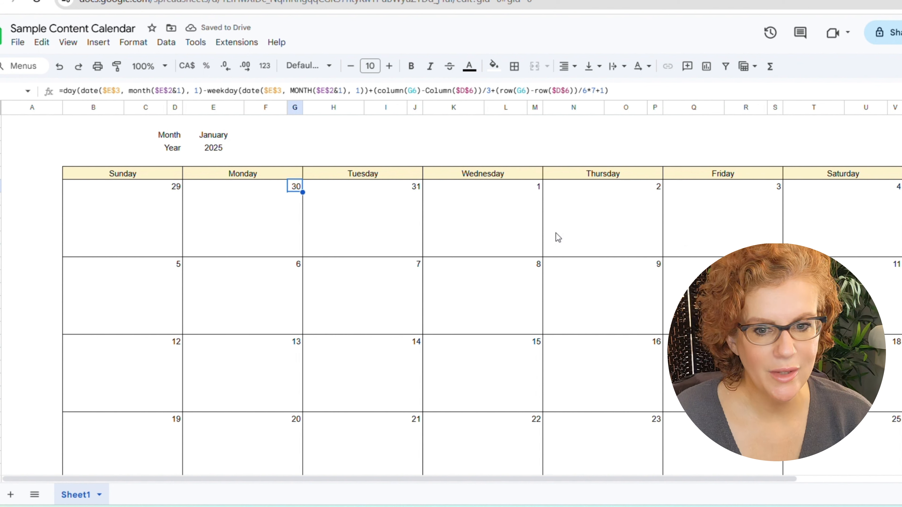
{"action": "left_click", "coordinate": [211, 137]}
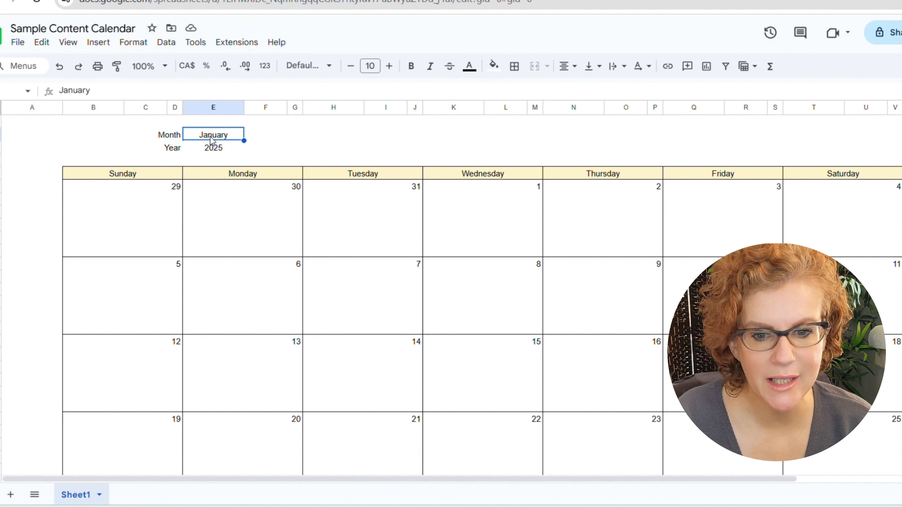
{"action": "double_click", "coordinate": [211, 137]}
{"action": "type", "text": "F"}
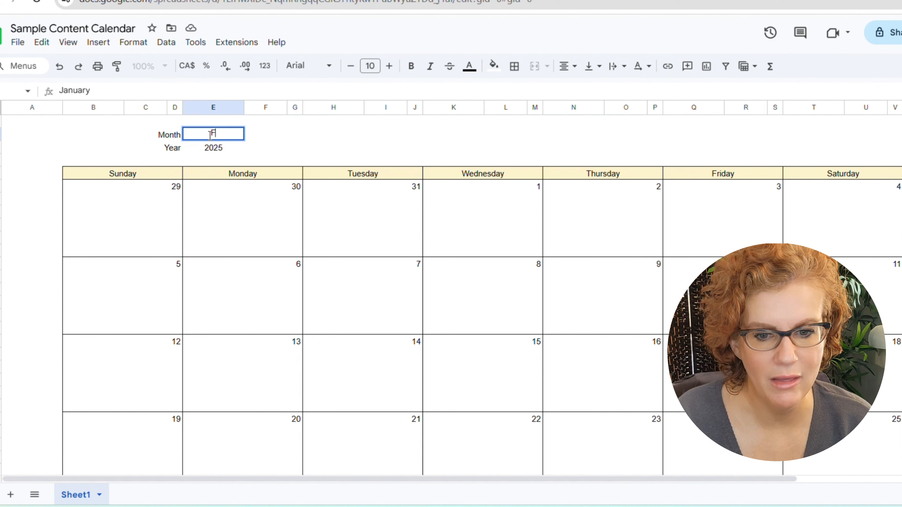
{"action": "type", "text": "ebruary"}
{"action": "key", "text": "Return"}
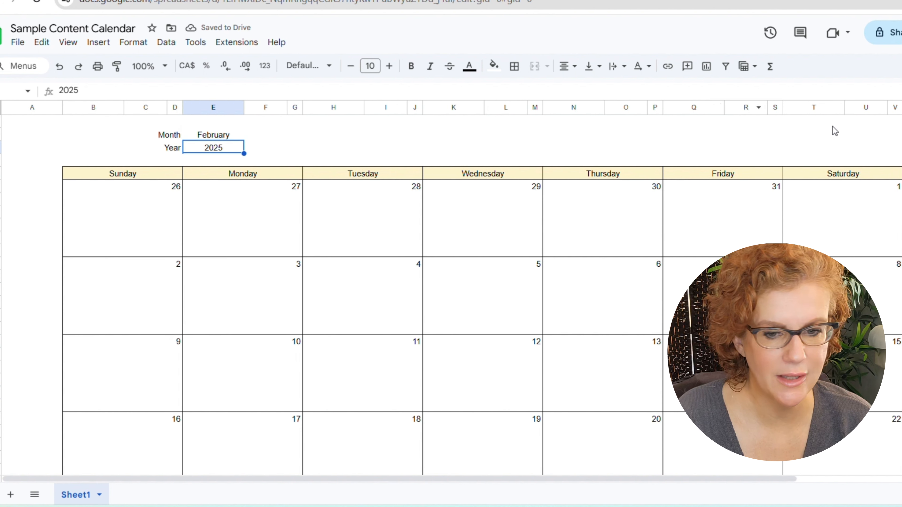
Set the month in E2 to August as a second test of the calendar dates
{"action": "left_click", "coordinate": [216, 137]}
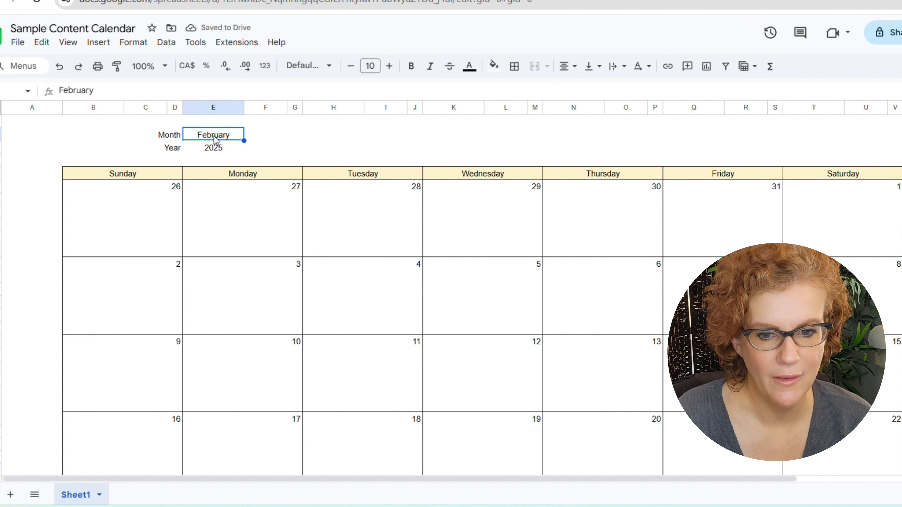
{"action": "double_click", "coordinate": [215, 136]}
{"action": "type", "text": "August"}
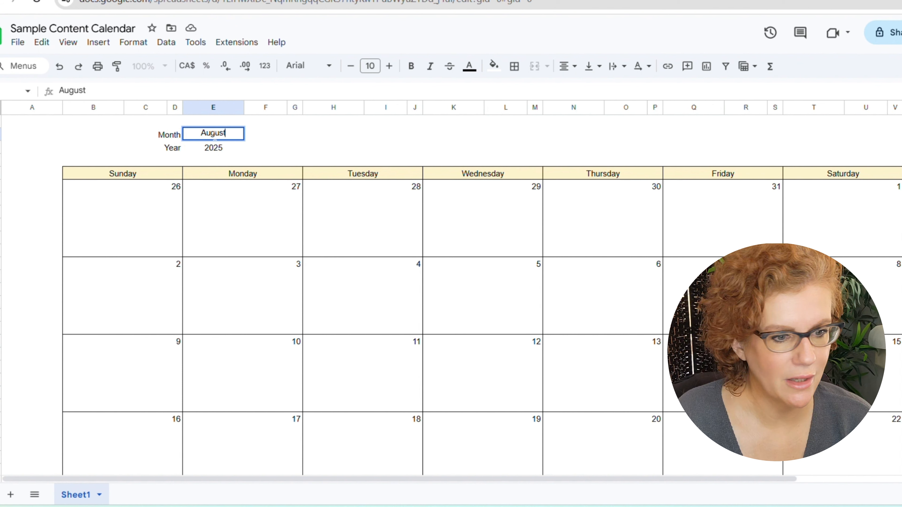
{"action": "key", "text": "Return"}
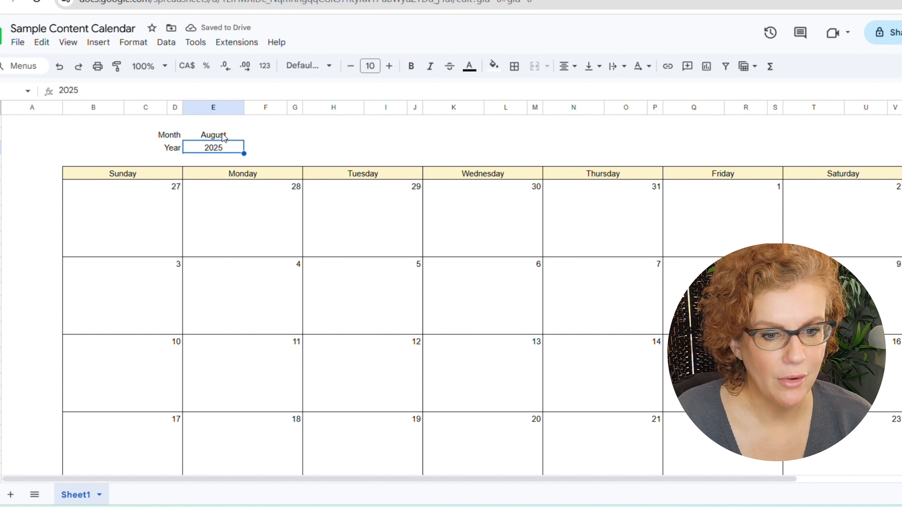
Set the month in E2 back to January
{"action": "left_click", "coordinate": [221, 135]}
{"action": "double_click", "coordinate": [220, 135]}
{"action": "double_click", "coordinate": [221, 134]}
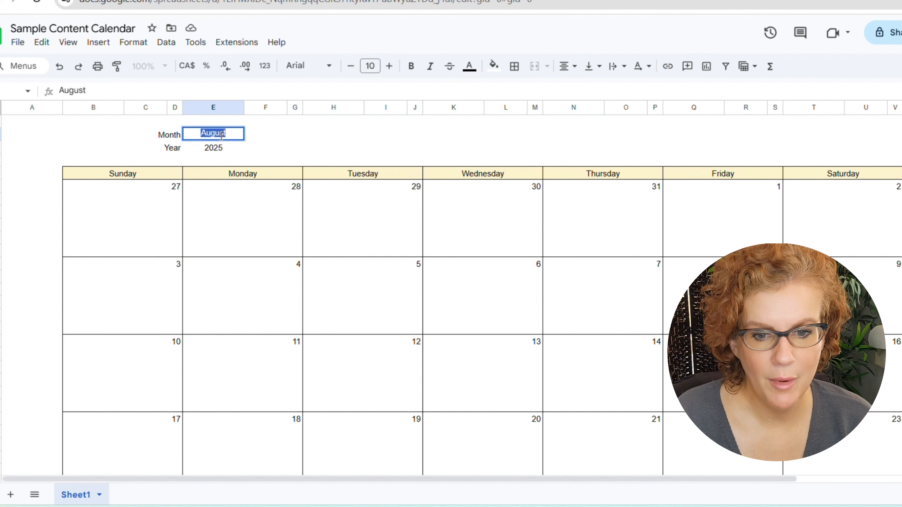
{"action": "key", "text": "BackSpace"}
{"action": "type", "text": "January"}
{"action": "key", "text": "Return"}
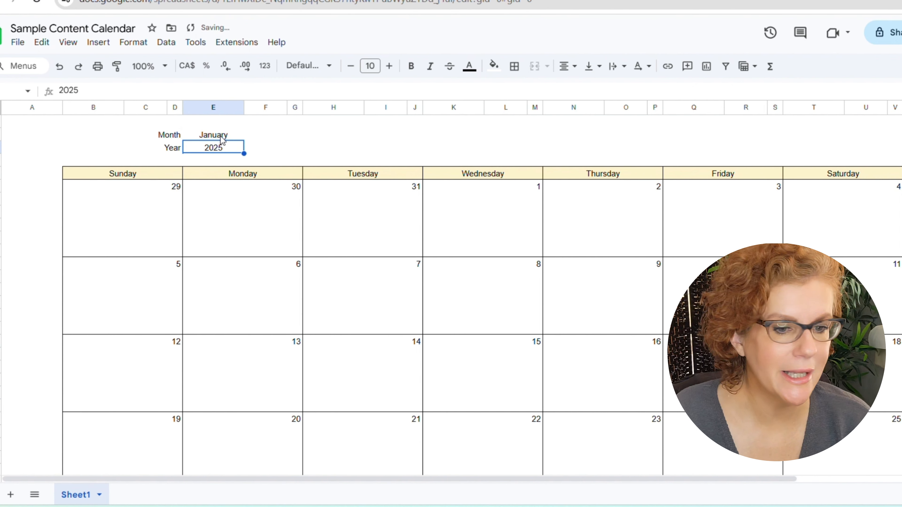
Make the first week's date cells D6, G6, J6, M6, P6, S6 and V6 bold
{"action": "left_click", "coordinate": [176, 186]}
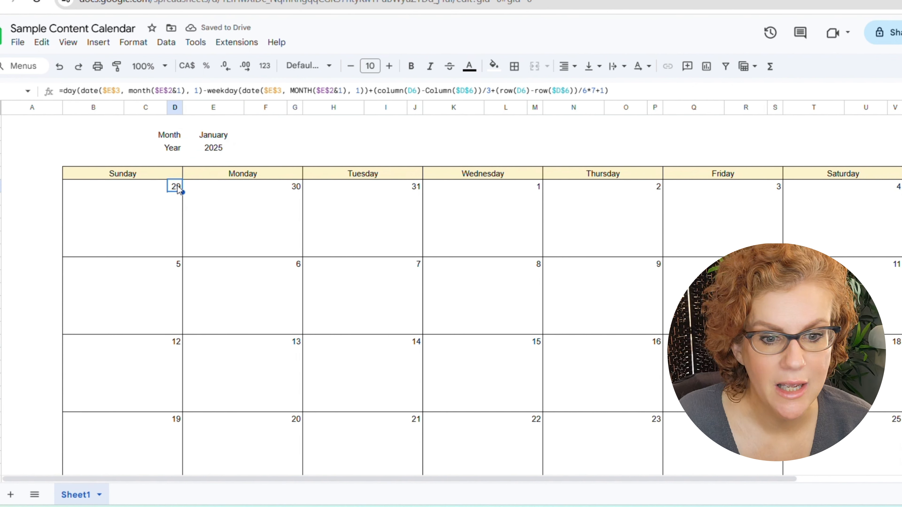
{"action": "left_click", "coordinate": [294, 186], "text": "ctrl"}
{"action": "left_click", "coordinate": [415, 186], "text": "ctrl"}
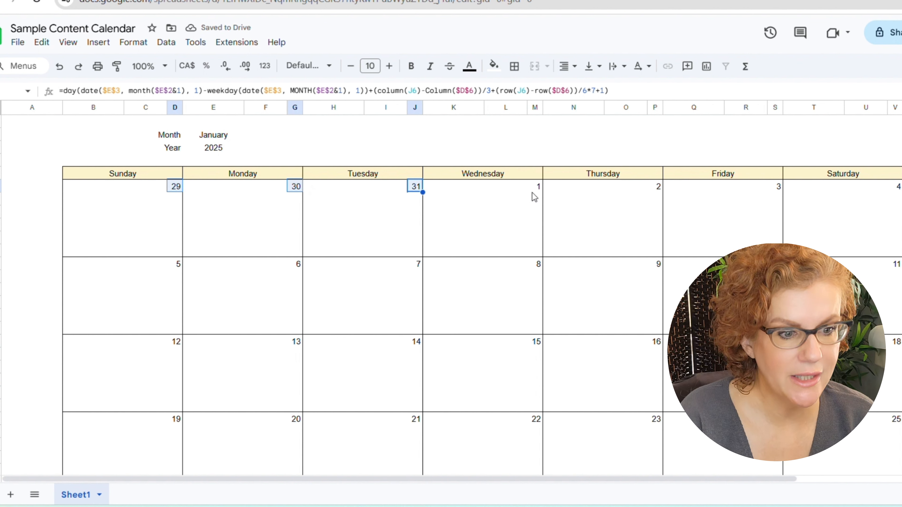
{"action": "left_click", "coordinate": [535, 186], "text": "ctrl"}
{"action": "left_click", "coordinate": [655, 187], "text": "ctrl"}
{"action": "left_click", "coordinate": [776, 187], "text": "ctrl"}
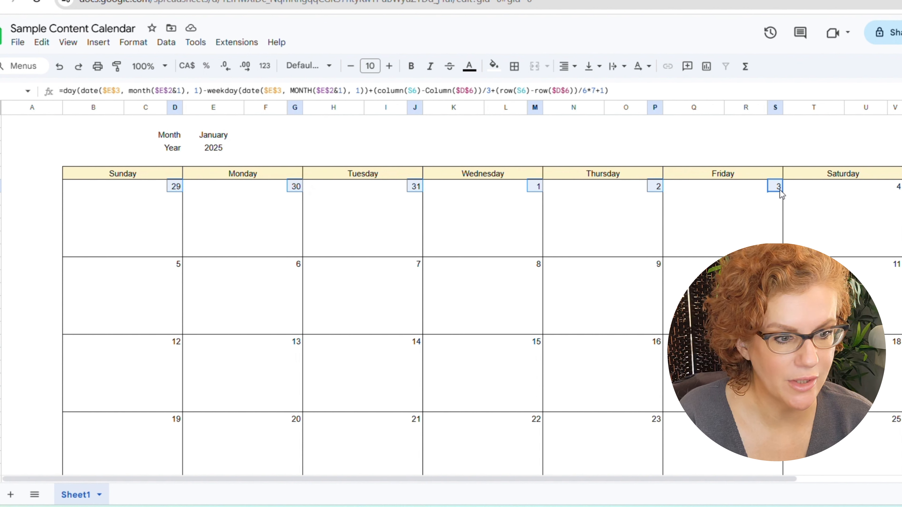
{"action": "left_click", "coordinate": [898, 187], "text": "ctrl"}
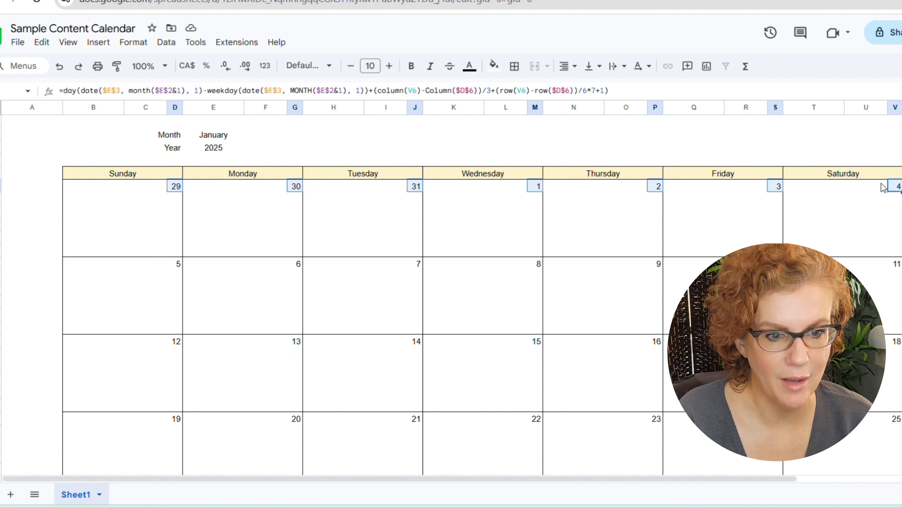
{"action": "left_click", "coordinate": [408, 66]}
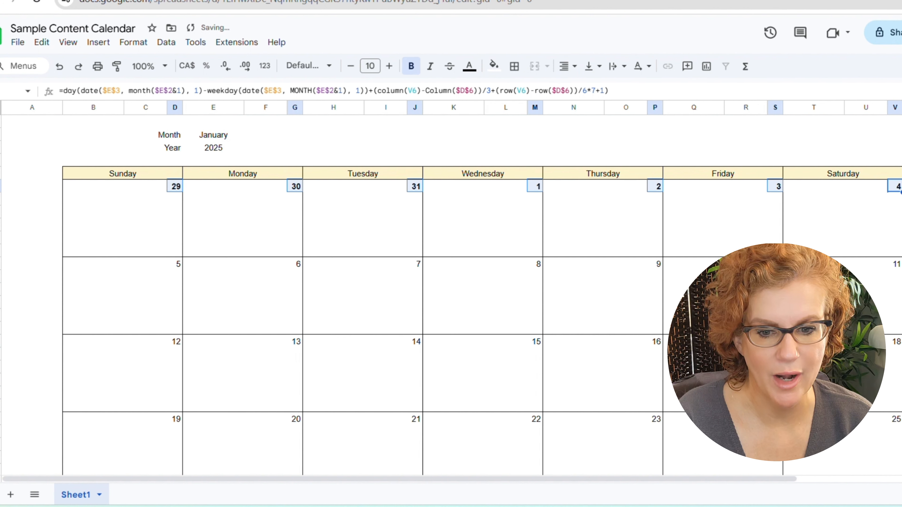
Copy only the formatting of date row 6 to rows 12 and 18, the dates of the second and third weeks
{"action": "left_click", "coordinate": [0, 187]}
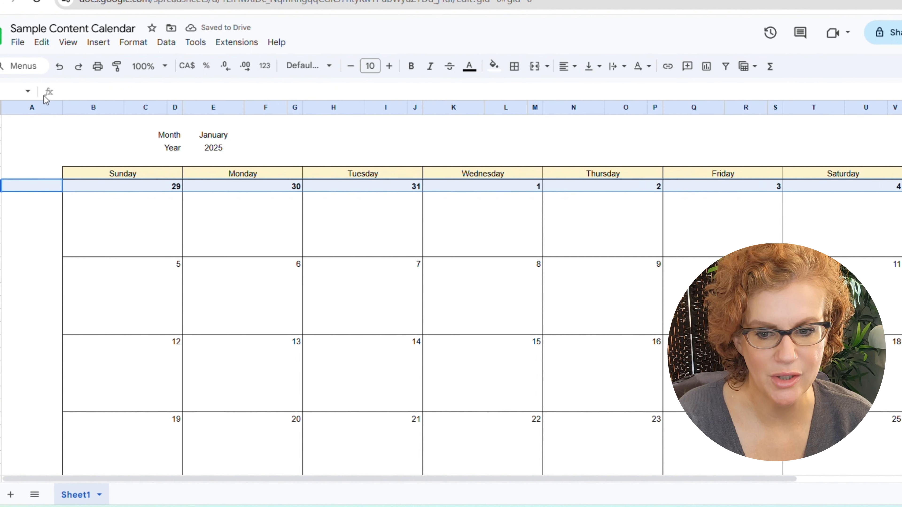
{"action": "left_click", "coordinate": [116, 76]}
{"action": "left_click", "coordinate": [4, 265]}
{"action": "scroll", "coordinate": [71, 277], "scroll_direction": "down", "scroll_amount": 2}
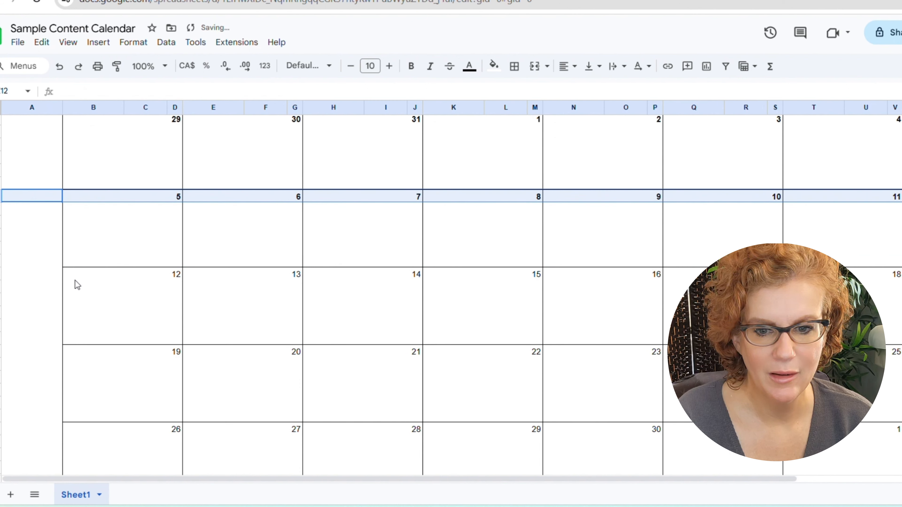
{"action": "left_click", "coordinate": [116, 66]}
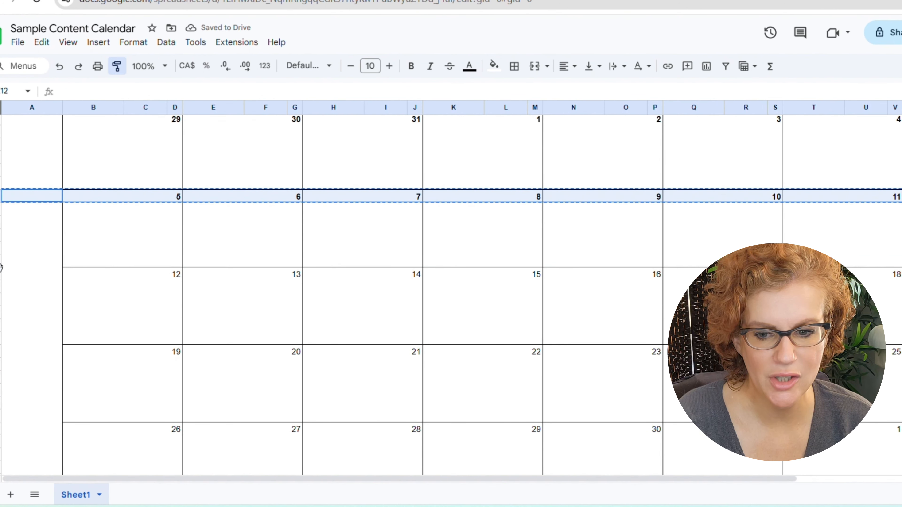
{"action": "left_click", "coordinate": [1, 274]}
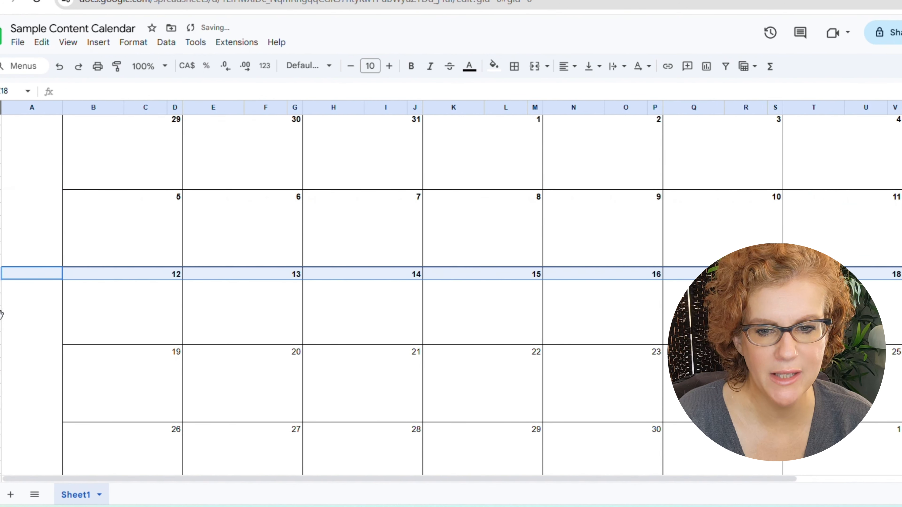
Apply the bold date-row formatting to rows 24, 30 and 36 for the remaining three weeks
{"action": "left_click", "coordinate": [117, 67]}
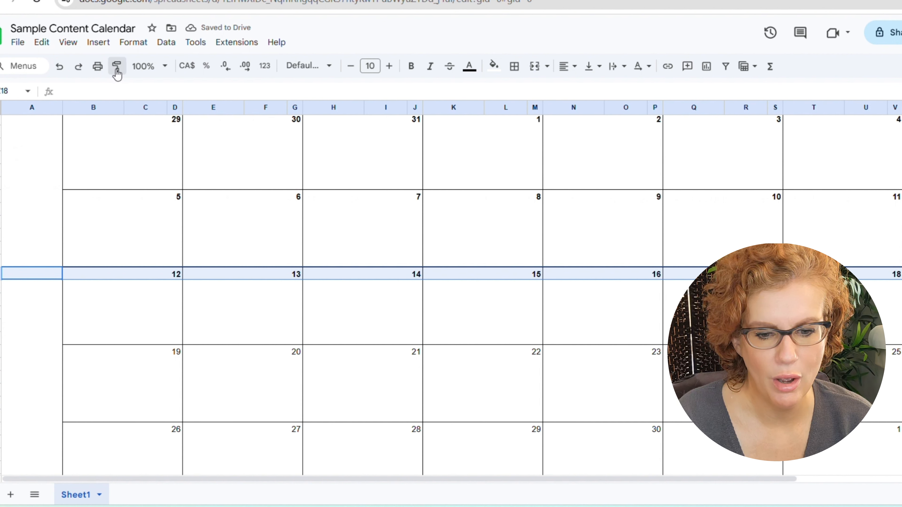
{"action": "left_click", "coordinate": [1, 352]}
{"action": "scroll", "coordinate": [91, 123], "scroll_direction": "down", "scroll_amount": 2}
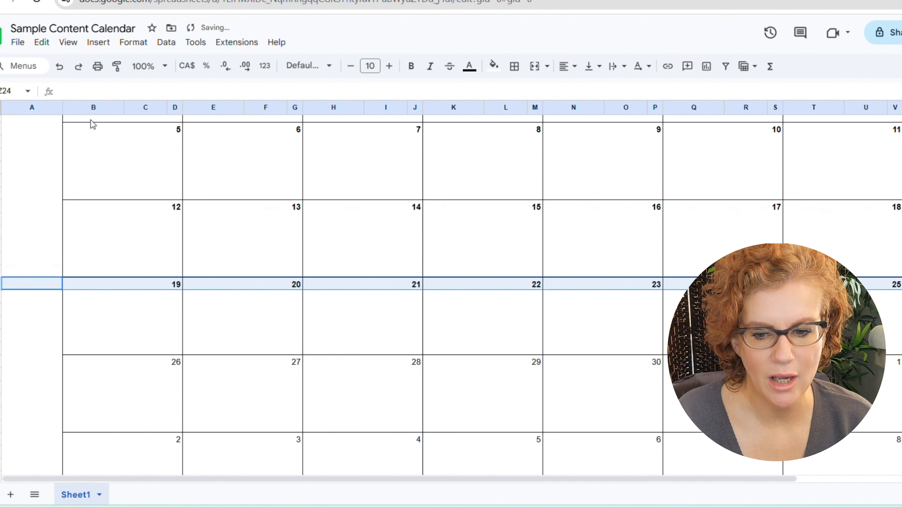
{"action": "left_click", "coordinate": [117, 70]}
{"action": "left_click", "coordinate": [21, 362]}
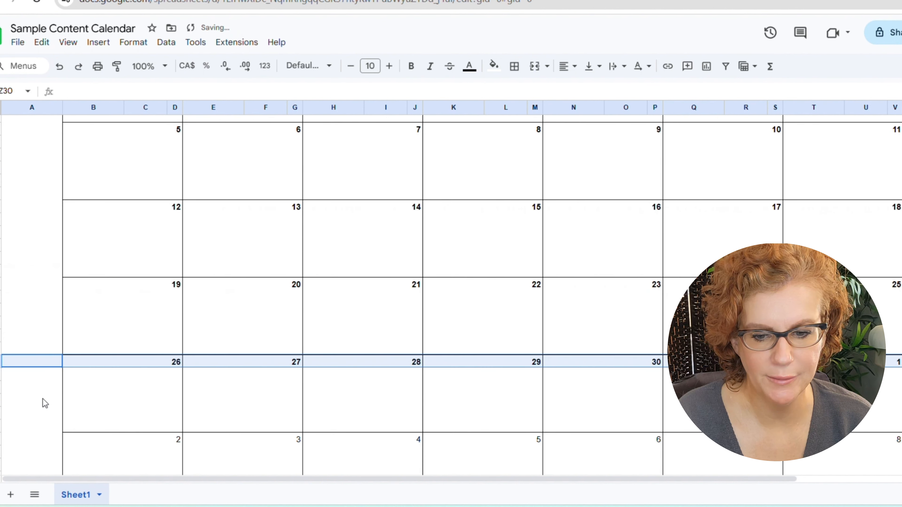
{"action": "scroll", "coordinate": [82, 153], "scroll_direction": "down", "scroll_amount": 2}
{"action": "left_click", "coordinate": [117, 67]}
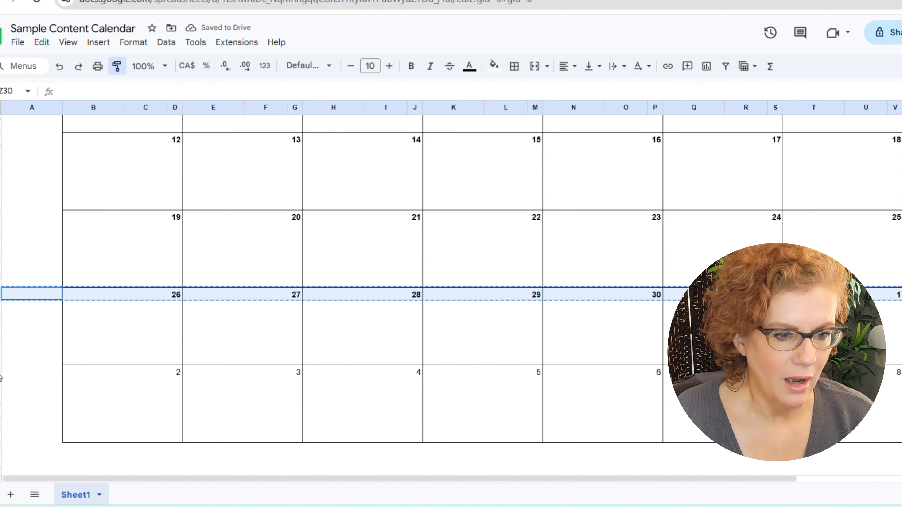
{"action": "left_click", "coordinate": [16, 373]}
Make the weekday headers from Sunday through Saturday bold
{"action": "scroll", "coordinate": [362, 423], "scroll_direction": "up", "scroll_amount": 5}
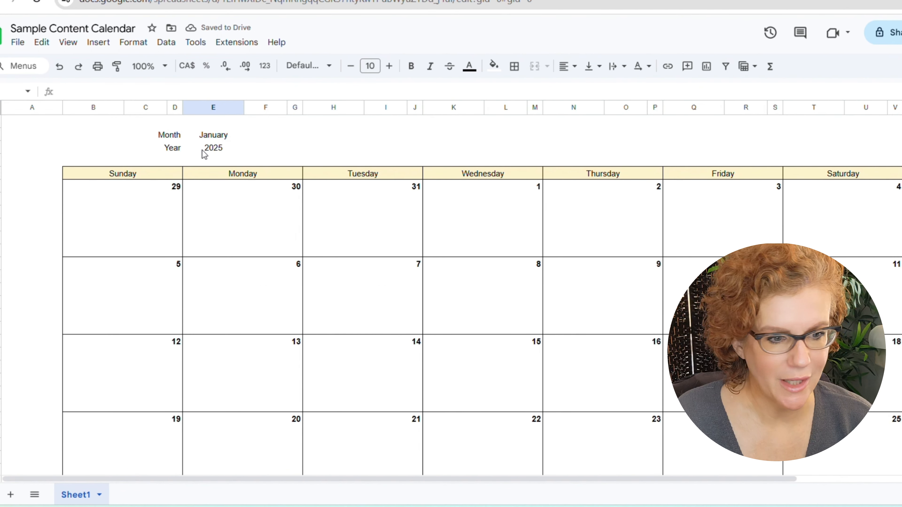
{"action": "left_click_drag", "start_coordinate": [151, 175], "coordinate": [850, 178]}
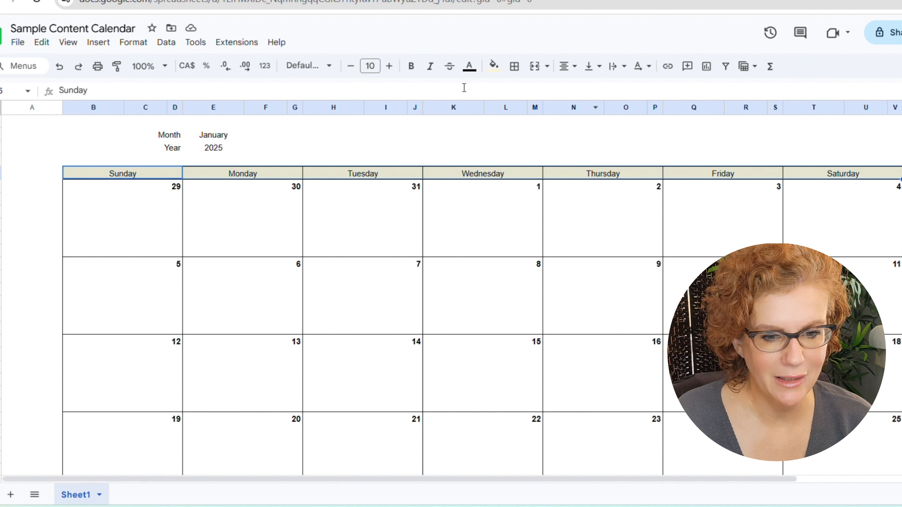
{"action": "left_click", "coordinate": [411, 66]}
{"action": "left_click", "coordinate": [419, 211]}
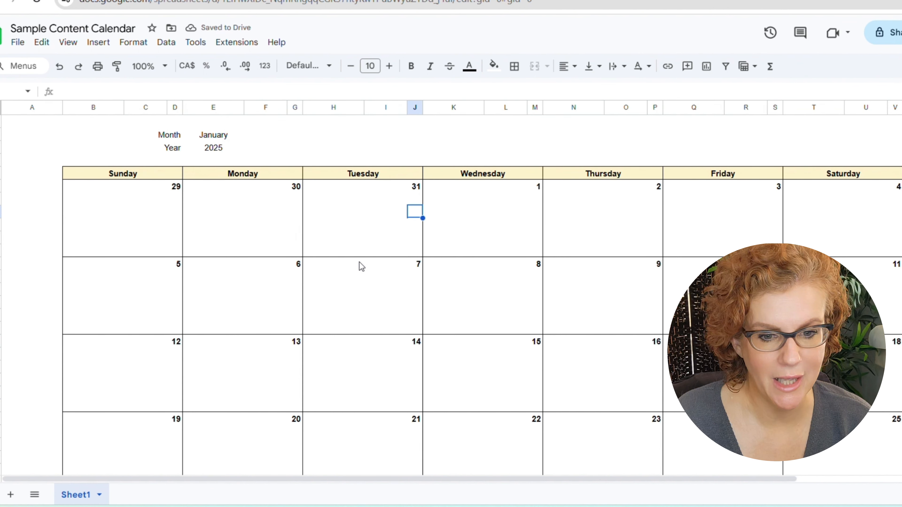
Make the month and year values in E2:E3 bold with font size 11
{"action": "left_click_drag", "start_coordinate": [223, 137], "coordinate": [226, 149]}
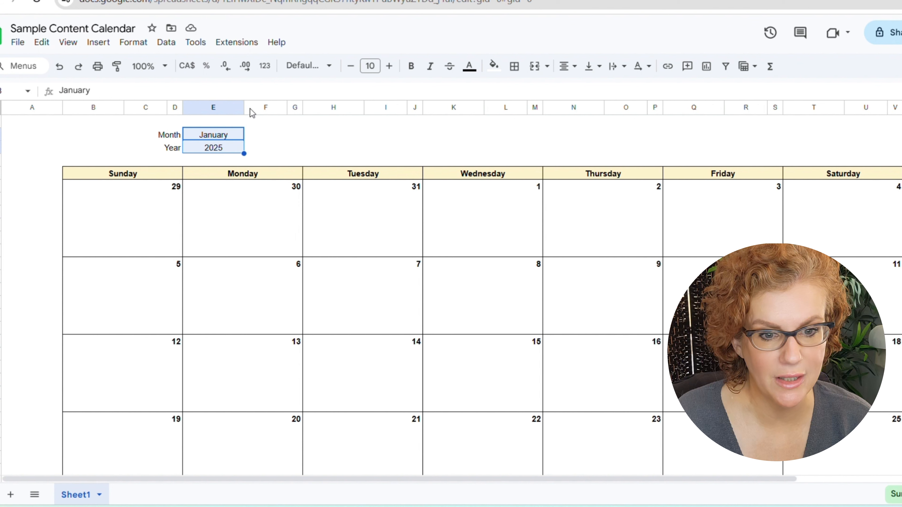
{"action": "left_click", "coordinate": [412, 66]}
{"action": "left_click", "coordinate": [390, 66]}
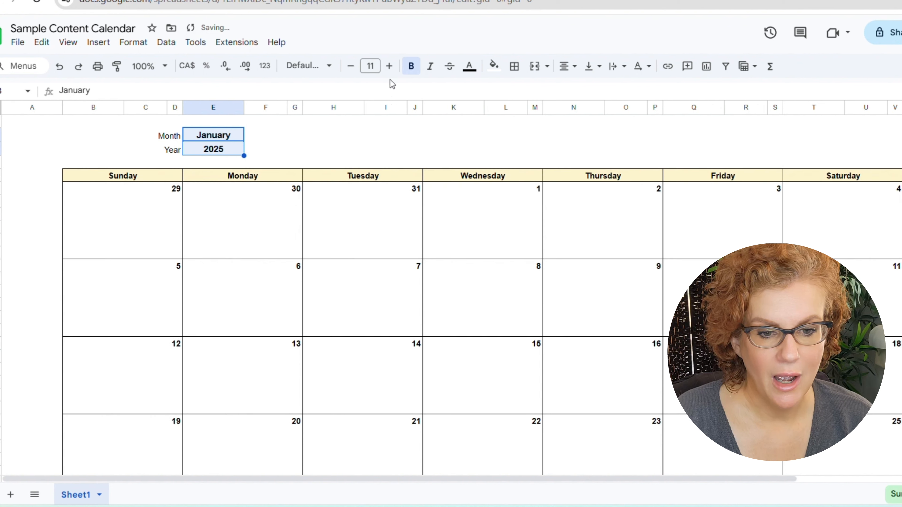
{"action": "left_click", "coordinate": [385, 120]}
{"action": "left_click", "coordinate": [295, 136]}
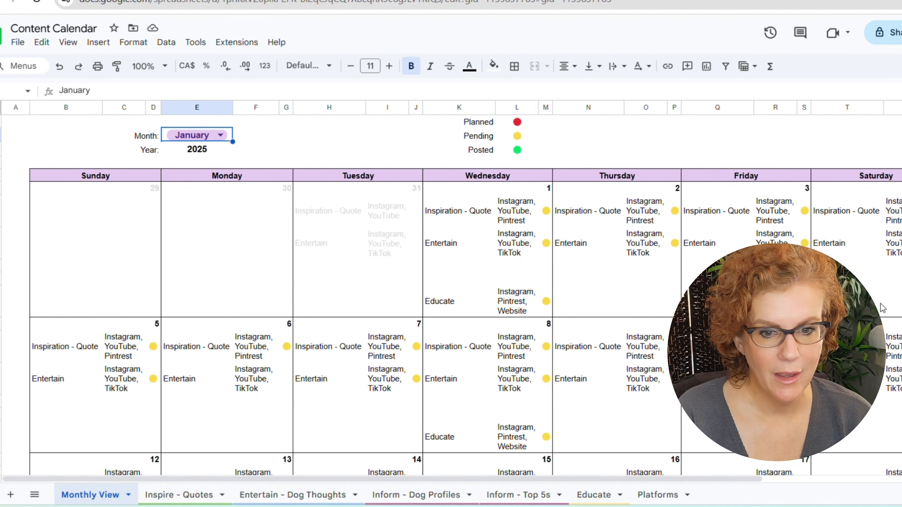
{"action": "scroll", "coordinate": [635, 291], "scroll_direction": "down", "scroll_amount": 2}
{"action": "scroll", "coordinate": [636, 291], "scroll_direction": "up", "scroll_amount": 2}
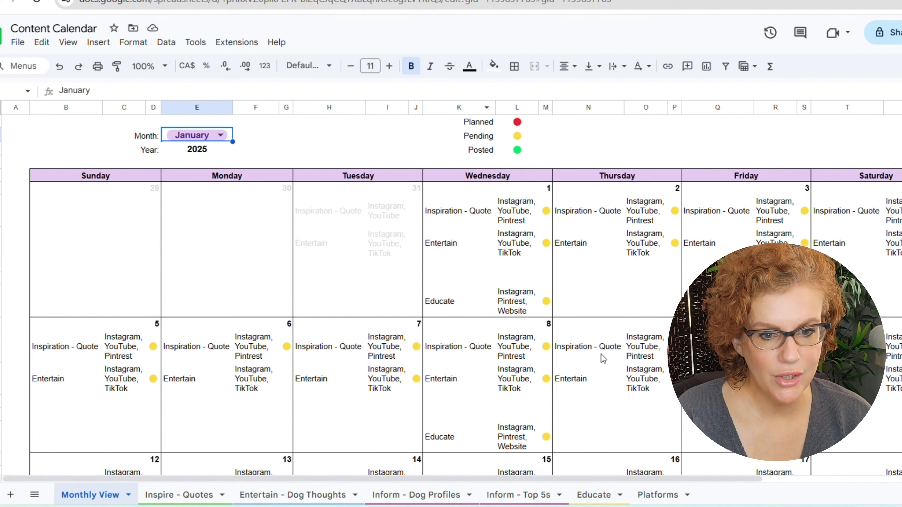
{"action": "scroll", "coordinate": [601, 356], "scroll_direction": "down", "scroll_amount": 2}
{"action": "scroll", "coordinate": [499, 278], "scroll_direction": "up", "scroll_amount": 2}
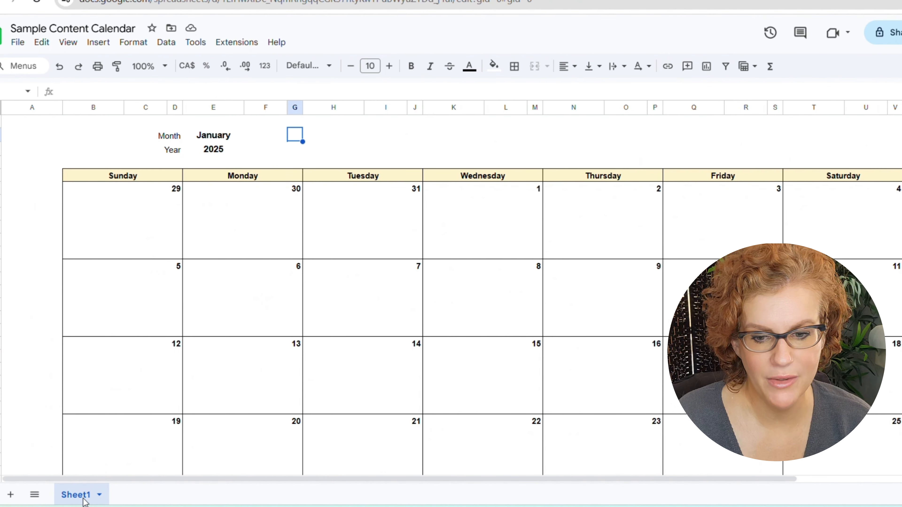
Rename Sheet1 as Calendar and add a new sheet to the spreadsheet
{"action": "right_click", "coordinate": [85, 499]}
{"action": "left_click", "coordinate": [95, 343]}
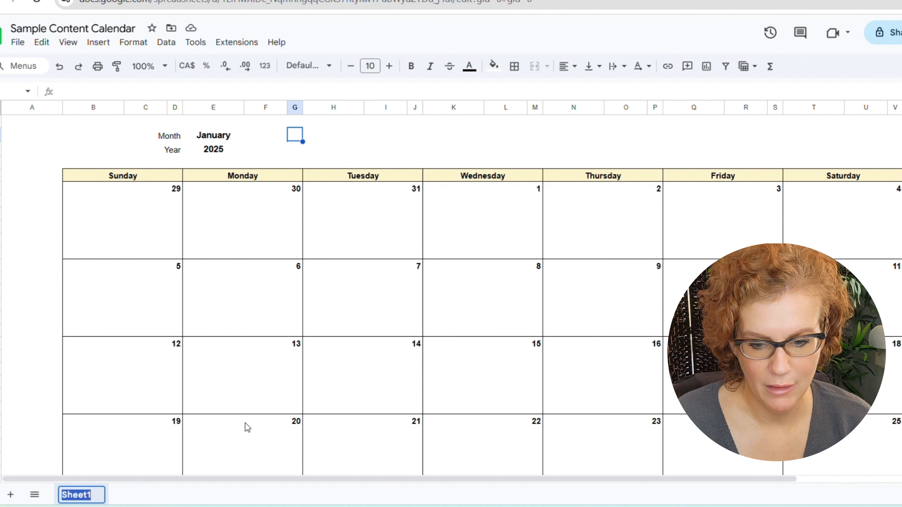
{"action": "type", "text": "Cal"}
{"action": "key", "text": "BackSpace"}
{"action": "key", "text": "BackSpace"}
{"action": "type", "text": "al"}
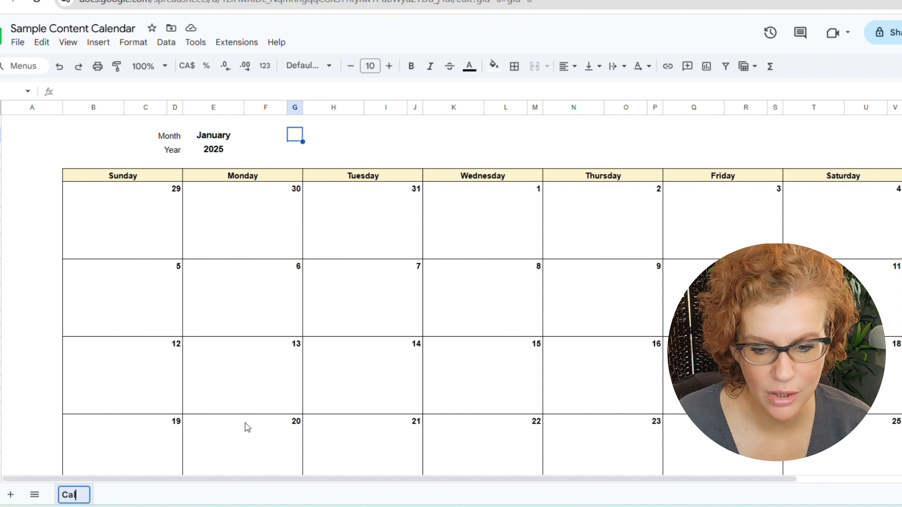
{"action": "type", "text": "endar"}
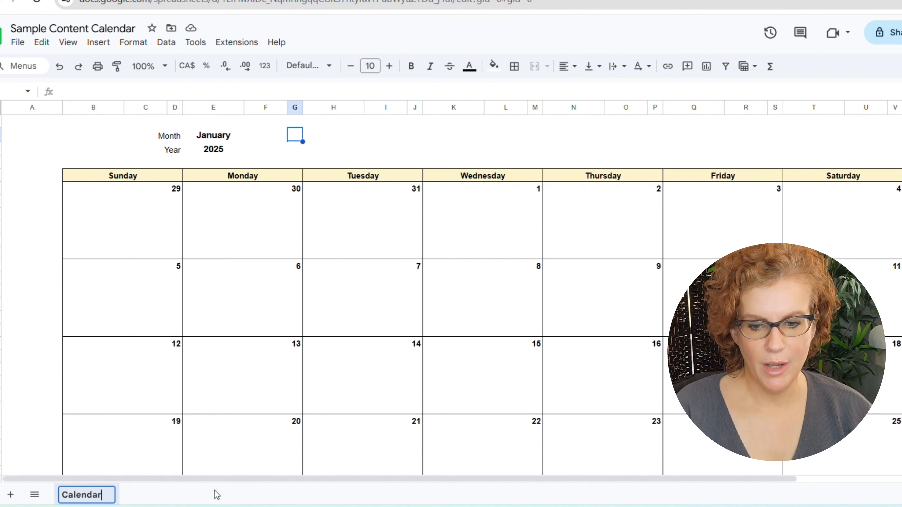
{"action": "left_click", "coordinate": [23, 387]}
{"action": "left_click", "coordinate": [10, 494]}
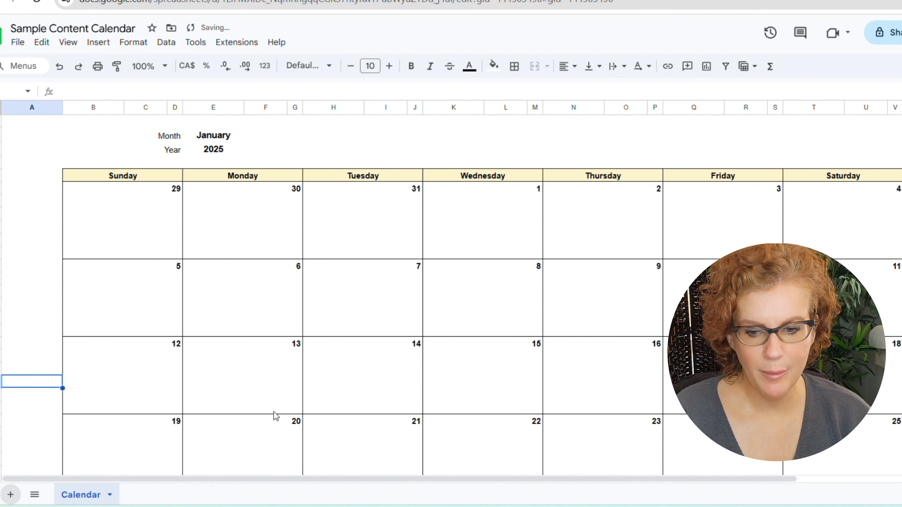
Rename Sheet2 as Inspire
{"action": "right_click", "coordinate": [142, 495]}
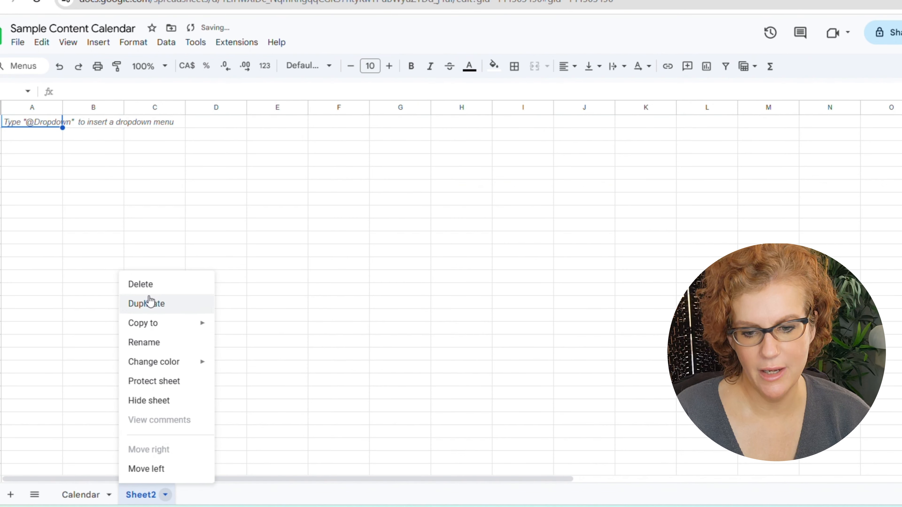
{"action": "left_click", "coordinate": [152, 342]}
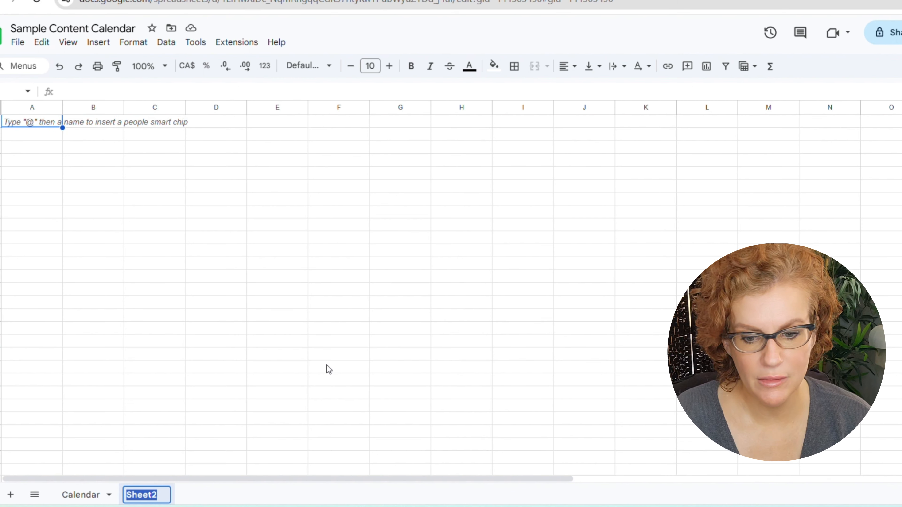
{"action": "type", "text": "In"}
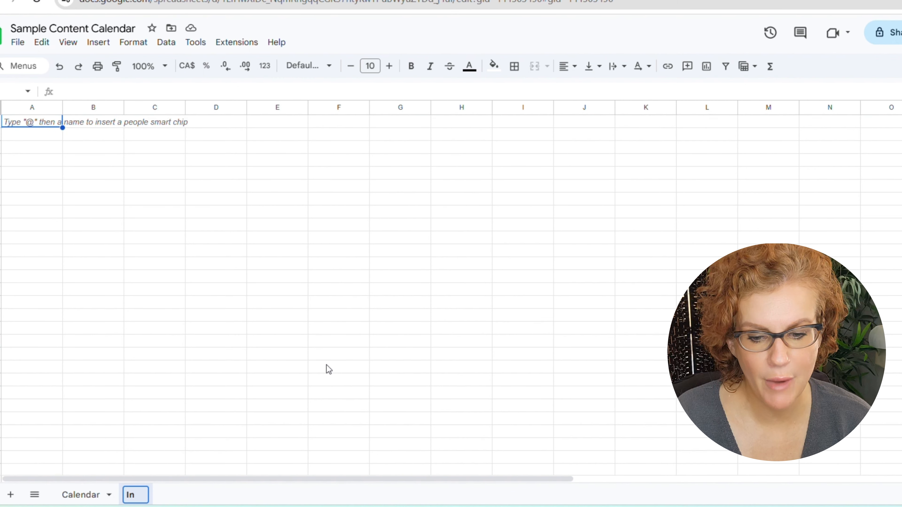
{"action": "type", "text": "spire"}
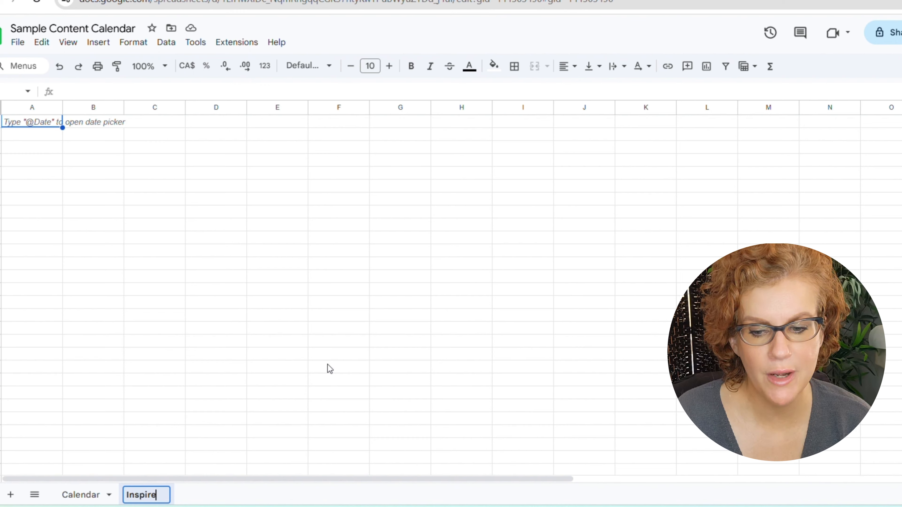
{"action": "left_click", "coordinate": [334, 344]}
Add another new sheet to the spreadsheet and rename it as Educate
{"action": "left_click", "coordinate": [12, 495]}
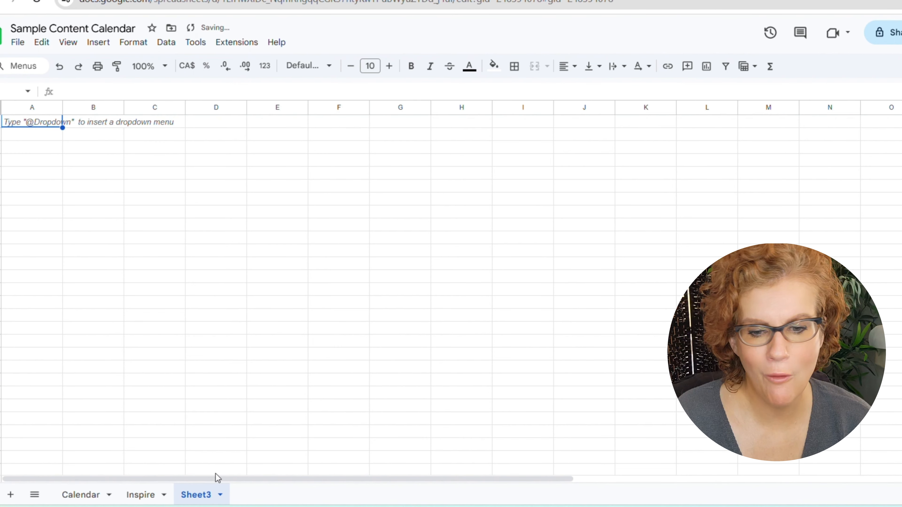
{"action": "right_click", "coordinate": [202, 495]}
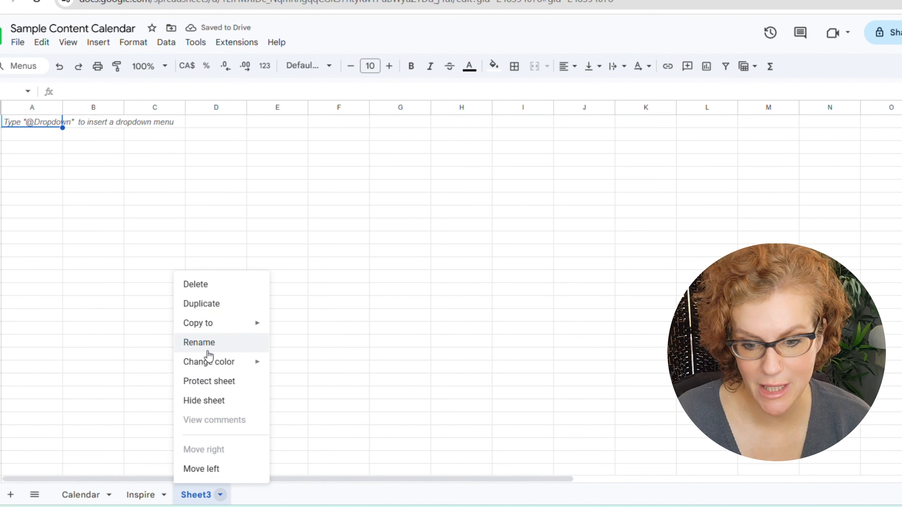
{"action": "left_click", "coordinate": [208, 343]}
{"action": "type", "text": "Educate"}
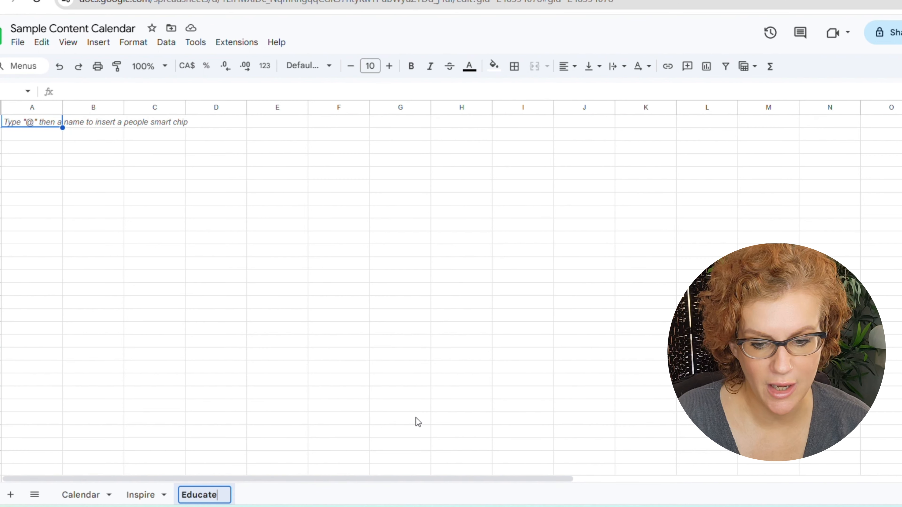
{"action": "left_click", "coordinate": [416, 418]}
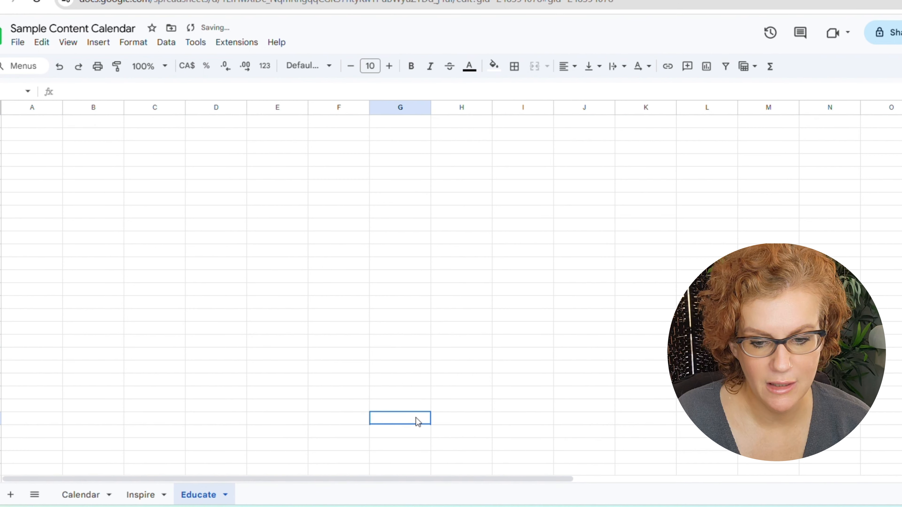
{"action": "left_click", "coordinate": [139, 500]}
{"action": "left_click", "coordinate": [203, 497]}
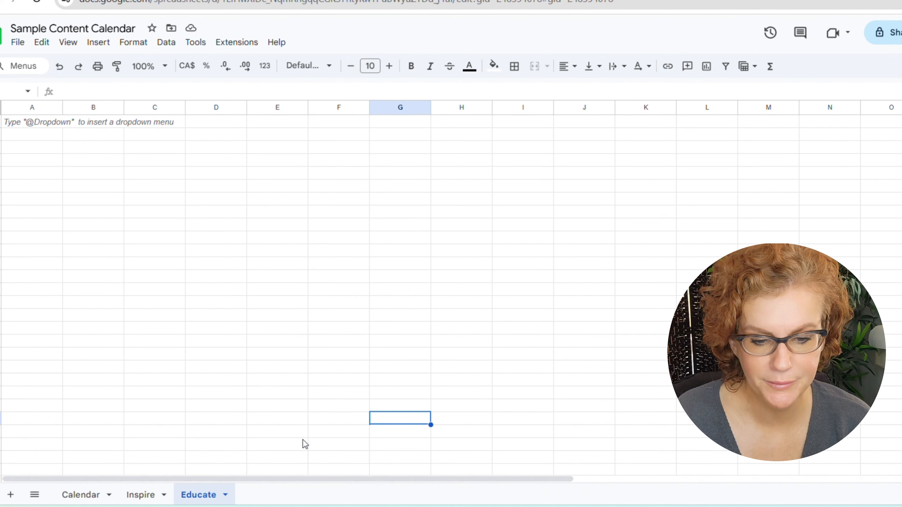
On the Inspire sheet, enter the column headers Posting Date, Pillar and Platform in A1:C1
{"action": "left_click", "coordinate": [137, 496]}
{"action": "left_click", "coordinate": [31, 123]}
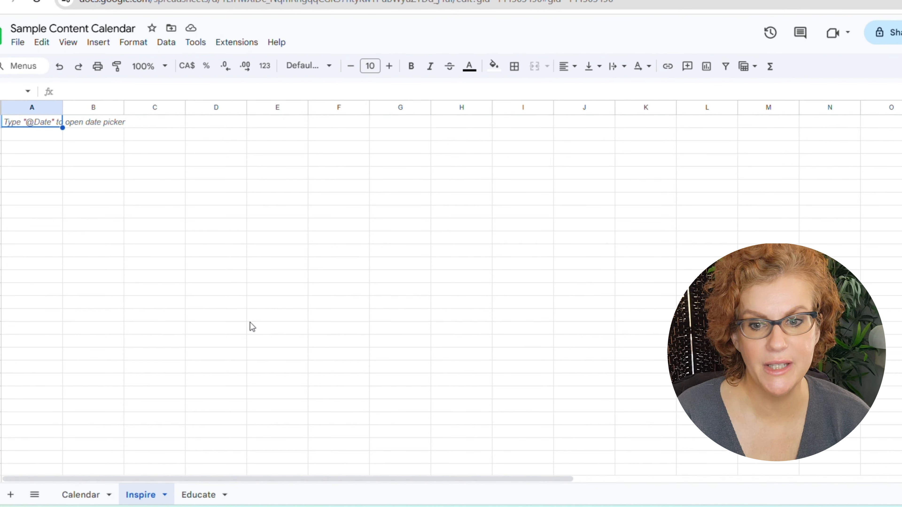
{"action": "type", "text": "P"}
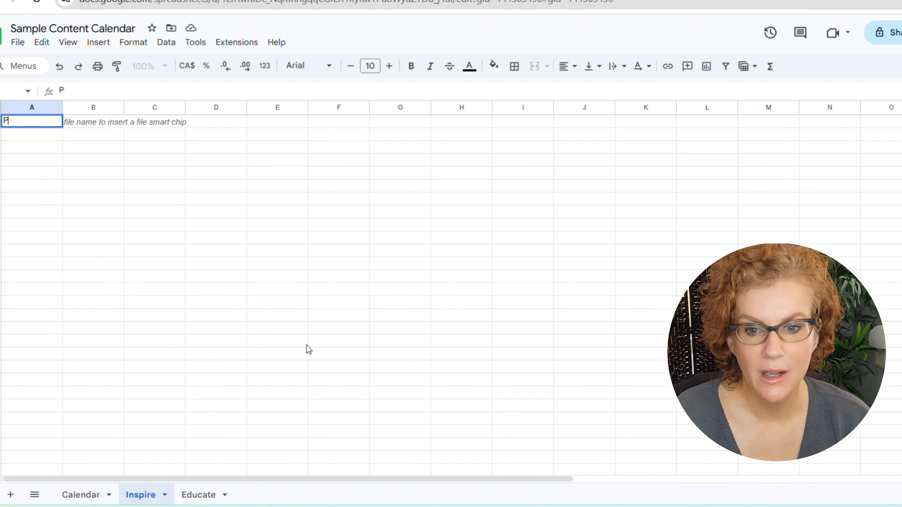
{"action": "type", "text": "osting Date"}
{"action": "key", "text": "Tab"}
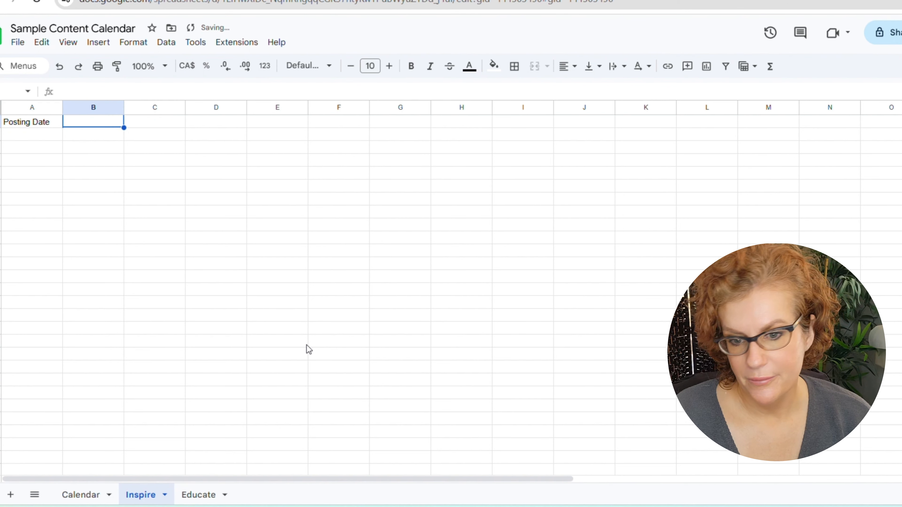
{"action": "type", "text": "Pillar"}
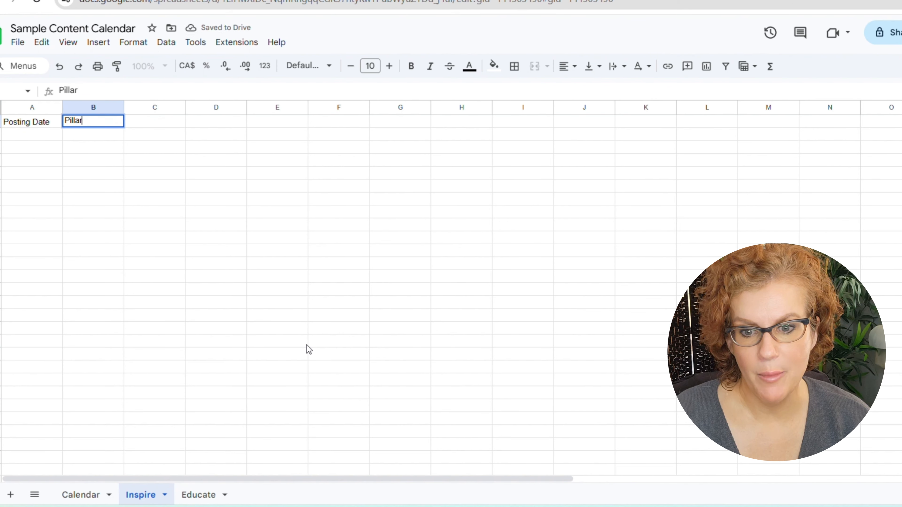
{"action": "key", "text": "Tab"}
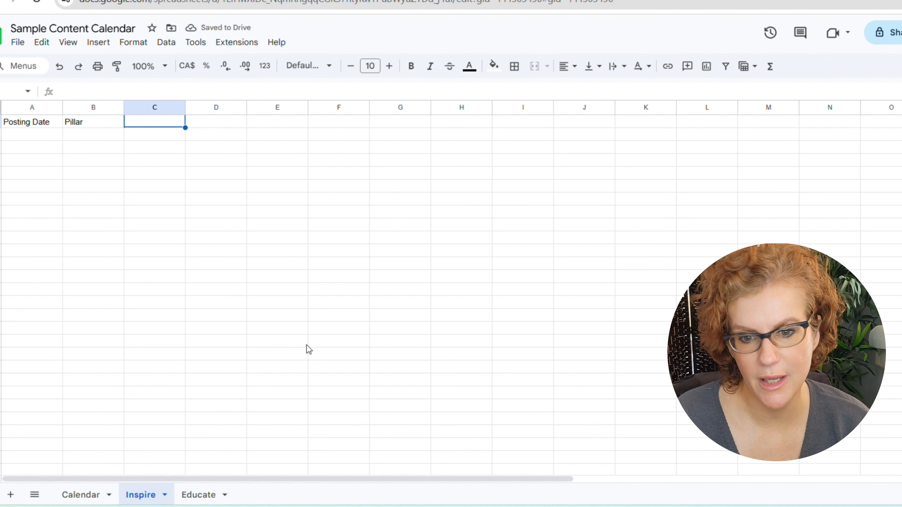
{"action": "type", "text": "Platform"}
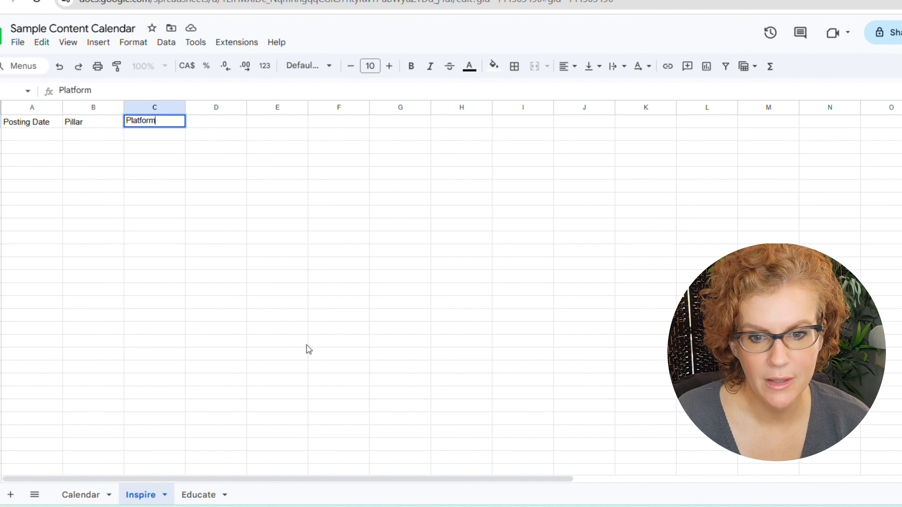
{"action": "key", "text": "Tab"}
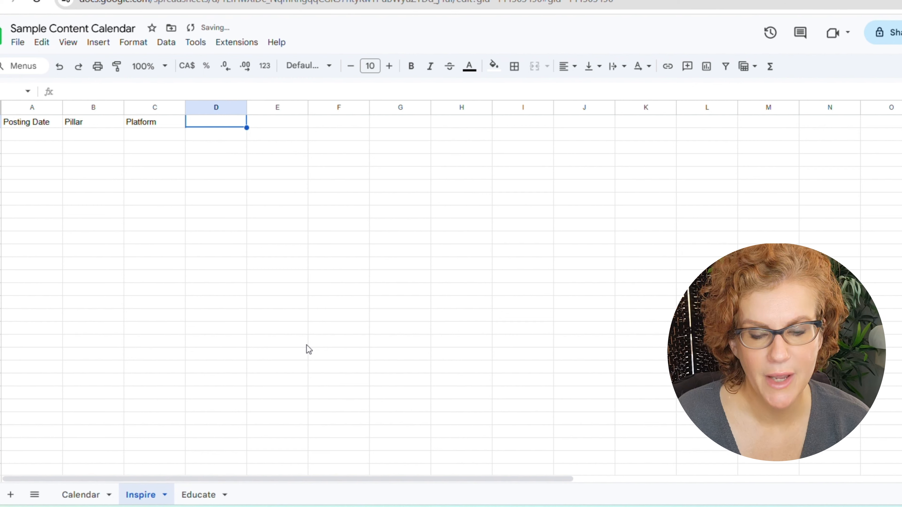
Continue the Inspire header row with Status, Topic and Captions in D1:F1
{"action": "type", "text": "Status"}
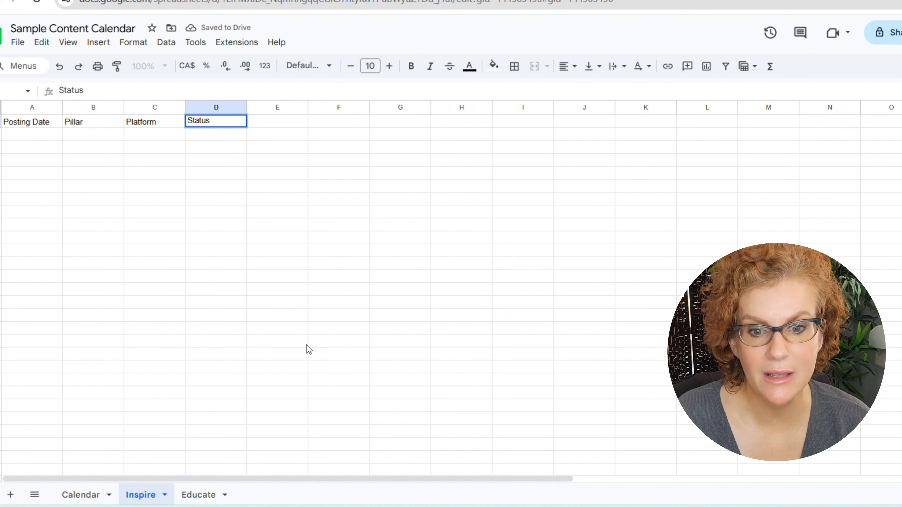
{"action": "left_click", "coordinate": [330, 253]}
{"action": "left_click", "coordinate": [214, 121]}
{"action": "left_click", "coordinate": [276, 122]}
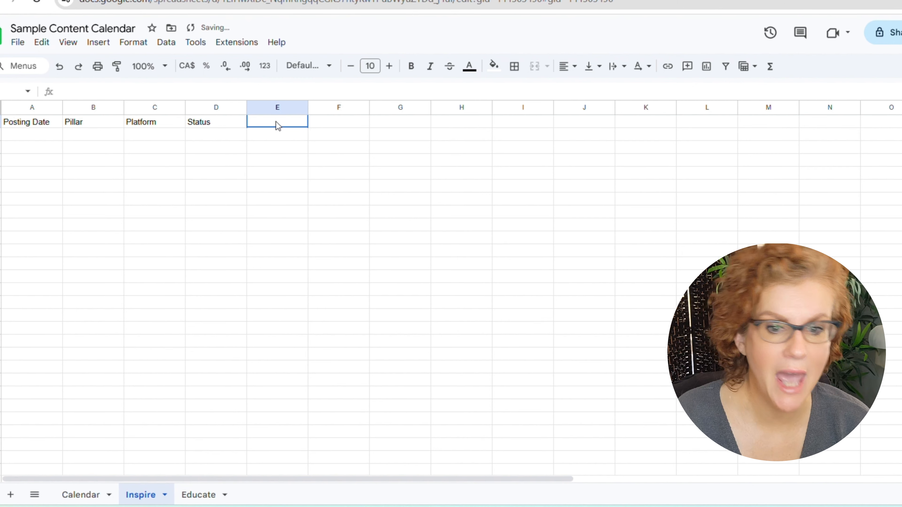
{"action": "type", "text": "Topic"}
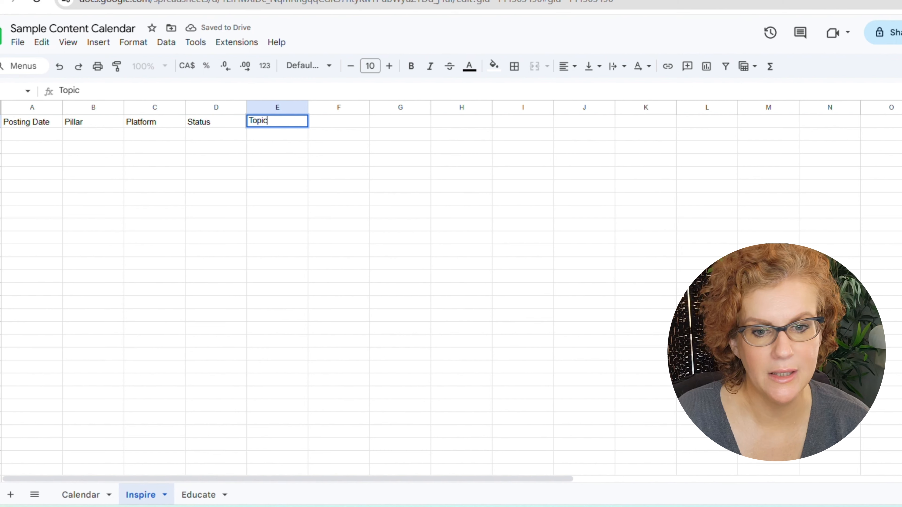
{"action": "key", "text": "Tab"}
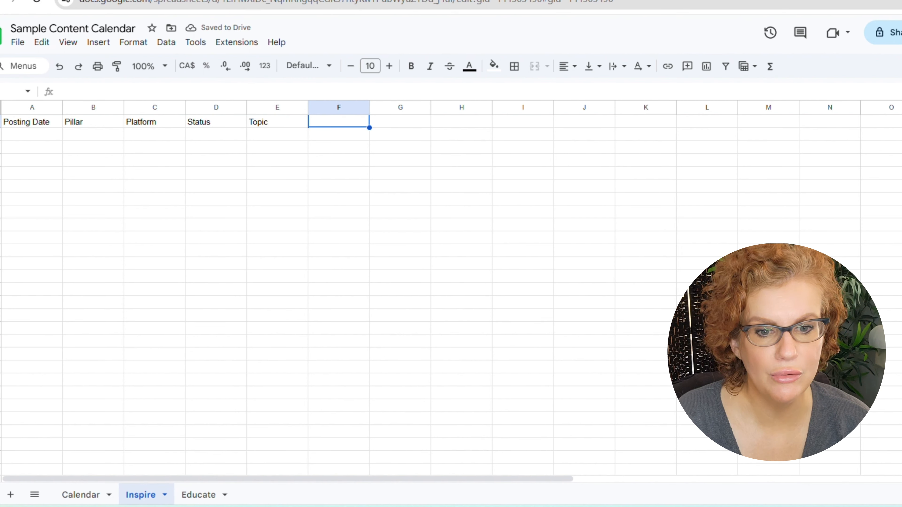
{"action": "type", "text": "Captions"}
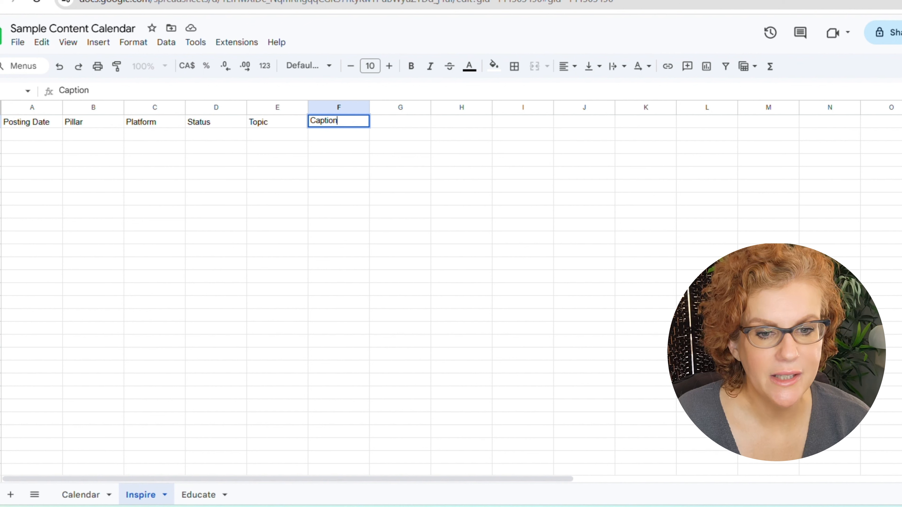
{"action": "key", "text": "Tab"}
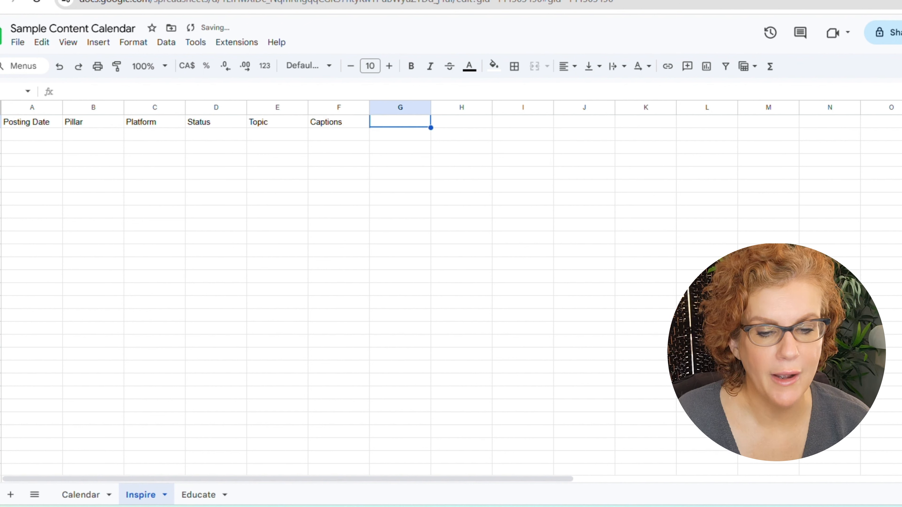
Copy the headers in A1:F1 of the Inspire sheet to A1 of the Educate sheet
{"action": "left_click", "coordinate": [276, 124]}
{"action": "left_click", "coordinate": [357, 125]}
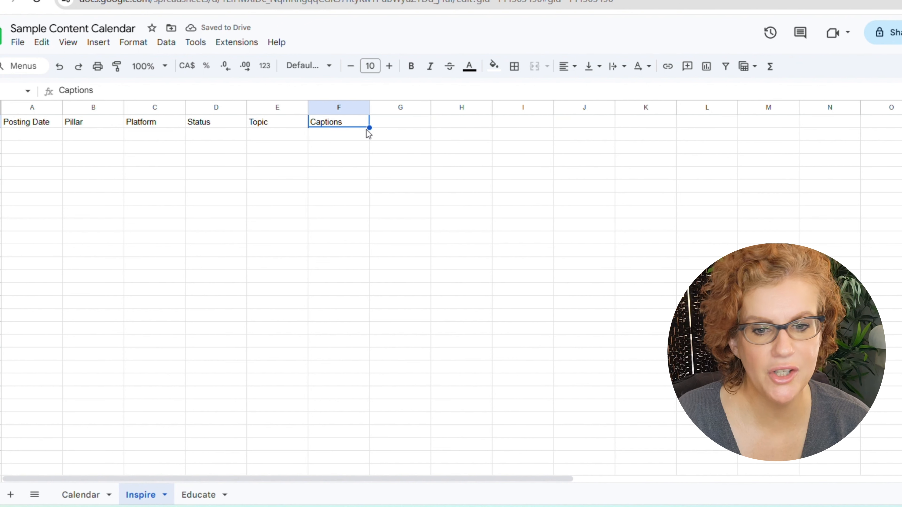
{"action": "left_click_drag", "start_coordinate": [9, 122], "coordinate": [318, 121]}
{"action": "key", "text": "ctrl+c"}
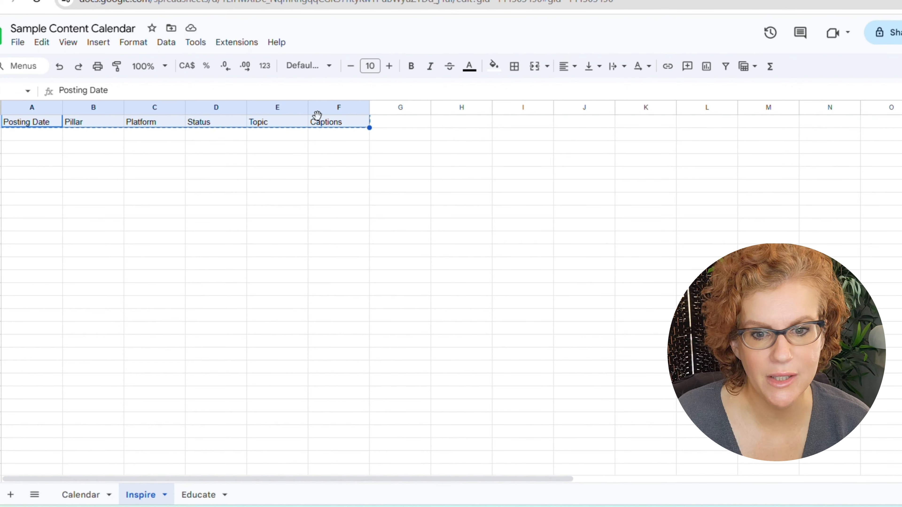
{"action": "left_click", "coordinate": [197, 495]}
{"action": "left_click", "coordinate": [21, 120]}
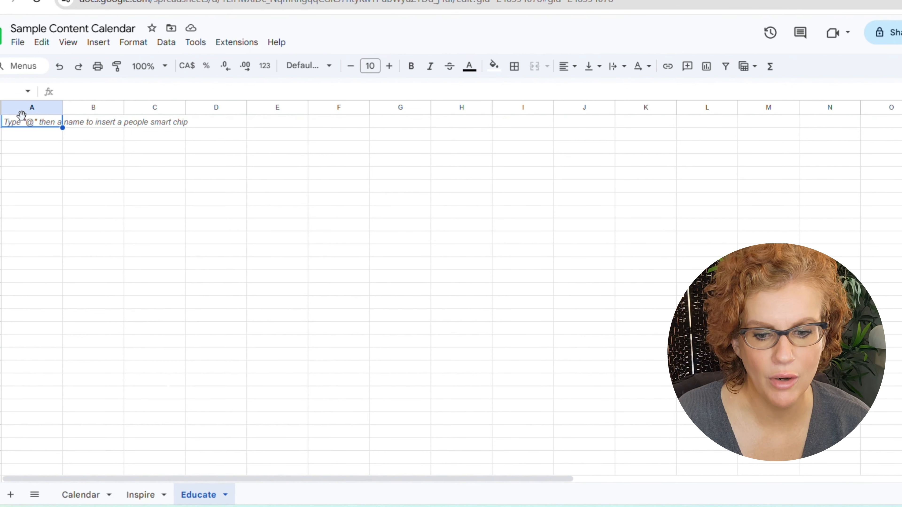
{"action": "key", "text": "ctrl+v"}
{"action": "left_click", "coordinate": [221, 146]}
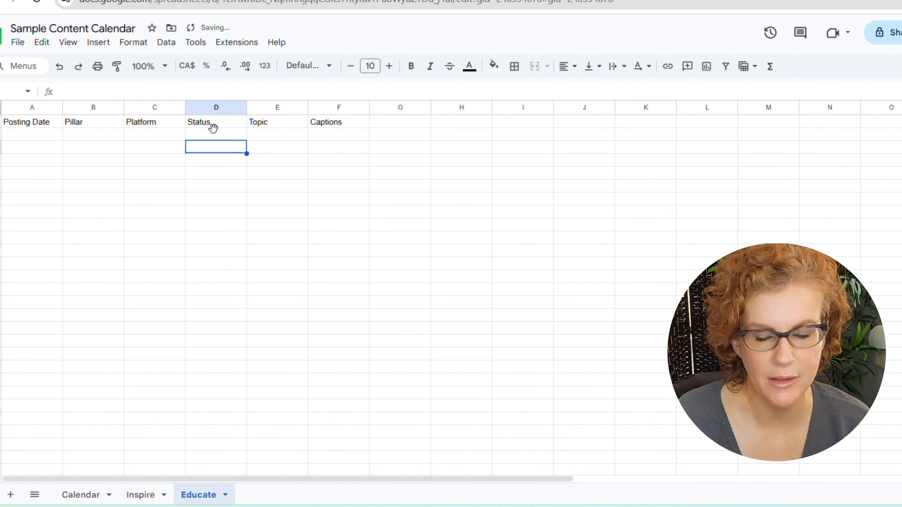
On the Inspire sheet, enter the posting dates January 1, 2025 in A2 and January 2, 2025 in A3
{"action": "left_click", "coordinate": [143, 495]}
{"action": "left_click", "coordinate": [277, 290]}
{"action": "left_click", "coordinate": [27, 135]}
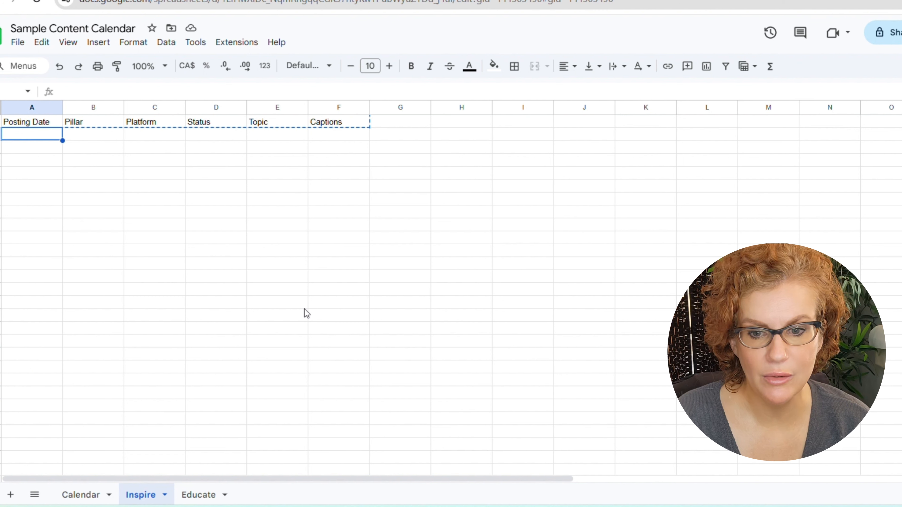
{"action": "type", "text": "January"}
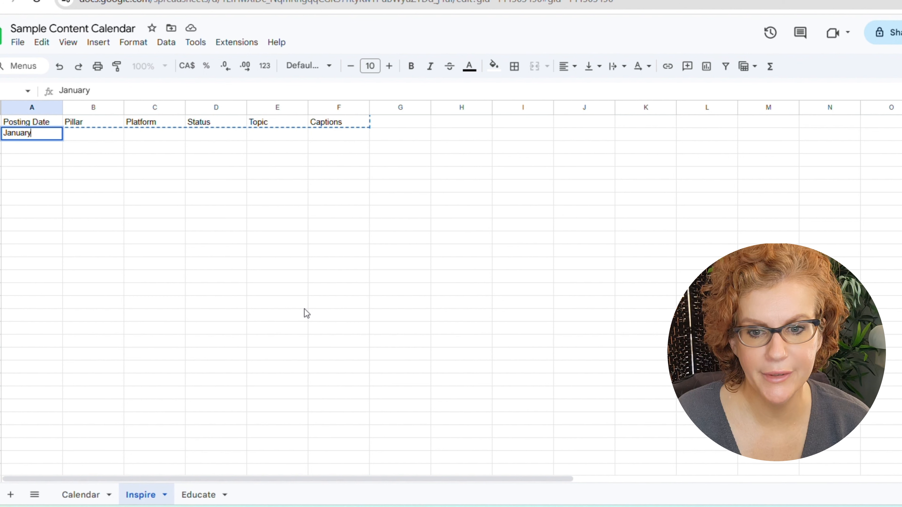
{"action": "type", "text": " 1, 20"}
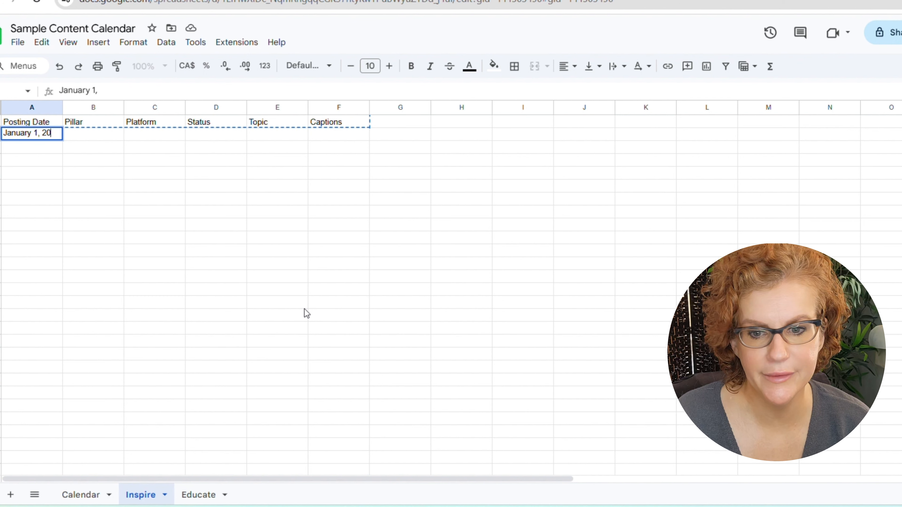
{"action": "type", "text": "2"}
{"action": "type", "text": "5"}
{"action": "key", "text": "Return"}
{"action": "type", "text": "J"}
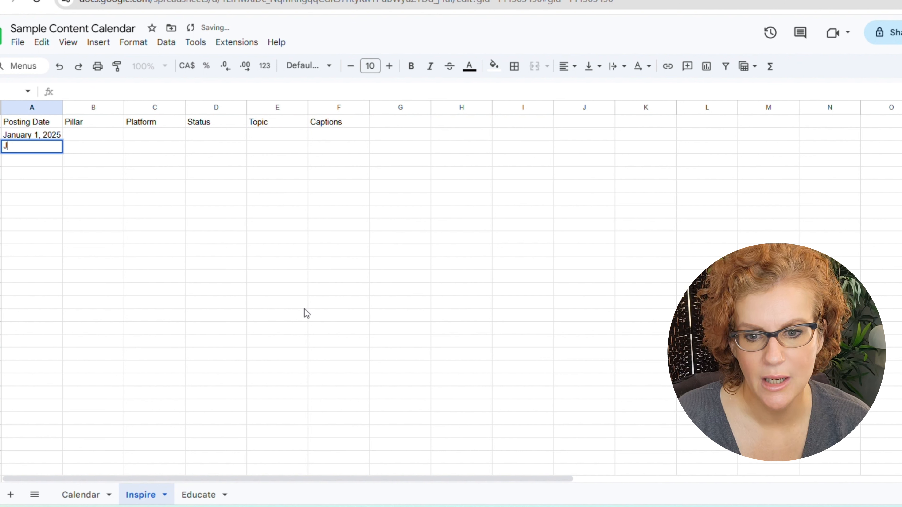
{"action": "type", "text": "anuary 2"}
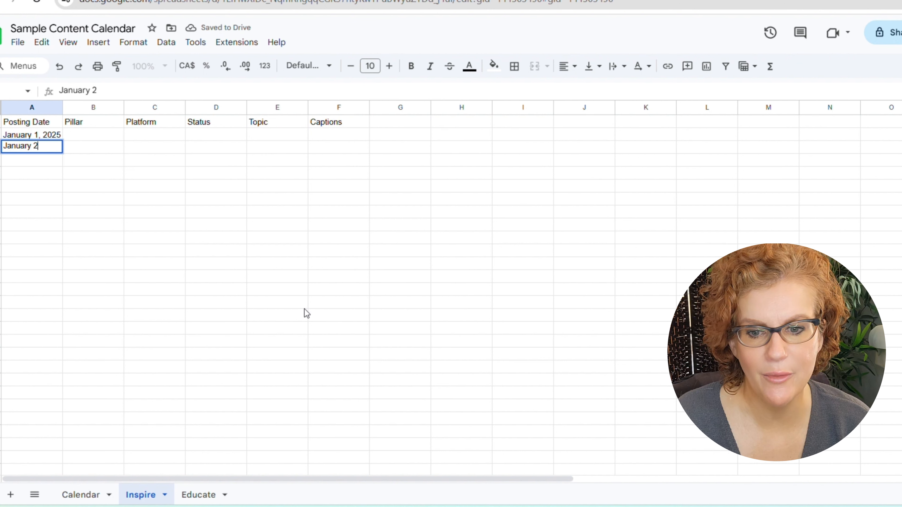
{"action": "type", "text": ", 2025"}
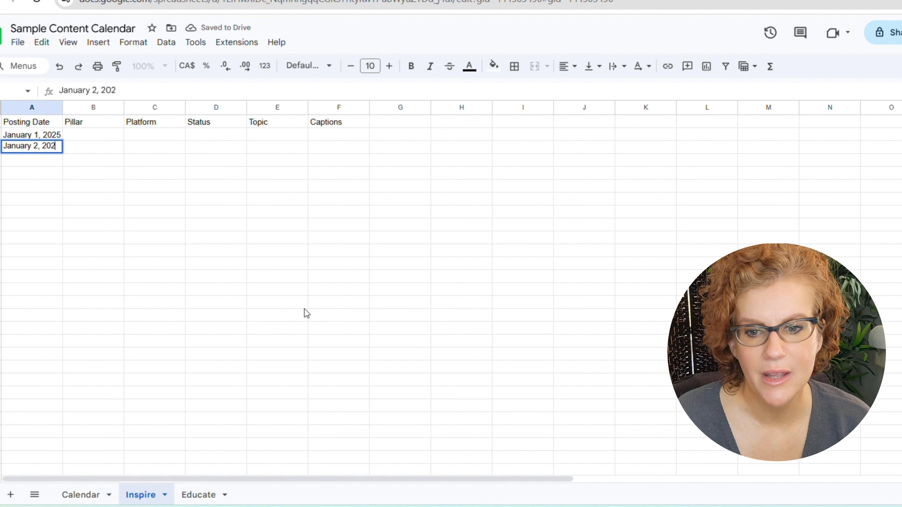
{"action": "key", "text": "Return"}
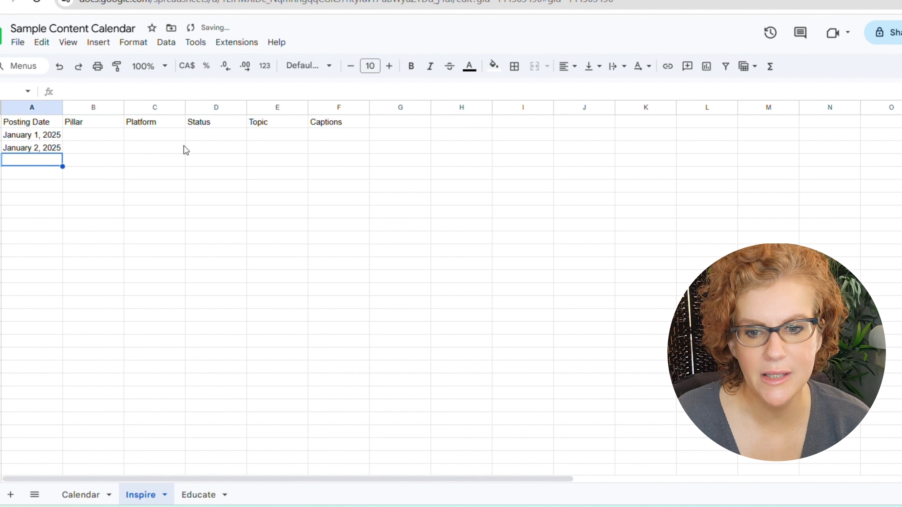
Extend the date series from A2:A3 down the Posting Date column to January 23, 2025 in A24
{"action": "left_click_drag", "start_coordinate": [58, 136], "coordinate": [61, 148]}
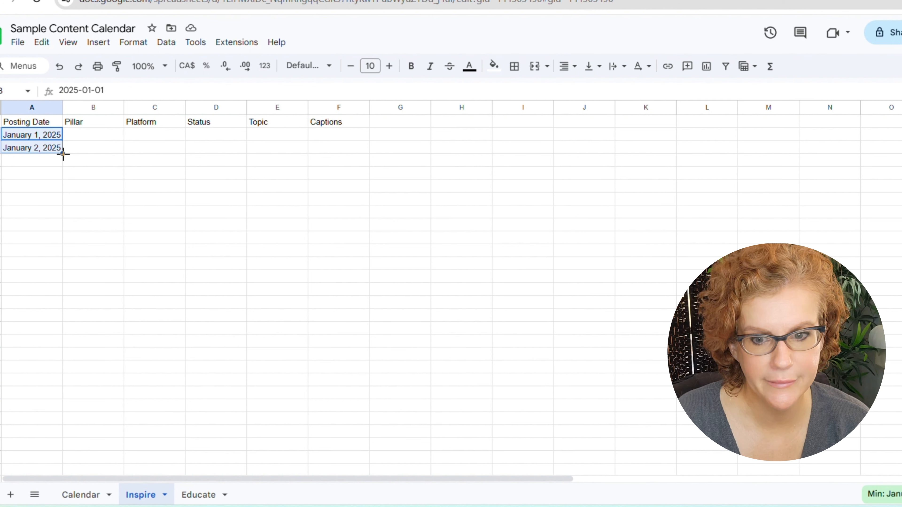
{"action": "left_click_drag", "start_coordinate": [63, 154], "coordinate": [46, 421]}
{"action": "scroll", "coordinate": [46, 390], "scroll_direction": "down", "scroll_amount": 4}
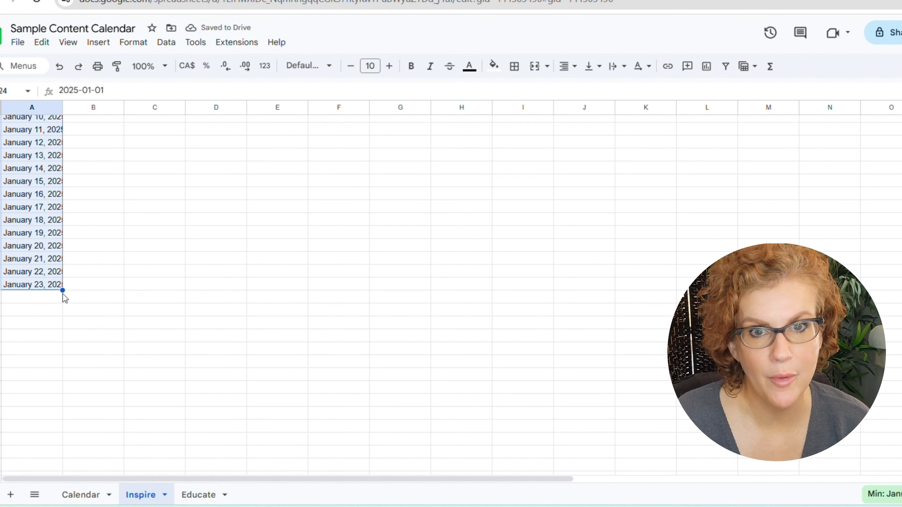
Extend the daily date series in the Posting Date column down to January 1, 2026 in A367
{"action": "left_click_drag", "start_coordinate": [61, 289], "coordinate": [22, 505]}
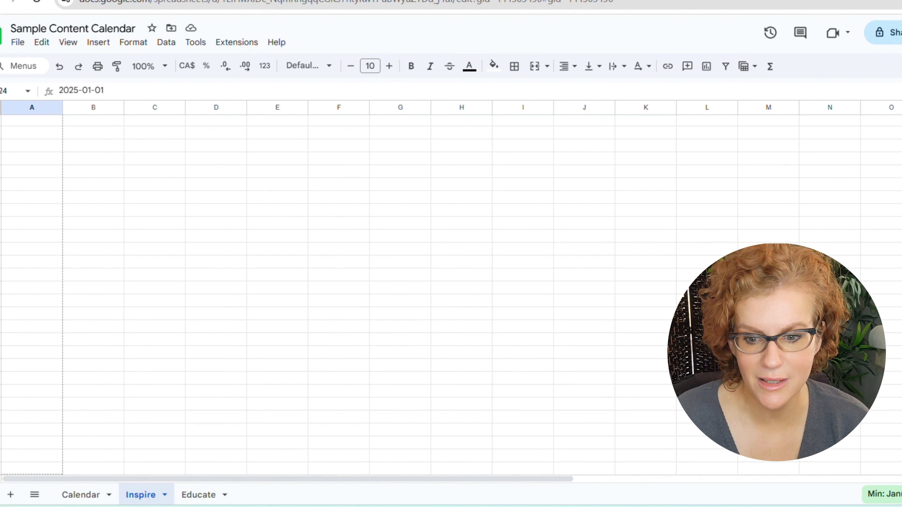
{"action": "left_click_drag", "start_coordinate": [22, 504], "coordinate": [46, 205]}
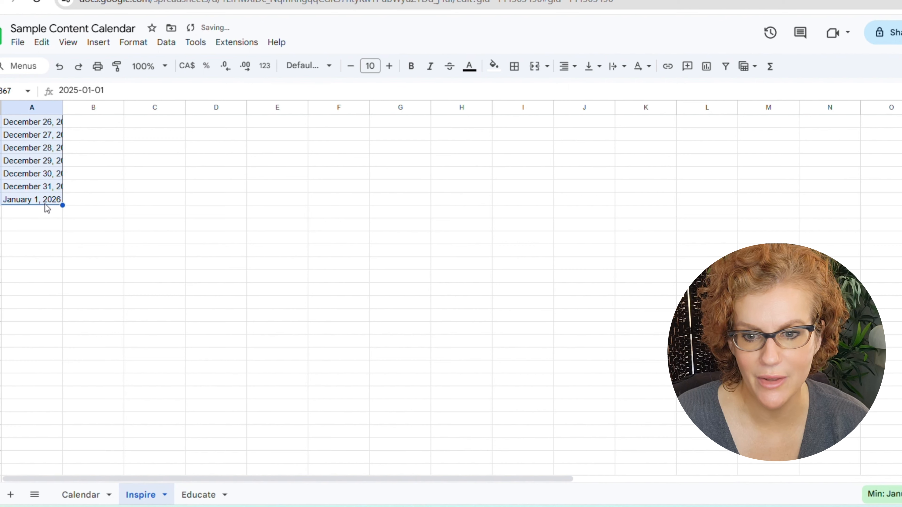
{"action": "left_click", "coordinate": [41, 205]}
{"action": "scroll", "coordinate": [100, 219], "scroll_direction": "up", "scroll_amount": 4}
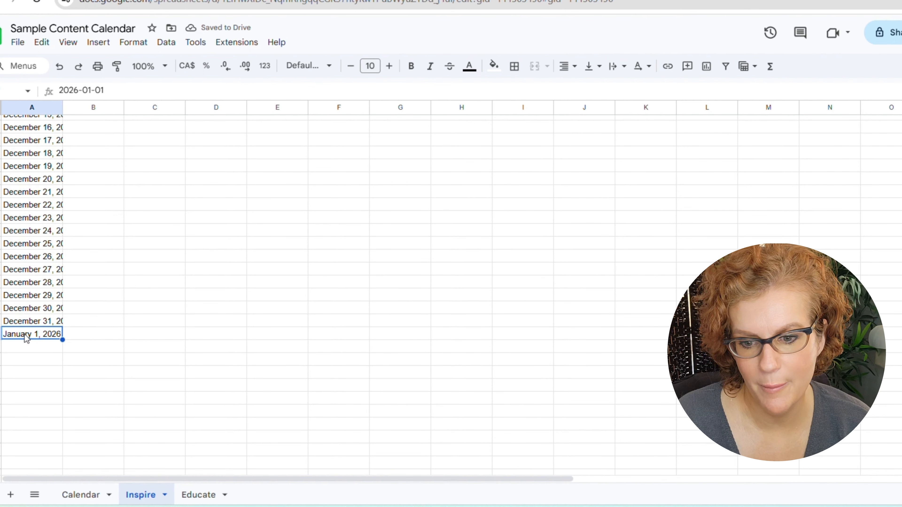
{"action": "scroll", "coordinate": [107, 314], "scroll_direction": "up", "scroll_amount": 5}
{"action": "scroll", "coordinate": [107, 314], "scroll_direction": "up", "scroll_amount": 20}
Fit the width of the Posting Date column to its full dates
{"action": "left_click", "coordinate": [156, 264]}
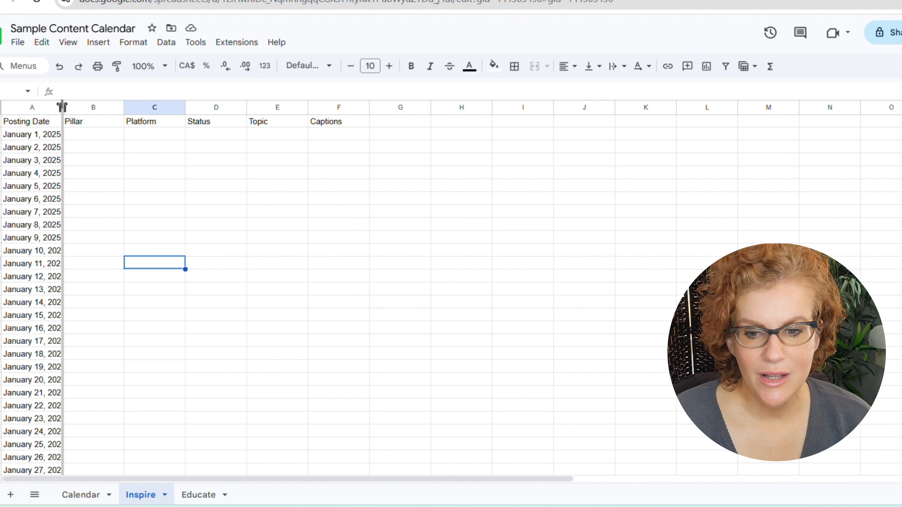
{"action": "double_click", "coordinate": [62, 107]}
{"action": "left_click", "coordinate": [60, 185]}
{"action": "left_click", "coordinate": [47, 260]}
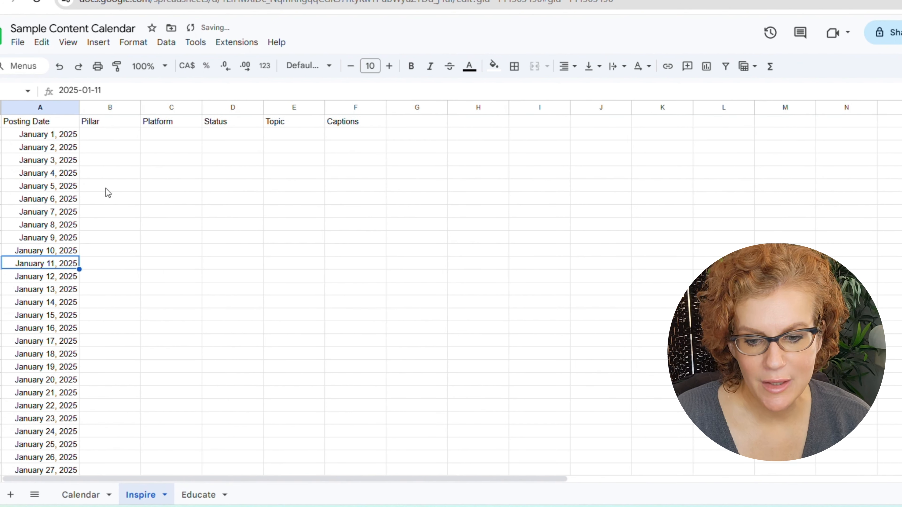
Enter Inspire in B2 and fill it down the Pillar column alongside all the posting dates
{"action": "left_click", "coordinate": [109, 135]}
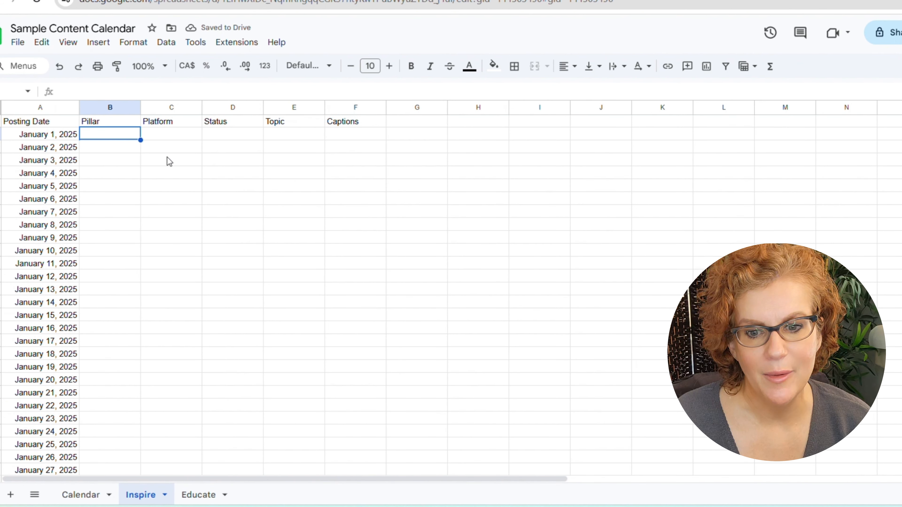
{"action": "type", "text": "Inspire"}
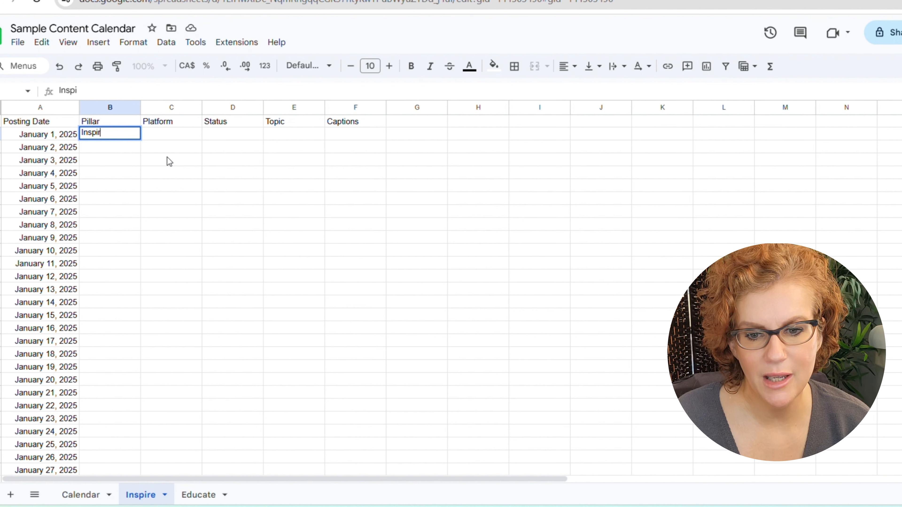
{"action": "key", "text": "Return"}
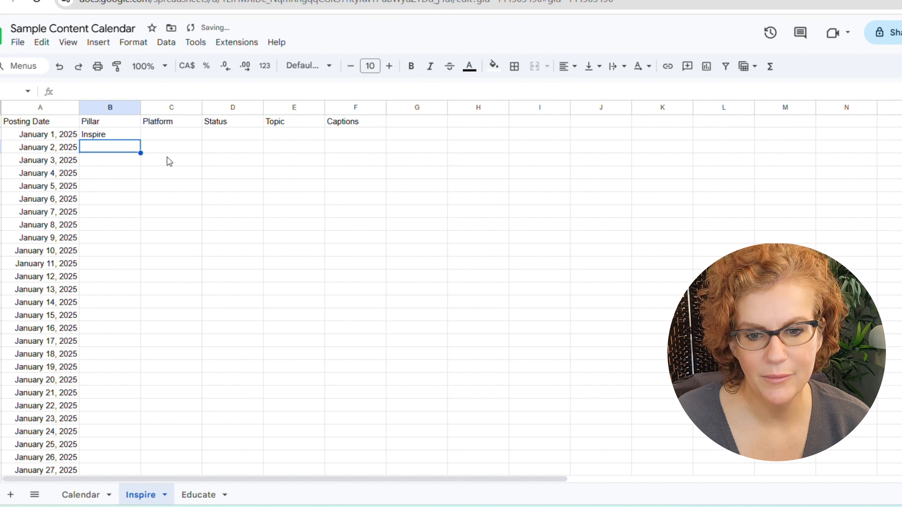
{"action": "left_click", "coordinate": [130, 137]}
{"action": "double_click", "coordinate": [141, 140]}
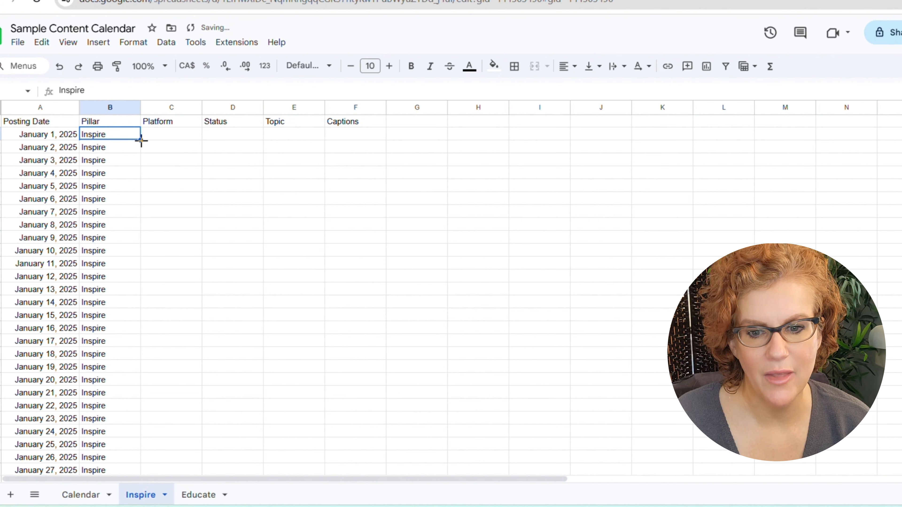
{"action": "left_click", "coordinate": [95, 254]}
Add a dropdown data validation rule to C2 under Platform with YouTube as its first option
{"action": "left_click", "coordinate": [174, 135]}
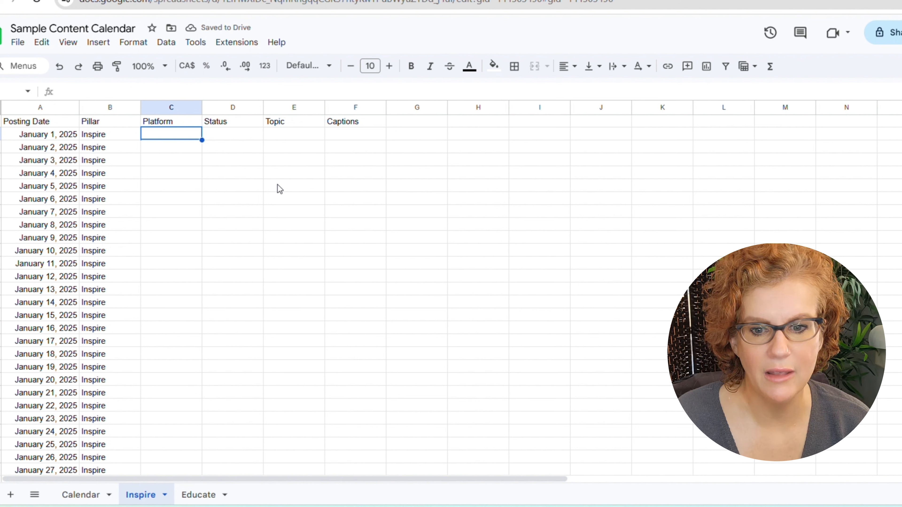
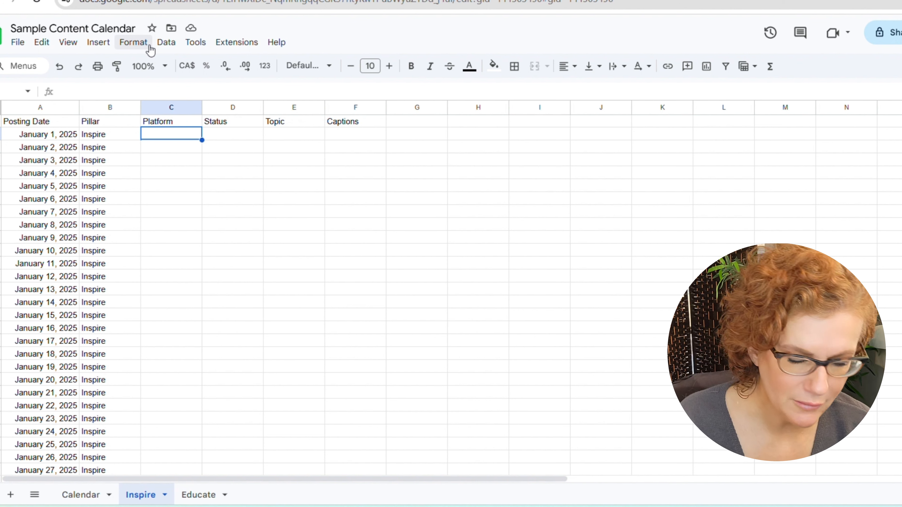
{"action": "left_click", "coordinate": [161, 50]}
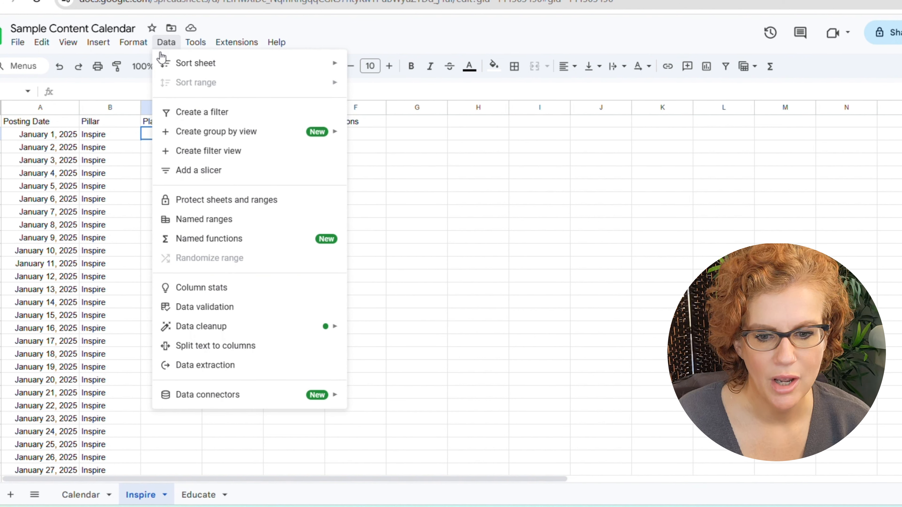
{"action": "mouse_move", "coordinate": [208, 331]}
{"action": "left_click", "coordinate": [210, 308]}
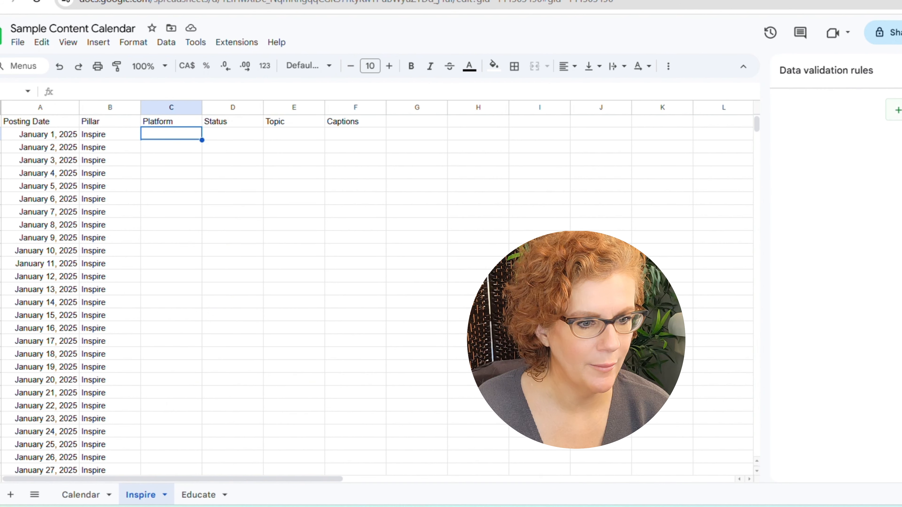
{"action": "left_click", "coordinate": [898, 110]}
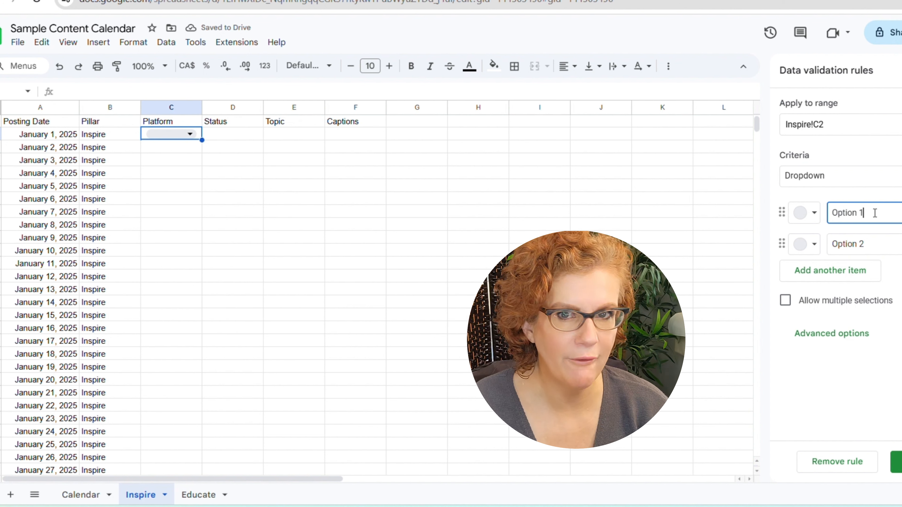
{"action": "left_click_drag", "start_coordinate": [875, 213], "coordinate": [830, 213]}
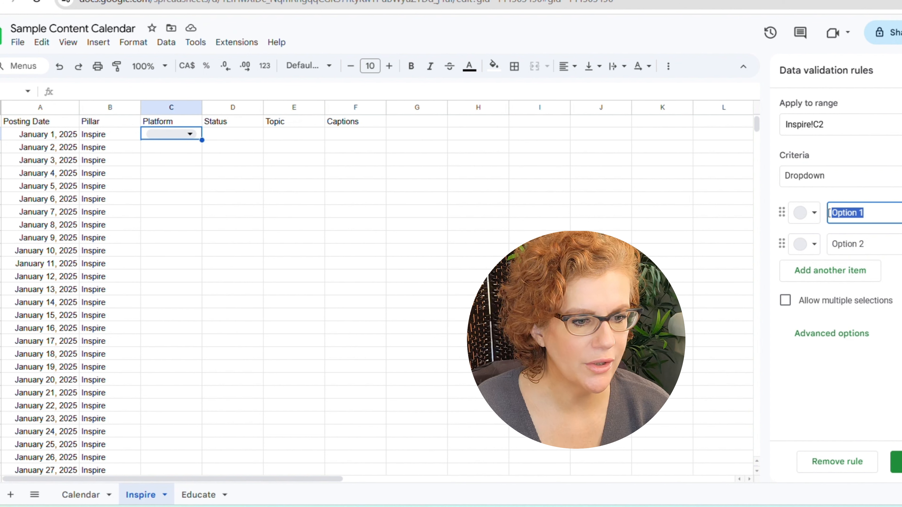
{"action": "type", "text": "YouTue"}
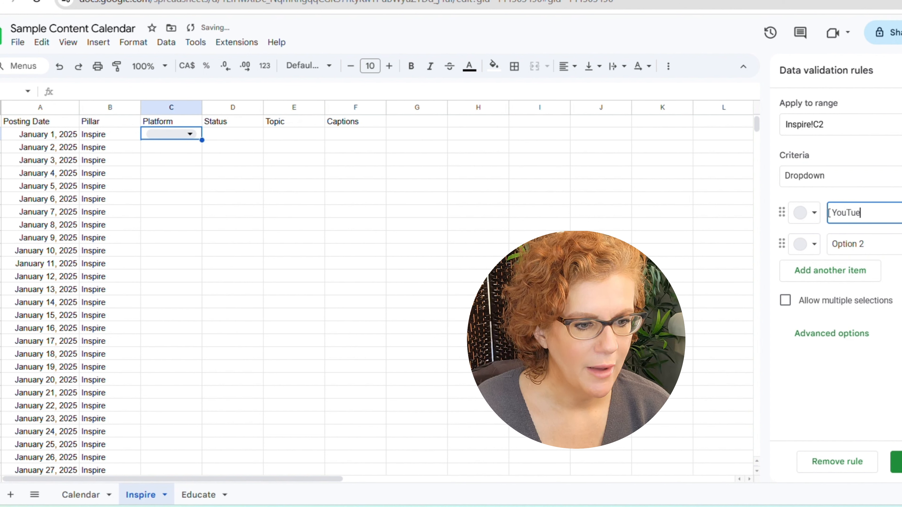
{"action": "key", "text": "BackSpace"}
{"action": "type", "text": "be"}
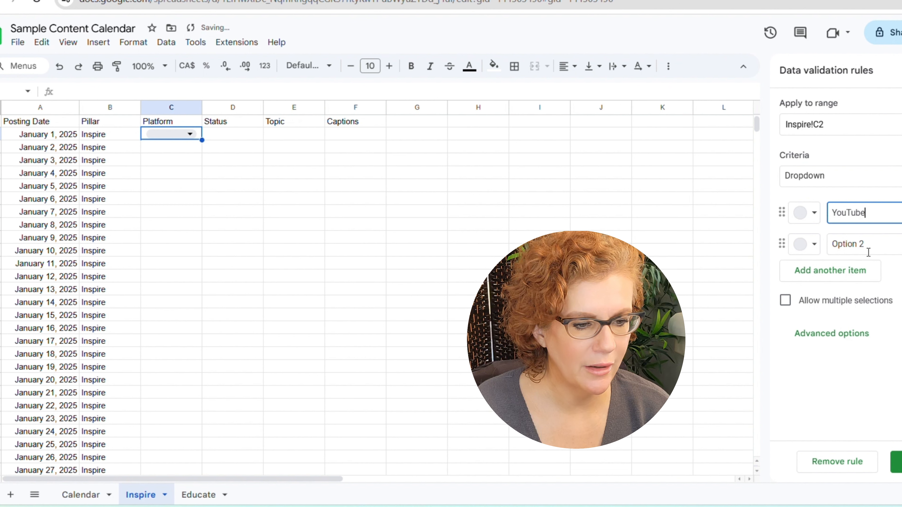
Set the second dropdown option to Instagram and add a third option, Twitter (X)
{"action": "left_click_drag", "start_coordinate": [875, 245], "coordinate": [819, 255]}
{"action": "key", "text": "BackSpace"}
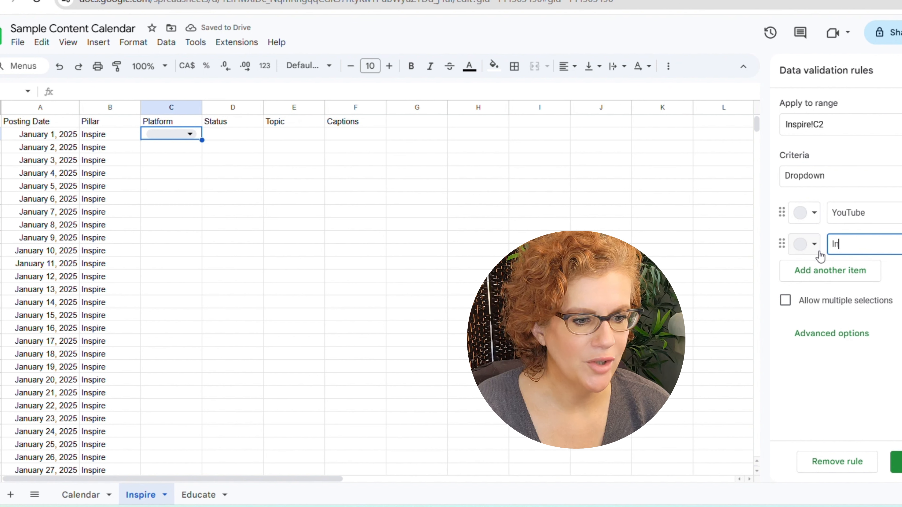
{"action": "type", "text": "Instagram"}
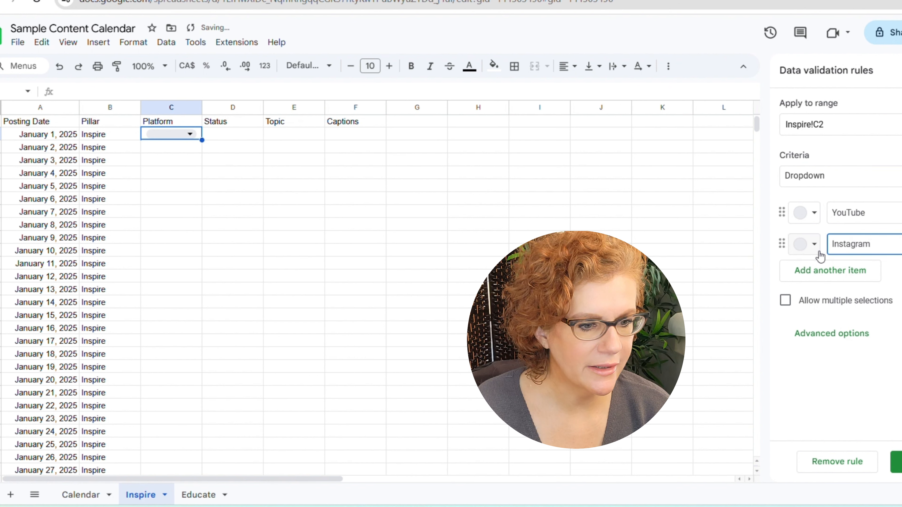
{"action": "left_click", "coordinate": [824, 269]}
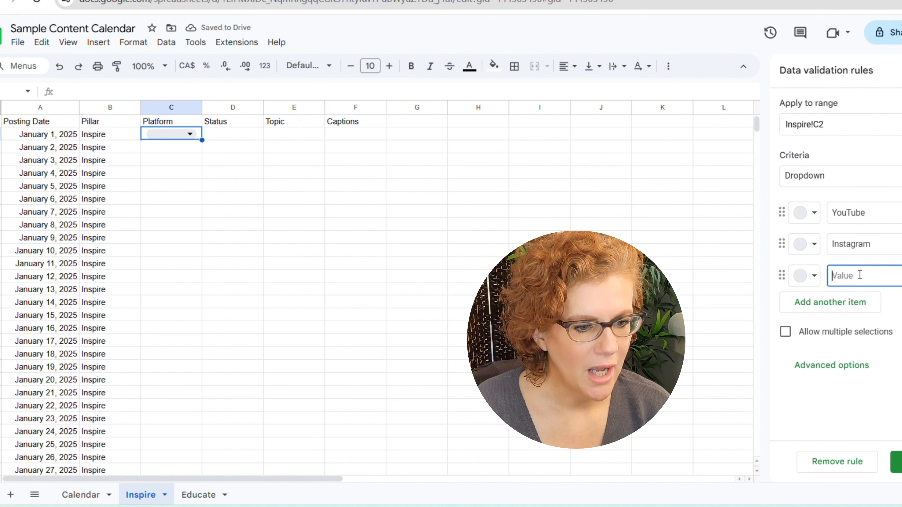
{"action": "type", "text": "T"}
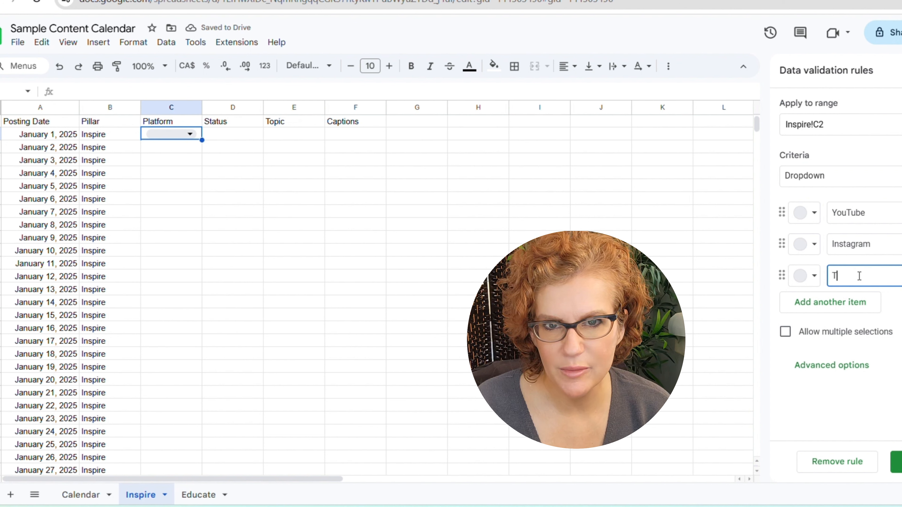
{"action": "type", "text": "witter (X"}
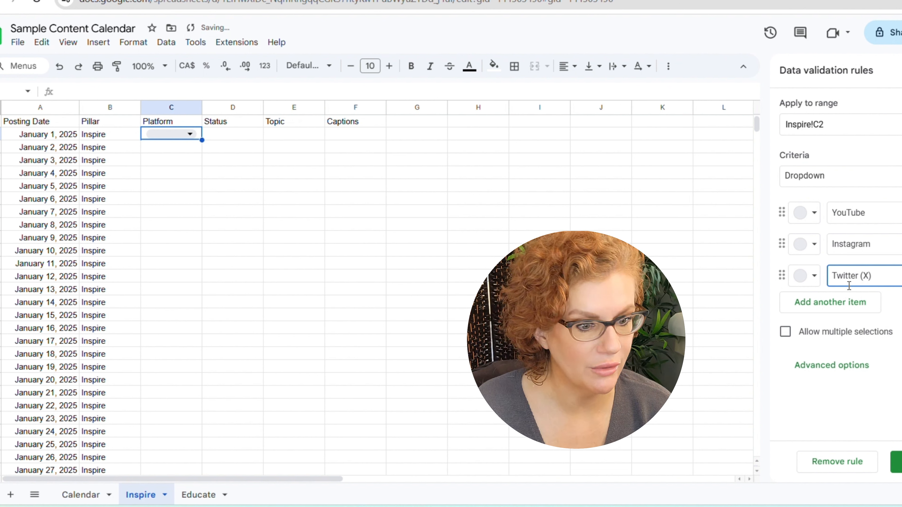
Color Twitter (X) dark gray, Instagram light blue and YouTube light red, and save the rule with multiple selections allowed
{"action": "left_click", "coordinate": [814, 276]}
{"action": "left_click", "coordinate": [811, 344]}
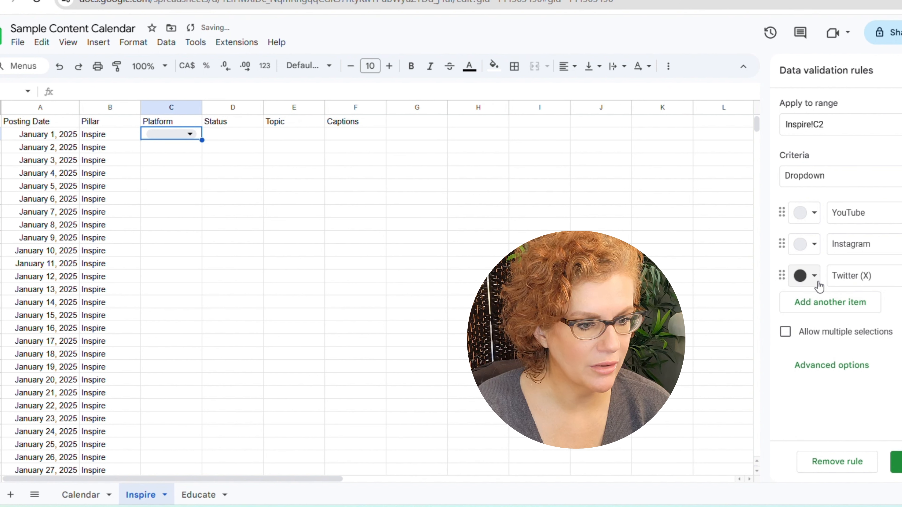
{"action": "left_click", "coordinate": [813, 244]}
{"action": "left_click", "coordinate": [867, 288]}
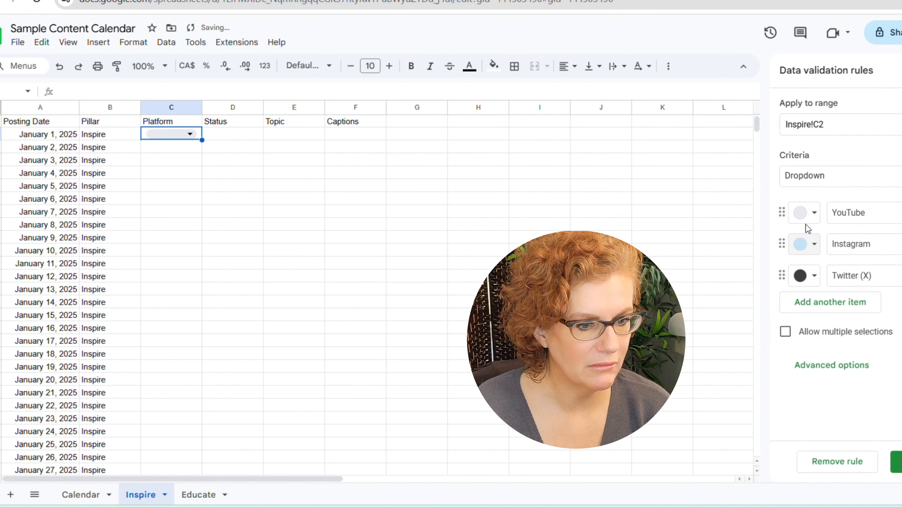
{"action": "left_click", "coordinate": [813, 213]}
{"action": "left_click", "coordinate": [827, 256]}
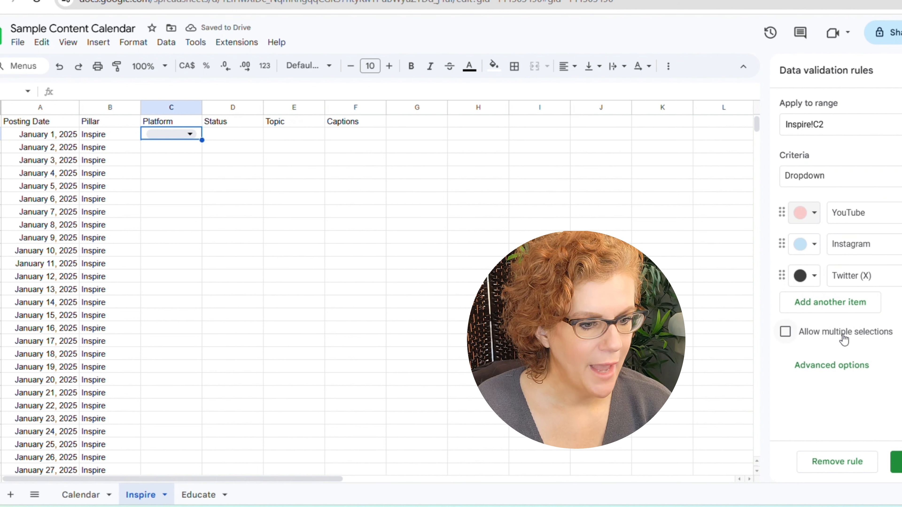
{"action": "left_click", "coordinate": [785, 332]}
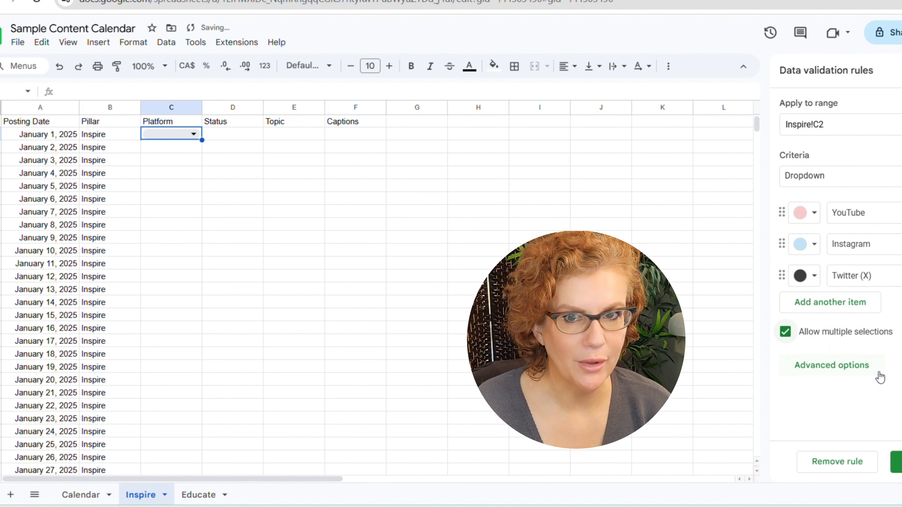
{"action": "left_click", "coordinate": [897, 461]}
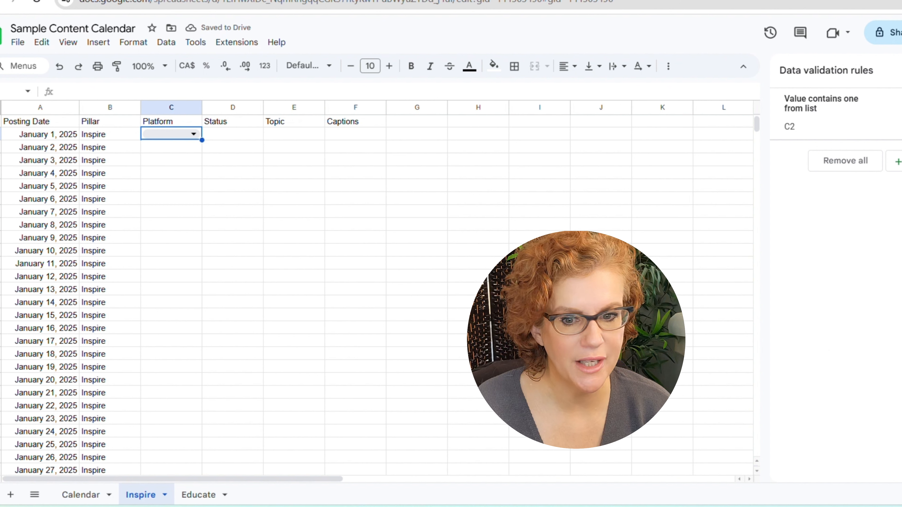
Select both YouTube and Instagram in the Platform dropdown of C2
{"action": "left_click", "coordinate": [193, 134]}
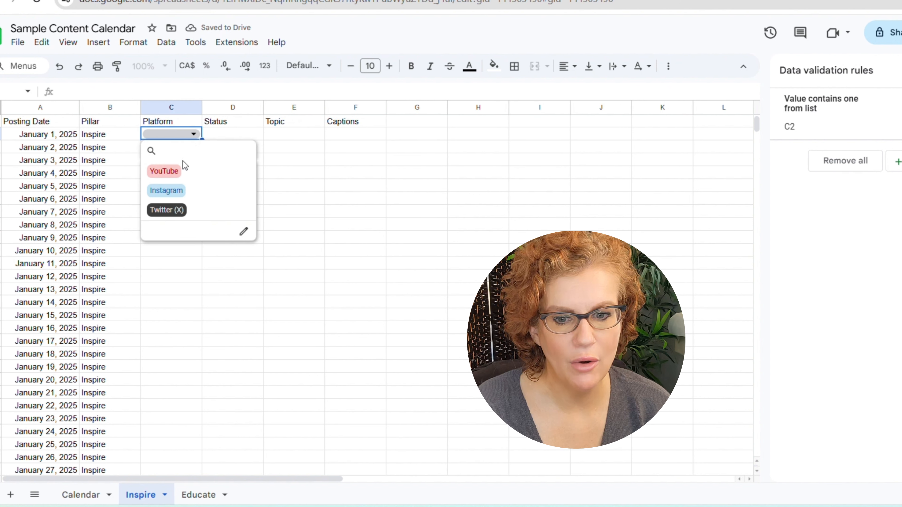
{"action": "left_click", "coordinate": [198, 174]}
{"action": "left_click", "coordinate": [201, 193]}
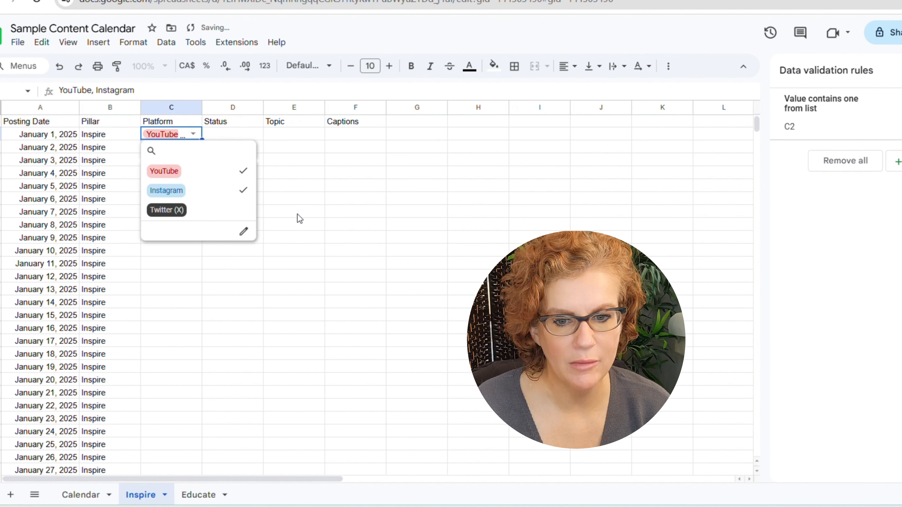
{"action": "left_click", "coordinate": [298, 214]}
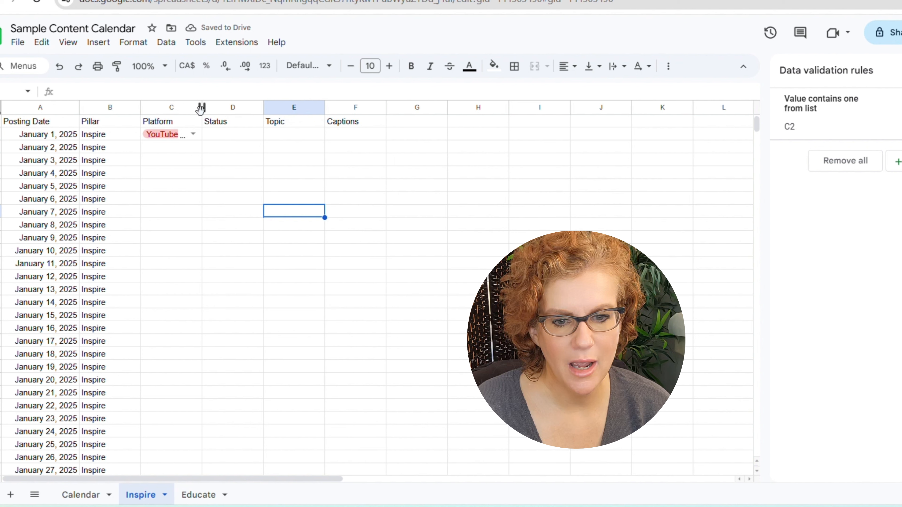
Wrap the contents of C2 and adjust the Platform and Pillar column widths to fit their entries
{"action": "left_click", "coordinate": [164, 134]}
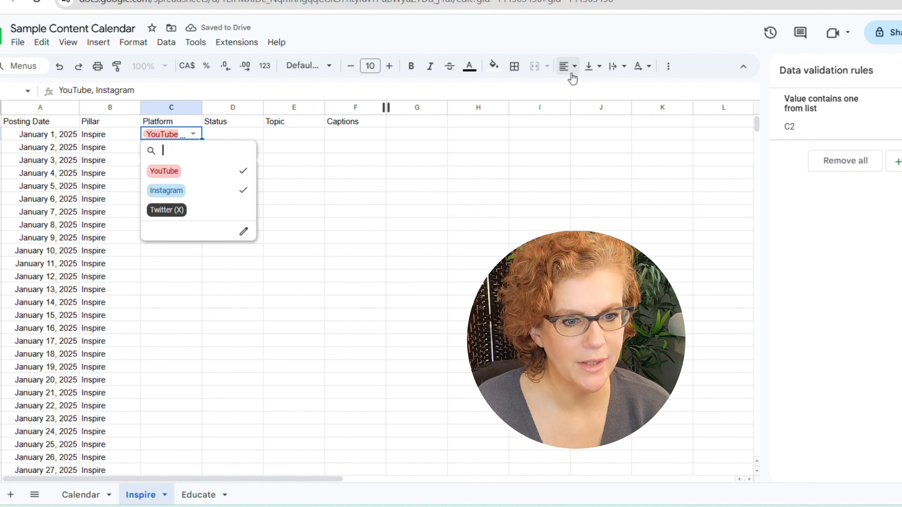
{"action": "left_click", "coordinate": [616, 66]}
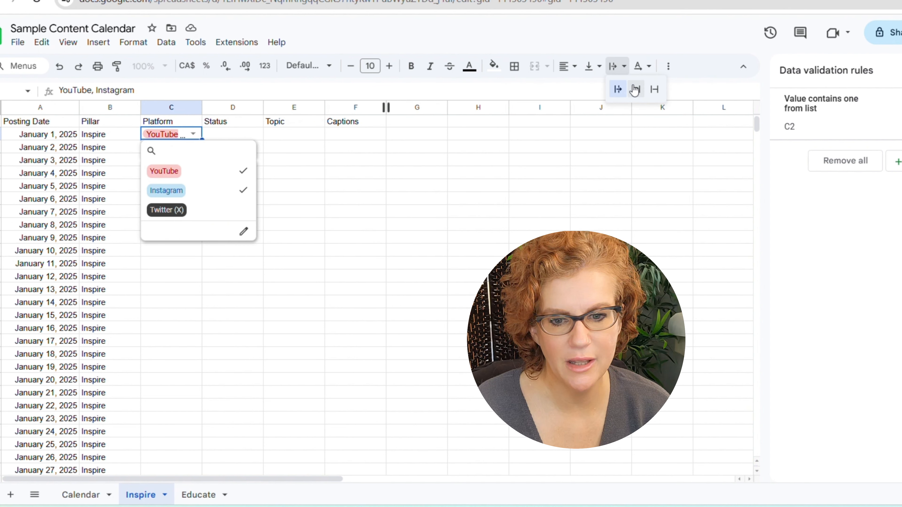
{"action": "left_click", "coordinate": [634, 90]}
{"action": "left_click", "coordinate": [236, 196]}
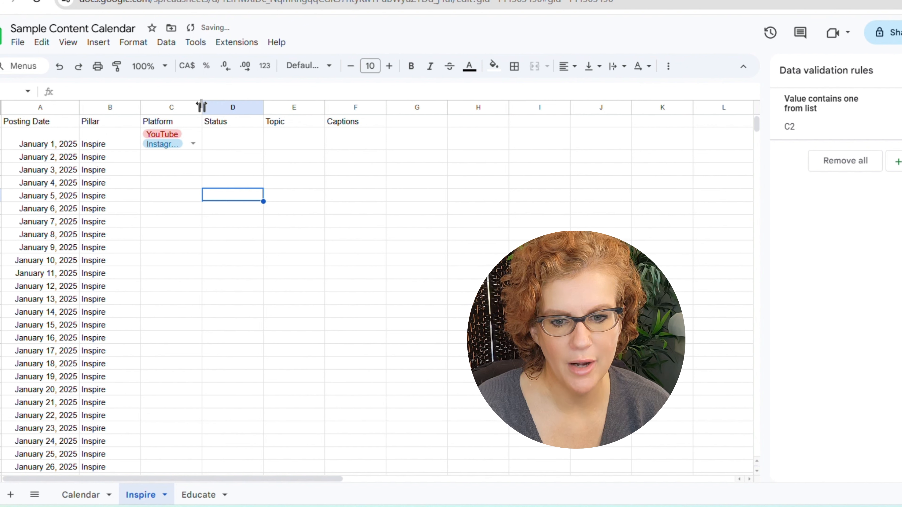
{"action": "left_click_drag", "start_coordinate": [201, 105], "coordinate": [205, 106]}
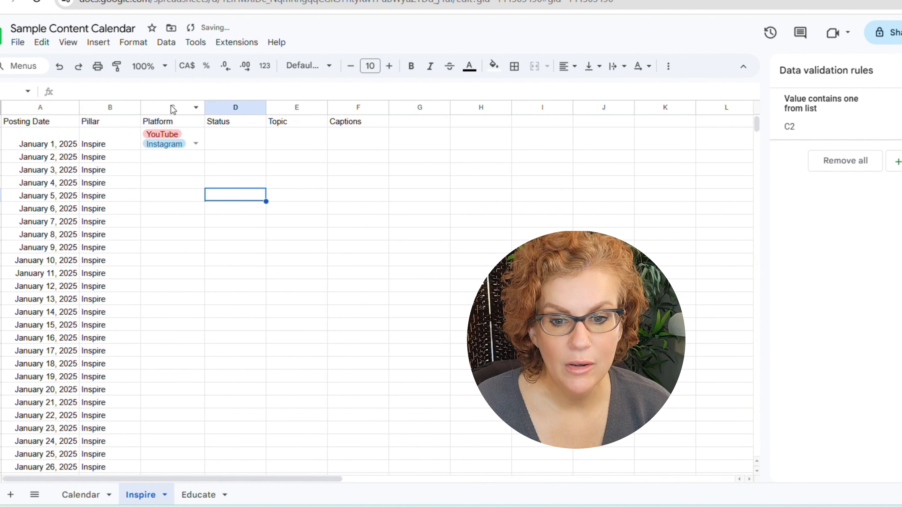
{"action": "double_click", "coordinate": [141, 107]}
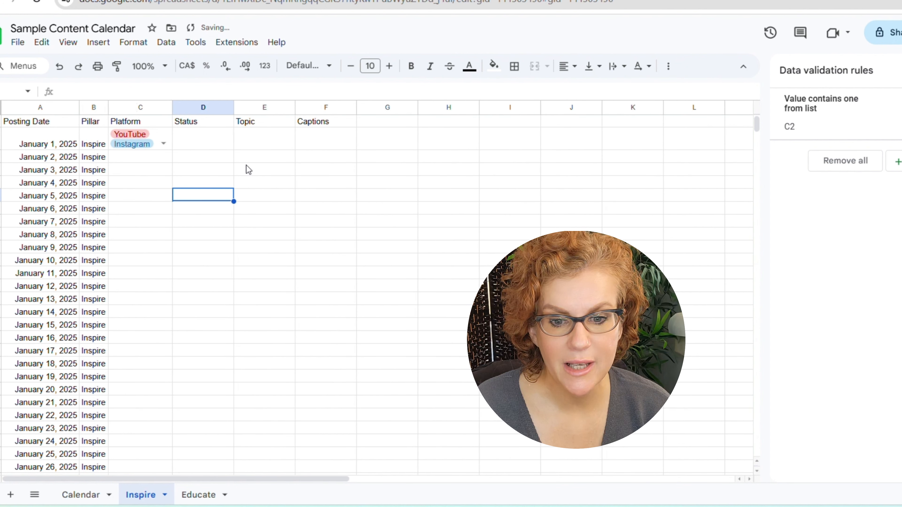
Fill the C2 dropdown with its YouTube and Instagram selections down the Platform column to C367
{"action": "left_click", "coordinate": [170, 138]}
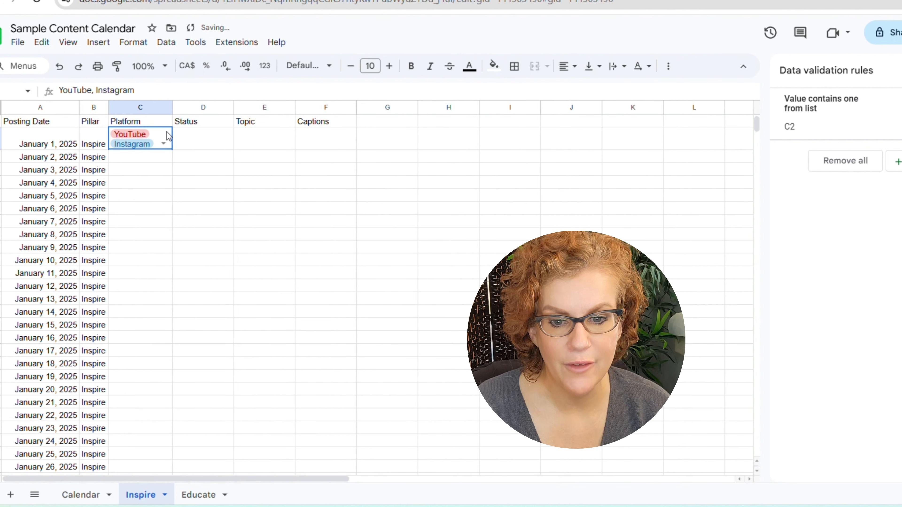
{"action": "double_click", "coordinate": [172, 149]}
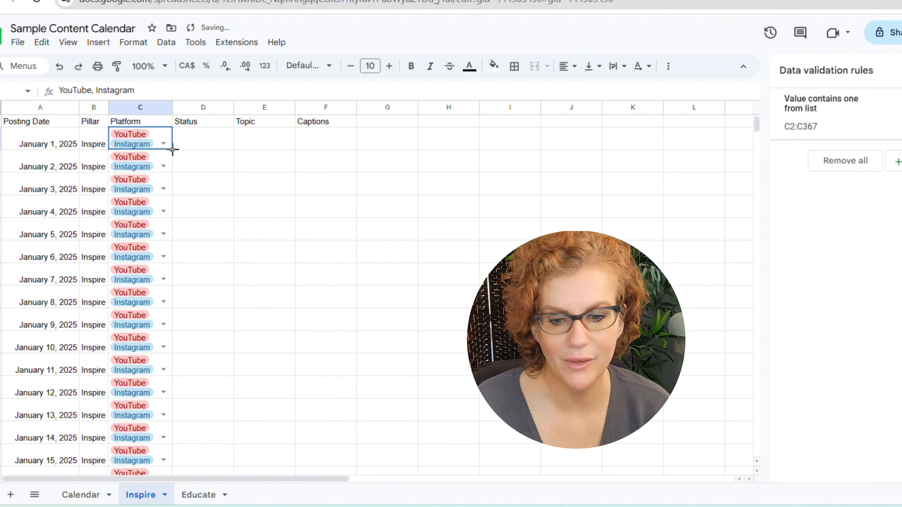
{"action": "left_click", "coordinate": [233, 199]}
{"action": "scroll", "coordinate": [232, 200], "scroll_direction": "down", "scroll_amount": 15}
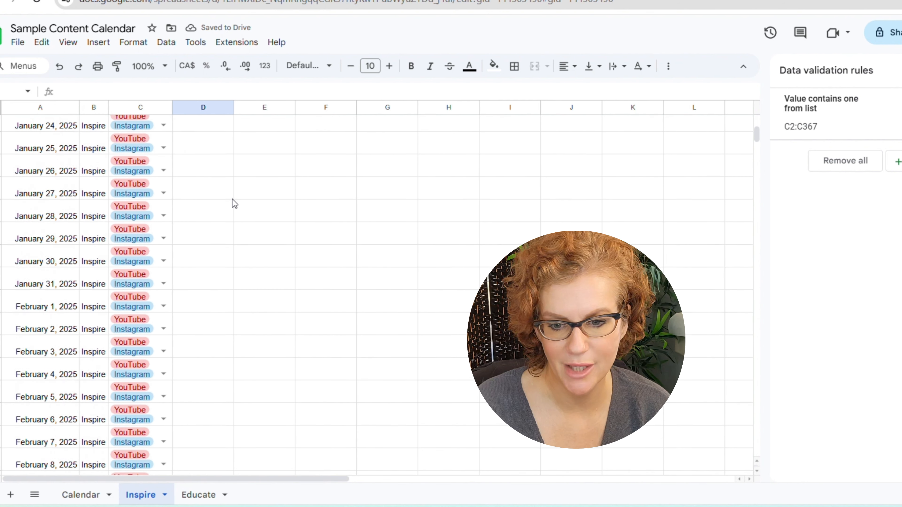
Insert a dropdown in the first Status cell, D2, of the Inspire sheet
{"action": "scroll", "coordinate": [233, 200], "scroll_direction": "down", "scroll_amount": 6}
{"action": "scroll", "coordinate": [232, 200], "scroll_direction": "up", "scroll_amount": 19}
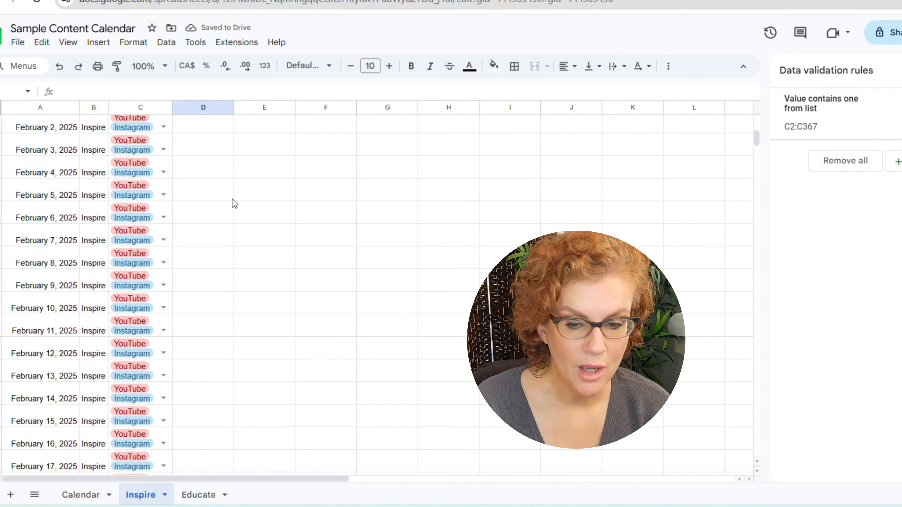
{"action": "scroll", "coordinate": [233, 199], "scroll_direction": "up", "scroll_amount": 3}
{"action": "left_click", "coordinate": [203, 137]}
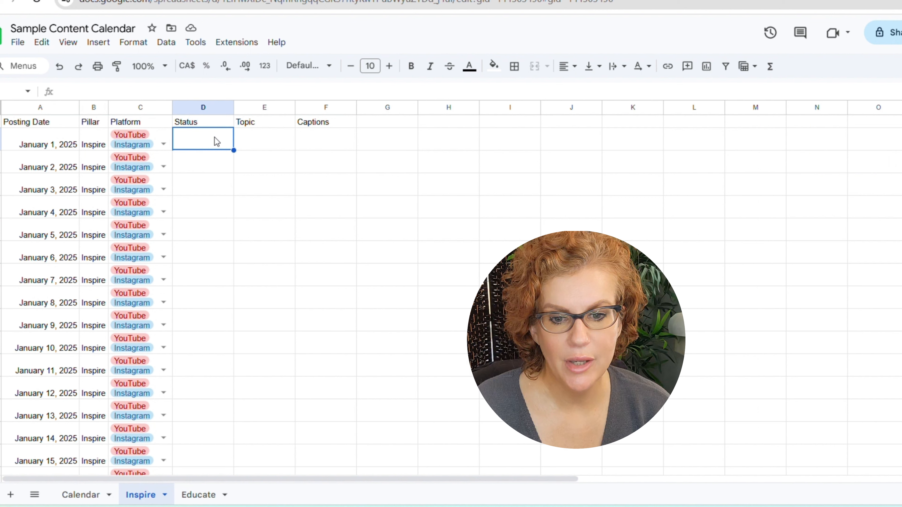
{"action": "type", "text": "@dro"}
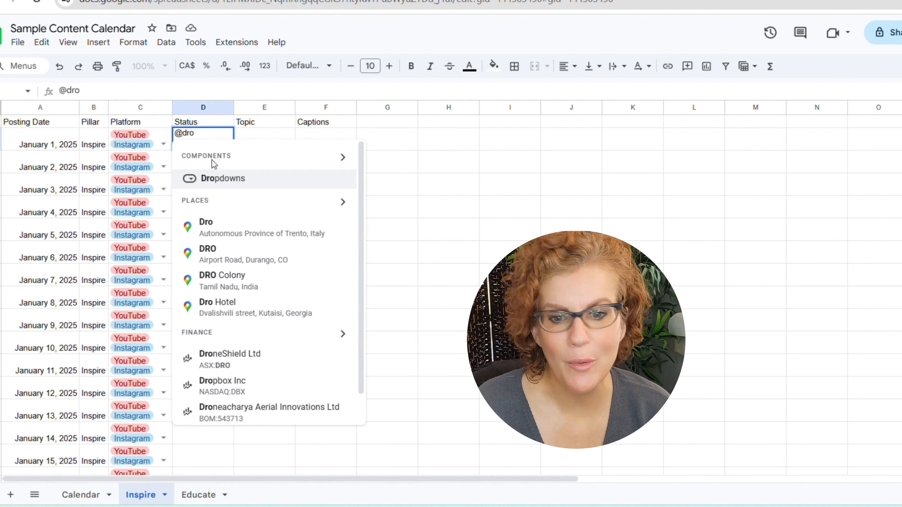
{"action": "left_click", "coordinate": [213, 179]}
{"action": "left_click", "coordinate": [215, 179]}
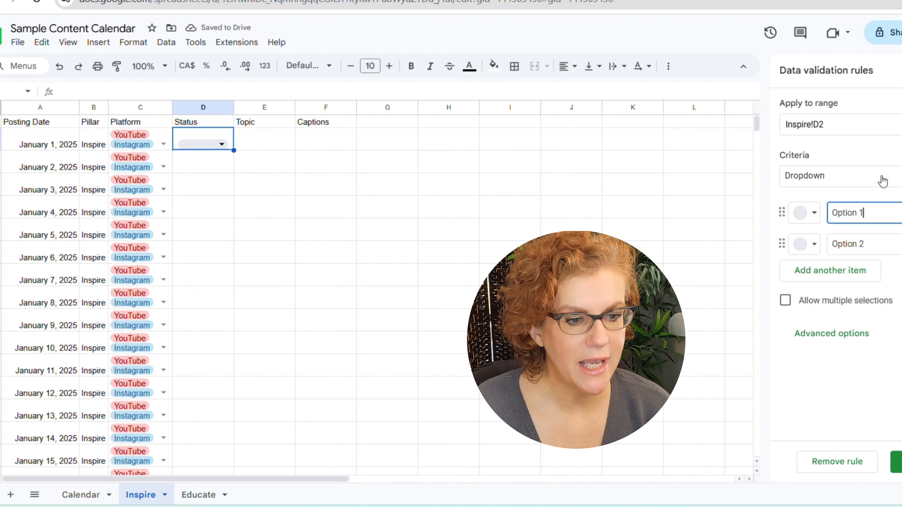
Define the Status dropdown's options as Planned, Pending and Posted
{"action": "left_click_drag", "start_coordinate": [864, 213], "coordinate": [827, 214]}
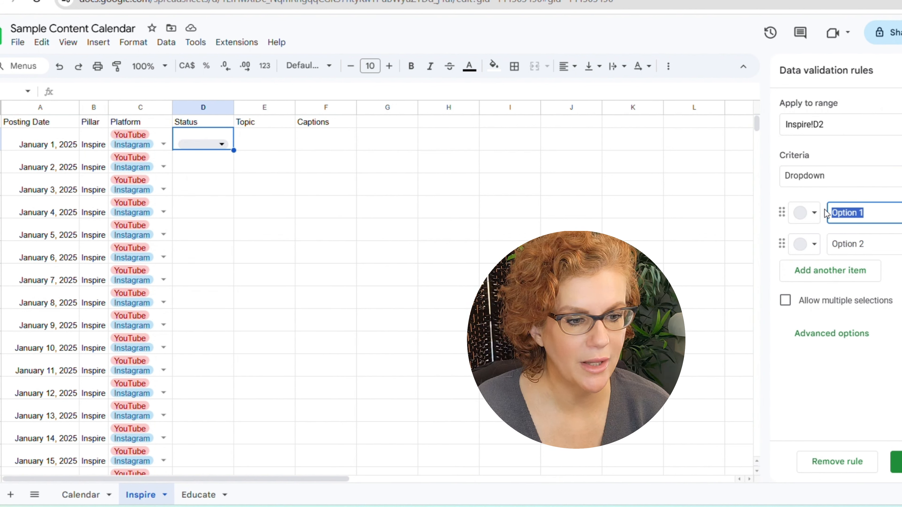
{"action": "type", "text": "Planned"}
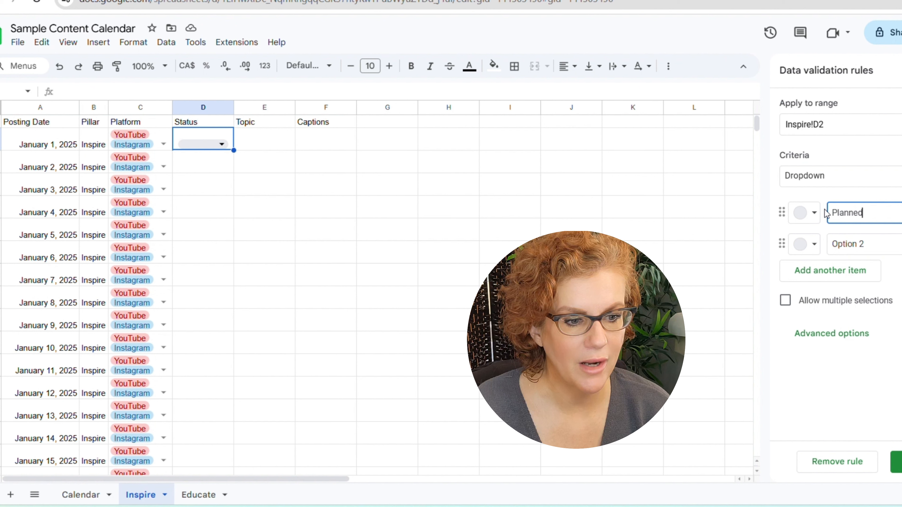
{"action": "left_click_drag", "start_coordinate": [866, 248], "coordinate": [826, 252]}
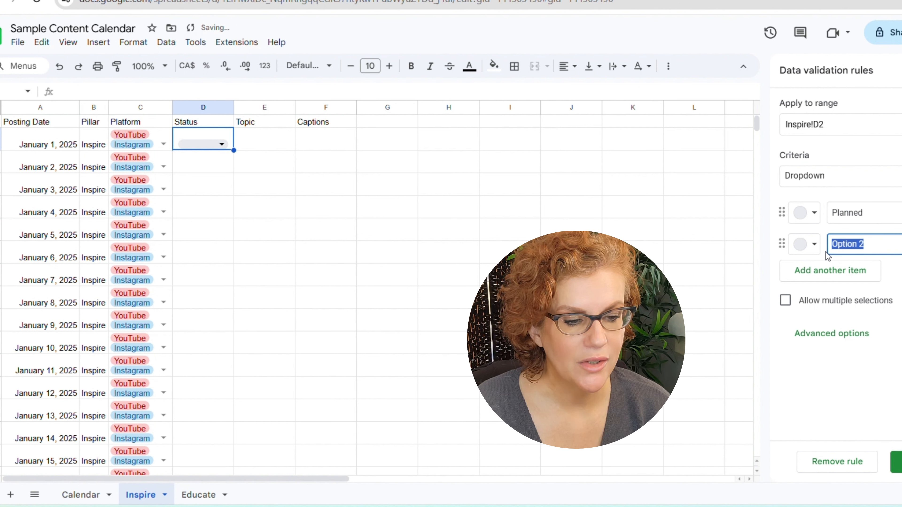
{"action": "type", "text": "Pending"}
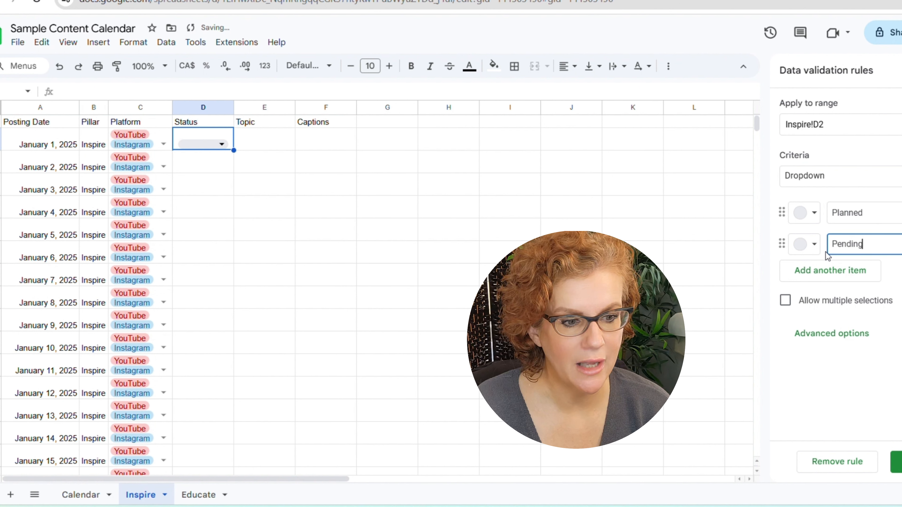
{"action": "left_click", "coordinate": [830, 275]}
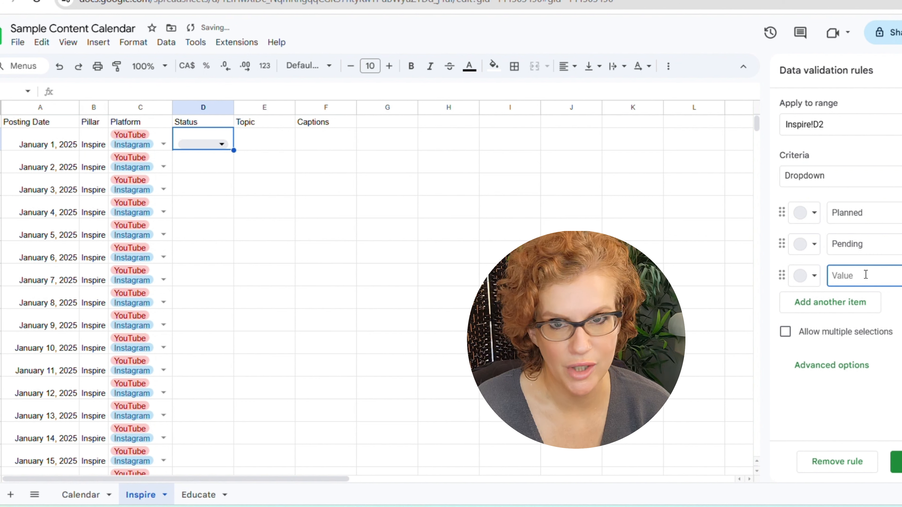
{"action": "type", "text": "Posted"}
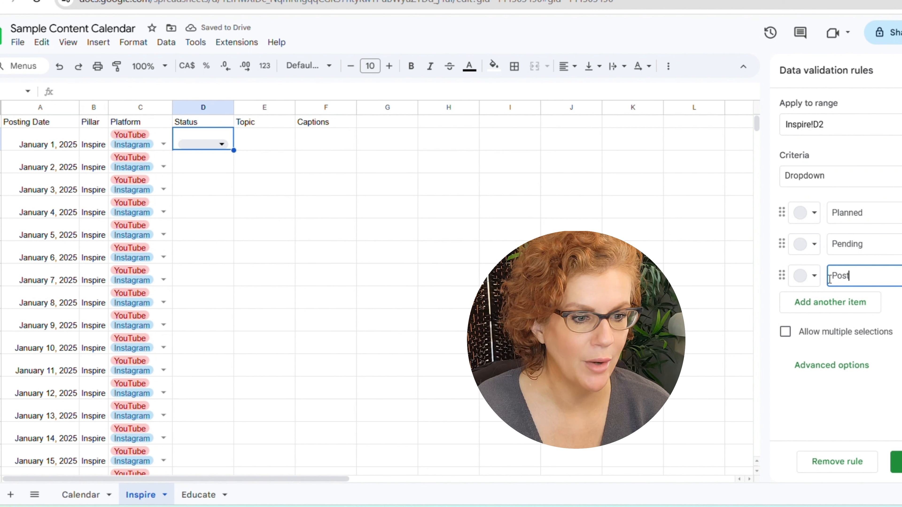
Colour the options light green for Posted, light yellow for Pending and light red for Planned, and save the dropdown rule
{"action": "left_click", "coordinate": [813, 276]}
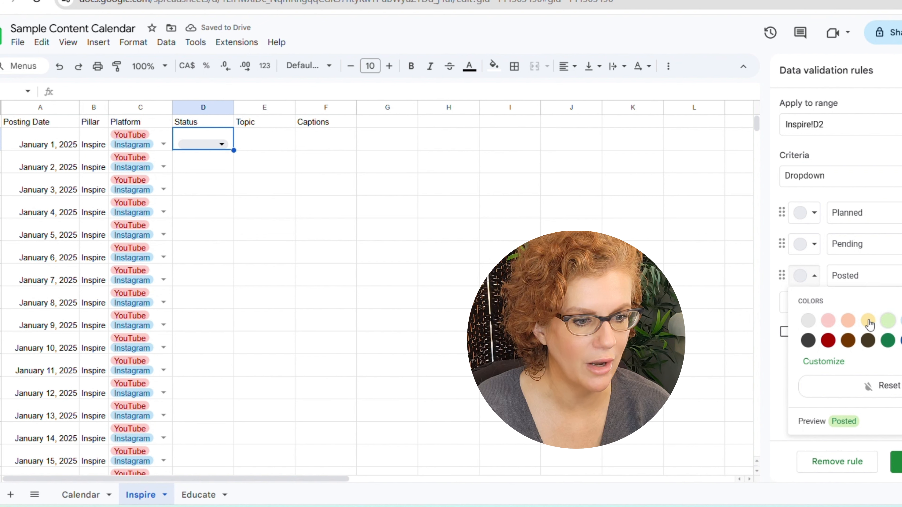
{"action": "left_click", "coordinate": [813, 244]}
{"action": "left_click", "coordinate": [868, 290]}
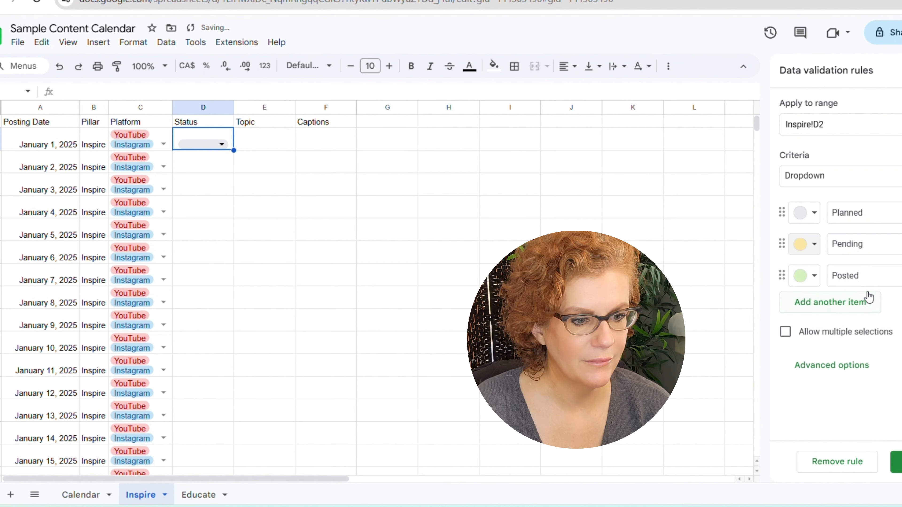
{"action": "left_click", "coordinate": [814, 214]}
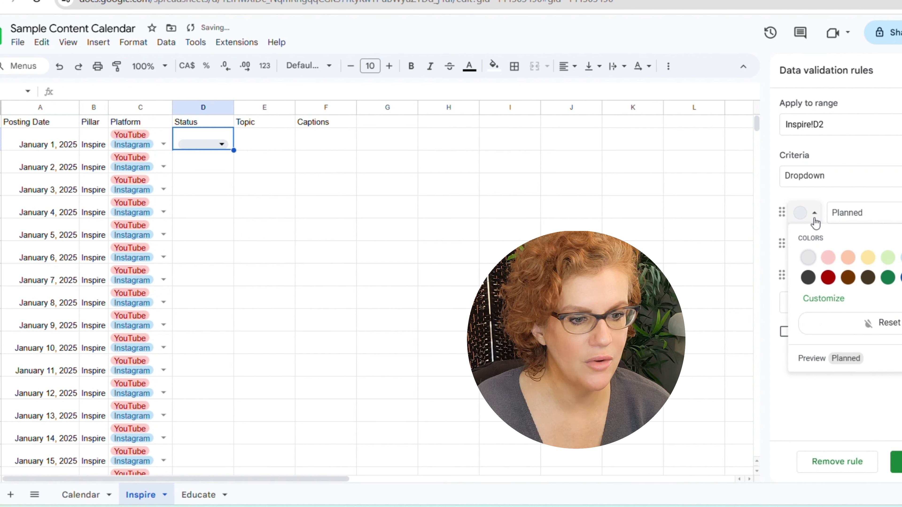
{"action": "left_click", "coordinate": [829, 257]}
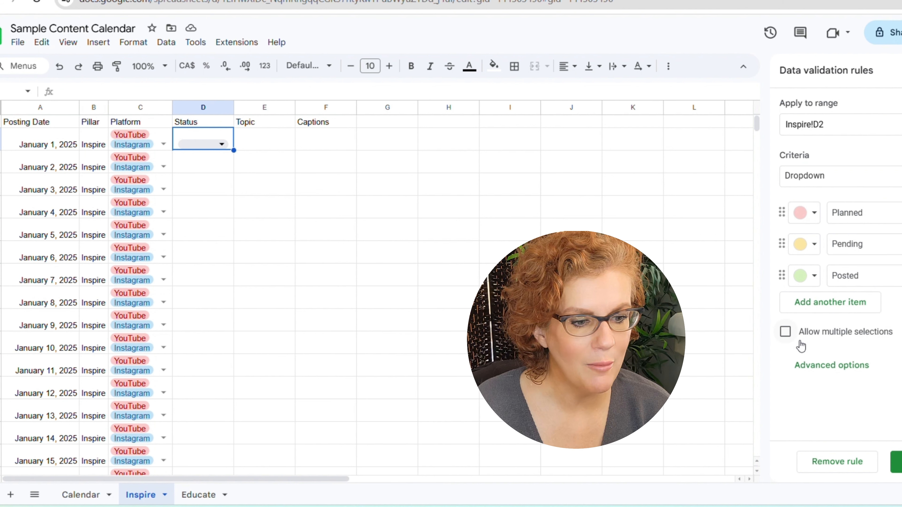
{"action": "left_click", "coordinate": [896, 461]}
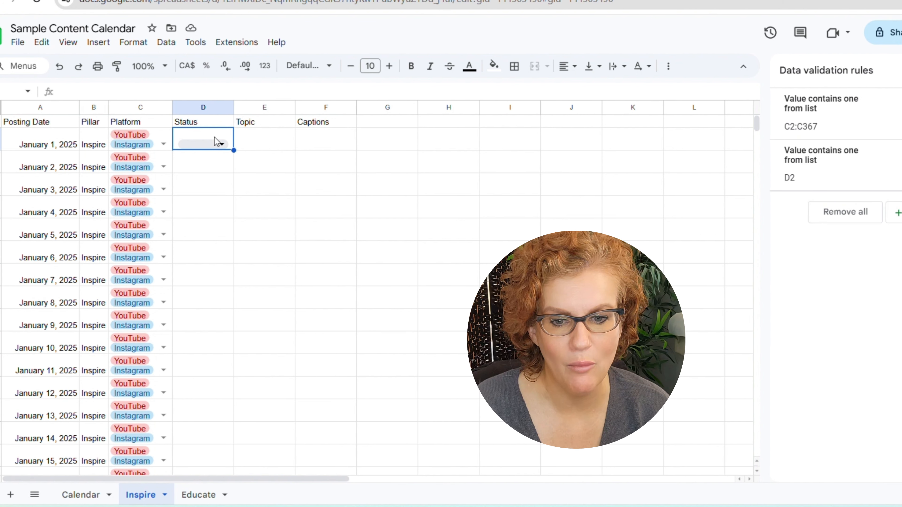
Set the January 1 status to Pending and copy its dropdown to the January 2 row
{"action": "left_click", "coordinate": [221, 144]}
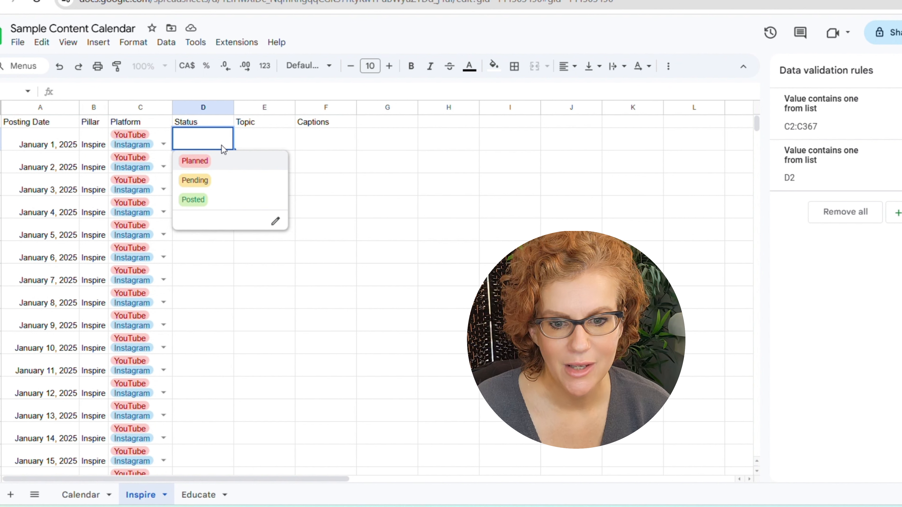
{"action": "left_click", "coordinate": [206, 183]}
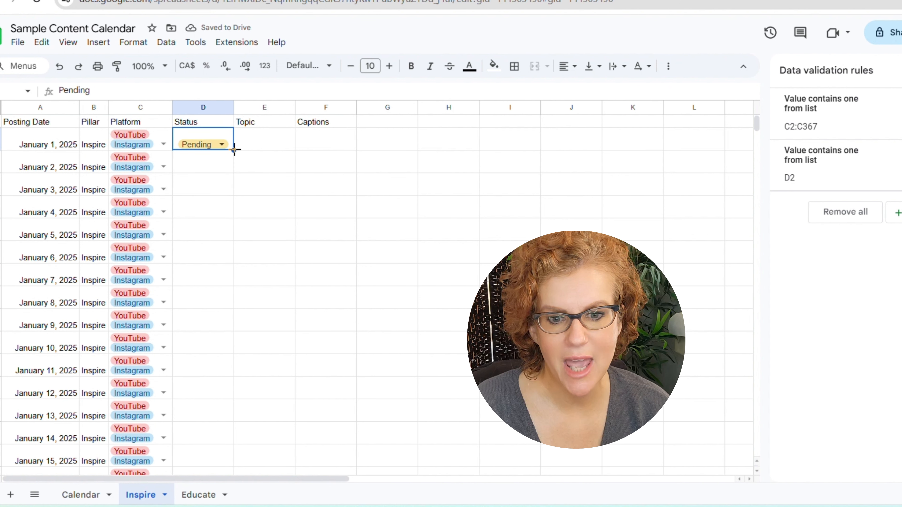
{"action": "left_click_drag", "start_coordinate": [234, 149], "coordinate": [225, 168]}
Set the January 2 status to Planned and fill it down the rest of the Status column
{"action": "double_click", "coordinate": [225, 168]}
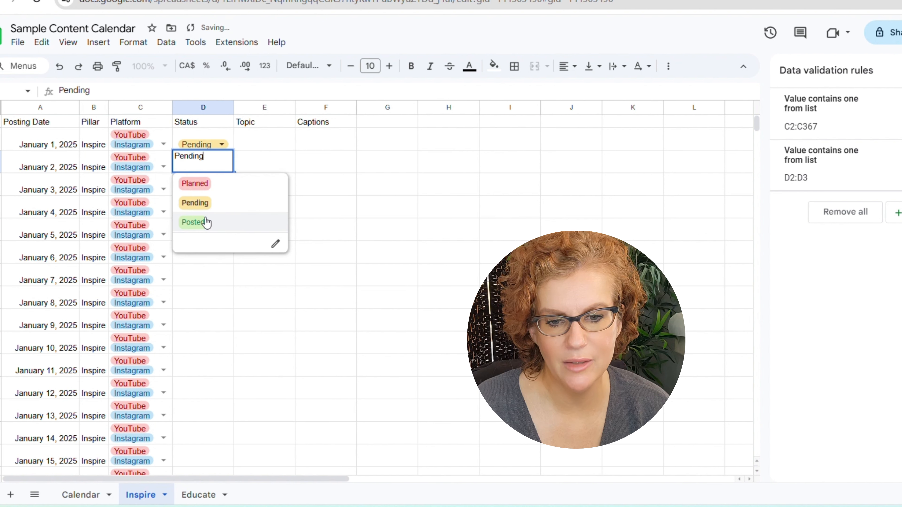
{"action": "left_click", "coordinate": [194, 183]}
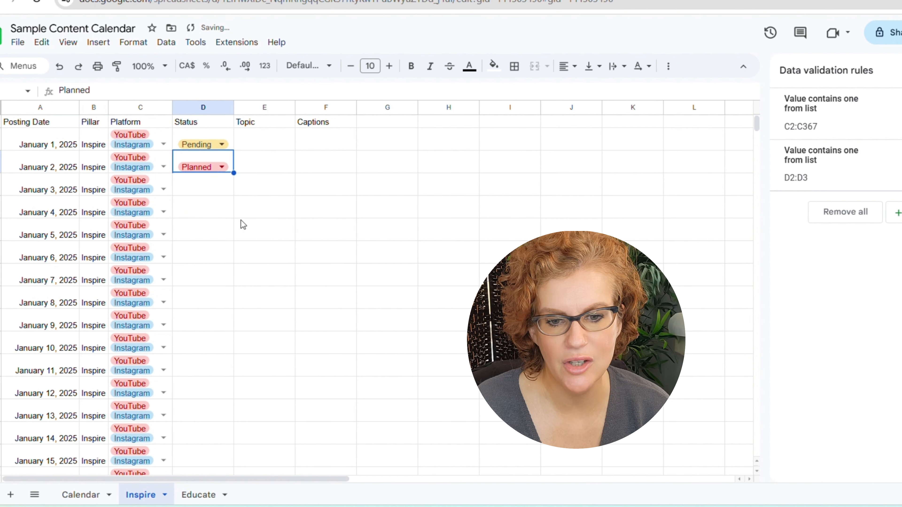
{"action": "double_click", "coordinate": [233, 172]}
{"action": "left_click", "coordinate": [279, 186]}
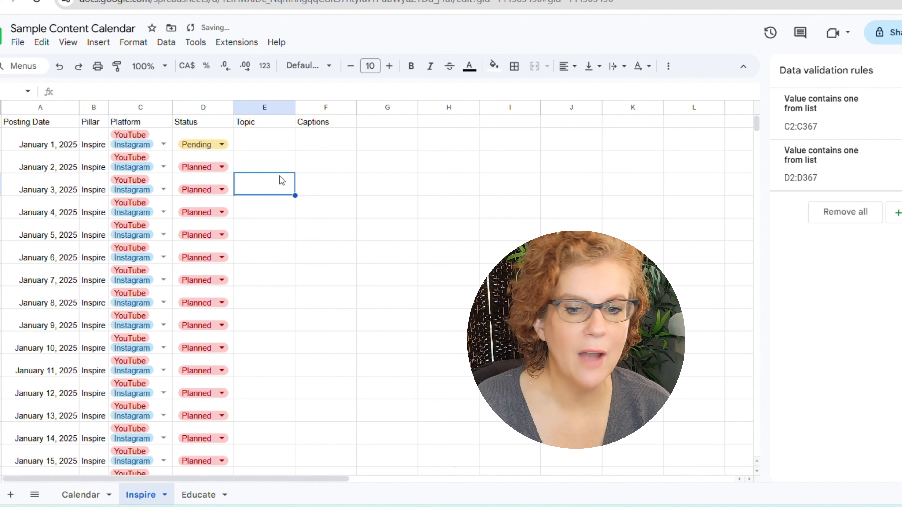
Make the header row from Posting Date to Captions bold
{"action": "left_click", "coordinate": [274, 137]}
{"action": "left_click", "coordinate": [320, 141]}
{"action": "left_click_drag", "start_coordinate": [42, 123], "coordinate": [328, 124]}
{"action": "key", "text": "ctrl+b"}
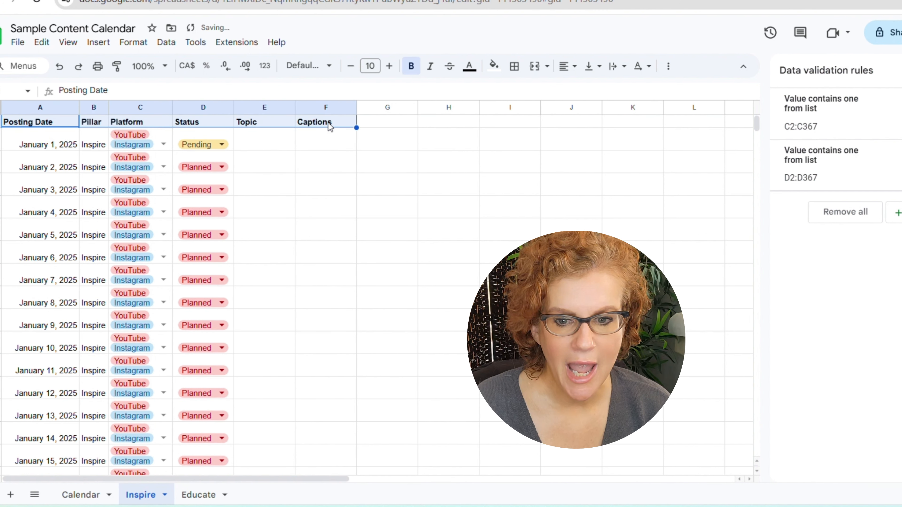
{"action": "left_click", "coordinate": [315, 158]}
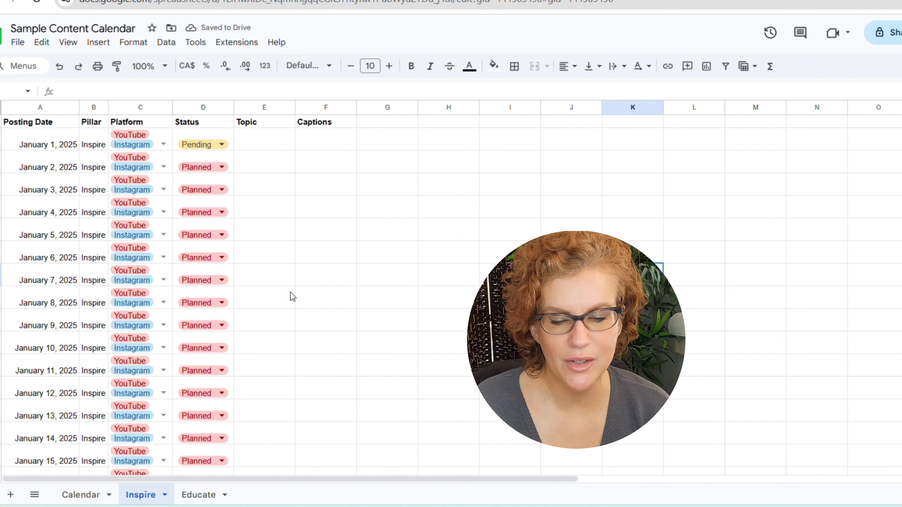
{"action": "left_click", "coordinate": [279, 295]}
Convert the Inspire sheet's calendar data, including its headers, to a table
{"action": "left_click", "coordinate": [308, 125]}
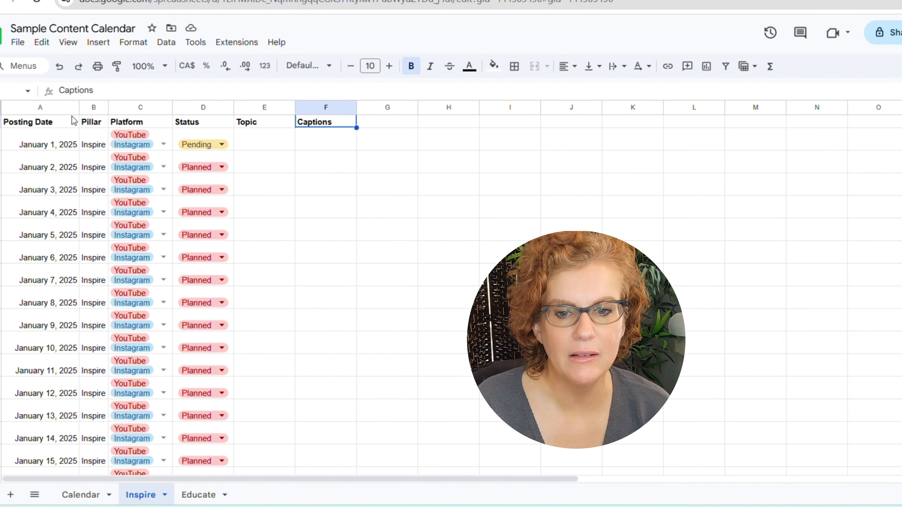
{"action": "left_click", "coordinate": [49, 122]}
{"action": "left_click", "coordinate": [132, 42]}
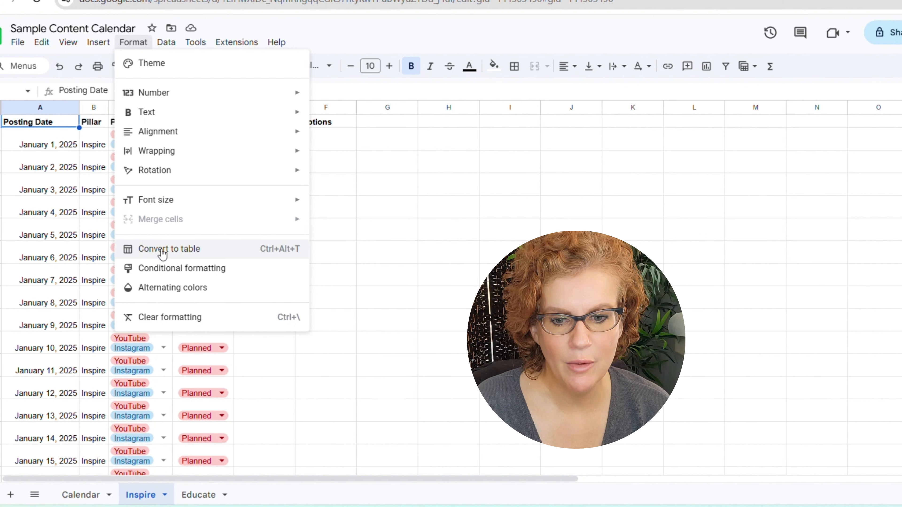
{"action": "left_click", "coordinate": [248, 250]}
{"action": "left_click", "coordinate": [449, 265]}
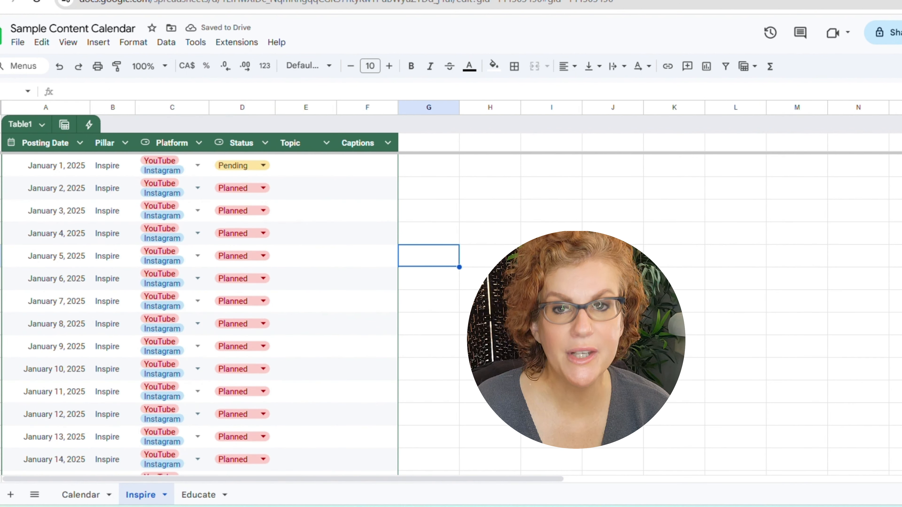
On the Educate sheet, add a validation rule to A2 that requires a valid date and rejects invalid input
{"action": "left_click", "coordinate": [198, 496]}
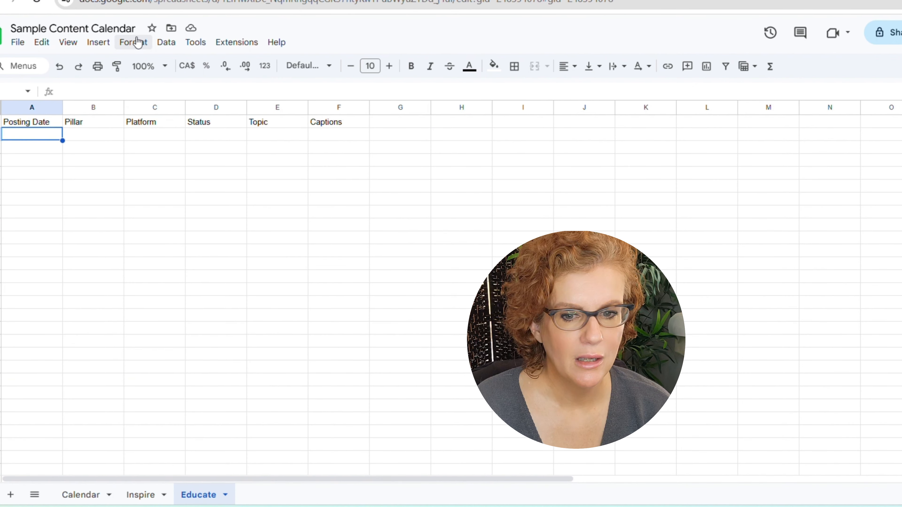
{"action": "left_click", "coordinate": [162, 44]}
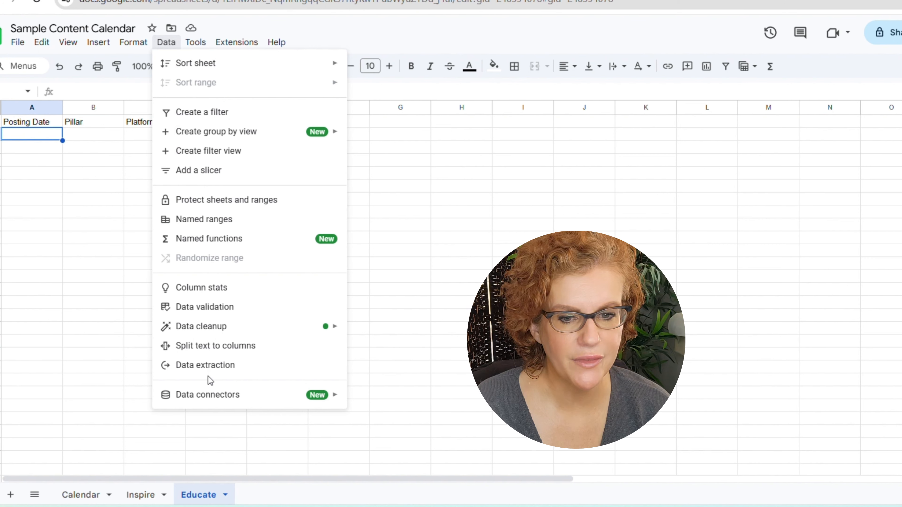
{"action": "left_click", "coordinate": [225, 308]}
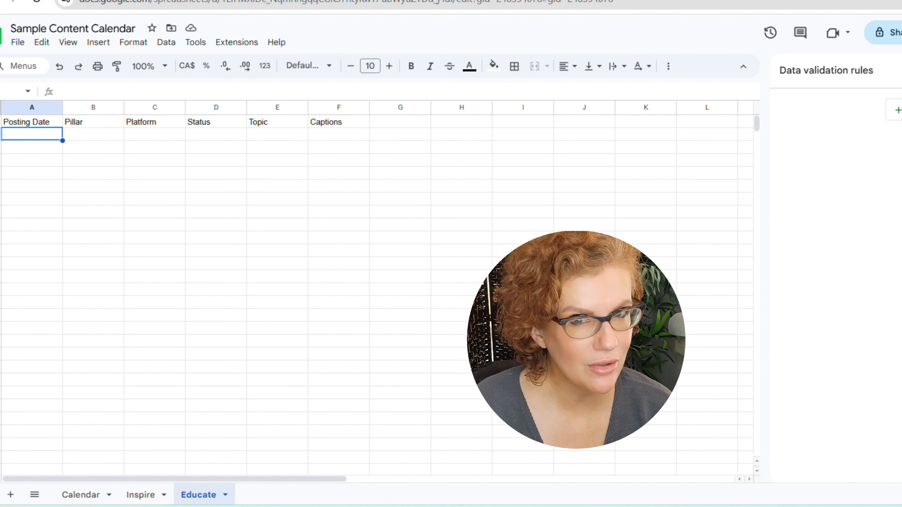
{"action": "left_click", "coordinate": [896, 110]}
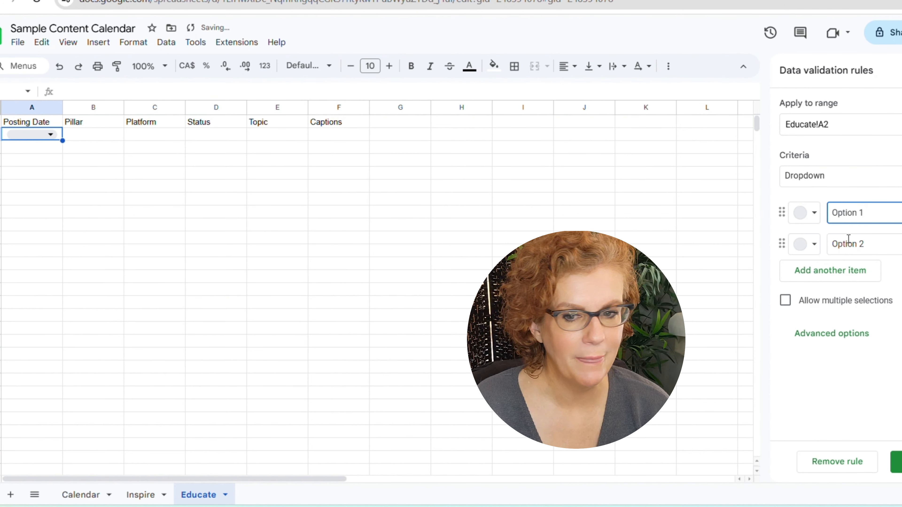
{"action": "left_click", "coordinate": [841, 176]}
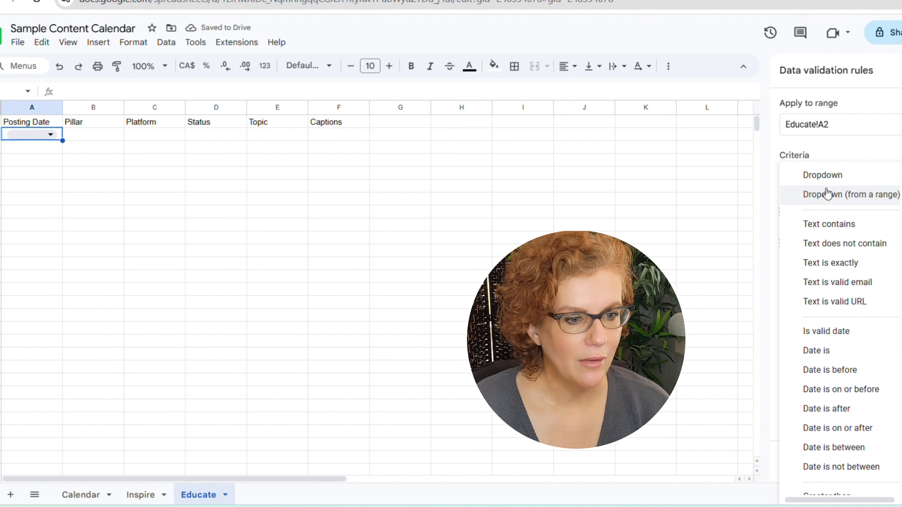
{"action": "left_click", "coordinate": [834, 330]}
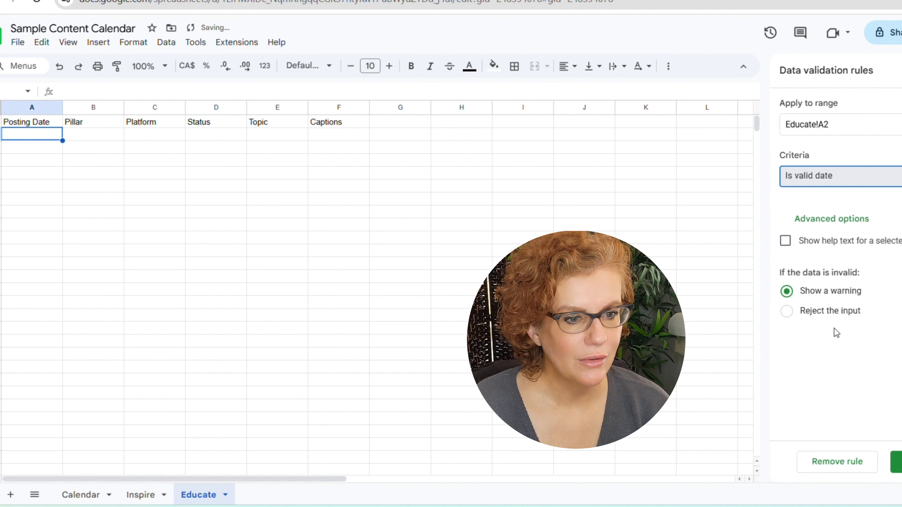
{"action": "left_click", "coordinate": [827, 311]}
{"action": "left_click", "coordinate": [897, 462]}
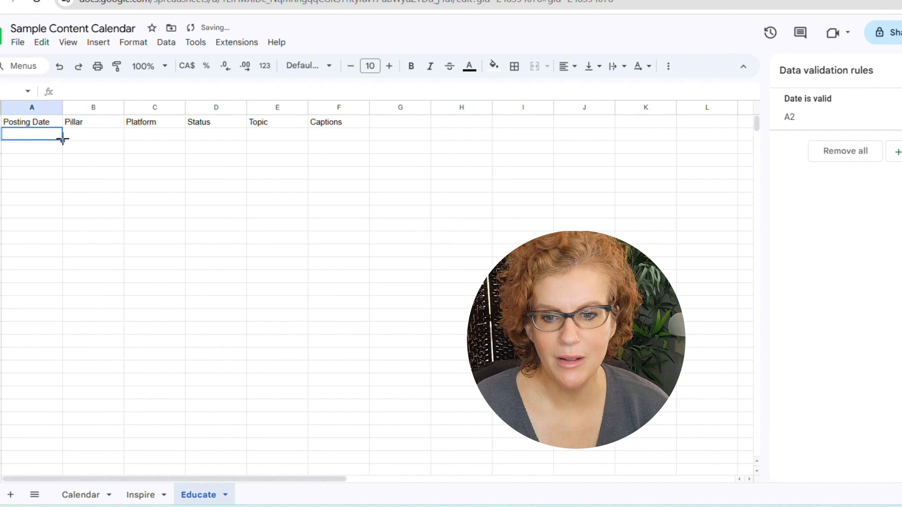
Choose January 8, 2025 as the first posting date in A2 of the Educate sheet
{"action": "double_click", "coordinate": [50, 135]}
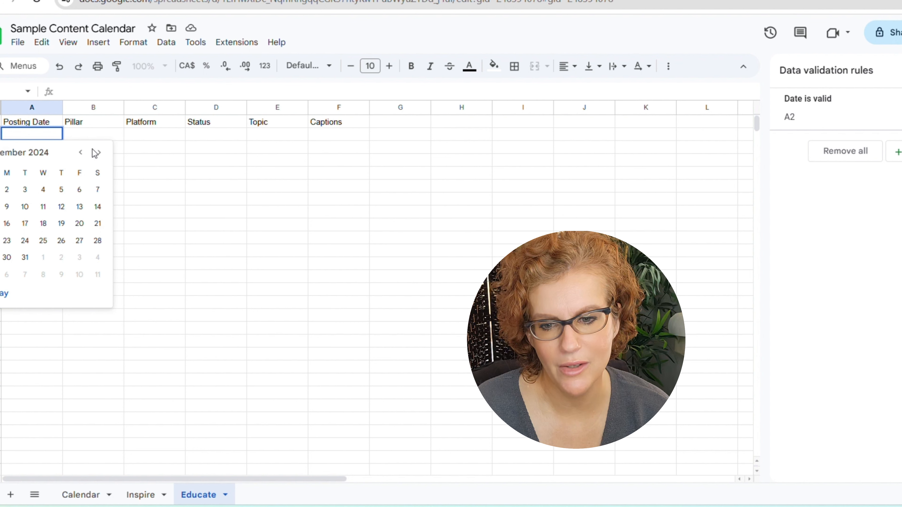
{"action": "left_click", "coordinate": [99, 153]}
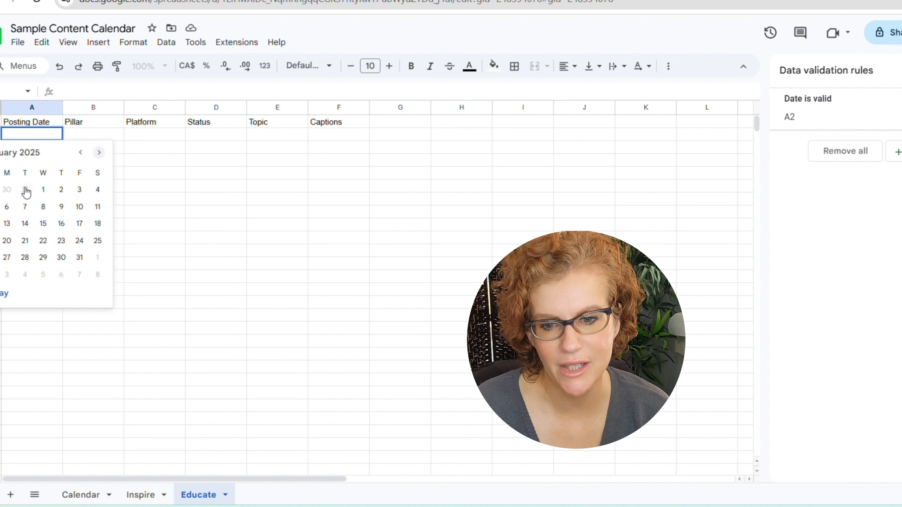
{"action": "left_click", "coordinate": [43, 207]}
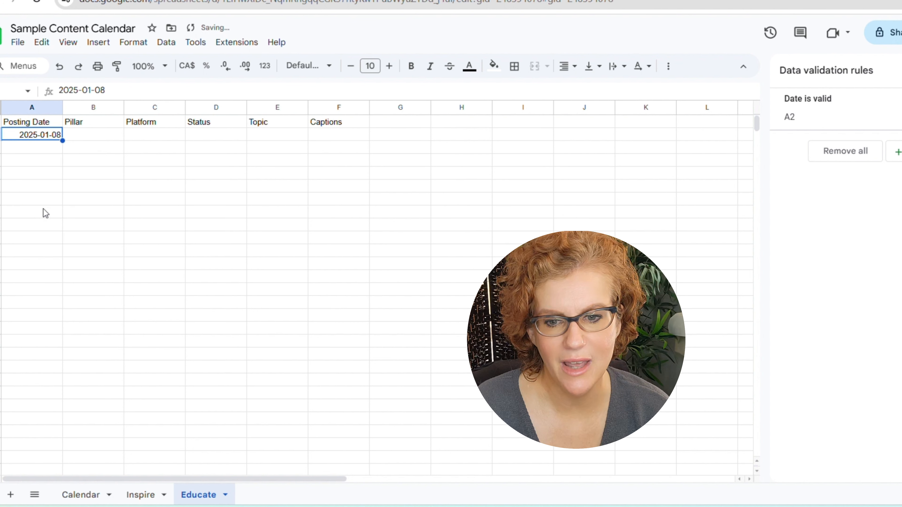
Format the A2 posting date with abbreviated weekday, month, day and year, and widen the Posting Date column to fit it
{"action": "left_click", "coordinate": [124, 44]}
{"action": "mouse_move", "coordinate": [145, 91]}
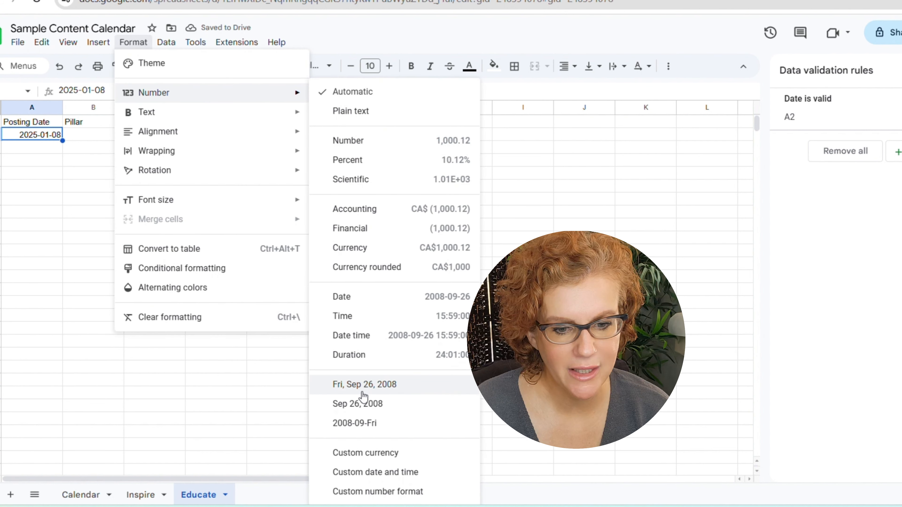
{"action": "left_click", "coordinate": [358, 385]}
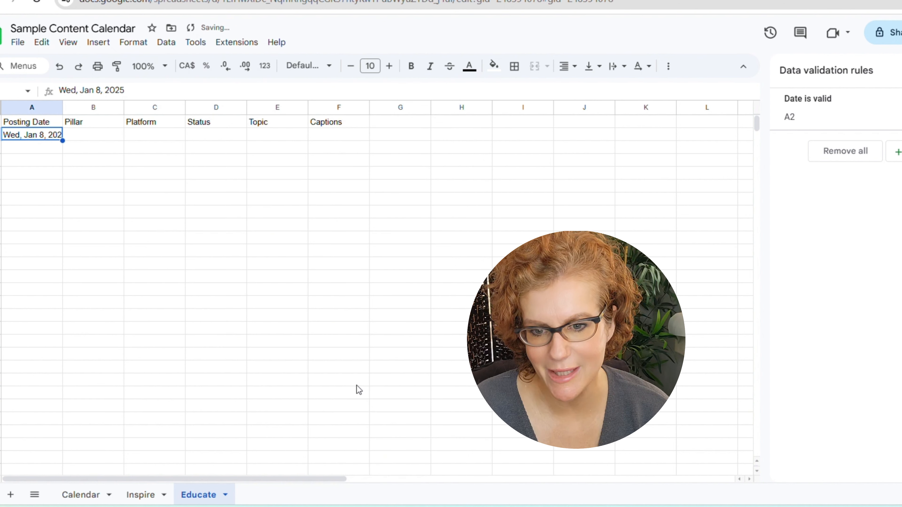
{"action": "left_click_drag", "start_coordinate": [62, 106], "coordinate": [74, 106]}
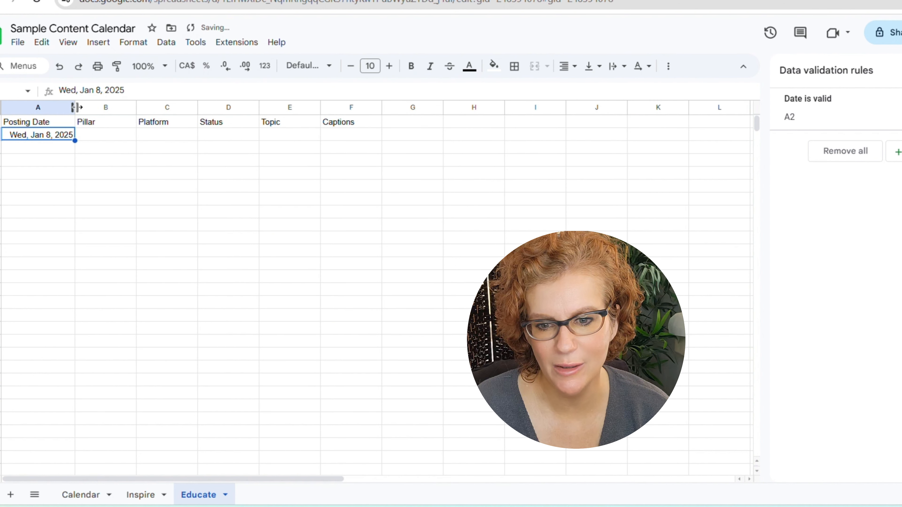
Enter the formula =A2+7 in A3 to give the following week's posting date
{"action": "left_click", "coordinate": [42, 151]}
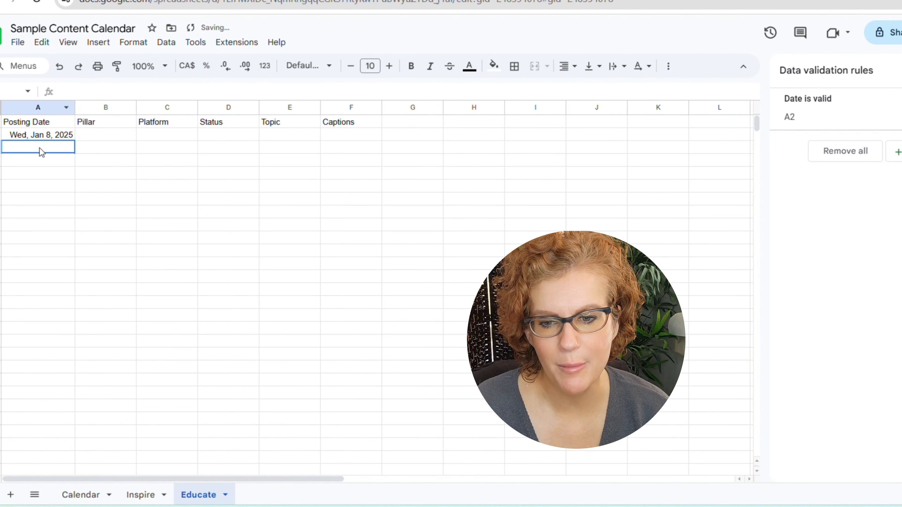
{"action": "type", "text": "="}
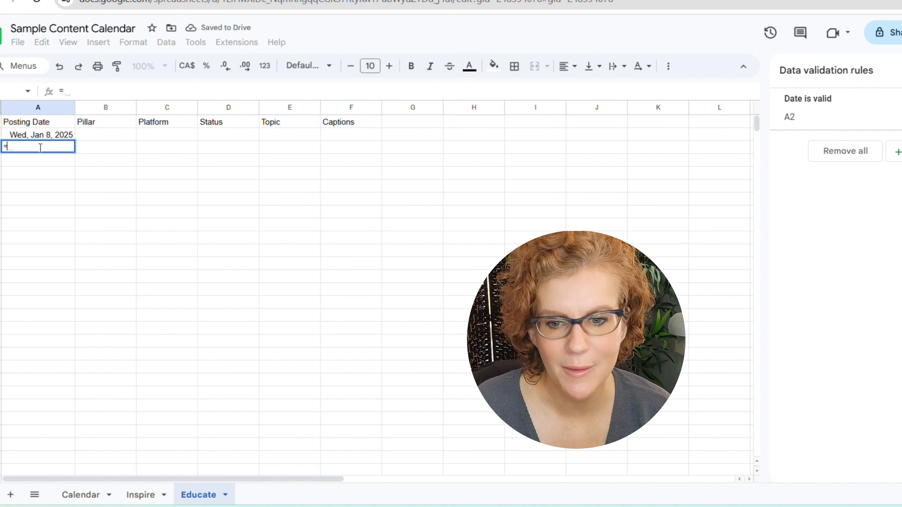
{"action": "left_click", "coordinate": [39, 134]}
{"action": "type", "text": "+7"}
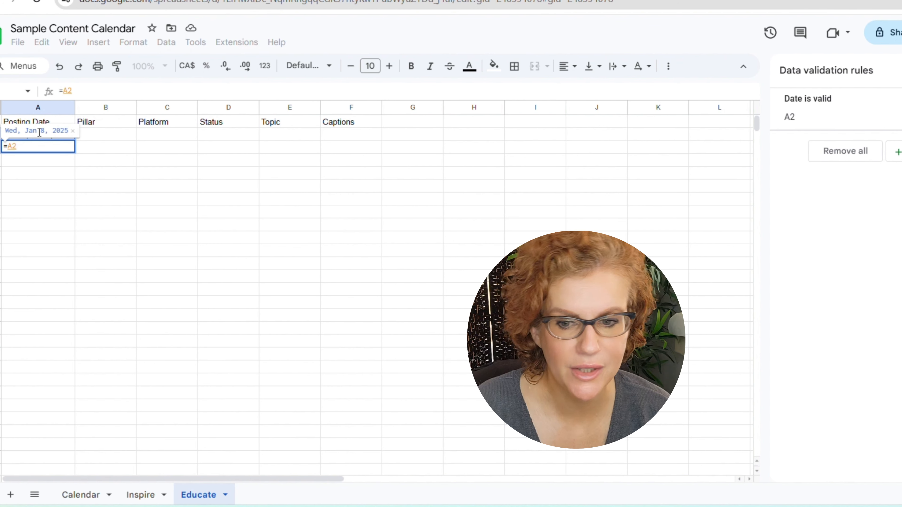
{"action": "key", "text": "Return"}
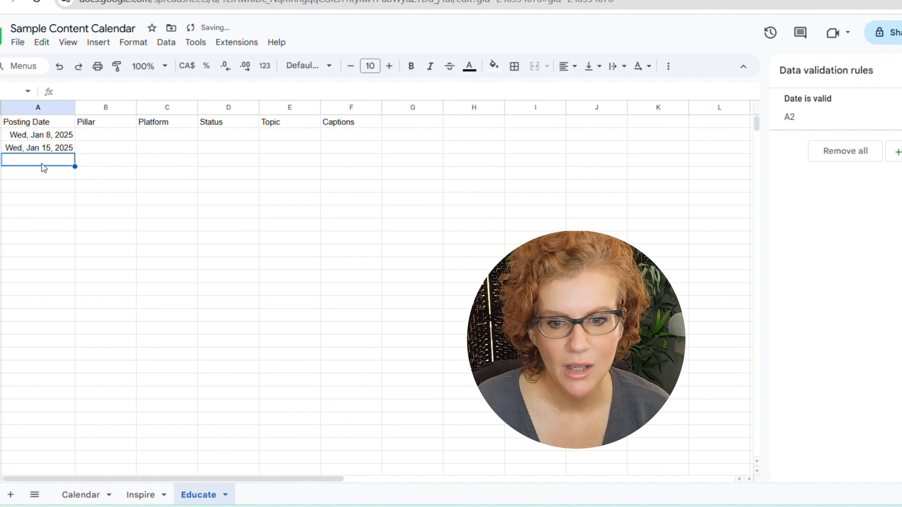
Fill the weekly date formula from A3 down to A55, ending at January 14, 2026
{"action": "left_click", "coordinate": [56, 151]}
{"action": "left_click_drag", "start_coordinate": [75, 152], "coordinate": [54, 359]}
{"action": "scroll", "coordinate": [103, 306], "scroll_direction": "down", "scroll_amount": 2}
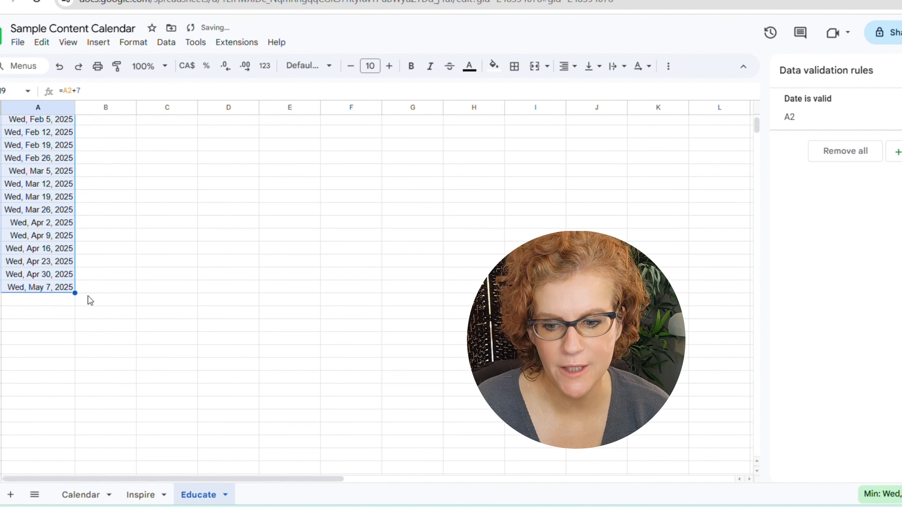
{"action": "left_click_drag", "start_coordinate": [74, 294], "coordinate": [57, 433]}
{"action": "scroll", "coordinate": [111, 381], "scroll_direction": "down", "scroll_amount": 2}
{"action": "scroll", "coordinate": [112, 382], "scroll_direction": "down", "scroll_amount": 2}
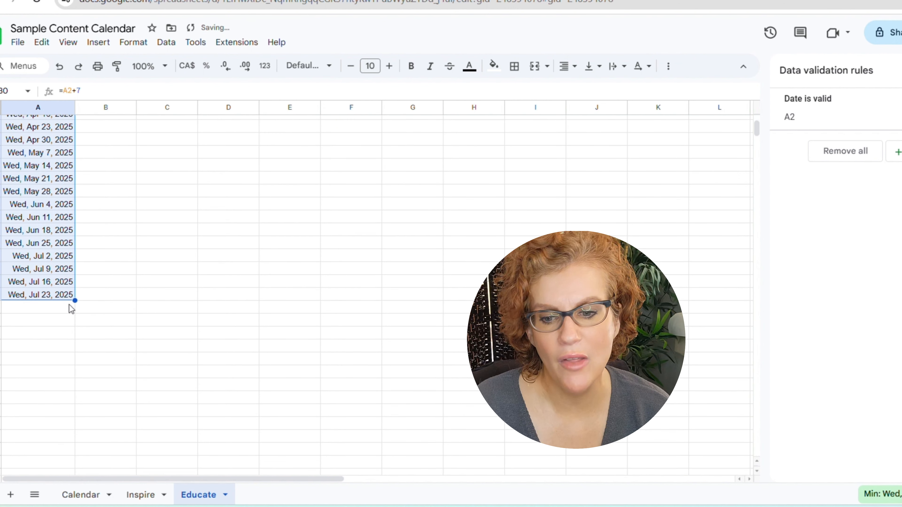
{"action": "left_click_drag", "start_coordinate": [74, 301], "coordinate": [59, 459]}
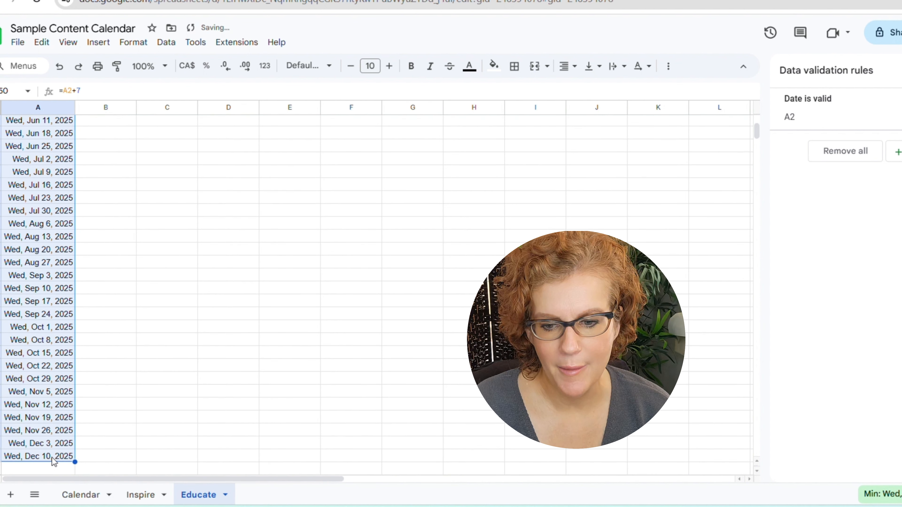
{"action": "scroll", "coordinate": [120, 440], "scroll_direction": "down", "scroll_amount": 4}
{"action": "left_click_drag", "start_coordinate": [75, 327], "coordinate": [64, 386]}
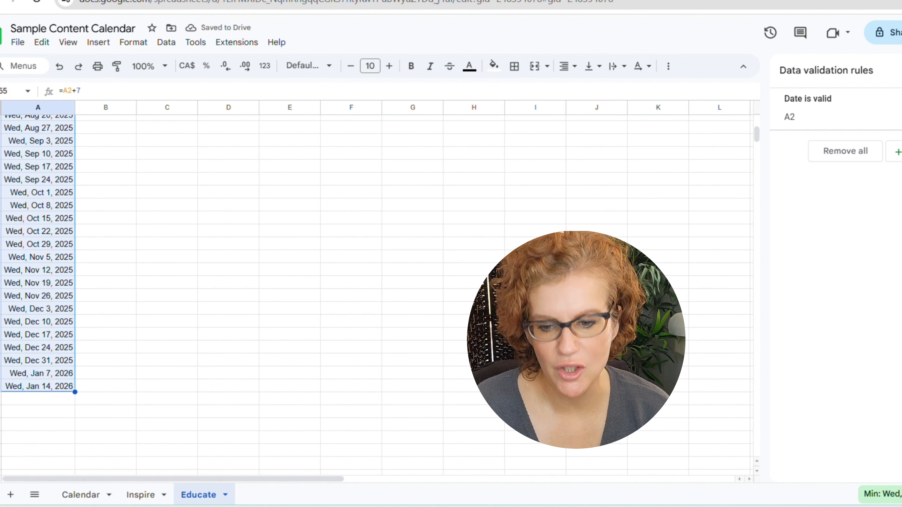
{"action": "left_click", "coordinate": [1, 373]}
{"action": "left_click", "coordinate": [36, 390]}
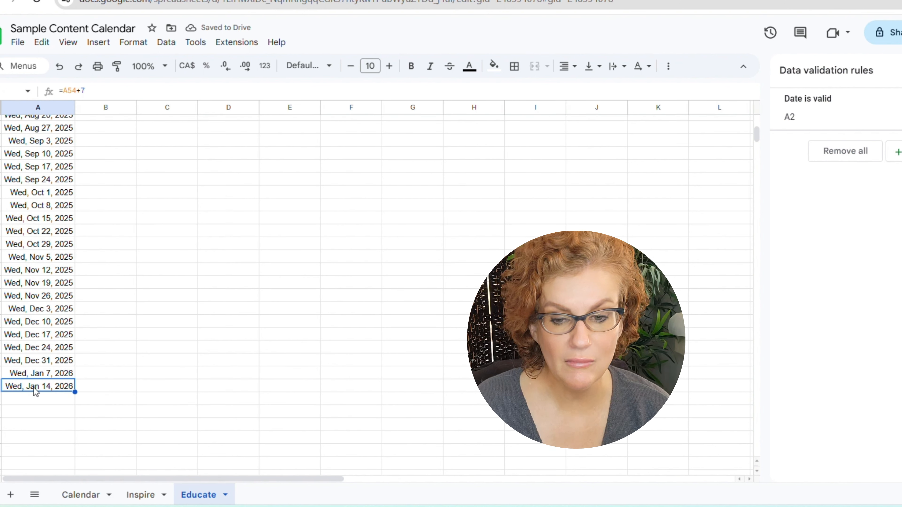
Enter Inspire as the pillar for the January 8 posting date in B2
{"action": "scroll", "coordinate": [170, 315], "scroll_direction": "up", "scroll_amount": 15}
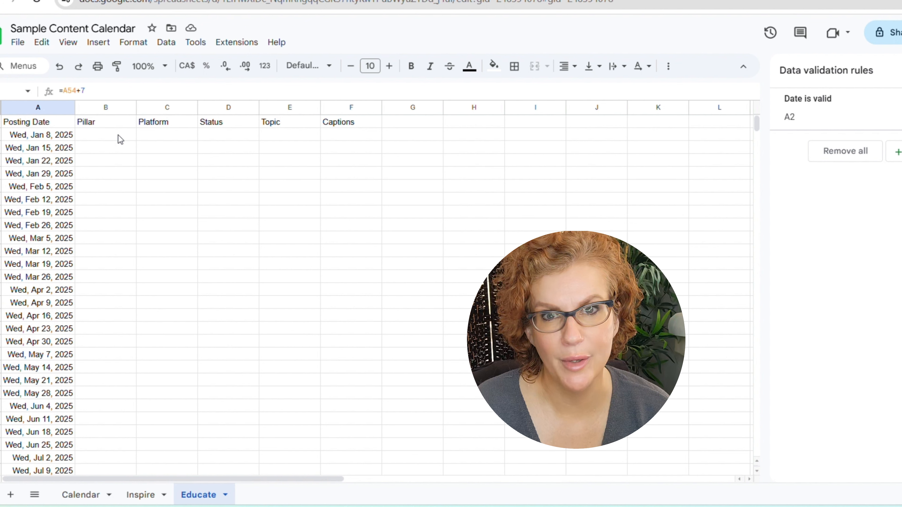
{"action": "left_click", "coordinate": [119, 136]}
{"action": "type", "text": "Ins"}
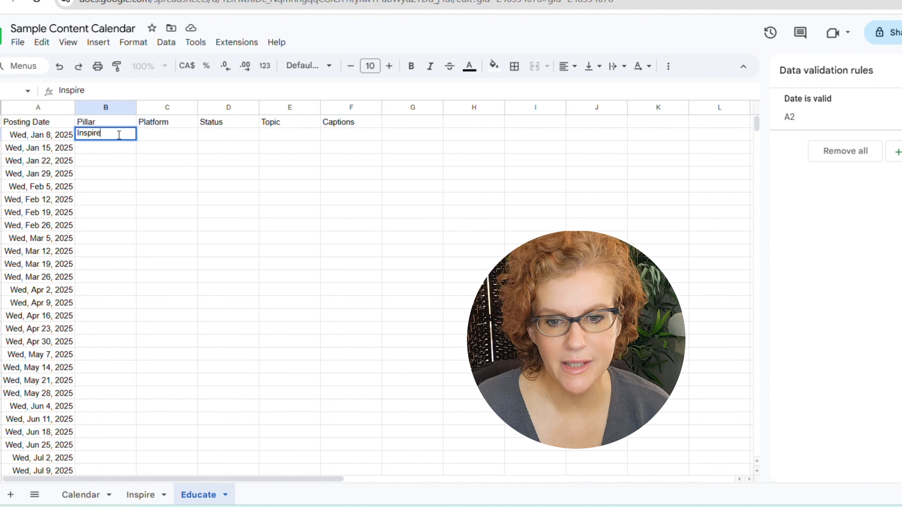
{"action": "type", "text": "pire"}
{"action": "key", "text": "Return"}
{"action": "key", "text": "Right"}
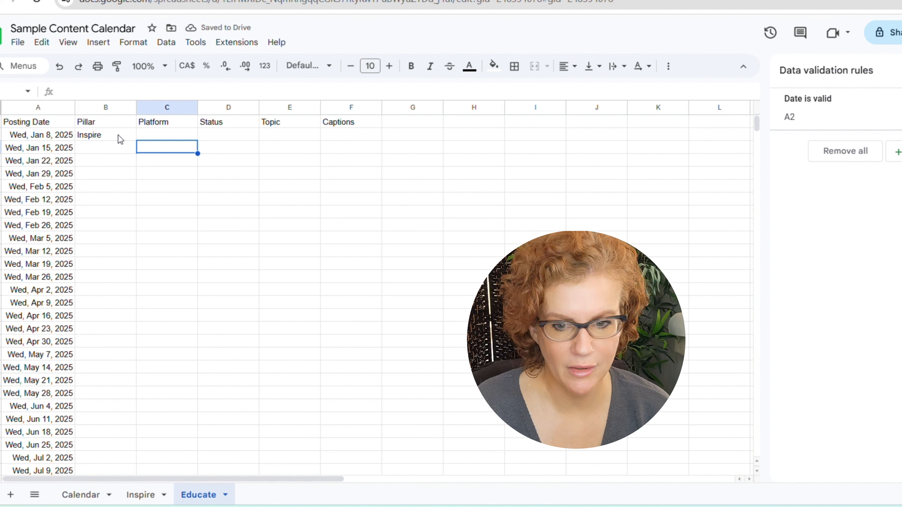
Copy the Pending status dropdown from the Inspire sheet's January 1 row into D2 of the Educate sheet
{"action": "left_click", "coordinate": [229, 134]}
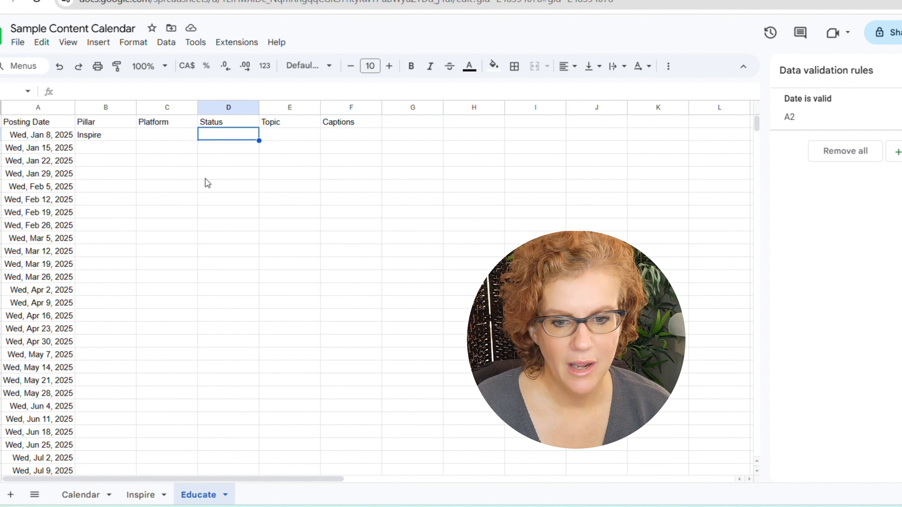
{"action": "left_click", "coordinate": [141, 495]}
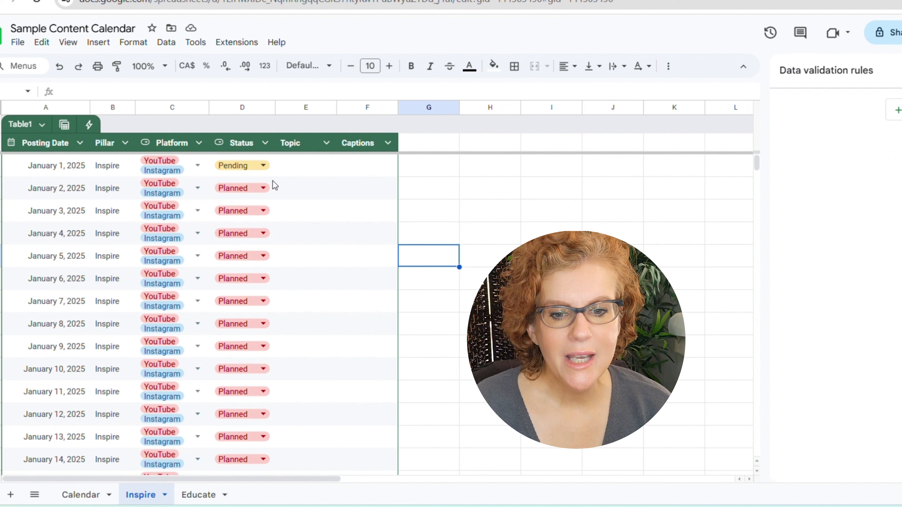
{"action": "left_click", "coordinate": [251, 163]}
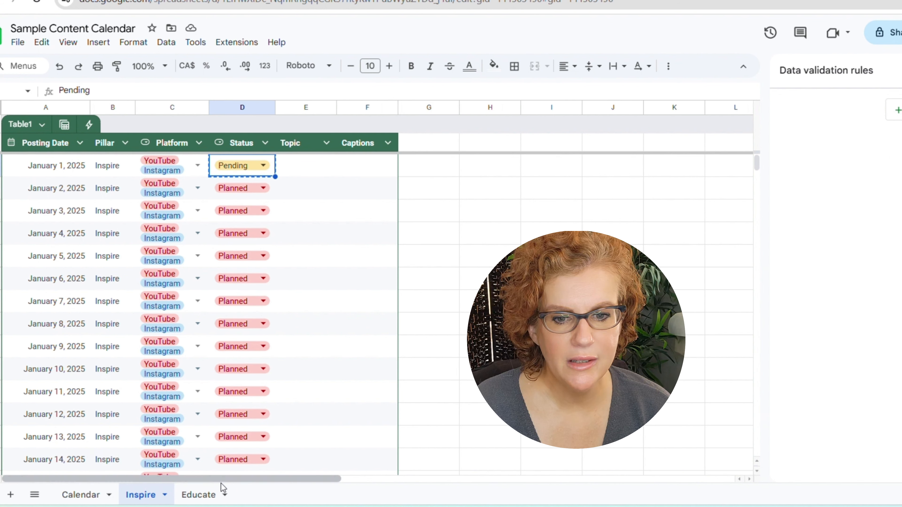
{"action": "left_click", "coordinate": [213, 494]}
{"action": "type", "text": "Pending"}
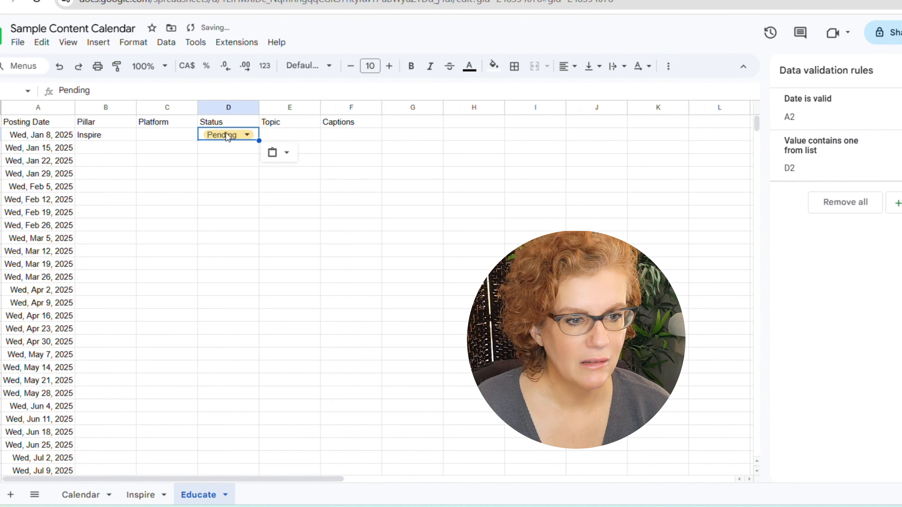
Confirm the validation rule of the D2 status dropdown and fill the dropdown down to D55
{"action": "left_click", "coordinate": [830, 154]}
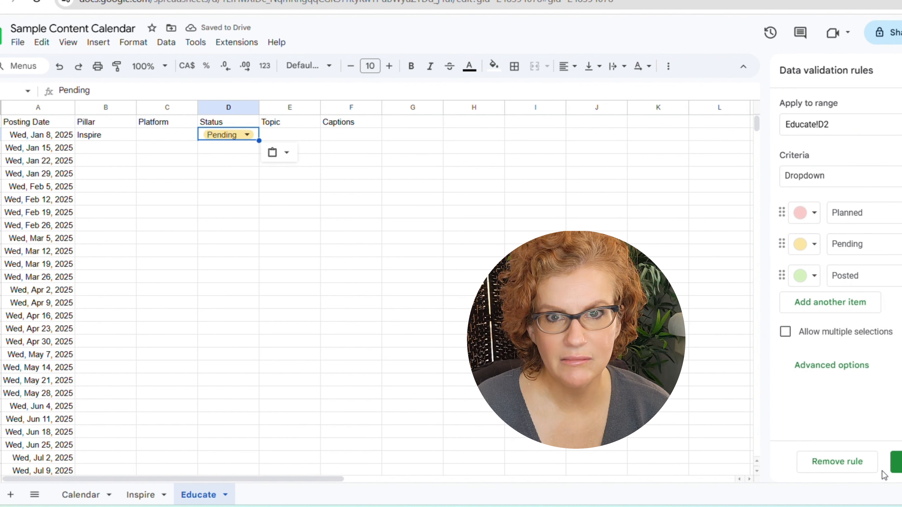
{"action": "left_click", "coordinate": [895, 462]}
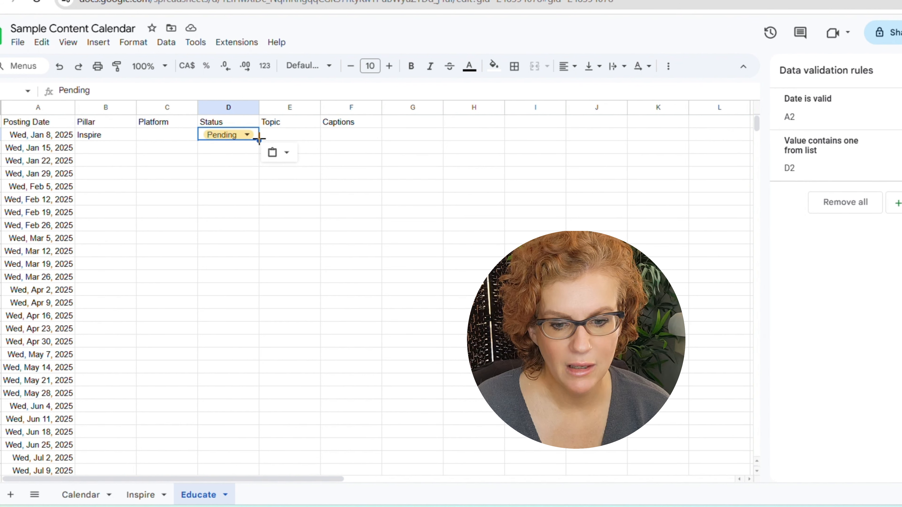
{"action": "left_click_drag", "start_coordinate": [260, 140], "coordinate": [234, 446]}
Set the status of the January 14 and January 7, 2026 rows to Planned
{"action": "left_click", "coordinate": [247, 444]}
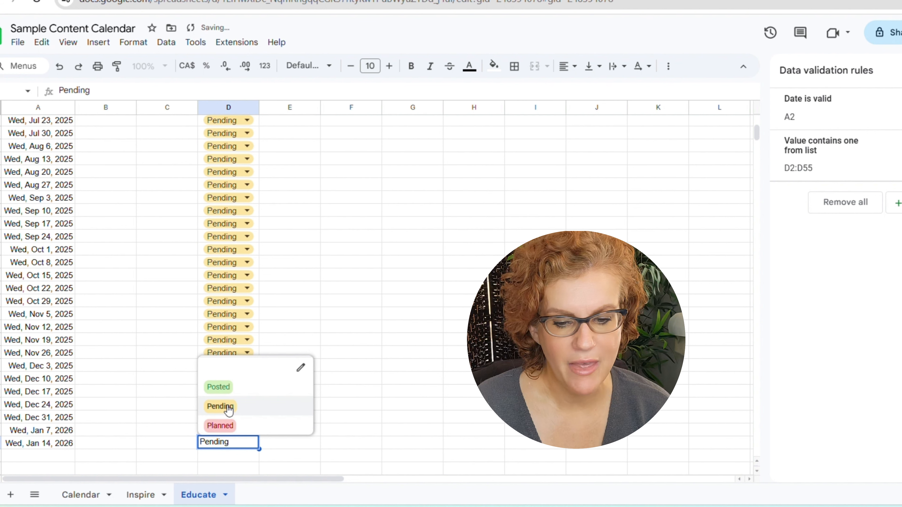
{"action": "left_click", "coordinate": [228, 429]}
{"action": "left_click", "coordinate": [229, 430]}
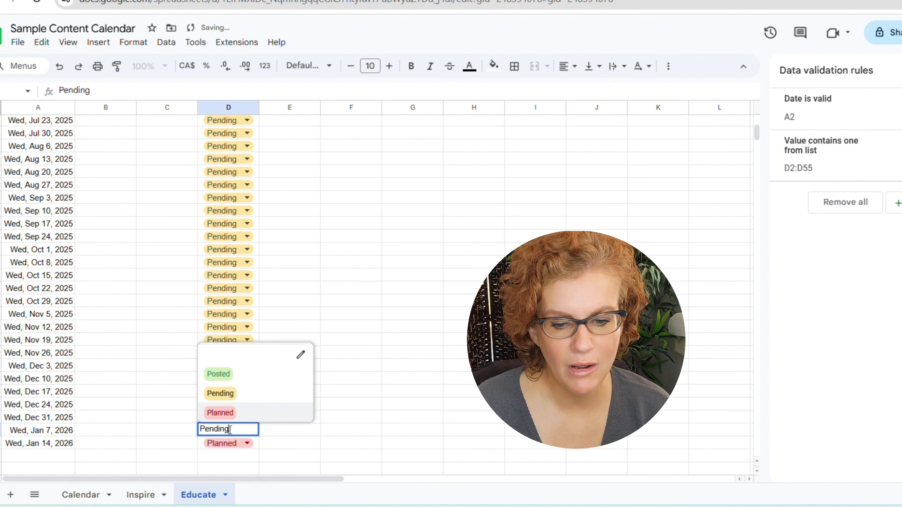
{"action": "left_click", "coordinate": [230, 411]}
{"action": "double_click", "coordinate": [233, 429]}
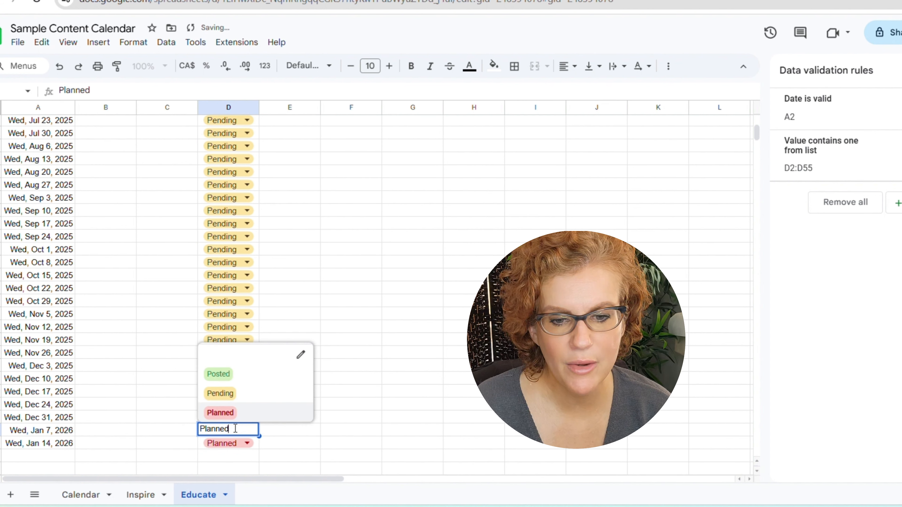
{"action": "left_click", "coordinate": [298, 435]}
Set the status of the January 15 and January 22, 2025 rows to Planned
{"action": "scroll", "coordinate": [283, 298], "scroll_direction": "up", "scroll_amount": 10}
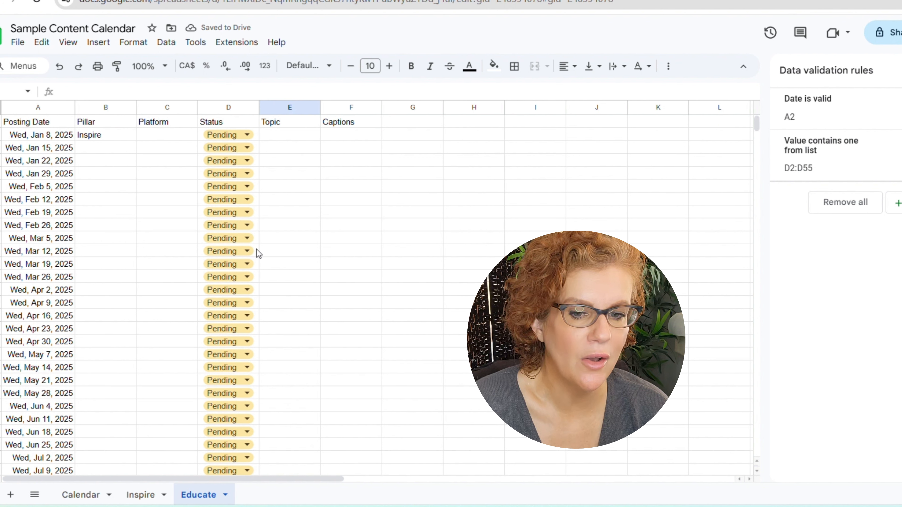
{"action": "double_click", "coordinate": [247, 146]}
{"action": "left_click", "coordinate": [234, 165]}
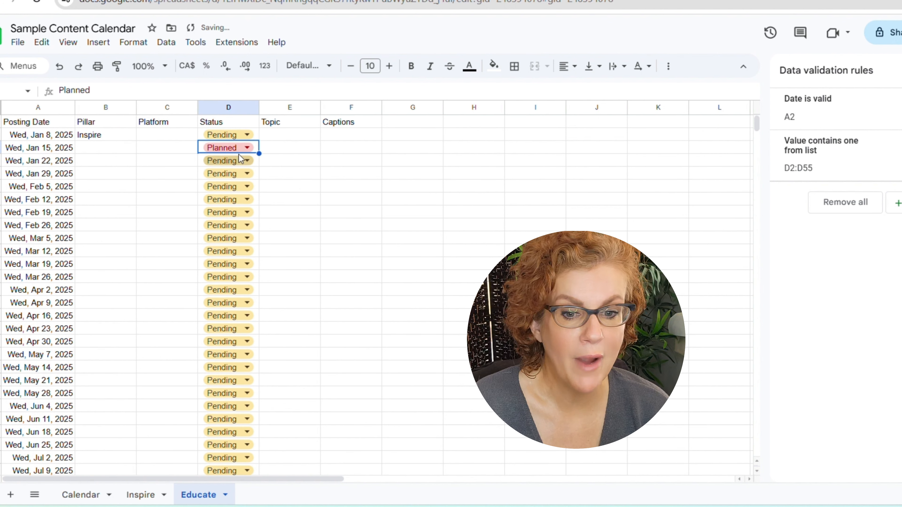
{"action": "key", "text": "ctrl+c"}
{"action": "double_click", "coordinate": [247, 161]}
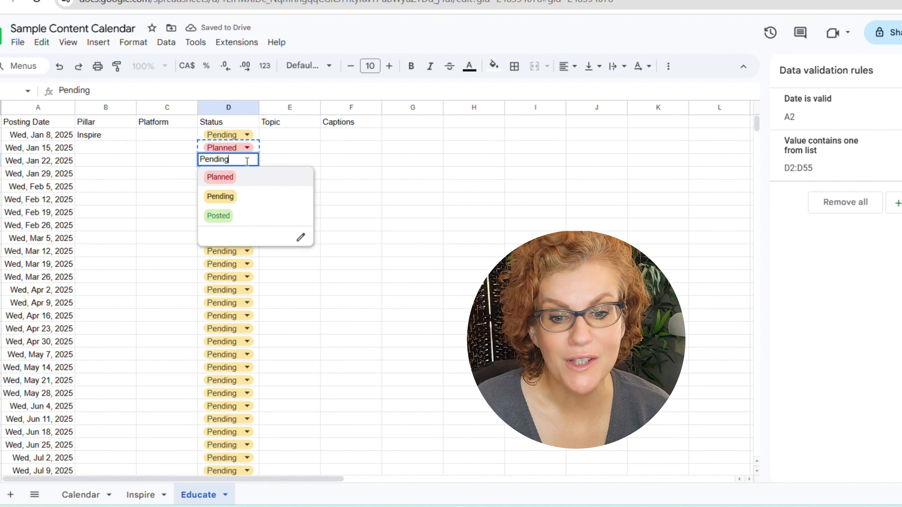
{"action": "left_click", "coordinate": [235, 180]}
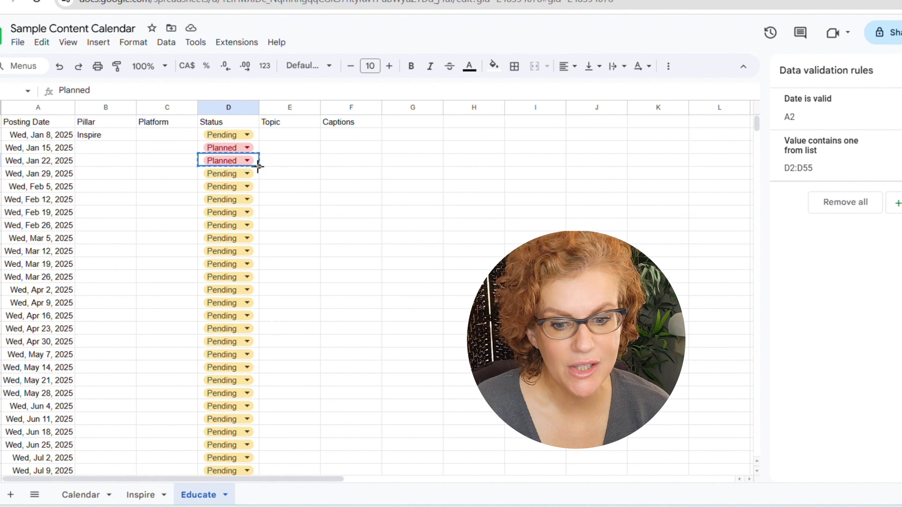
Fill the Planned status from the January 22, 2025 row down through the remaining posting dates
{"action": "left_click_drag", "start_coordinate": [258, 166], "coordinate": [240, 421]}
{"action": "left_click", "coordinate": [280, 352]}
{"action": "scroll", "coordinate": [280, 288], "scroll_direction": "up", "scroll_amount": 10}
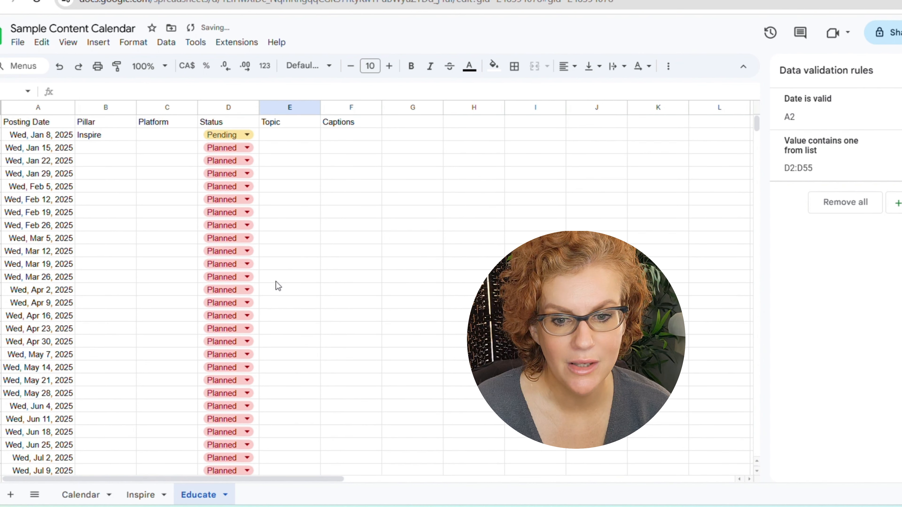
Copy the YouTube and Instagram platform dropdown from the Inspire sheet's January 1 row into C2 of the Educate sheet
{"action": "left_click", "coordinate": [168, 140]}
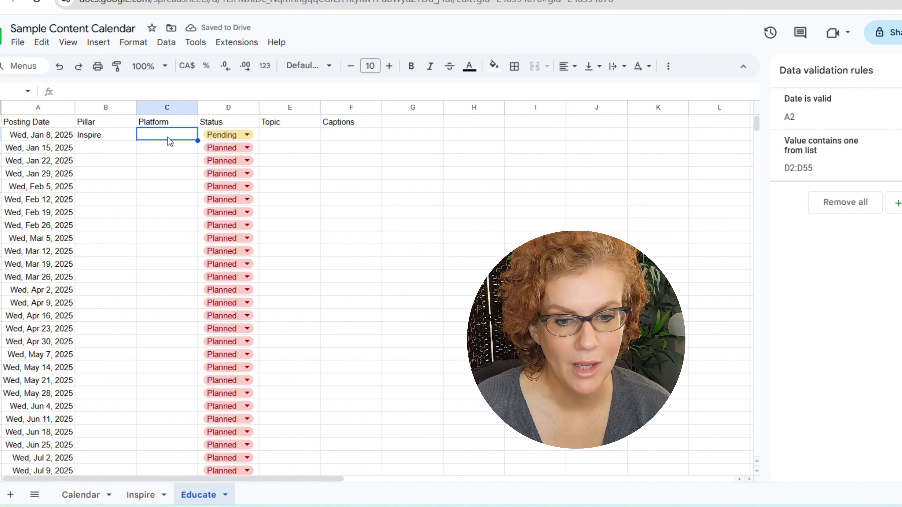
{"action": "left_click", "coordinate": [140, 494]}
{"action": "left_click", "coordinate": [194, 163]}
{"action": "left_click", "coordinate": [194, 163]}
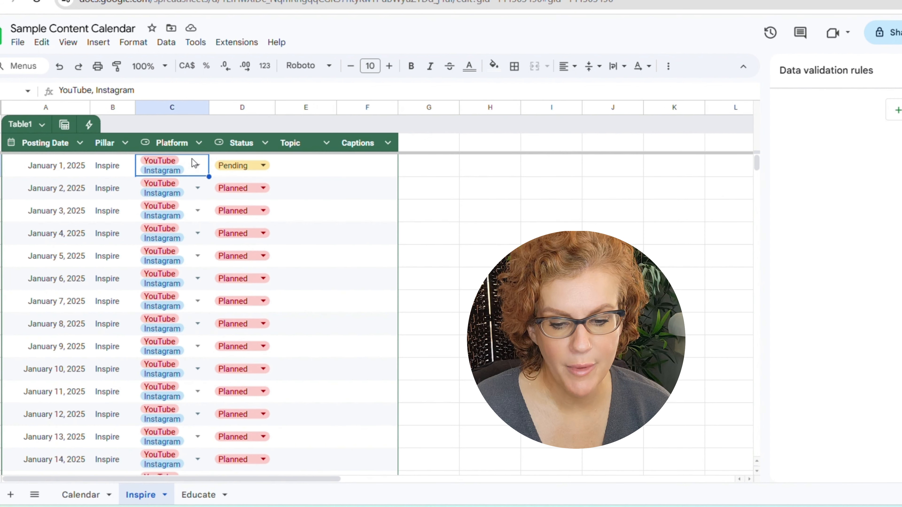
{"action": "left_click", "coordinate": [199, 494]}
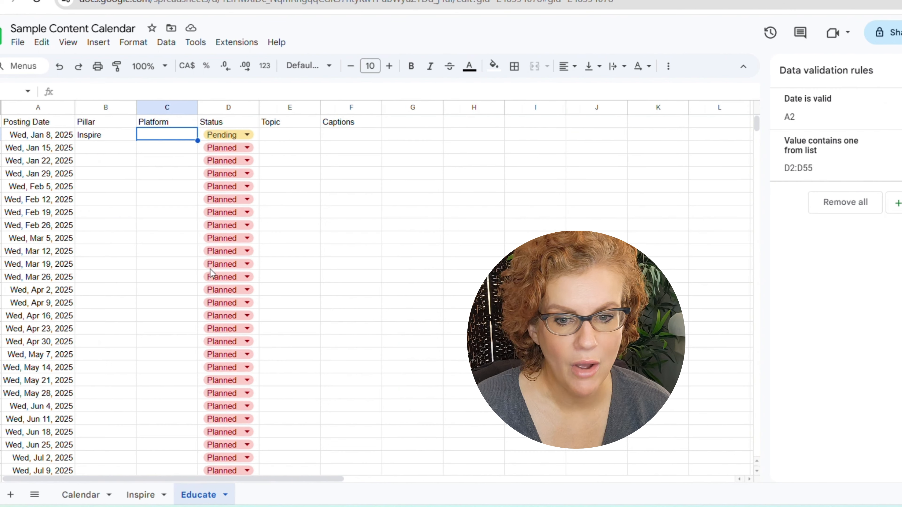
{"action": "key", "text": "ctrl+v"}
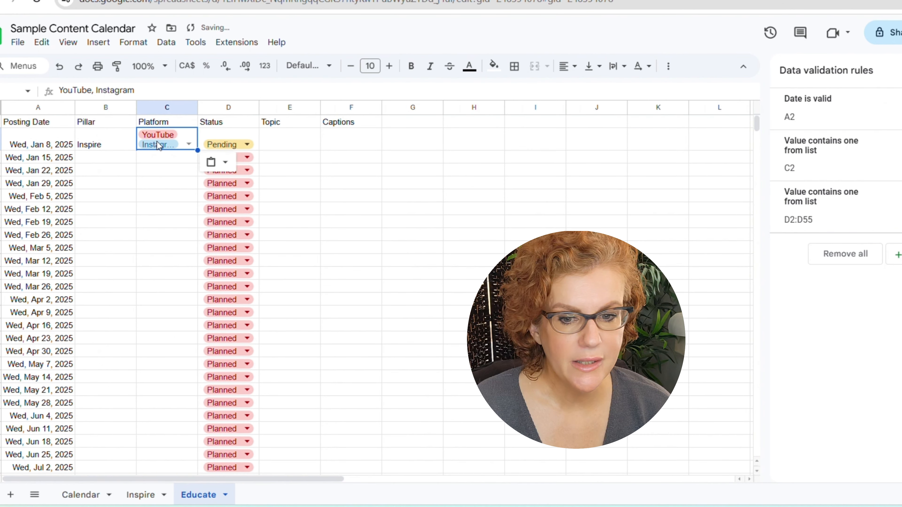
Change the January 8 row's platform selection on the Educate sheet to YouTube and Twitter (X), dropping Instagram
{"action": "left_click", "coordinate": [189, 144]}
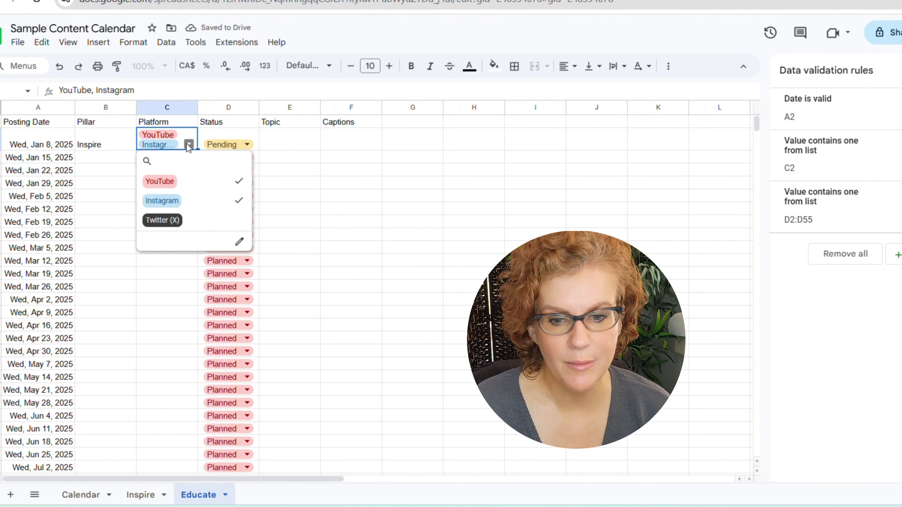
{"action": "left_click", "coordinate": [238, 201]}
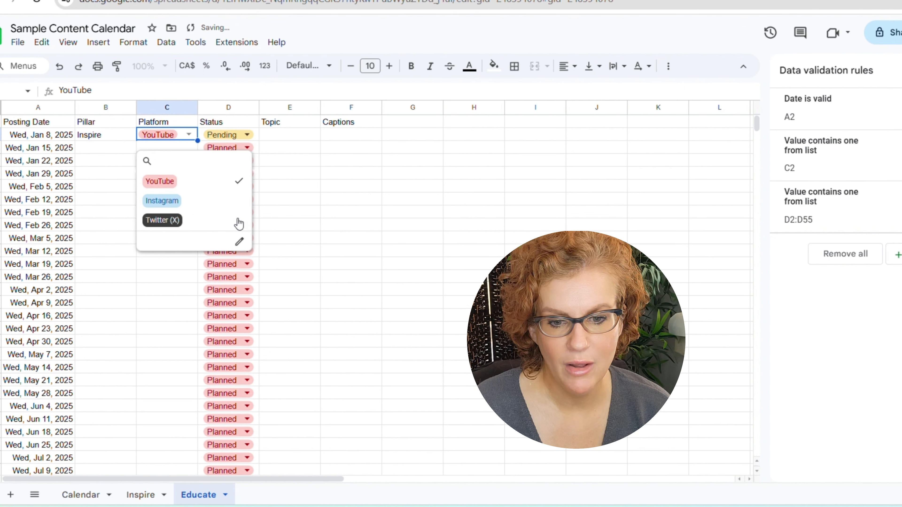
{"action": "left_click", "coordinate": [239, 221]}
{"action": "left_click", "coordinate": [300, 208]}
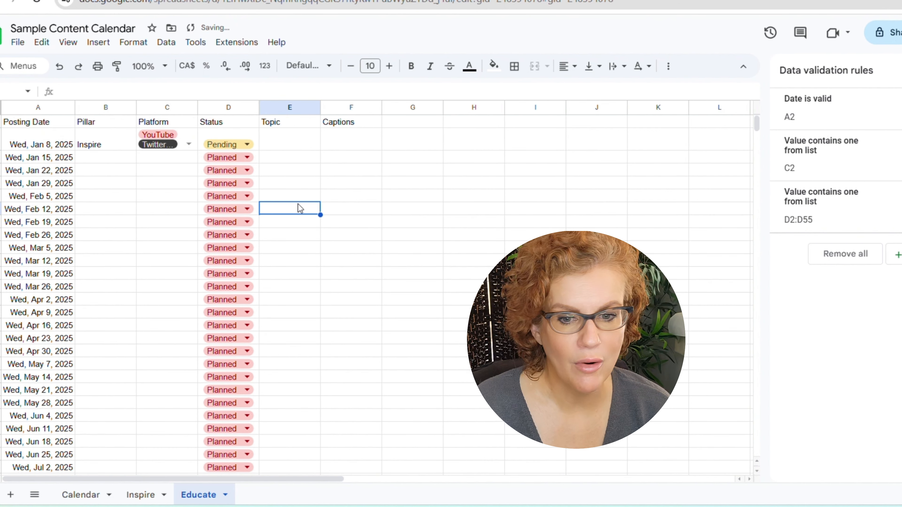
Fill the YouTube and Twitter (X) platform dropdown from C2 down through C55
{"action": "left_click", "coordinate": [187, 140]}
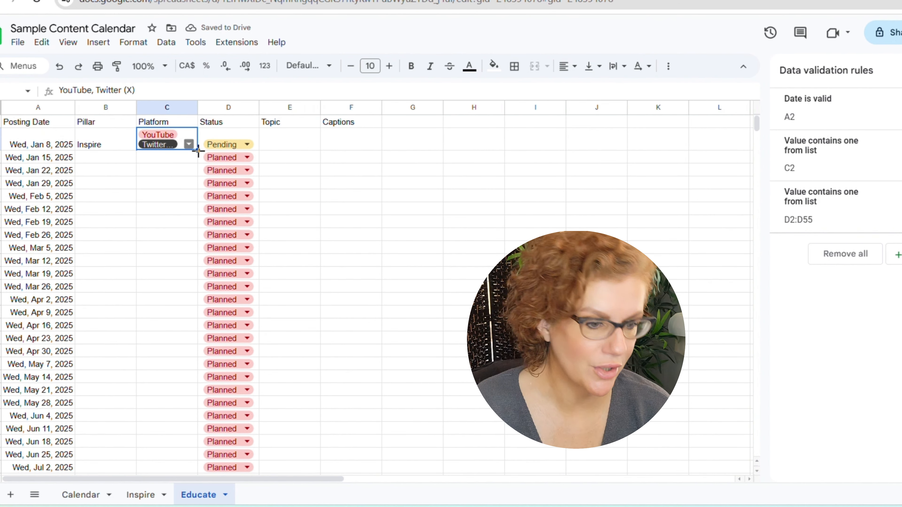
{"action": "left_click_drag", "start_coordinate": [198, 150], "coordinate": [194, 280]}
{"action": "scroll", "coordinate": [253, 252], "scroll_direction": "up", "scroll_amount": 15}
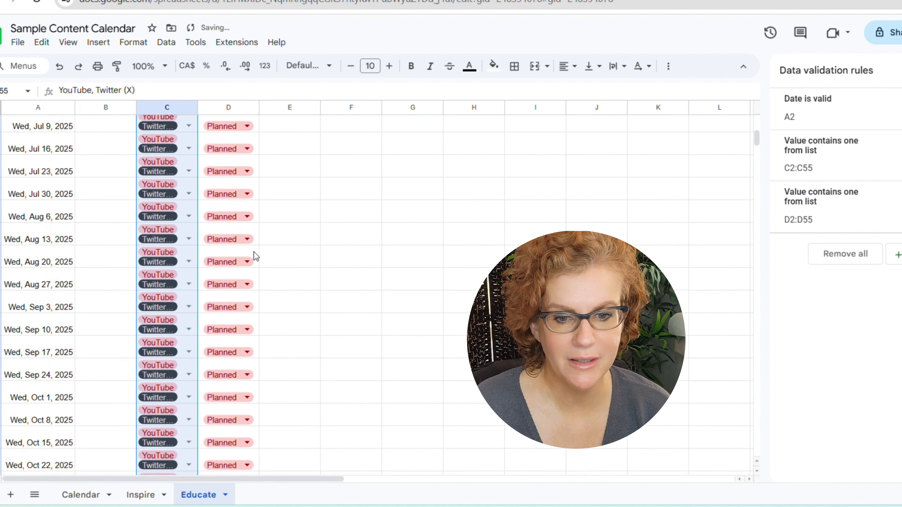
{"action": "left_click", "coordinate": [284, 213]}
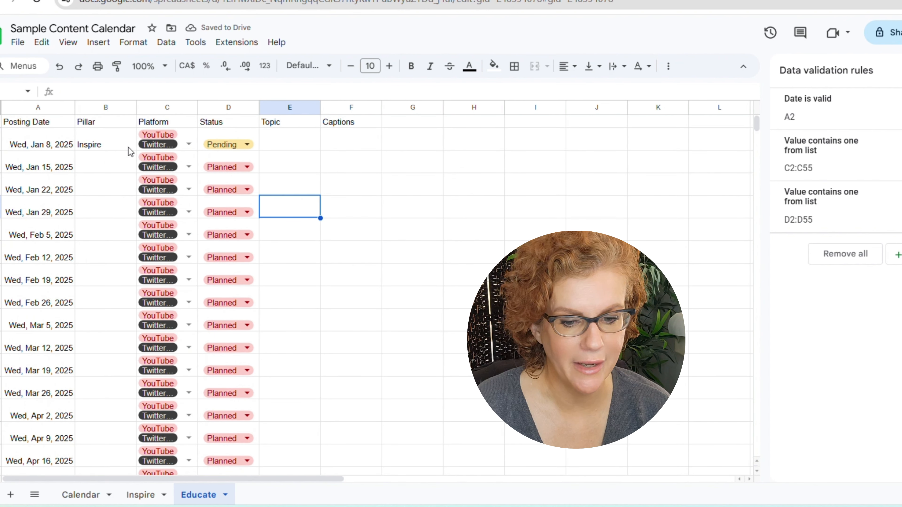
Fill the Inspire pillar value from the January 8 row down alongside all the posting dates
{"action": "left_click", "coordinate": [128, 148]}
{"action": "double_click", "coordinate": [133, 150]}
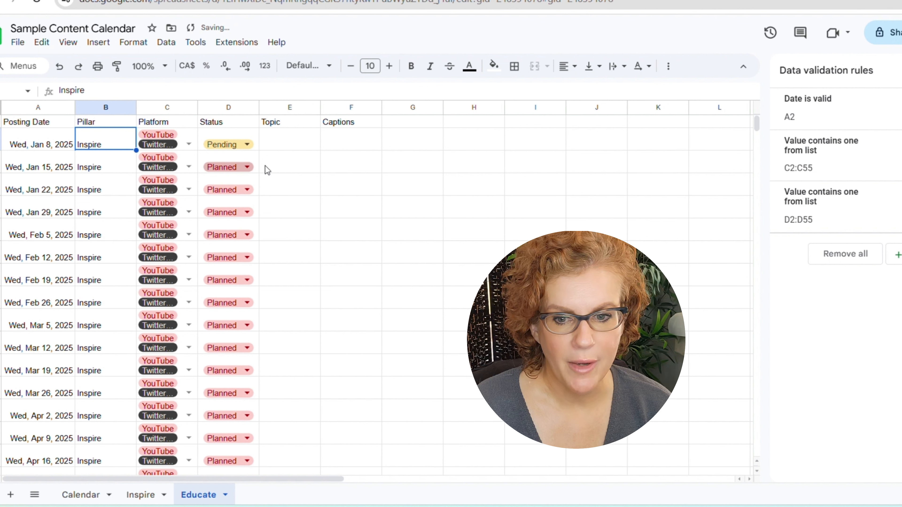
{"action": "left_click", "coordinate": [294, 173]}
Make the header row from Posting Date to Captions bold
{"action": "left_click_drag", "start_coordinate": [29, 130], "coordinate": [328, 127]}
{"action": "key", "text": "ctrl+b"}
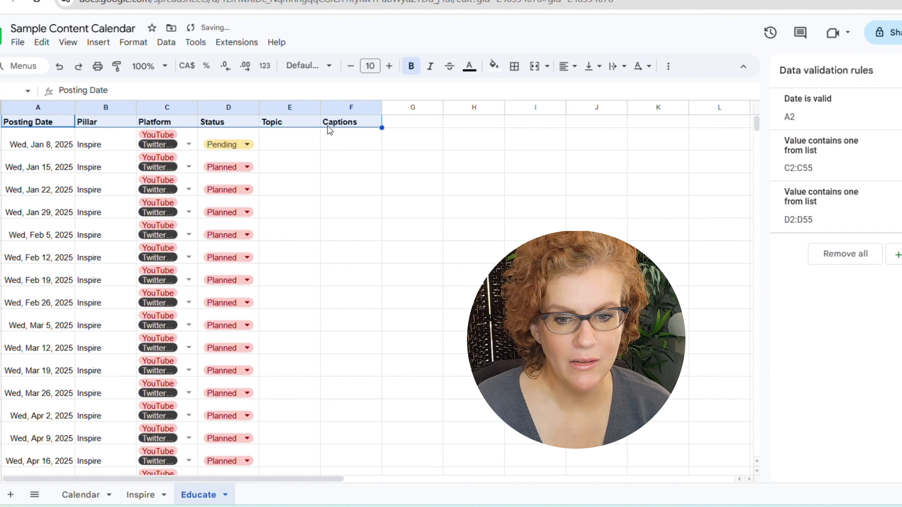
{"action": "left_click", "coordinate": [355, 190]}
Fit all the Educate sheet's columns to their contents and close the data validation rules
{"action": "left_click", "coordinate": [2, 106]}
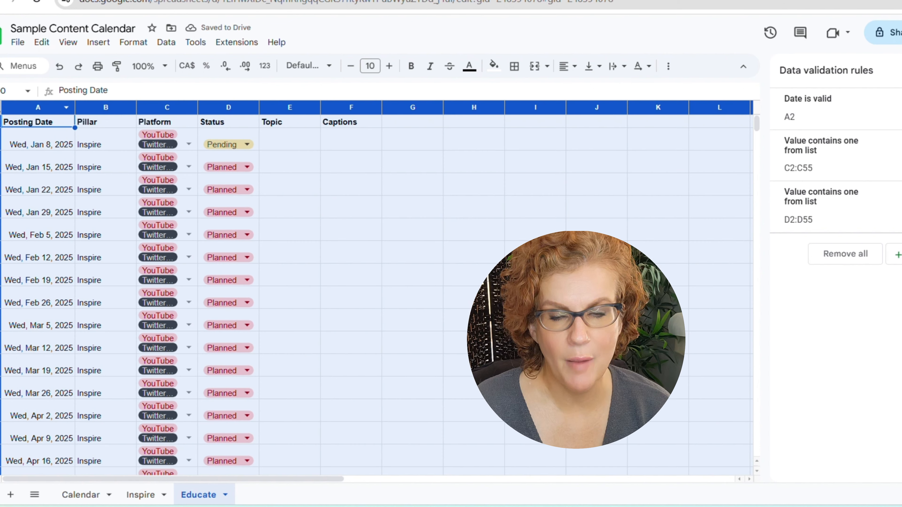
{"action": "double_click", "coordinate": [76, 107]}
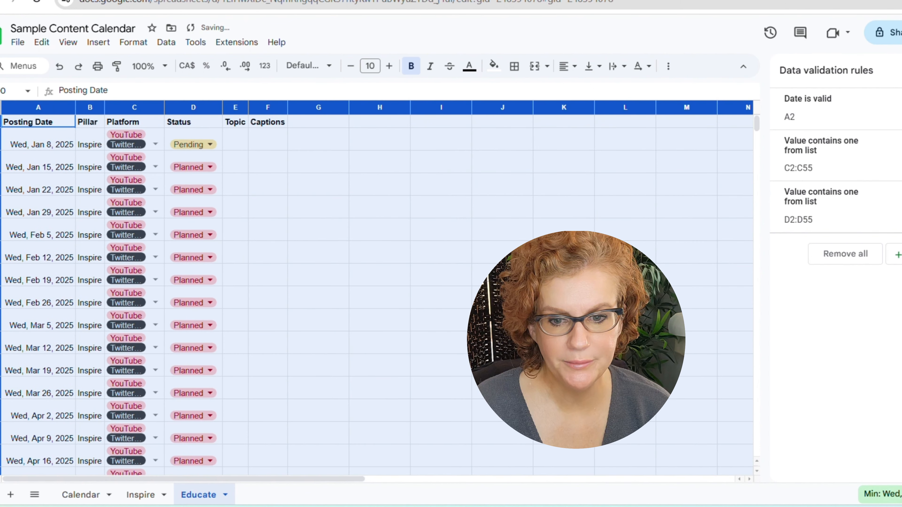
{"action": "left_click", "coordinate": [901, 70]}
{"action": "left_click", "coordinate": [451, 232]}
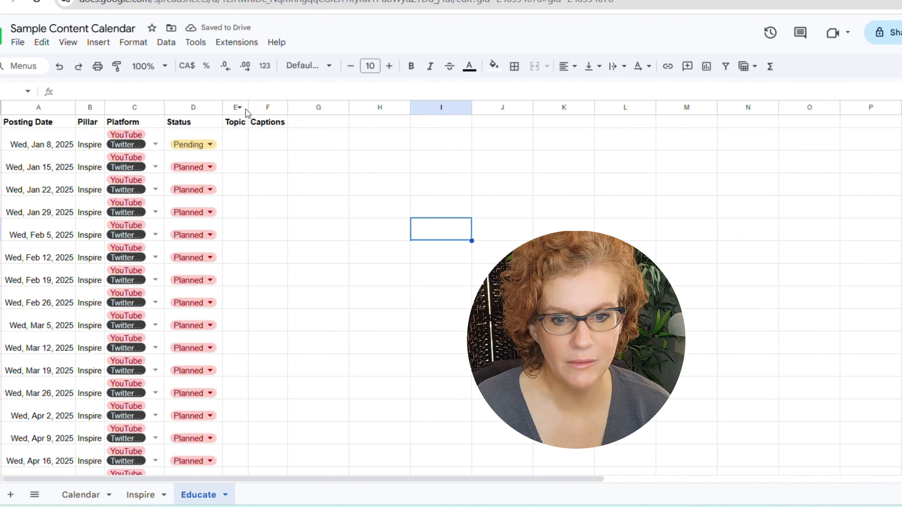
Widen the Topic and Captions columns to roughly twice the width of the Status column
{"action": "left_click", "coordinate": [237, 109]}
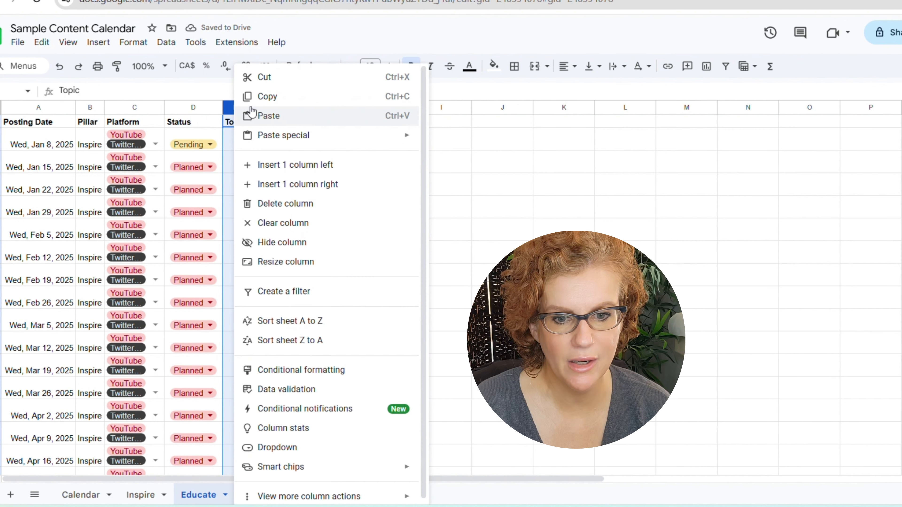
{"action": "left_click", "coordinate": [490, 163]}
{"action": "left_click", "coordinate": [261, 106]}
{"action": "left_click_drag", "start_coordinate": [261, 107], "coordinate": [369, 108]}
{"action": "left_click", "coordinate": [397, 189]}
{"action": "left_click", "coordinate": [531, 226]}
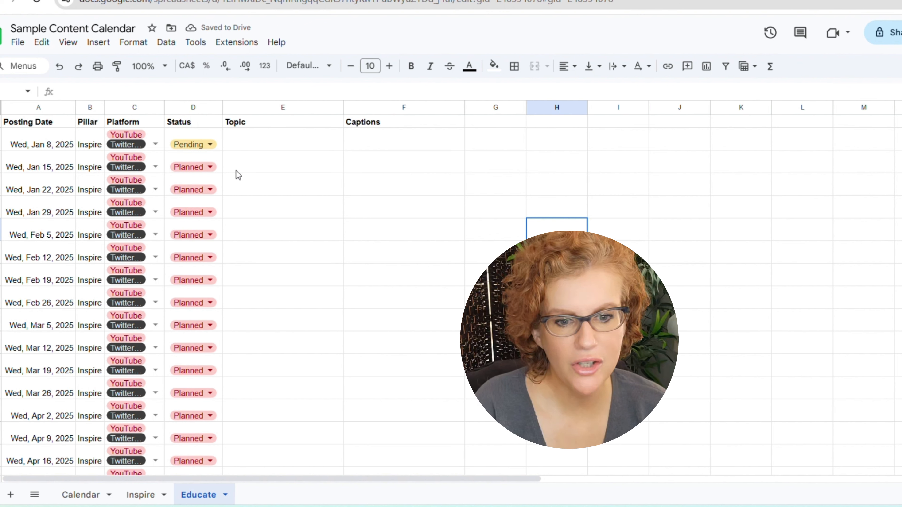
Convert the Educate sheet's data range, including its headers, to a table
{"action": "left_click", "coordinate": [369, 124]}
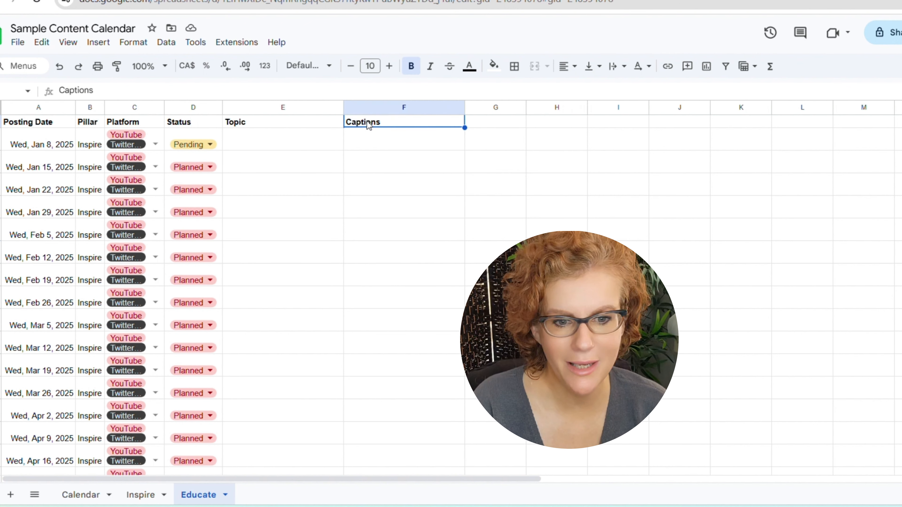
{"action": "key", "text": "ctrl+alt+t"}
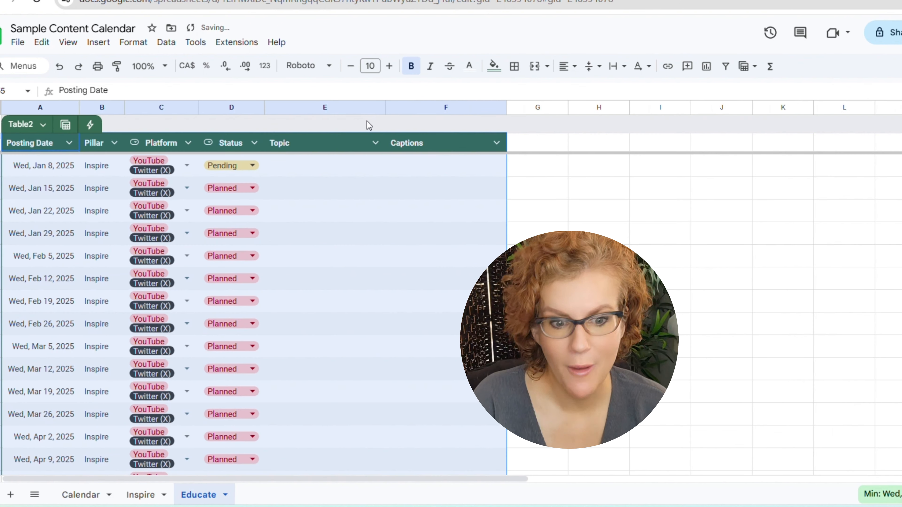
{"action": "left_click", "coordinate": [409, 241]}
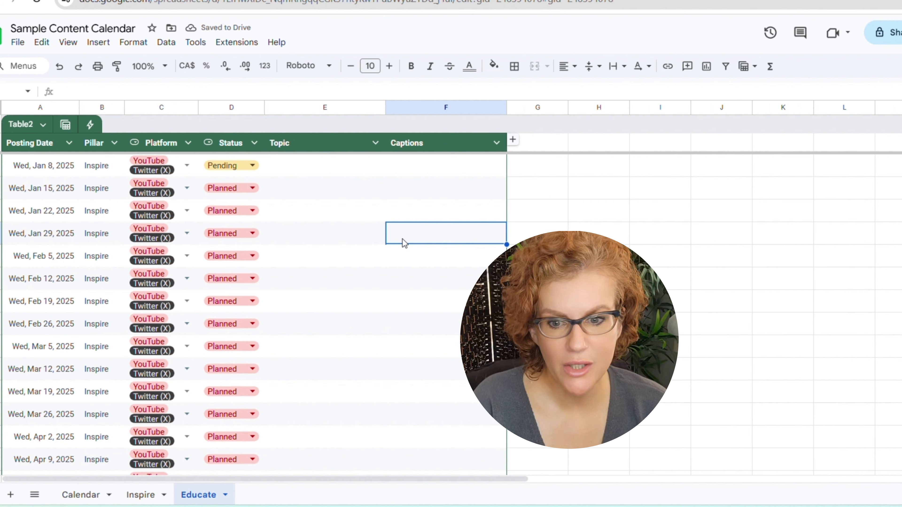
Try to rename the Educate sheet's table as Educate
{"action": "left_click", "coordinate": [23, 124]}
{"action": "double_click", "coordinate": [23, 124]}
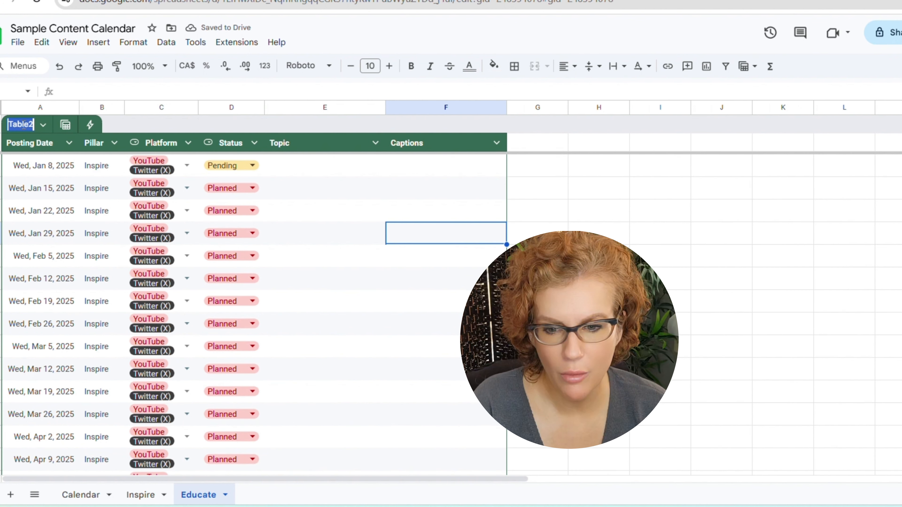
{"action": "type", "text": "Educate"}
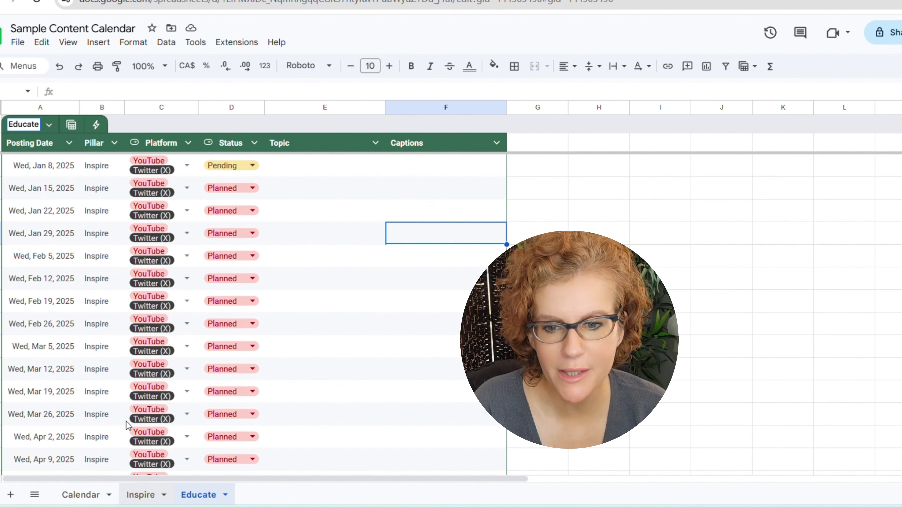
Rename the table on the Inspire sheet as Inspire
{"action": "left_click", "coordinate": [136, 496]}
{"action": "left_click", "coordinate": [16, 124]}
{"action": "double_click", "coordinate": [16, 124]}
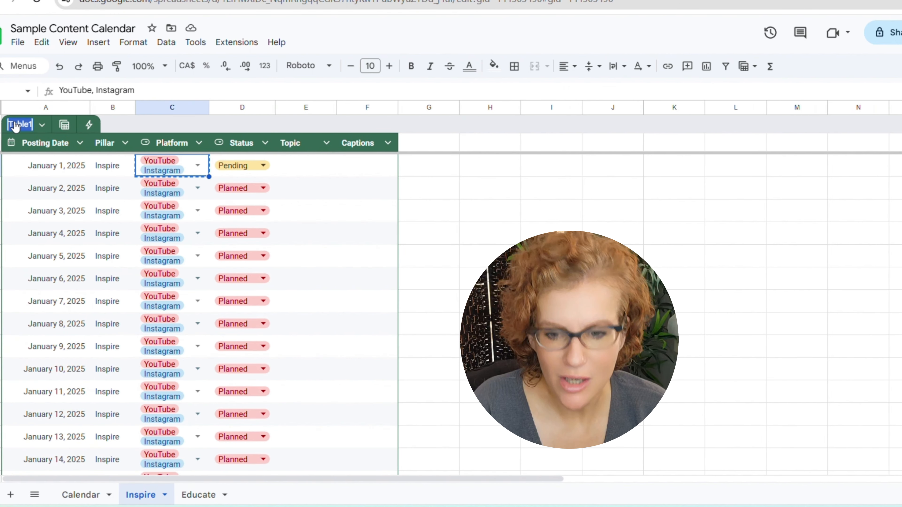
{"action": "type", "text": "Inspie"}
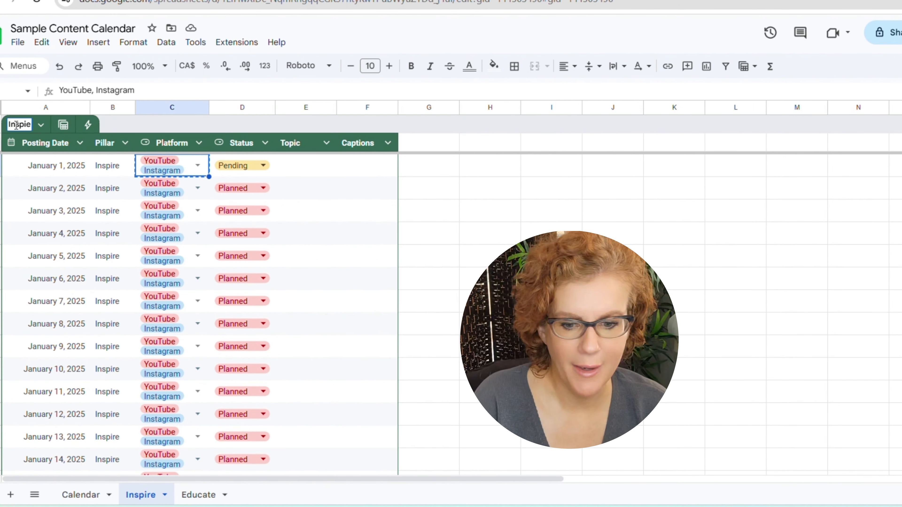
{"action": "key", "text": "BackSpace"}
{"action": "type", "text": "re"}
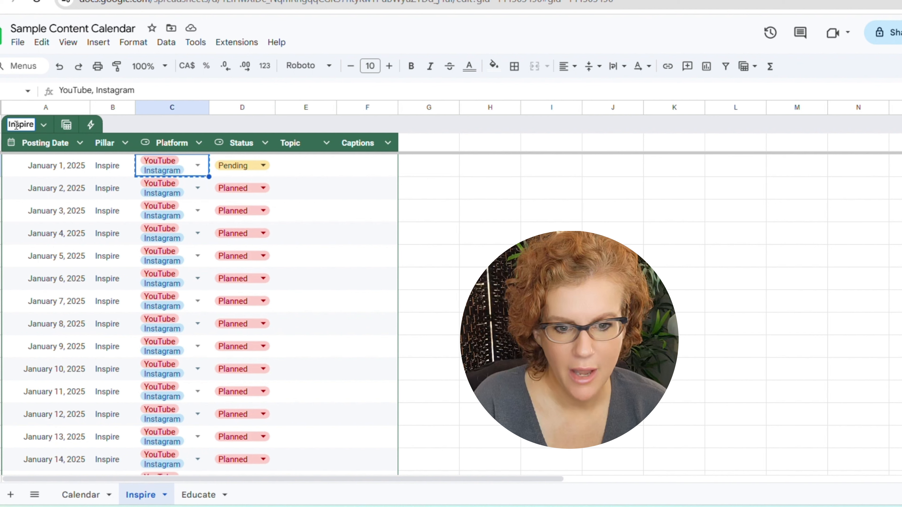
{"action": "key", "text": "Return"}
{"action": "left_click", "coordinate": [502, 234]}
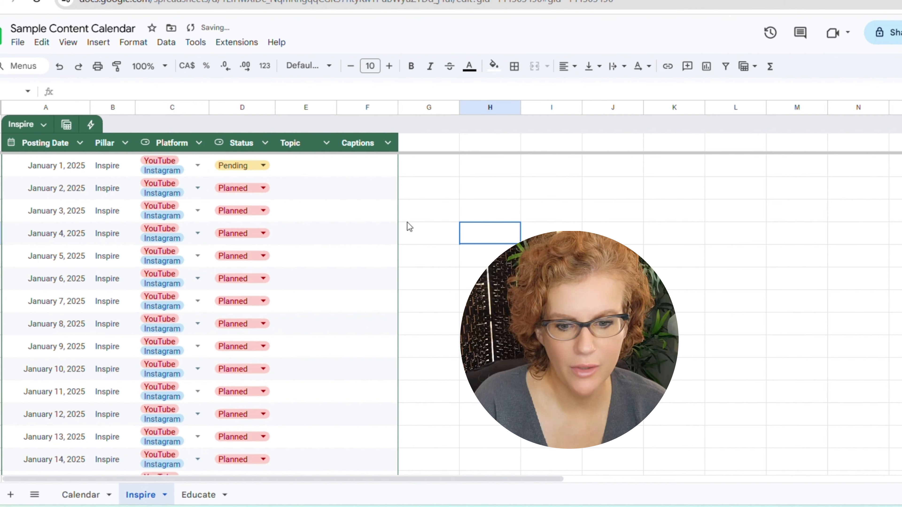
List the statuses Planned, Pending and Posted in column H above the calendar grid on the Calendar sheet
{"action": "left_click", "coordinate": [200, 494]}
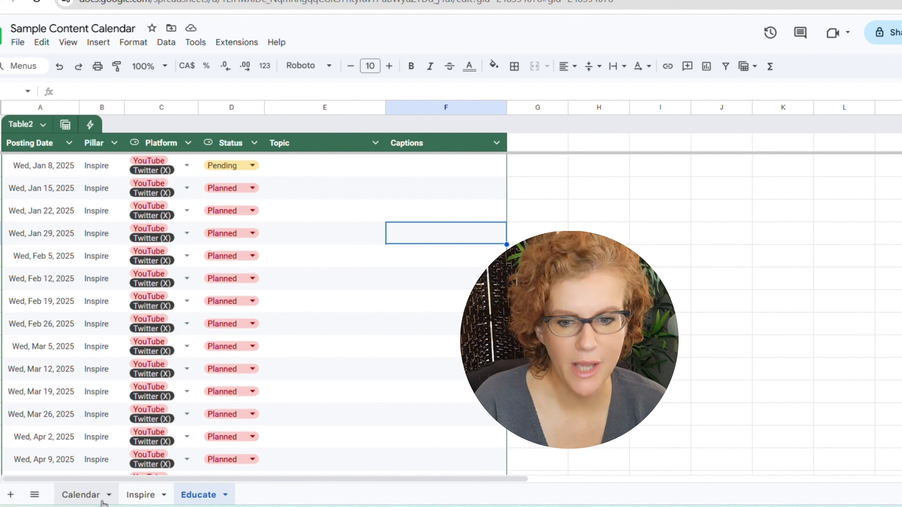
{"action": "left_click", "coordinate": [89, 497]}
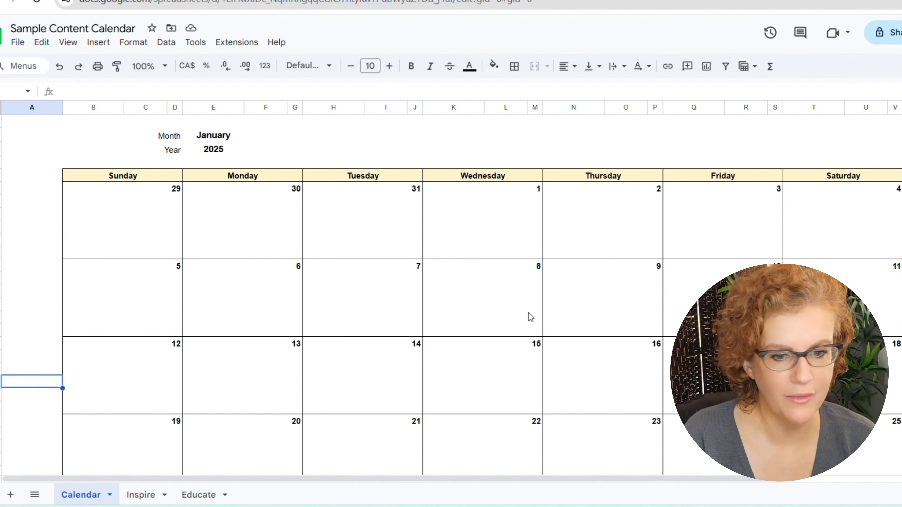
{"action": "left_click", "coordinate": [368, 121]}
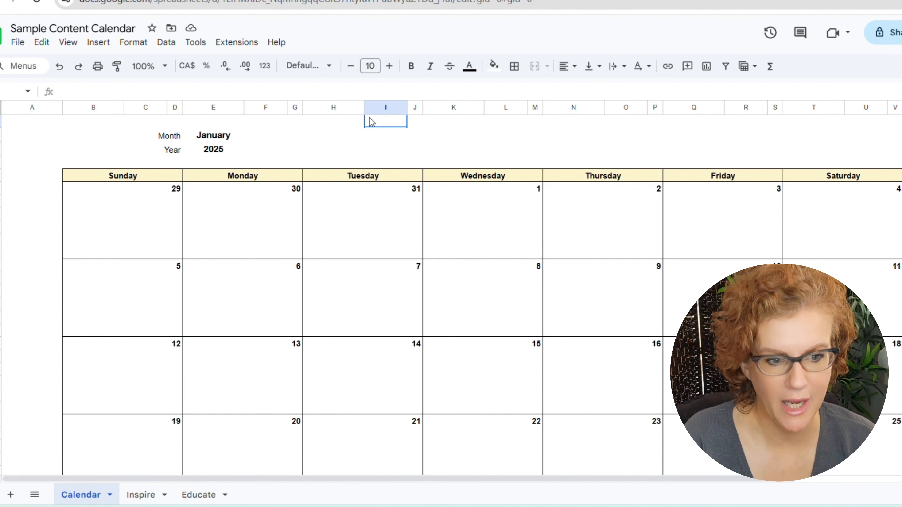
{"action": "left_click", "coordinate": [353, 126]}
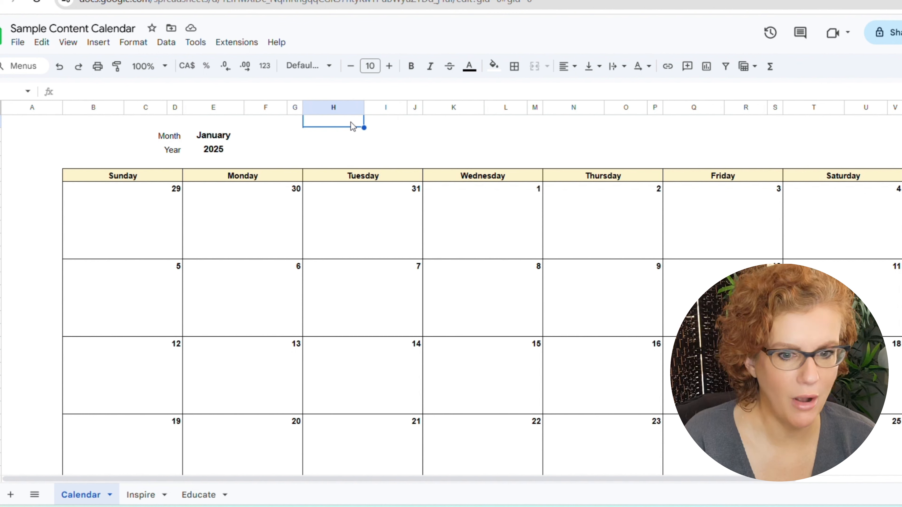
{"action": "type", "text": "Plann"}
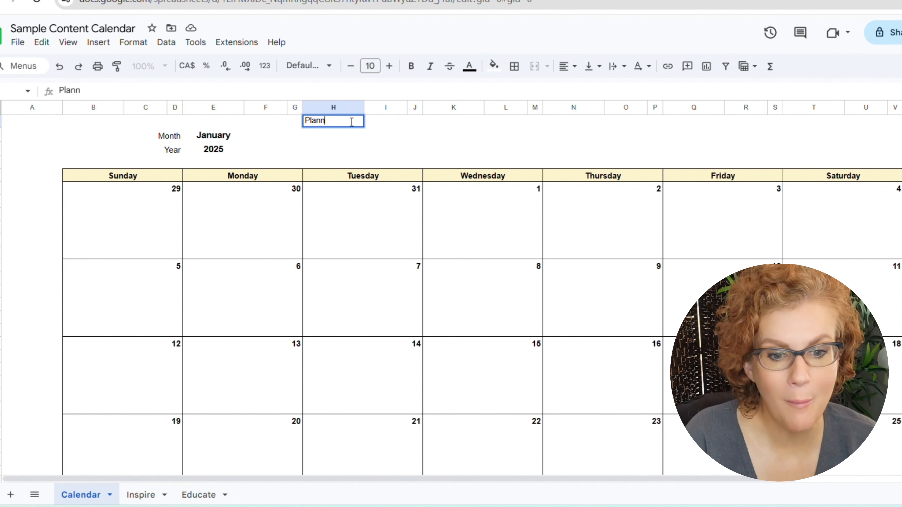
{"action": "type", "text": "ed"}
{"action": "key", "text": "Return"}
{"action": "type", "text": "P"}
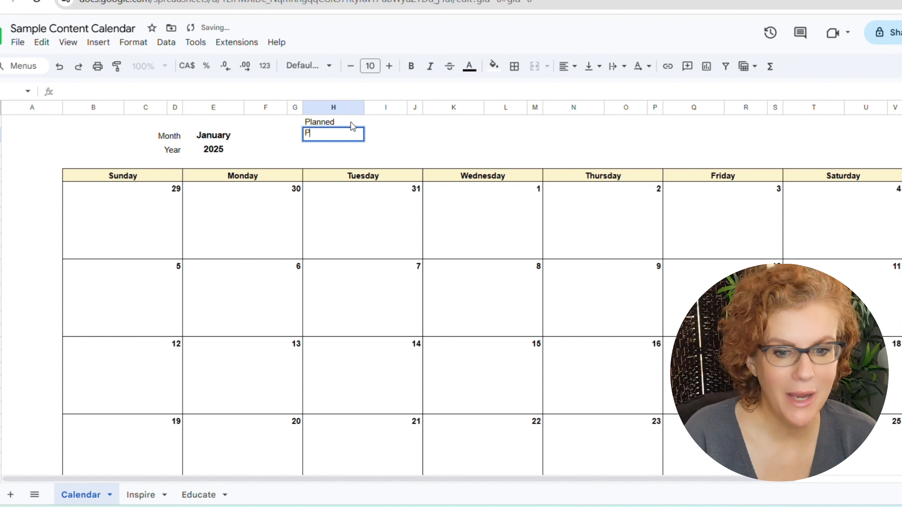
{"action": "type", "text": "ending"}
{"action": "key", "text": "Return"}
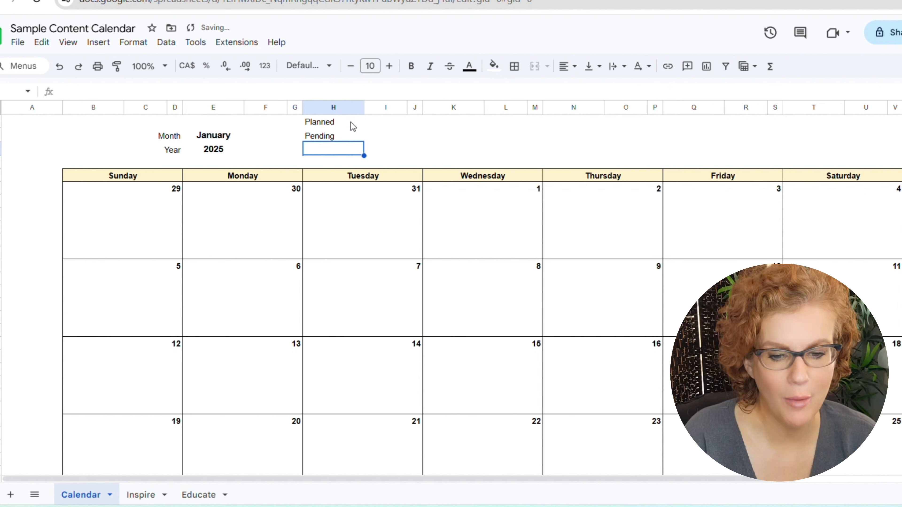
{"action": "type", "text": "Posted"}
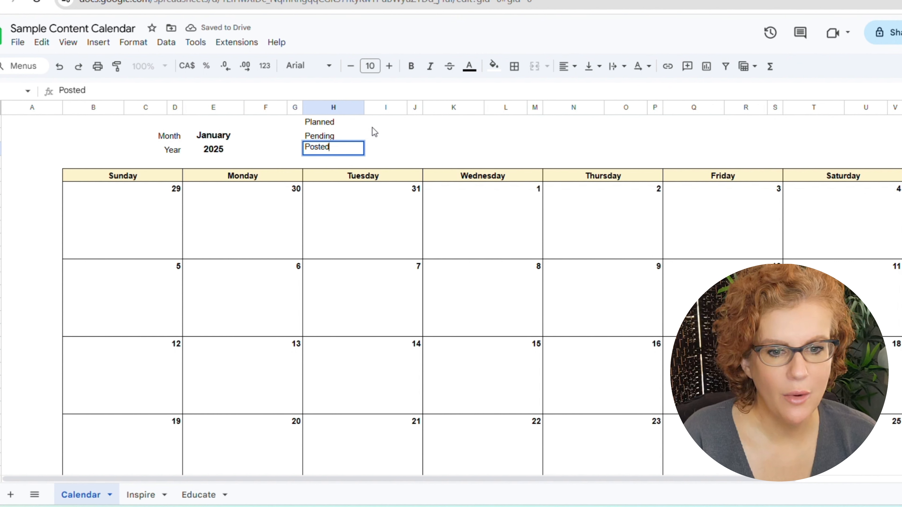
Insert a red circle emoji in column I beside the Planned label, using the emoji search for "red"
{"action": "left_click", "coordinate": [386, 123]}
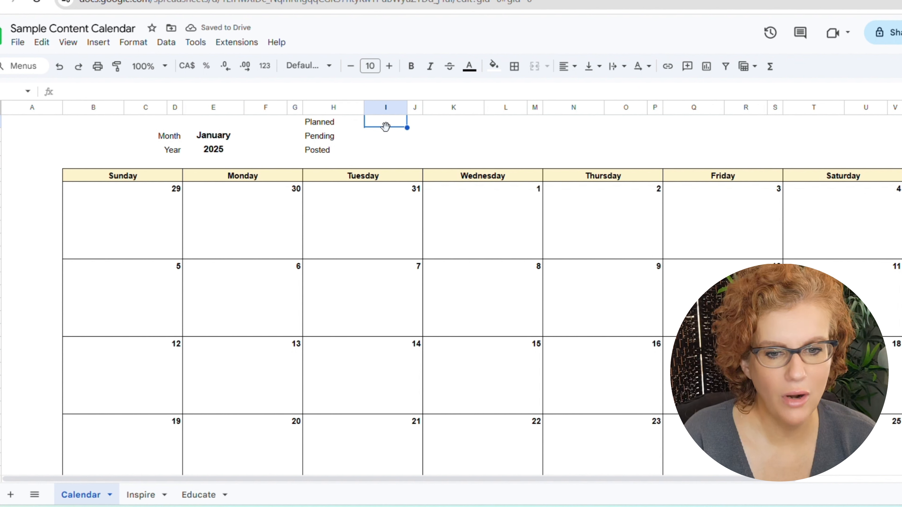
{"action": "type", "text": "@emo"}
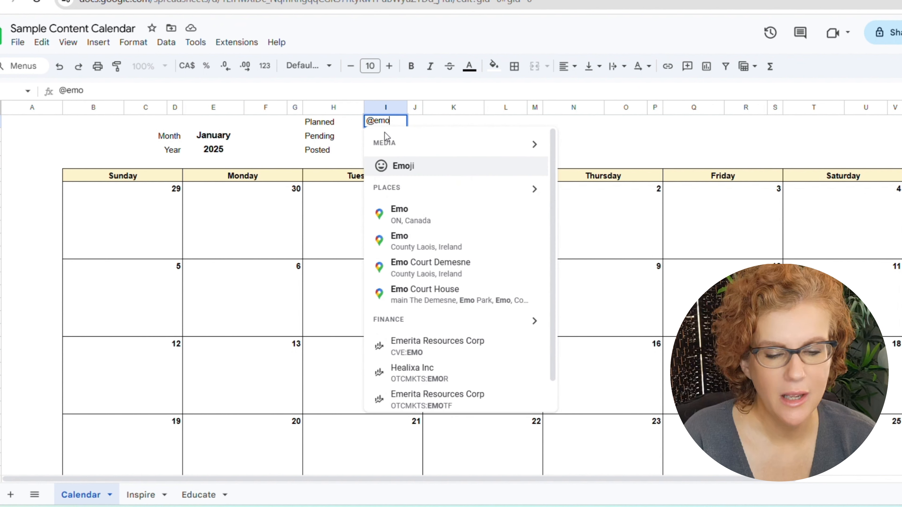
{"action": "left_click", "coordinate": [404, 168]}
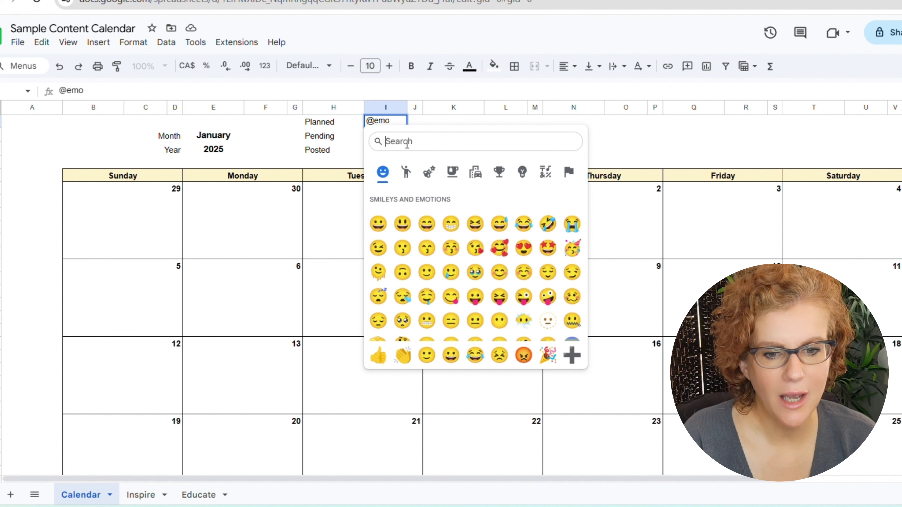
{"action": "type", "text": "red"}
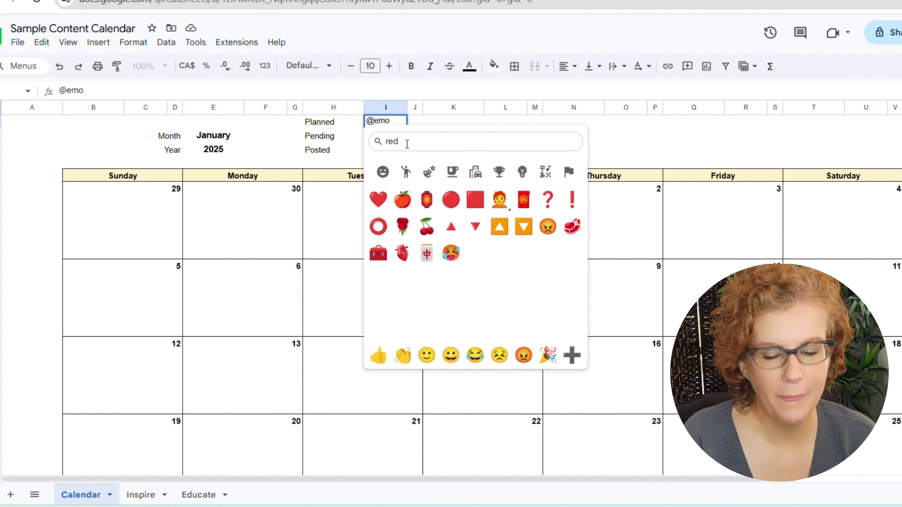
{"action": "left_click", "coordinate": [451, 200]}
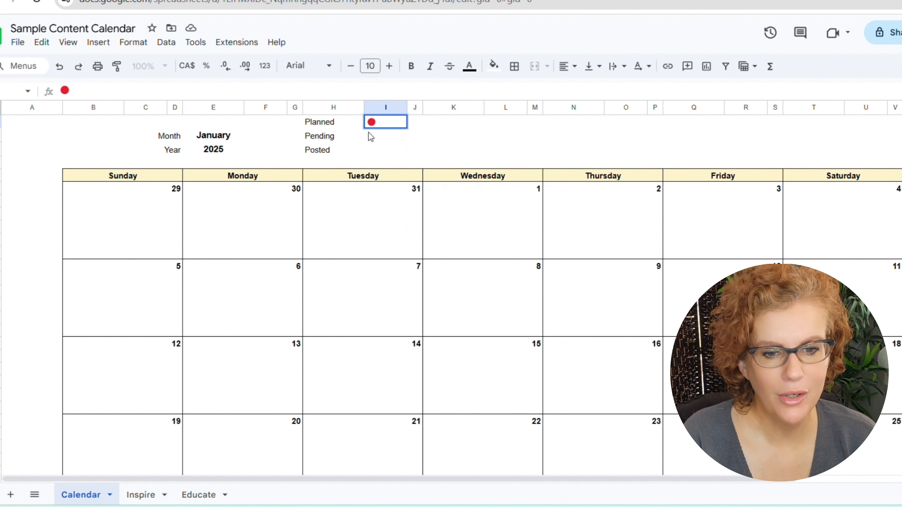
Centre the red circle beside Planned and add a centred yellow circle emoji beside Pending, using the emoji search for "ye"
{"action": "left_click", "coordinate": [568, 67]}
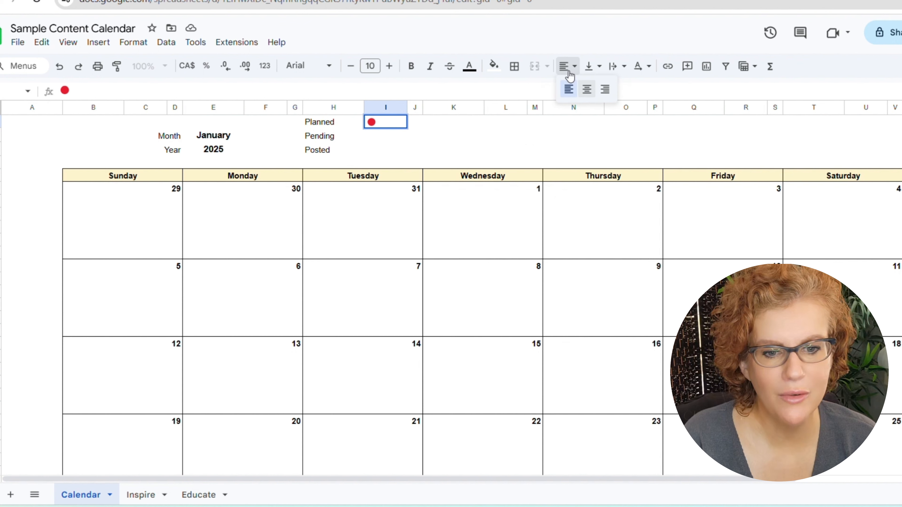
{"action": "left_click", "coordinate": [588, 89]}
{"action": "left_click", "coordinate": [384, 134]}
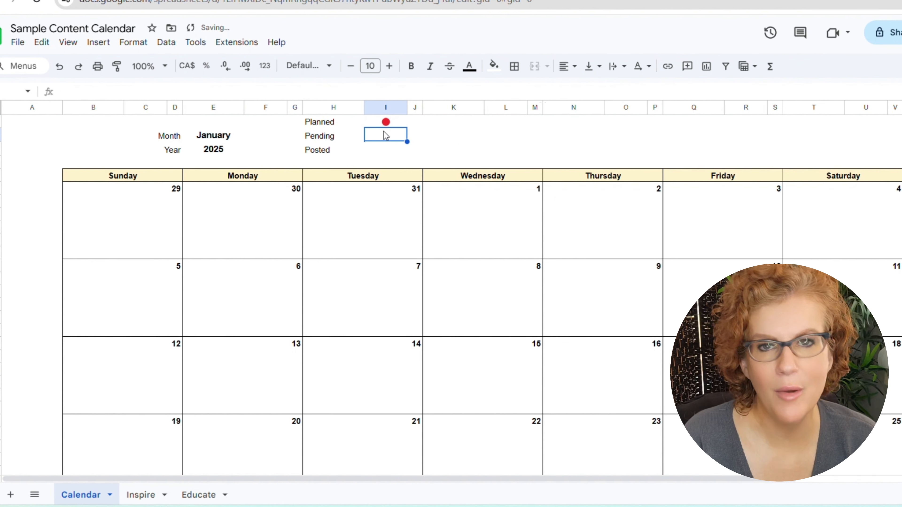
{"action": "type", "text": "@emoj"}
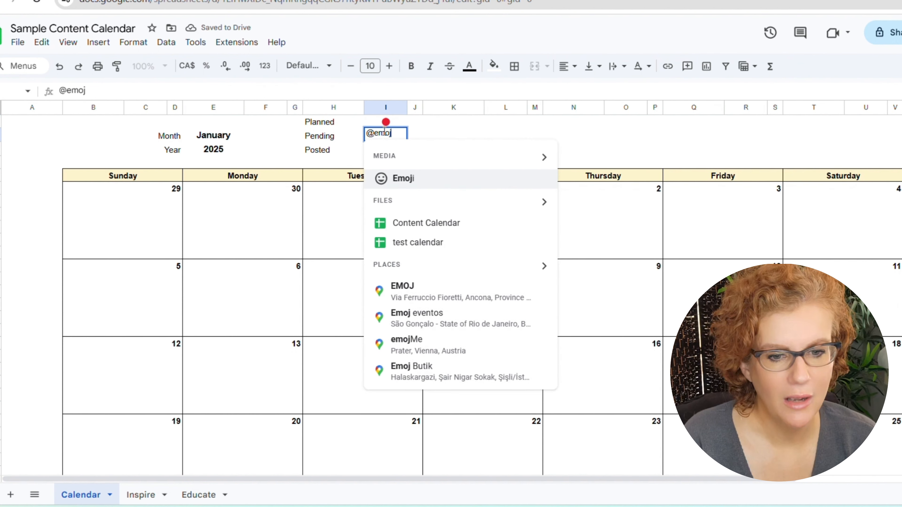
{"action": "key", "text": "Return"}
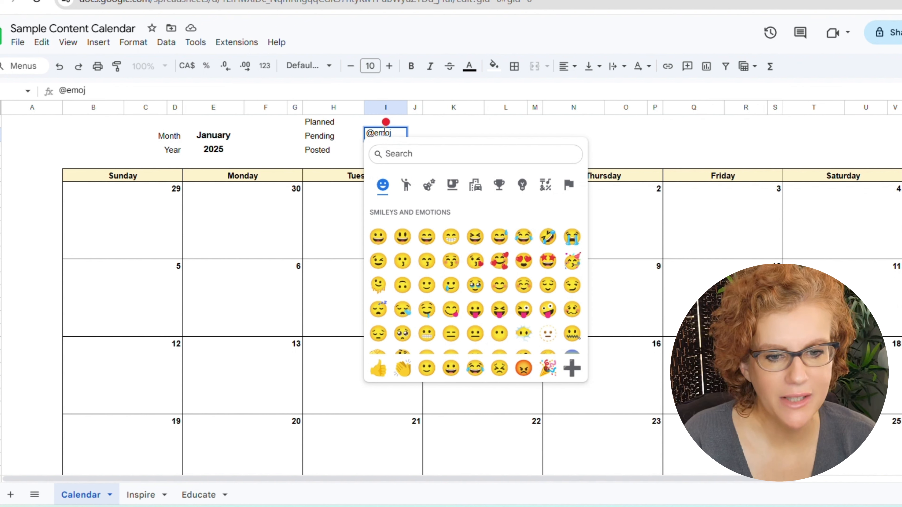
{"action": "type", "text": "ye"}
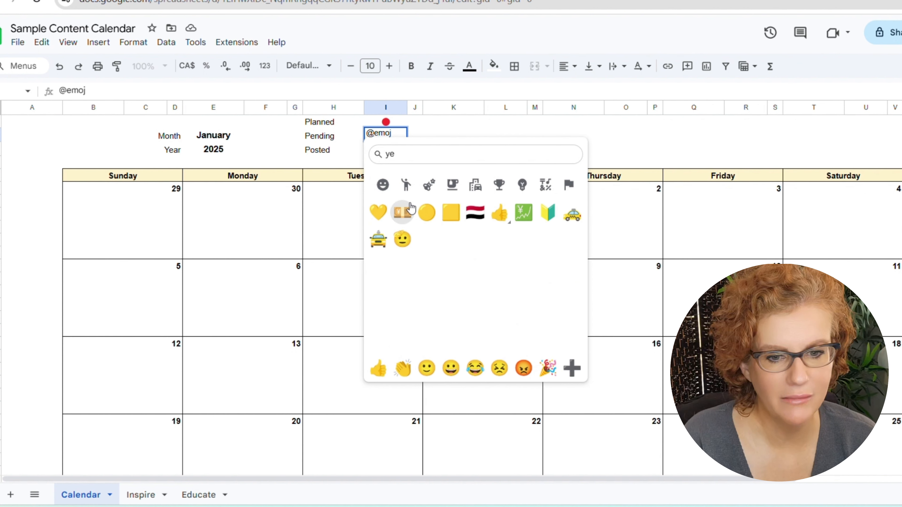
{"action": "left_click", "coordinate": [426, 213]}
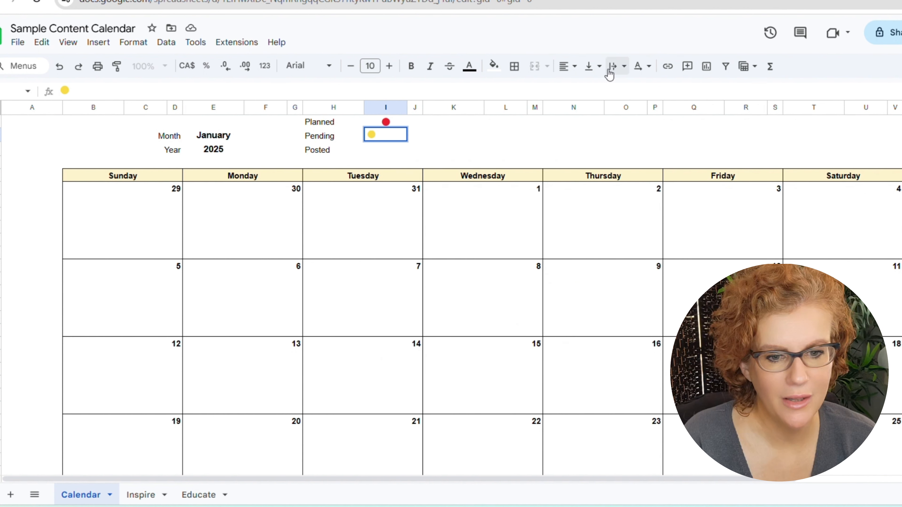
{"action": "left_click", "coordinate": [568, 66]}
{"action": "left_click", "coordinate": [588, 91]}
Insert a green circle emoji in column I beside Posted, using the emoji search for "gree", and centre it in its cell
{"action": "left_click", "coordinate": [389, 154]}
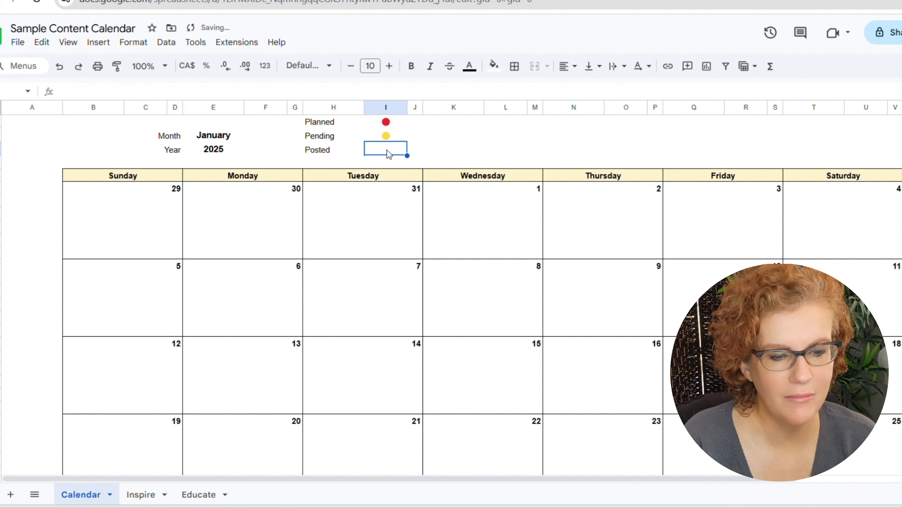
{"action": "type", "text": "@emoj"}
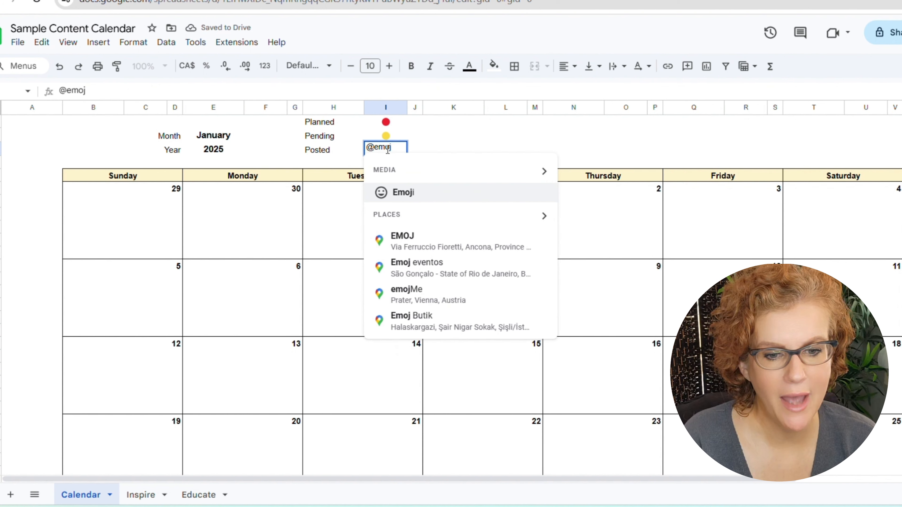
{"action": "key", "text": "Return"}
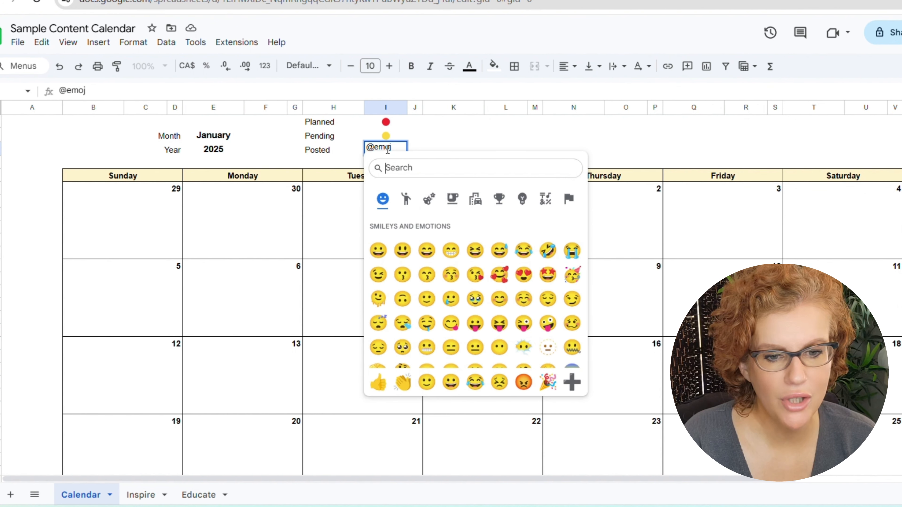
{"action": "type", "text": "gree"}
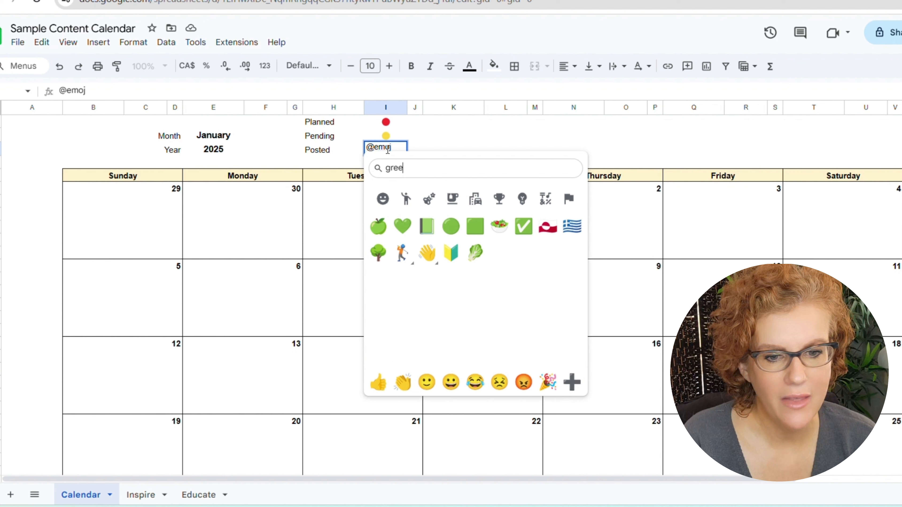
{"action": "left_click", "coordinate": [450, 226]}
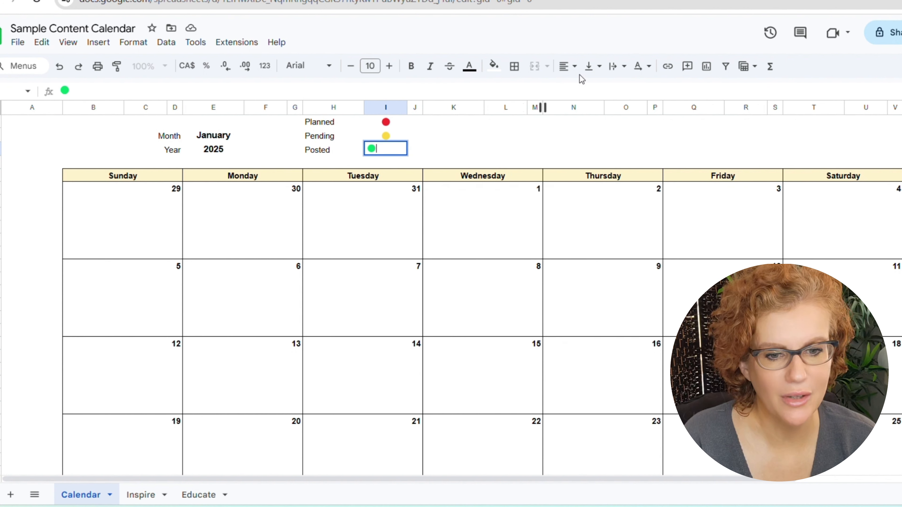
{"action": "left_click", "coordinate": [575, 68]}
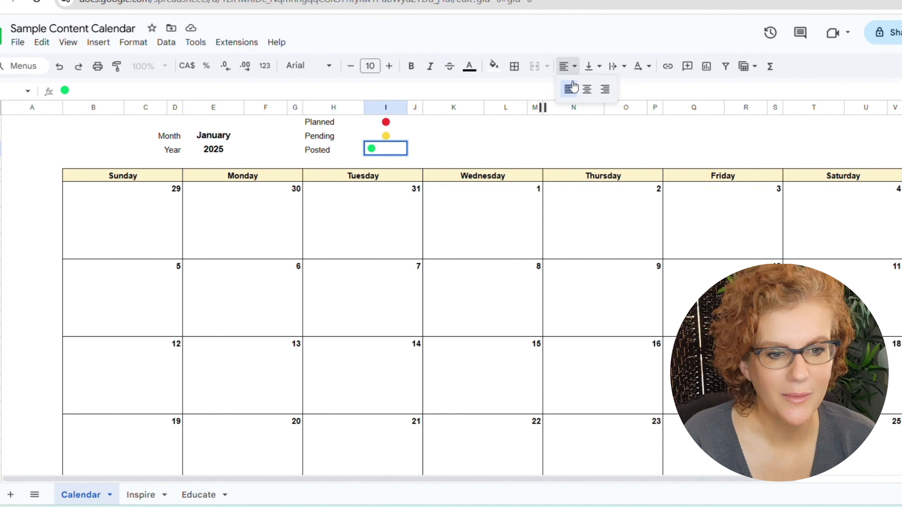
{"action": "left_click", "coordinate": [588, 89]}
{"action": "left_click", "coordinate": [562, 139]}
Move the status labels and their coloured circles from columns H and I to columns N and O in the same rows
{"action": "left_click", "coordinate": [317, 123]}
{"action": "left_click_drag", "start_coordinate": [317, 125], "coordinate": [620, 138]}
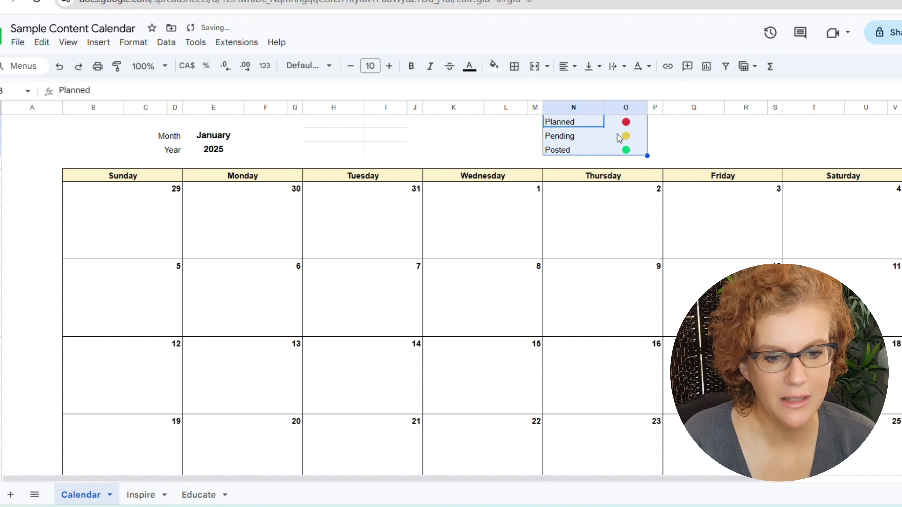
{"action": "left_click", "coordinate": [702, 140]}
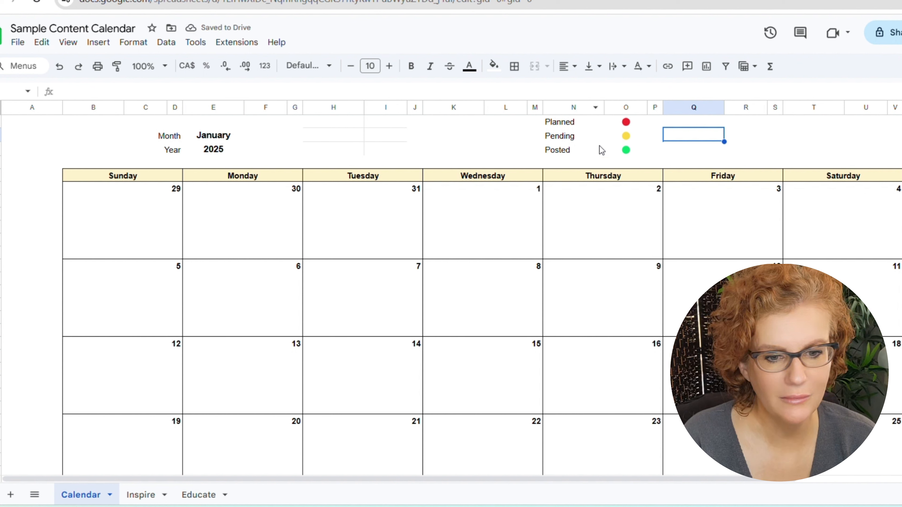
Apply white borders to all cells in columns G to K of the area the legend vacated above the calendar grid
{"action": "left_click_drag", "start_coordinate": [293, 121], "coordinate": [437, 152]}
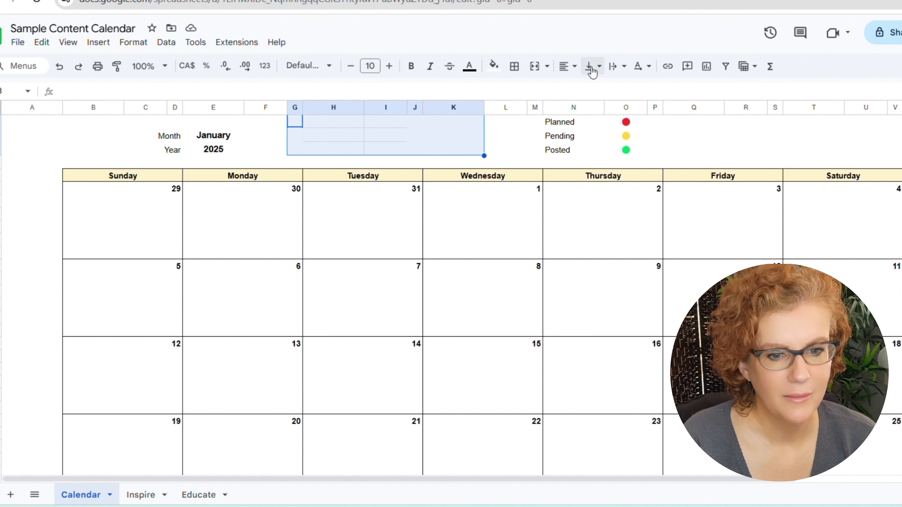
{"action": "left_click", "coordinate": [514, 66]}
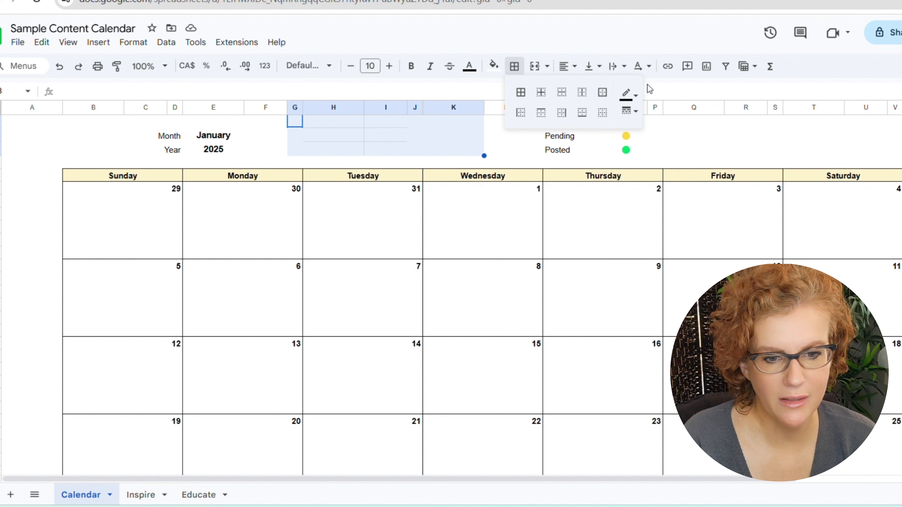
{"action": "left_click", "coordinate": [631, 96]}
{"action": "left_click", "coordinate": [656, 257]}
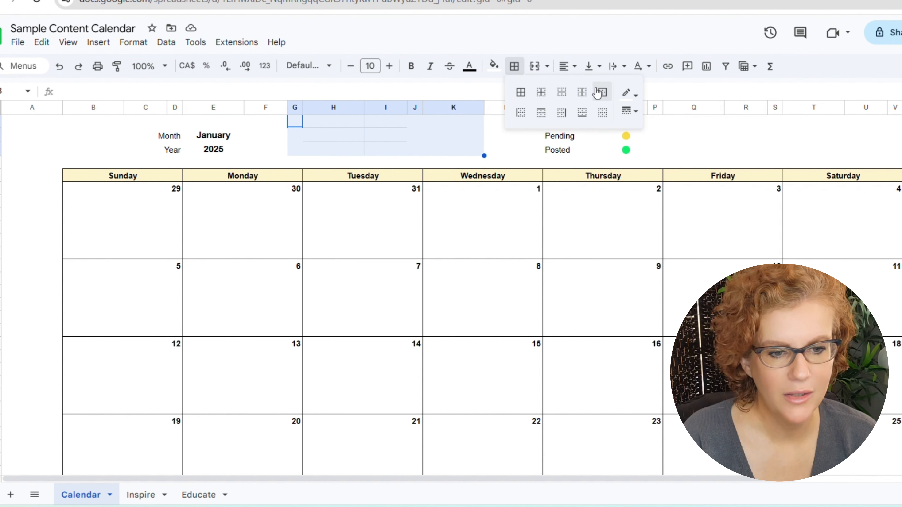
{"action": "left_click", "coordinate": [521, 92]}
{"action": "left_click", "coordinate": [732, 139]}
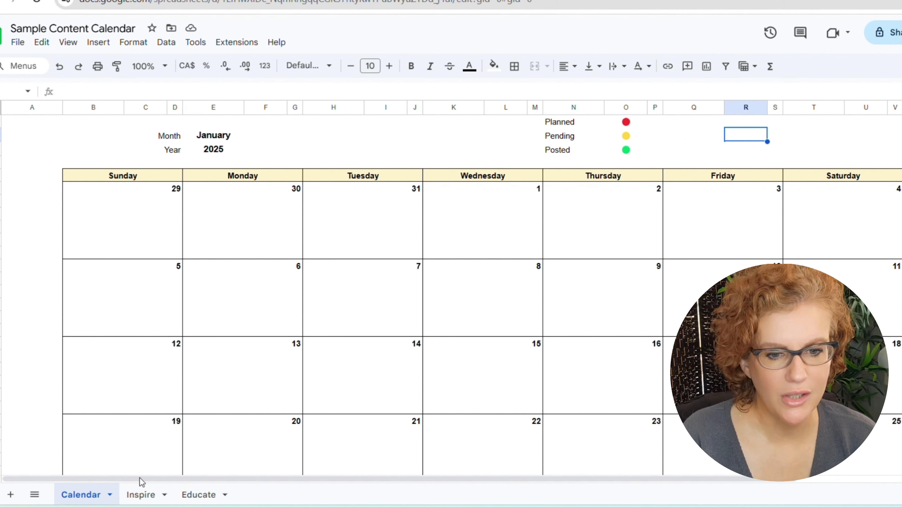
{"action": "left_click", "coordinate": [161, 495]}
{"action": "left_click", "coordinate": [196, 496]}
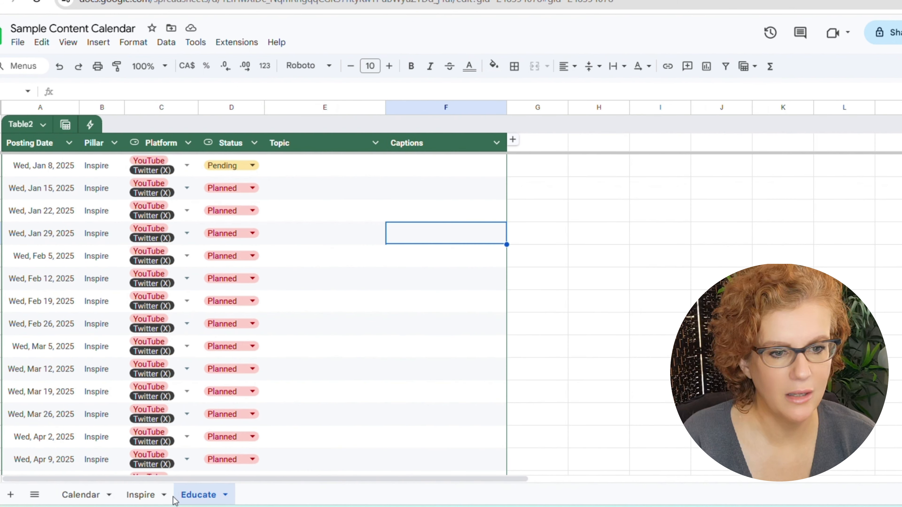
{"action": "left_click", "coordinate": [81, 495]}
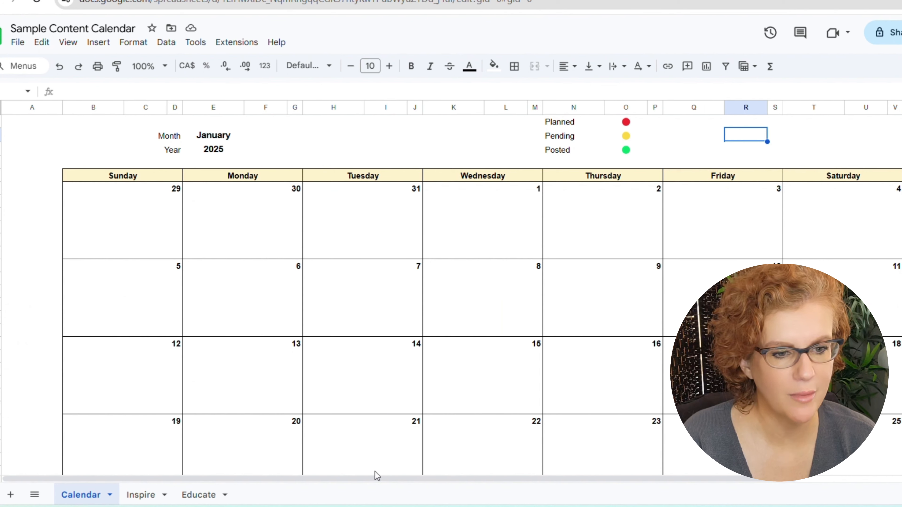
{"action": "left_click_drag", "start_coordinate": [374, 480], "coordinate": [597, 490]}
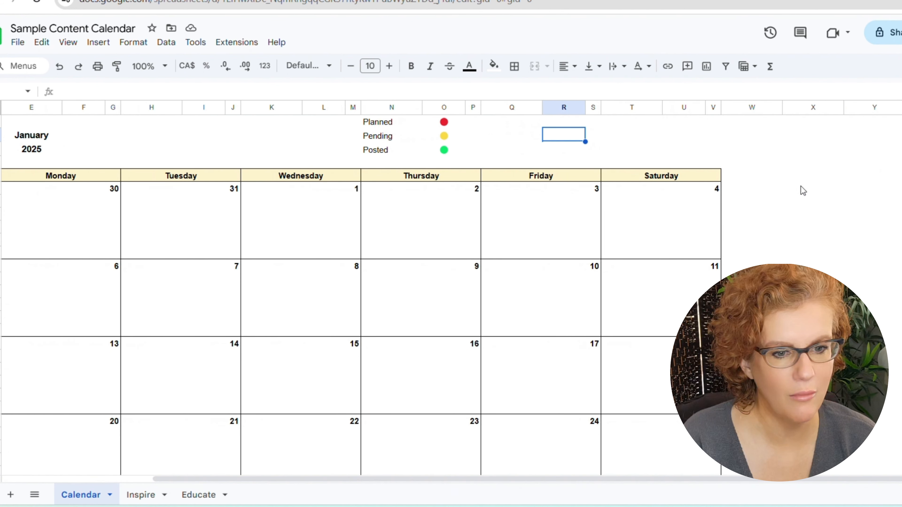
{"action": "left_click", "coordinate": [883, 165]}
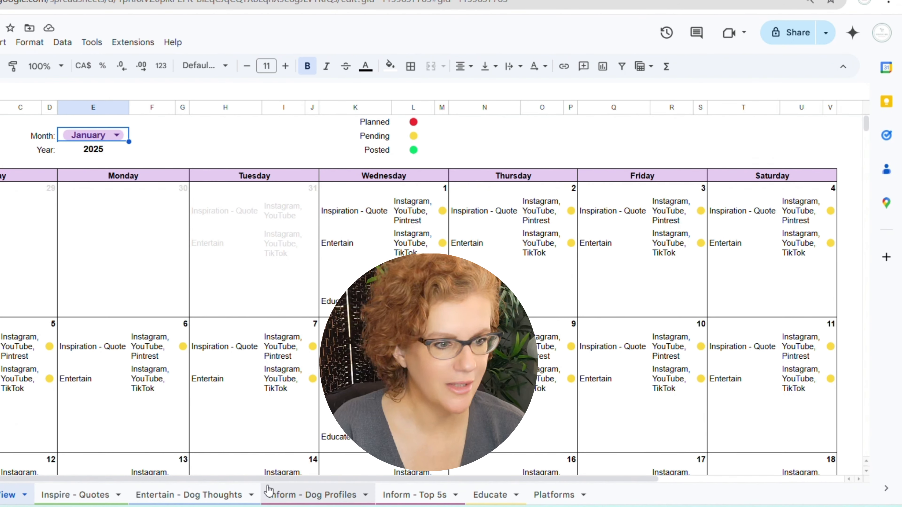
Examine the helper column of dates and its first formula in column Z of the finished example calendar
{"action": "left_click_drag", "start_coordinate": [273, 480], "coordinate": [535, 492]}
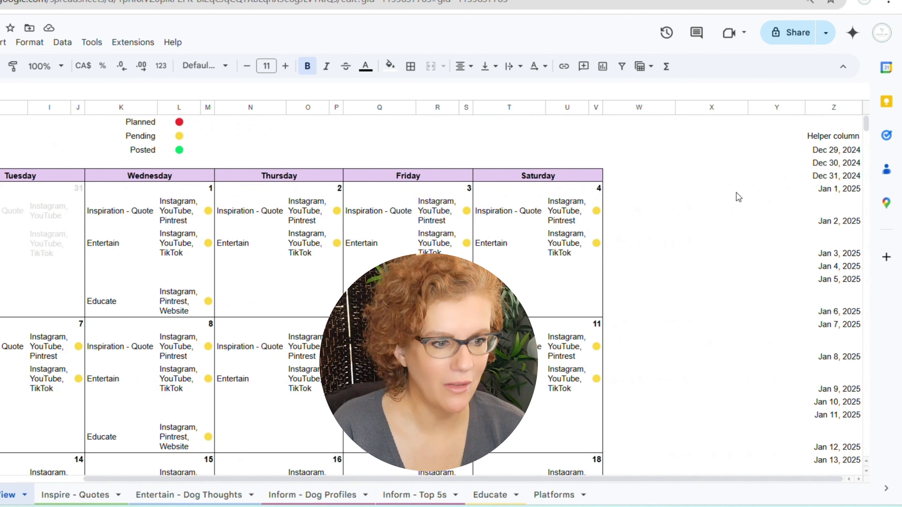
{"action": "left_click", "coordinate": [817, 142]}
{"action": "left_click", "coordinate": [820, 152]}
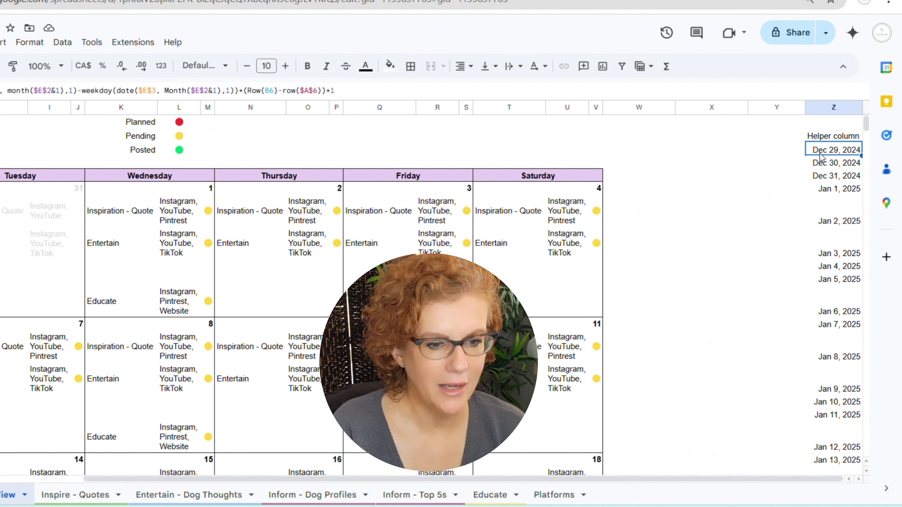
{"action": "left_click", "coordinate": [511, 188]}
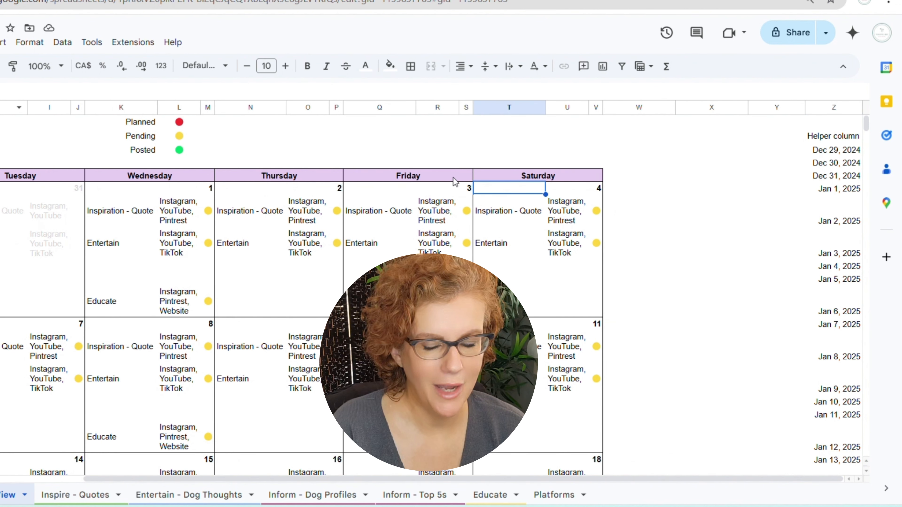
{"action": "left_click_drag", "start_coordinate": [365, 477], "coordinate": [183, 479]}
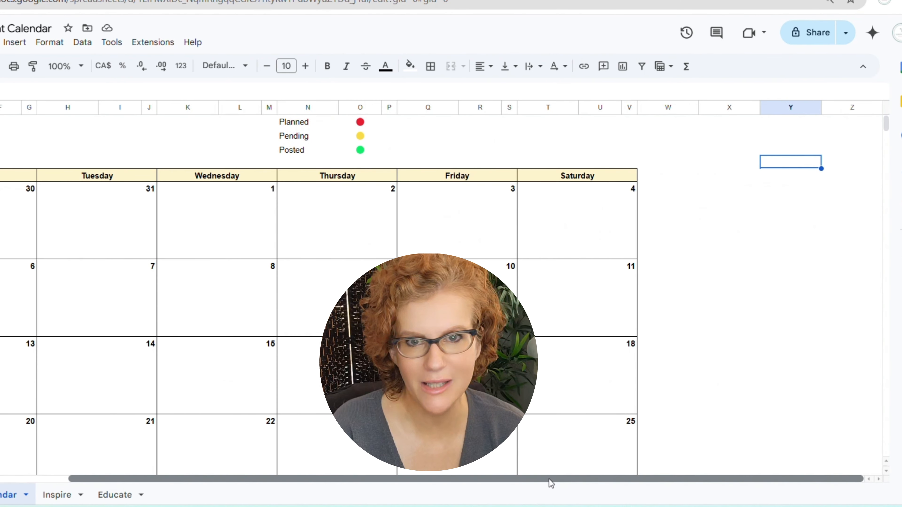
Enter the heading "Helper Column" in cell Z3 of the sample Calendar sheet, beyond the calendar grid
{"action": "left_click_drag", "start_coordinate": [550, 480], "coordinate": [408, 481]}
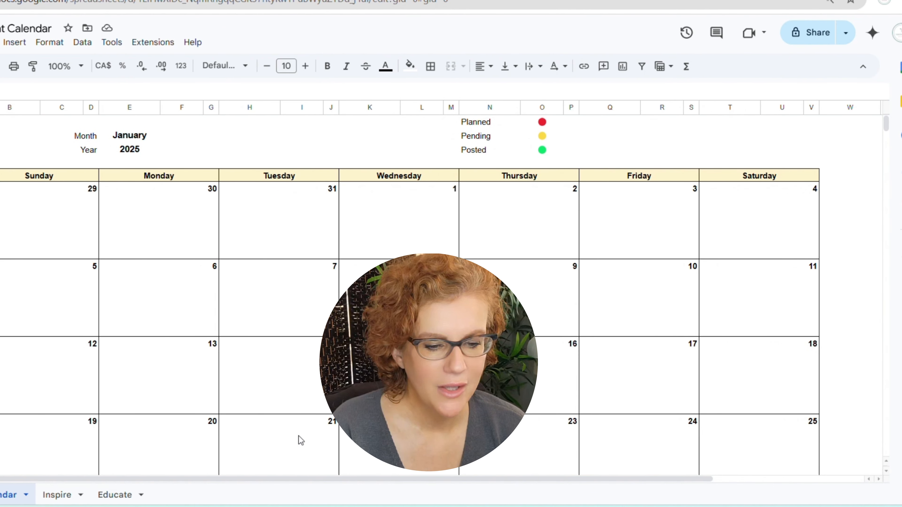
{"action": "left_click", "coordinate": [336, 472]}
{"action": "left_click_drag", "start_coordinate": [341, 480], "coordinate": [654, 477]}
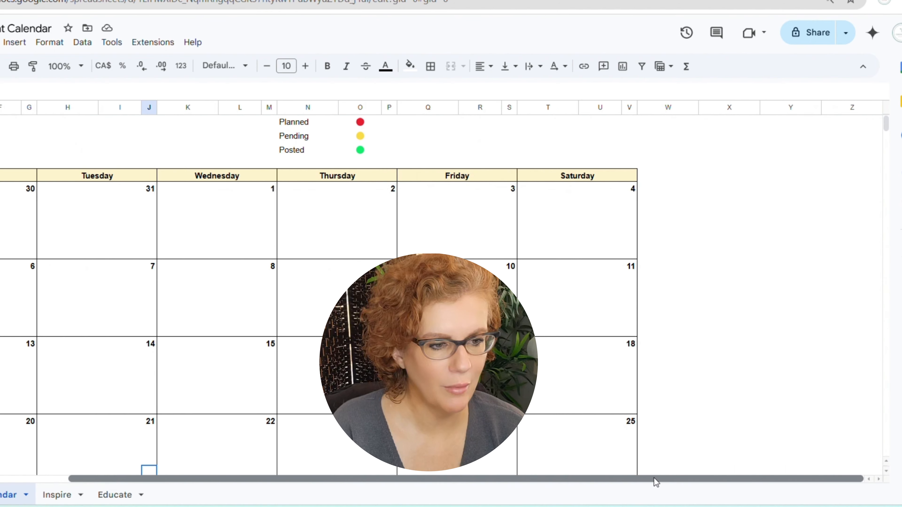
{"action": "left_click", "coordinate": [817, 163]}
{"action": "left_click", "coordinate": [852, 152]}
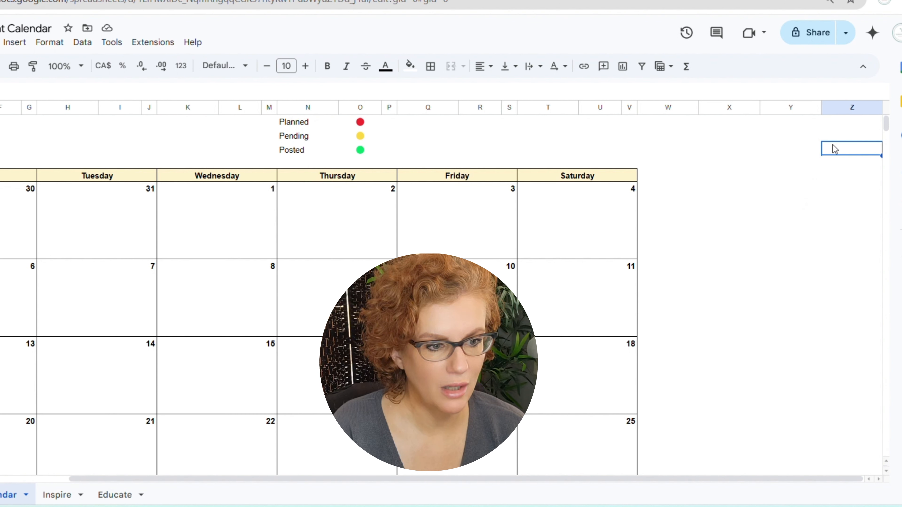
{"action": "type", "text": "Helper Column"}
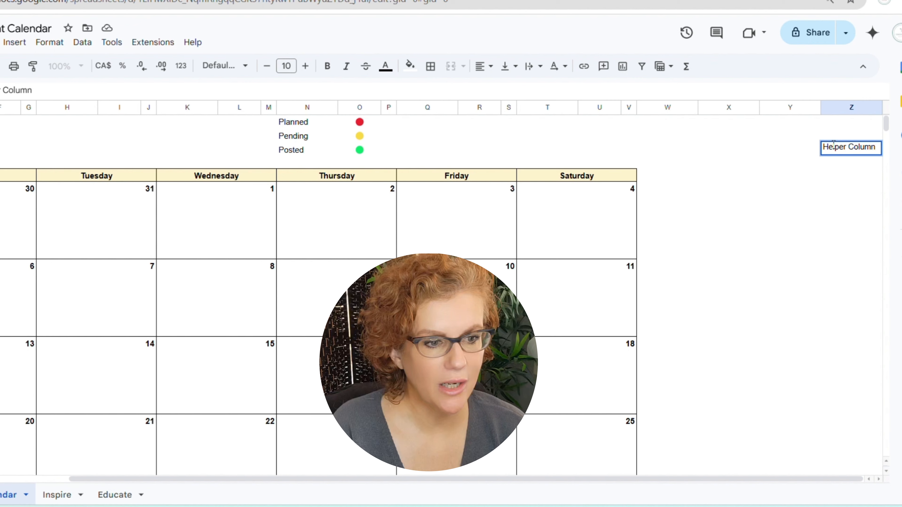
{"action": "key", "text": "Return"}
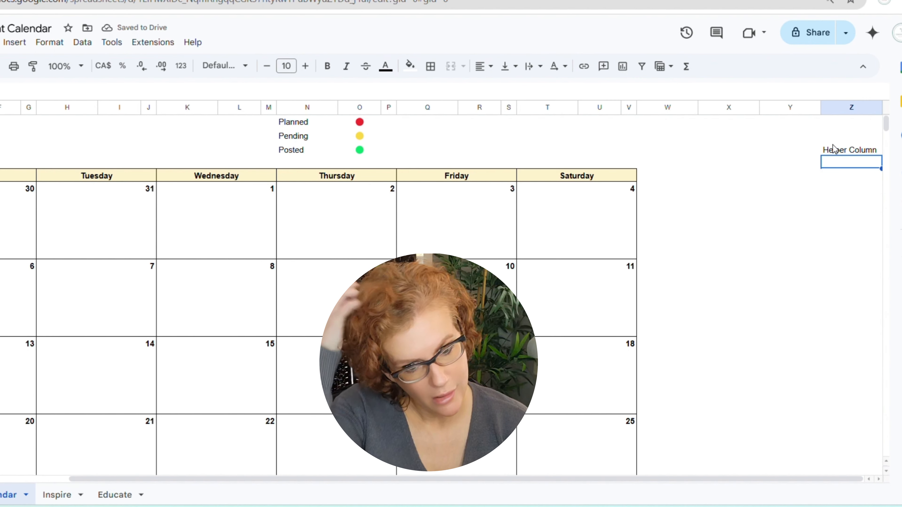
Start a date formula in cell Z4 under the Helper Column heading, with the absolute reference $E$3 as its year
{"action": "left_click", "coordinate": [394, 190]}
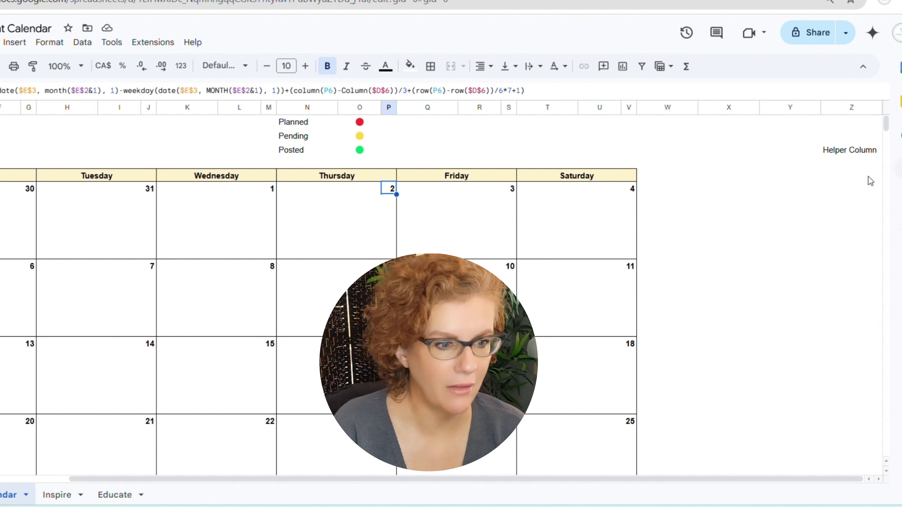
{"action": "left_click", "coordinate": [850, 165]}
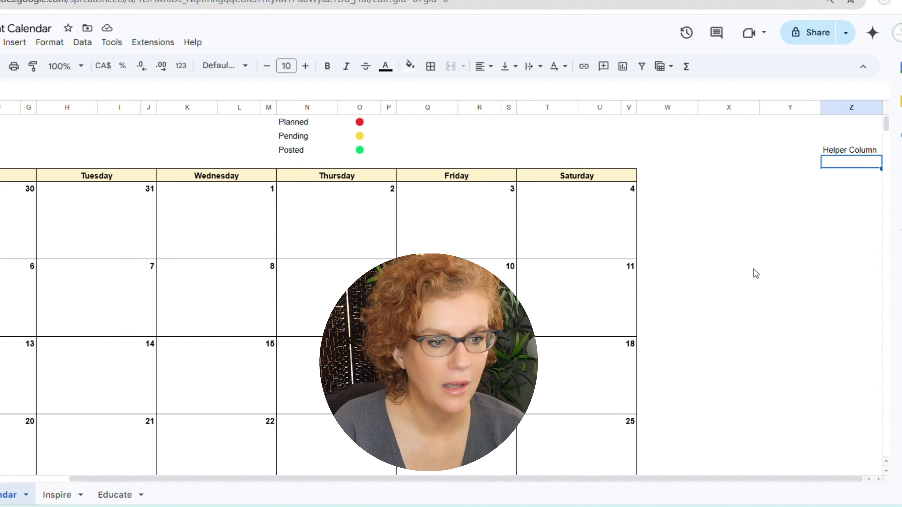
{"action": "type", "text": "=date"}
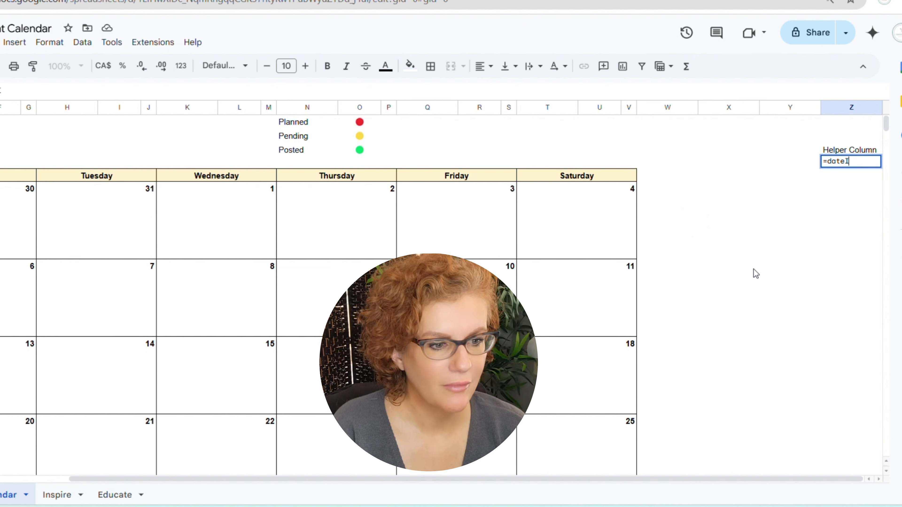
{"action": "type", "text": "("}
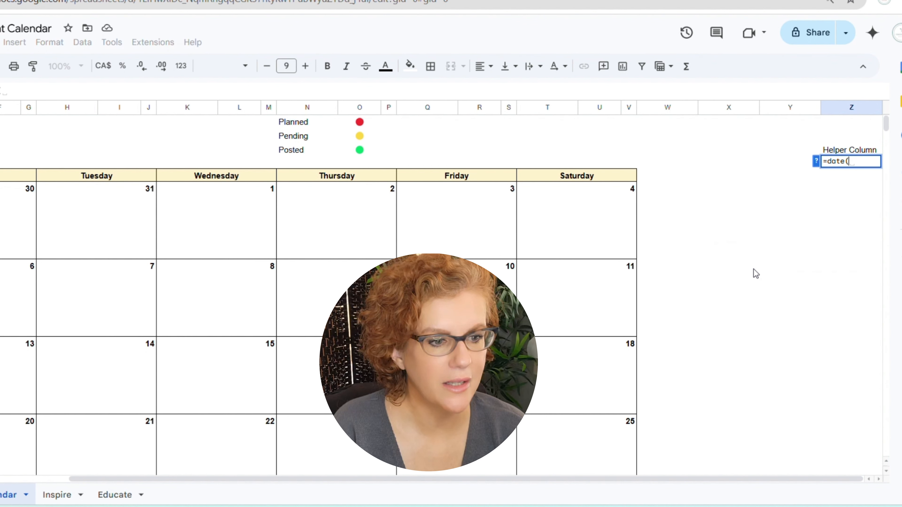
{"action": "type", "text": "E3"}
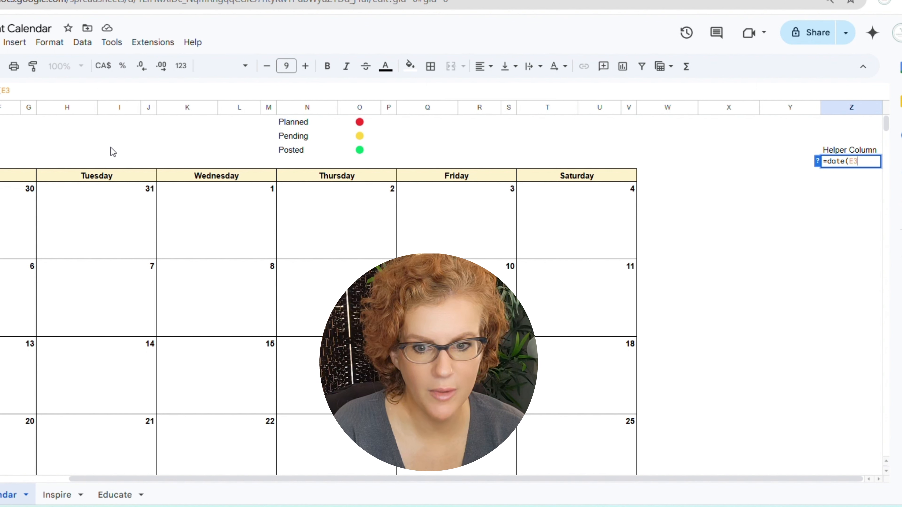
{"action": "key", "text": "F4"}
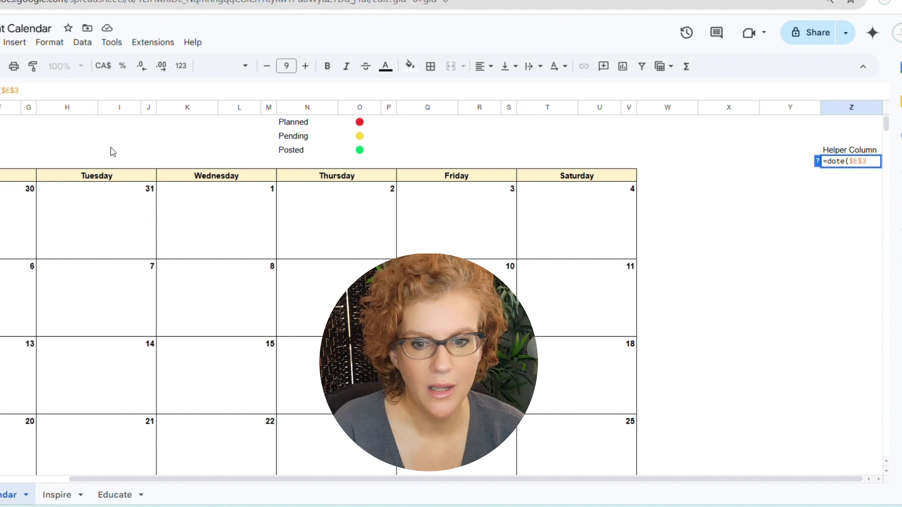
Complete the DATE function in Z4 with month($E$2&1) as the month and 1 as the day
{"action": "type", "text": ", month"}
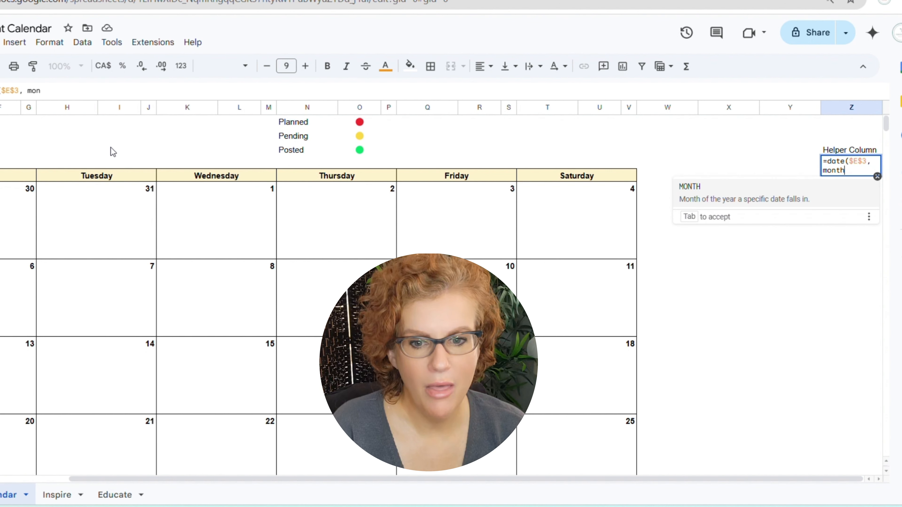
{"action": "type", "text": "("}
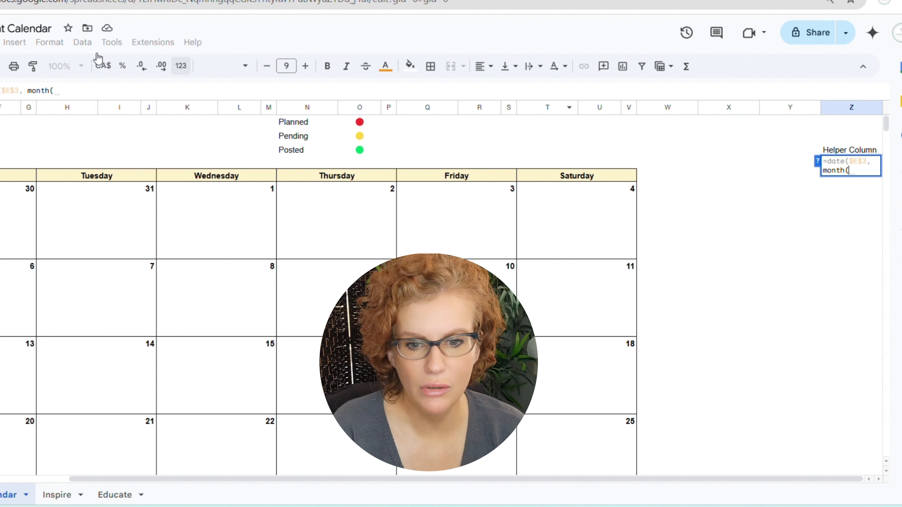
{"action": "left_click", "coordinate": [0, 136]}
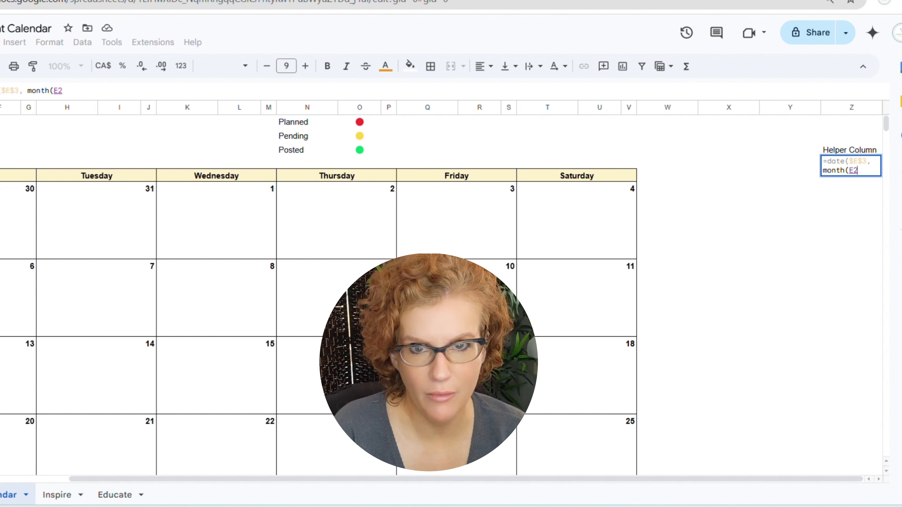
{"action": "key", "text": "F4"}
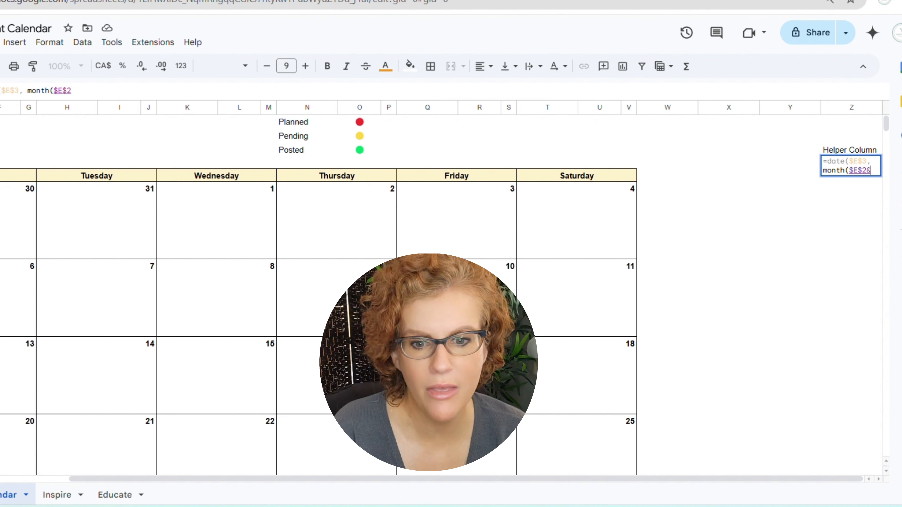
{"action": "type", "text": "&1"}
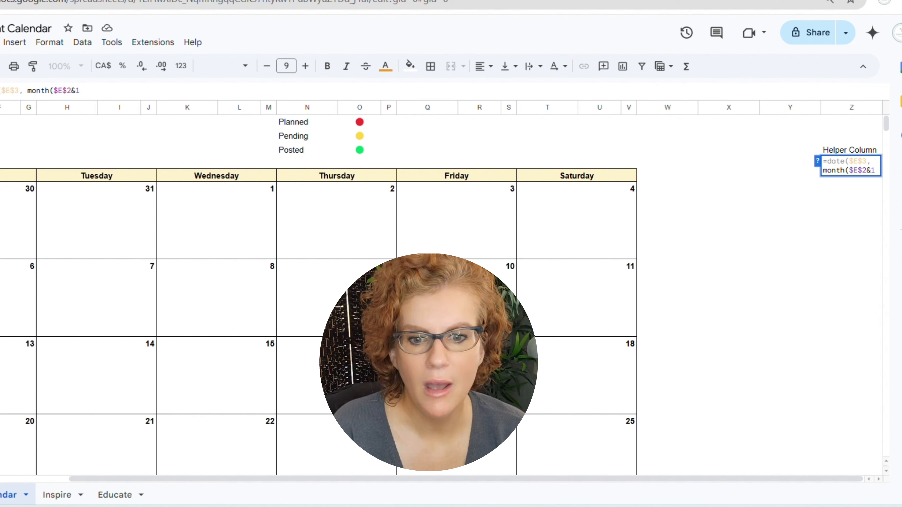
{"action": "type", "text": ")"}
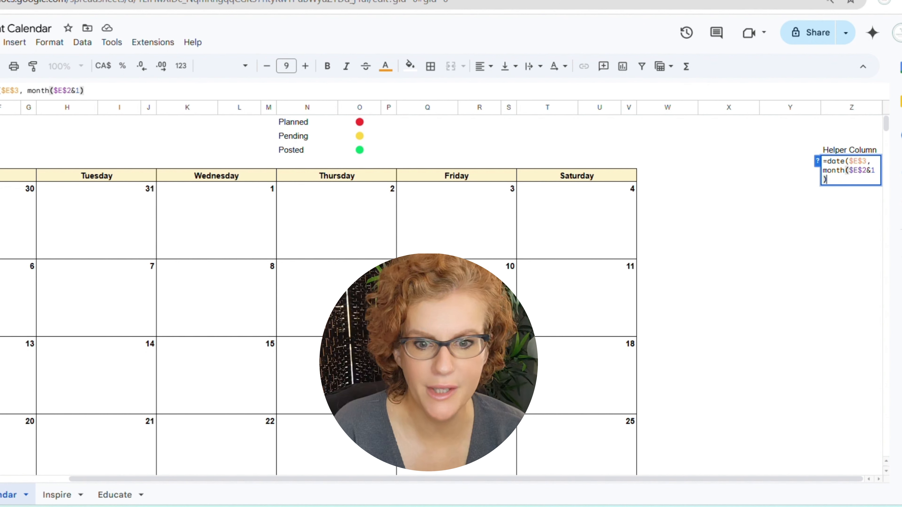
{"action": "type", "text": ", 1)"}
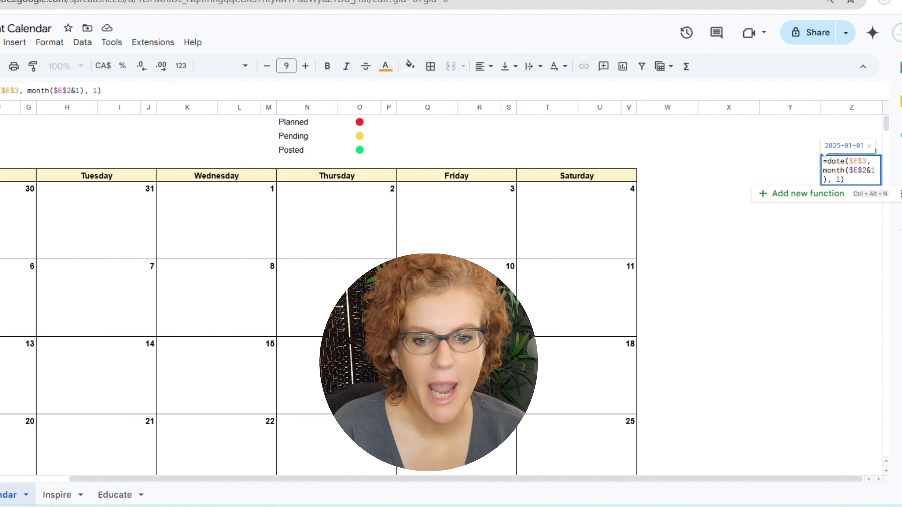
Extend the Z4 formula by subtracting a WEEKDAY function with a nested DATE that takes $E$3 as the year
{"action": "type", "text": " - weekd"}
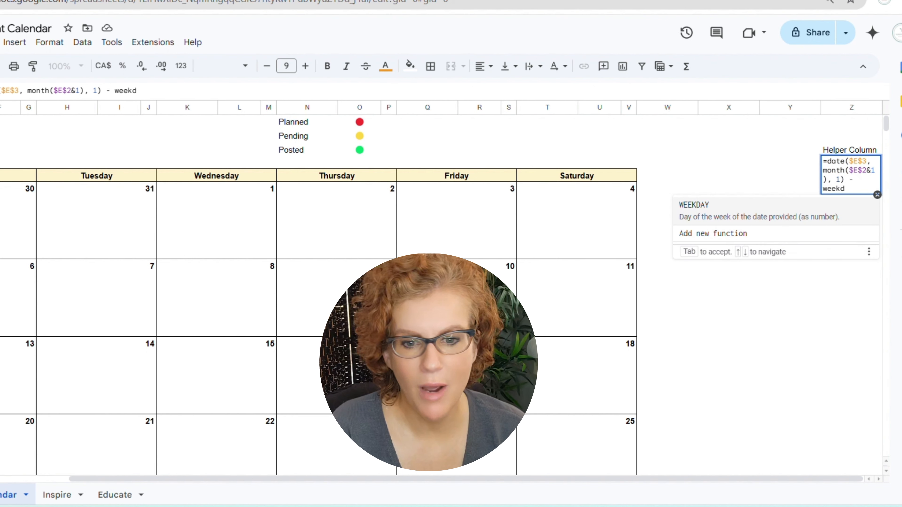
{"action": "key", "text": "Tab"}
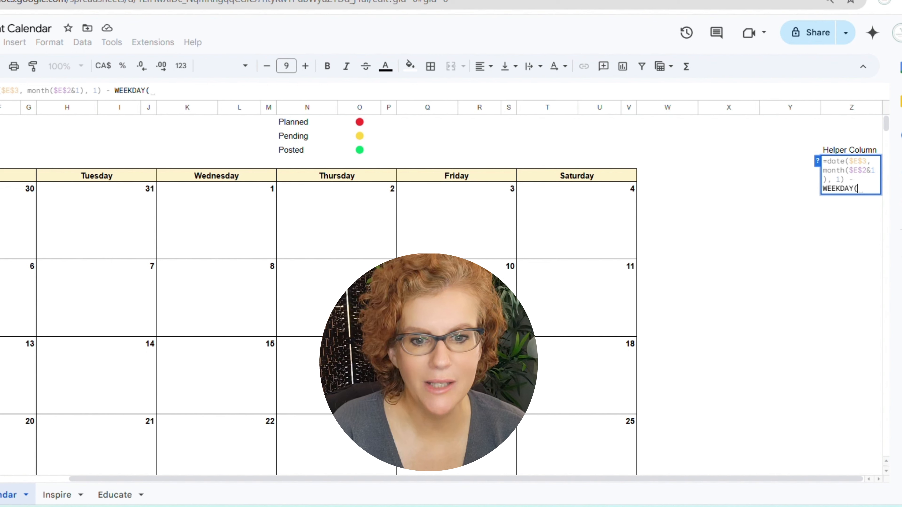
{"action": "type", "text": "DATE("}
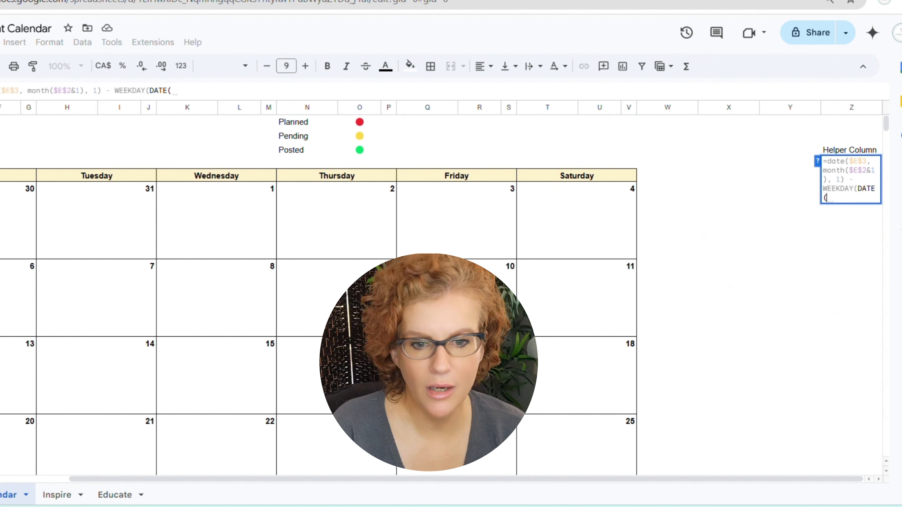
{"action": "type", "text": "E3"}
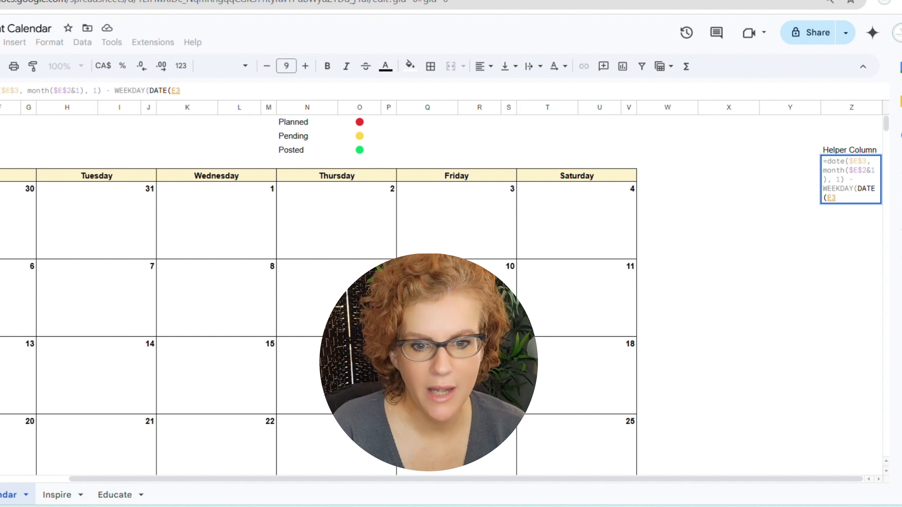
{"action": "key", "text": "F4"}
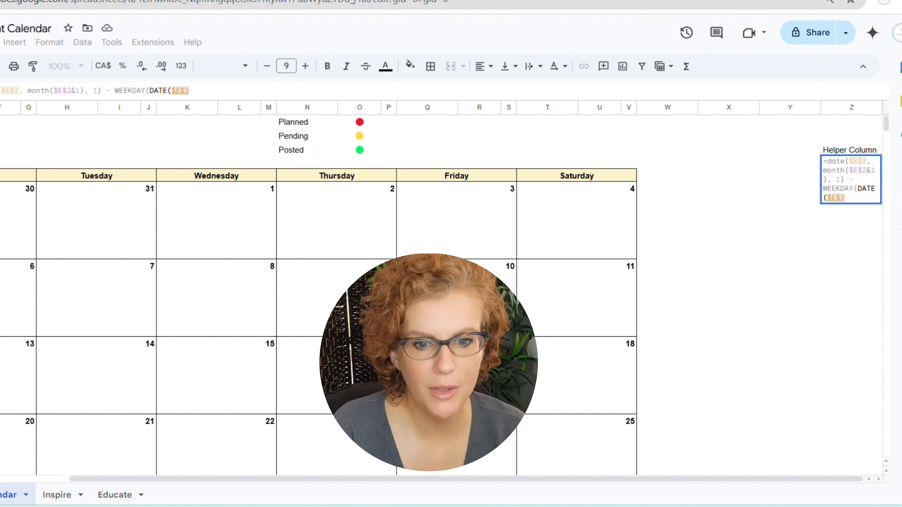
{"action": "type", "text": ", "}
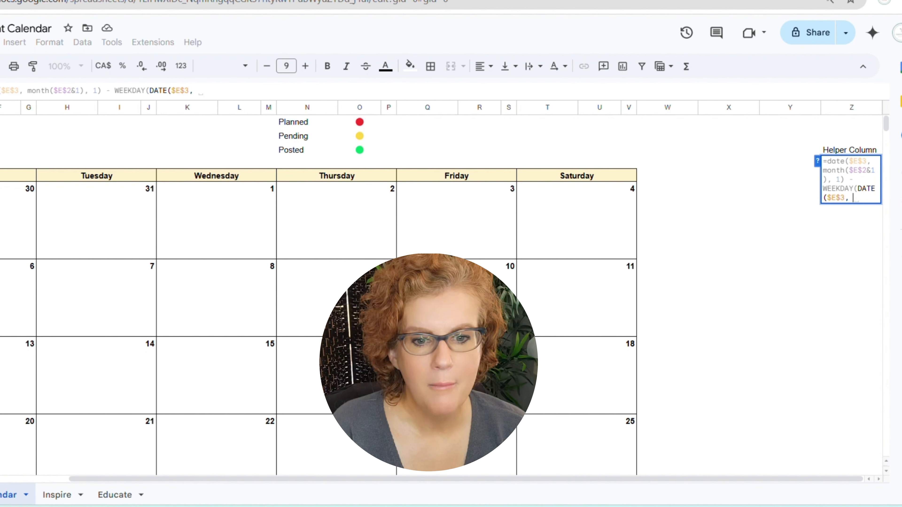
Complete the nested DATE with MONTH($E$2&1) and day 1, closing both the DATE and WEEKDAY functions
{"action": "type", "text": "Mon"}
{"action": "key", "text": "Tab"}
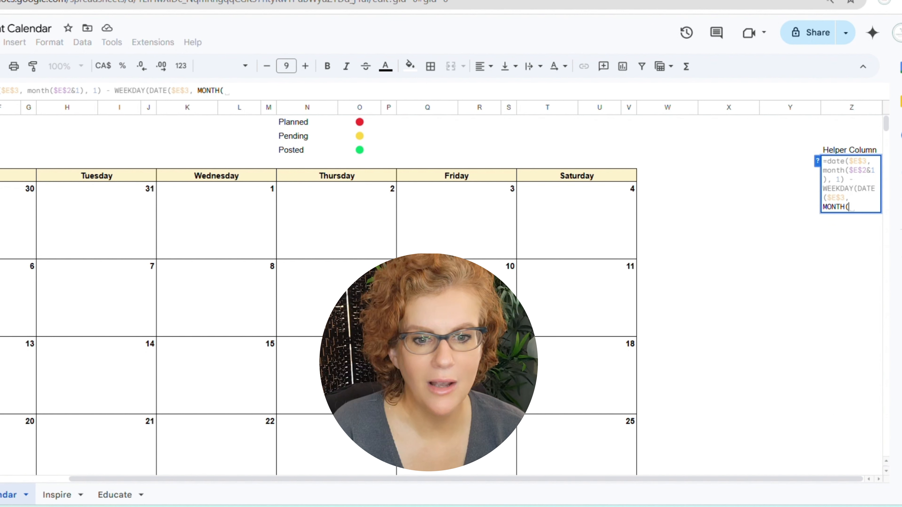
{"action": "type", "text": "E2"}
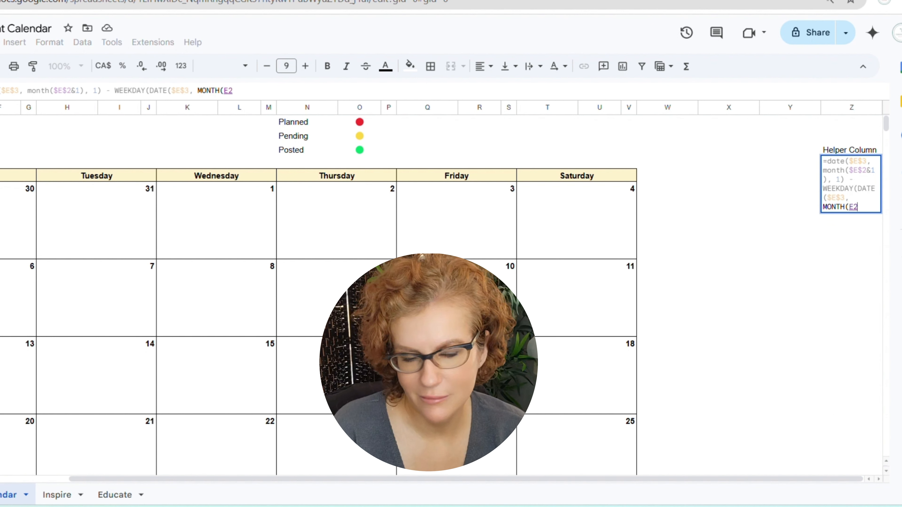
{"action": "key", "text": "F4"}
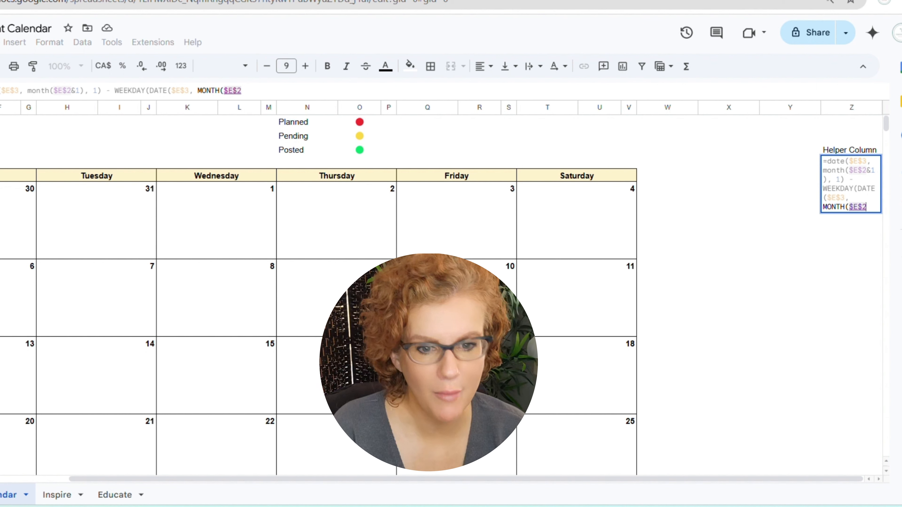
{"action": "type", "text": "&1)"}
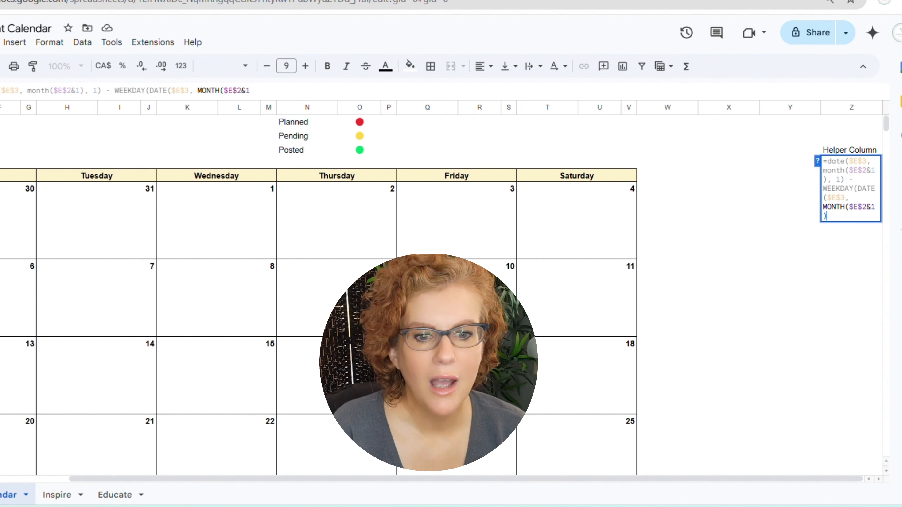
{"action": "type", "text": ", "}
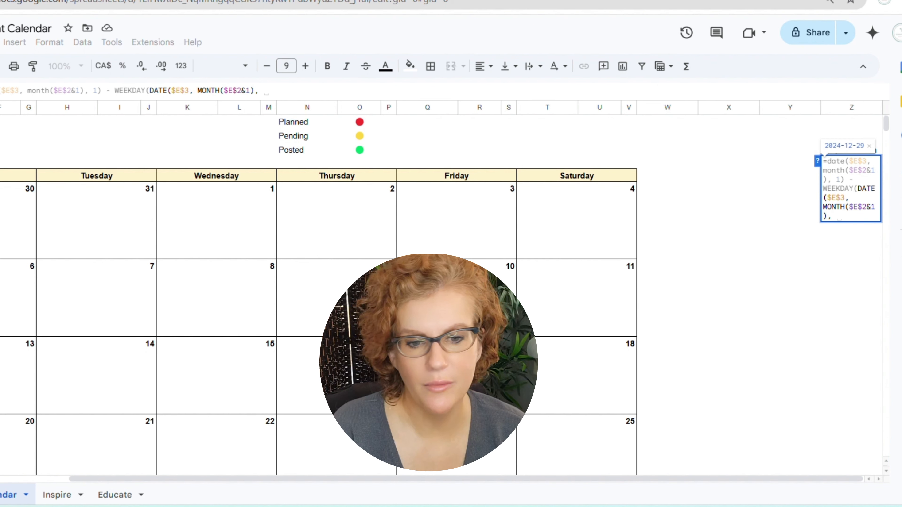
{"action": "type", "text": "1"}
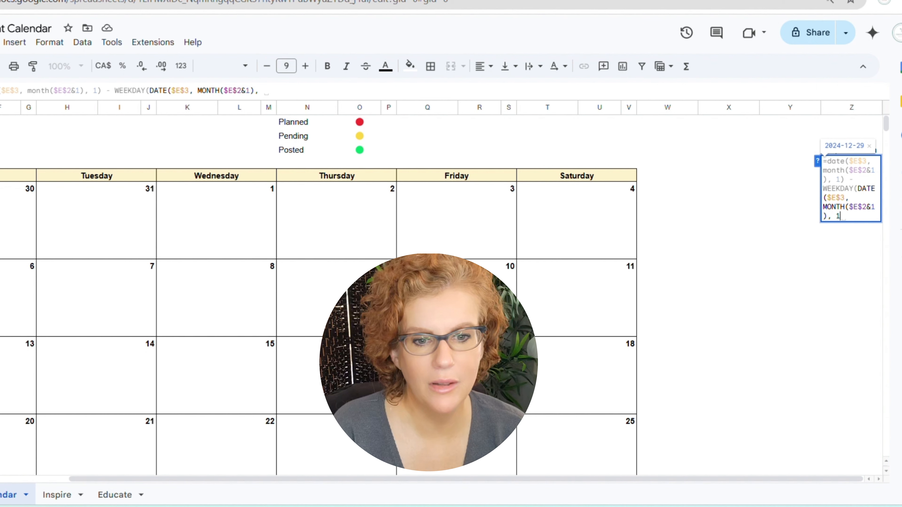
{"action": "type", "text": ")"}
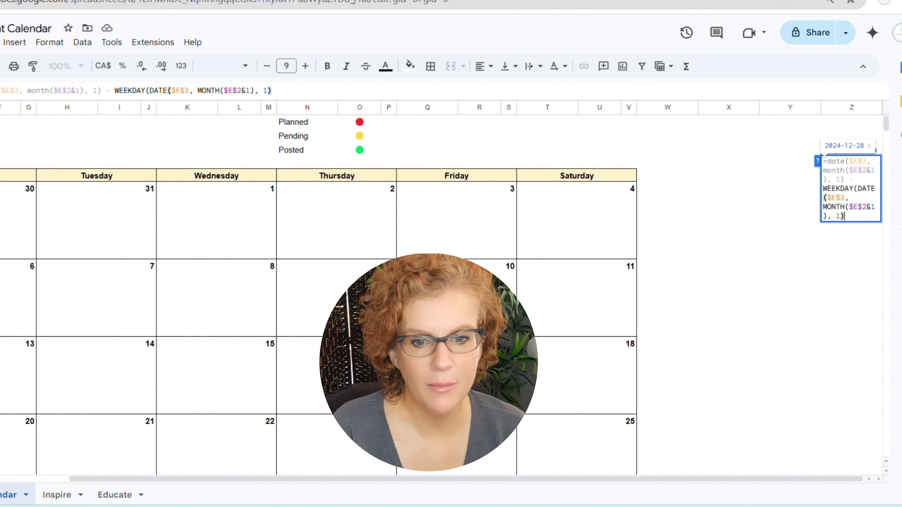
{"action": "type", "text": ")"}
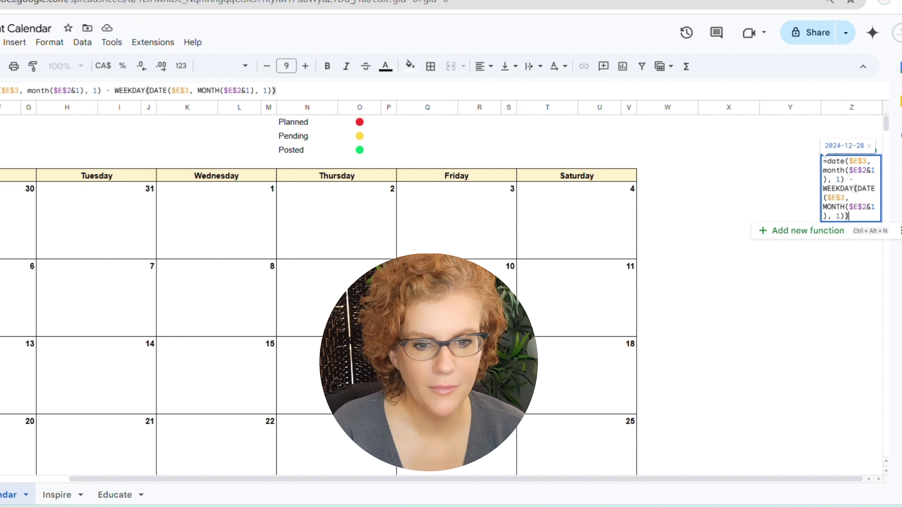
Extend the Z4 formula by adding an opening parenthesis with row(b6) followed by a minus sign
{"action": "type", "text": "+"}
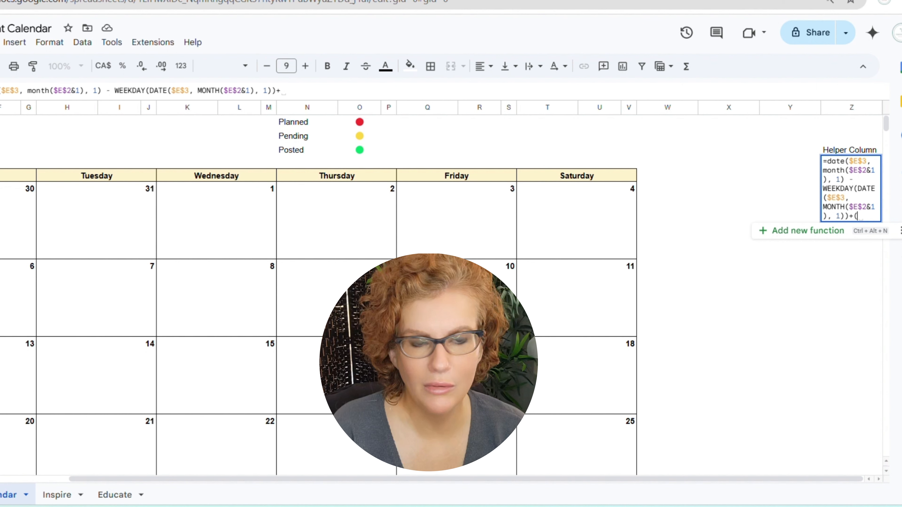
{"action": "type", "text": "(row"}
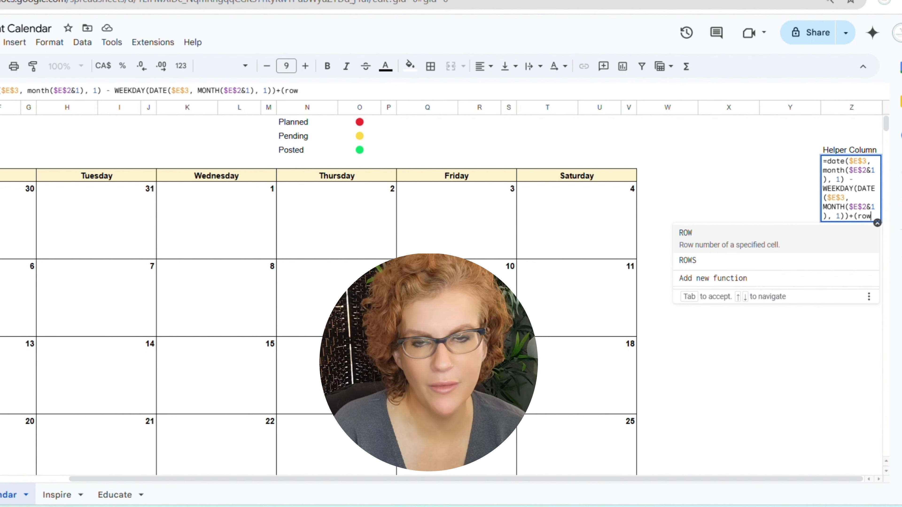
{"action": "type", "text": "(b"}
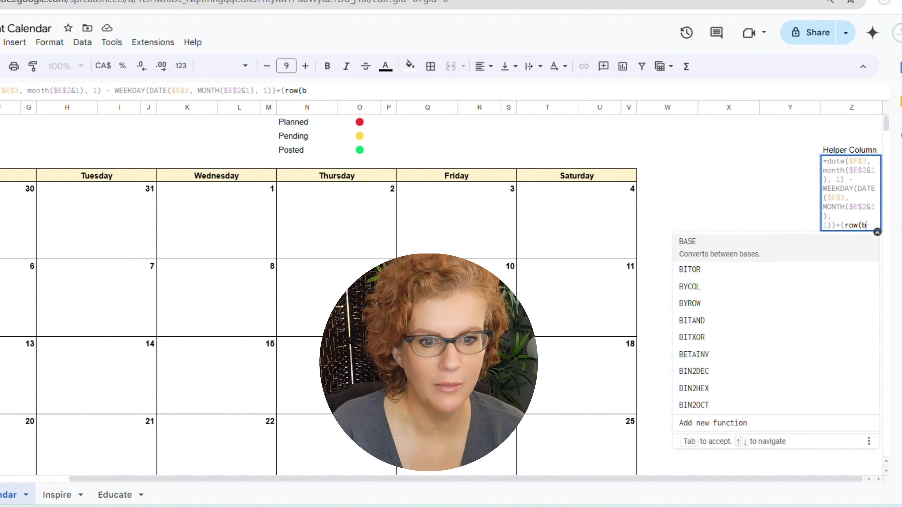
{"action": "type", "text": "6"}
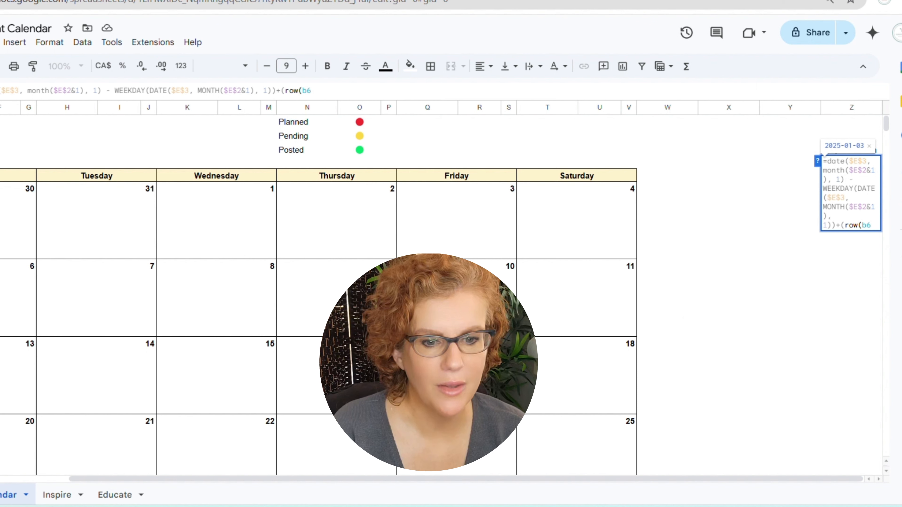
{"action": "type", "text": ")"}
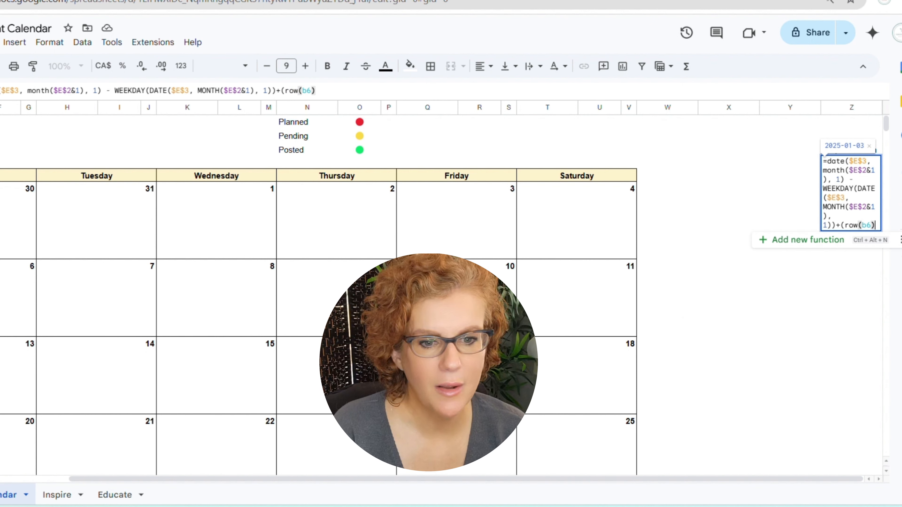
{"action": "type", "text": "-"}
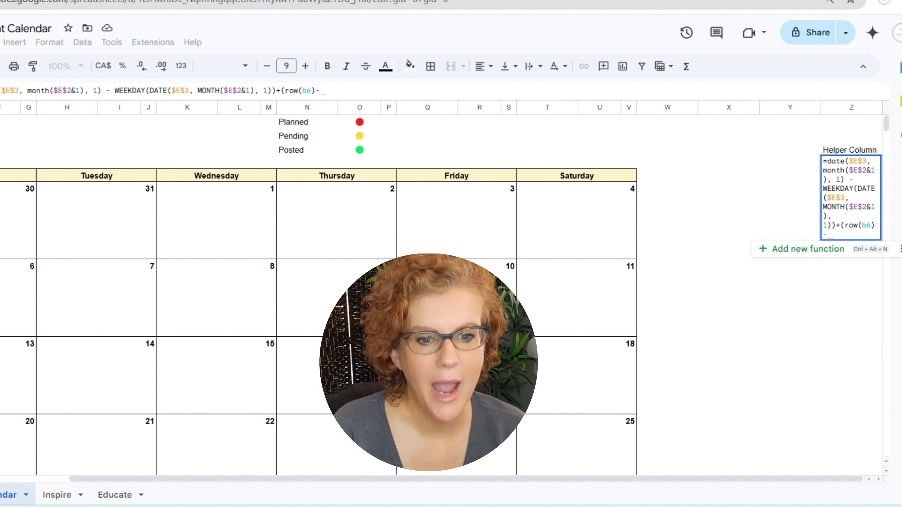
Complete the Z4 formula by subtracting row($A$6), closing the parentheses and adding 1
{"action": "type", "text": "row("}
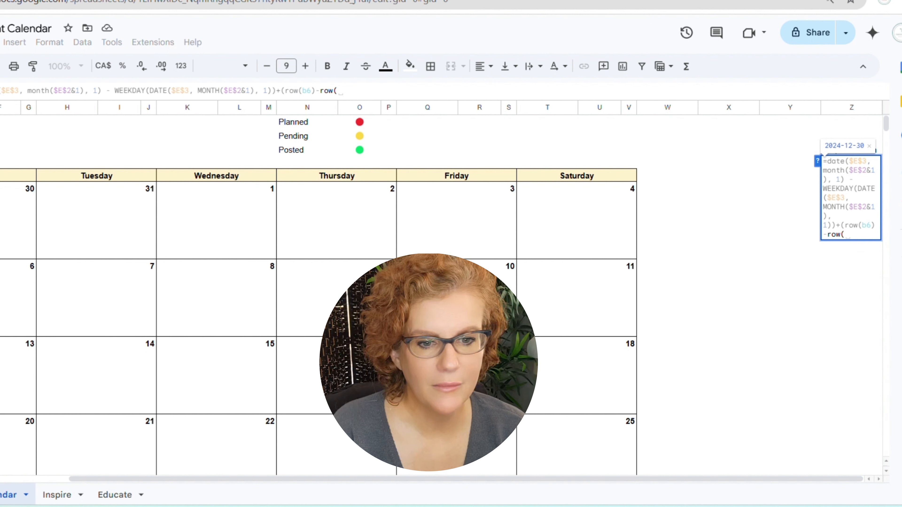
{"action": "type", "text": "A"}
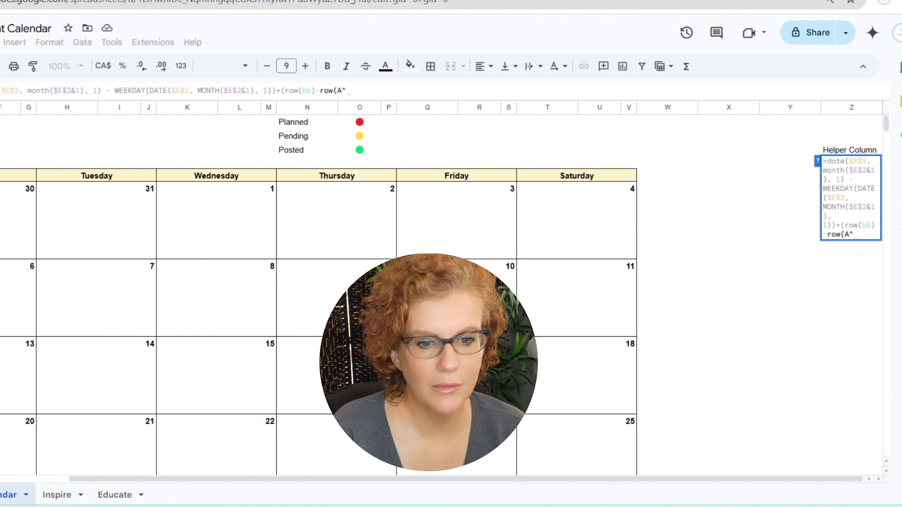
{"action": "type", "text": "6"}
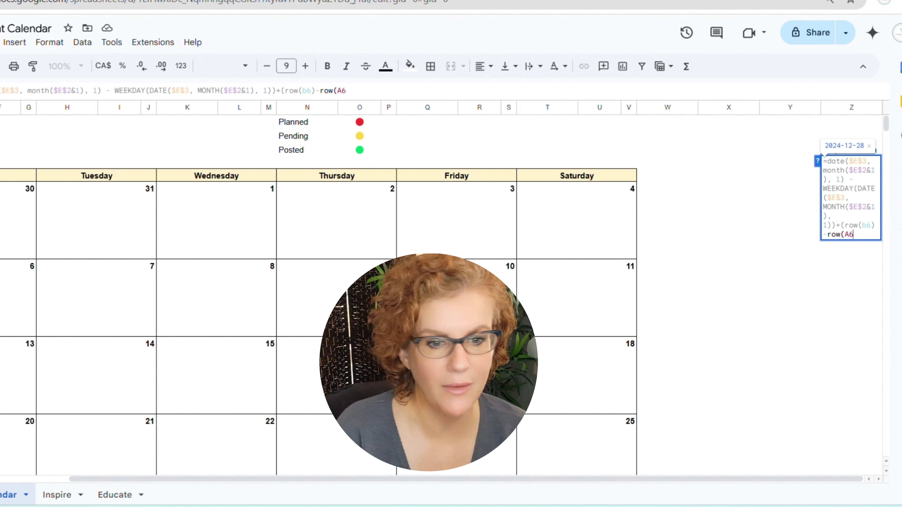
{"action": "key", "text": "F4"}
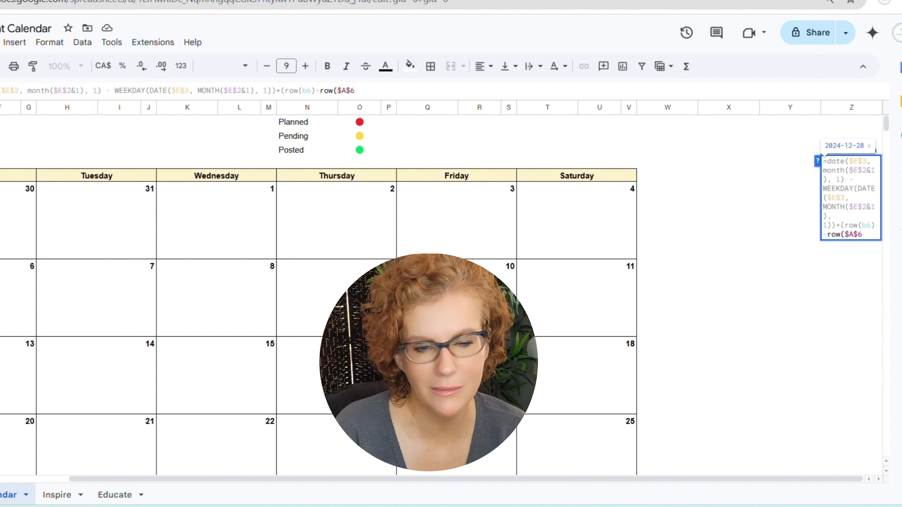
{"action": "type", "text": "))+"}
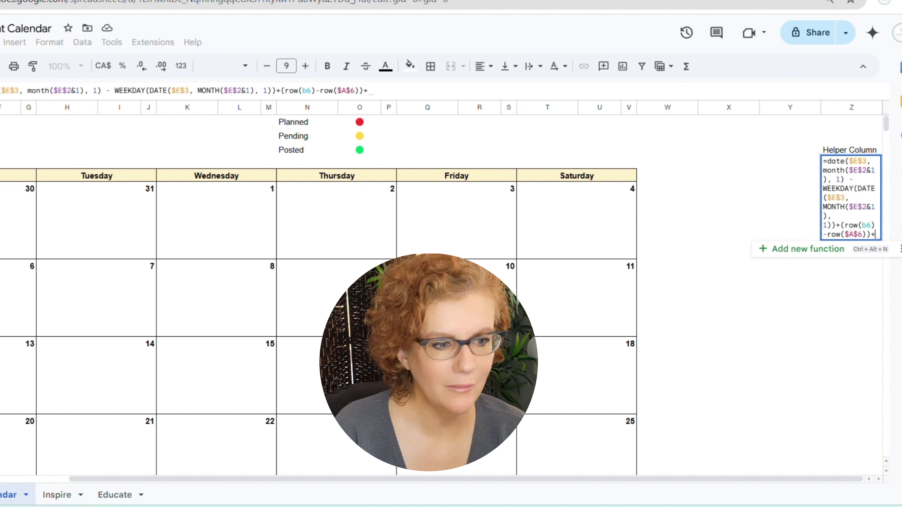
{"action": "key", "text": "Return"}
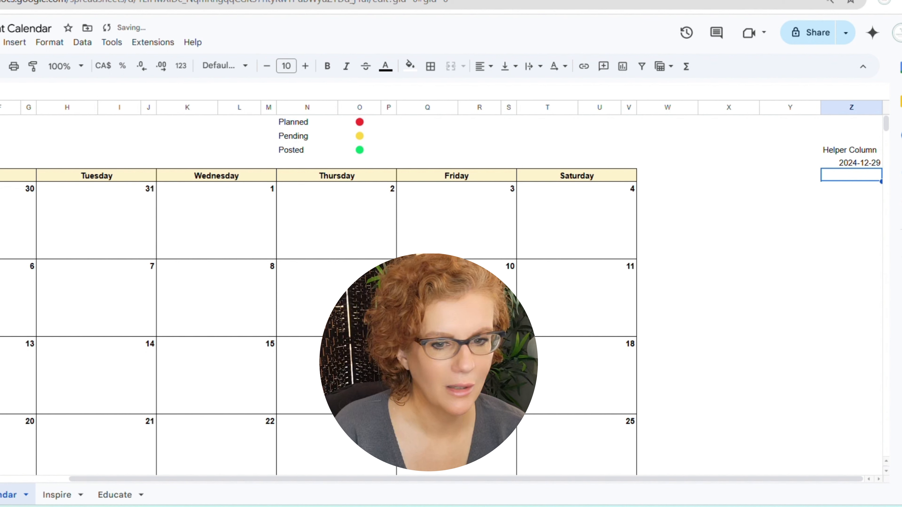
Fill the Z4 date formula down the helper column through Z53
{"action": "left_click", "coordinate": [839, 166]}
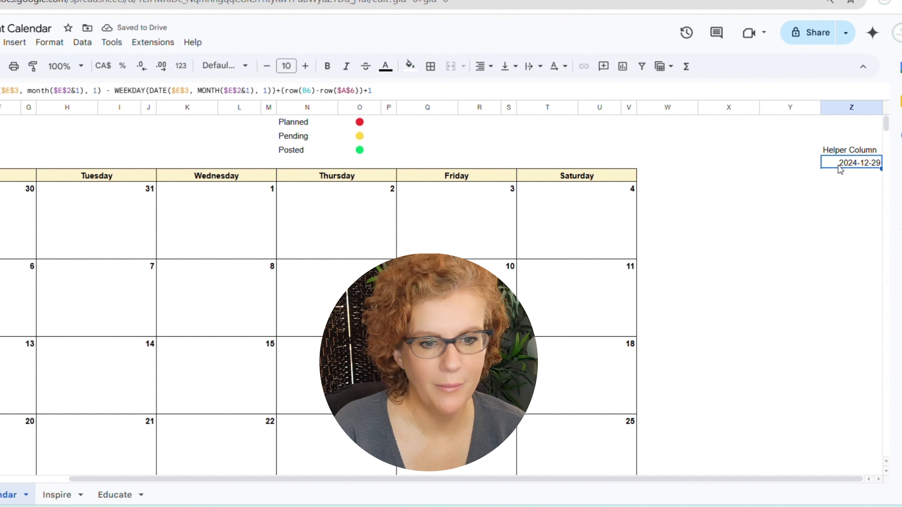
{"action": "left_click_drag", "start_coordinate": [693, 475], "coordinate": [752, 482]}
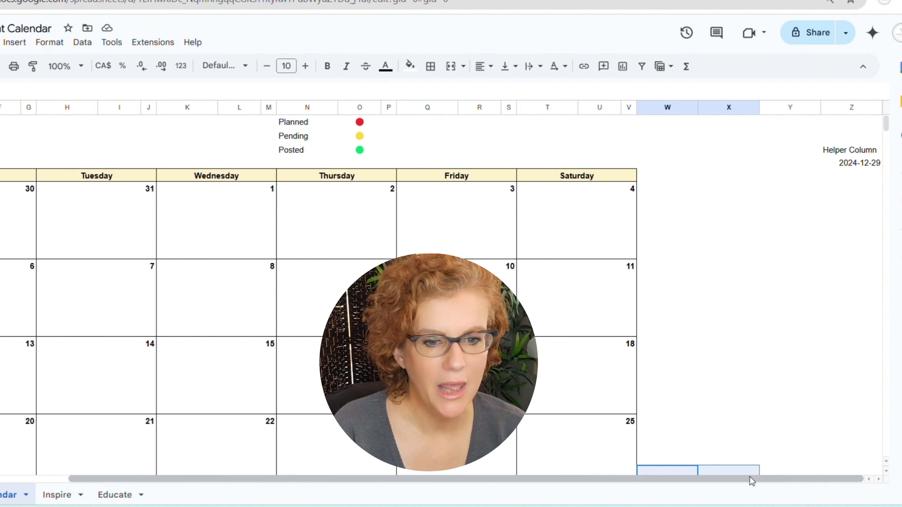
{"action": "left_click", "coordinate": [855, 163]}
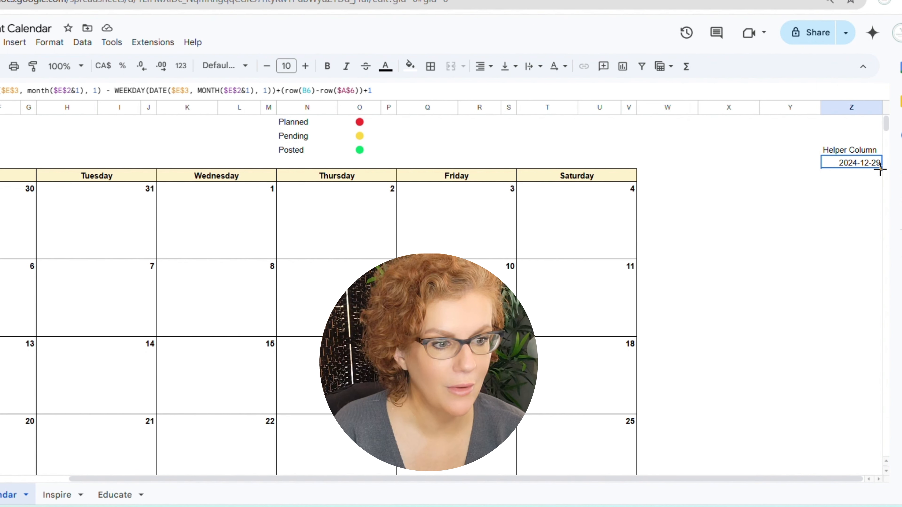
{"action": "scroll", "coordinate": [882, 175], "scroll_direction": "down", "scroll_amount": 8}
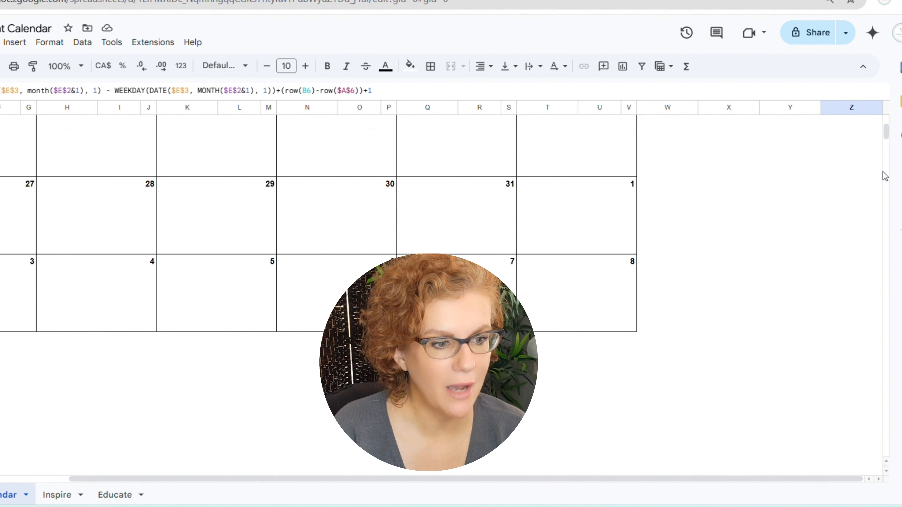
{"action": "scroll", "coordinate": [884, 130], "scroll_direction": "up", "scroll_amount": 8}
{"action": "scroll", "coordinate": [886, 123], "scroll_direction": "up", "scroll_amount": 1}
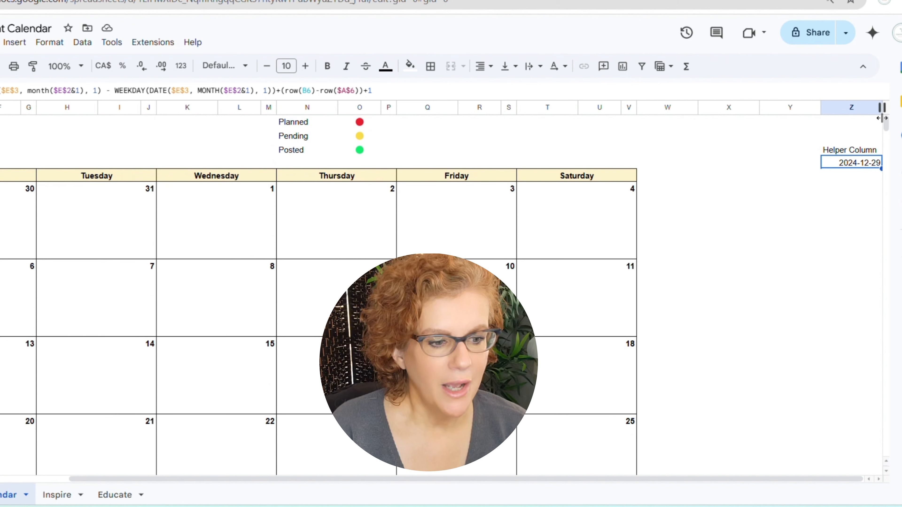
{"action": "left_click_drag", "start_coordinate": [880, 169], "coordinate": [859, 422]}
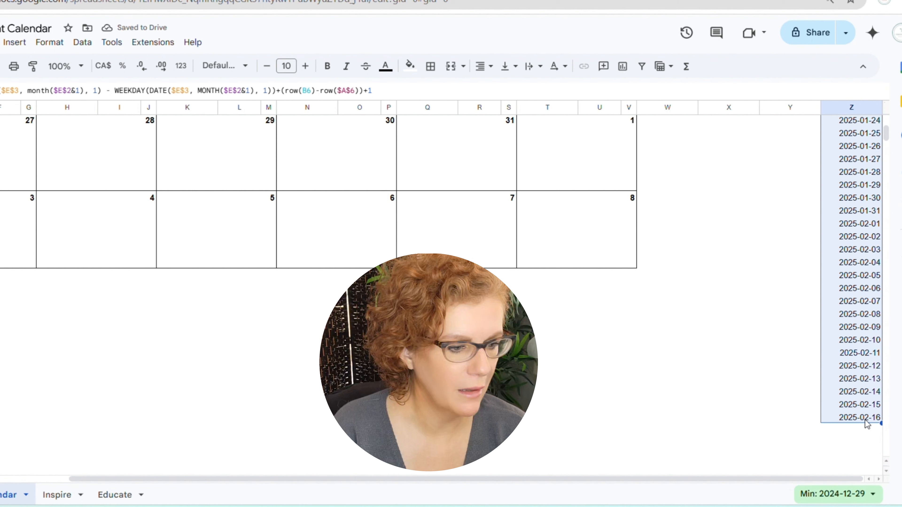
Delete the surplus helper column dates from 2025-02-09 through 2025-02-16
{"action": "left_click", "coordinate": [875, 419]}
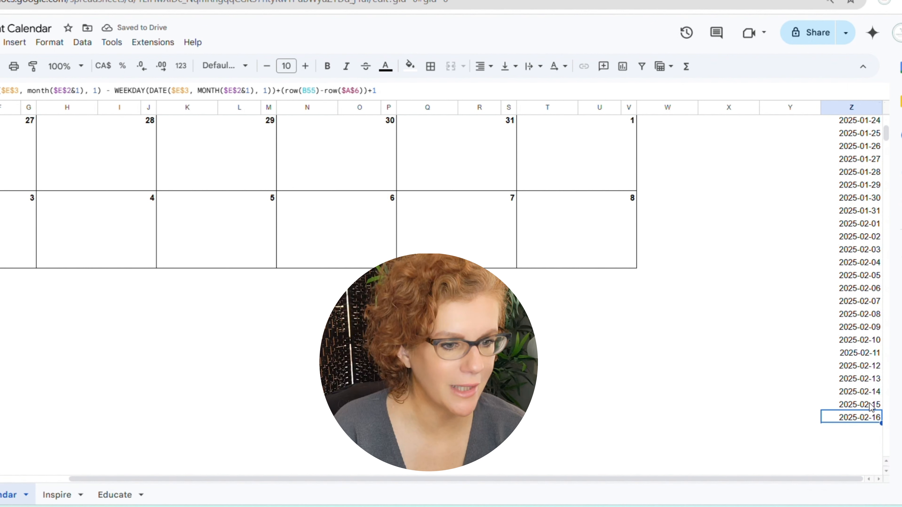
{"action": "left_click", "coordinate": [854, 300]}
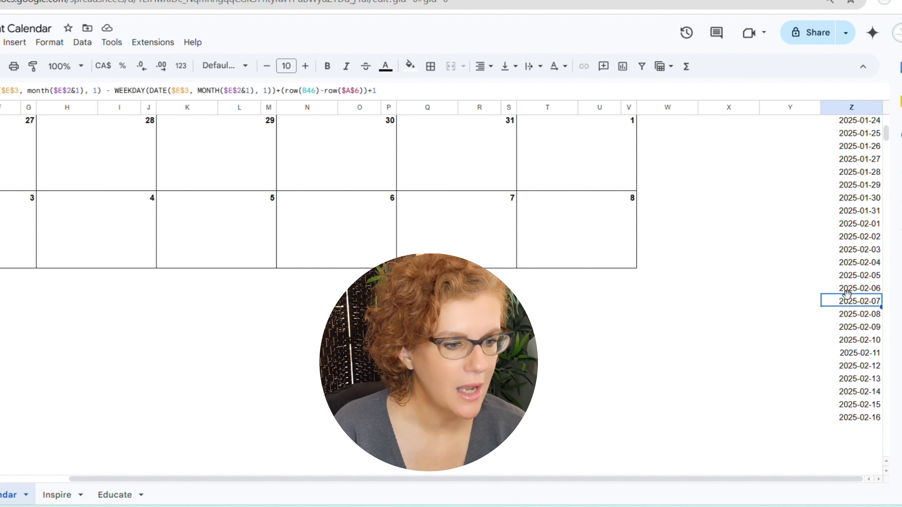
{"action": "left_click_drag", "start_coordinate": [851, 326], "coordinate": [870, 421]}
{"action": "key", "text": "Delete"}
{"action": "left_click", "coordinate": [811, 378]}
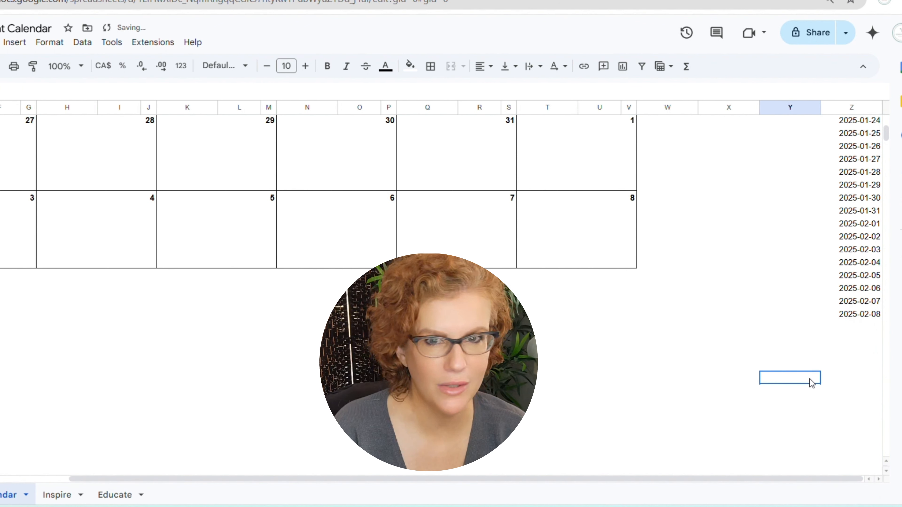
Compare the first and last helper column dates with the first and last days shown in the calendar grid
{"action": "scroll", "coordinate": [819, 356], "scroll_direction": "up", "scroll_amount": 5}
{"action": "scroll", "coordinate": [819, 356], "scroll_direction": "up", "scroll_amount": 1}
{"action": "scroll", "coordinate": [820, 371], "scroll_direction": "down", "scroll_amount": 10}
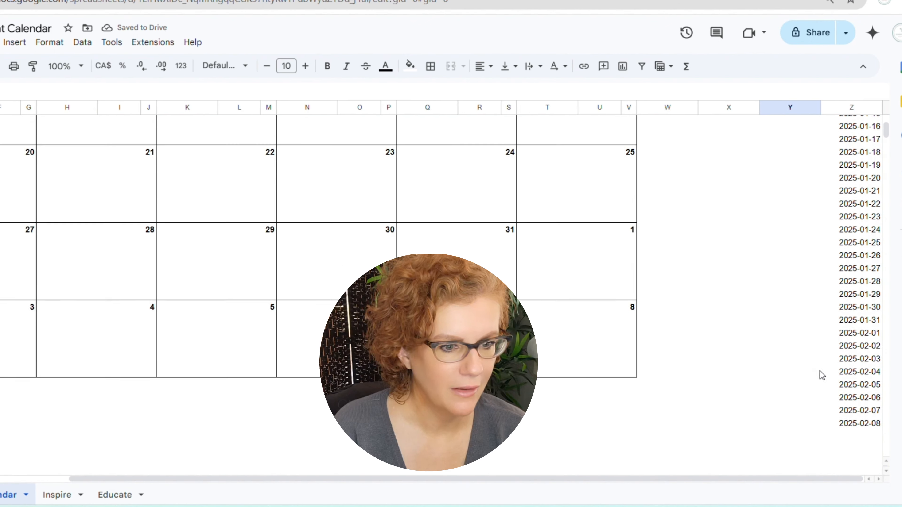
{"action": "left_click", "coordinate": [861, 291]}
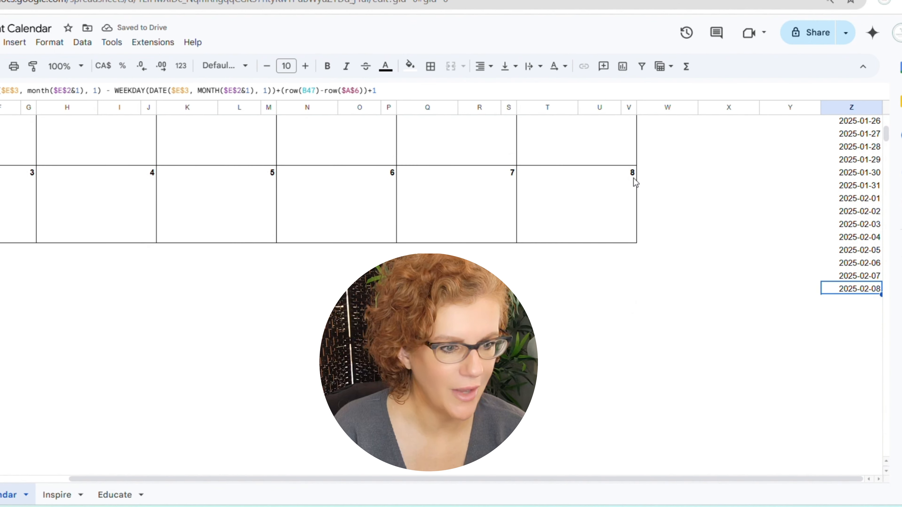
{"action": "scroll", "coordinate": [761, 261], "scroll_direction": "up", "scroll_amount": 3}
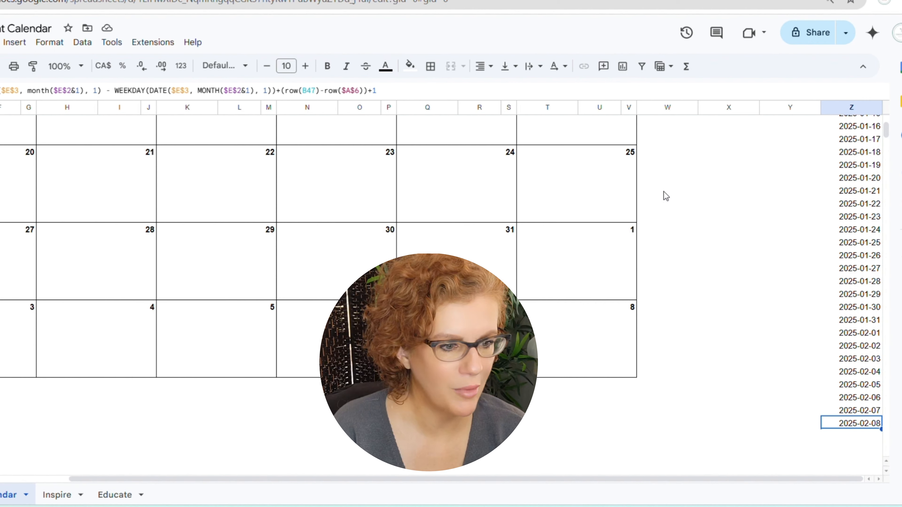
{"action": "scroll", "coordinate": [666, 195], "scroll_direction": "up", "scroll_amount": 5}
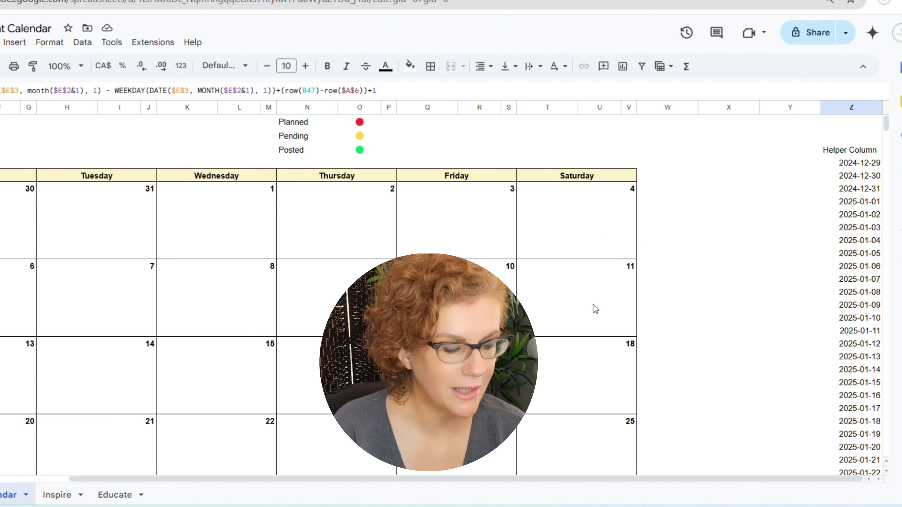
{"action": "scroll", "coordinate": [721, 313], "scroll_direction": "down", "scroll_amount": 5}
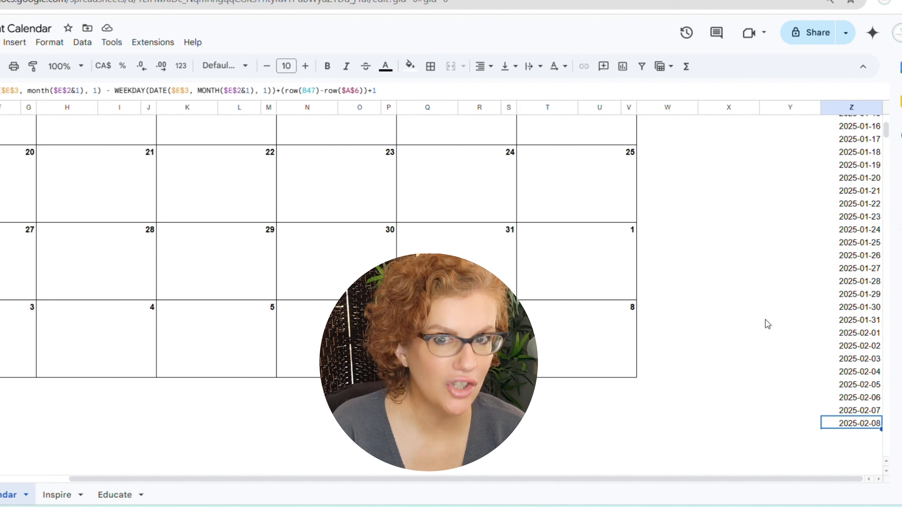
{"action": "scroll", "coordinate": [765, 321], "scroll_direction": "up", "scroll_amount": 5}
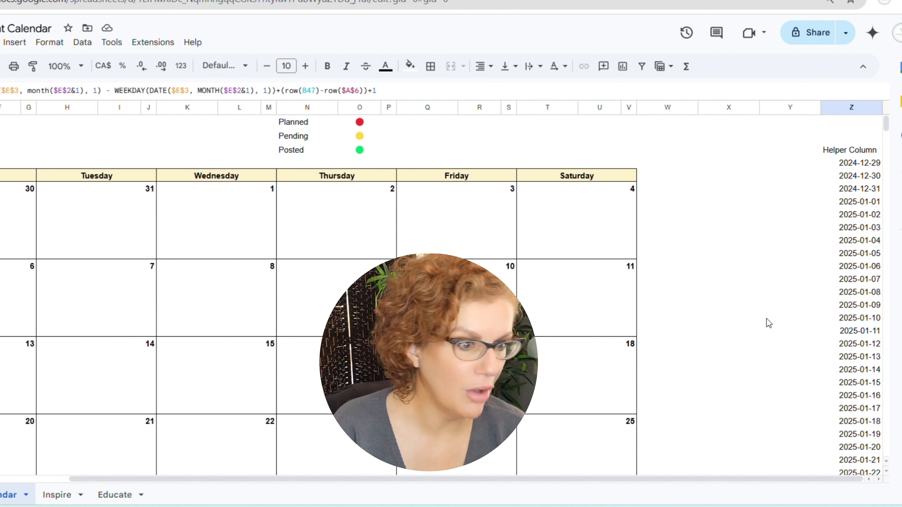
{"action": "left_click", "coordinate": [845, 185]}
{"action": "left_click", "coordinate": [851, 163]}
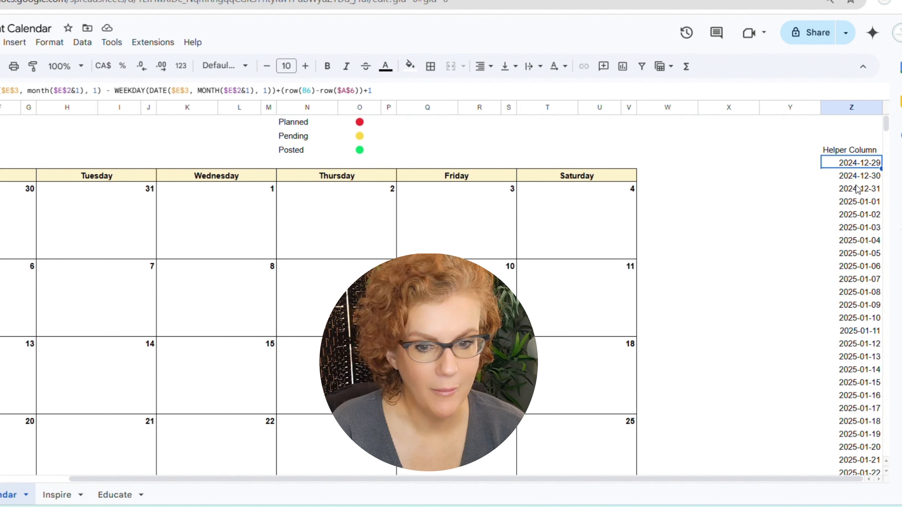
Link cell B6, beside Sunday the 29th, to the first helper column date in Z4
{"action": "left_click_drag", "start_coordinate": [715, 480], "coordinate": [509, 494]}
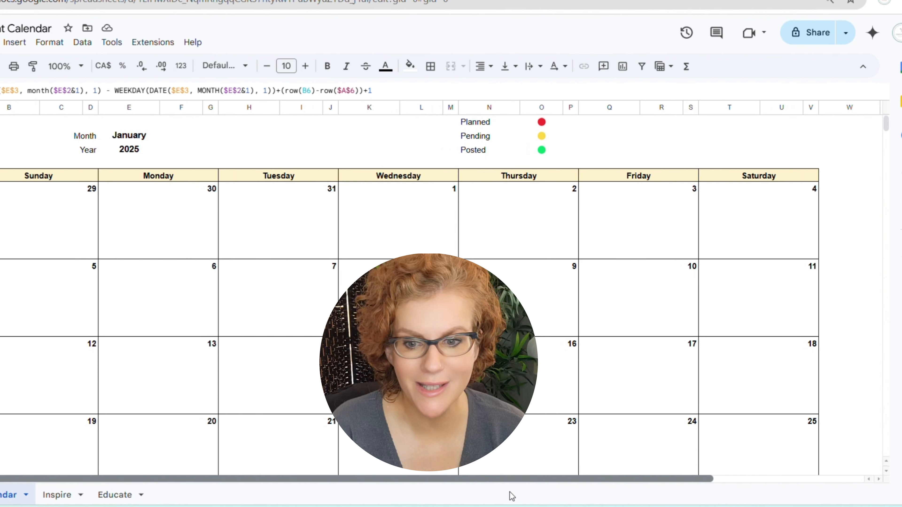
{"action": "left_click", "coordinate": [37, 192]}
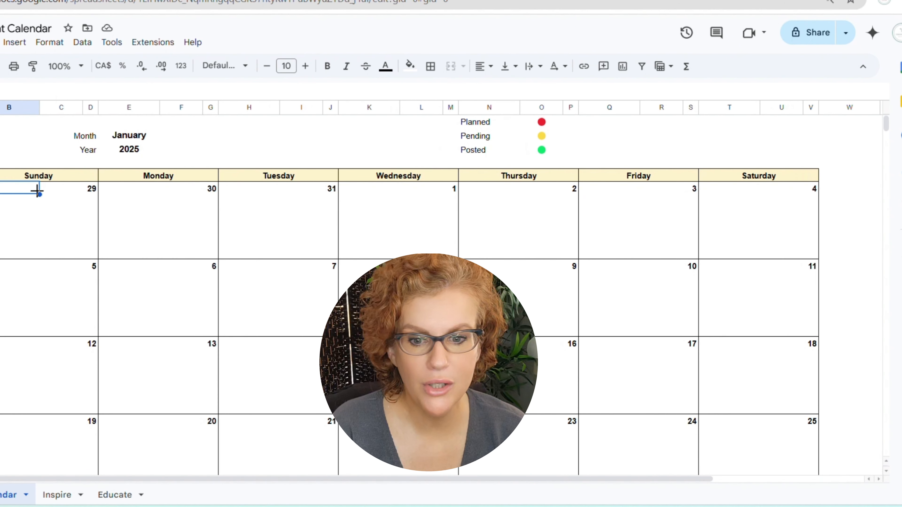
{"action": "double_click", "coordinate": [34, 190]}
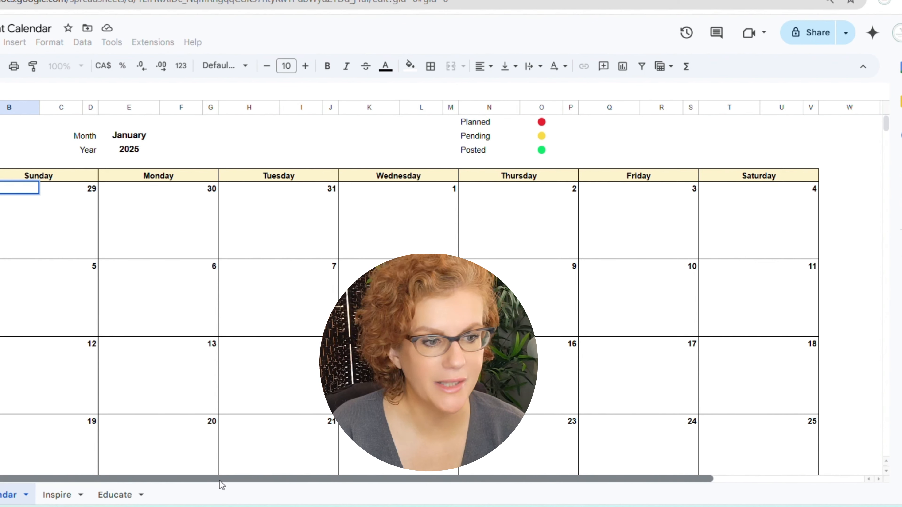
{"action": "left_click_drag", "start_coordinate": [219, 476], "coordinate": [443, 480]}
{"action": "left_click", "coordinate": [868, 163]}
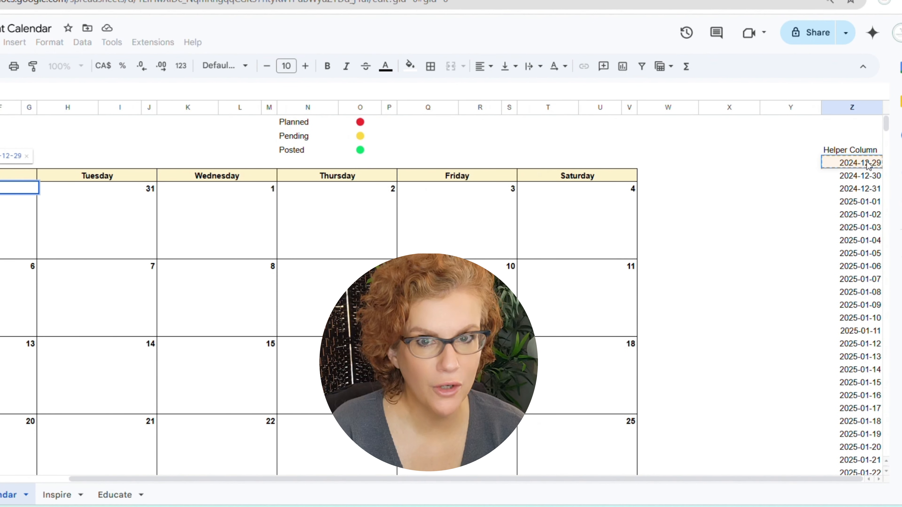
{"action": "key", "text": "Return"}
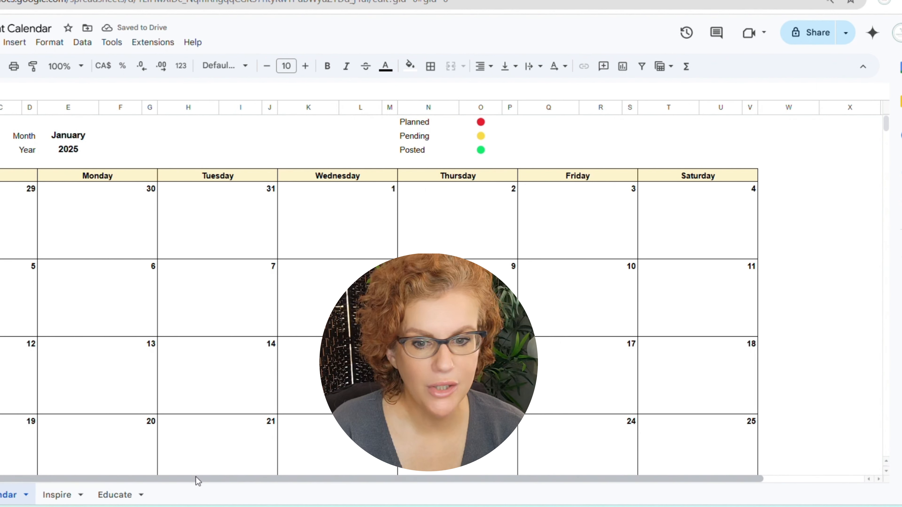
Format the entire helper column Z with the Date number format
{"action": "left_click_drag", "start_coordinate": [198, 480], "coordinate": [149, 477]}
{"action": "left_click", "coordinate": [152, 192]}
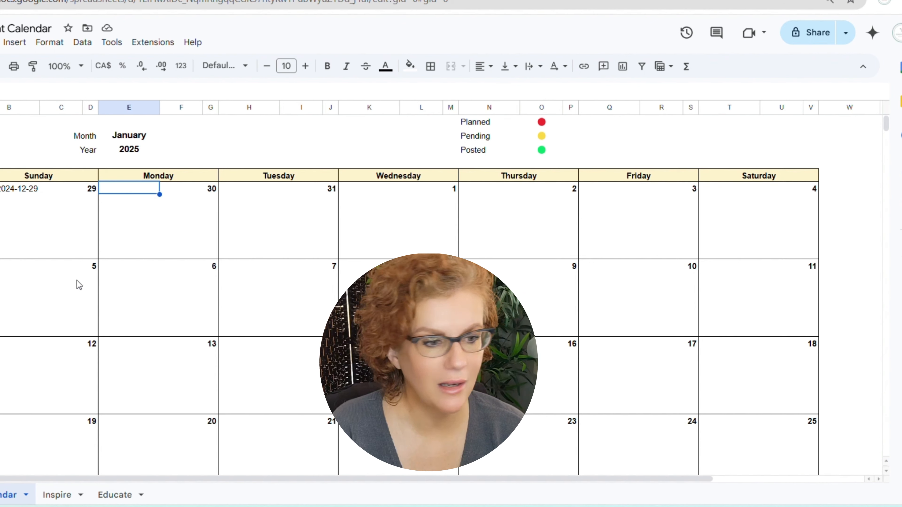
{"action": "left_click_drag", "start_coordinate": [106, 479], "coordinate": [552, 483]}
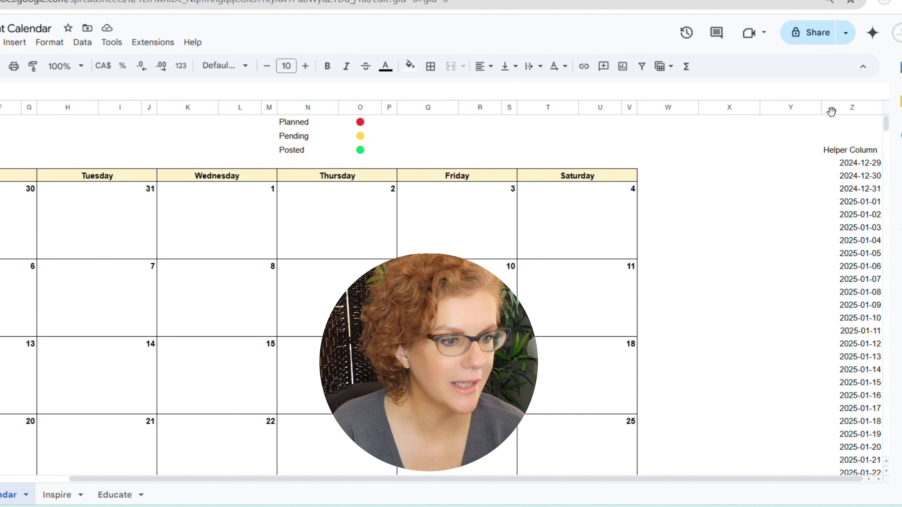
{"action": "left_click", "coordinate": [852, 107]}
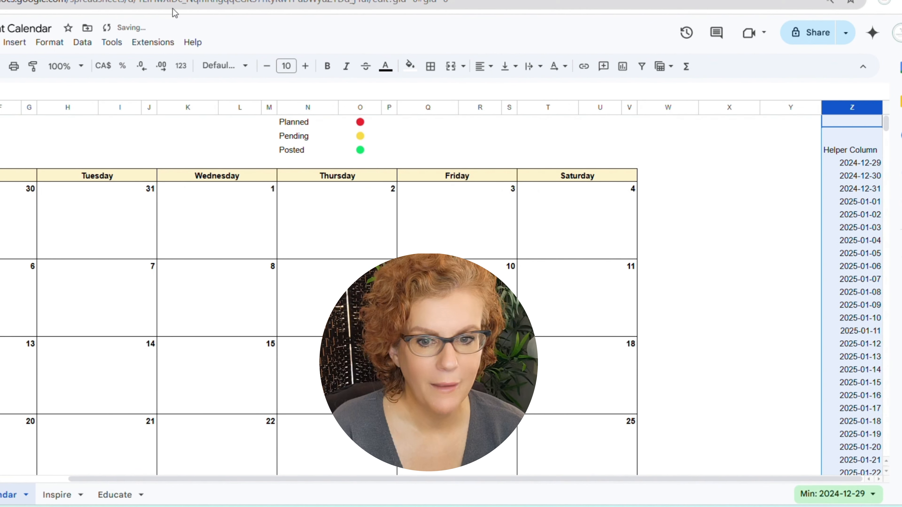
{"action": "left_click", "coordinate": [63, 46]}
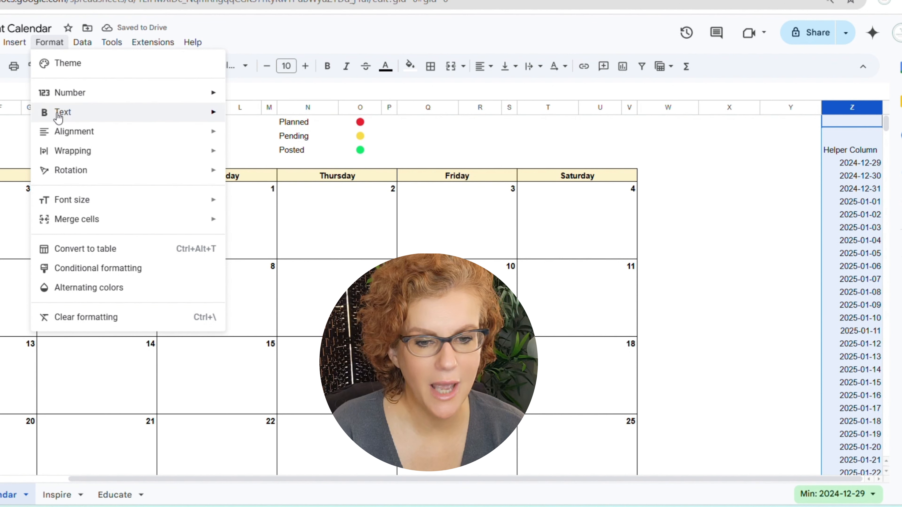
{"action": "mouse_move", "coordinate": [69, 95]}
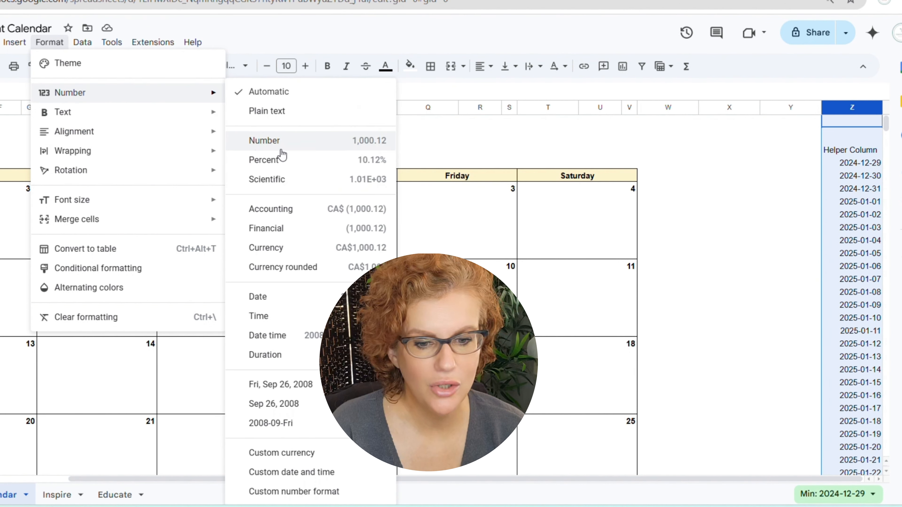
{"action": "left_click", "coordinate": [293, 307]}
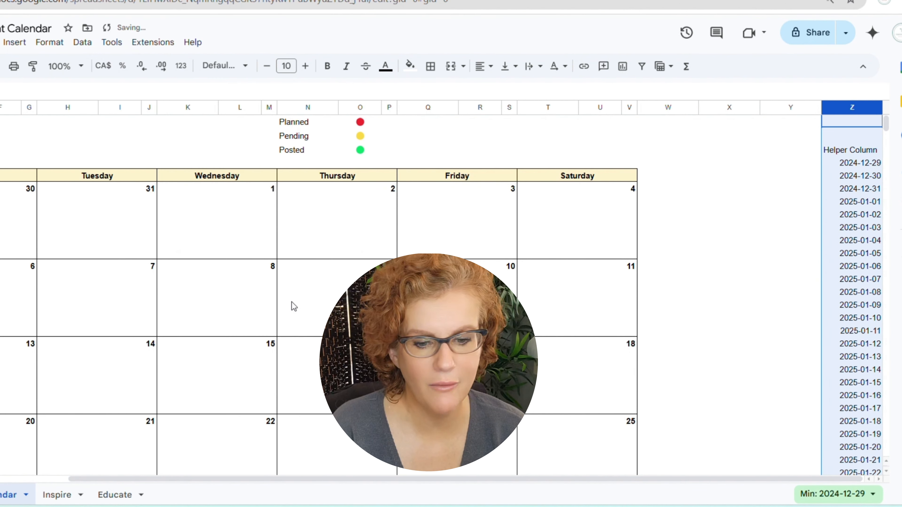
Apply the Date number format to cell B6, beside Sunday the 29th
{"action": "left_click_drag", "start_coordinate": [505, 479], "coordinate": [249, 479]}
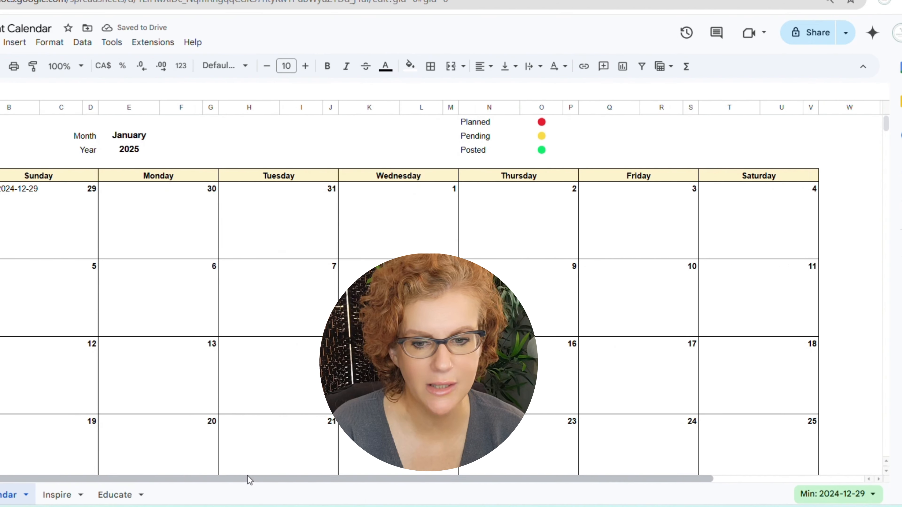
{"action": "left_click", "coordinate": [50, 187]}
{"action": "left_click", "coordinate": [48, 176]}
{"action": "left_click", "coordinate": [25, 187]}
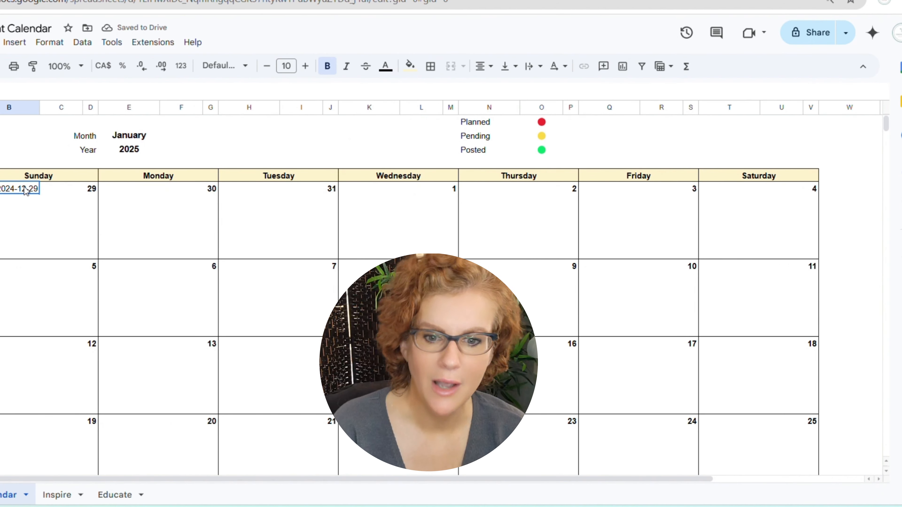
{"action": "left_click", "coordinate": [49, 42]}
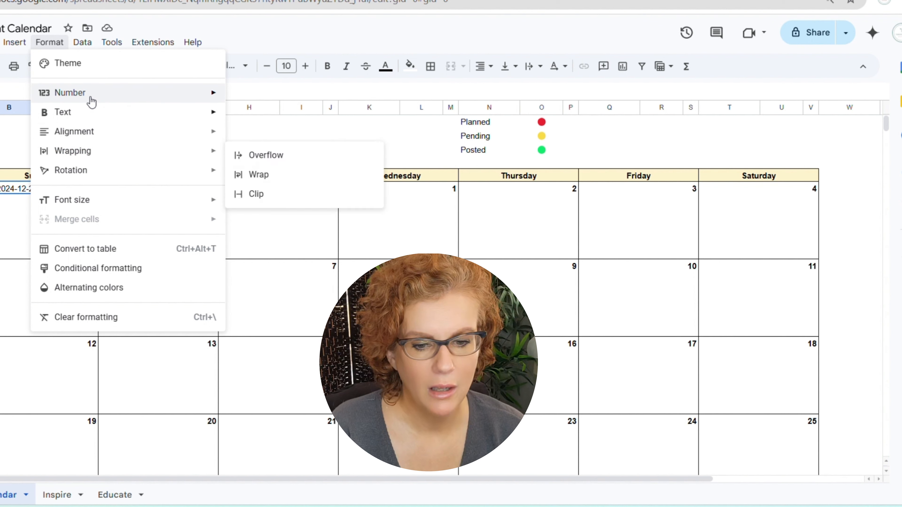
{"action": "mouse_move", "coordinate": [124, 94]}
{"action": "left_click", "coordinate": [250, 297]}
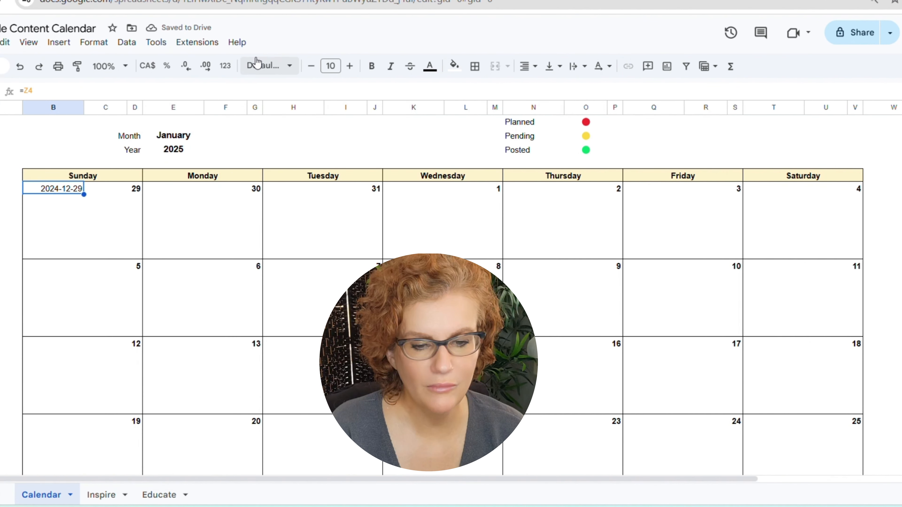
Enter the formula =B6+1 in cell E6, beside Monday the 30th
{"action": "left_click", "coordinate": [203, 191]}
{"action": "type", "text": "="}
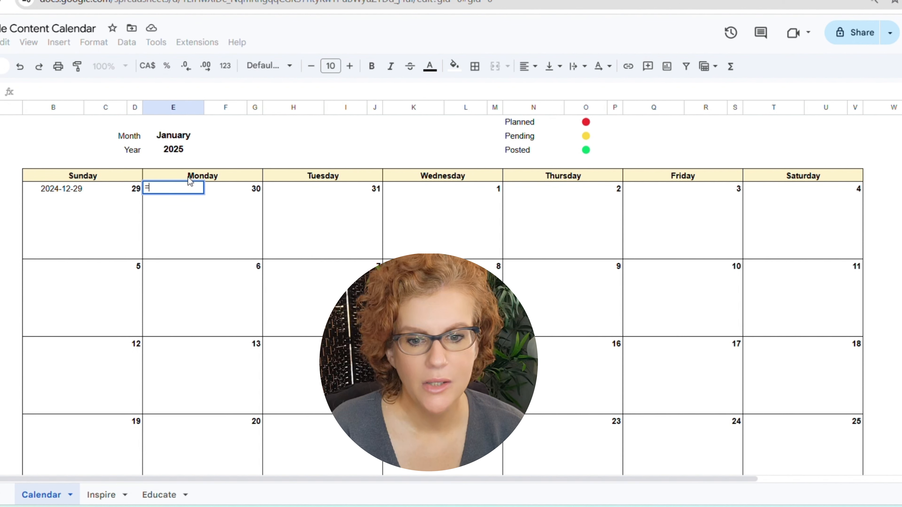
{"action": "left_click", "coordinate": [82, 189]}
{"action": "type", "text": "+1"}
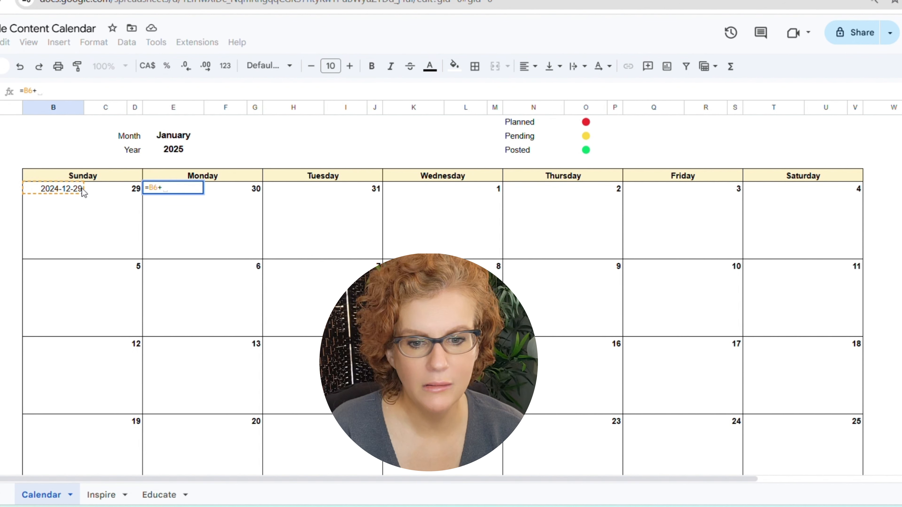
{"action": "key", "text": "Return"}
Copy the E6 date formula into H6, K6, N6, Q6 and T6 for Tuesday through Saturday, and check the pasted formulas
{"action": "left_click", "coordinate": [180, 192]}
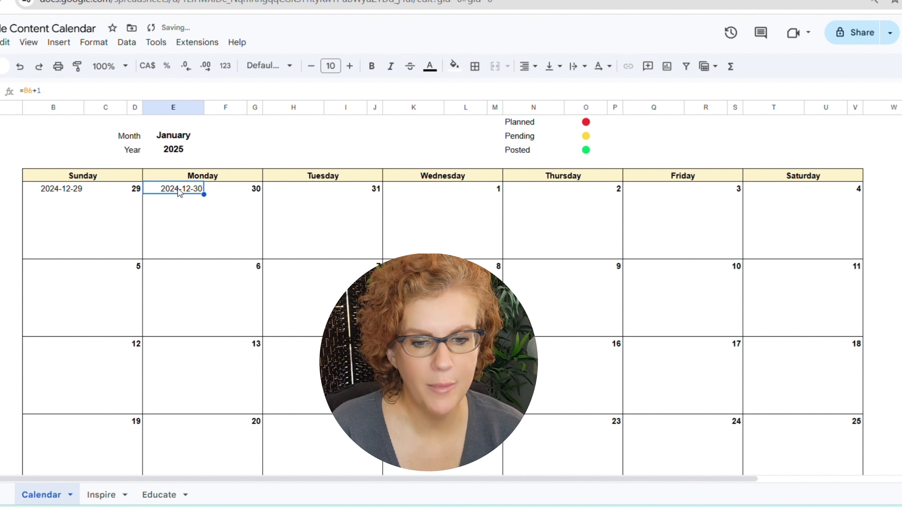
{"action": "left_click", "coordinate": [304, 193]}
{"action": "left_click", "coordinate": [419, 194], "text": "ctrl"}
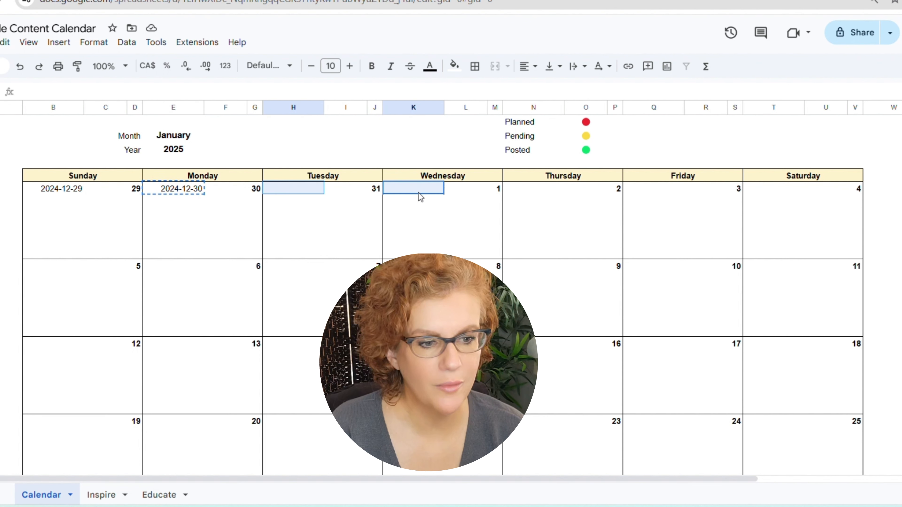
{"action": "left_click", "coordinate": [550, 198], "text": "ctrl"}
{"action": "left_click", "coordinate": [673, 198], "text": "ctrl"}
{"action": "left_click", "coordinate": [771, 194], "text": "ctrl"}
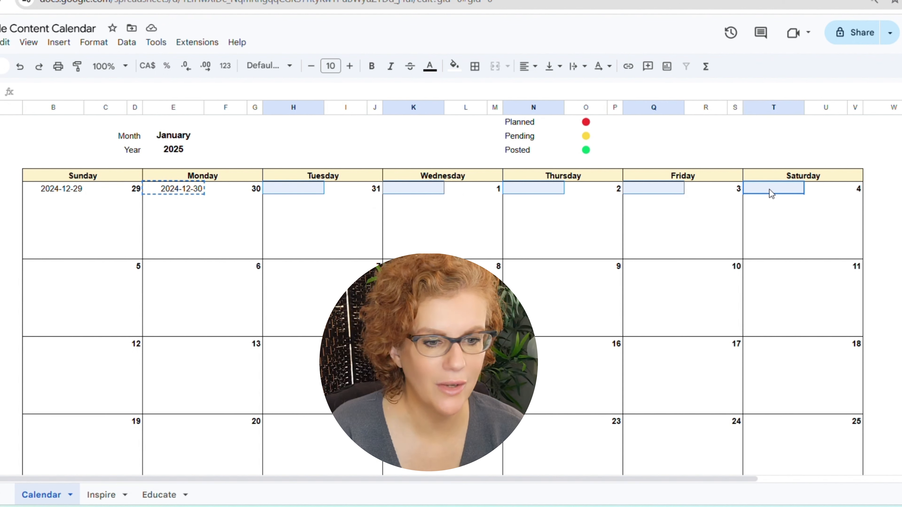
{"action": "key", "text": "ctrl+v"}
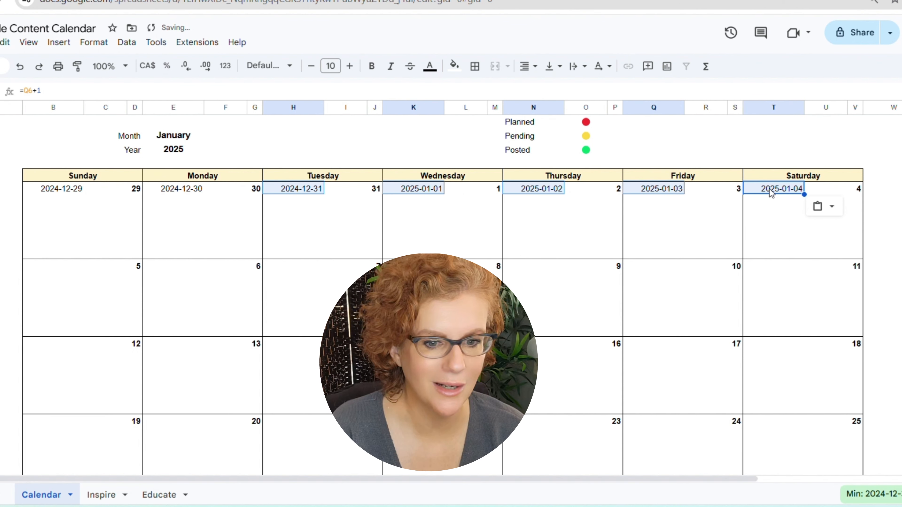
{"action": "left_click", "coordinate": [535, 177]}
{"action": "left_click", "coordinate": [306, 189]}
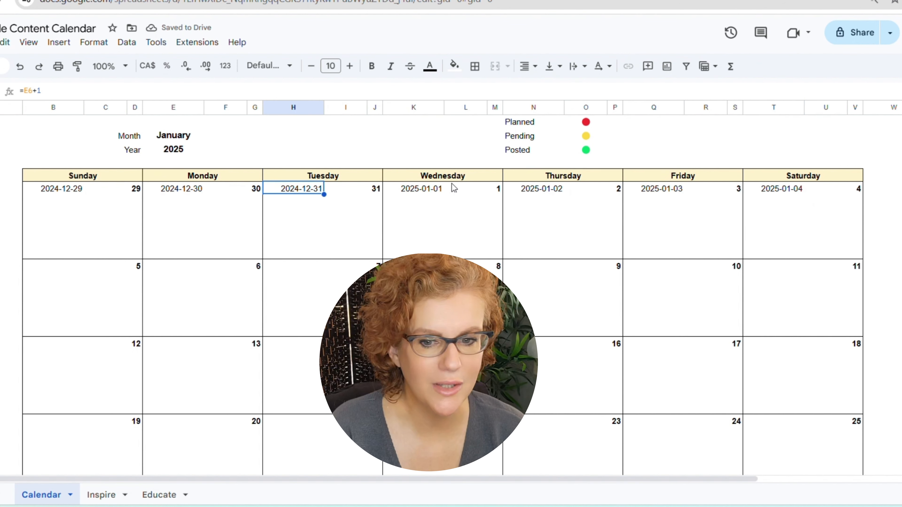
{"action": "left_click", "coordinate": [454, 188]}
{"action": "left_click", "coordinate": [430, 190]}
Enter the formula =B6+7 in cell B12, beside Sunday the 5th
{"action": "left_click", "coordinate": [72, 194]}
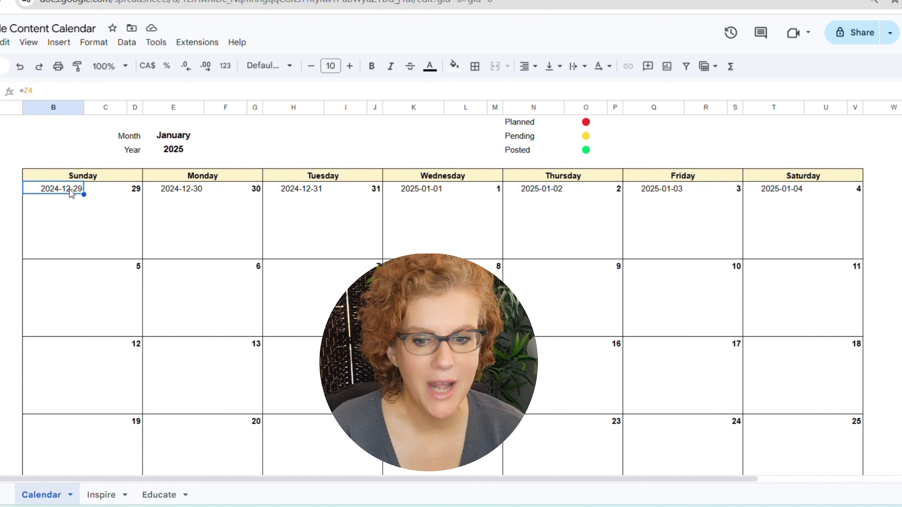
{"action": "left_click", "coordinate": [54, 269]}
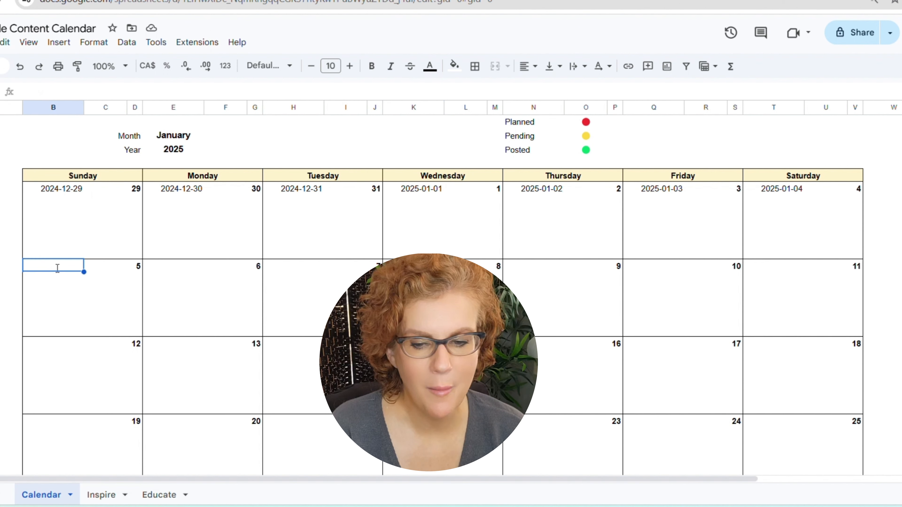
{"action": "type", "text": "="}
{"action": "left_click", "coordinate": [70, 189]}
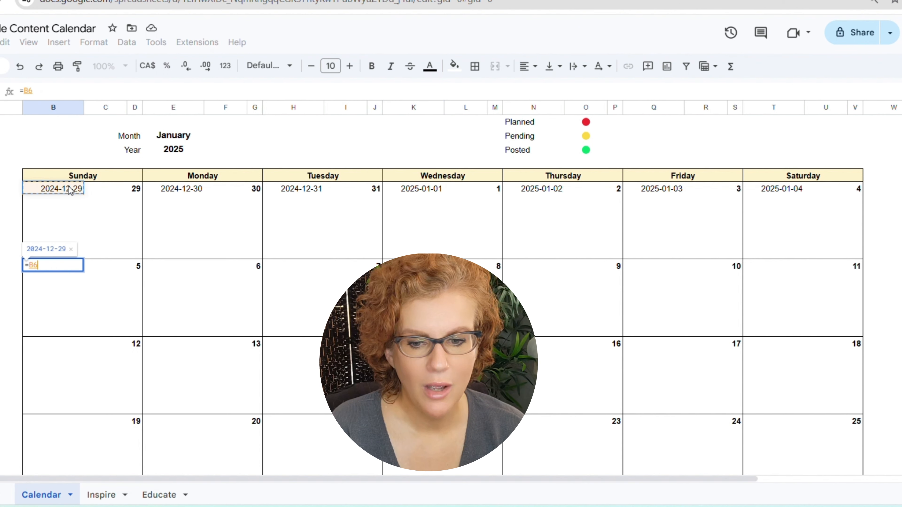
{"action": "type", "text": "+"}
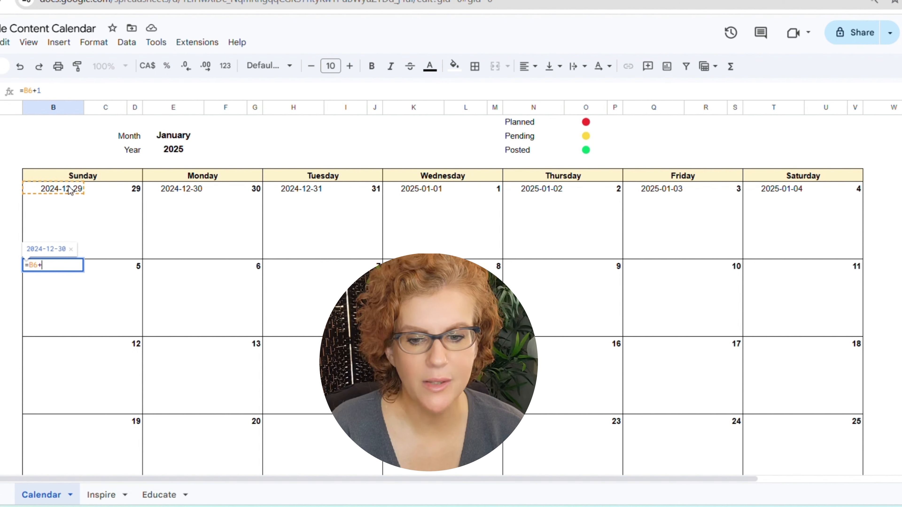
{"action": "type", "text": "1"}
{"action": "key", "text": "Return"}
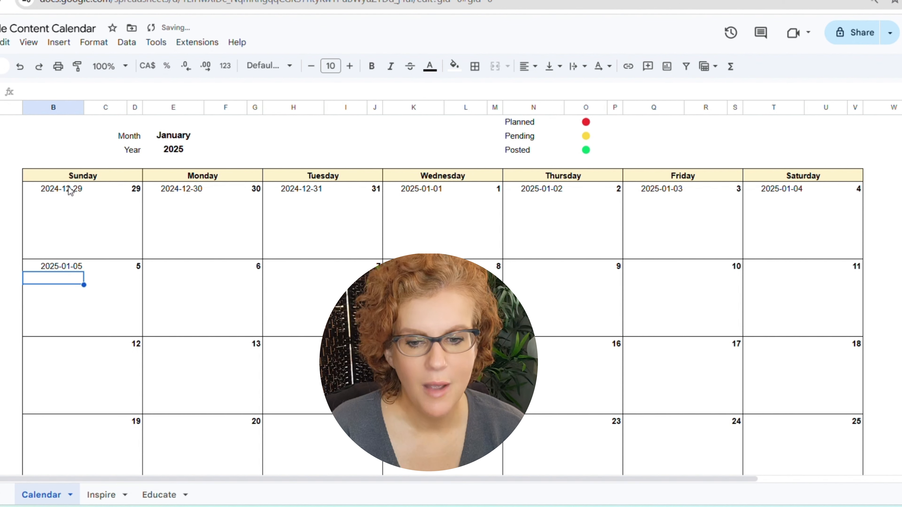
{"action": "left_click", "coordinate": [76, 268]}
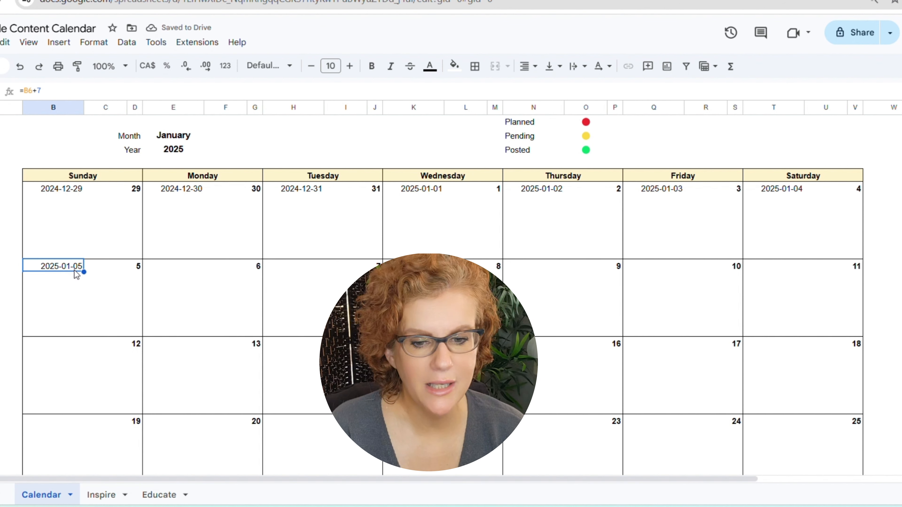
Copy the Monday date formula from E6 into E12, beside Monday the 6th
{"action": "left_click", "coordinate": [183, 189]}
{"action": "key", "text": "ctrl+c"}
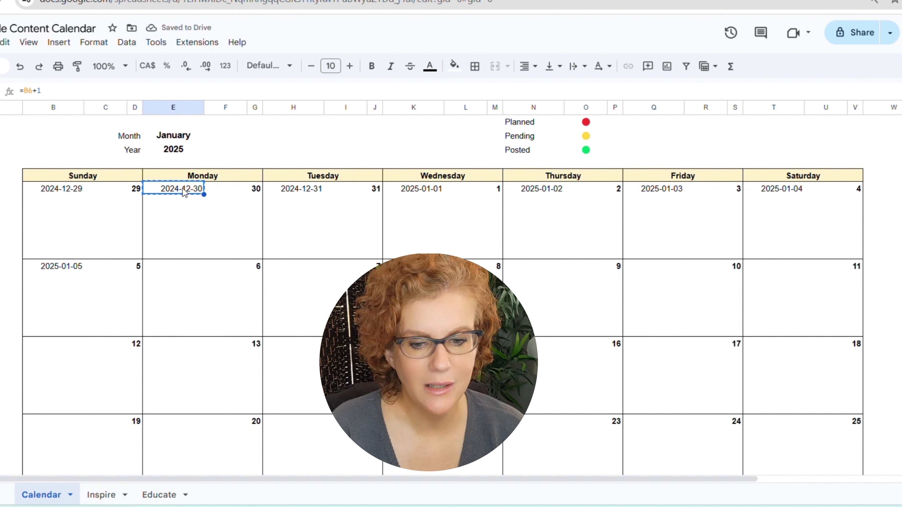
{"action": "left_click", "coordinate": [178, 268]}
{"action": "key", "text": "ctrl+v"}
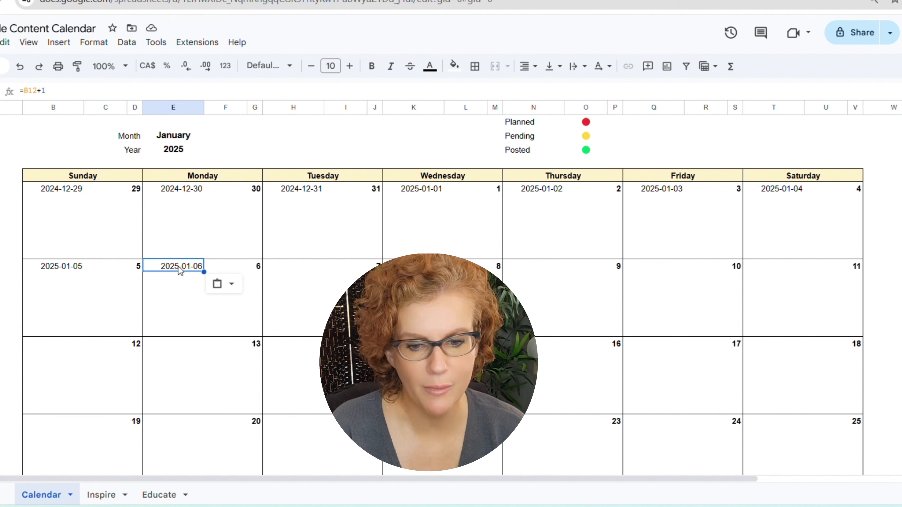
Copy the E12 date formula into H12, K12, N12, Q12 and T12 for the rest of the second week
{"action": "key", "text": "ctrl+c"}
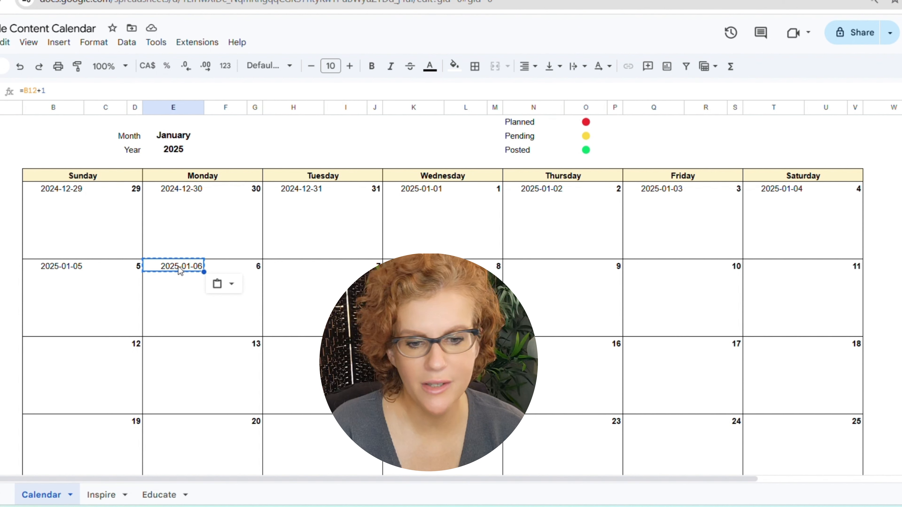
{"action": "left_click", "coordinate": [301, 271]}
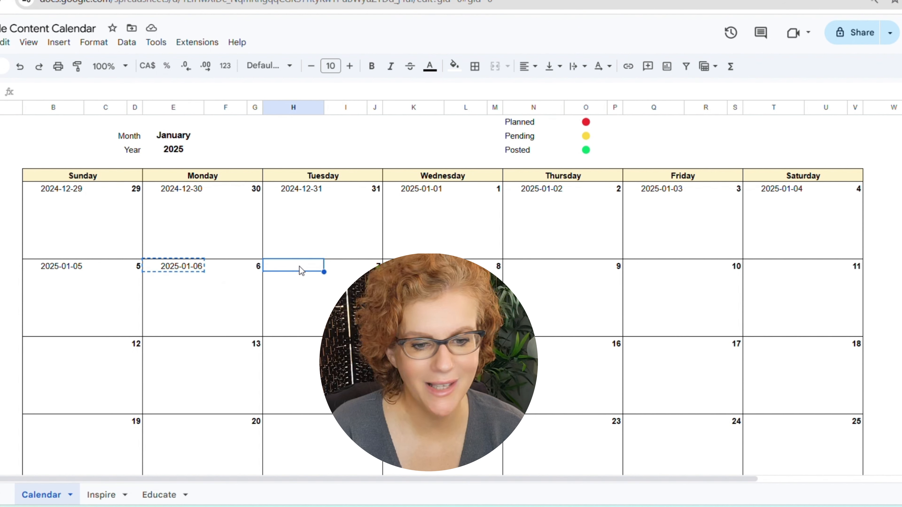
{"action": "left_click", "coordinate": [430, 269], "text": "ctrl"}
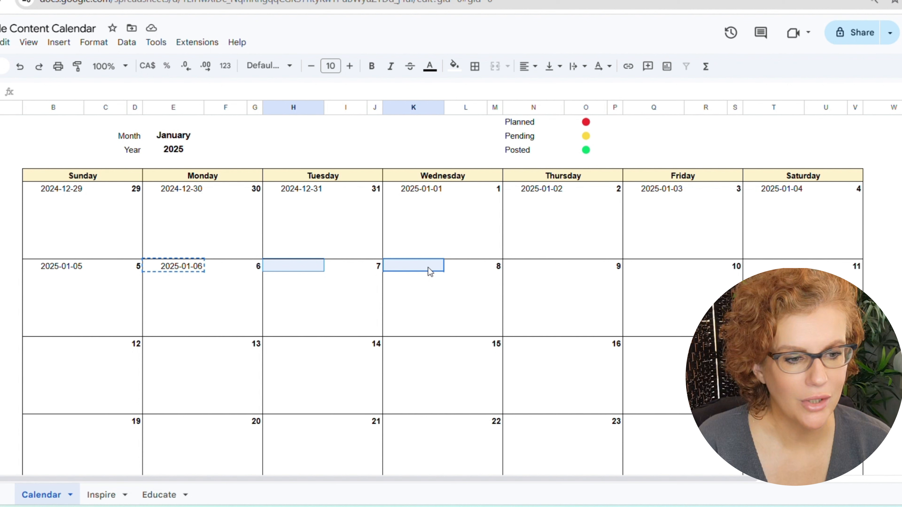
{"action": "left_click", "coordinate": [534, 269], "text": "ctrl"}
{"action": "left_click", "coordinate": [651, 269], "text": "ctrl"}
{"action": "left_click", "coordinate": [765, 266], "text": "ctrl"}
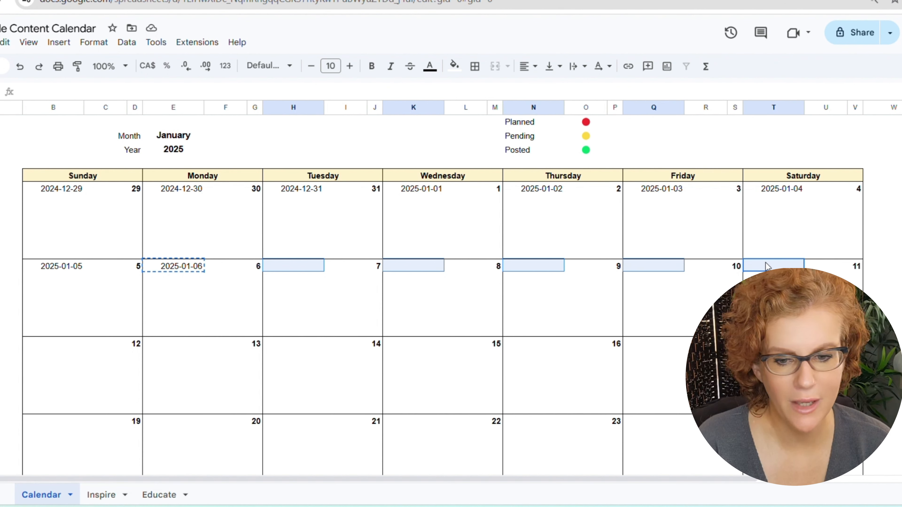
{"action": "key", "text": "ctrl+v"}
{"action": "left_click", "coordinate": [113, 272]}
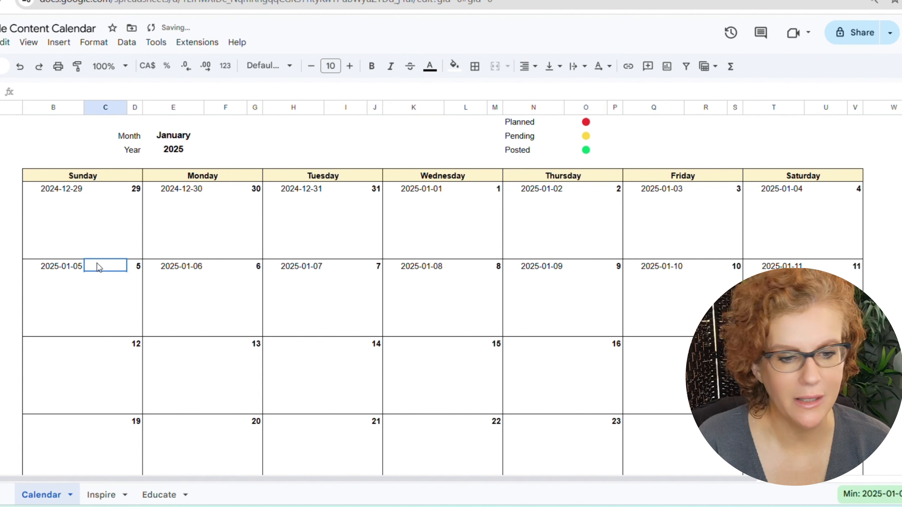
Copy the second week's date row B12:V12 into the rows of the weeks starting on the 12th, 19th, 26th and 2nd
{"action": "left_click_drag", "start_coordinate": [71, 267], "coordinate": [848, 266]}
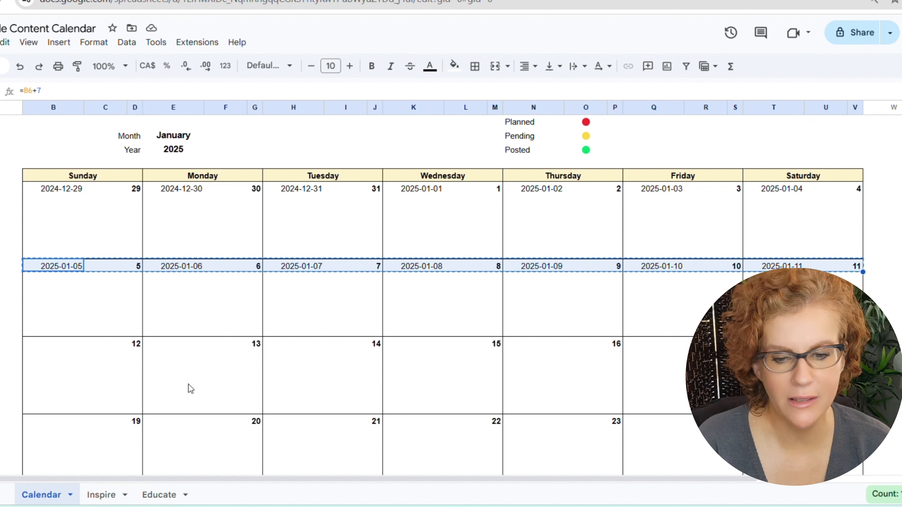
{"action": "left_click", "coordinate": [35, 343]}
{"action": "key", "text": "ctrl+v"}
{"action": "scroll", "coordinate": [48, 344], "scroll_direction": "down", "scroll_amount": 4}
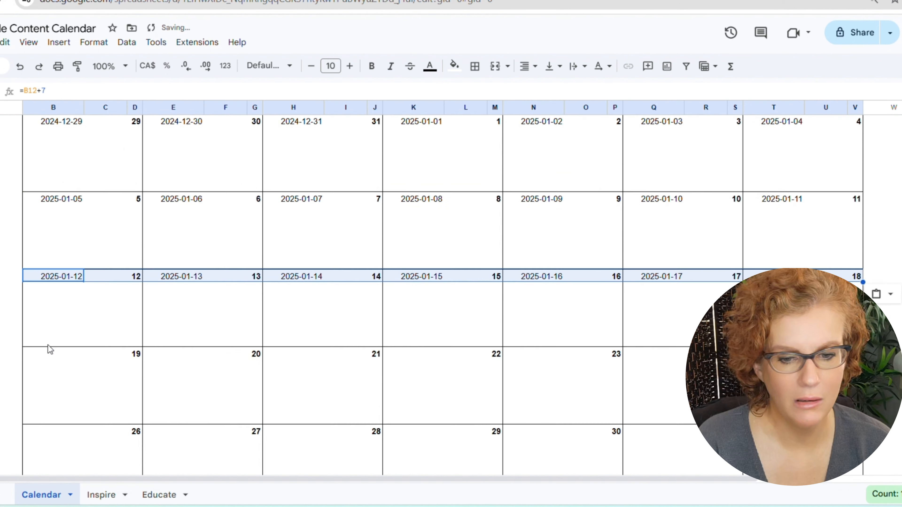
{"action": "left_click", "coordinate": [39, 287]}
{"action": "key", "text": "ctrl+v"}
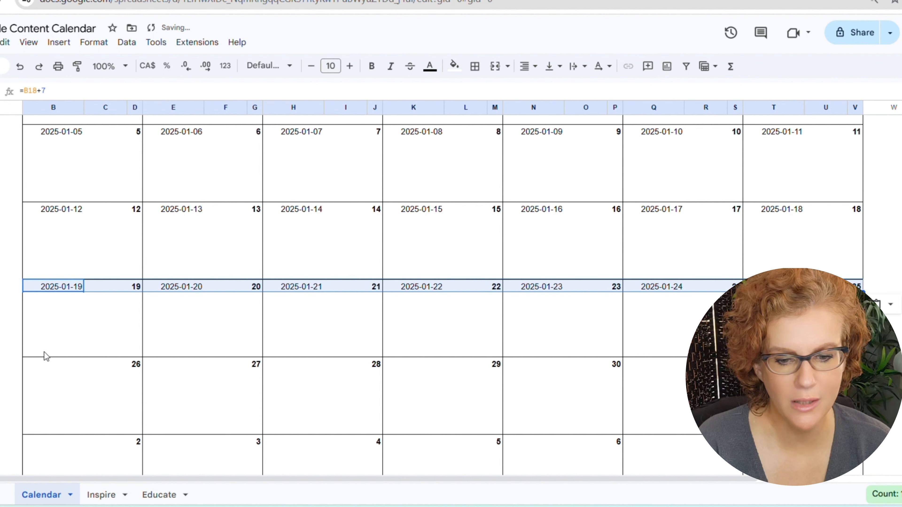
{"action": "left_click", "coordinate": [43, 364]}
{"action": "key", "text": "ctrl+v"}
{"action": "scroll", "coordinate": [44, 366], "scroll_direction": "down", "scroll_amount": 2}
{"action": "left_click", "coordinate": [42, 376]}
{"action": "key", "text": "ctrl+v"}
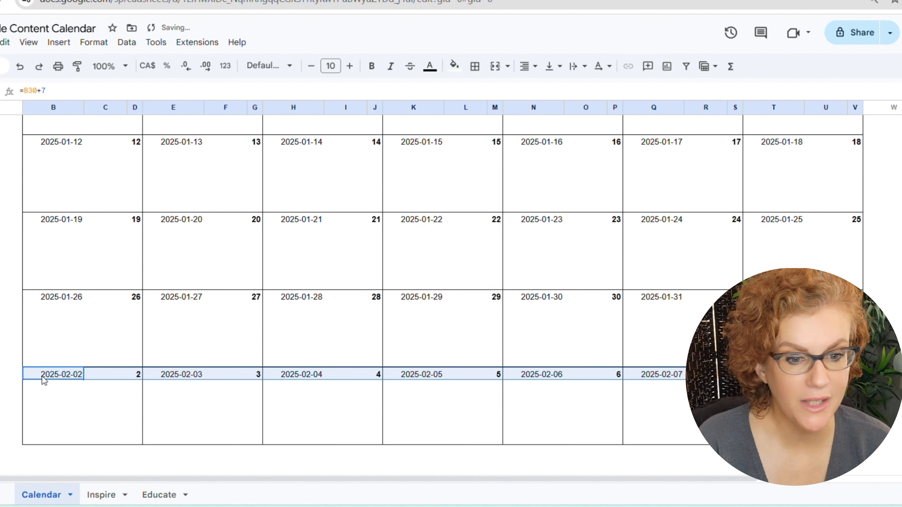
{"action": "left_click", "coordinate": [134, 348]}
{"action": "scroll", "coordinate": [456, 342], "scroll_direction": "up", "scroll_amount": 2}
{"action": "scroll", "coordinate": [455, 341], "scroll_direction": "up", "scroll_amount": 4}
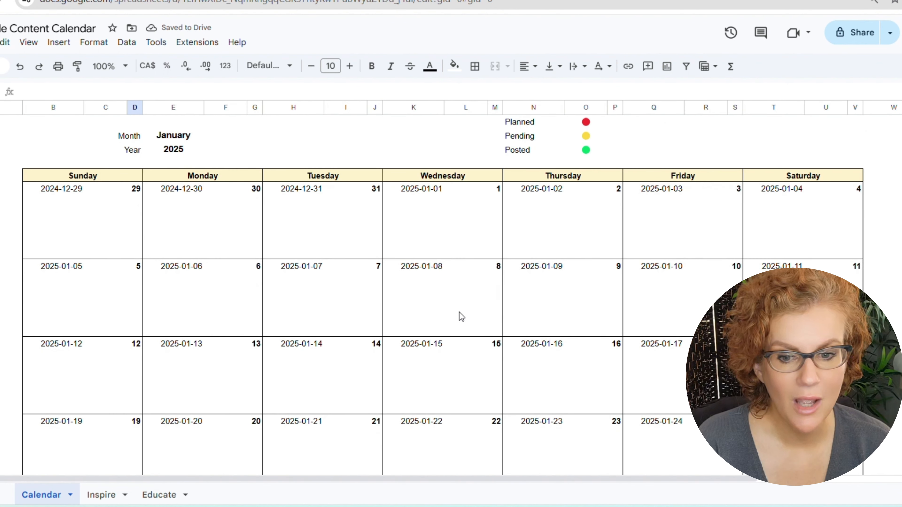
Set the text colour of the full dates in the weeks starting on the 29th, 5th and 12th to white
{"action": "left_click", "coordinate": [82, 189]}
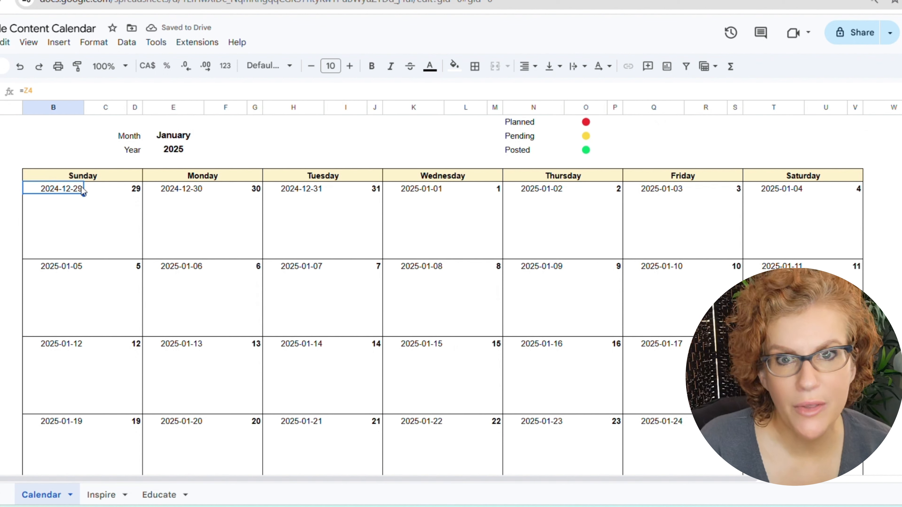
{"action": "left_click", "coordinate": [154, 190], "text": "ctrl"}
{"action": "left_click", "coordinate": [303, 191], "text": "ctrl"}
{"action": "left_click", "coordinate": [560, 192], "text": "ctrl"}
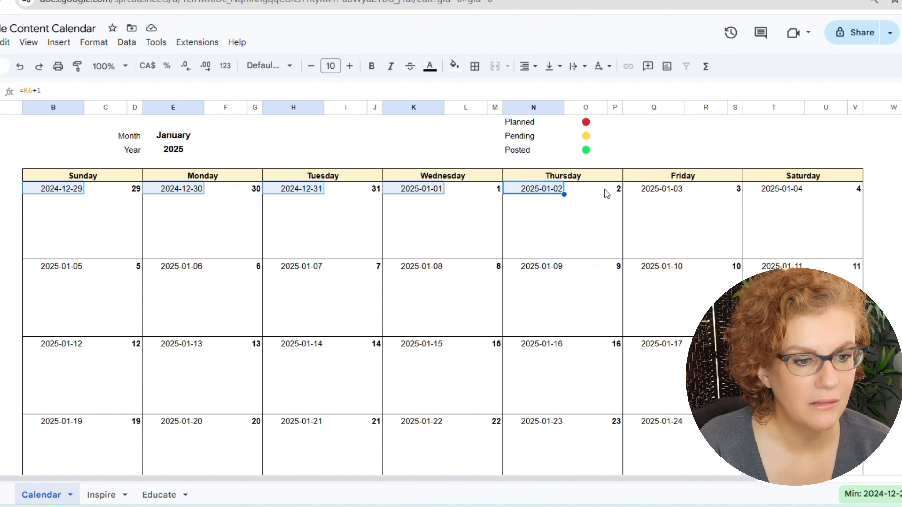
{"action": "left_click", "coordinate": [660, 190], "text": "ctrl"}
{"action": "left_click", "coordinate": [758, 191], "text": "ctrl"}
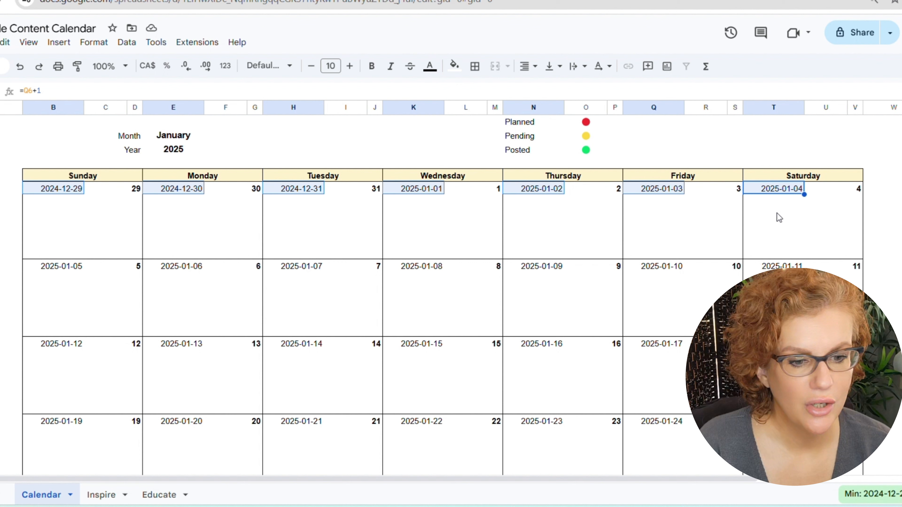
{"action": "left_click", "coordinate": [781, 266], "text": "ctrl"}
{"action": "left_click", "coordinate": [679, 269], "text": "ctrl"}
{"action": "left_click", "coordinate": [543, 269], "text": "ctrl"}
{"action": "left_click", "coordinate": [424, 266], "text": "ctrl"}
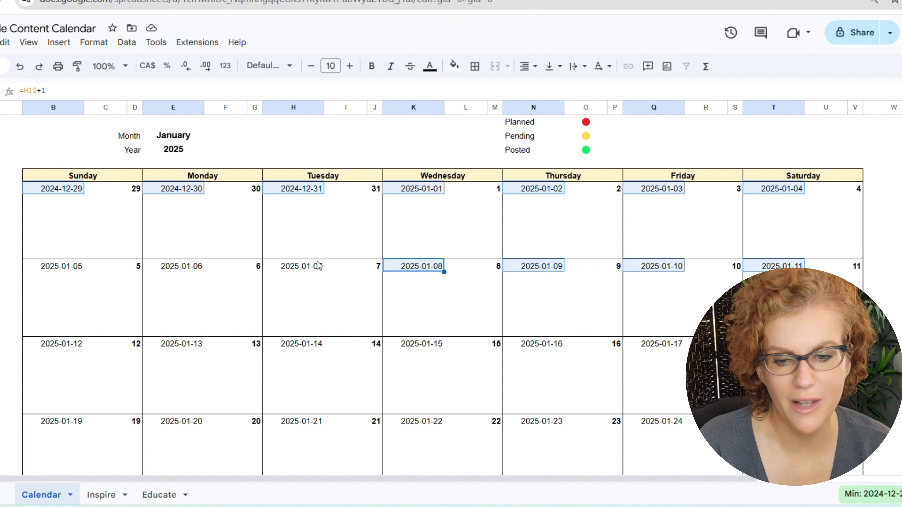
{"action": "left_click", "coordinate": [320, 268], "text": "ctrl"}
{"action": "left_click", "coordinate": [197, 267], "text": "ctrl"}
{"action": "left_click", "coordinate": [80, 267], "text": "ctrl"}
{"action": "left_click", "coordinate": [80, 344], "text": "ctrl"}
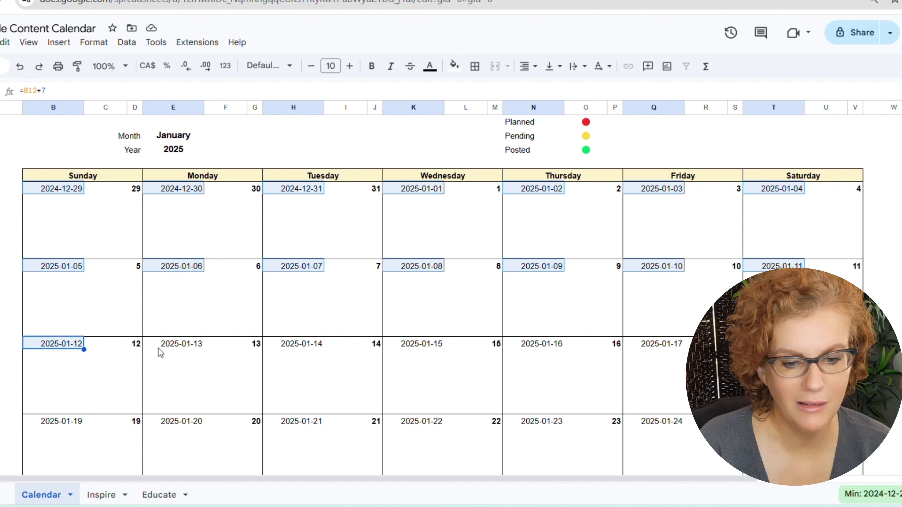
{"action": "left_click", "coordinate": [199, 344], "text": "ctrl"}
{"action": "left_click", "coordinate": [312, 333], "text": "ctrl"}
{"action": "left_click", "coordinate": [322, 347], "text": "ctrl"}
{"action": "left_click", "coordinate": [314, 332], "text": "ctrl"}
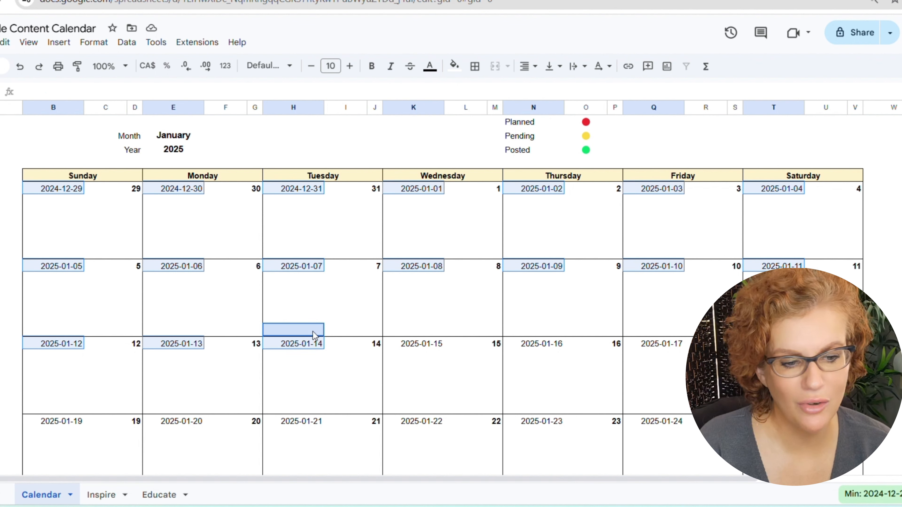
{"action": "left_click", "coordinate": [422, 346], "text": "ctrl"}
{"action": "left_click", "coordinate": [553, 345], "text": "ctrl"}
{"action": "left_click", "coordinate": [657, 345], "text": "ctrl"}
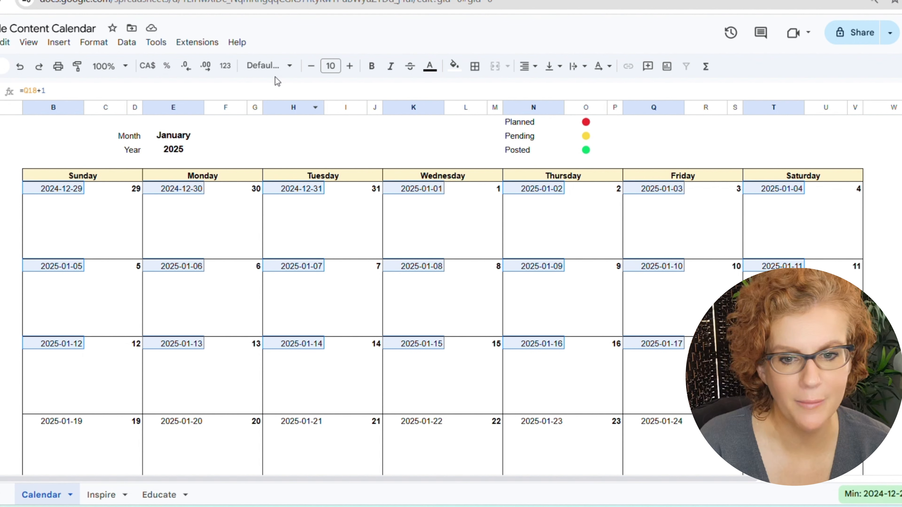
{"action": "left_click", "coordinate": [455, 72]}
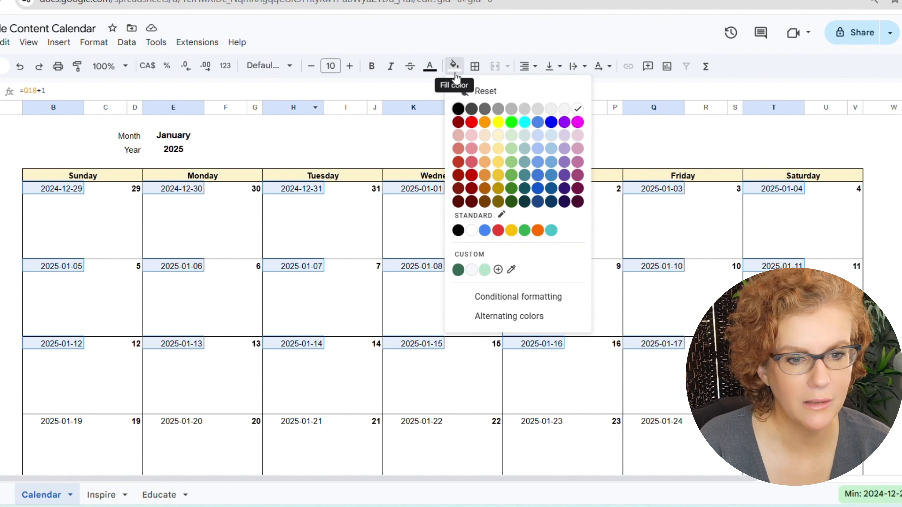
{"action": "left_click", "coordinate": [455, 67]}
{"action": "left_click", "coordinate": [430, 66]}
{"action": "left_click", "coordinate": [550, 108]}
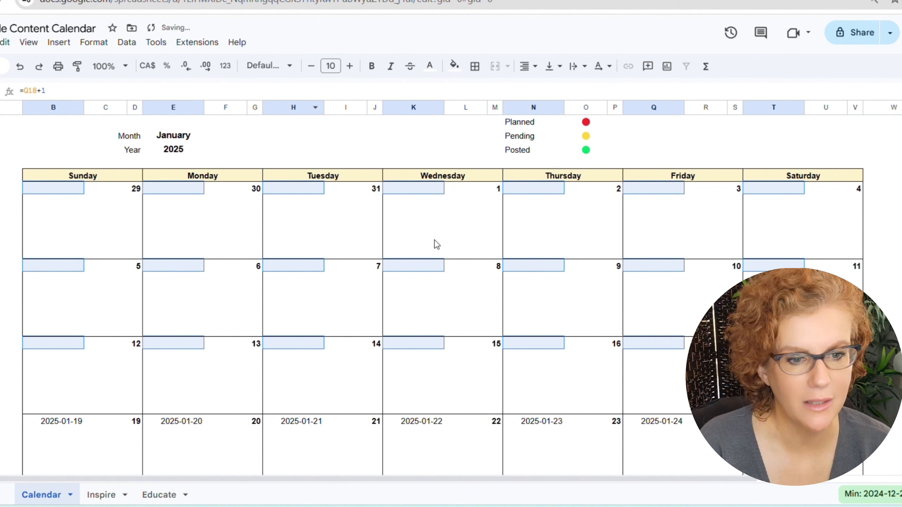
{"action": "left_click", "coordinate": [437, 245]}
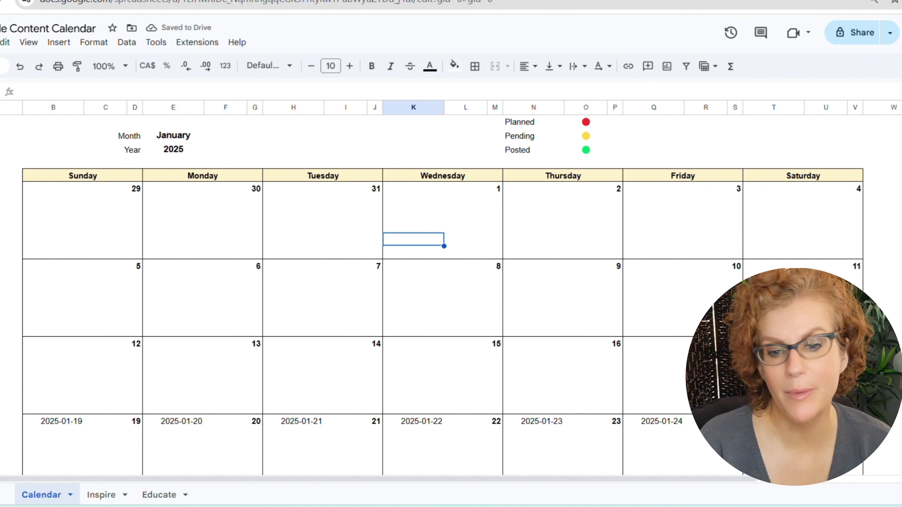
Copy the formatting of the row dated the 12th onto the date rows starting on the 19th, 26th and 2nd
{"action": "left_click", "coordinate": [1, 343]}
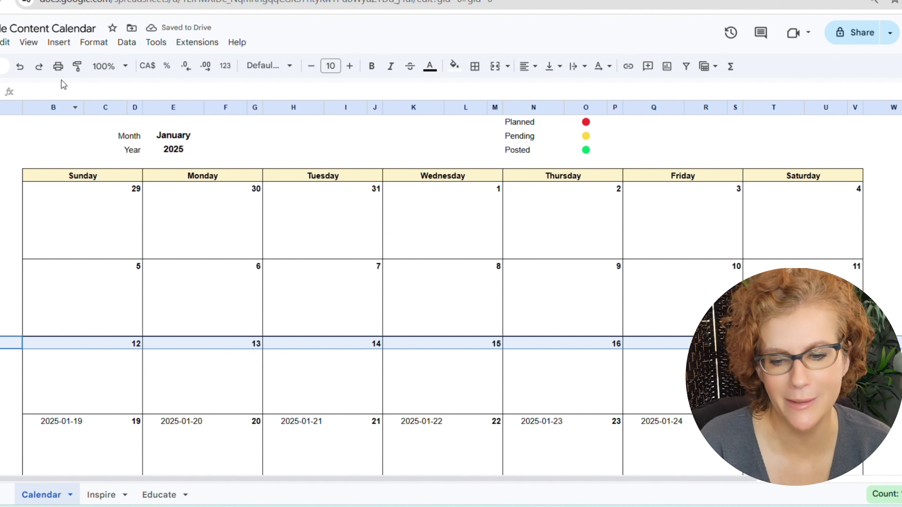
{"action": "left_click", "coordinate": [78, 67]}
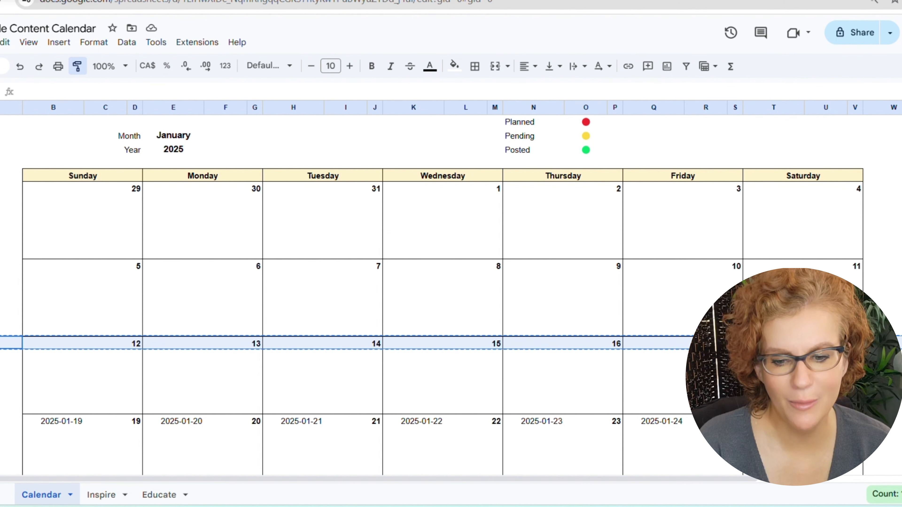
{"action": "left_click", "coordinate": [1, 421]}
{"action": "scroll", "coordinate": [7, 284], "scroll_direction": "down", "scroll_amount": 3}
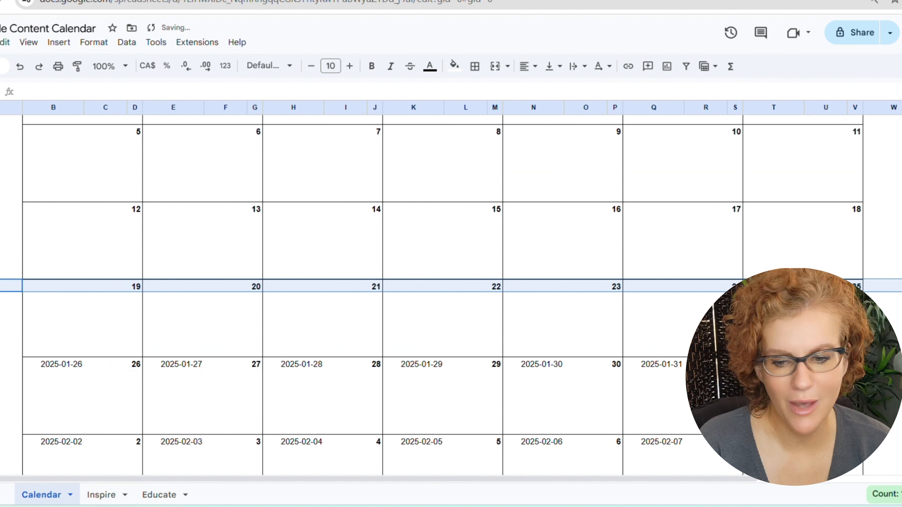
{"action": "left_click", "coordinate": [78, 67]}
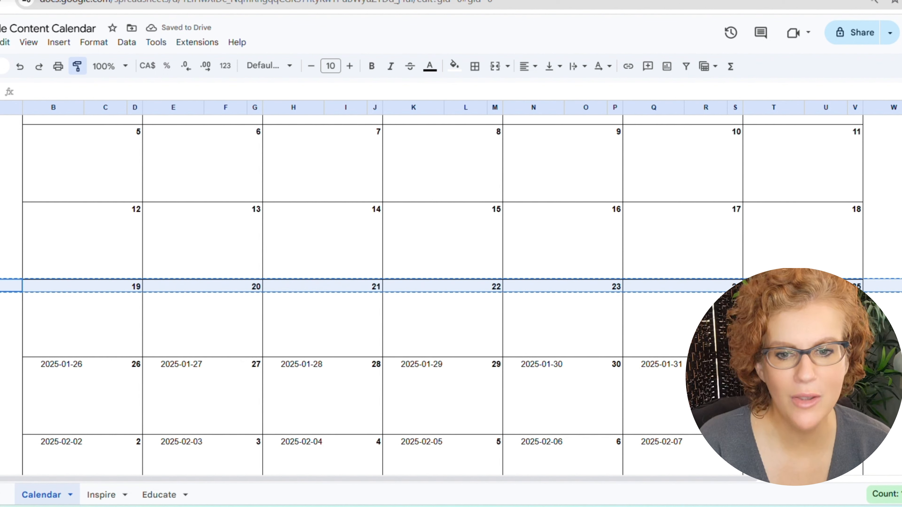
{"action": "left_click", "coordinate": [3, 363]}
{"action": "scroll", "coordinate": [11, 320], "scroll_direction": "down", "scroll_amount": 3}
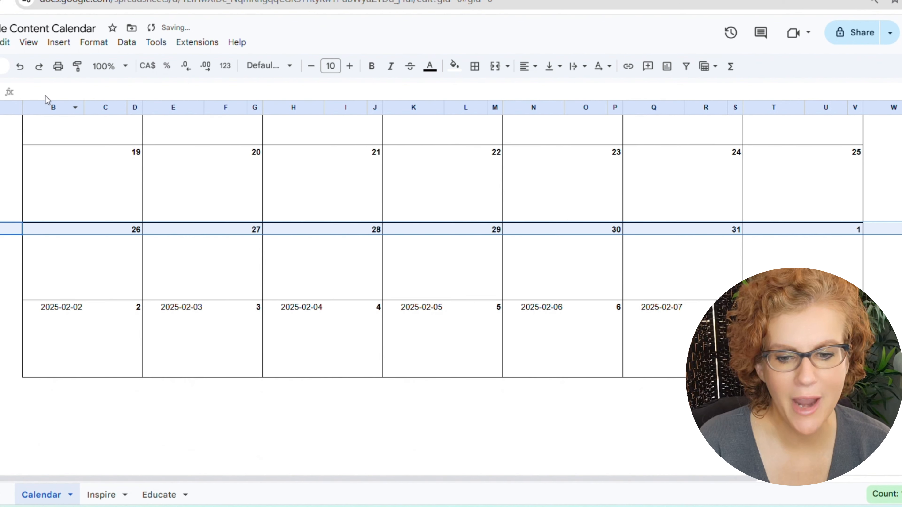
{"action": "left_click", "coordinate": [78, 67]}
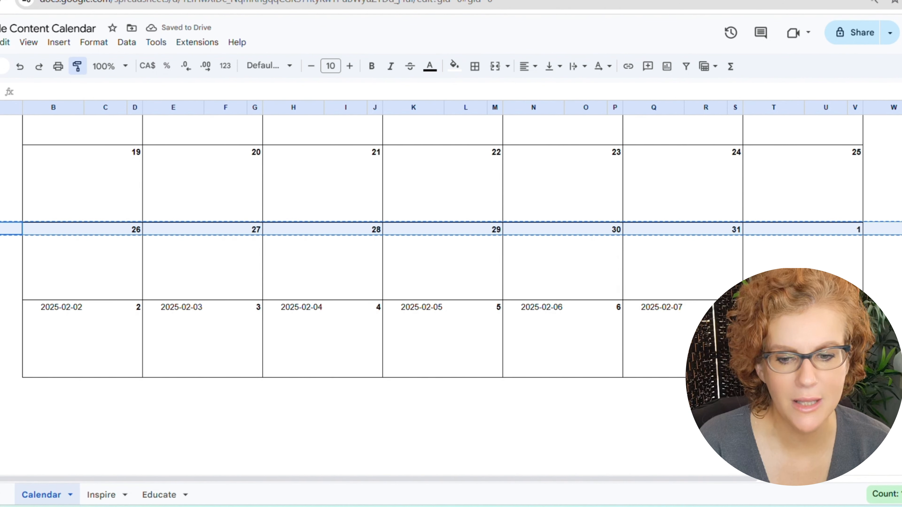
{"action": "left_click", "coordinate": [4, 306]}
{"action": "left_click", "coordinate": [112, 345]}
{"action": "scroll", "coordinate": [368, 372], "scroll_direction": "up", "scroll_amount": 8}
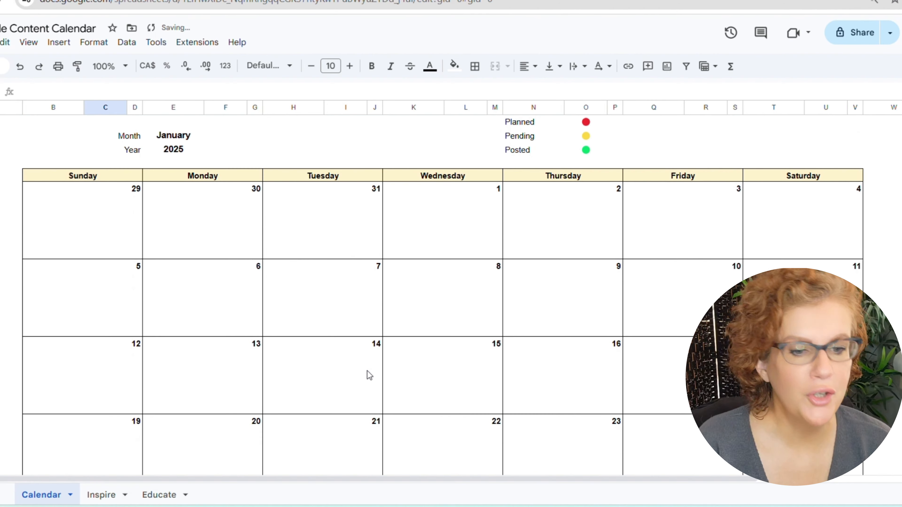
{"action": "scroll", "coordinate": [369, 368], "scroll_direction": "down", "scroll_amount": 5}
{"action": "scroll", "coordinate": [369, 367], "scroll_direction": "up", "scroll_amount": 5}
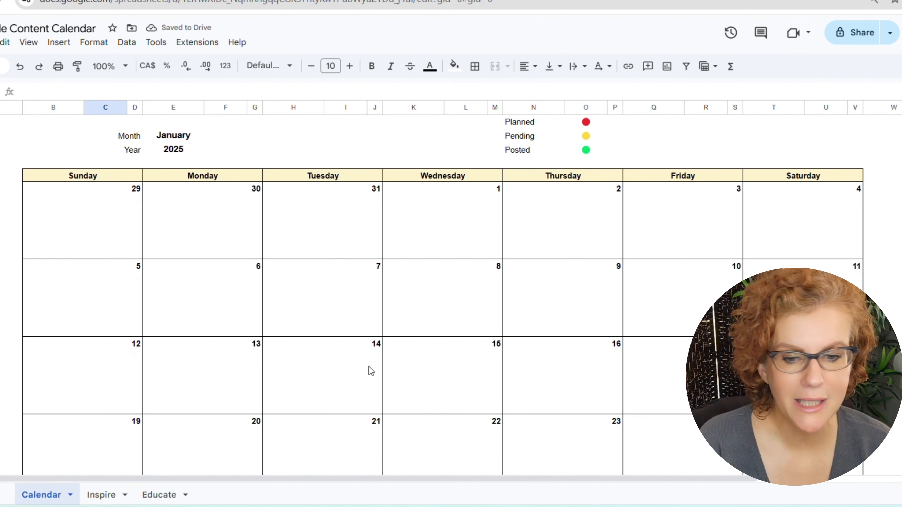
{"action": "left_click", "coordinate": [298, 191]}
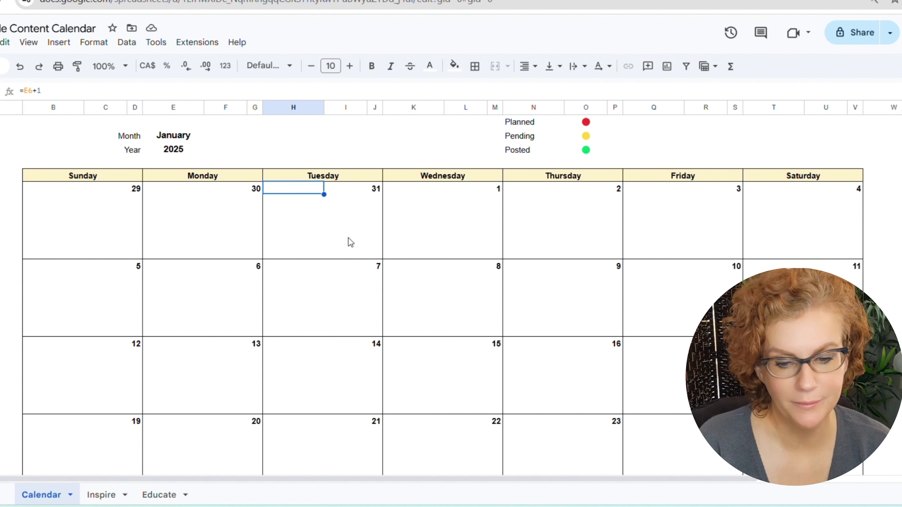
Enter =VLOOKUP(B6, Inspire[#ALL], 2) in cell B7 under Sunday the 29th, and check the Pillar column's position in the Inspire table
{"action": "left_click", "coordinate": [86, 208]}
{"action": "left_click", "coordinate": [63, 208]}
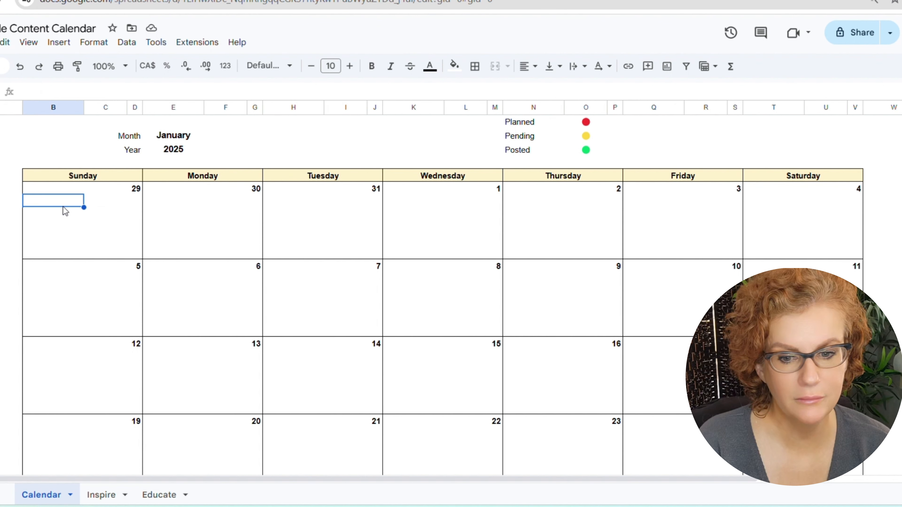
{"action": "left_click", "coordinate": [186, 206]}
{"action": "left_click", "coordinate": [77, 207]}
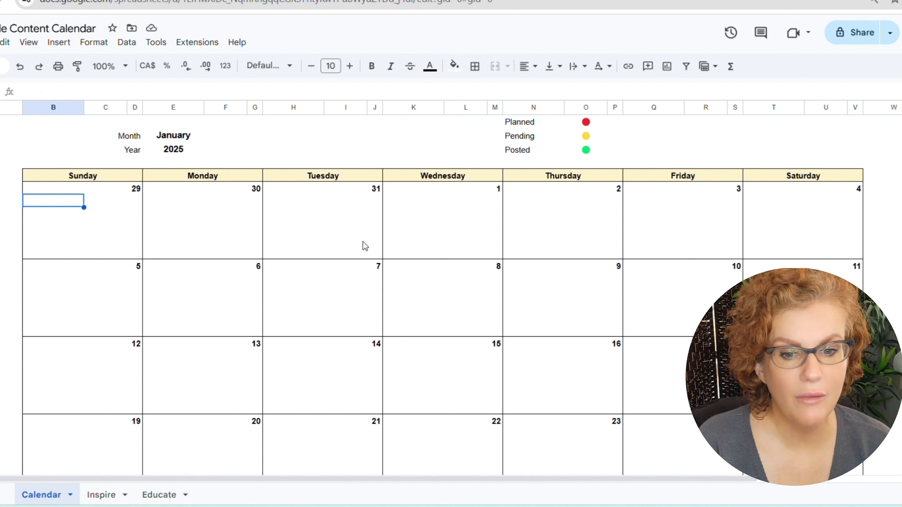
{"action": "type", "text": "=vl"}
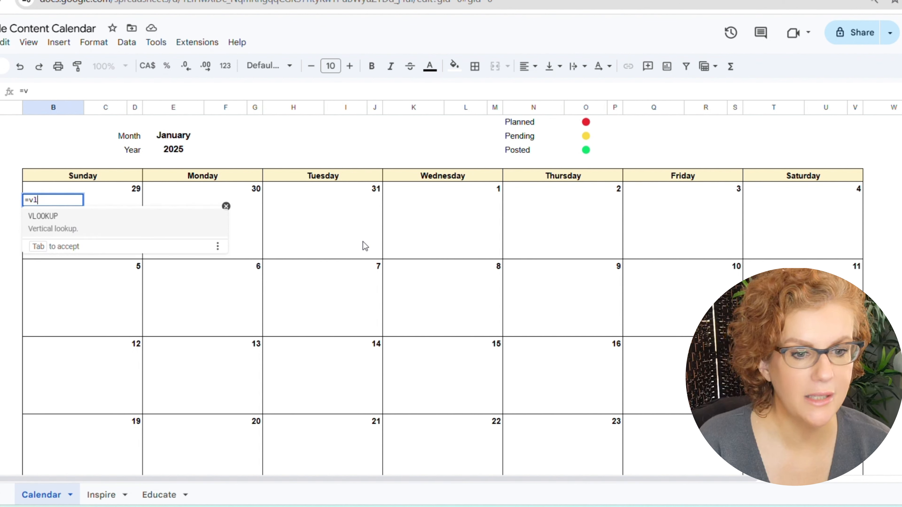
{"action": "key", "text": "Tab"}
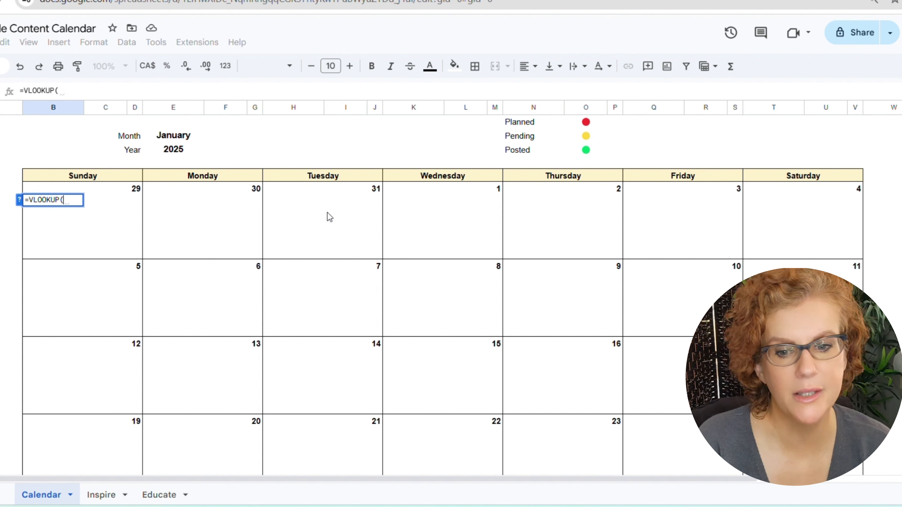
{"action": "left_click", "coordinate": [57, 188]}
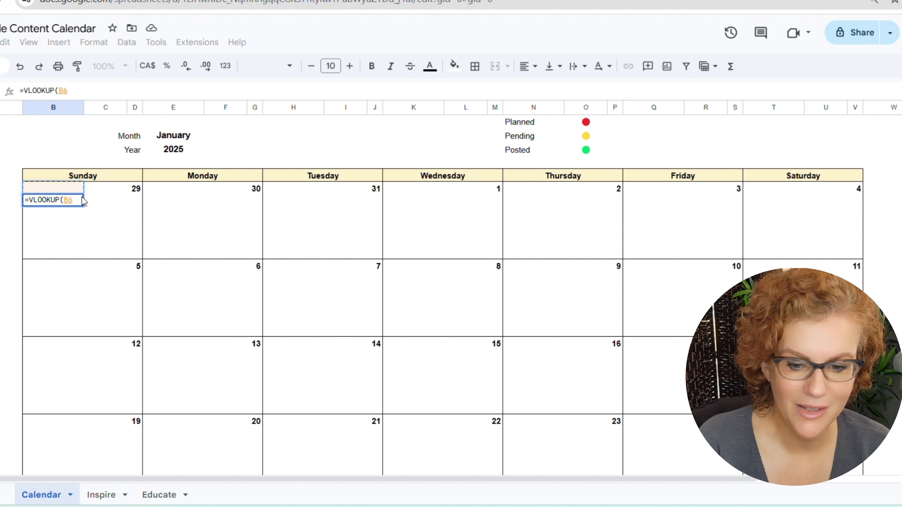
{"action": "type", "text": ", ins"}
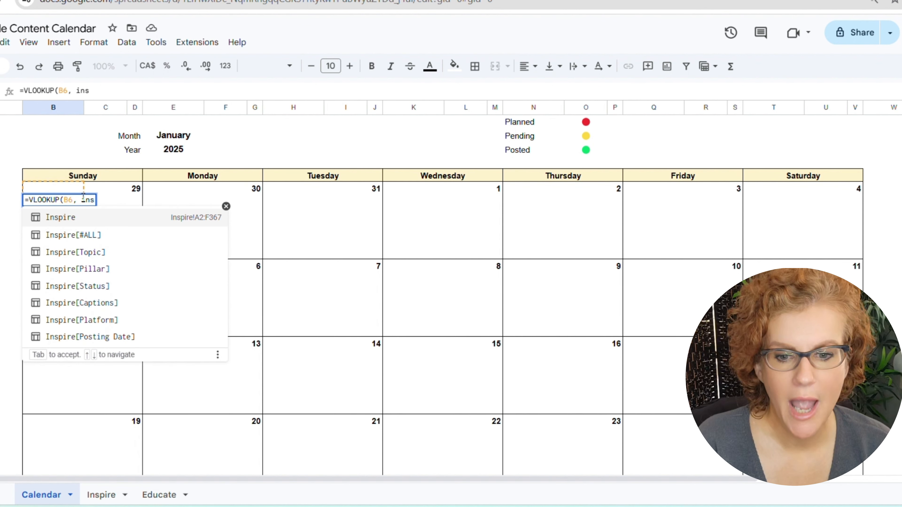
{"action": "left_click", "coordinate": [68, 237]}
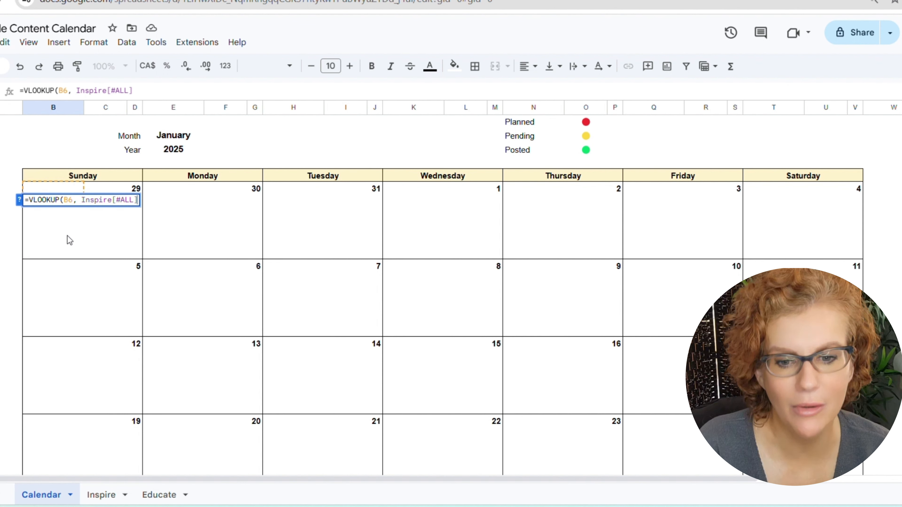
{"action": "type", "text": ", "}
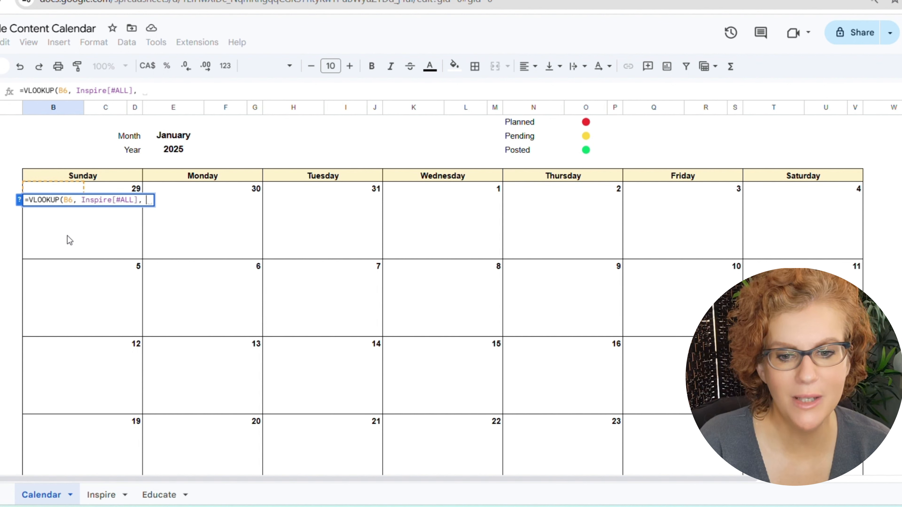
{"action": "type", "text": "2"}
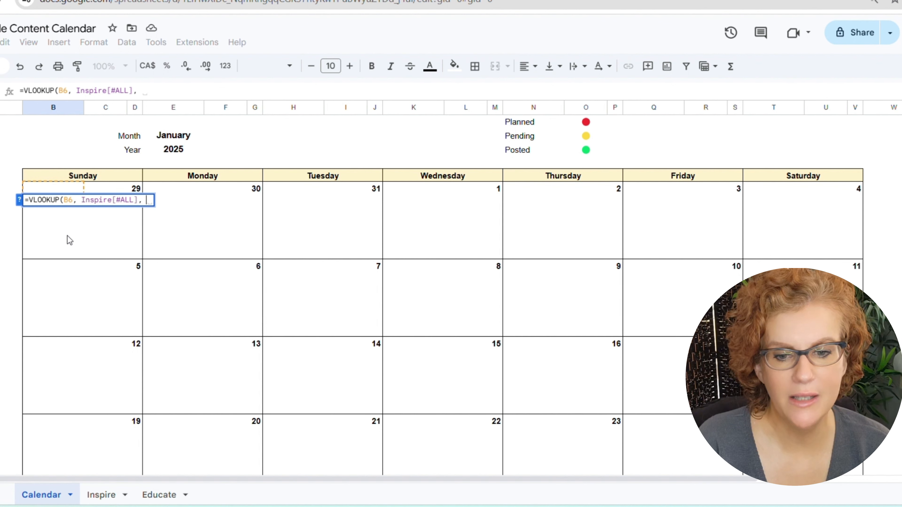
{"action": "left_click", "coordinate": [102, 495]}
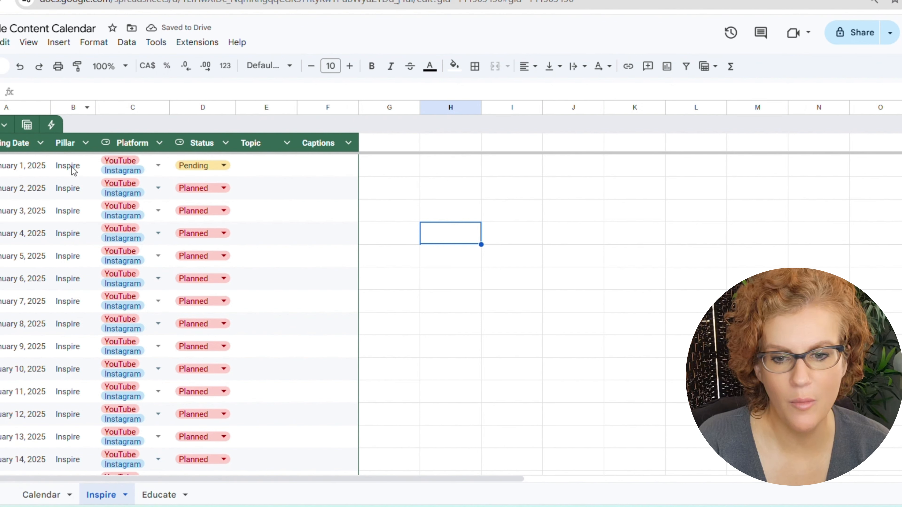
{"action": "left_click", "coordinate": [61, 495]}
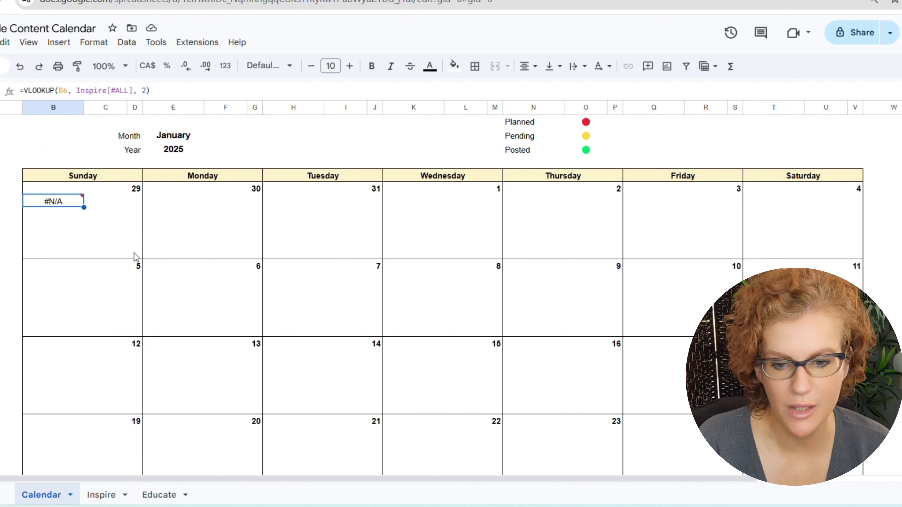
Add false as the fourth argument of the VLOOKUP formula in B7 to require an exact match
{"action": "left_click", "coordinate": [158, 92]}
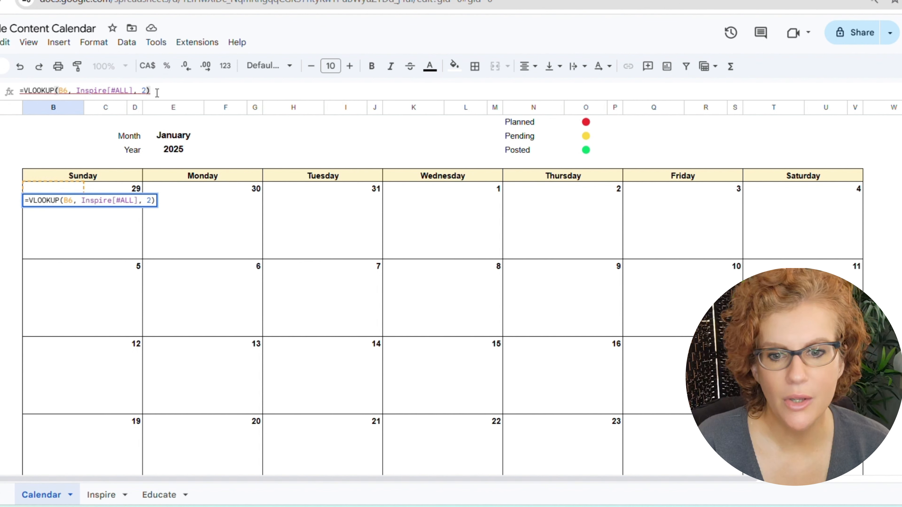
{"action": "left_click", "coordinate": [148, 92]}
{"action": "type", "text": ", false"}
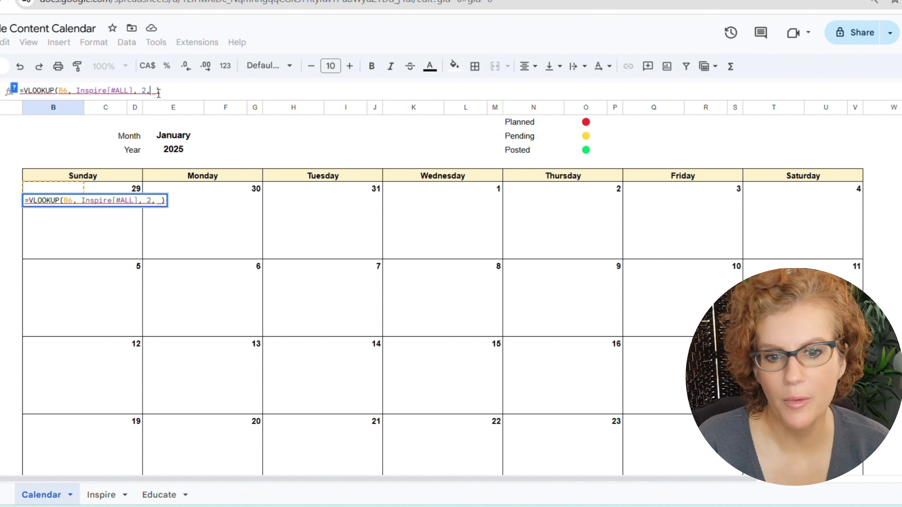
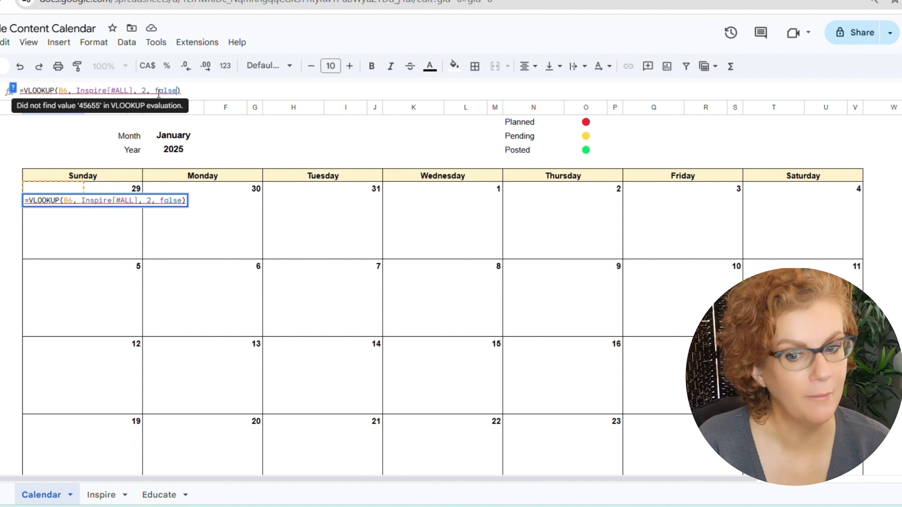
{"action": "key", "text": "Return"}
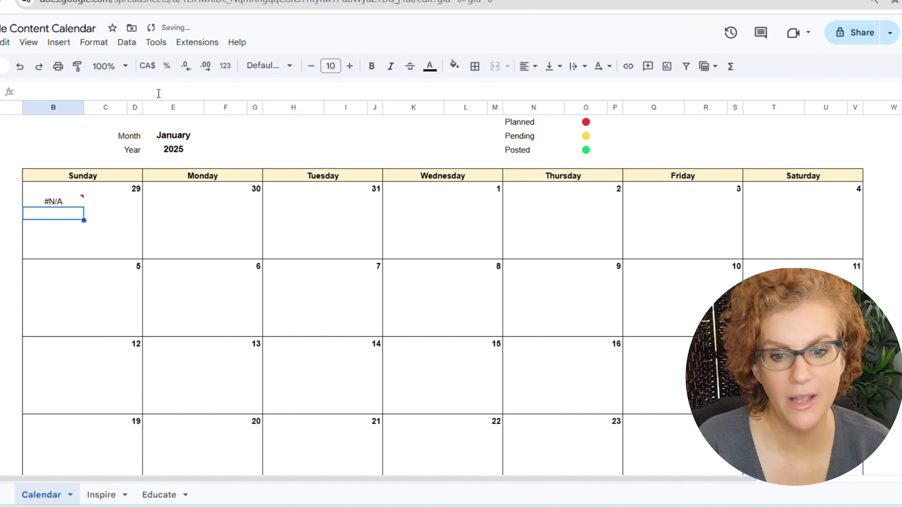
{"action": "left_click", "coordinate": [60, 202]}
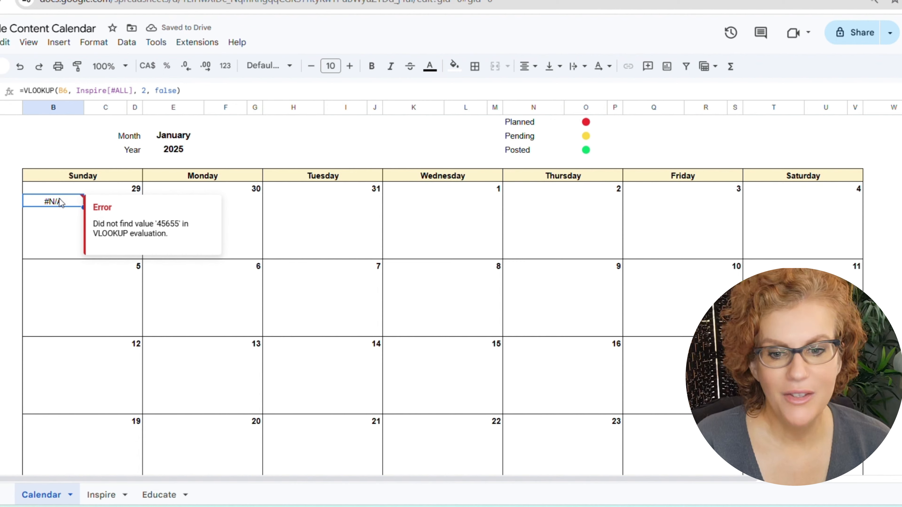
Check the dates in the Inspire table, insert if(isna( before the VLOOKUP in B7, and copy the VLOOKUP expression
{"action": "left_click", "coordinate": [117, 499]}
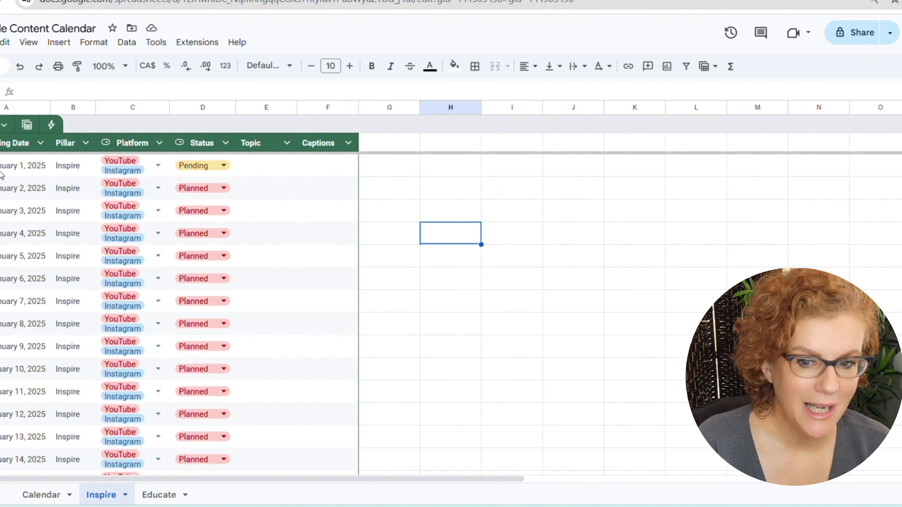
{"action": "left_click", "coordinate": [46, 495]}
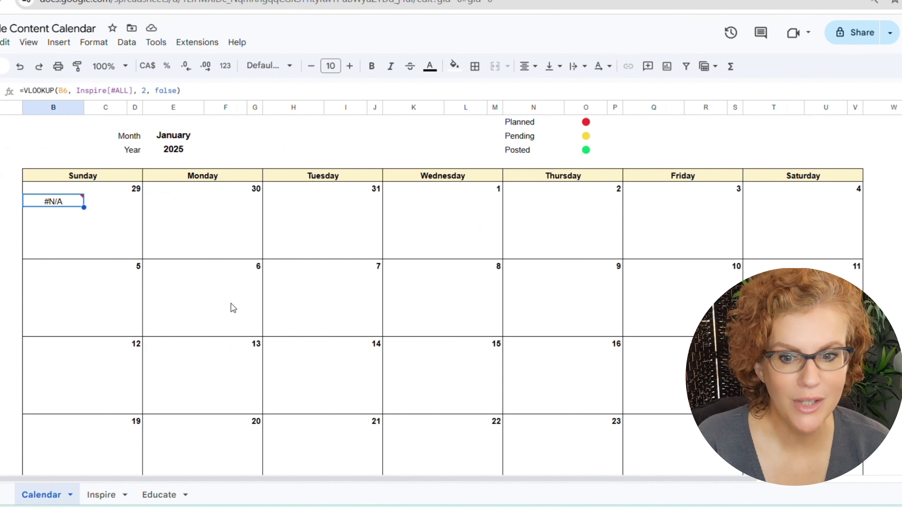
{"action": "left_click", "coordinate": [24, 90]}
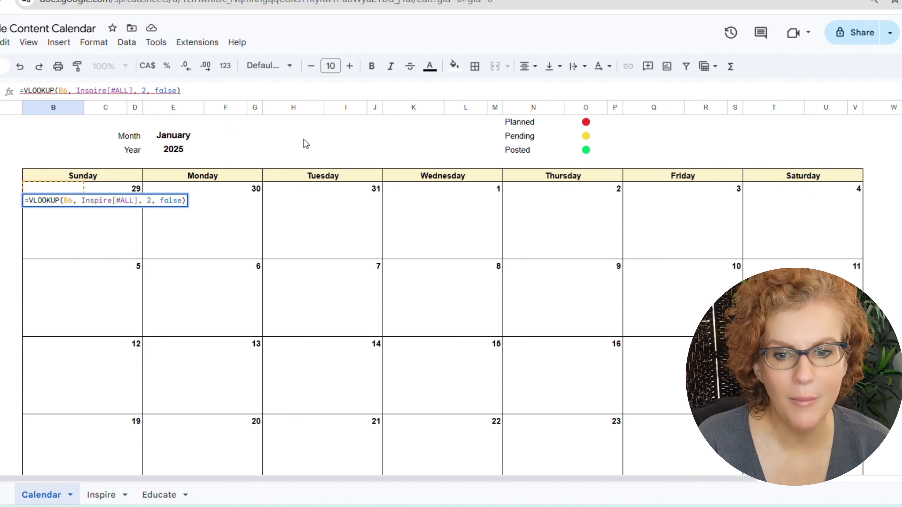
{"action": "type", "text": "if(isn"}
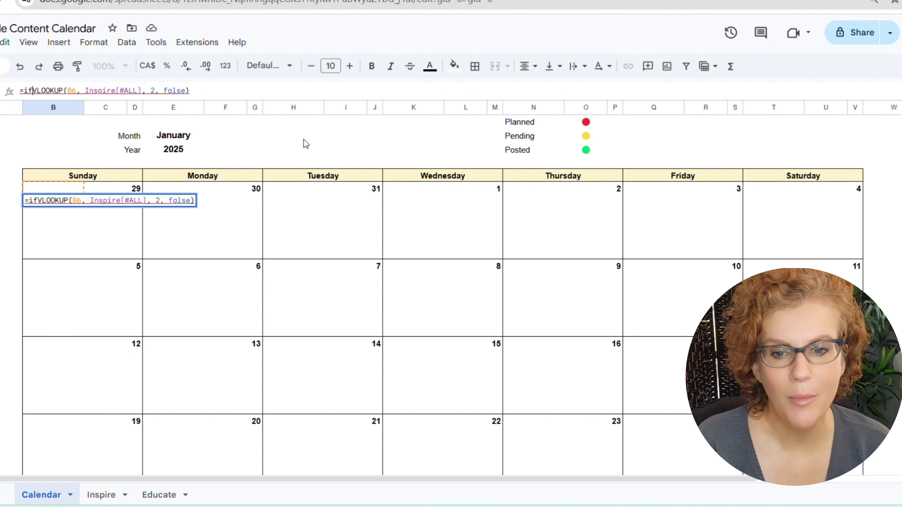
{"action": "type", "text": "a("}
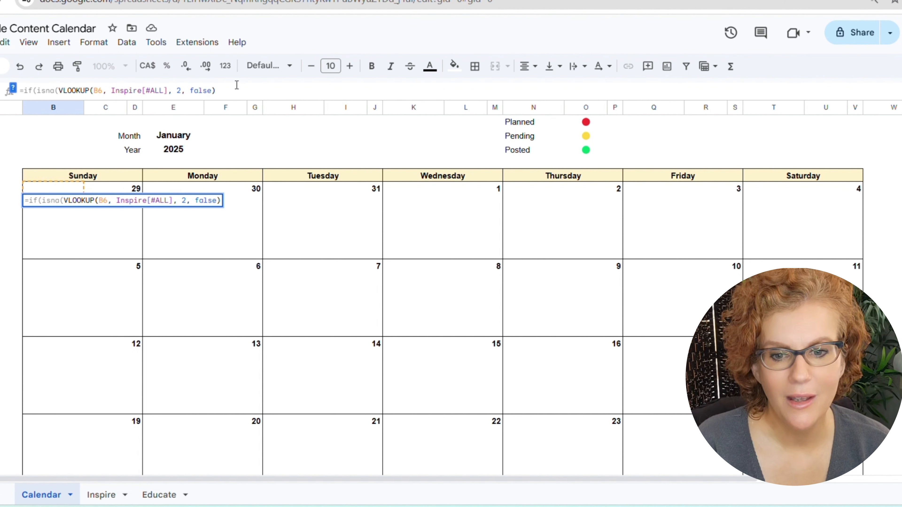
{"action": "left_click_drag", "start_coordinate": [216, 91], "coordinate": [60, 91]}
{"action": "key", "text": "ctrl+c"}
{"action": "left_click", "coordinate": [225, 89]}
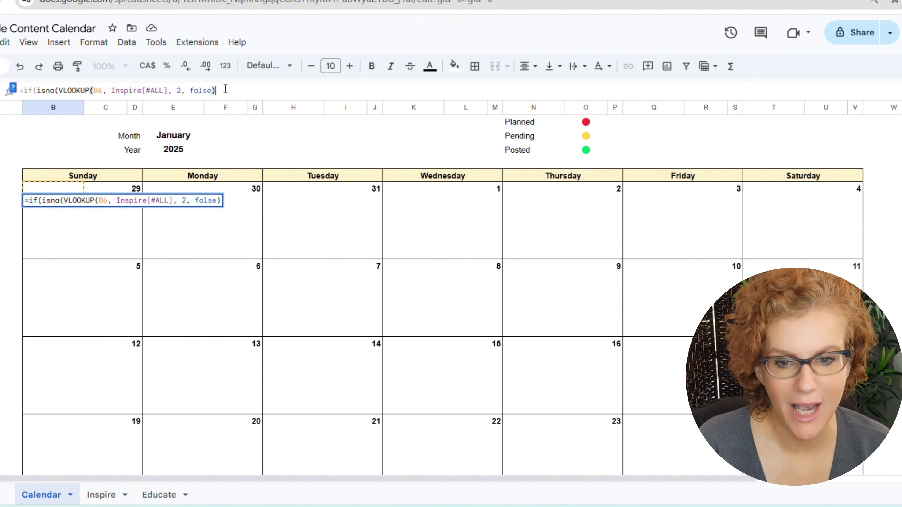
Complete the B7 formula by closing isna, returning "" when no match exists, and otherwise returning the copied VLOOKUP(B6, Inspire[#ALL], 2, false)
{"action": "type", "text": "), \"\""}
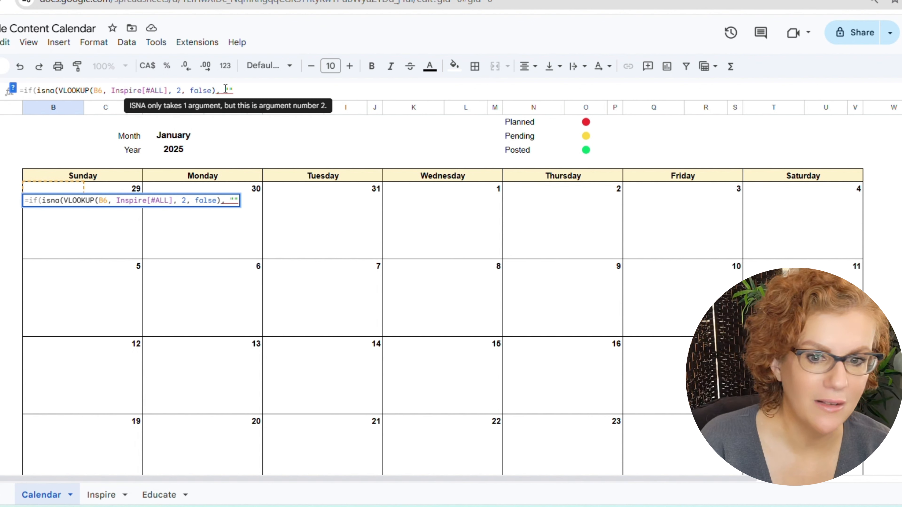
{"action": "type", "text": ", "}
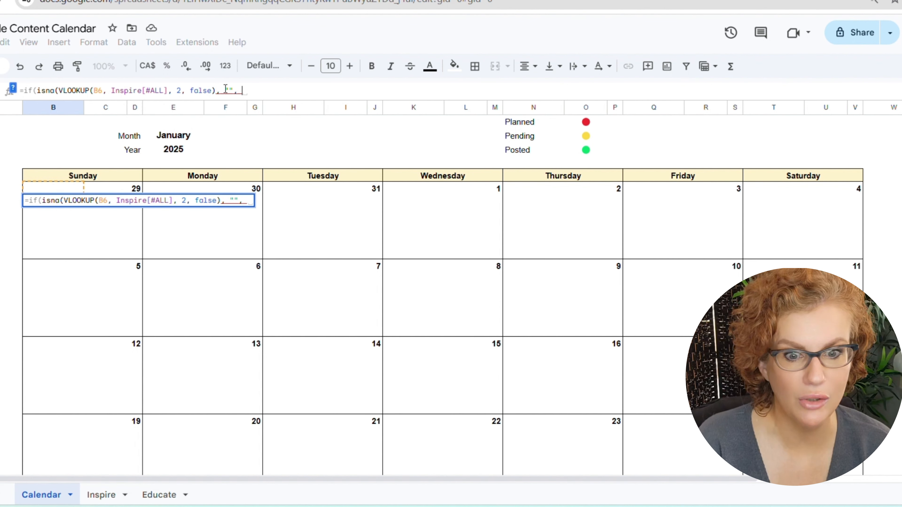
{"action": "type", "text": "("}
{"action": "key", "text": "ctrl+v"}
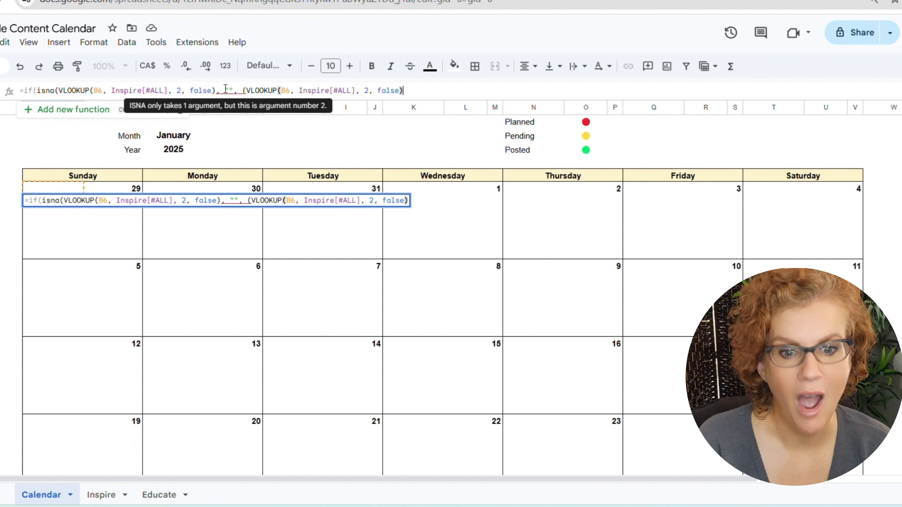
{"action": "type", "text": ")"}
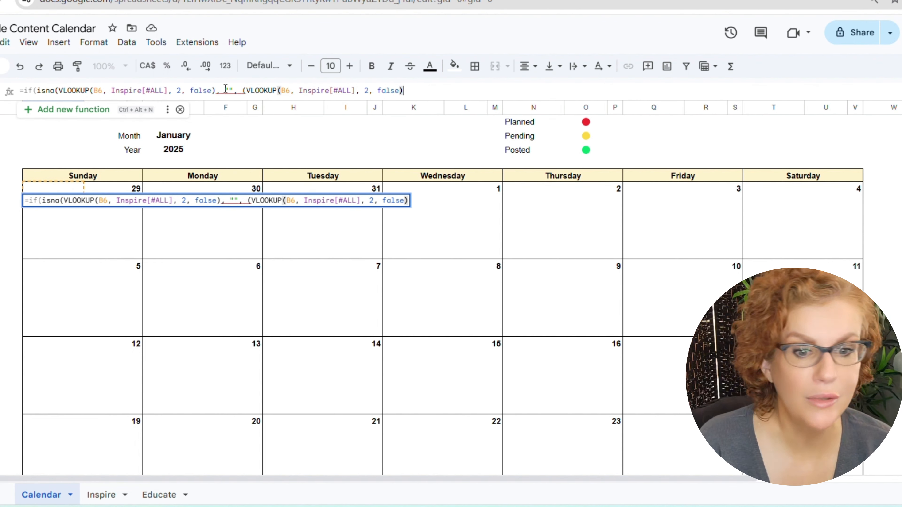
{"action": "left_click", "coordinate": [219, 89]}
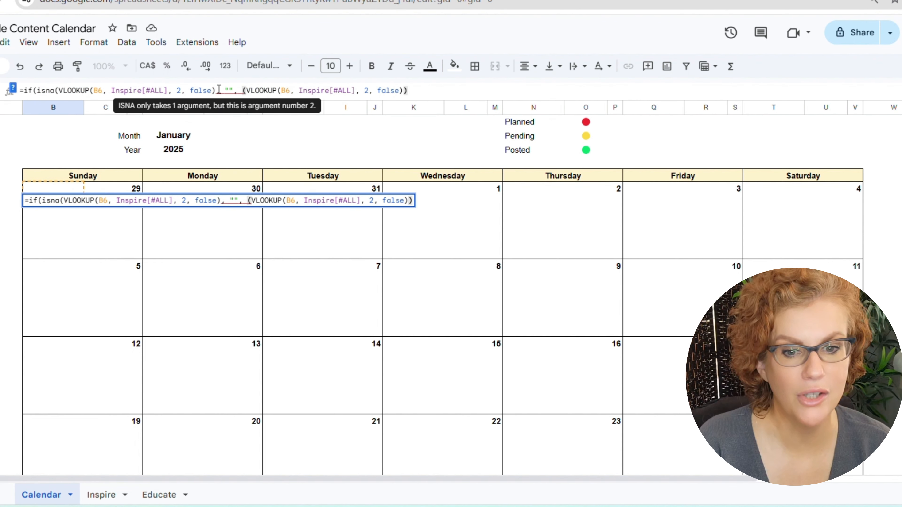
{"action": "left_click", "coordinate": [218, 90]}
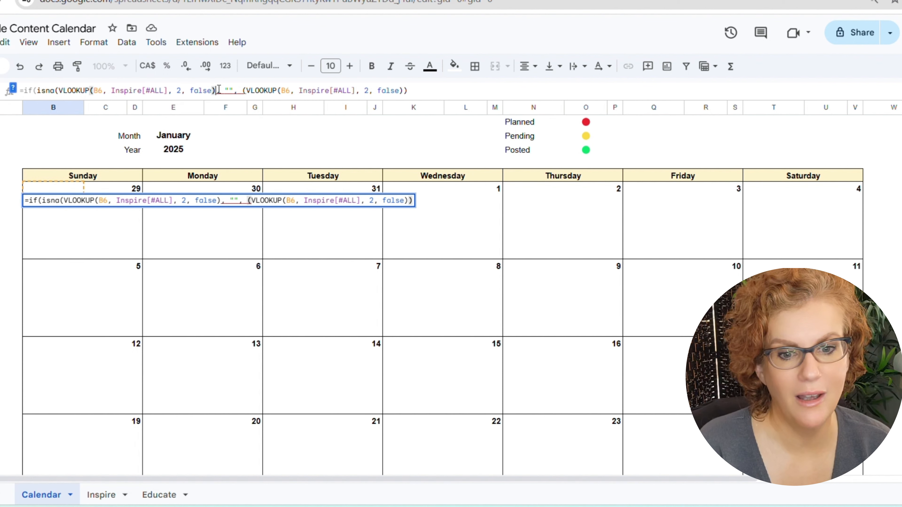
{"action": "type", "text": ")"}
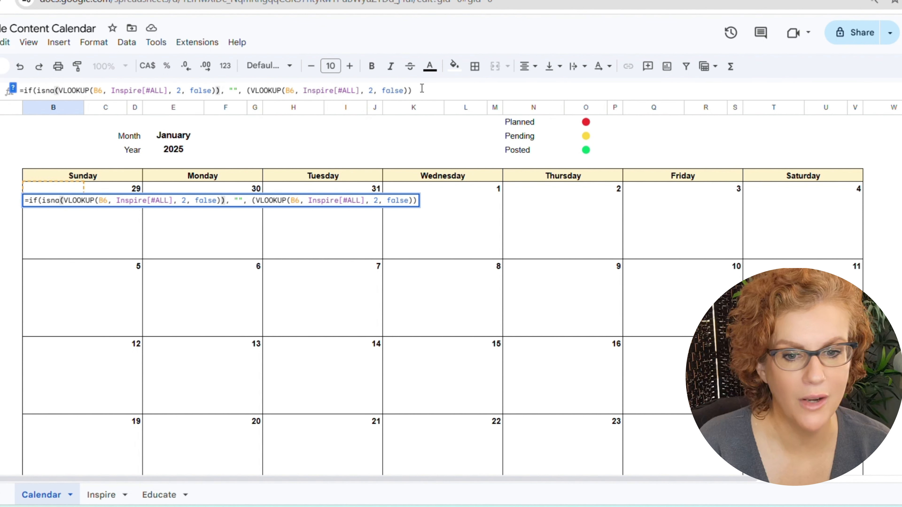
{"action": "left_click", "coordinate": [447, 90]}
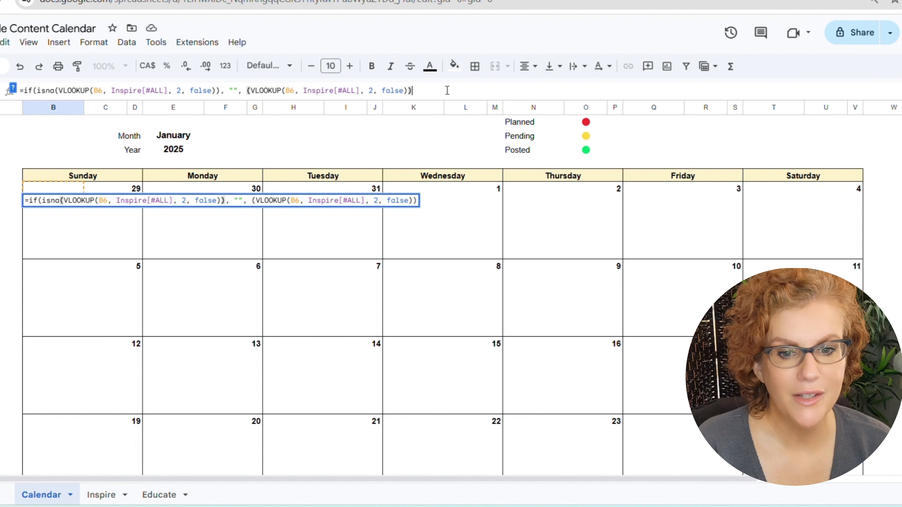
{"action": "key", "text": "Return"}
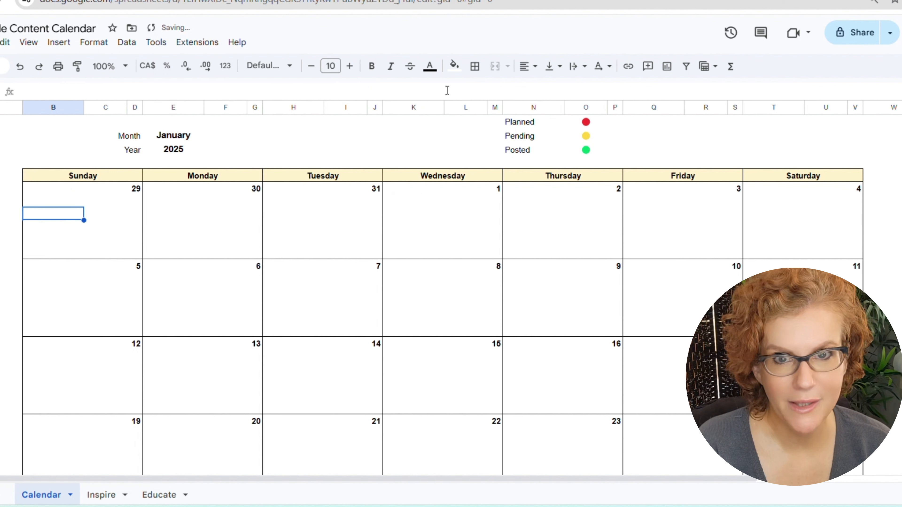
Copy the B7 pillar formula to the matching cells from Monday the 30th to Saturday the 4th: E7, H7, K7, N7, Q7 and T7
{"action": "left_click", "coordinate": [63, 201]}
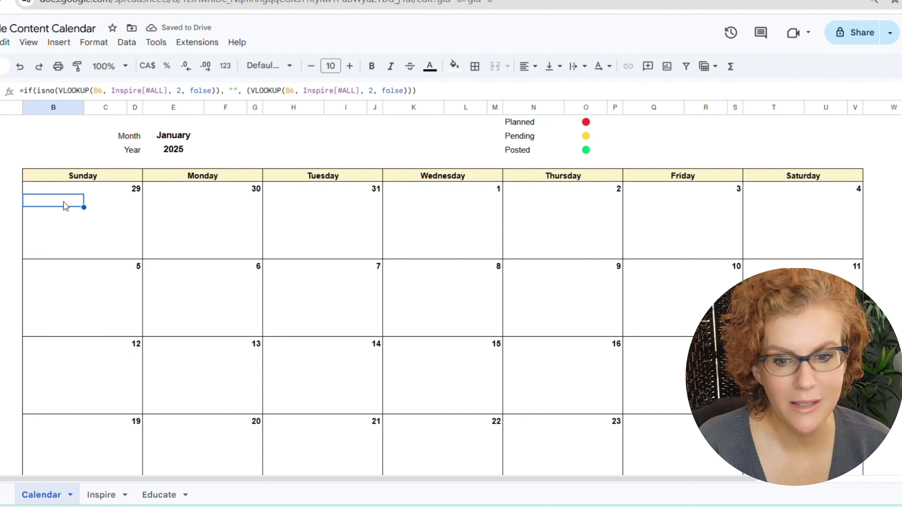
{"action": "left_click", "coordinate": [158, 205]}
{"action": "type", "text": "=if(isna(VLOOKUP(E6, Inspire[#ALL], 2, false)), \"\", (VLOOKUP(E6, Inspire[#ALL], 2, false)))"}
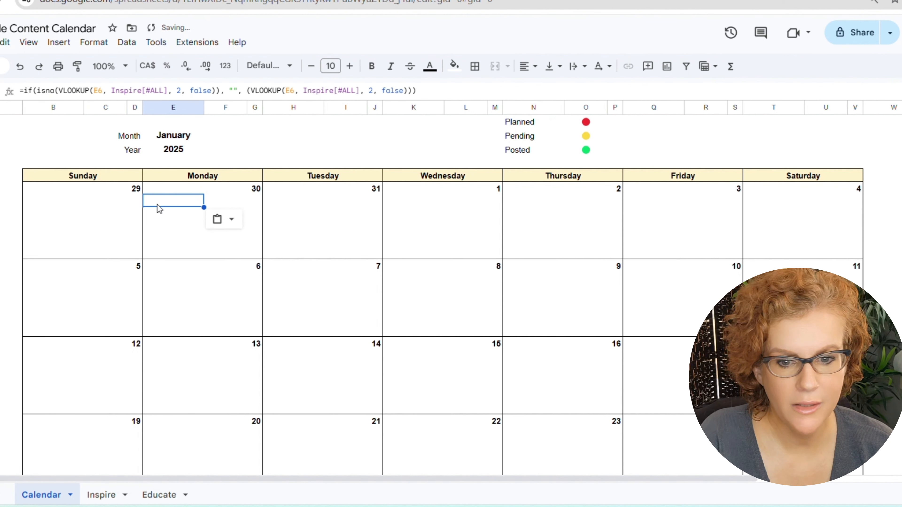
{"action": "left_click", "coordinate": [286, 203]}
{"action": "key", "text": "ctrl+v"}
{"action": "left_click", "coordinate": [394, 203]}
{"action": "key", "text": "ctrl+v"}
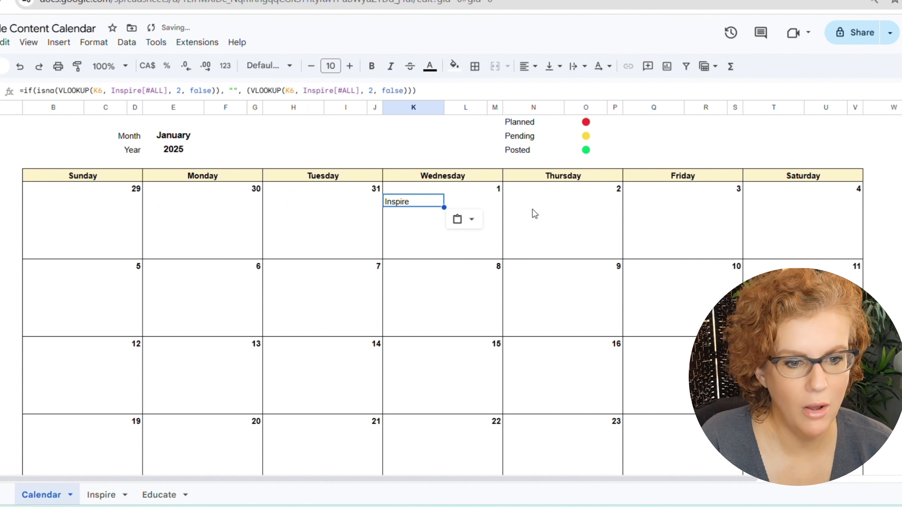
{"action": "left_click", "coordinate": [519, 204]}
{"action": "key", "text": "ctrl+v"}
{"action": "left_click", "coordinate": [631, 203]}
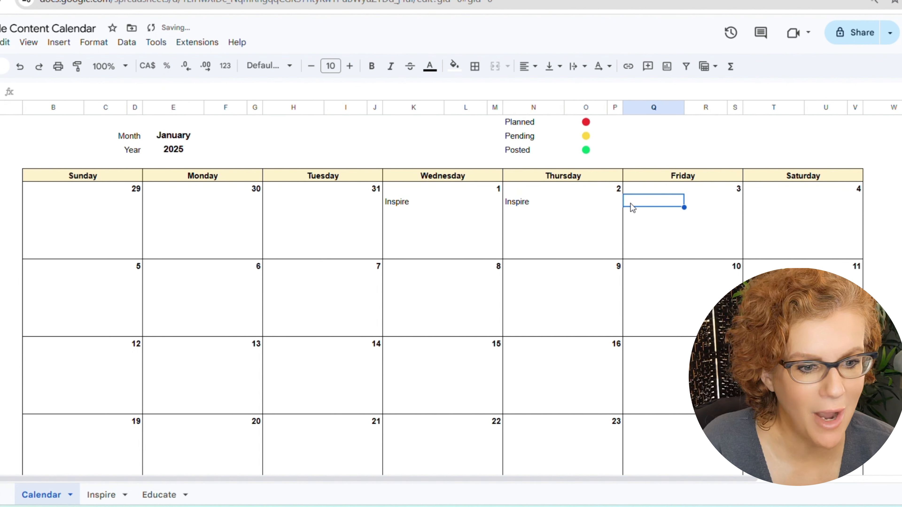
{"action": "key", "text": "ctrl+v"}
{"action": "left_click", "coordinate": [755, 203]}
{"action": "key", "text": "ctrl+v"}
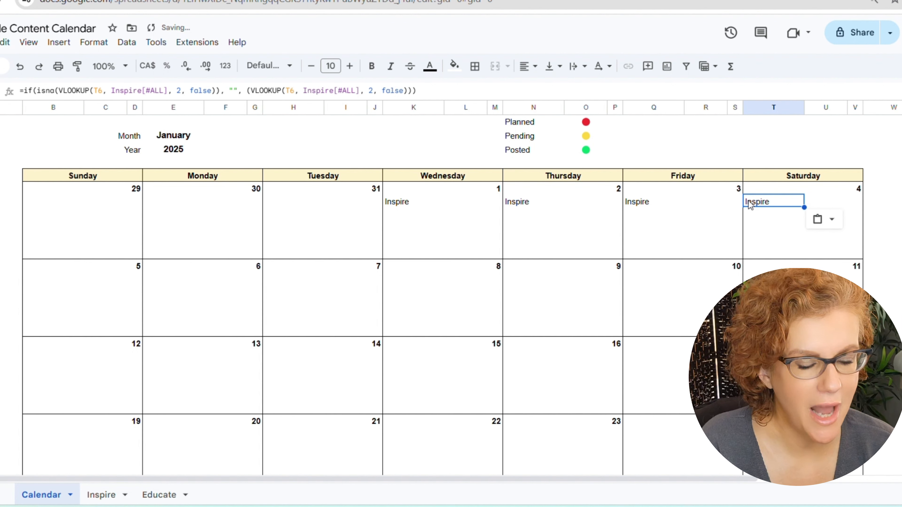
{"action": "left_click", "coordinate": [406, 205]}
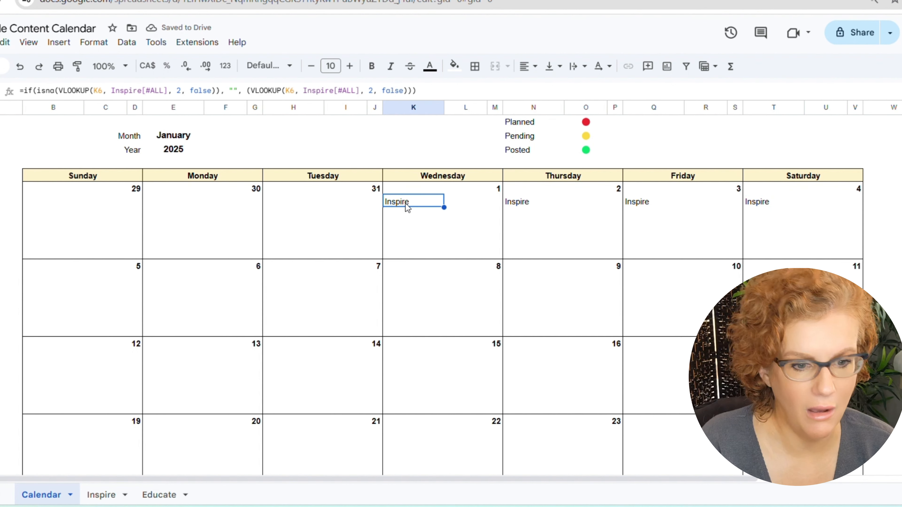
{"action": "left_click", "coordinate": [71, 212]}
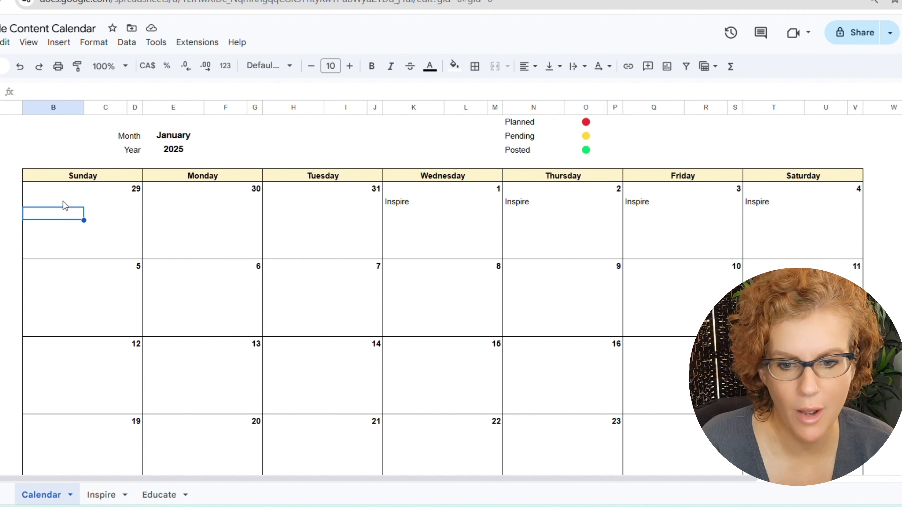
{"action": "left_click_drag", "start_coordinate": [65, 204], "coordinate": [753, 202]}
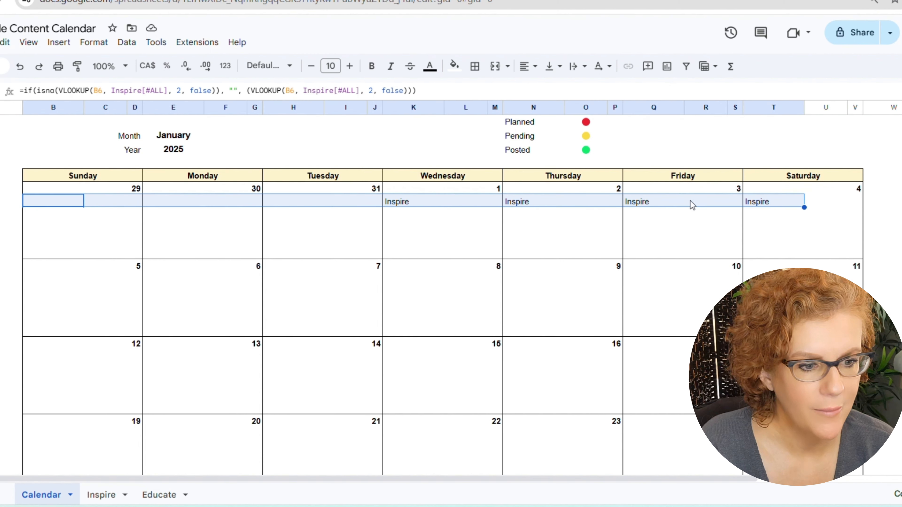
Check the Platform column in the Inspire table and start a VLOOKUP in C7 of the calendar with B6 as search key and Inspire[#ALL] as range
{"action": "left_click", "coordinate": [102, 206]}
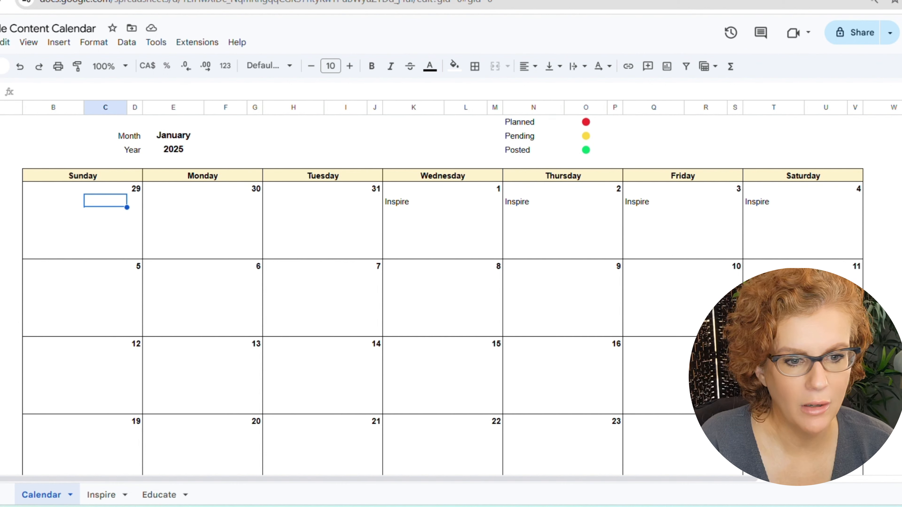
{"action": "left_click", "coordinate": [101, 495]}
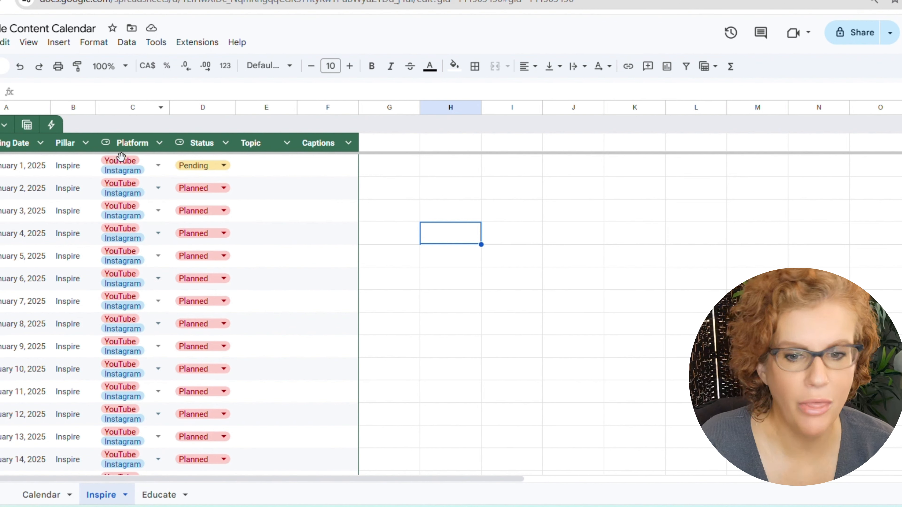
{"action": "left_click", "coordinate": [34, 495]}
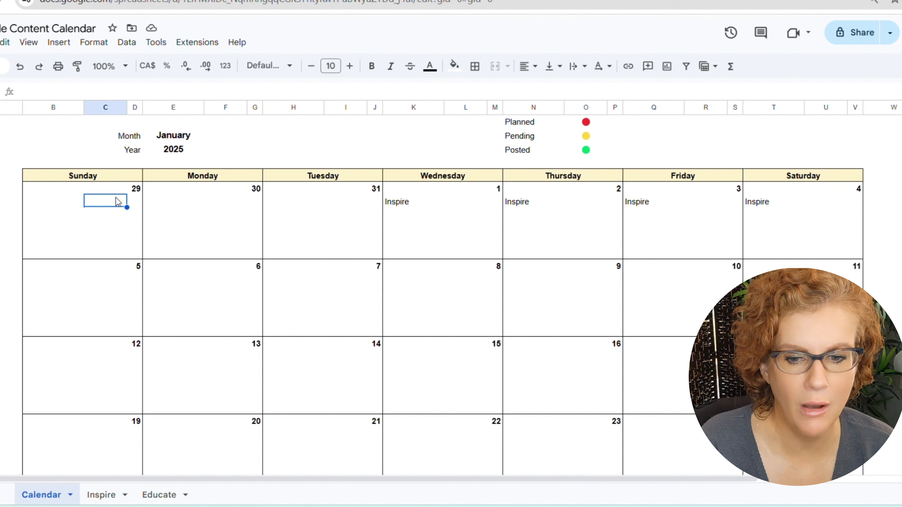
{"action": "type", "text": "=vlo"}
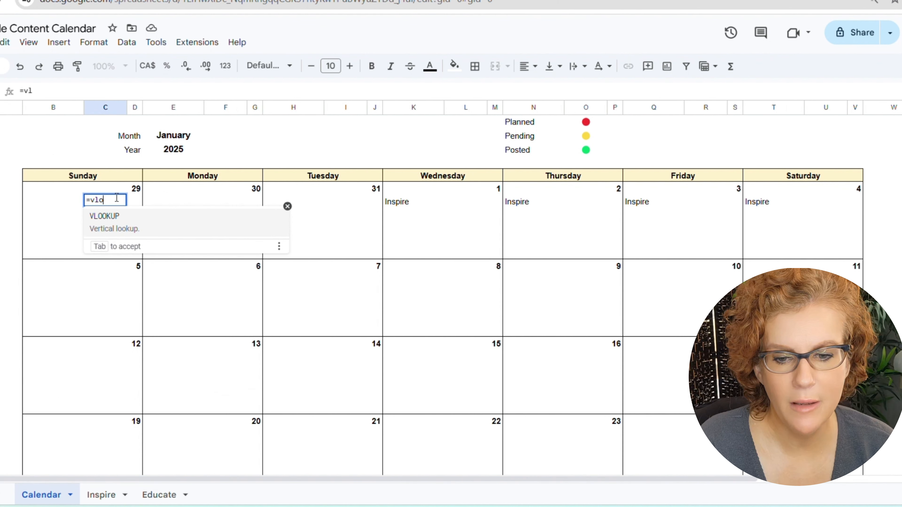
{"action": "key", "text": "Tab"}
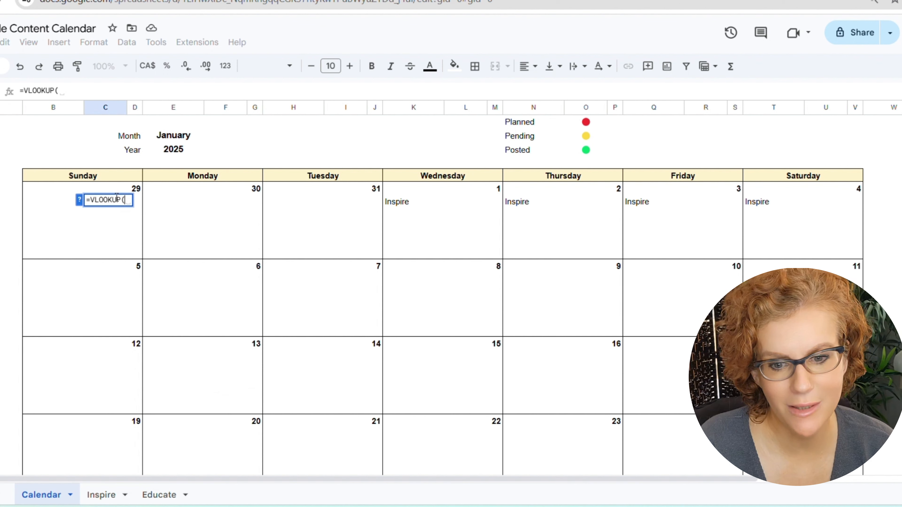
{"action": "left_click", "coordinate": [59, 188]}
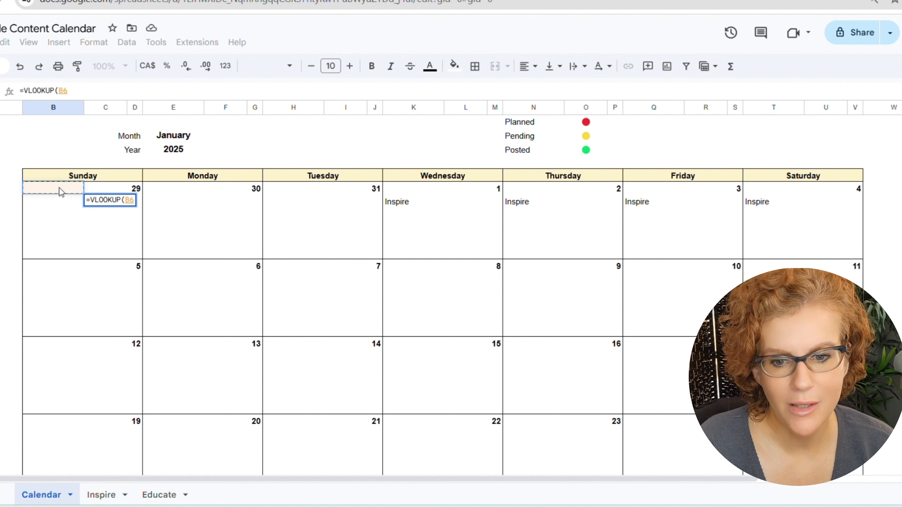
{"action": "type", "text": ","}
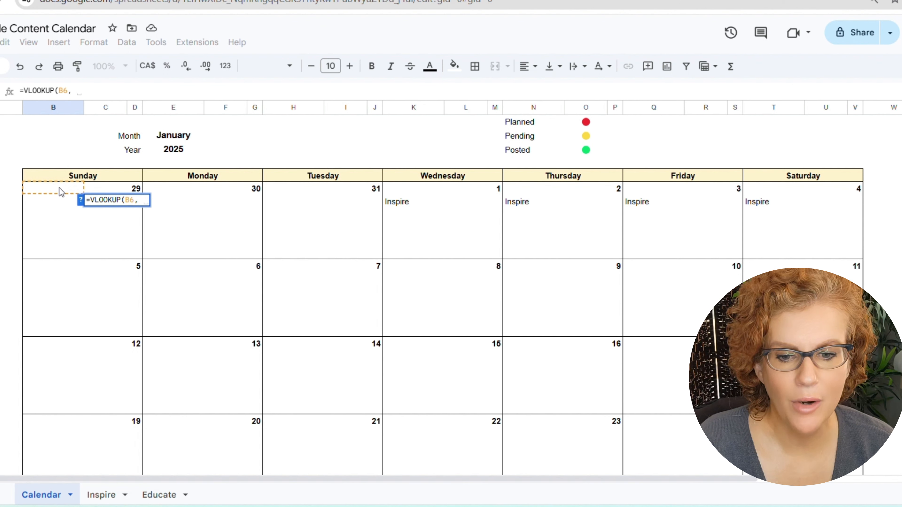
{"action": "type", "text": "inspir"}
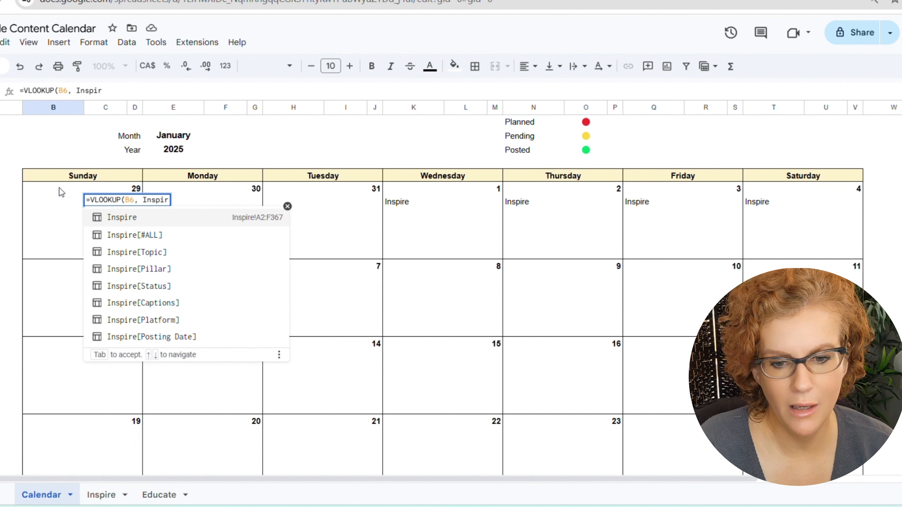
{"action": "left_click", "coordinate": [125, 238]}
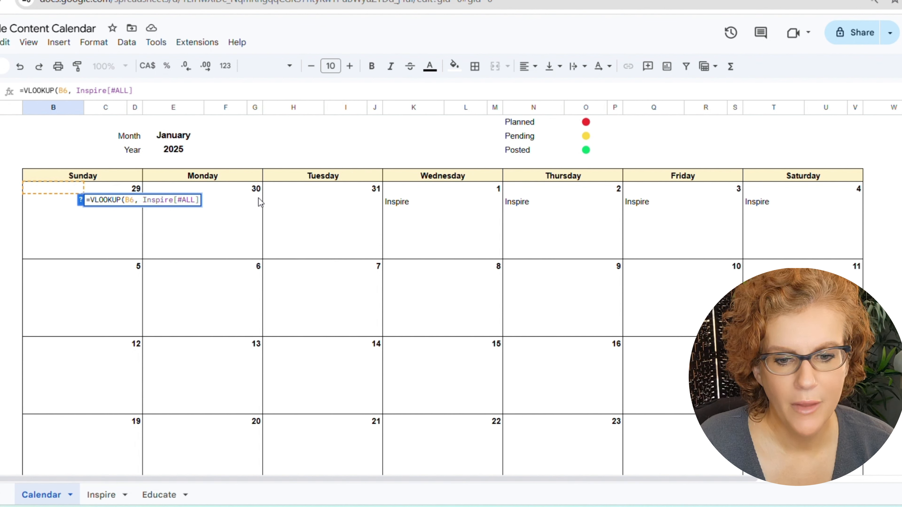
Complete the VLOOKUP formula in C7 with column index 3 and false for an exact match
{"action": "type", "text": ", "}
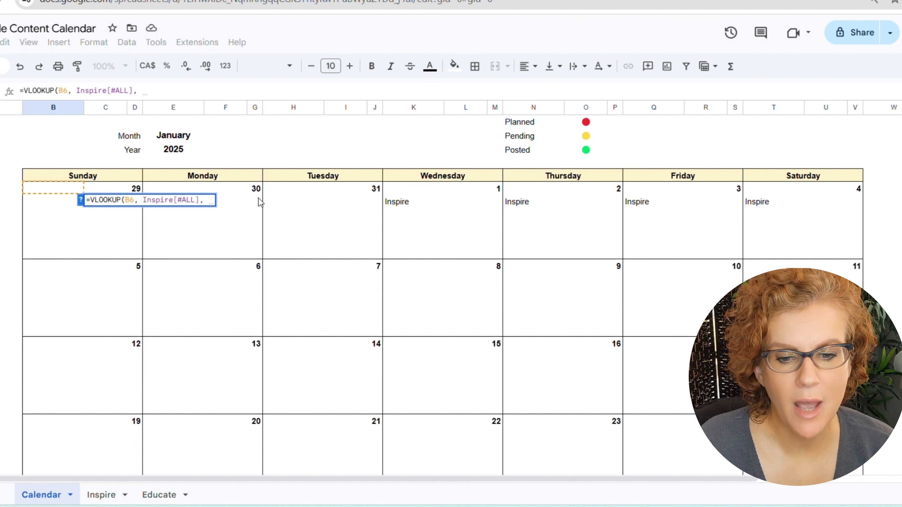
{"action": "type", "text": "3"}
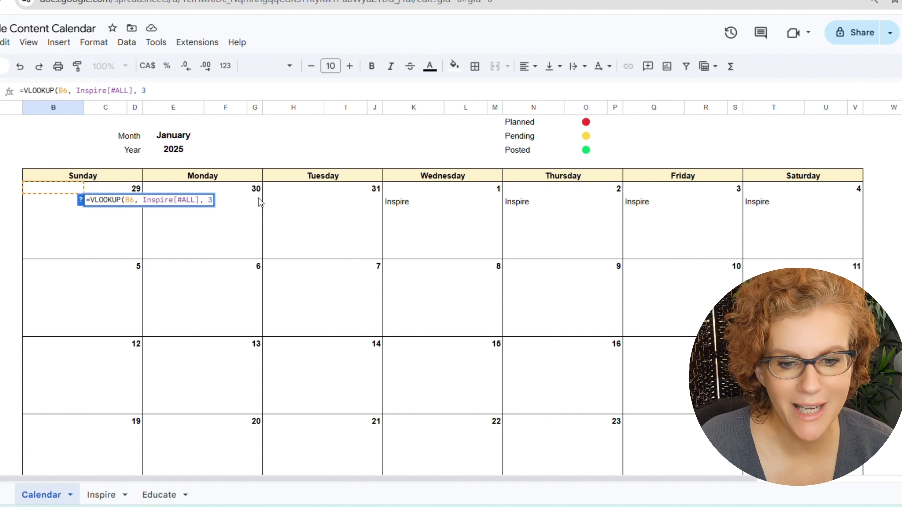
{"action": "type", "text": ", fal"}
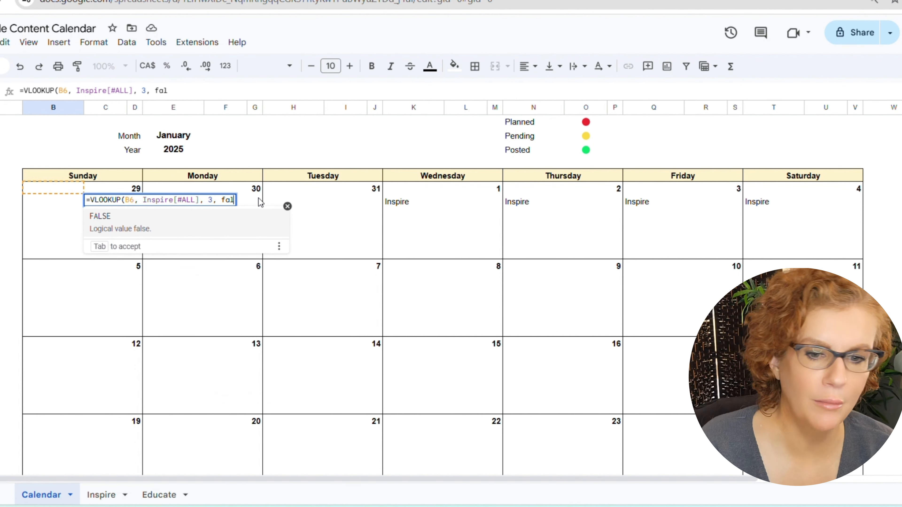
{"action": "type", "text": "se)"}
{"action": "key", "text": "Return"}
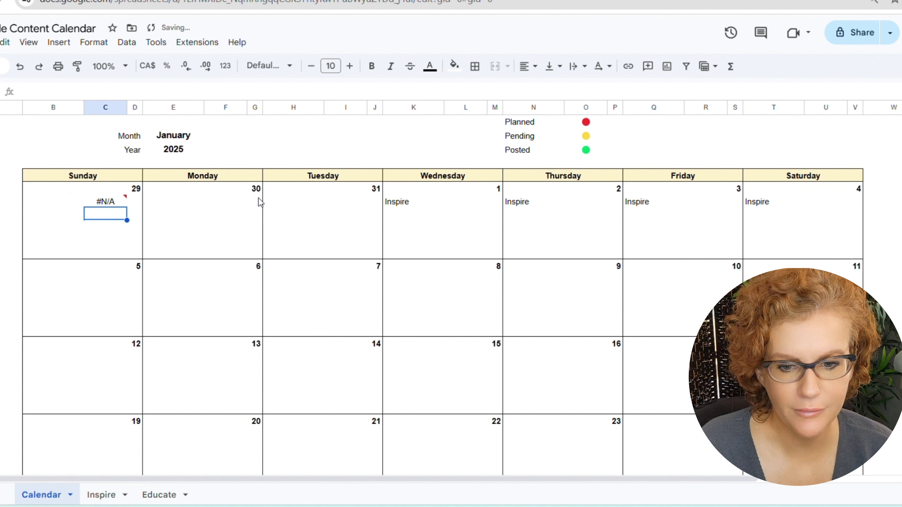
Copy the VLOOKUP expression in C7 and insert if(isna( in front of it
{"action": "left_click", "coordinate": [112, 205]}
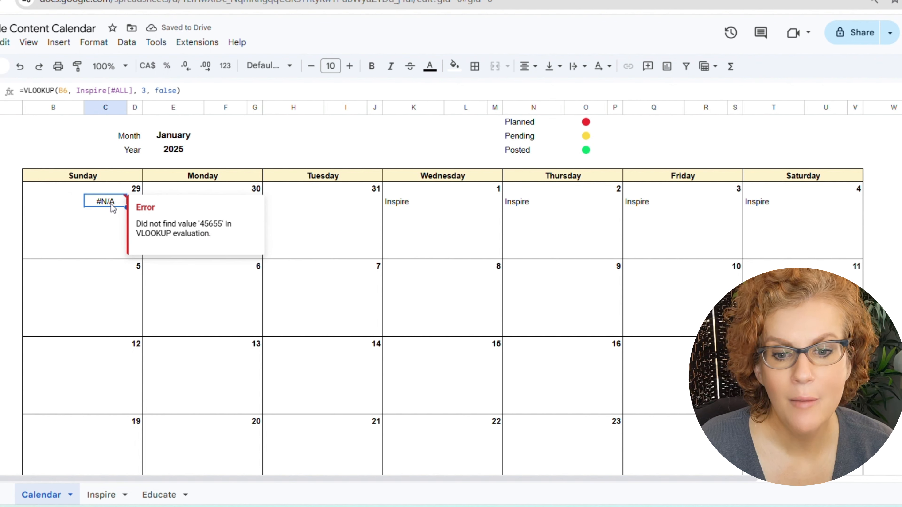
{"action": "left_click_drag", "start_coordinate": [23, 91], "coordinate": [245, 90]}
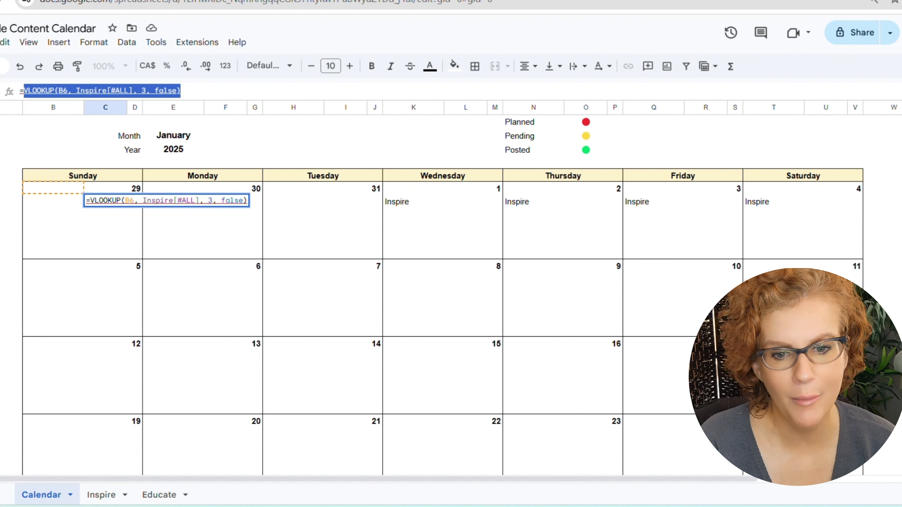
{"action": "left_click", "coordinate": [28, 91]}
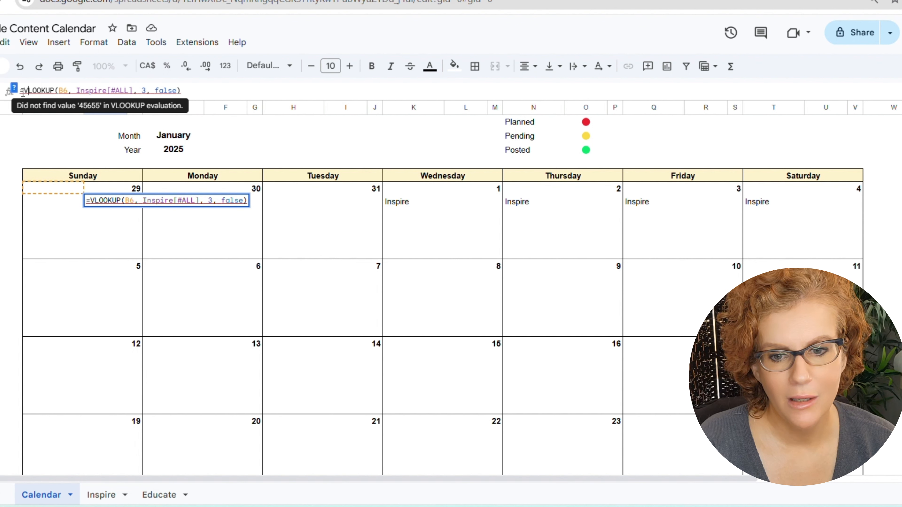
{"action": "type", "text": "if"}
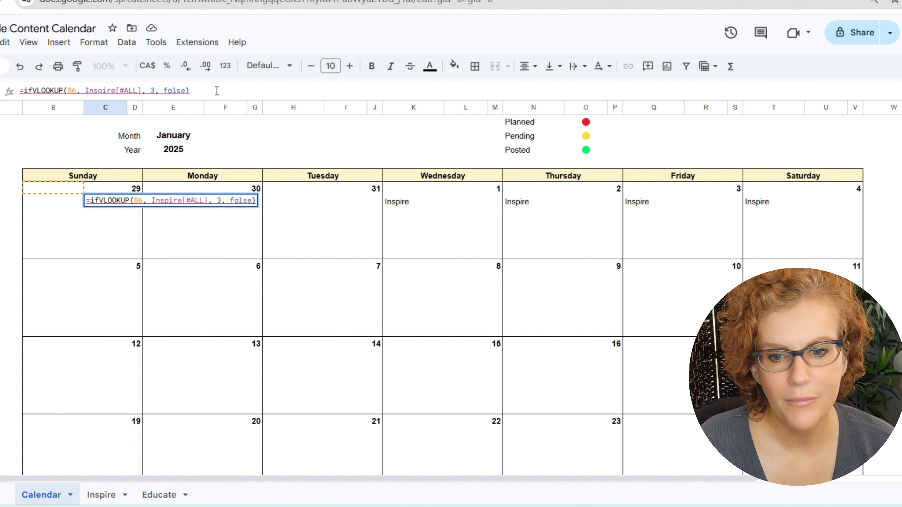
{"action": "type", "text": "(isna("}
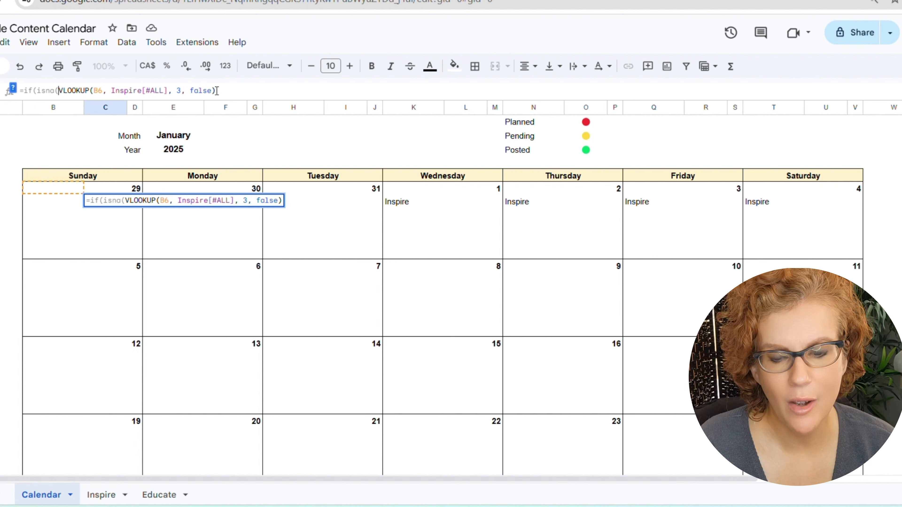
Close the isna test in the C7 formula and append the copied VLOOKUP(B6, Inspire[#ALL], 3, false) after an opening parenthesis
{"action": "left_click", "coordinate": [217, 91]}
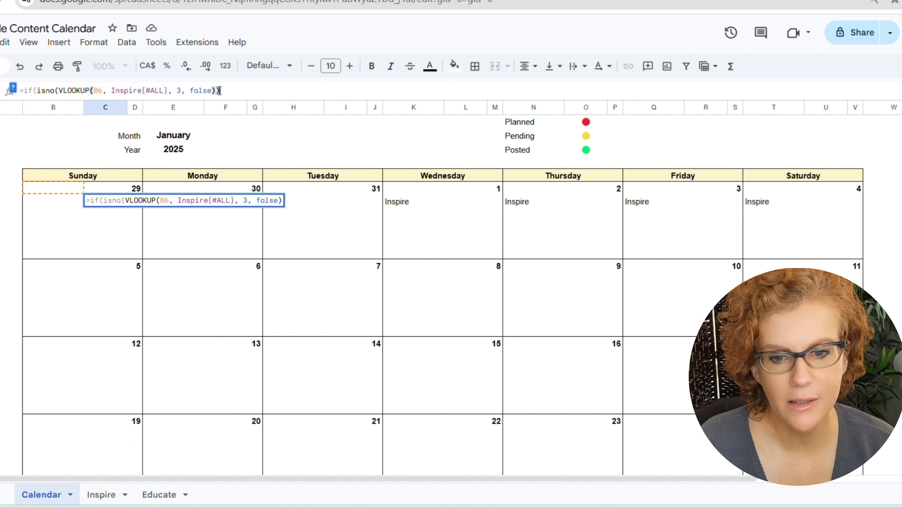
{"action": "type", "text": "), \""}
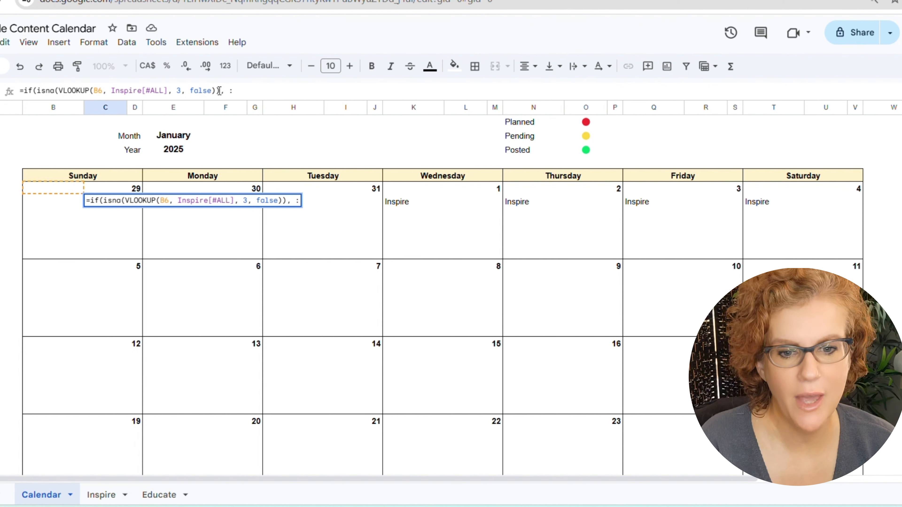
{"action": "type", "text": "\""}
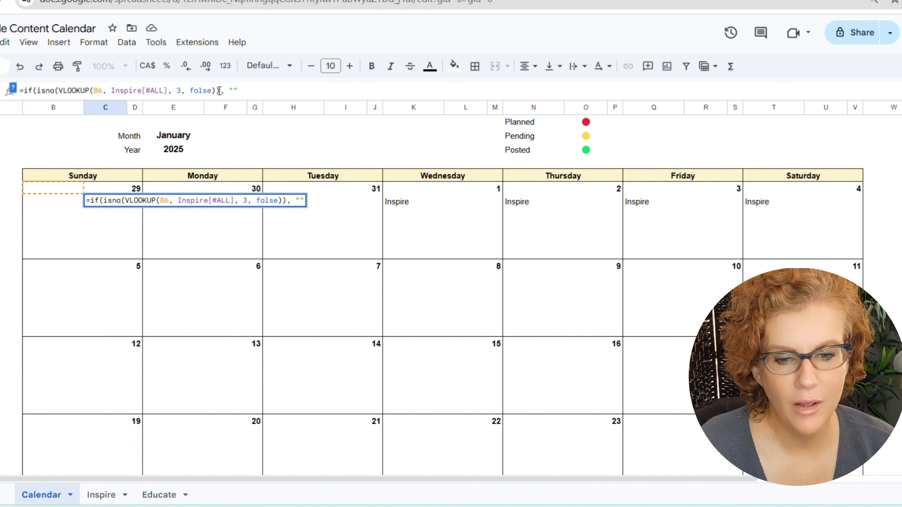
{"action": "type", "text": ","}
{"action": "left_click", "coordinate": [220, 91]}
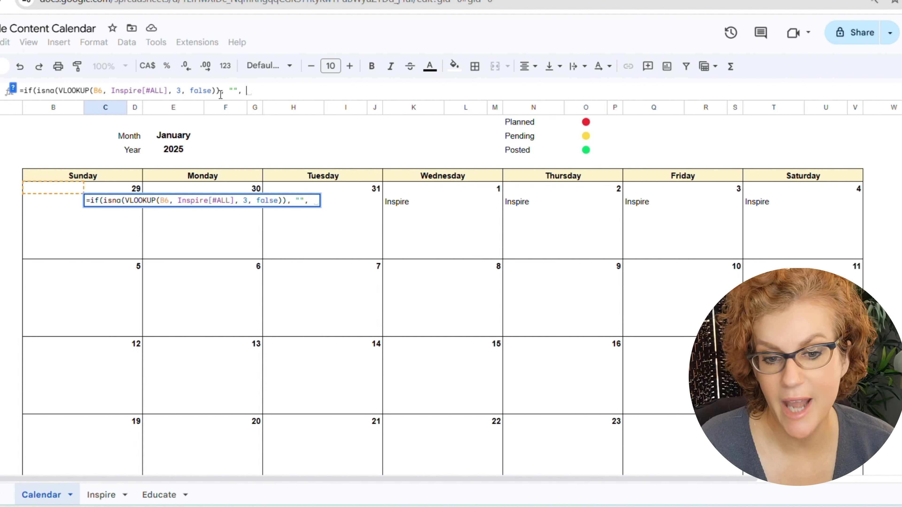
{"action": "key", "text": "shift+End"}
{"action": "key", "text": "BackSpace"}
{"action": "key", "text": "ctrl+v"}
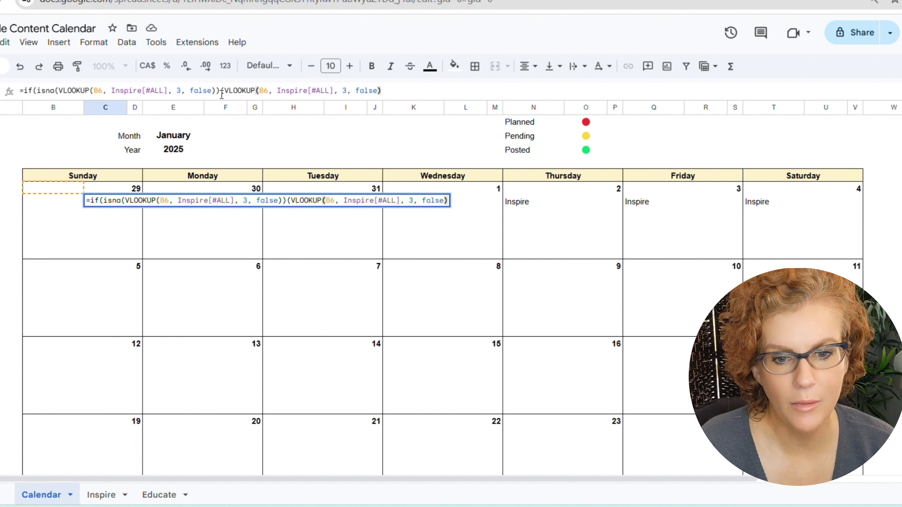
Insert "" as the no-match result between the isna test and the second VLOOKUP in C7, and close the formula
{"action": "left_click", "coordinate": [221, 93]}
{"action": "type", "text": ", "}
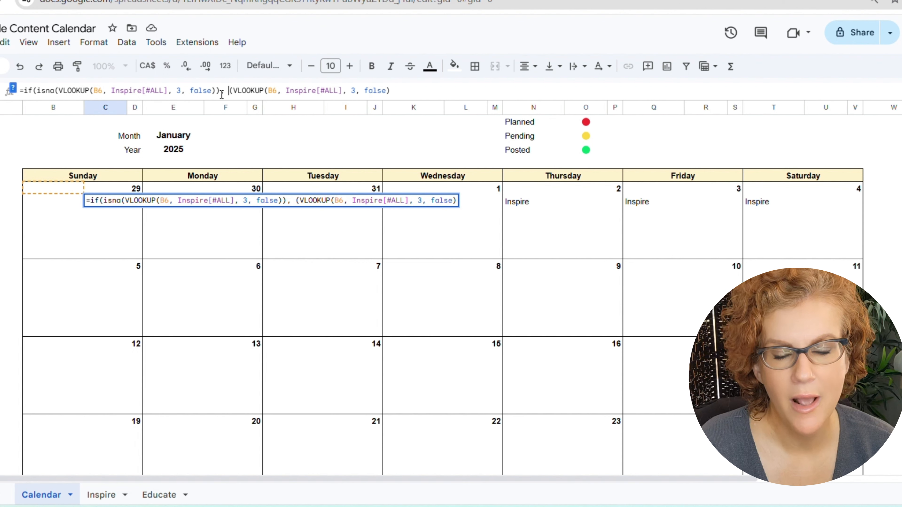
{"action": "type", "text": "\"\","}
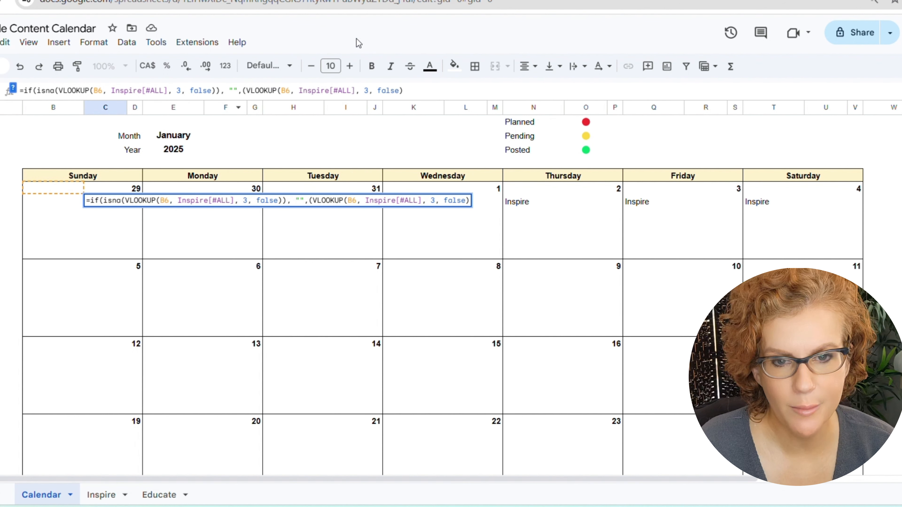
{"action": "left_click", "coordinate": [422, 91]}
{"action": "type", "text": ")"}
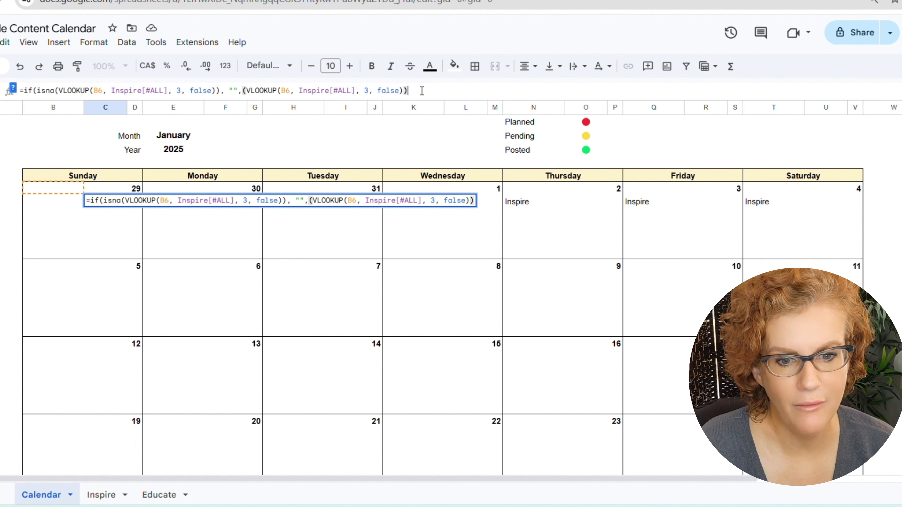
{"action": "key", "text": "Return"}
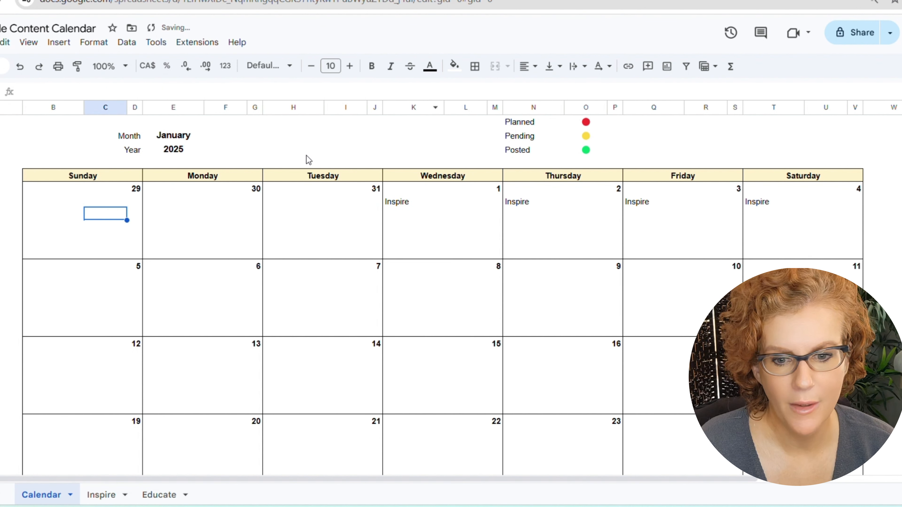
Copy the C7 platform formula to F7, I7 and L7, covering Monday the 30th to Wednesday the 1st
{"action": "left_click", "coordinate": [113, 201]}
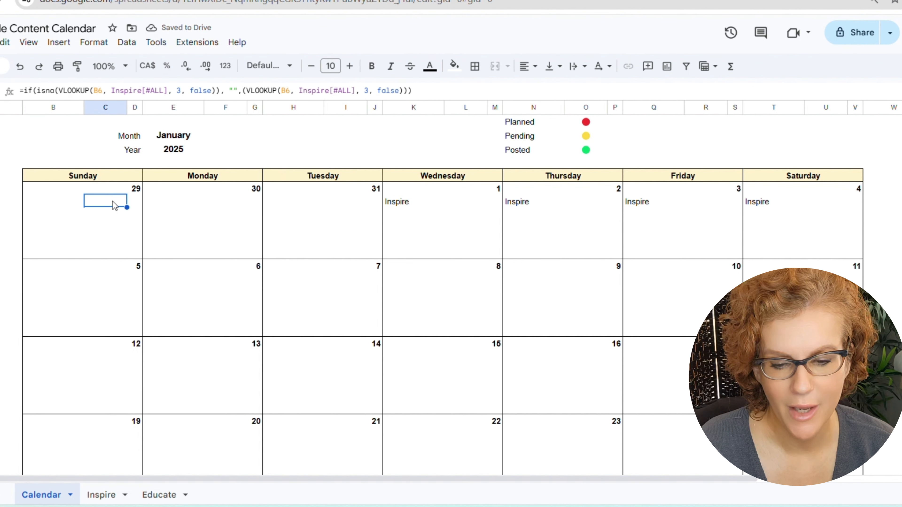
{"action": "key", "text": "ctrl+c"}
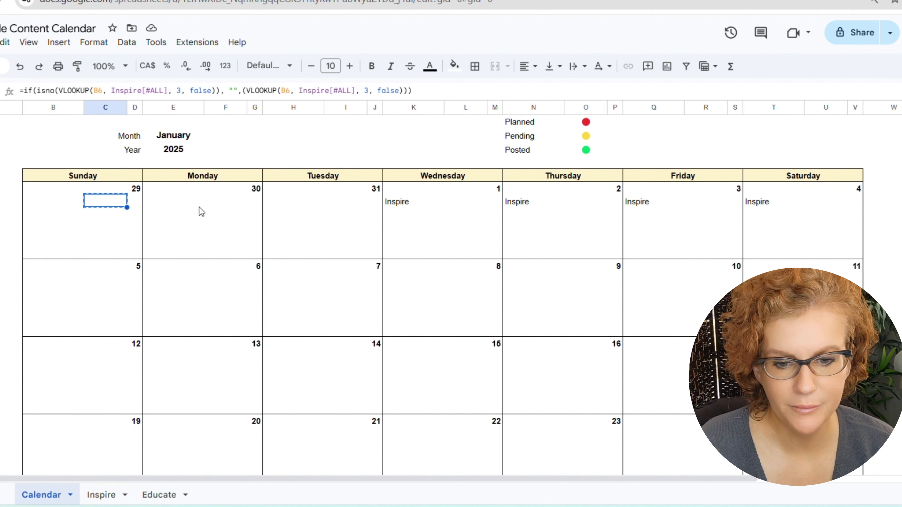
{"action": "left_click", "coordinate": [220, 205]}
{"action": "key", "text": "ctrl+v"}
{"action": "left_click", "coordinate": [343, 207]}
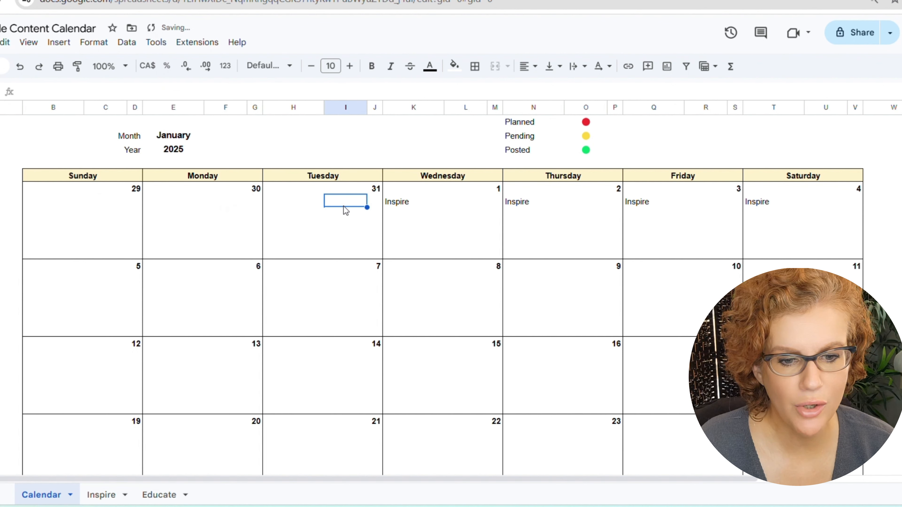
{"action": "key", "text": "ctrl+v"}
{"action": "left_click", "coordinate": [459, 207]}
{"action": "key", "text": "ctrl+v"}
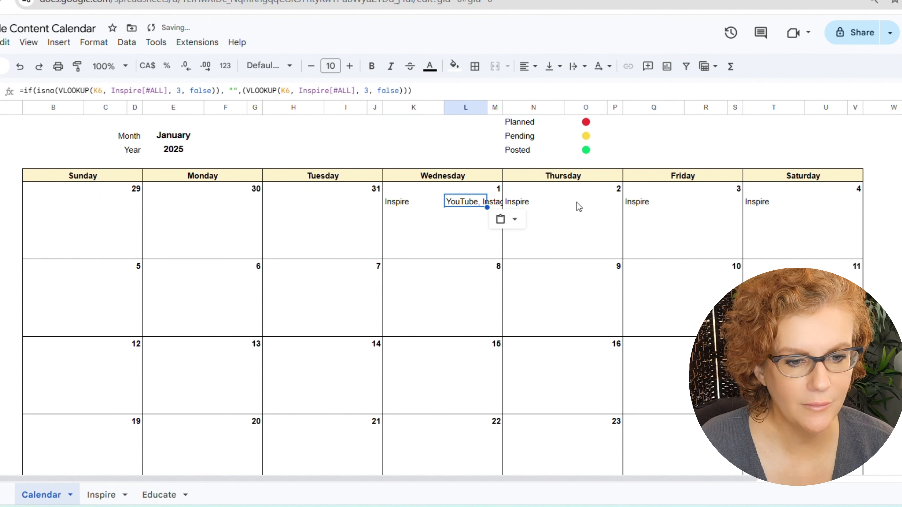
Paste the copied platform lookup formula beside the Inspire entries for Thursday 2, Friday 3 and Saturday 4 January
{"action": "left_click", "coordinate": [583, 204]}
{"action": "key", "text": "ctrl+v"}
{"action": "left_click", "coordinate": [703, 208]}
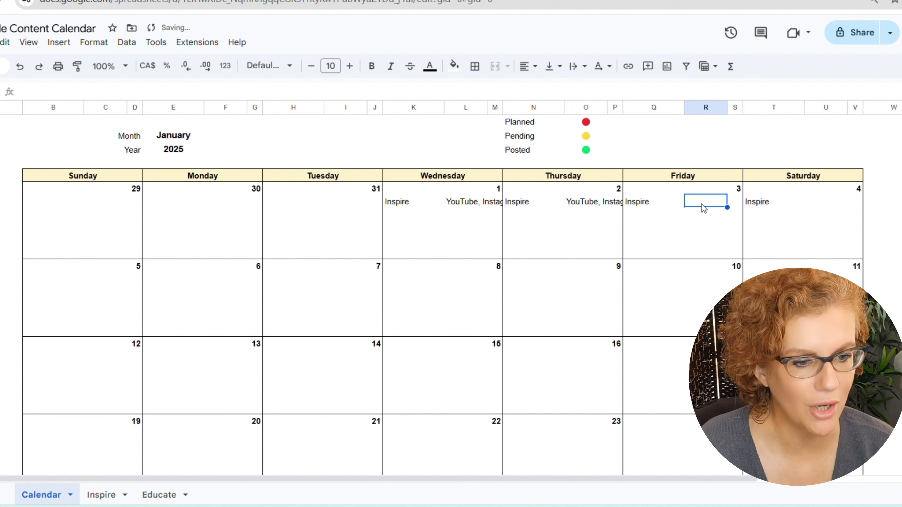
{"action": "key", "text": "ctrl+v"}
{"action": "left_click", "coordinate": [821, 206]}
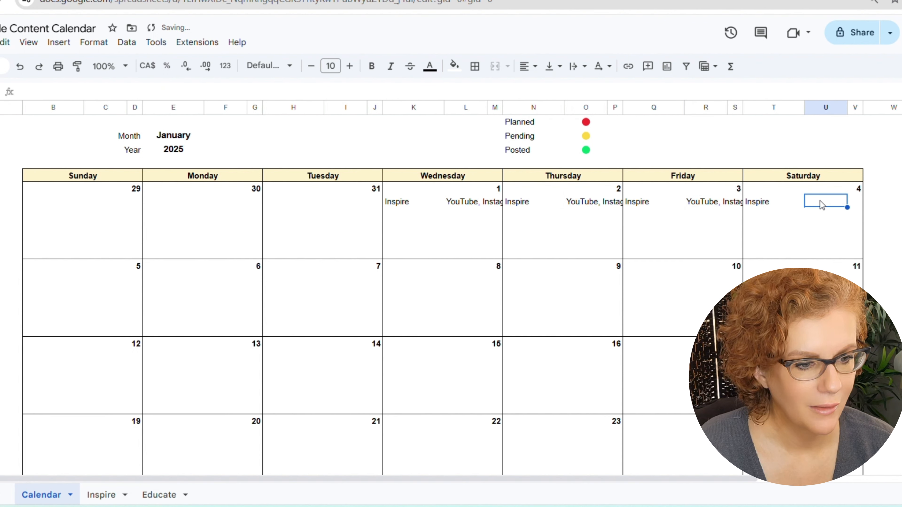
{"action": "key", "text": "ctrl+v"}
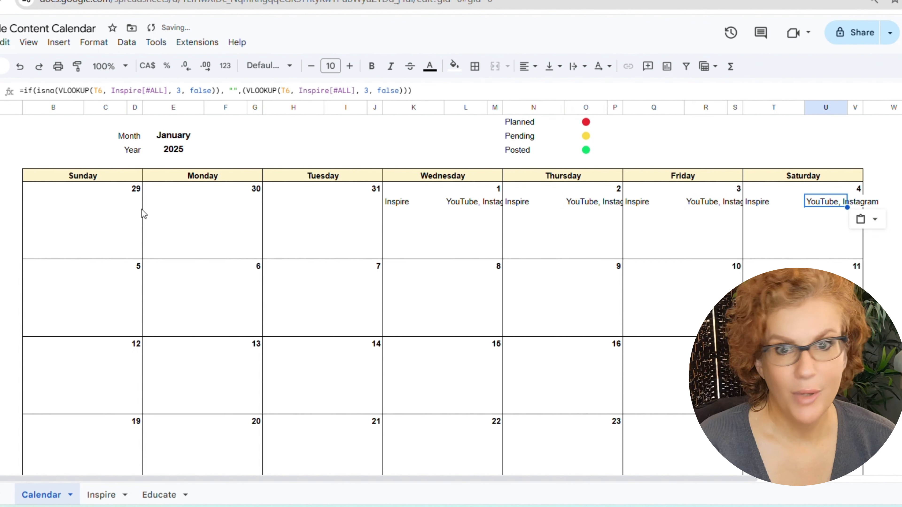
In cell D7 under Sunday 29, begin an IF formula testing VLOOKUP(B6, Inspire[#ALL], 4, false)
{"action": "left_click", "coordinate": [134, 204]}
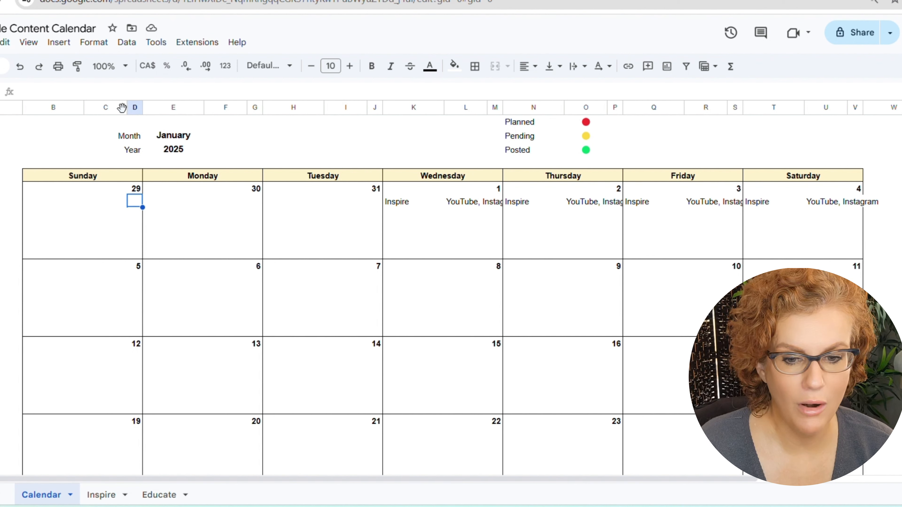
{"action": "left_click", "coordinate": [81, 90]}
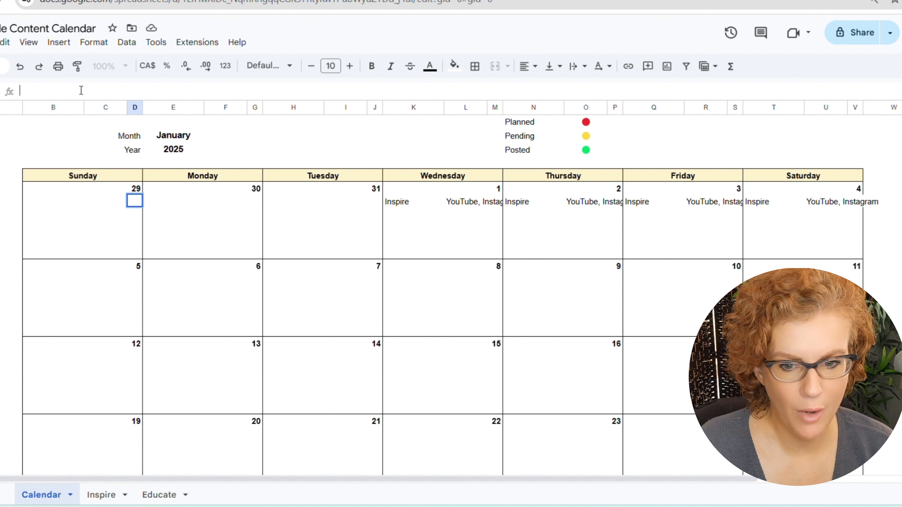
{"action": "type", "text": "+"}
{"action": "key", "text": "BackSpace"}
{"action": "type", "text": "=if"}
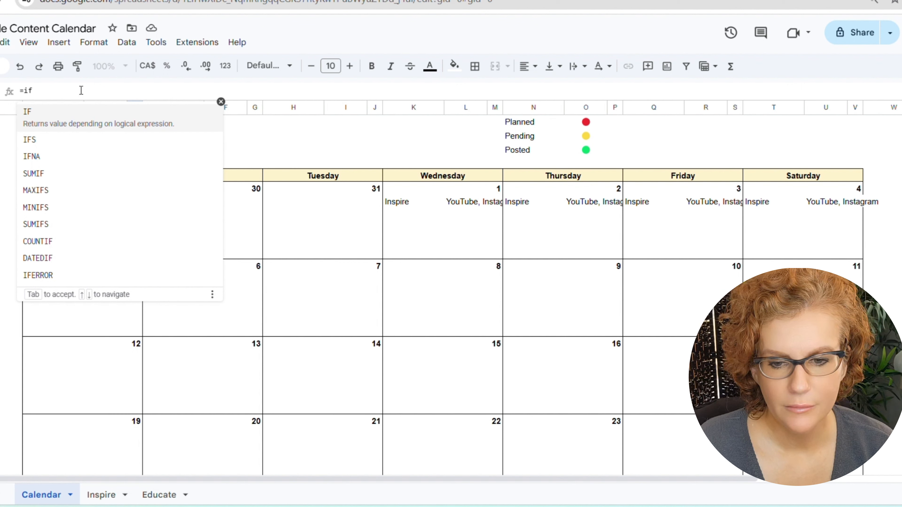
{"action": "type", "text": "(vl"}
{"action": "key", "text": "Tab"}
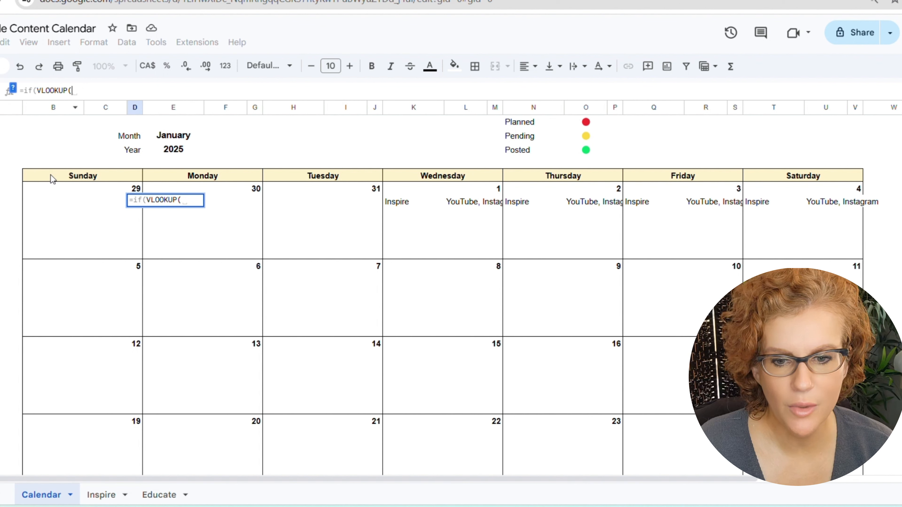
{"action": "left_click", "coordinate": [52, 189]}
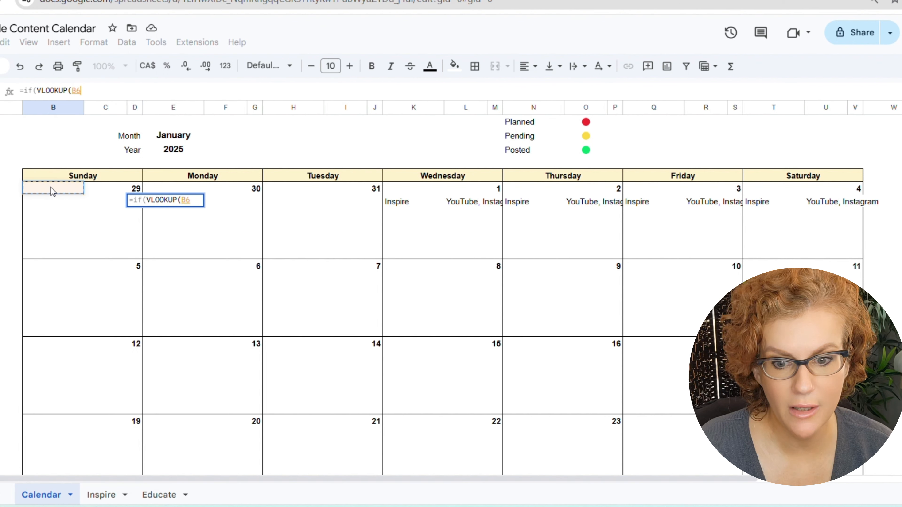
{"action": "type", "text": ", "}
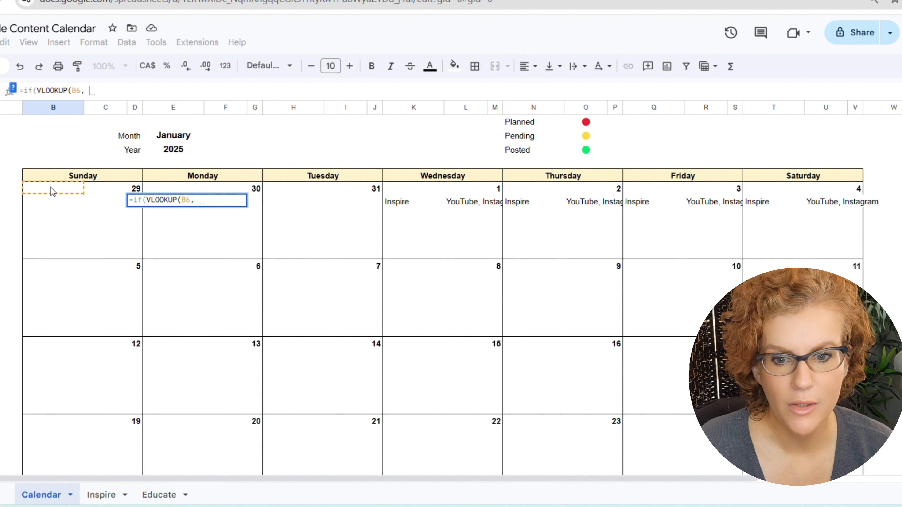
{"action": "type", "text": "insp"}
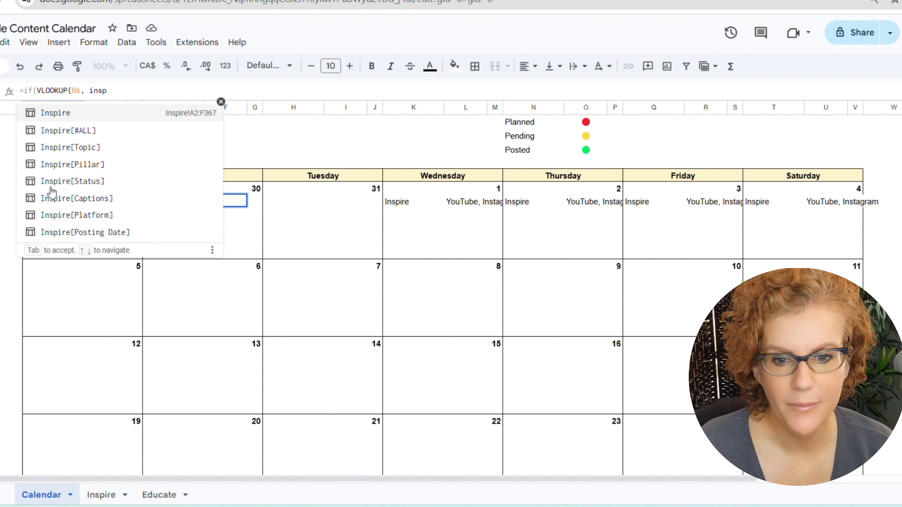
{"action": "left_click", "coordinate": [74, 132]}
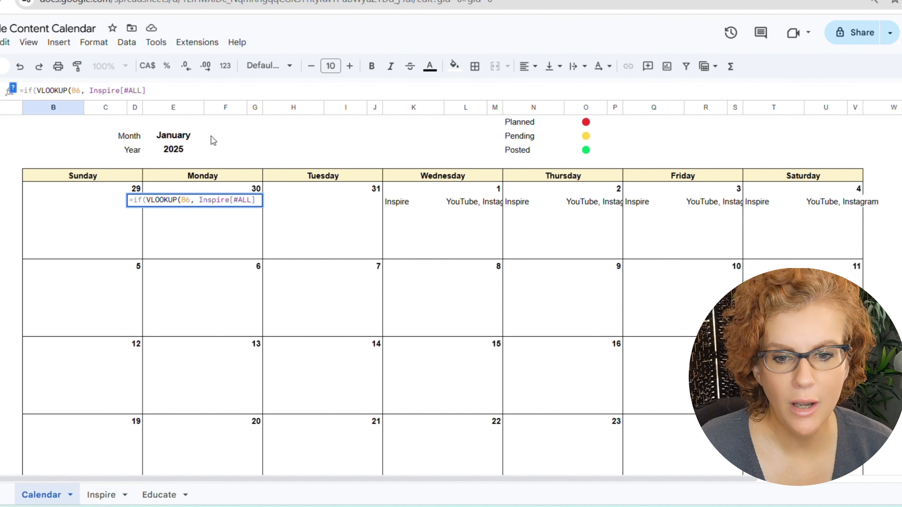
{"action": "type", "text": ", 4"}
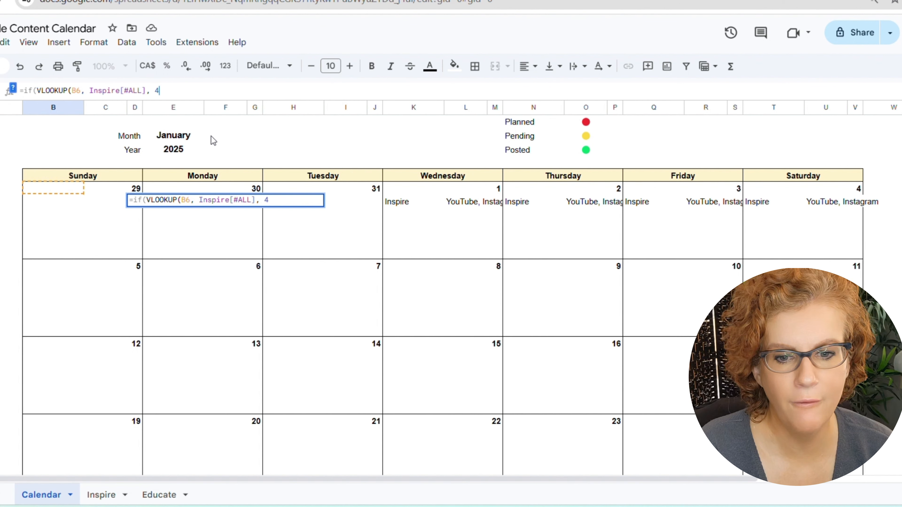
{"action": "type", "text": ", false)"}
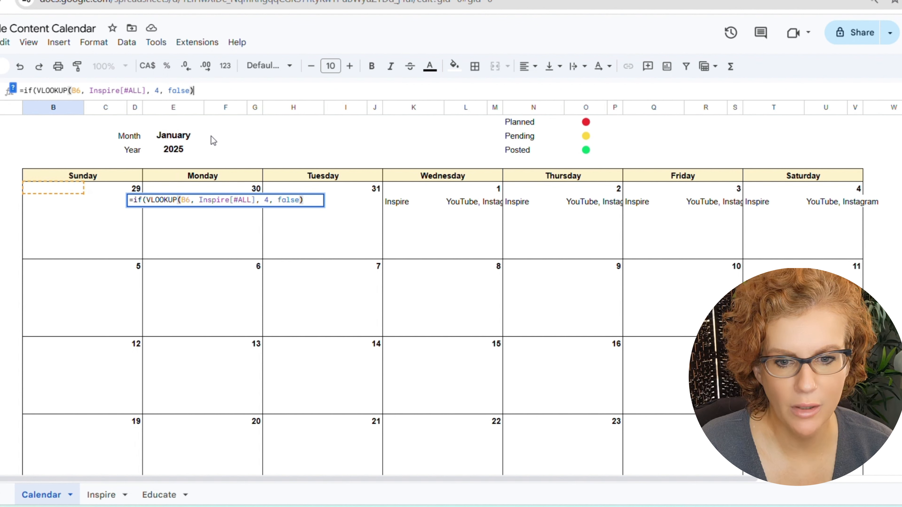
Compare the lookup with "Pending" and return the yellow status dot through the absolute reference $O$2
{"action": "type", "text": "="}
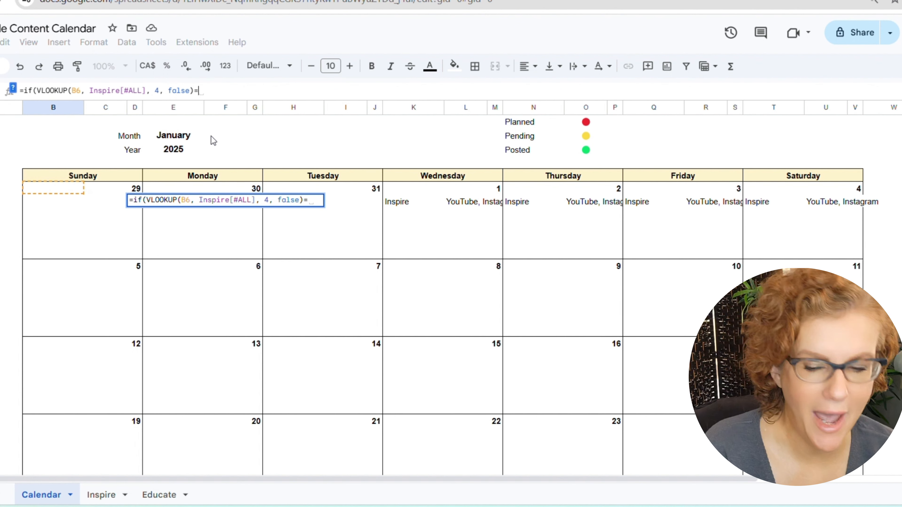
{"action": "type", "text": "\"Pe"}
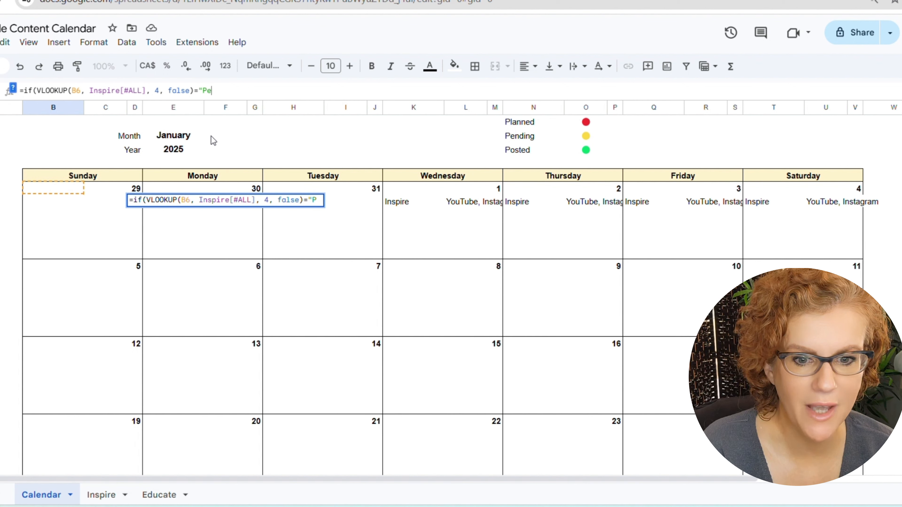
{"action": "type", "text": "nding\","}
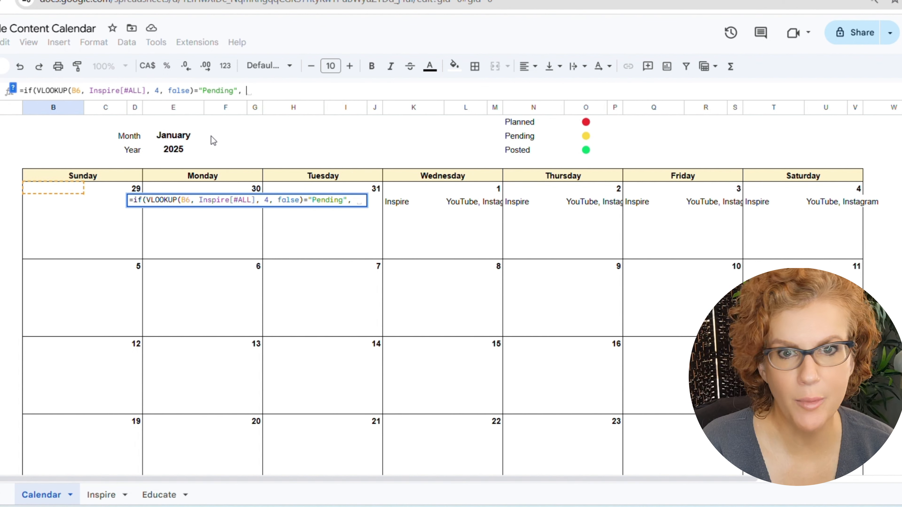
{"action": "left_click", "coordinate": [584, 135]}
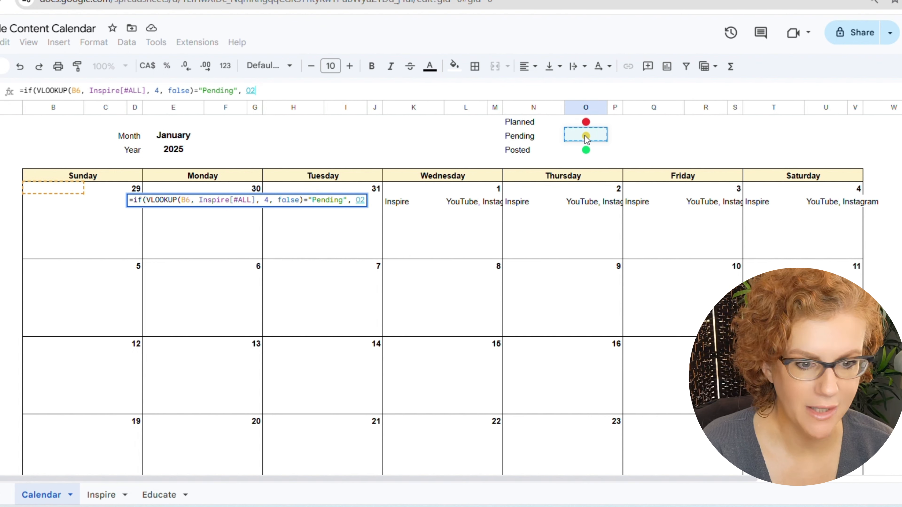
{"action": "key", "text": "F4"}
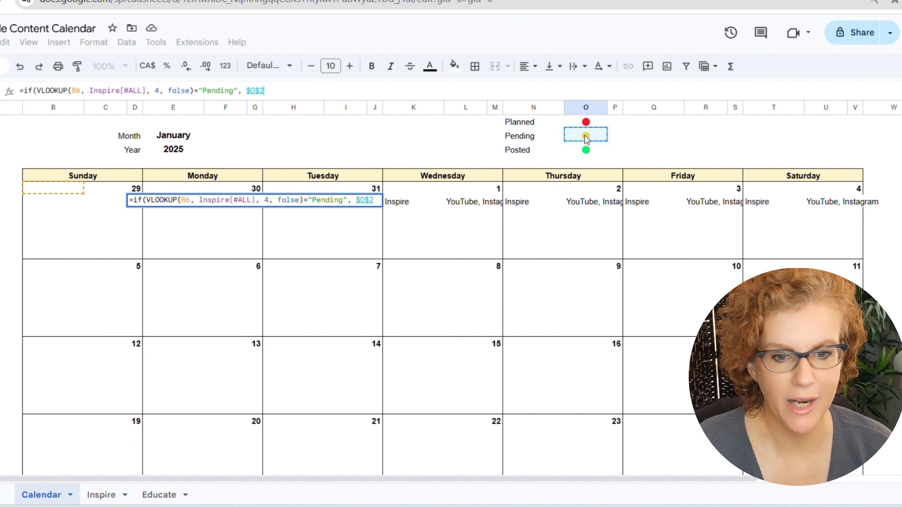
Add a nested IF as the formula's false case, testing VLOOKUP(Inspire[#ALL], 4, false)
{"action": "type", "text": ", "}
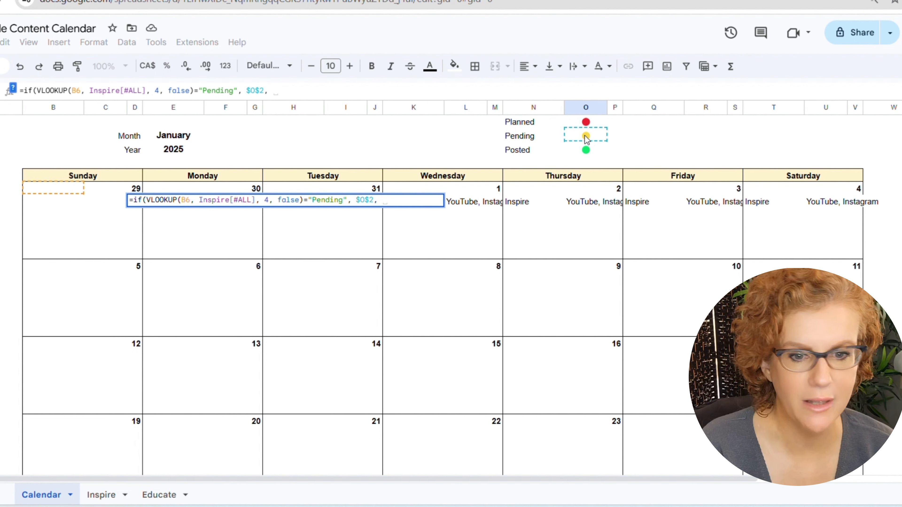
{"action": "type", "text": "("}
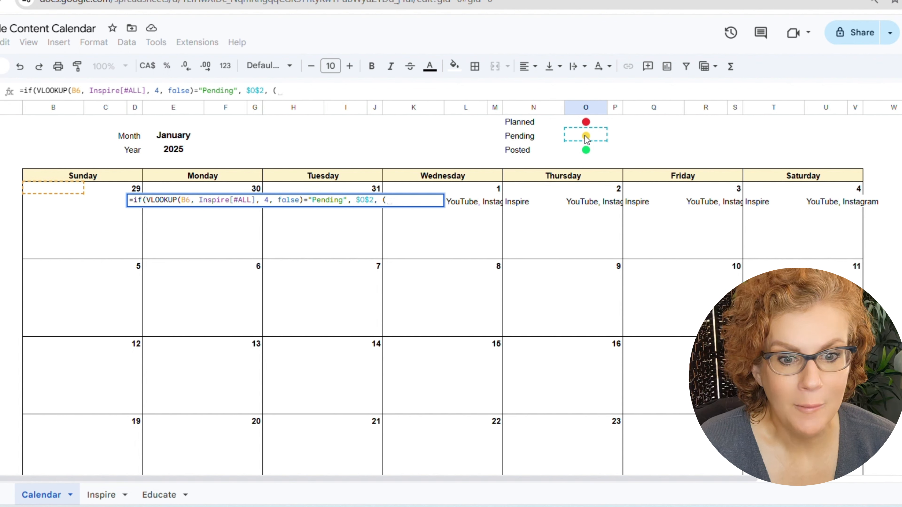
{"action": "type", "text": "if"}
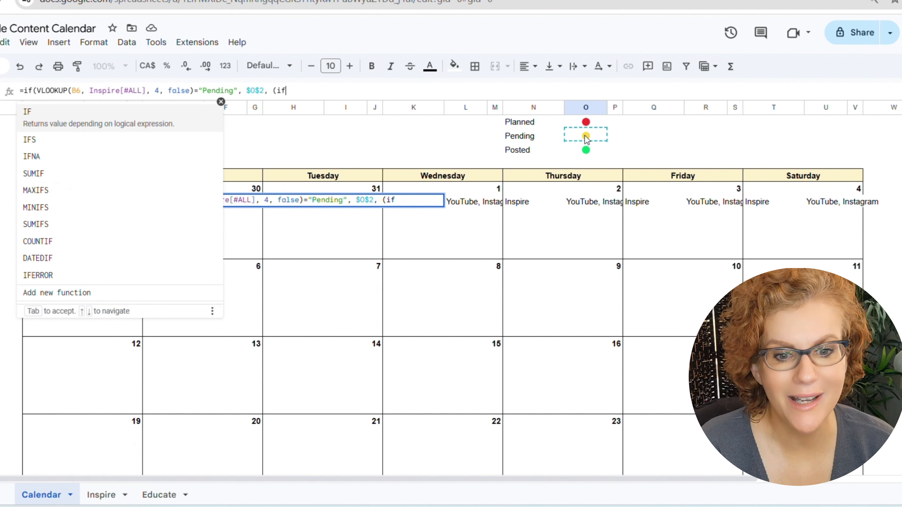
{"action": "type", "text": "(vl"}
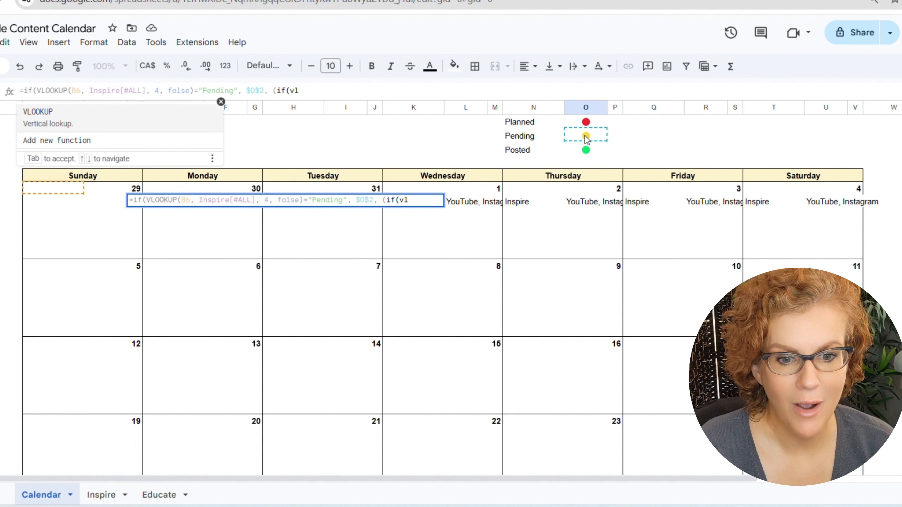
{"action": "key", "text": "Tab"}
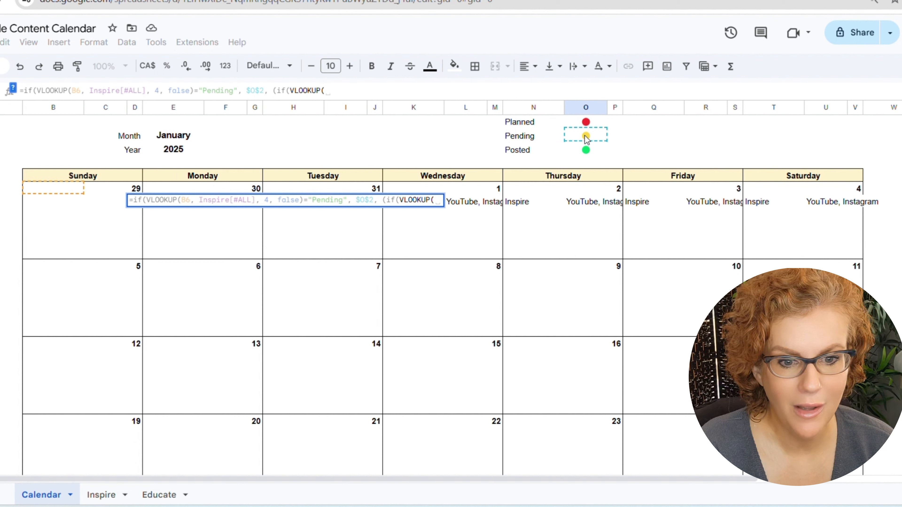
{"action": "type", "text": "inspi"}
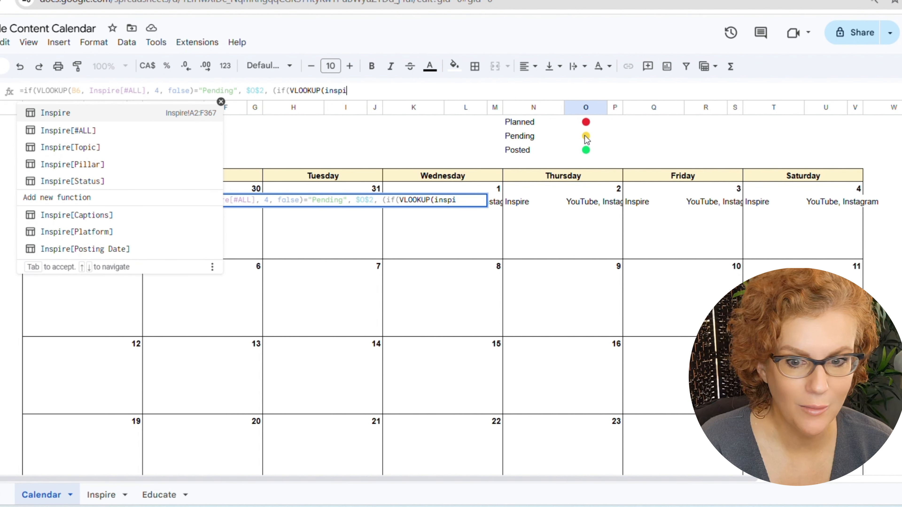
{"action": "left_click", "coordinate": [107, 131]}
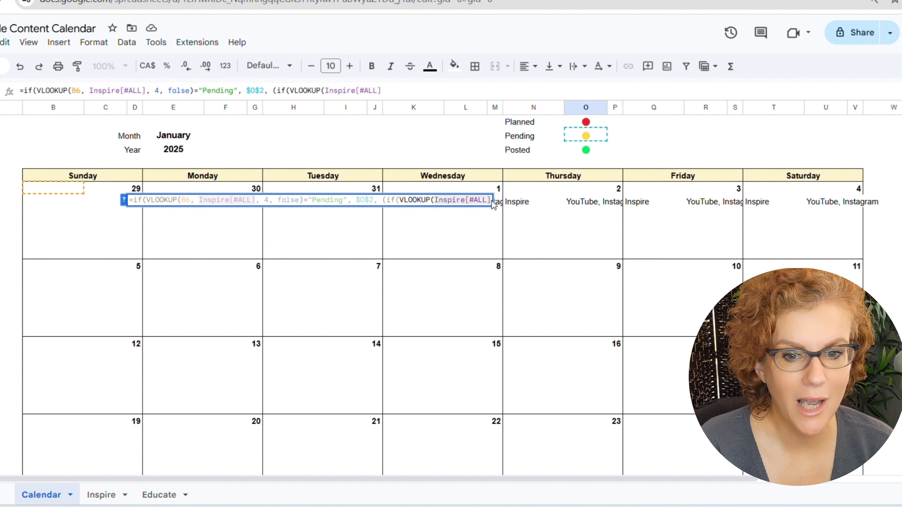
{"action": "type", "text": ", 4"}
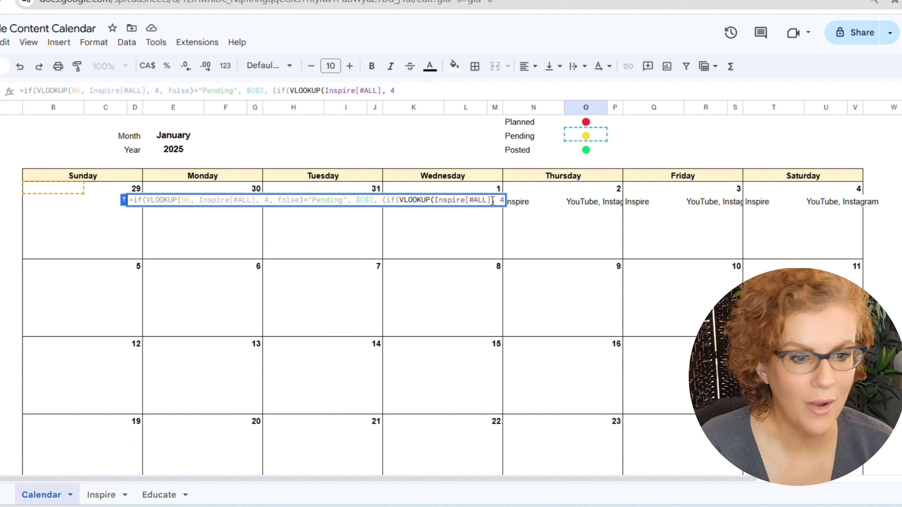
{"action": "type", "text": ", "}
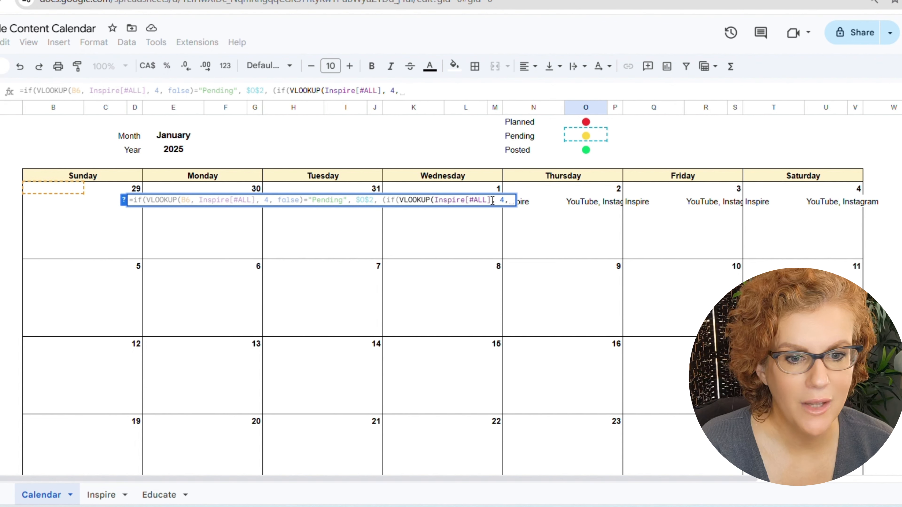
{"action": "type", "text": "false)"}
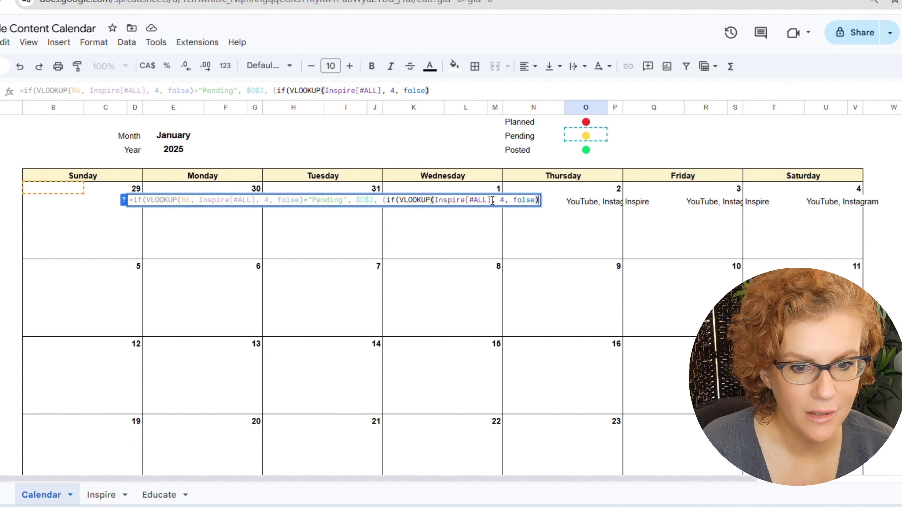
Compare the nested lookup with "Planned" and return the red status dot through the absolute reference $O$1
{"action": "type", "text": "=\"P"}
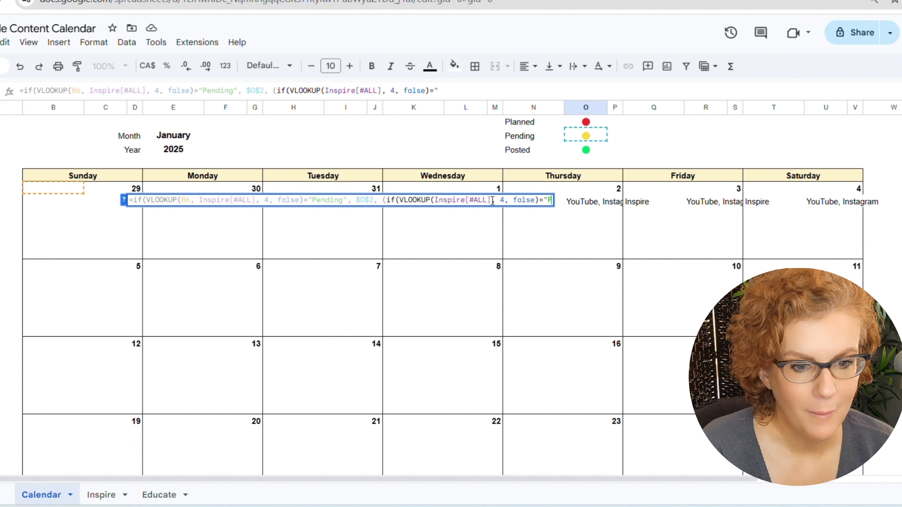
{"action": "type", "text": "lann"}
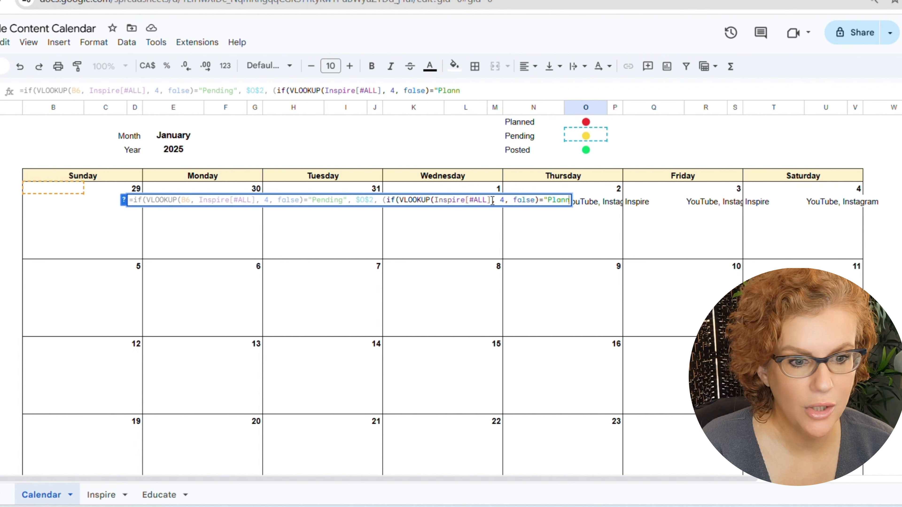
{"action": "type", "text": "ed\","}
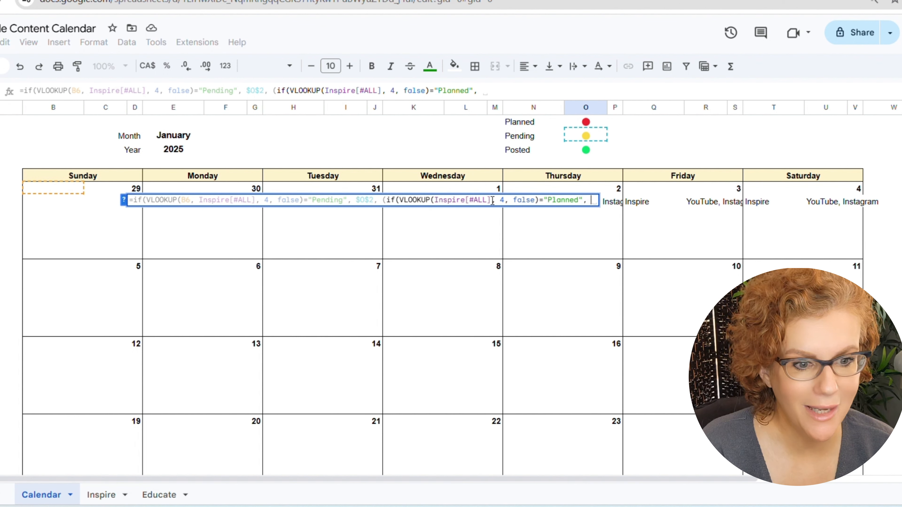
{"action": "left_click", "coordinate": [590, 122]}
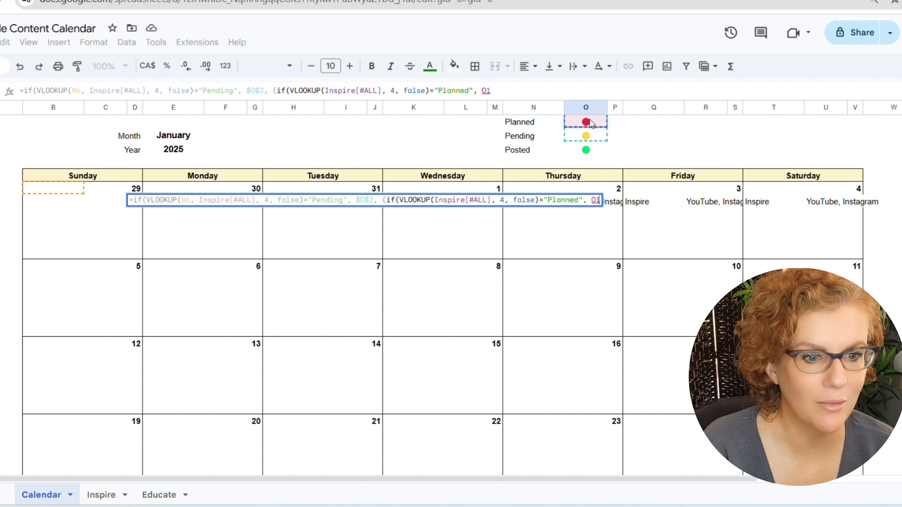
{"action": "key", "text": "F4"}
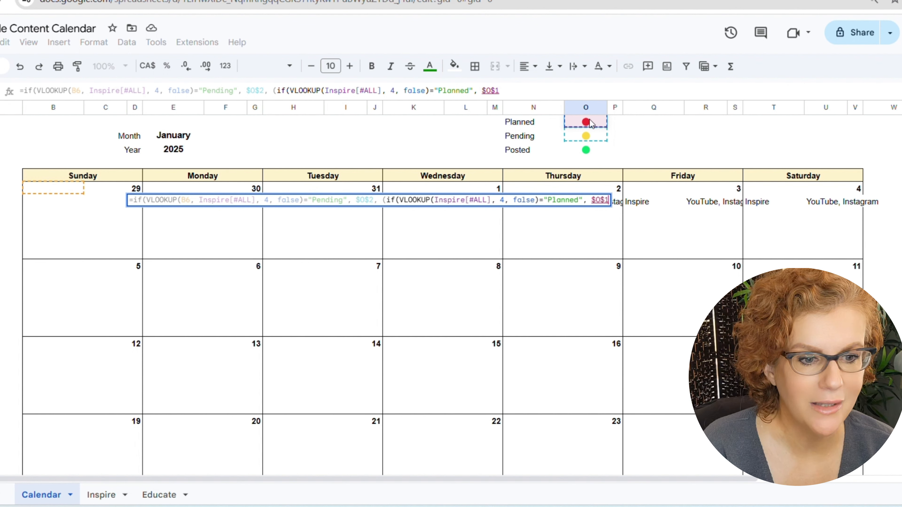
Return the green Posted dot through $O$3 as the nested IF's false case, close all brackets and enter the formula in D7
{"action": "type", "text": ","}
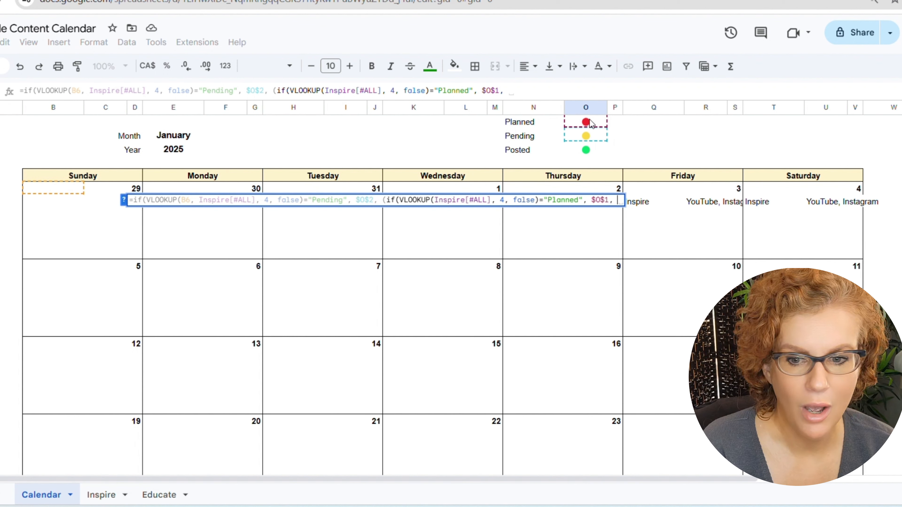
{"action": "left_click", "coordinate": [593, 151]}
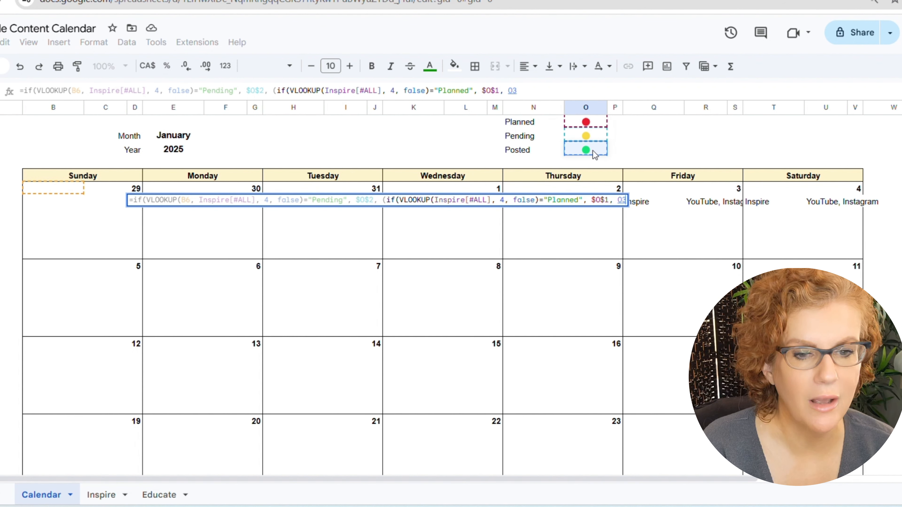
{"action": "key", "text": "F4"}
{"action": "type", "text": ")"}
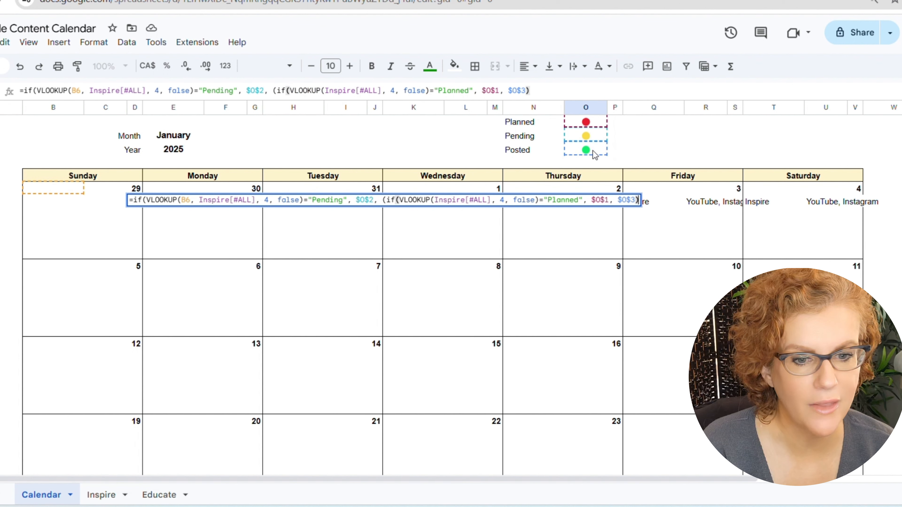
{"action": "type", "text": "))"}
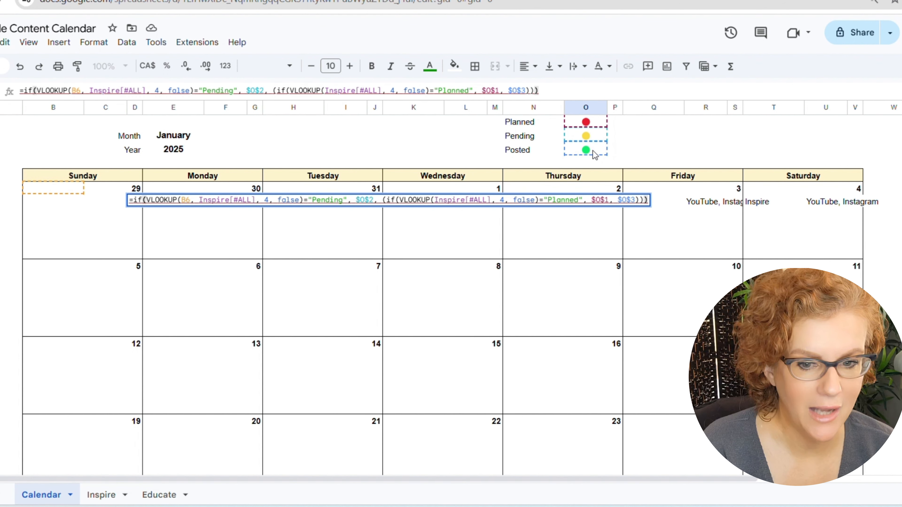
{"action": "key", "text": "Return"}
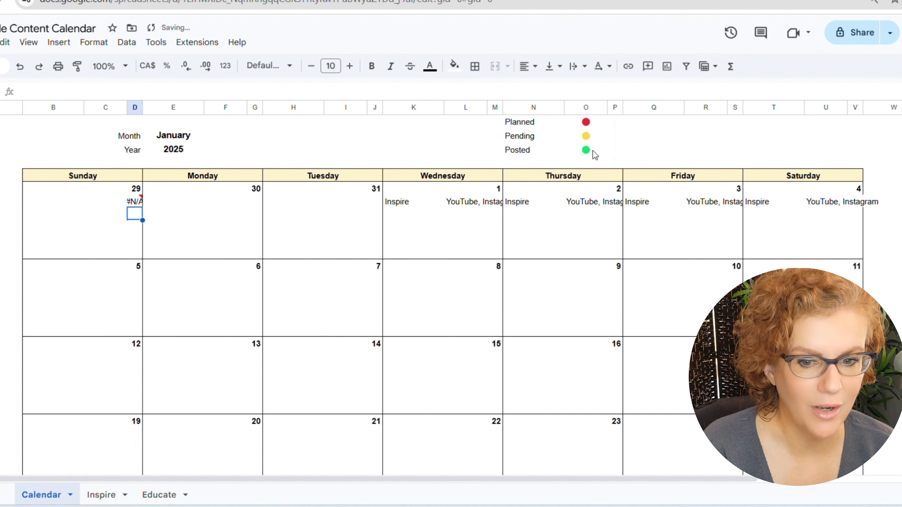
Copy the text of the D7 status formula without its leading equals sign
{"action": "left_click", "coordinate": [139, 203]}
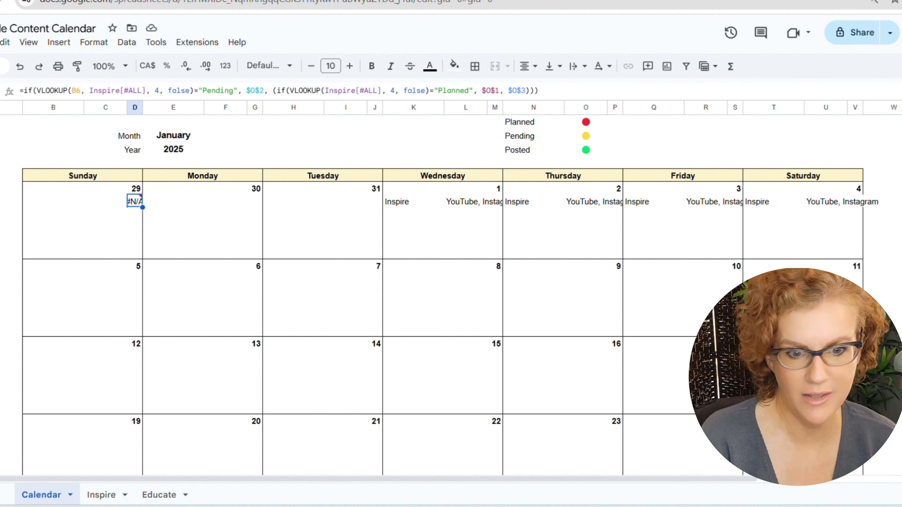
{"action": "left_click_drag", "start_coordinate": [543, 90], "coordinate": [25, 91]}
{"action": "key", "text": "ctrl+c"}
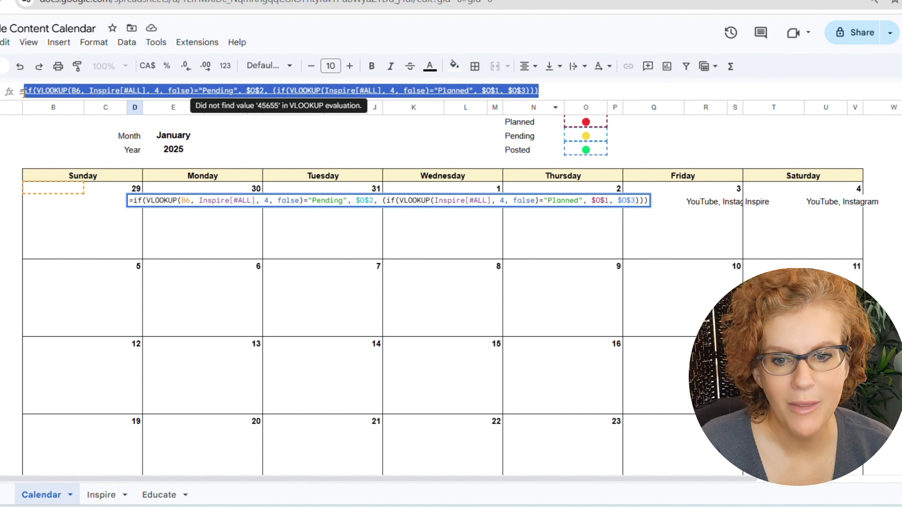
Wrap the start of the D7 formula in if(isna( directly before the existing IF, leaving no stray cell reference or space
{"action": "left_click", "coordinate": [24, 91]}
{"action": "left_click", "coordinate": [254, 137]}
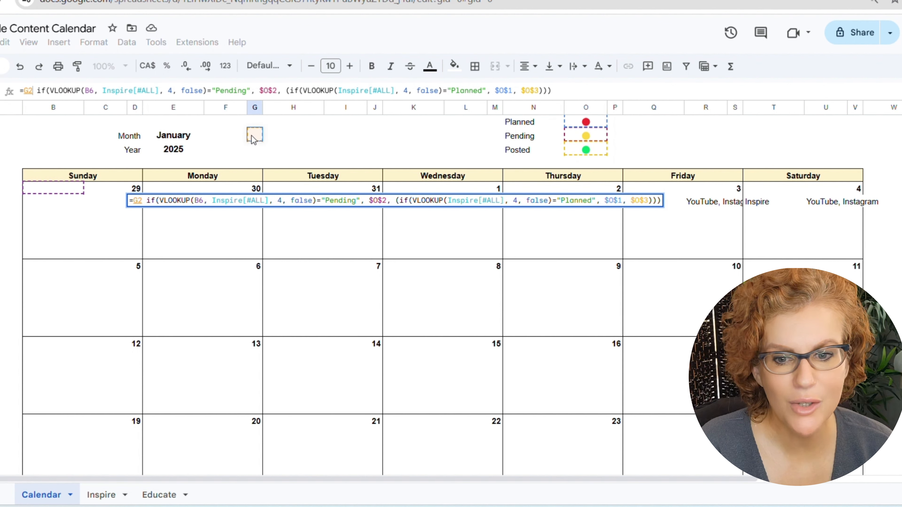
{"action": "key", "text": "BackSpace"}
{"action": "key", "text": "BackSpace"}
{"action": "key", "text": "BackSpace"}
{"action": "key", "text": "BackSpace"}
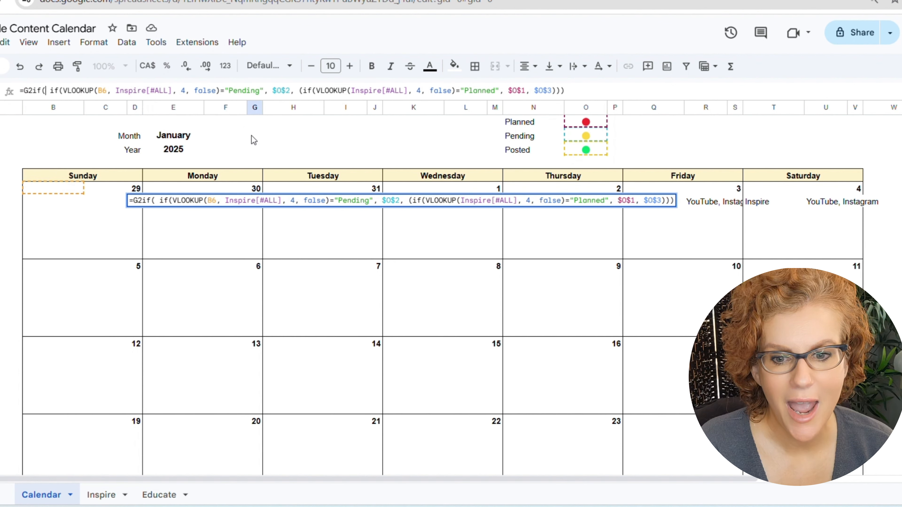
{"action": "type", "text": "if"}
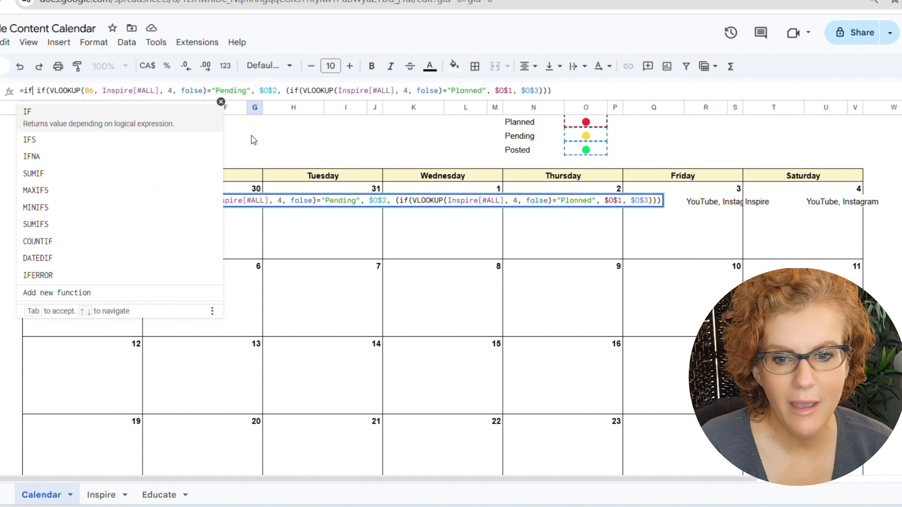
{"action": "type", "text": "(isna("}
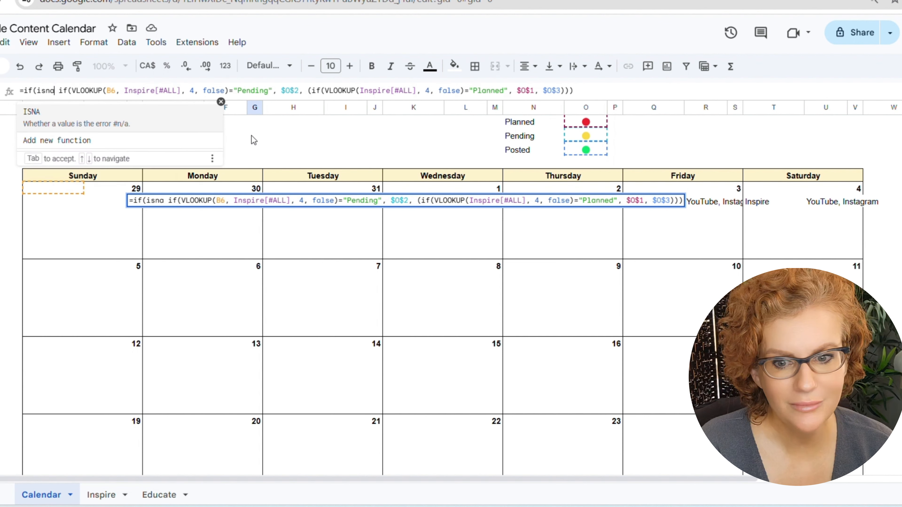
{"action": "key", "text": "Delete"}
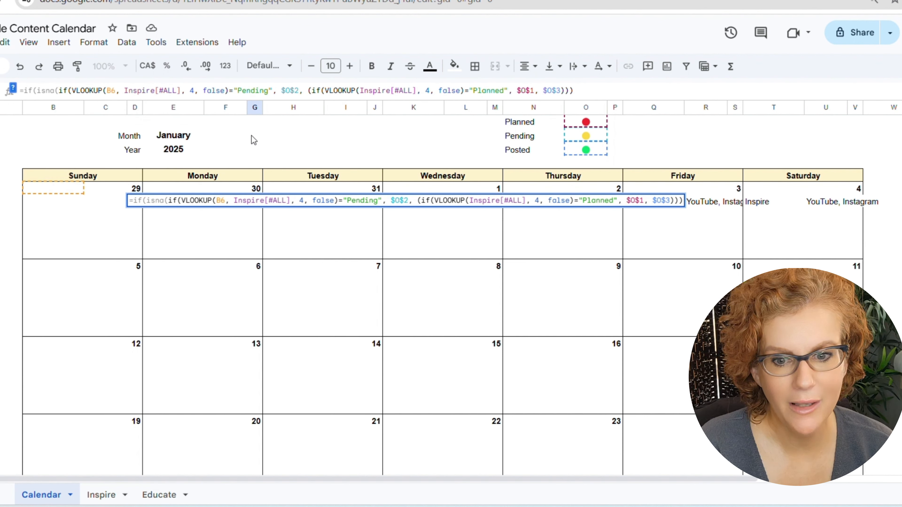
Append an empty string "" as the true result and the copied status formula as the false result
{"action": "left_click", "coordinate": [588, 91]}
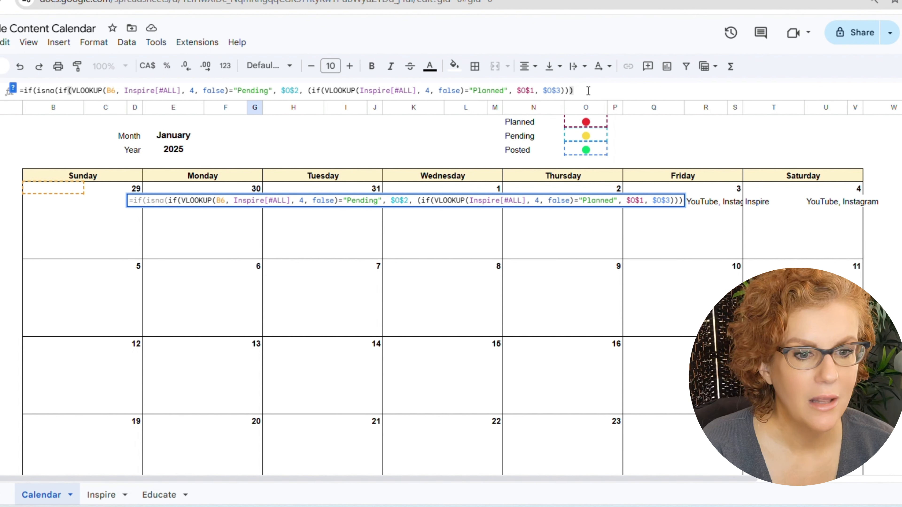
{"action": "type", "text": ",\"\","}
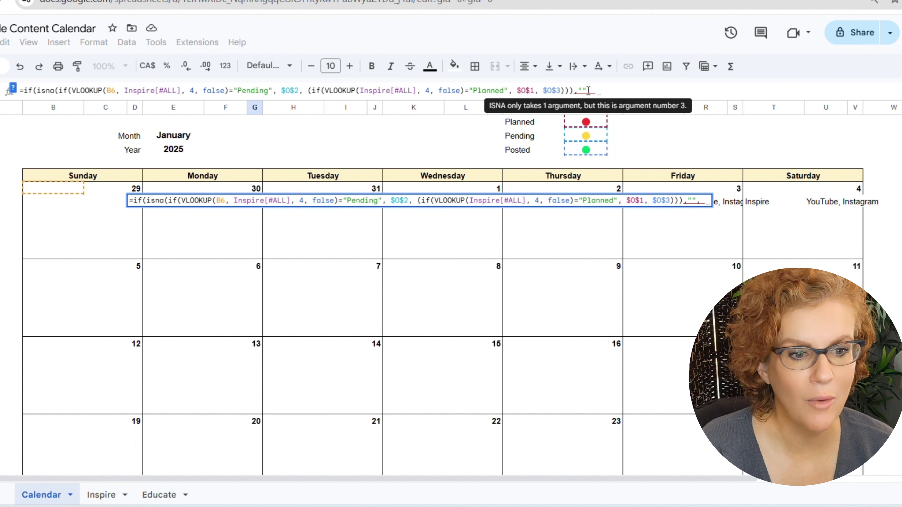
{"action": "key", "text": "ctrl+v"}
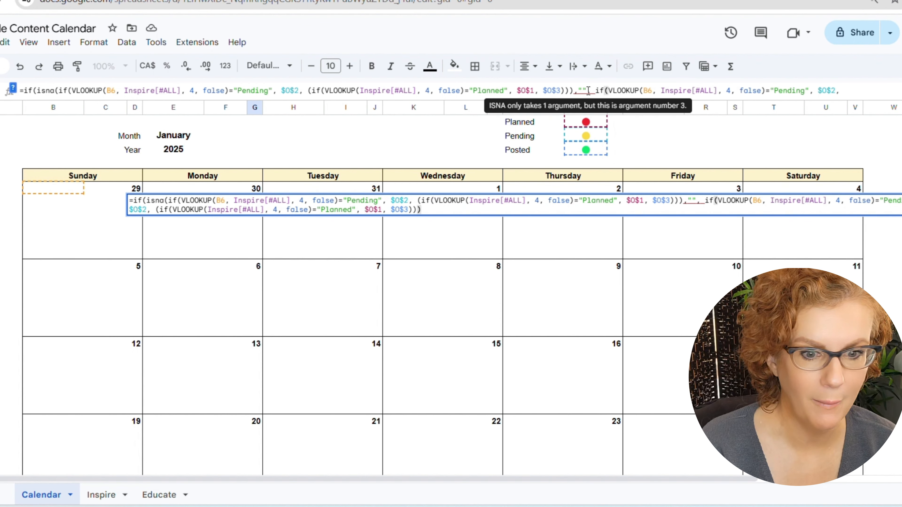
Add the missing closing brackets for ISNA and the outer IF, and enter the D7 formula
{"action": "left_click", "coordinate": [573, 90]}
{"action": "type", "text": ")"}
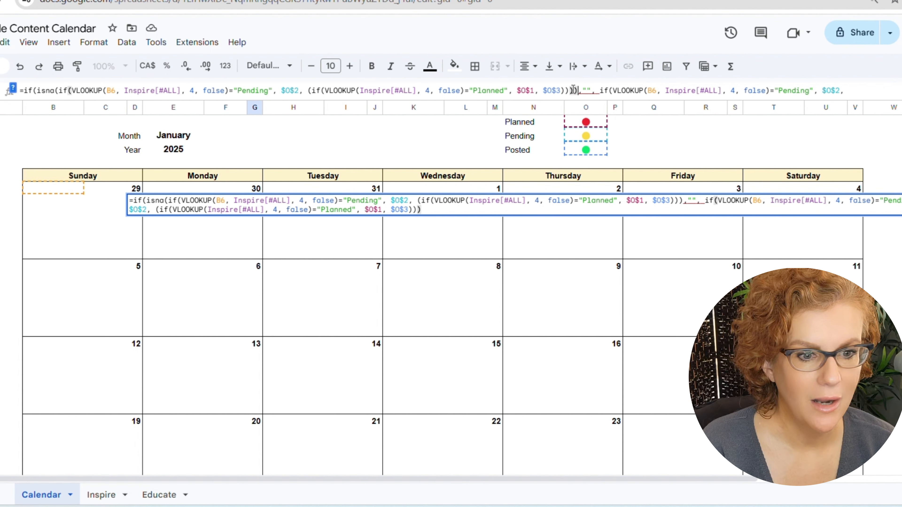
{"action": "left_click", "coordinate": [515, 206]}
{"action": "type", "text": ")"}
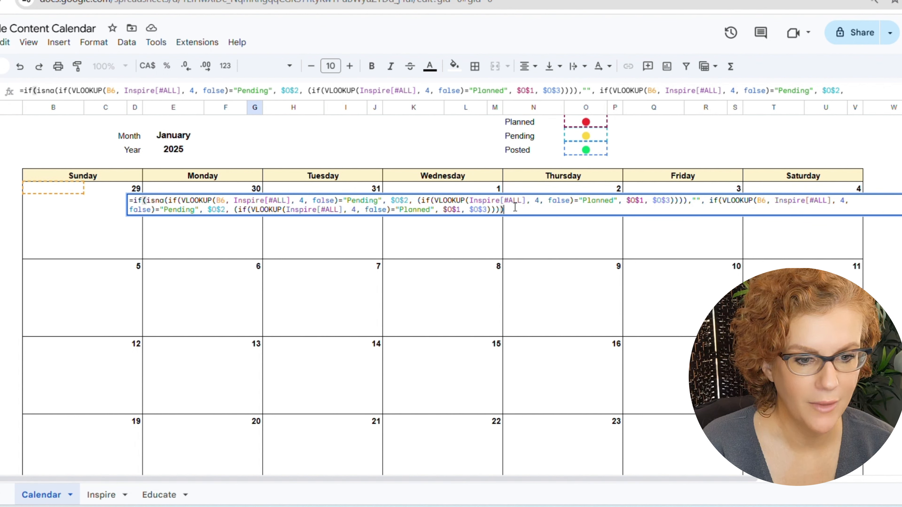
{"action": "key", "text": "Return"}
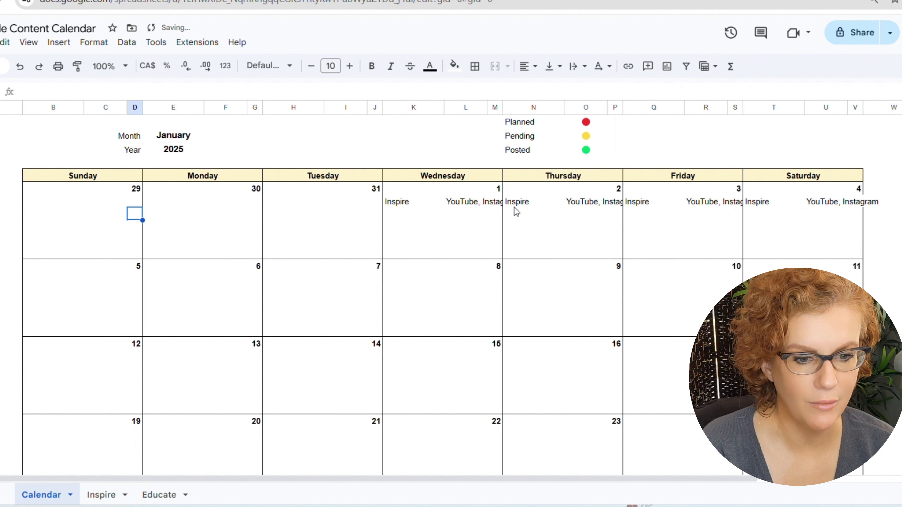
Copy the D7 status formula to the matching cells under Monday 30 and Tuesday 31
{"action": "left_click", "coordinate": [138, 202]}
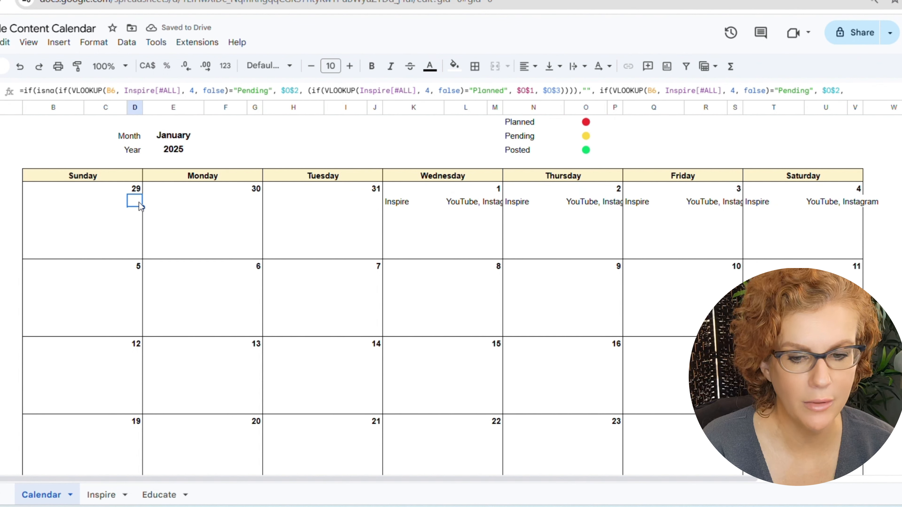
{"action": "left_click", "coordinate": [256, 205]}
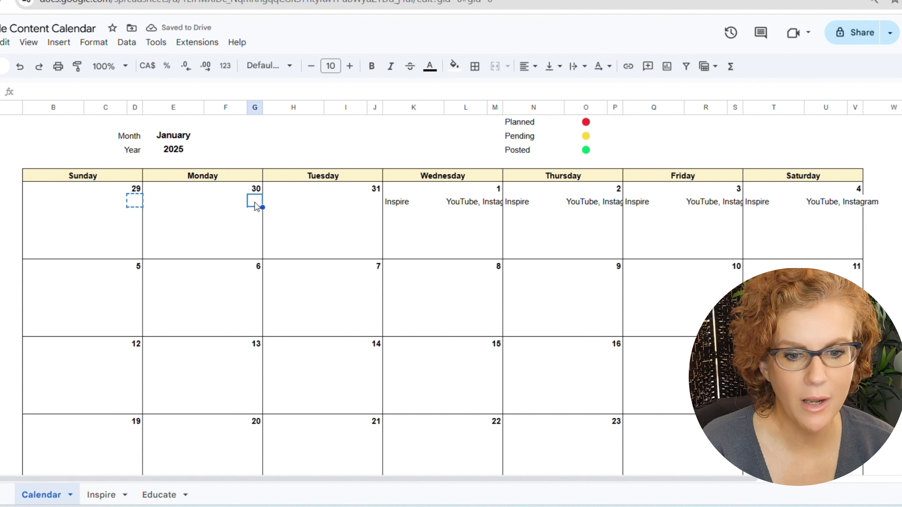
{"action": "key", "text": "ctrl+v"}
{"action": "left_click", "coordinate": [374, 201]}
{"action": "key", "text": "ctrl+v"}
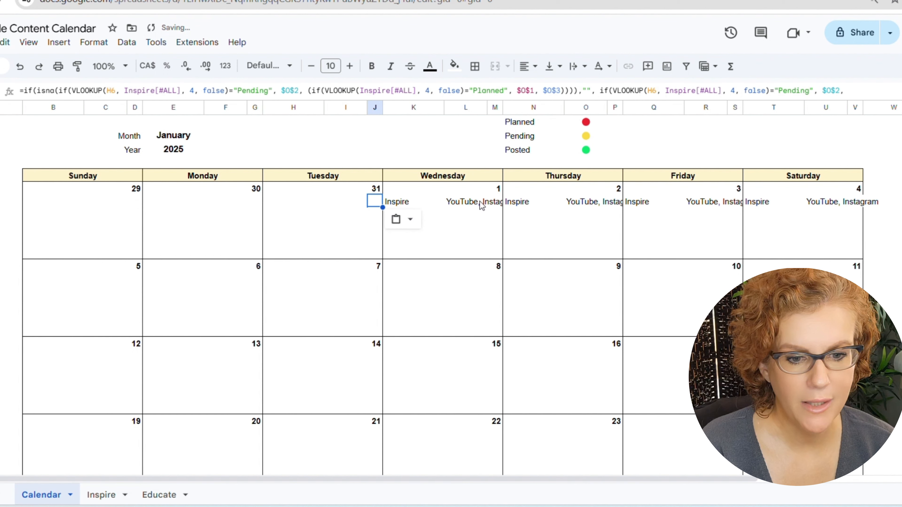
Paste the status formula into the narrow cells under Wednesday 1, Thursday 2, Friday 3 and Saturday 4
{"action": "left_click", "coordinate": [495, 202]}
{"action": "key", "text": "ctrl+v"}
{"action": "left_click", "coordinate": [615, 203]}
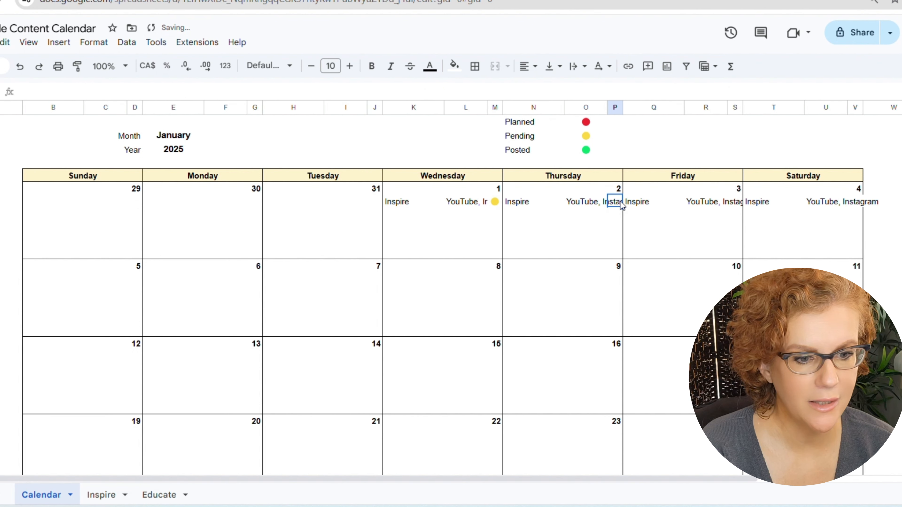
{"action": "key", "text": "ctrl+v"}
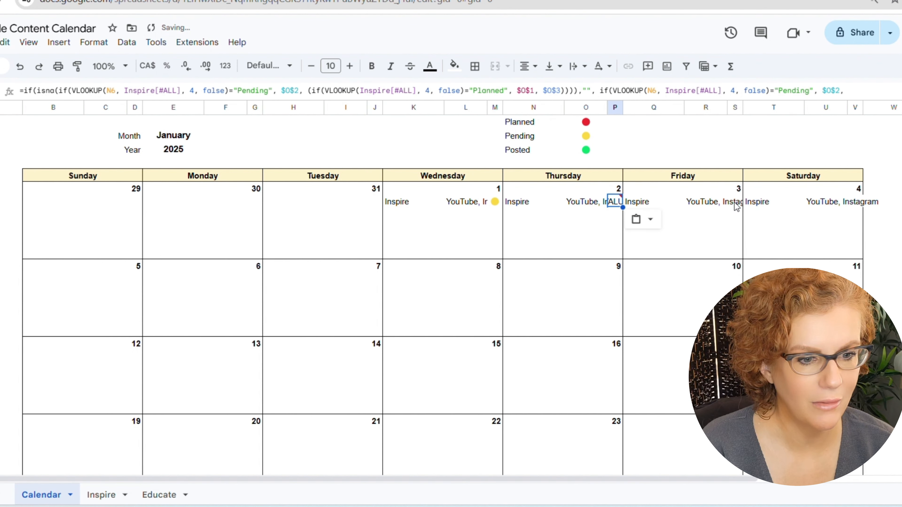
{"action": "left_click", "coordinate": [736, 205]}
{"action": "key", "text": "ctrl+v"}
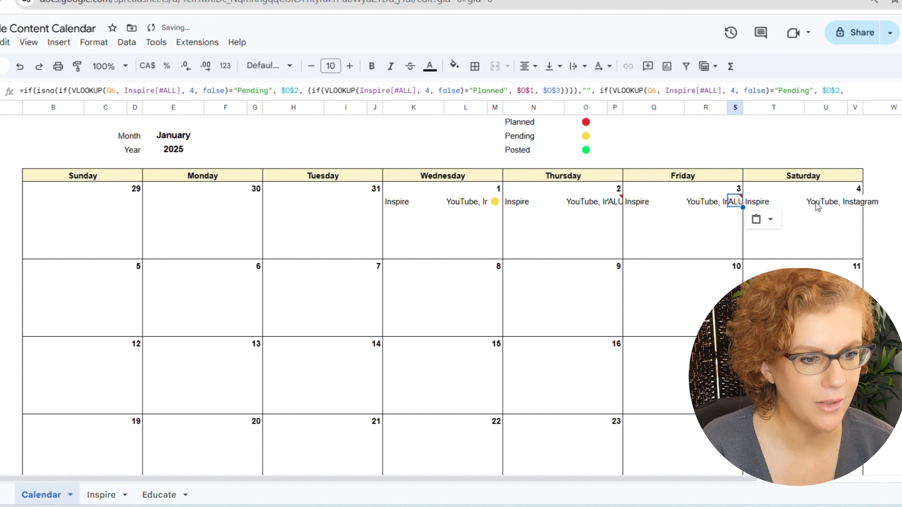
{"action": "left_click", "coordinate": [856, 205]}
{"action": "key", "text": "ctrl+v"}
Correct the Thursday 2 status formula in P7 so every VLOOKUP uses N6, Inspire!$A:$J, 4, false
{"action": "left_click", "coordinate": [736, 204]}
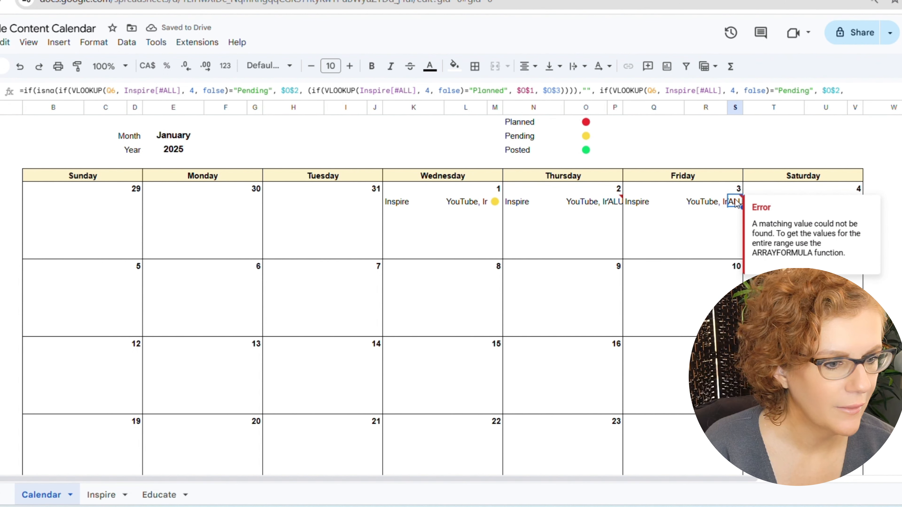
{"action": "left_click", "coordinate": [495, 205]}
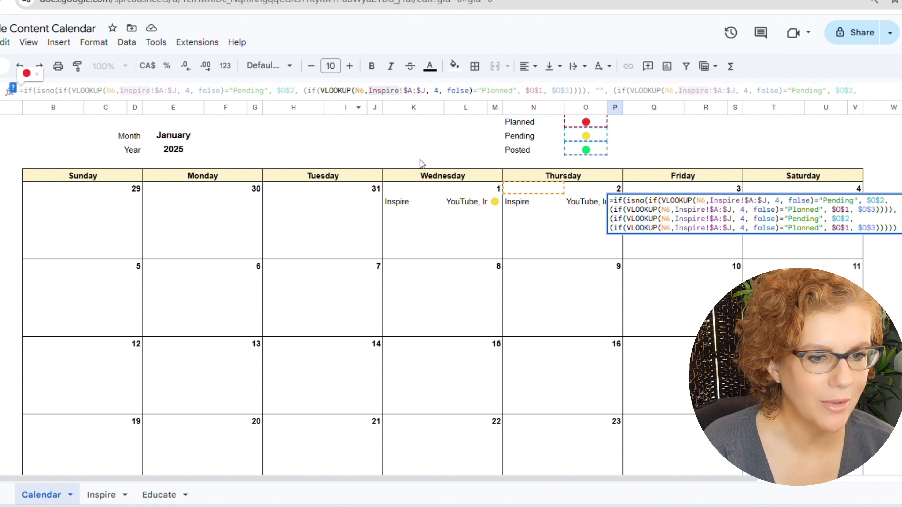
{"action": "key", "text": "Return"}
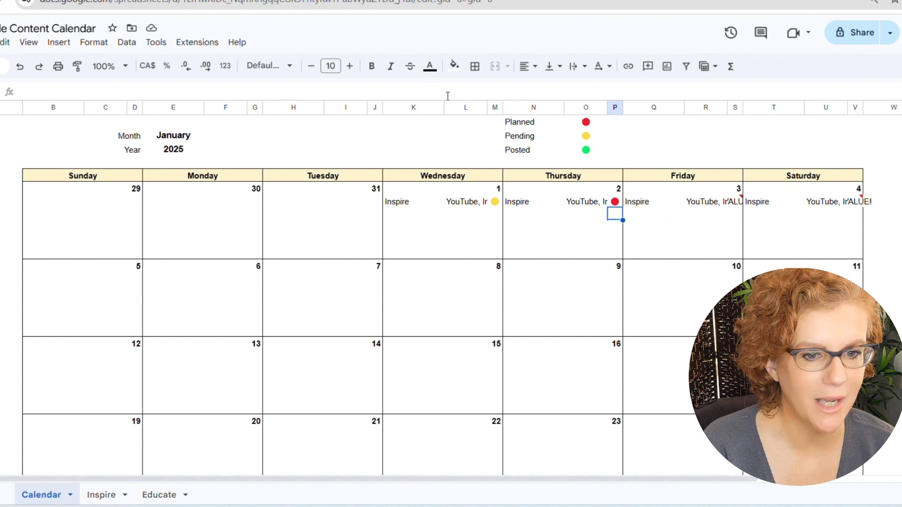
Copy the corrected status formula from Thursday 2 to the status cell under Friday 3
{"action": "left_click", "coordinate": [613, 206]}
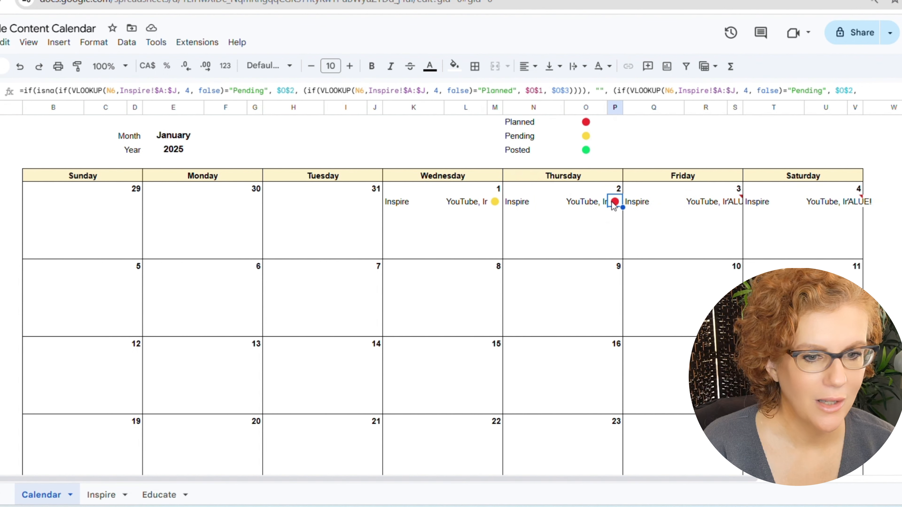
{"action": "left_click", "coordinate": [732, 205]}
{"action": "key", "text": "ctrl+v"}
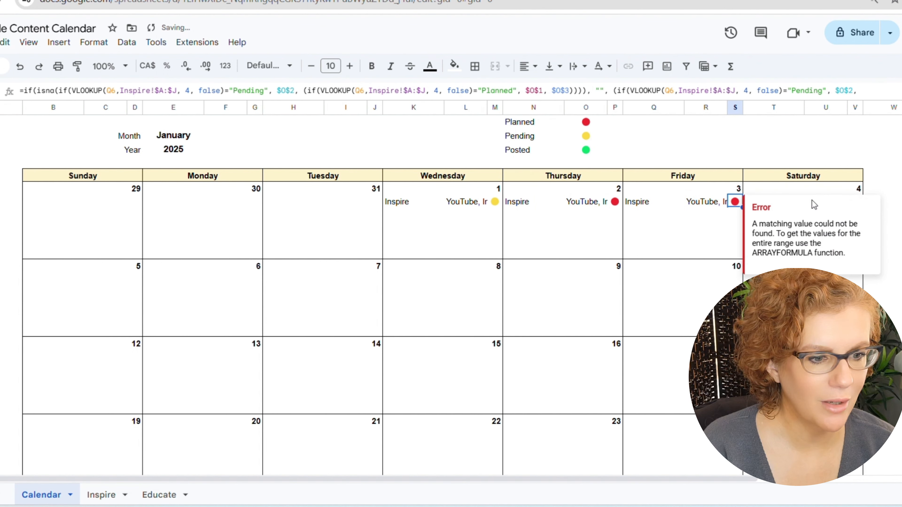
{"action": "left_click", "coordinate": [706, 199]}
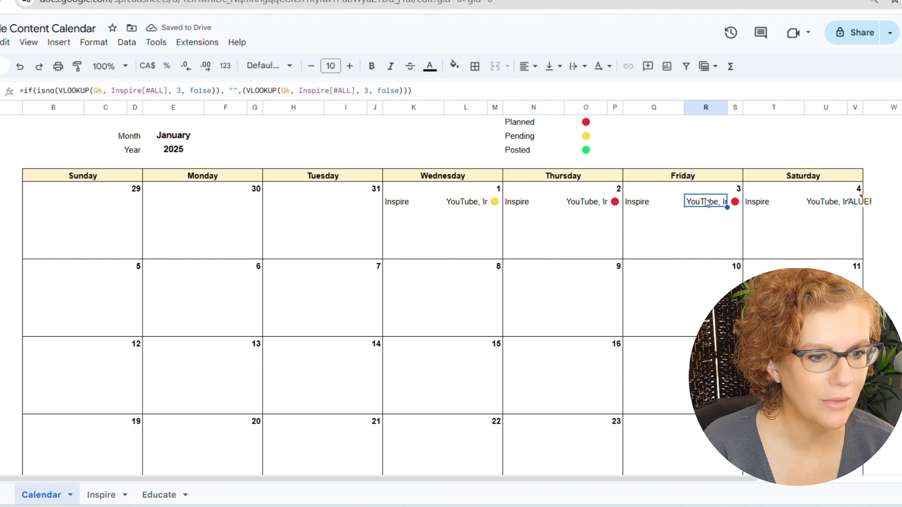
Paste the corrected status formula into the narrow status cell under Saturday 4
{"action": "left_click", "coordinate": [852, 201]}
{"action": "key", "text": "ctrl+v"}
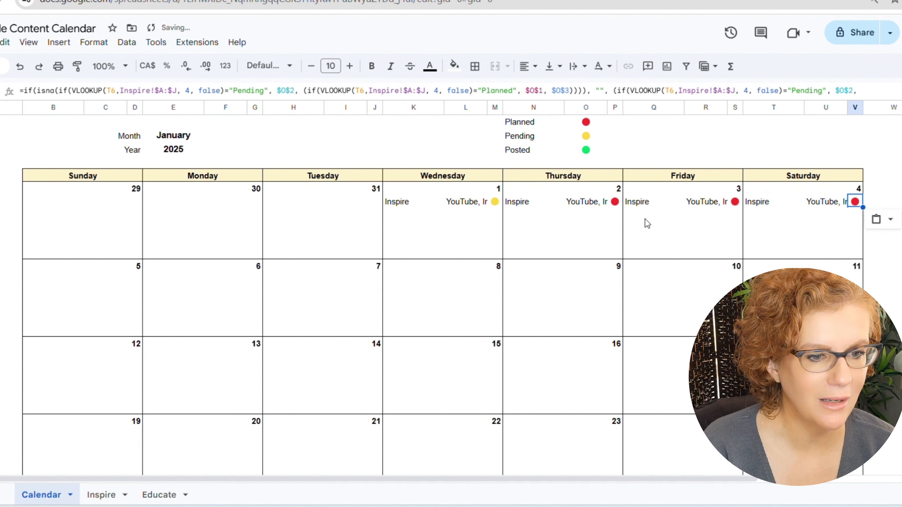
Turn on text wrapping for the platform cell under Wednesday 1
{"action": "left_click", "coordinate": [529, 203]}
{"action": "left_click", "coordinate": [570, 206]}
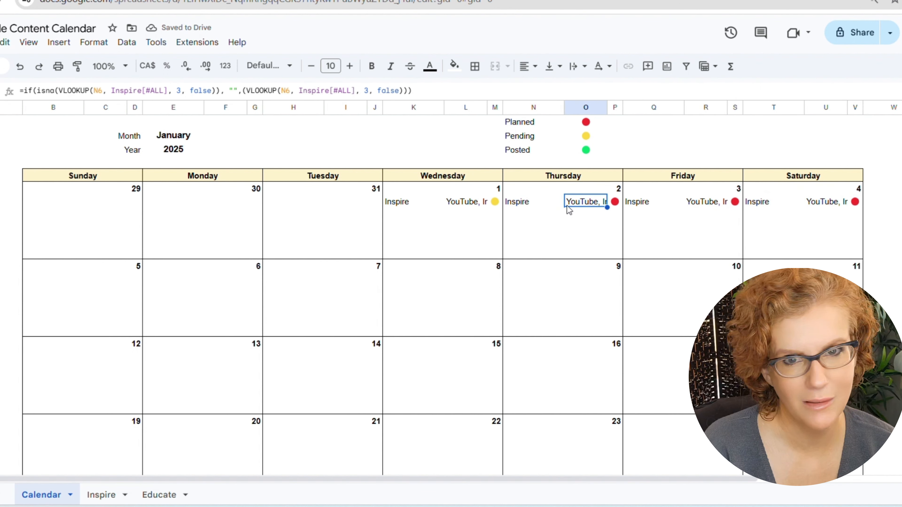
{"action": "left_click", "coordinate": [461, 204]}
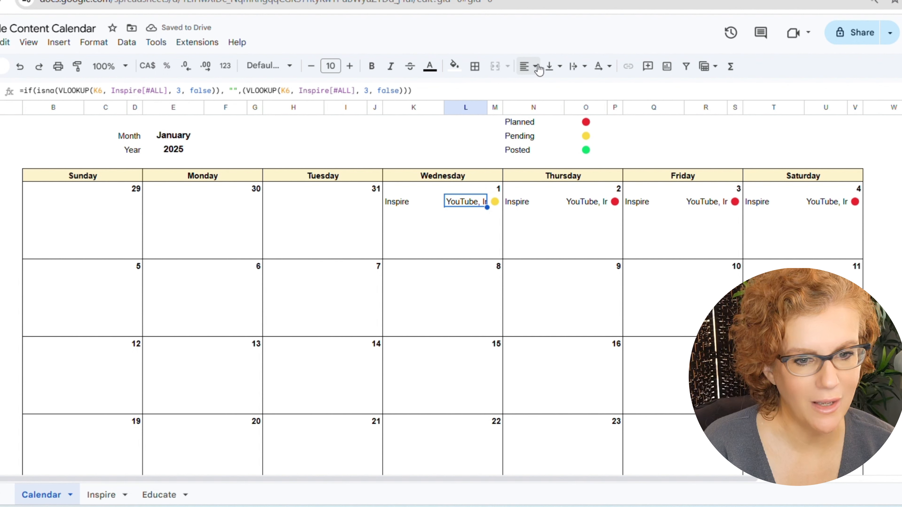
{"action": "left_click", "coordinate": [573, 67]}
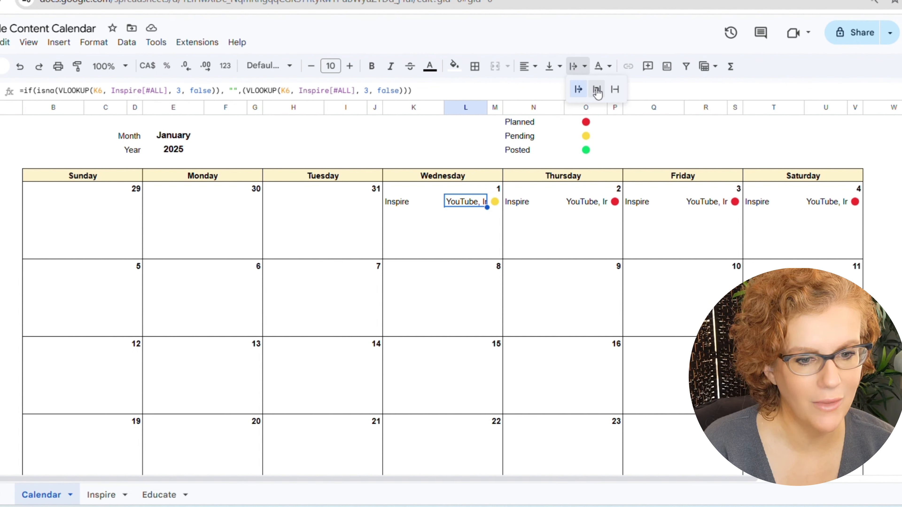
{"action": "left_click", "coordinate": [597, 89]}
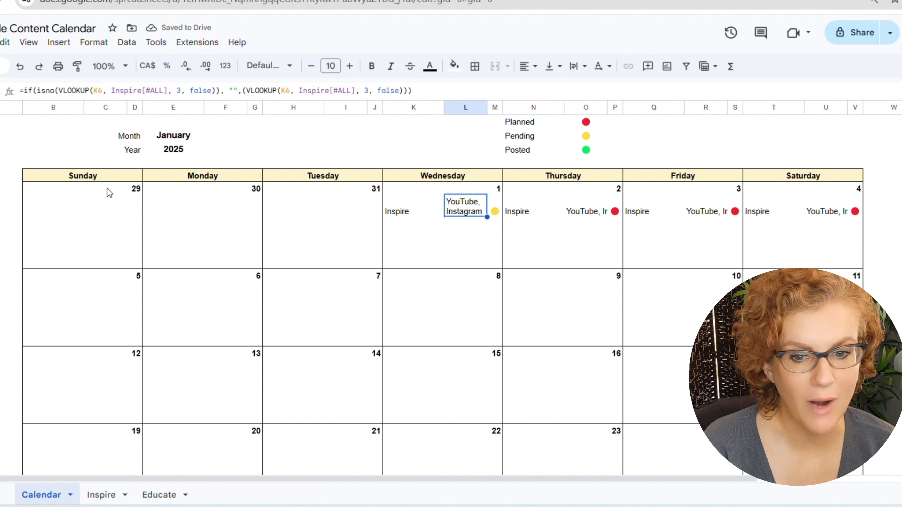
Wrap the text in the platform cells of all seven days in the calendar's first week
{"action": "left_click", "coordinate": [95, 209]}
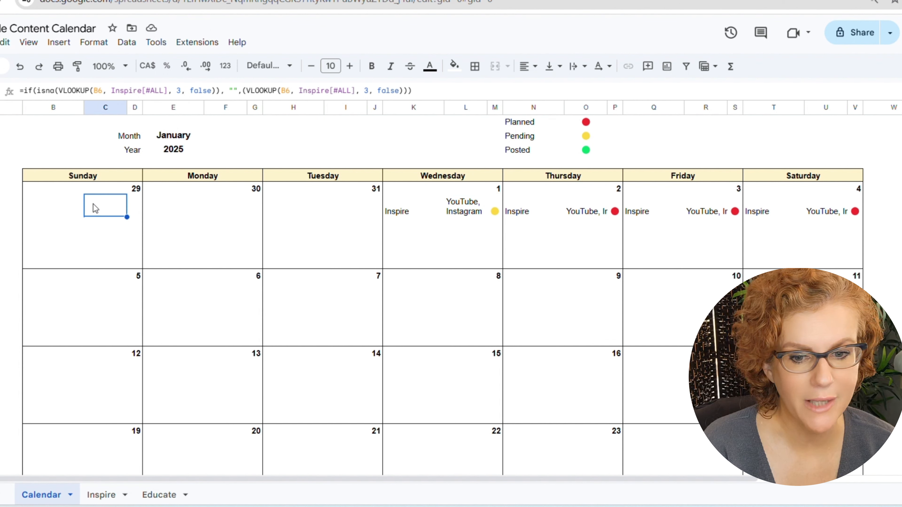
{"action": "left_click", "coordinate": [217, 208], "text": "ctrl"}
{"action": "left_click", "coordinate": [342, 209], "text": "ctrl"}
{"action": "left_click", "coordinate": [463, 210], "text": "ctrl"}
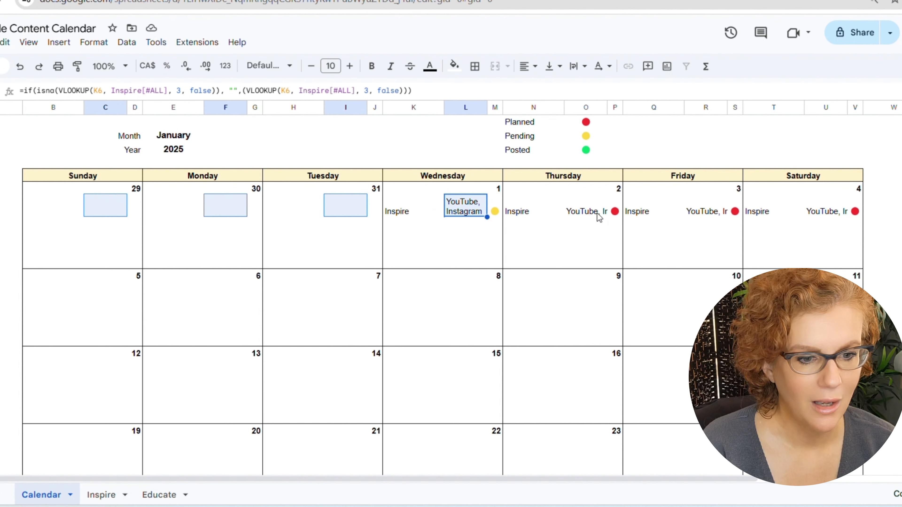
{"action": "left_click", "coordinate": [584, 213], "text": "ctrl"}
{"action": "left_click", "coordinate": [721, 210], "text": "ctrl"}
{"action": "left_click", "coordinate": [813, 211], "text": "ctrl"}
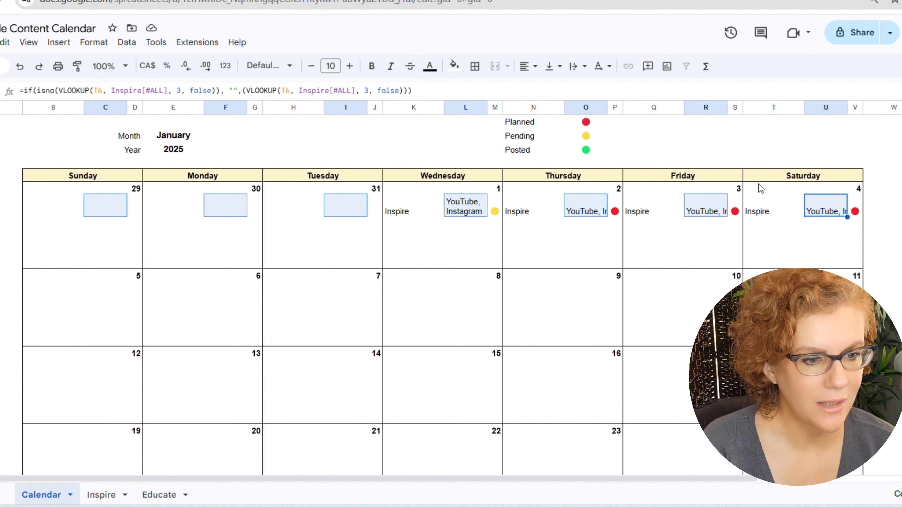
{"action": "left_click", "coordinate": [577, 66]}
{"action": "left_click", "coordinate": [597, 89]}
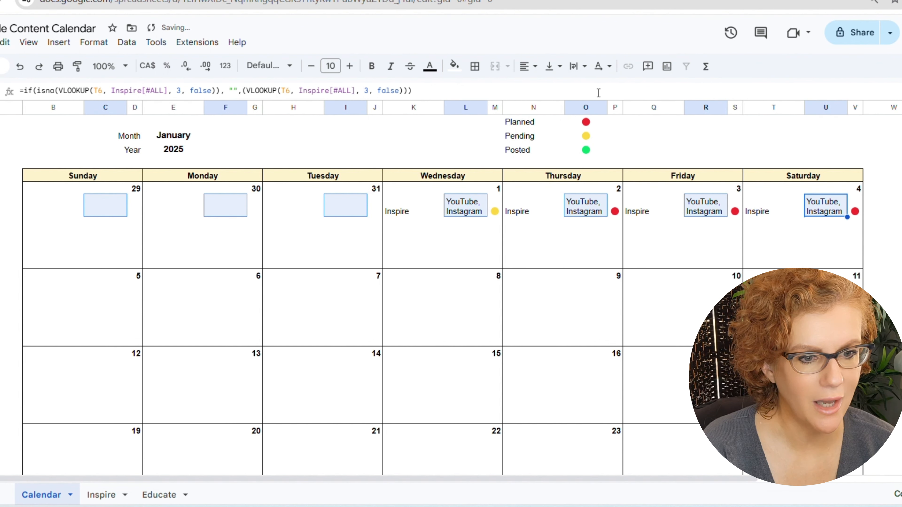
{"action": "left_click", "coordinate": [590, 214]}
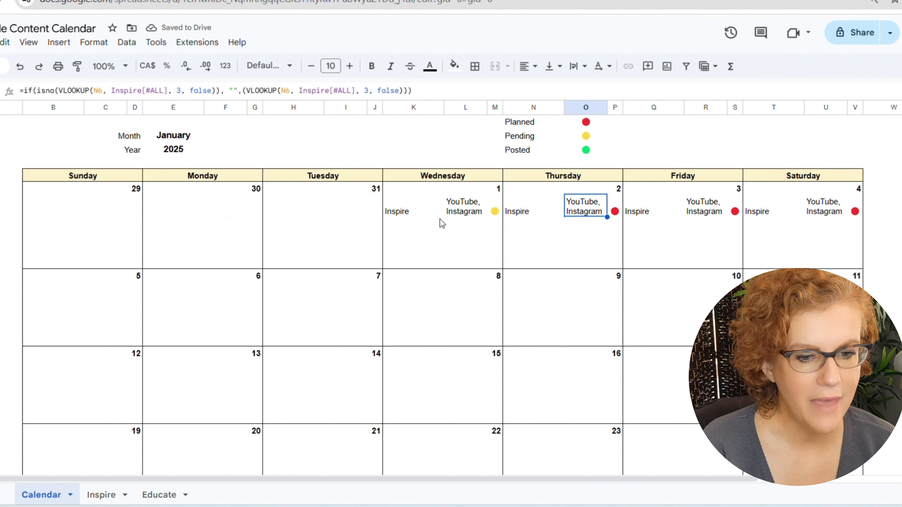
Set the vertical alignment of the whole first-week formula row to middle
{"action": "left_click", "coordinate": [10, 209]}
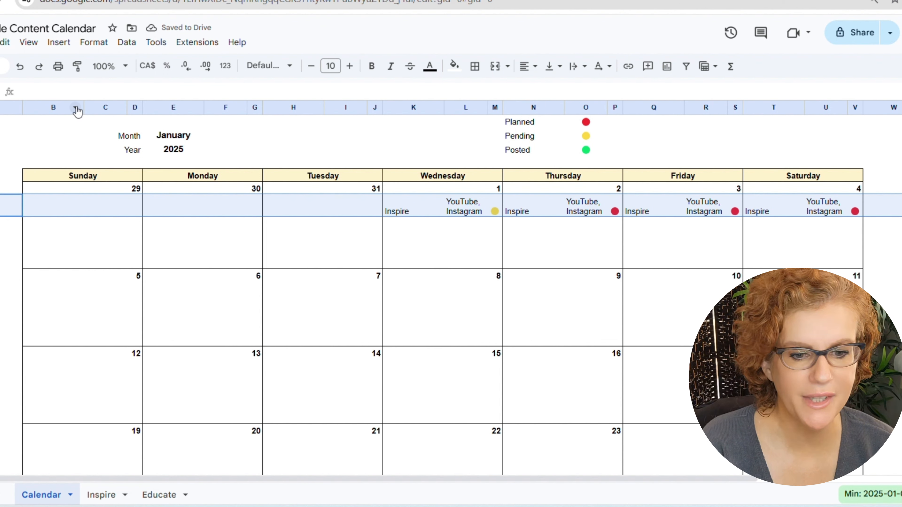
{"action": "left_click", "coordinate": [550, 66]}
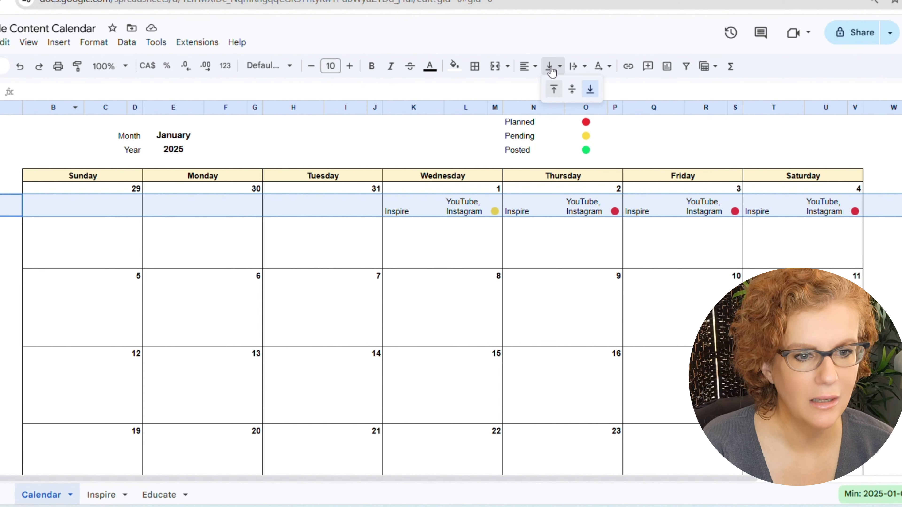
{"action": "left_click", "coordinate": [569, 89]}
{"action": "left_click", "coordinate": [553, 214]}
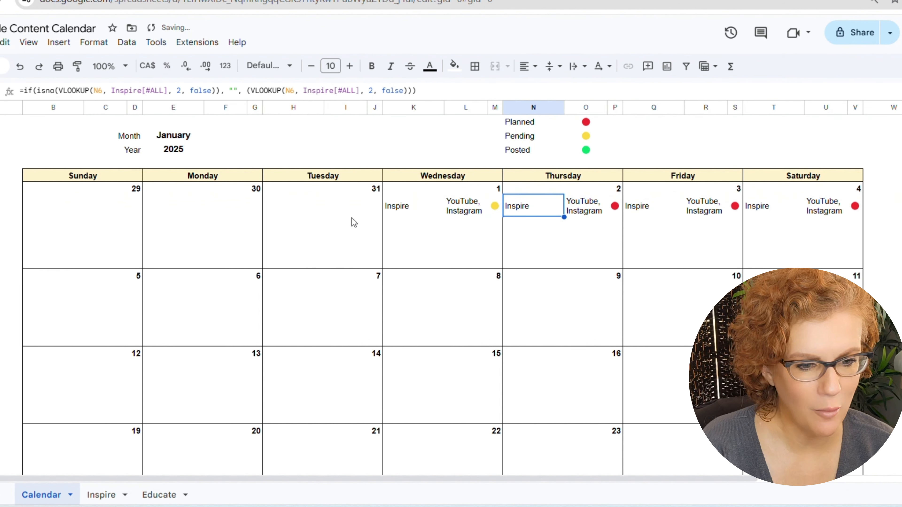
Copy the first week's pillar, platform and status formulas, B7 to V7, into the row under dates 5 to 11
{"action": "left_click", "coordinate": [62, 211]}
{"action": "left_click", "coordinate": [558, 212], "text": "shift"}
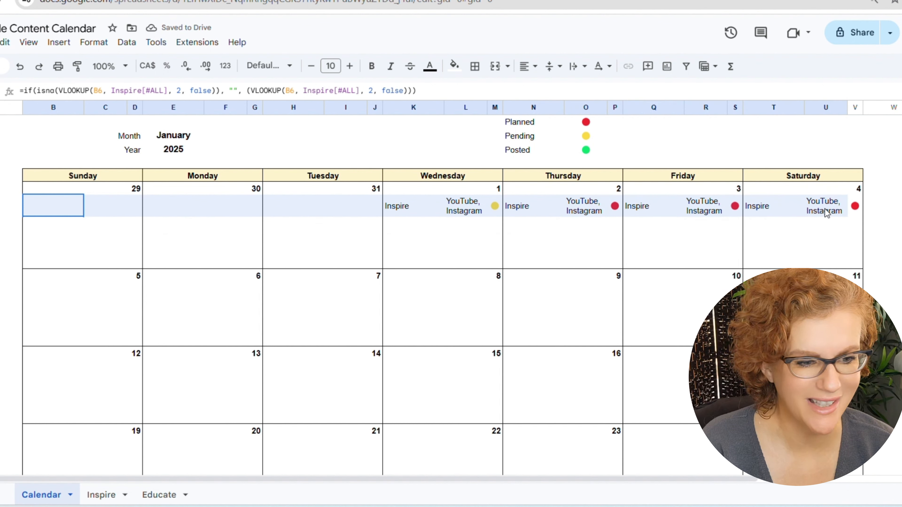
{"action": "left_click", "coordinate": [855, 206], "text": "shift"}
{"action": "key", "text": "ctrl+c"}
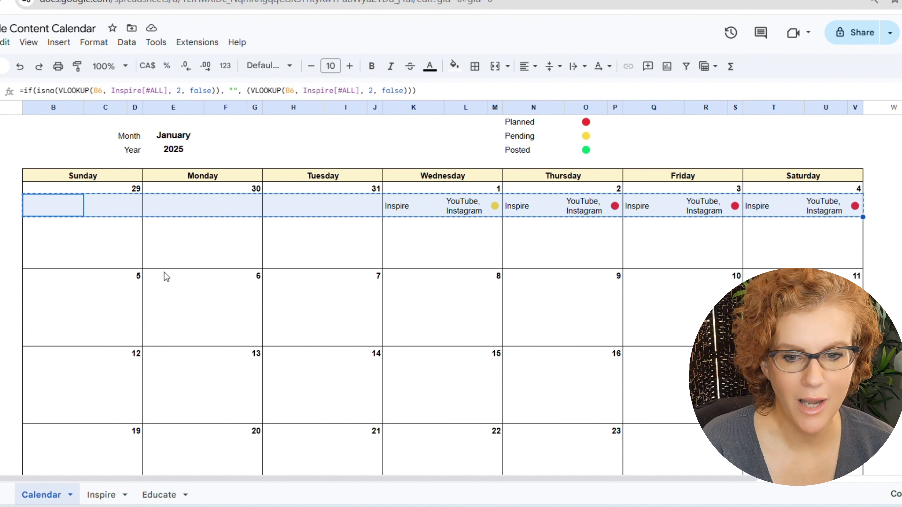
{"action": "left_click", "coordinate": [43, 292]}
{"action": "key", "text": "ctrl+v"}
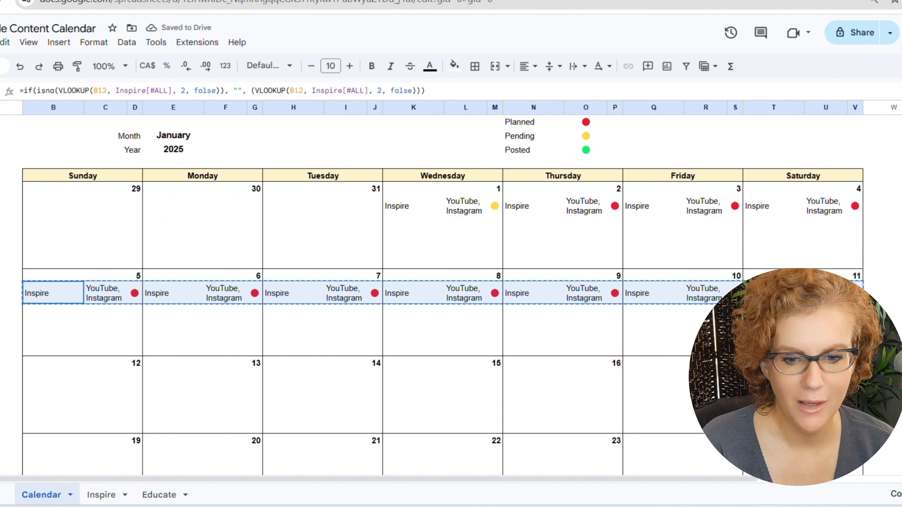
Paste the copied formula row under the dates of the weeks starting on Sunday 12 and Sunday 19
{"action": "left_click", "coordinate": [44, 380]}
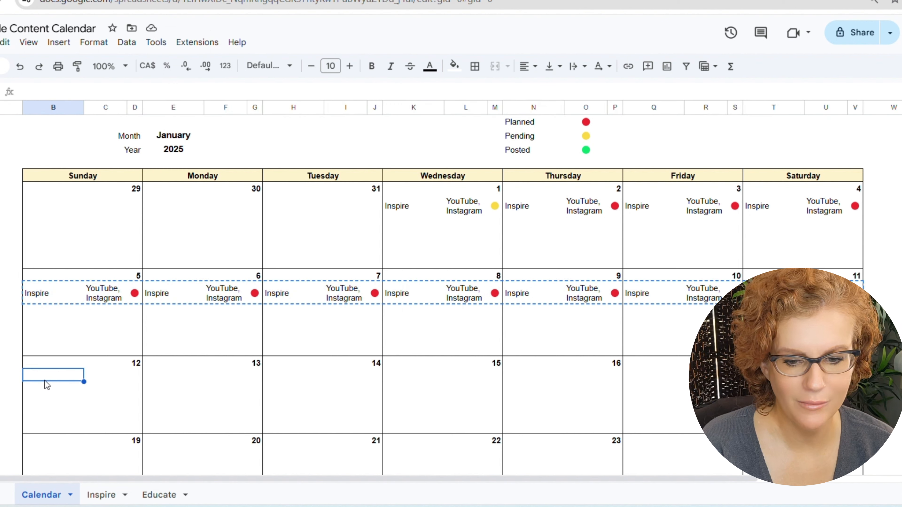
{"action": "key", "text": "ctrl+v"}
{"action": "scroll", "coordinate": [89, 387], "scroll_direction": "down", "scroll_amount": 2}
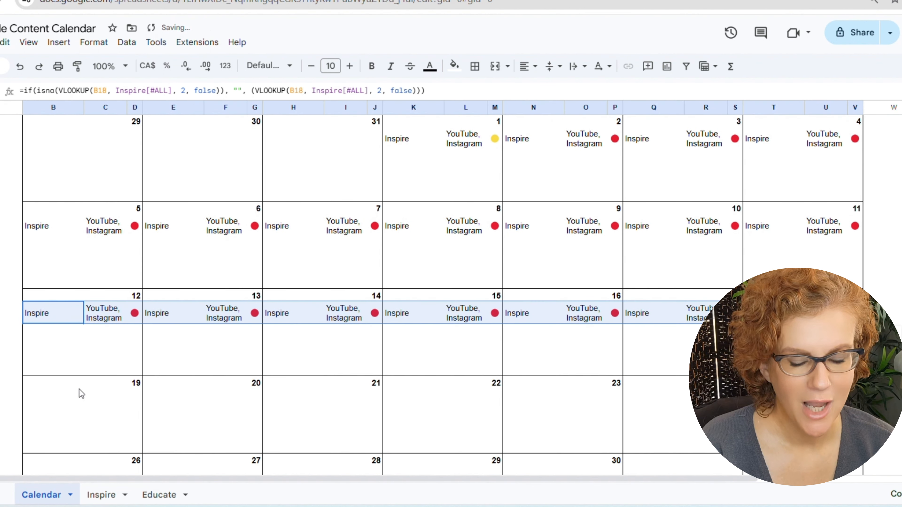
{"action": "left_click", "coordinate": [61, 395]}
{"action": "key", "text": "ctrl+v"}
{"action": "scroll", "coordinate": [71, 391], "scroll_direction": "down", "scroll_amount": 3}
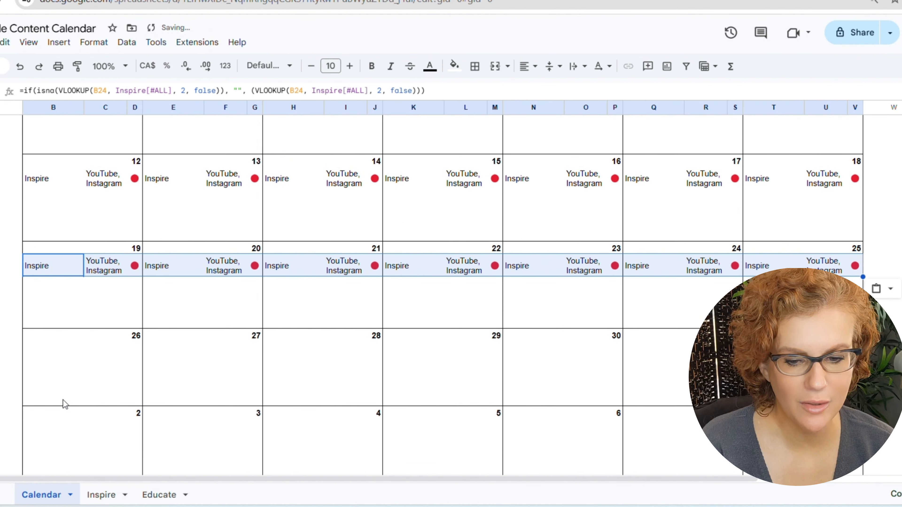
Paste the copied formula row under the dates of the last two weeks, starting on Sunday 26 and Sunday 2
{"action": "left_click", "coordinate": [47, 350]}
{"action": "key", "text": "ctrl+v"}
{"action": "scroll", "coordinate": [48, 356], "scroll_direction": "down", "scroll_amount": 2}
{"action": "left_click", "coordinate": [44, 369]}
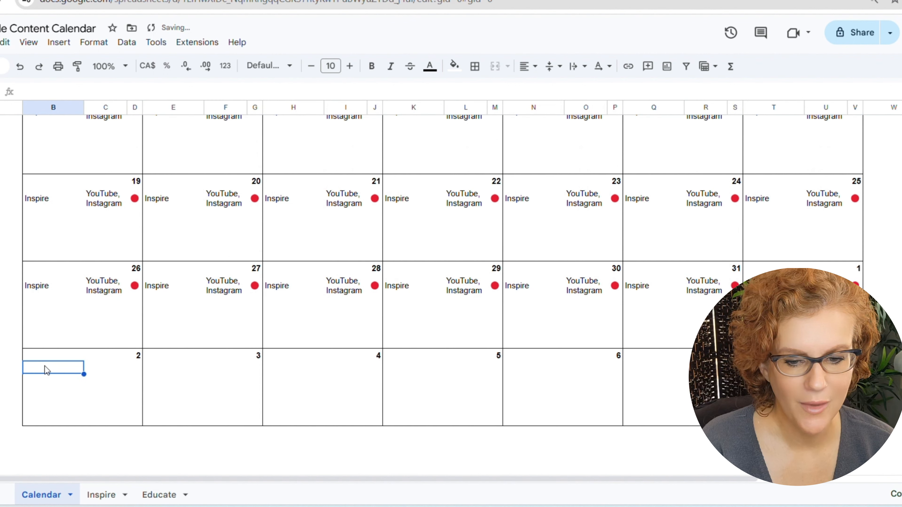
{"action": "key", "text": "ctrl+v"}
{"action": "left_click", "coordinate": [224, 375]}
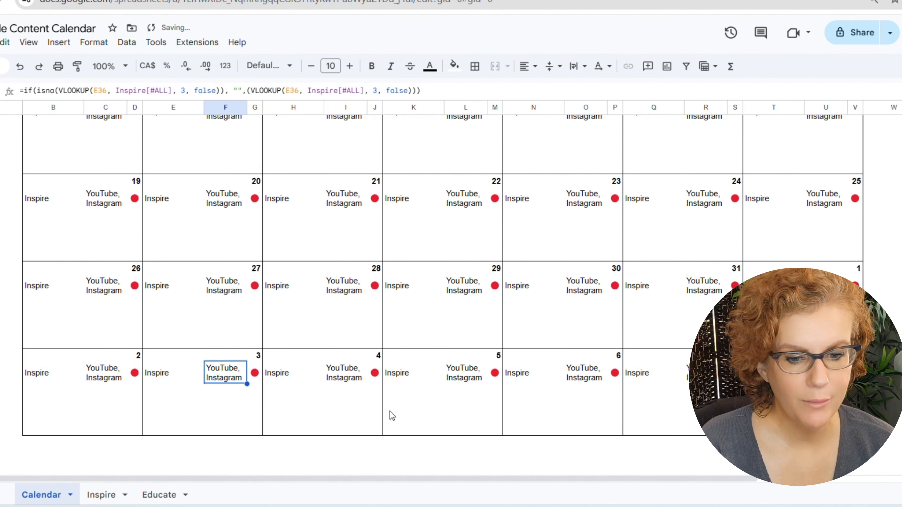
{"action": "scroll", "coordinate": [391, 416], "scroll_direction": "up", "scroll_amount": 5}
{"action": "scroll", "coordinate": [393, 413], "scroll_direction": "up", "scroll_amount": 2}
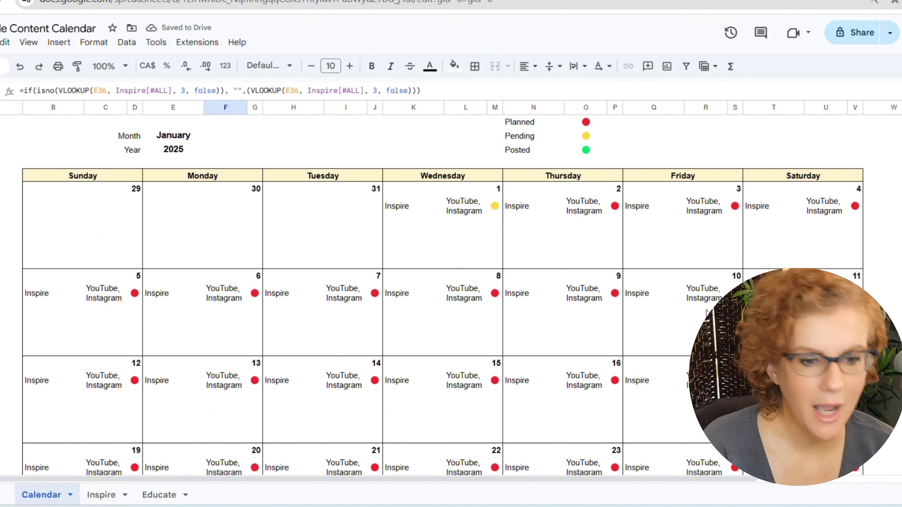
Copy Sunday 29's pillar, platform and status formulas, B7 to D7, into the row directly below, starting at B8
{"action": "left_click", "coordinate": [51, 212]}
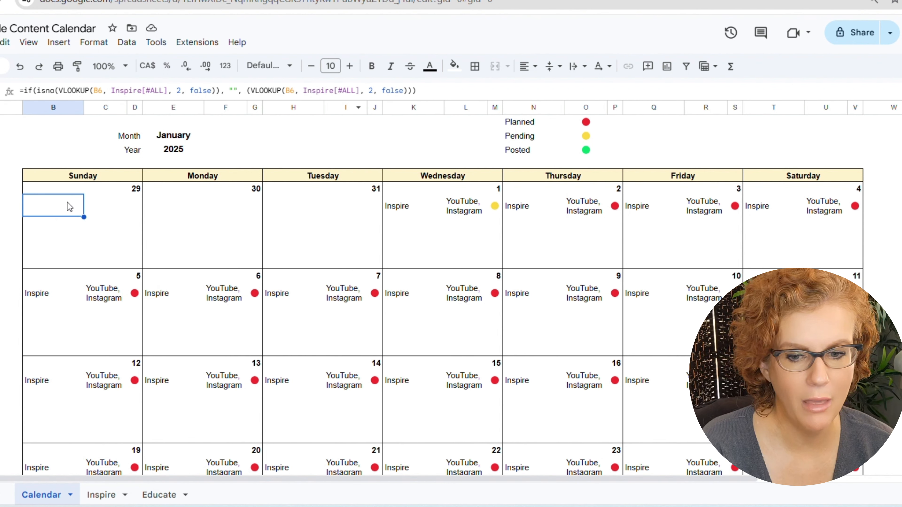
{"action": "left_click_drag", "start_coordinate": [67, 204], "coordinate": [139, 213]}
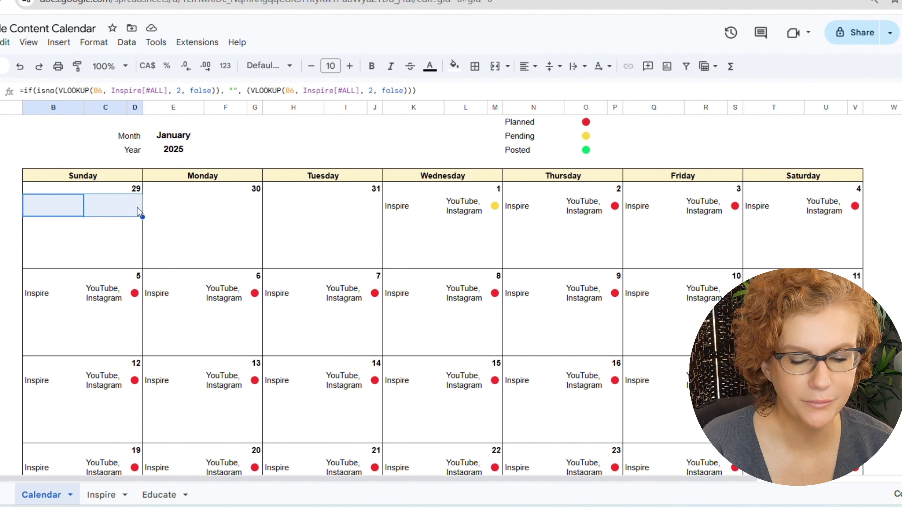
{"action": "key", "text": "ctrl+c"}
{"action": "left_click", "coordinate": [53, 230]}
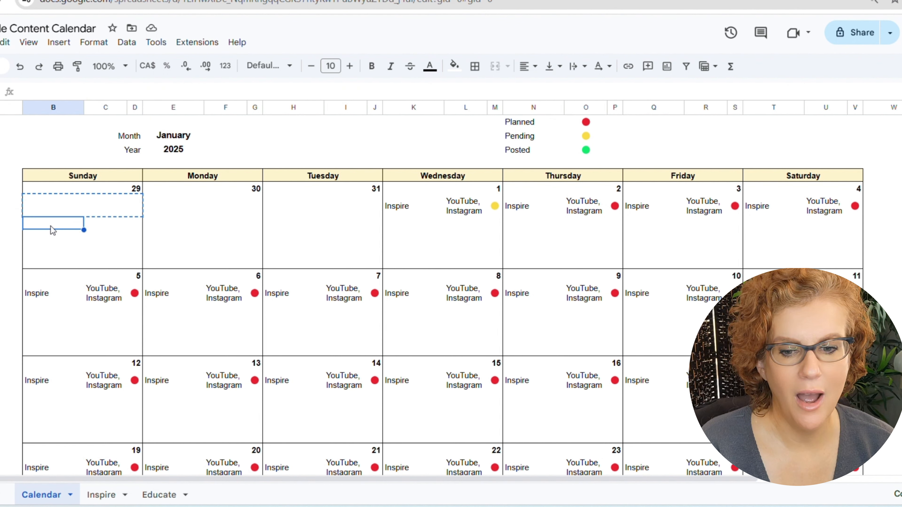
{"action": "key", "text": "ctrl+v"}
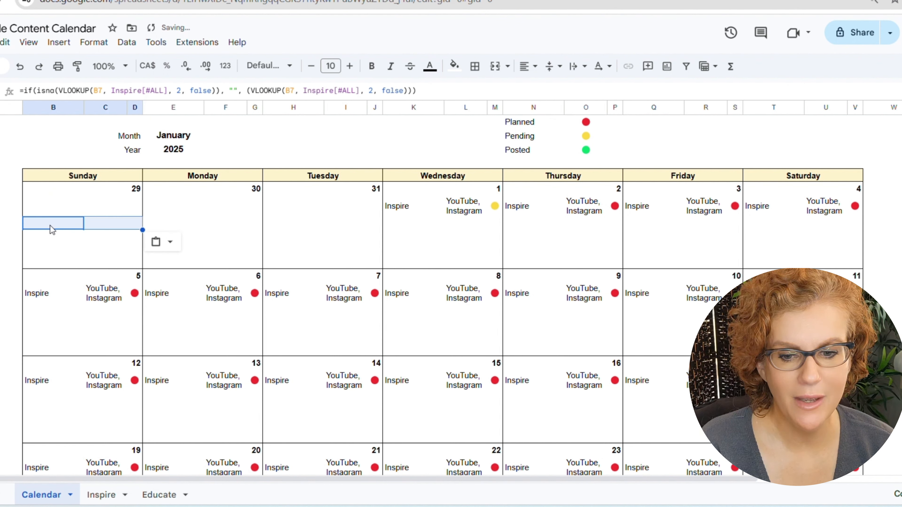
Change the lookup cell in both VLOOKUPs of the B8 formula to B6
{"action": "left_click", "coordinate": [100, 90]}
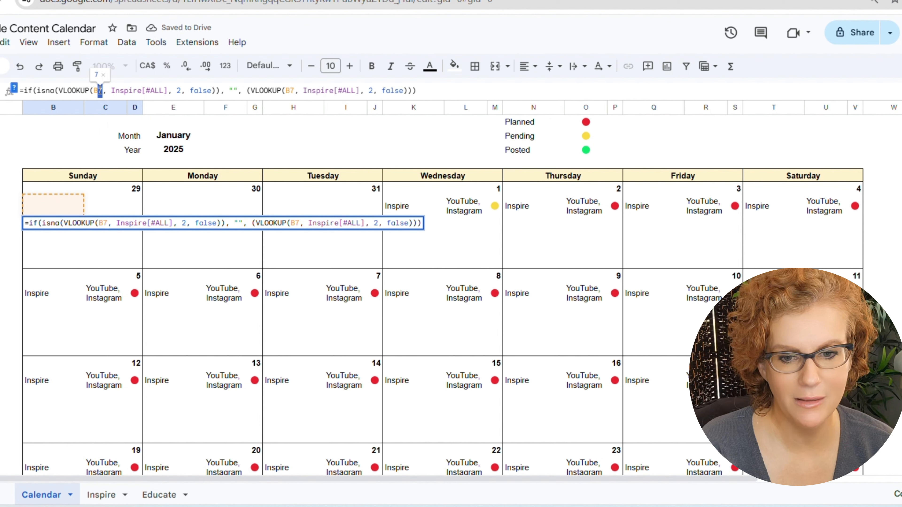
{"action": "type", "text": "6"}
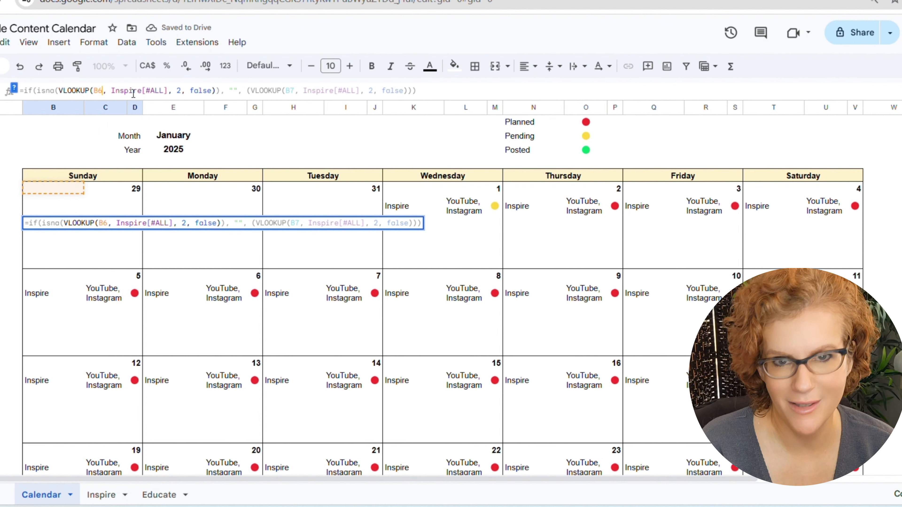
{"action": "left_click", "coordinate": [295, 90]}
{"action": "key", "text": "BackSpace"}
{"action": "type", "text": "6"}
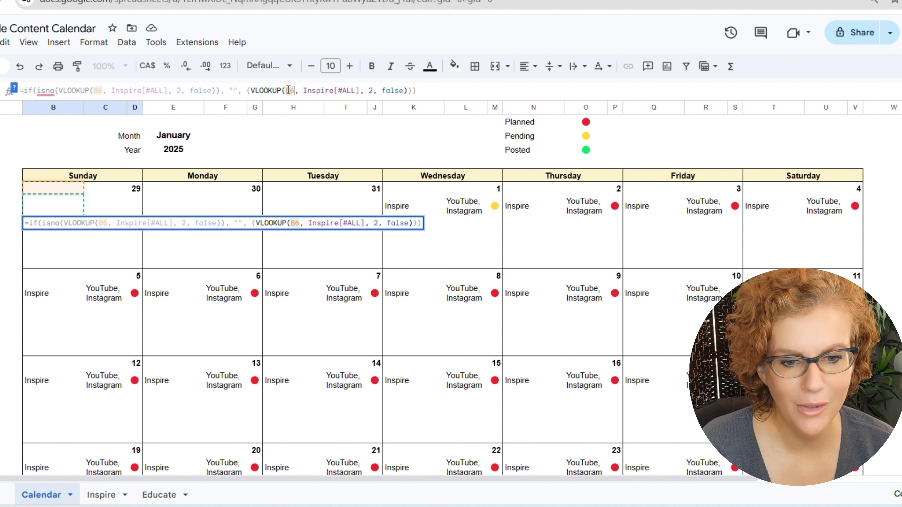
Clear the Inspire[#ALL] range from the first VLOOKUP of the B8 formula
{"action": "left_click", "coordinate": [124, 90]}
{"action": "left_click_drag", "start_coordinate": [112, 90], "coordinate": [169, 90]}
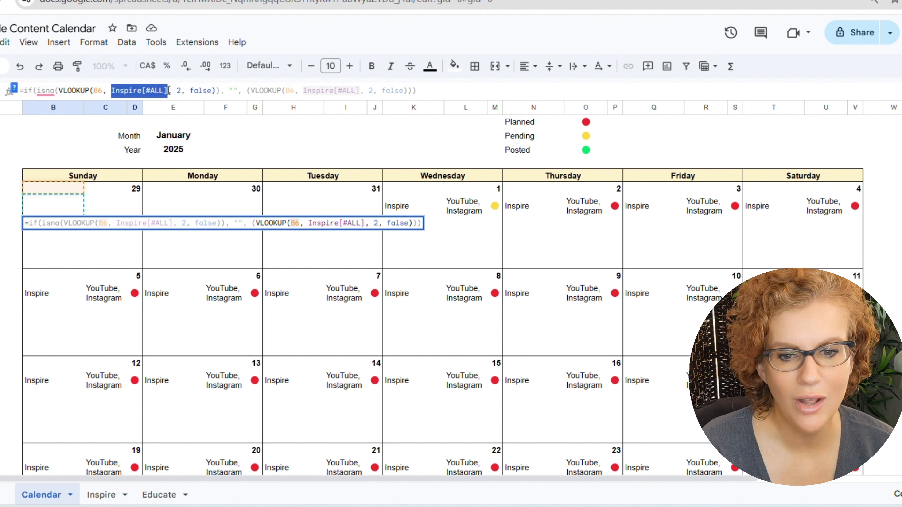
{"action": "type", "text": "edu"}
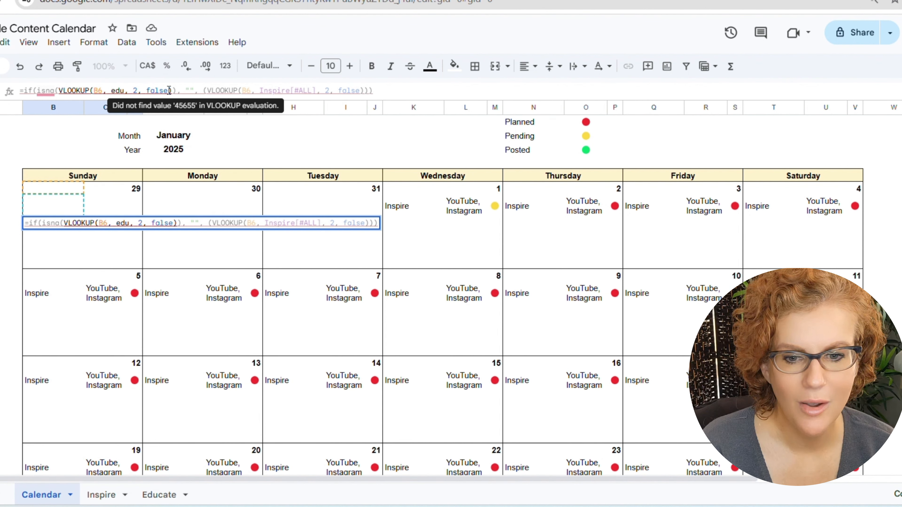
{"action": "key", "text": "BackSpace"}
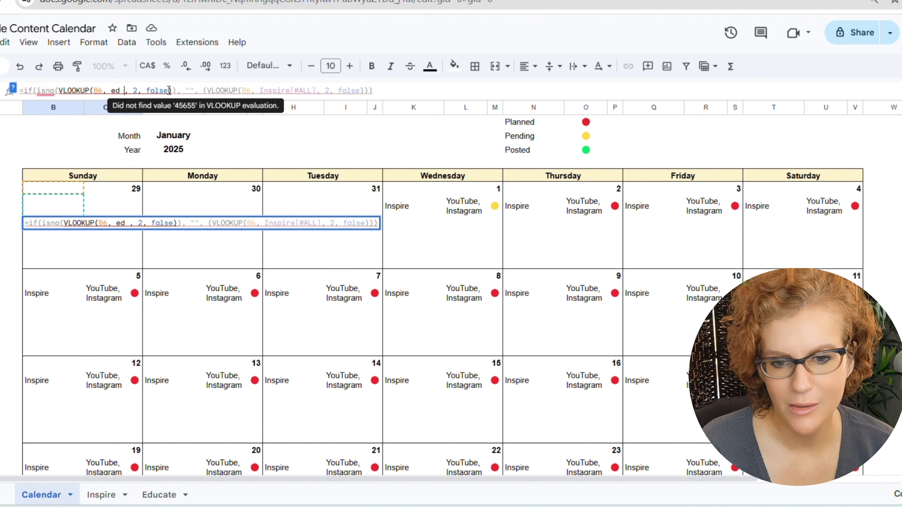
{"action": "key", "text": "Left"}
{"action": "type", "text": "uca"}
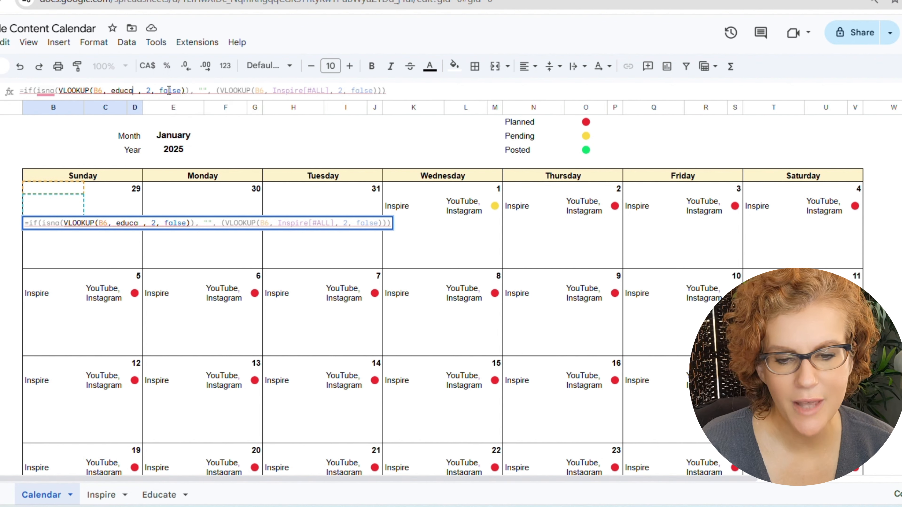
{"action": "type", "text": "te"}
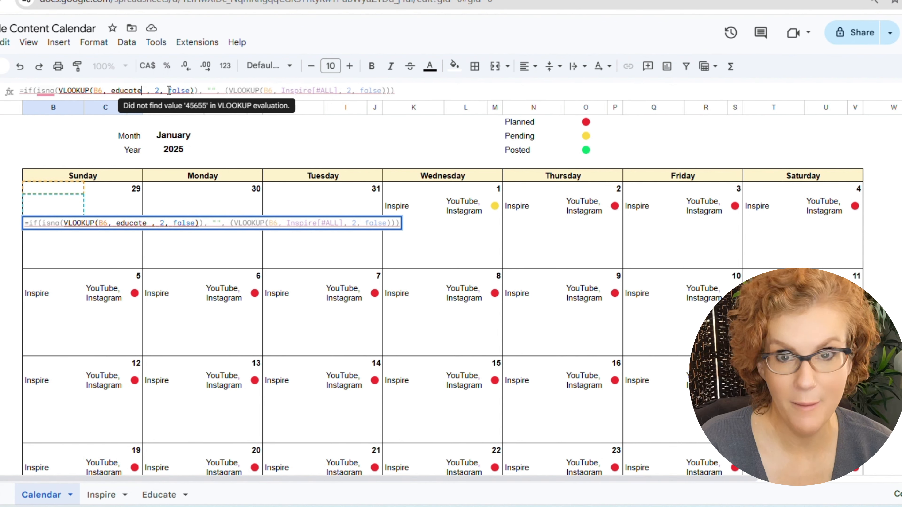
{"action": "key", "text": "BackSpace"}
{"action": "key", "text": "BackSpace"}
{"action": "key", "text": "BackSpace"}
{"action": "key", "text": "BackSpace"}
{"action": "key", "text": "BackSpace"}
{"action": "key", "text": "BackSpace"}
{"action": "key", "text": "BackSpace"}
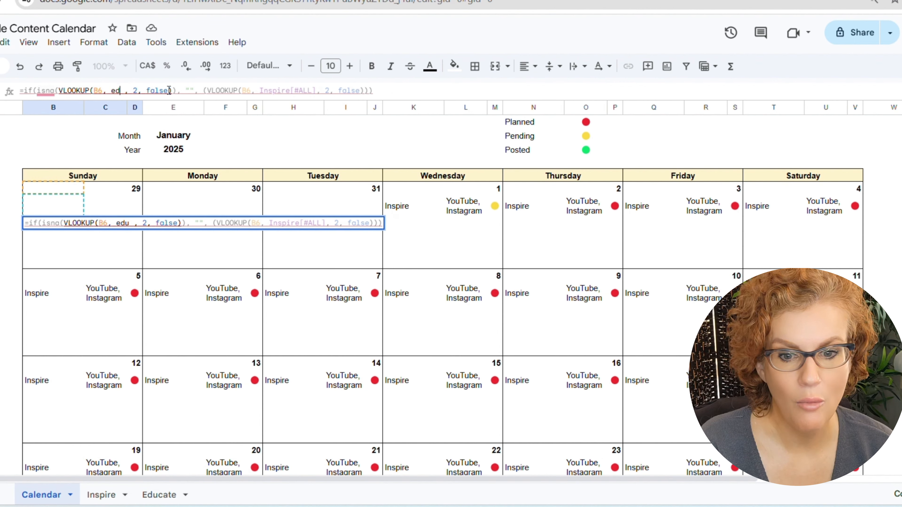
Set the first VLOOKUP range in B8 to the absolute reference Educate!$A$1:$F$55 and remove the stray spaces after it
{"action": "left_click", "coordinate": [159, 495]}
{"action": "left_click_drag", "start_coordinate": [16, 143], "coordinate": [442, 201]}
{"action": "left_click_drag", "start_coordinate": [443, 441], "coordinate": [411, 379]}
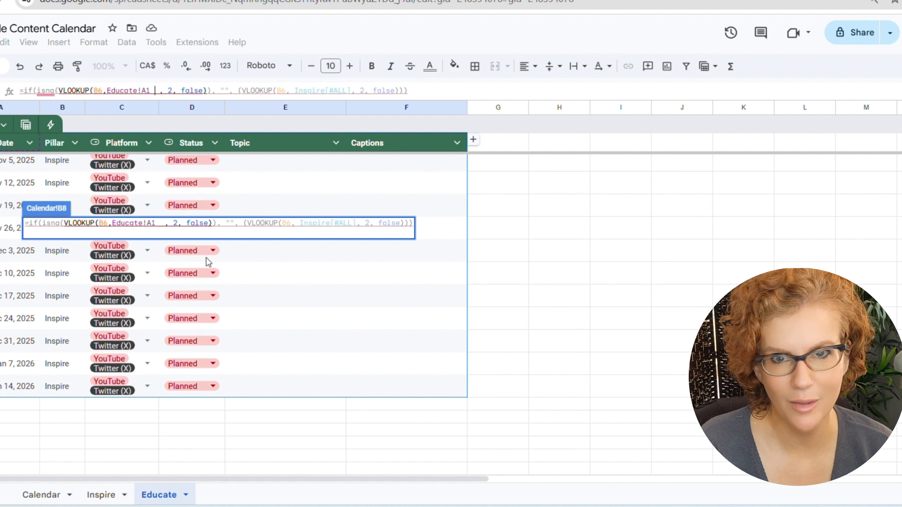
{"action": "left_click", "coordinate": [158, 223]}
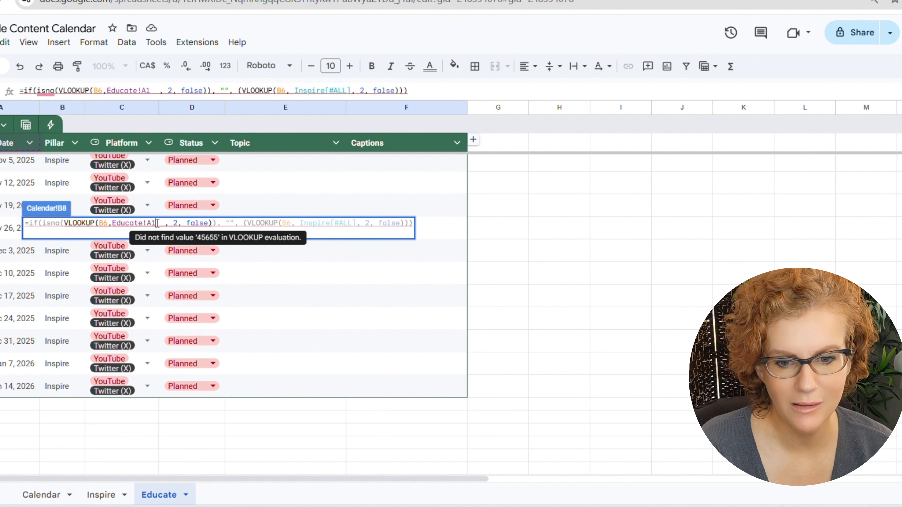
{"action": "type", "text": ":"}
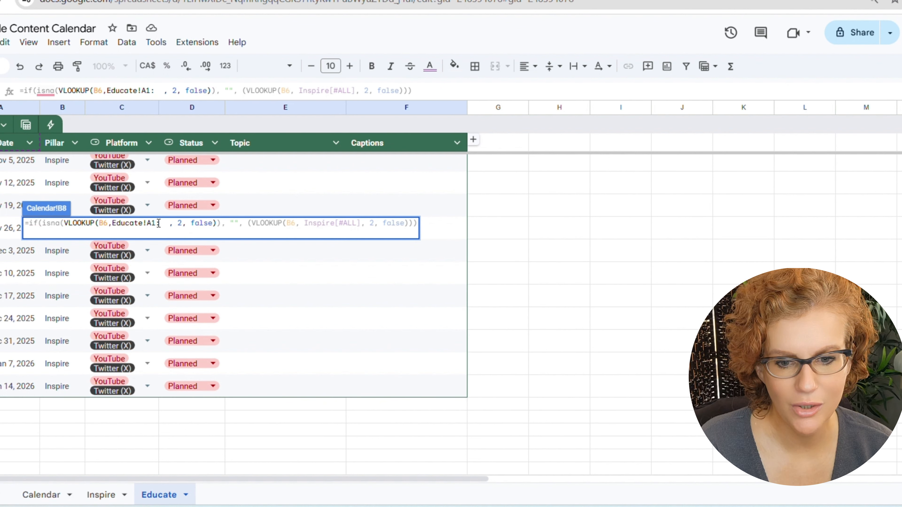
{"action": "type", "text": "F55"}
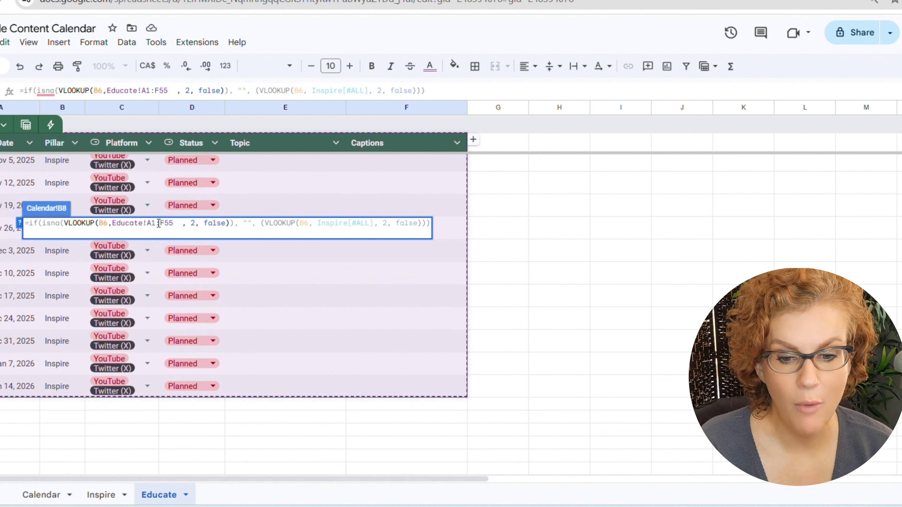
{"action": "key", "text": "F4"}
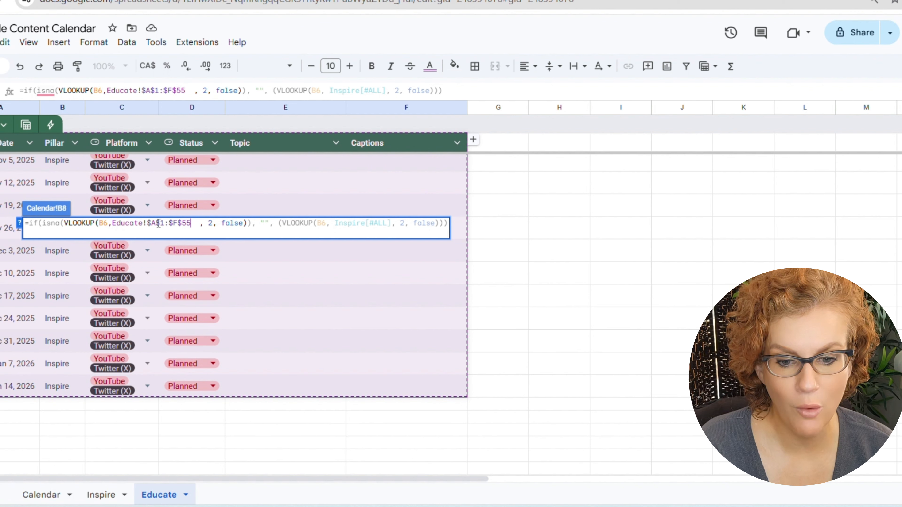
{"action": "key", "text": "Delete"}
{"action": "key", "text": "Delete"}
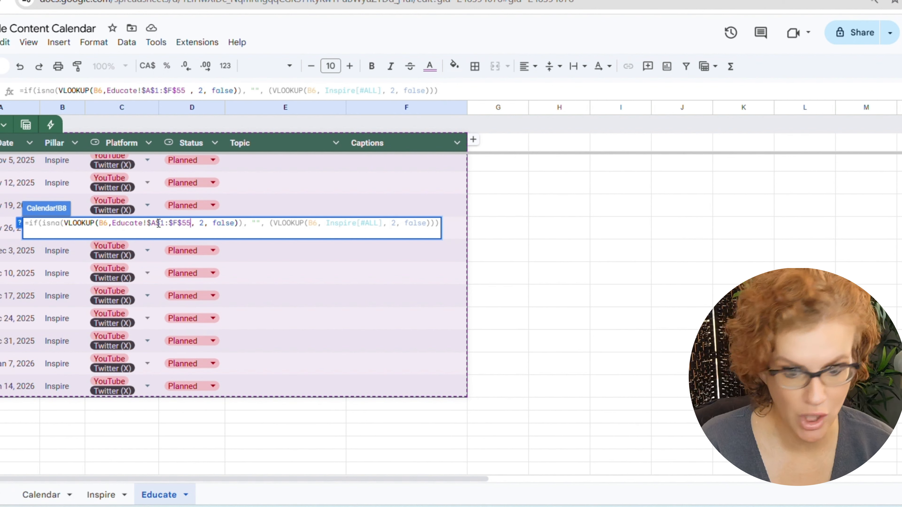
Copy the Educate!$A$1:$F$55 range into B8's second VLOOKUP, enter the formula and accept the suggested Table2[#ALL] reference
{"action": "left_click_drag", "start_coordinate": [193, 224], "coordinate": [114, 234]}
{"action": "key", "text": "ctrl+c"}
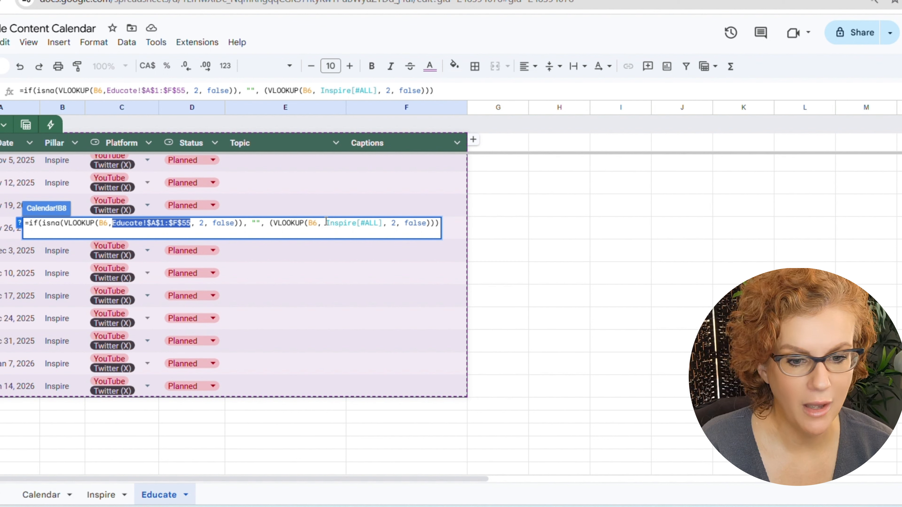
{"action": "left_click_drag", "start_coordinate": [325, 223], "coordinate": [378, 221]}
{"action": "key", "text": "ctrl+v"}
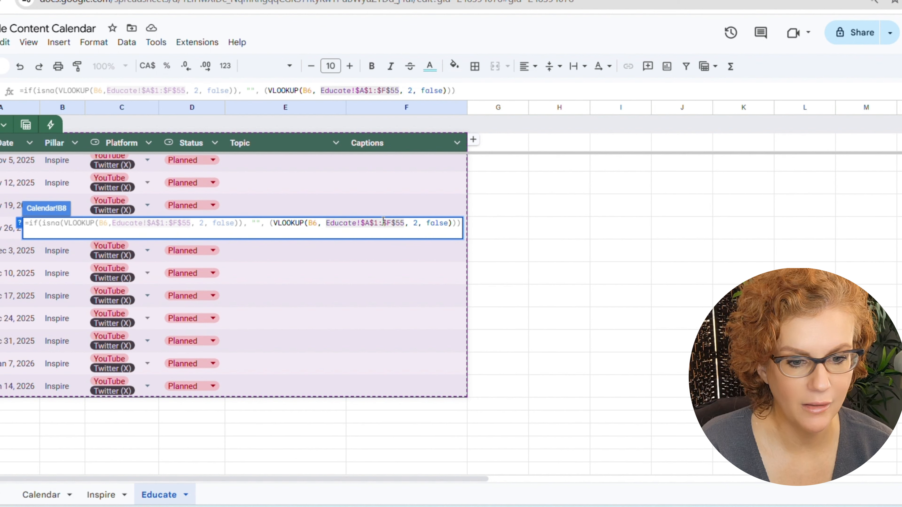
{"action": "key", "text": "Return"}
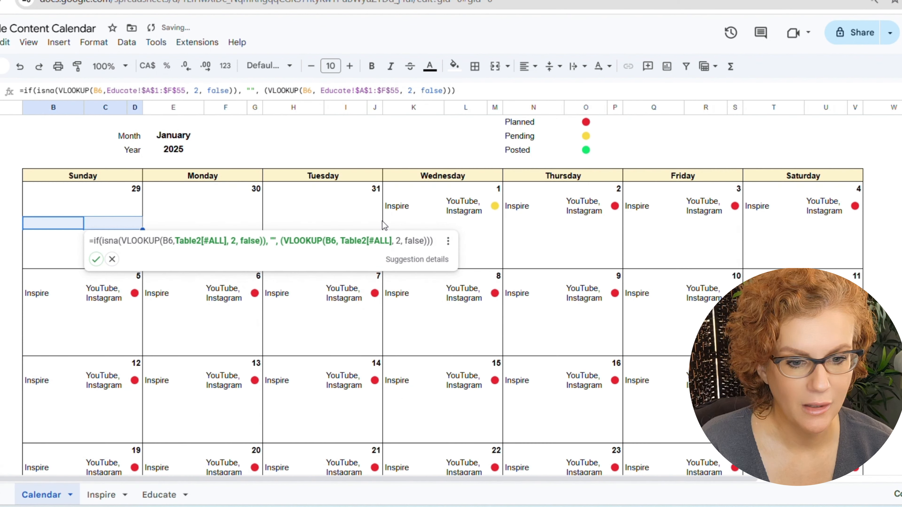
{"action": "left_click", "coordinate": [63, 222]}
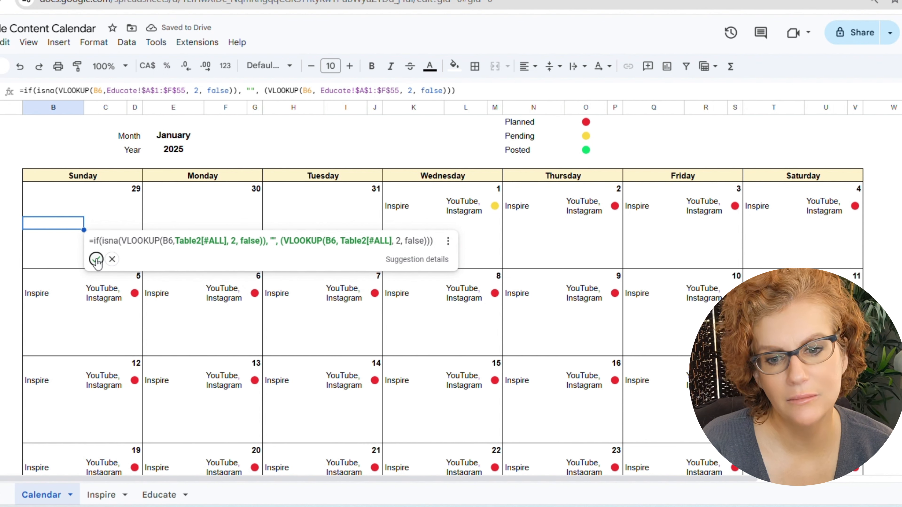
{"action": "left_click", "coordinate": [96, 258]}
Replace Inspire[#ALL] with Educate!$A$1:$F$55 in both VLOOKUPs of the platform formula in C8
{"action": "left_click", "coordinate": [94, 225]}
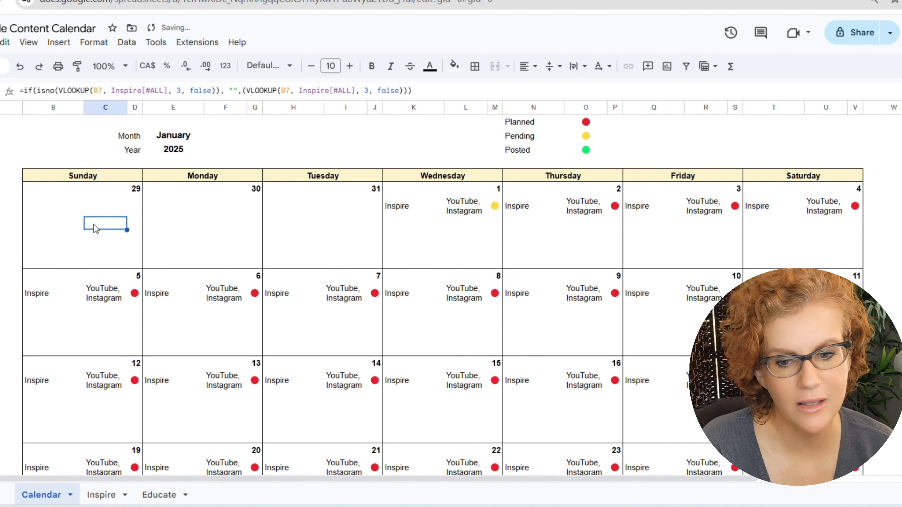
{"action": "left_click_drag", "start_coordinate": [111, 91], "coordinate": [169, 91]}
{"action": "key", "text": "ctrl+v"}
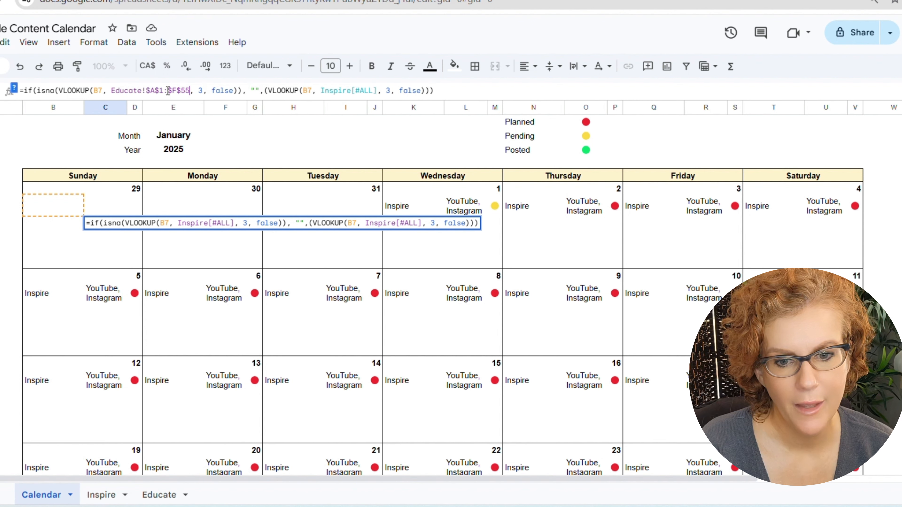
{"action": "left_click_drag", "start_coordinate": [321, 90], "coordinate": [383, 92]}
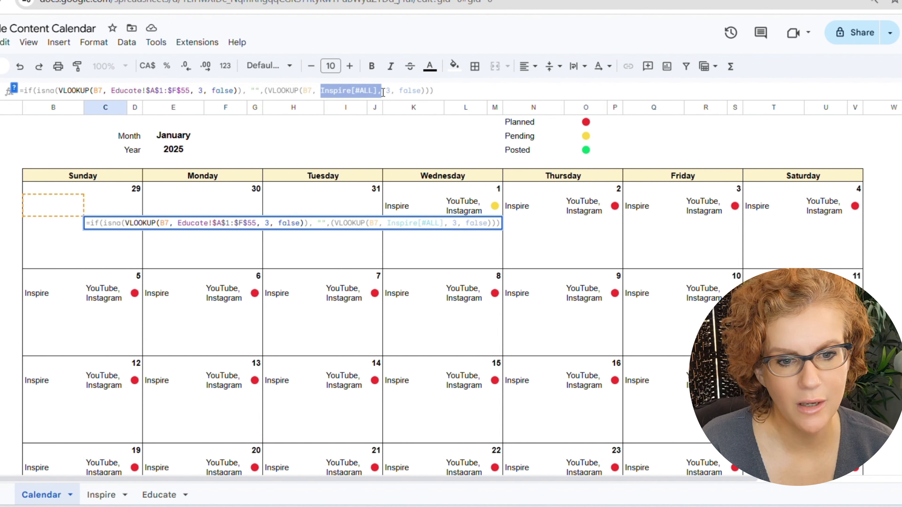
{"action": "key", "text": "ctrl+v"}
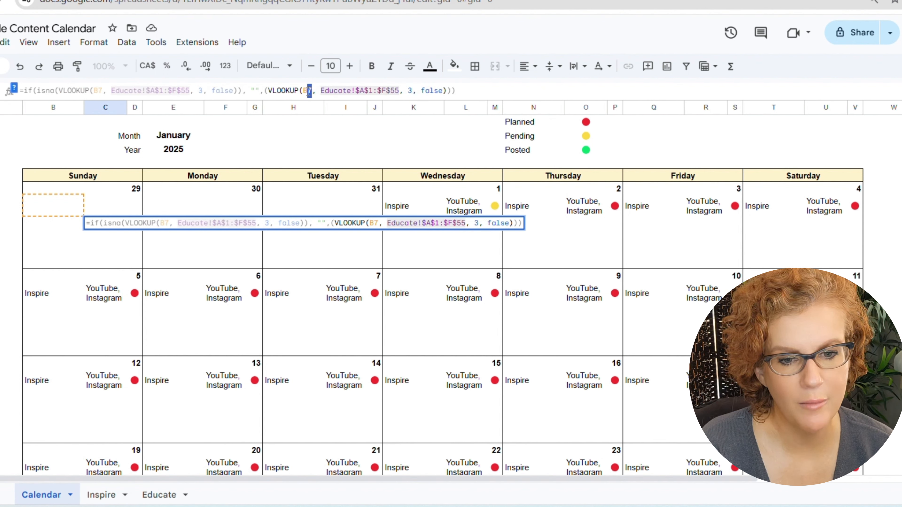
Change the lookup cell in both C8 VLOOKUPs to B6, enter the formula and accept the suggested Table2[#ALL] reference
{"action": "type", "text": "6"}
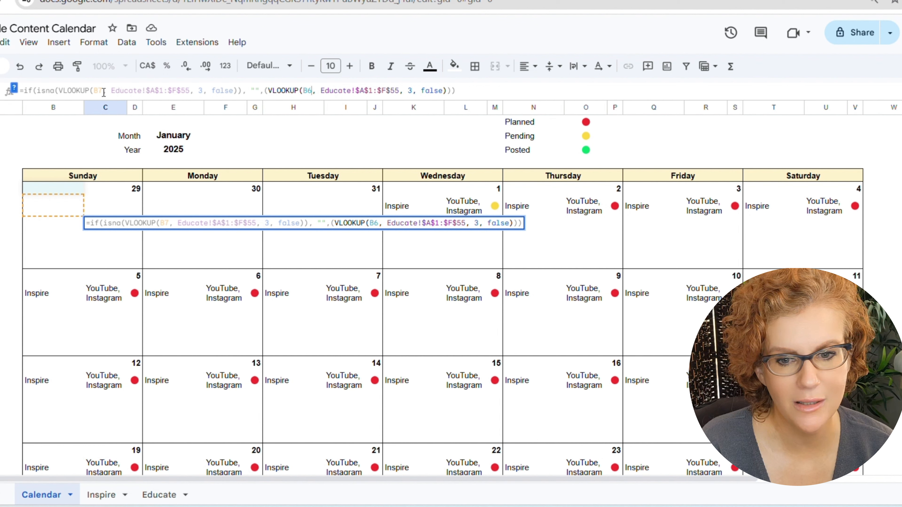
{"action": "type", "text": "6"}
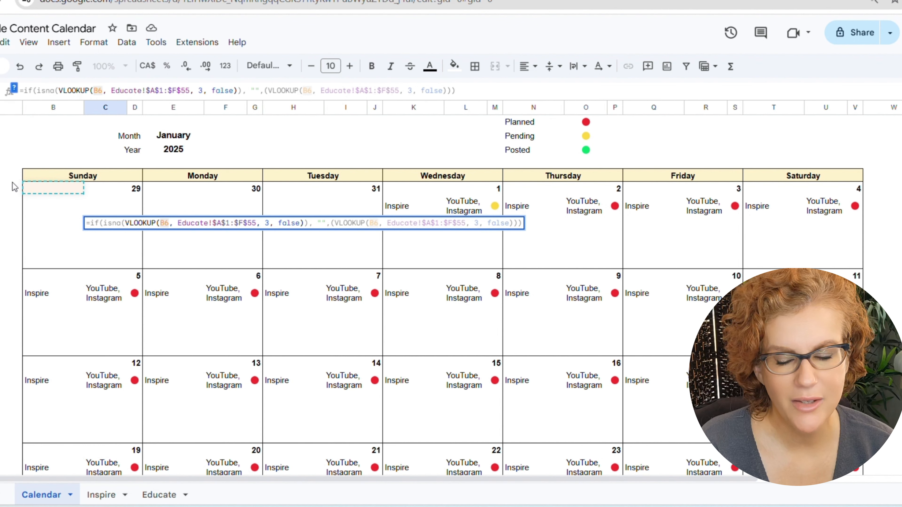
{"action": "key", "text": "Return"}
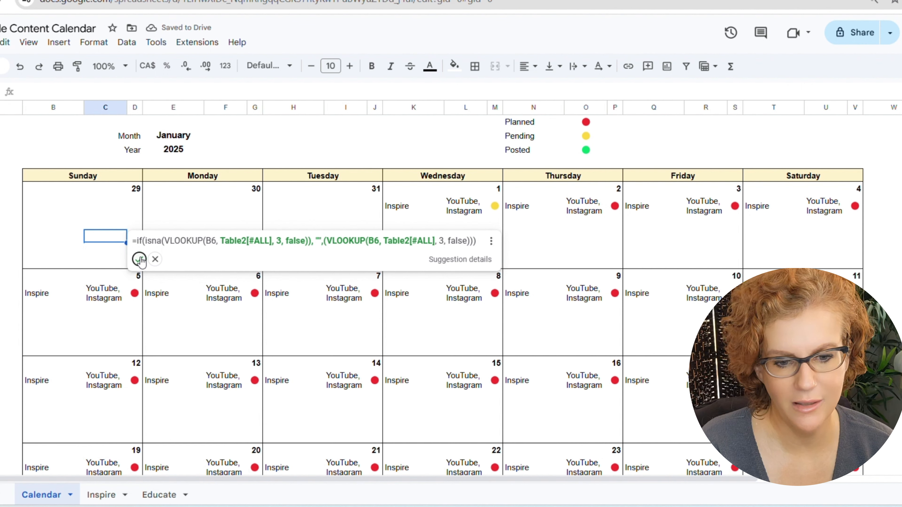
{"action": "left_click", "coordinate": [140, 261]}
Change the first VLOOKUP of the status formula in D8 to look up B6 in Educate!$A$1:$F$55
{"action": "left_click", "coordinate": [138, 226]}
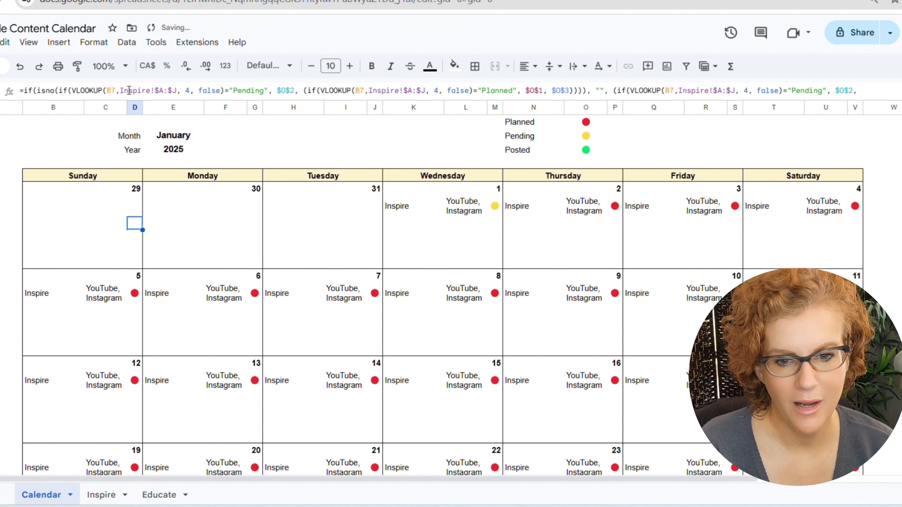
{"action": "left_click_drag", "start_coordinate": [120, 90], "coordinate": [157, 90]}
{"action": "left_click_drag", "start_coordinate": [160, 91], "coordinate": [178, 91]}
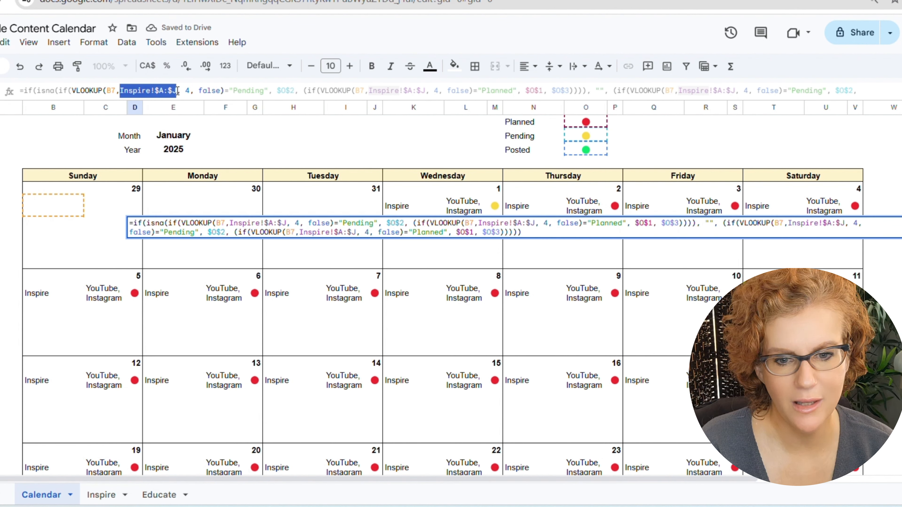
{"action": "key", "text": "ctrl+v"}
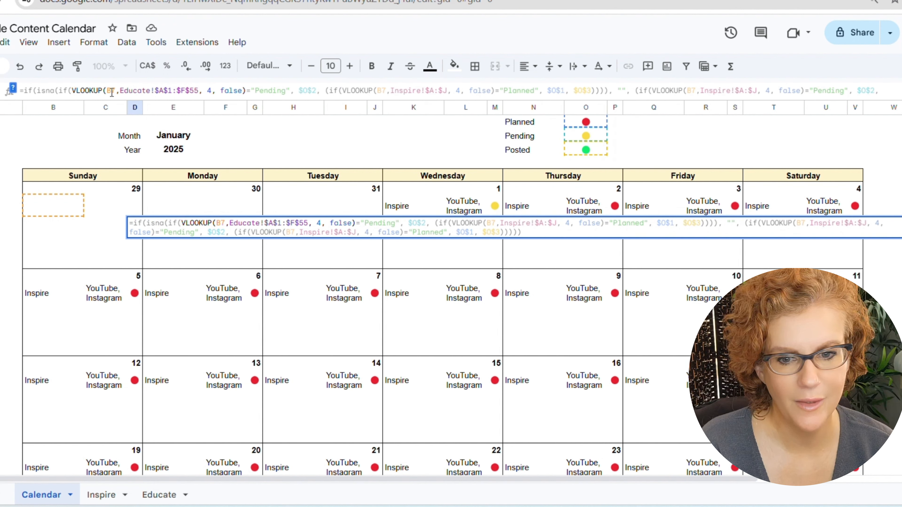
{"action": "type", "text": "6"}
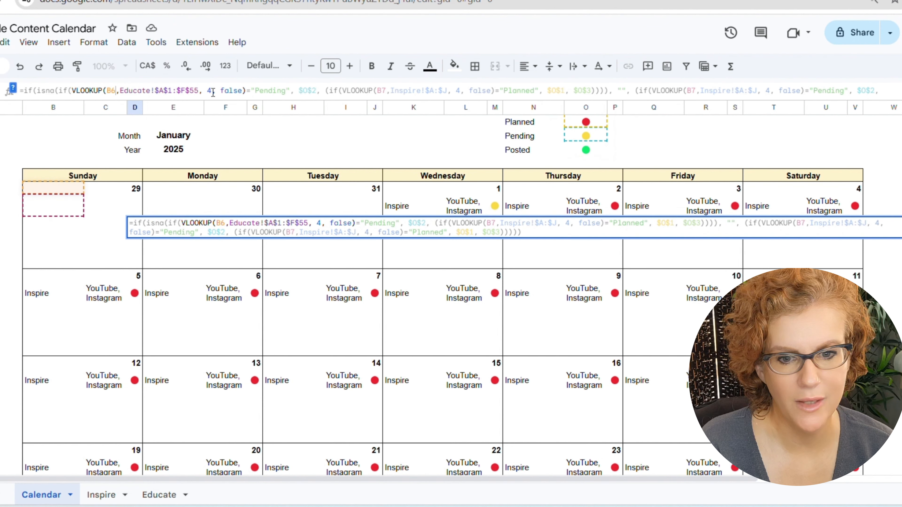
Copy B6,Educate!$A$1:$F$55 into D8's other three VLOOKUPs, enter the formula and switch its ranges to the suggested Table2[#ALL]
{"action": "left_click_drag", "start_coordinate": [108, 91], "coordinate": [200, 93]}
{"action": "key", "text": "ctrl+c"}
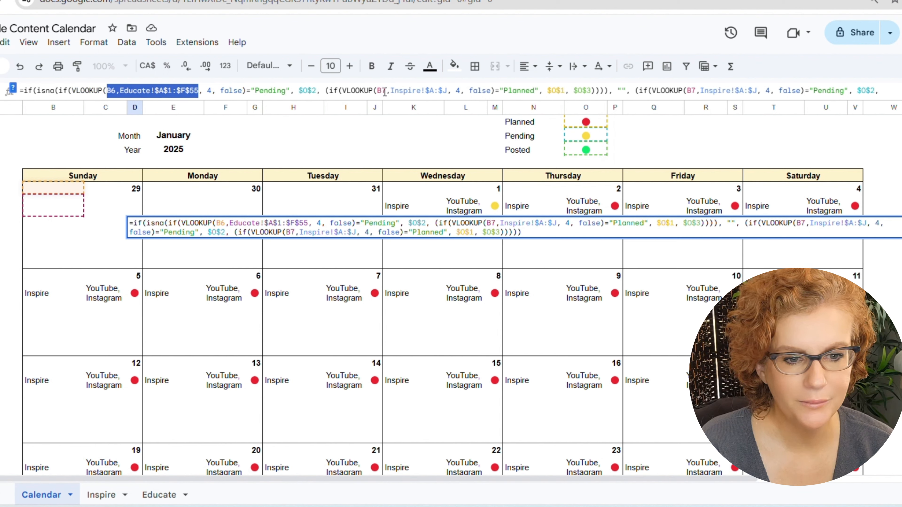
{"action": "left_click_drag", "start_coordinate": [373, 90], "coordinate": [448, 93]}
{"action": "left_click", "coordinate": [379, 89]}
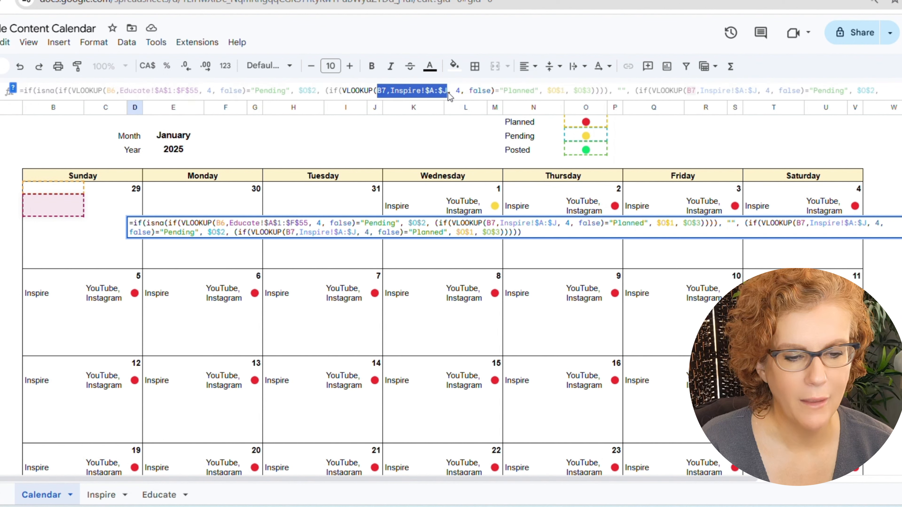
{"action": "left_click_drag", "start_coordinate": [486, 223], "coordinate": [555, 223]}
{"action": "key", "text": "ctrl+v"}
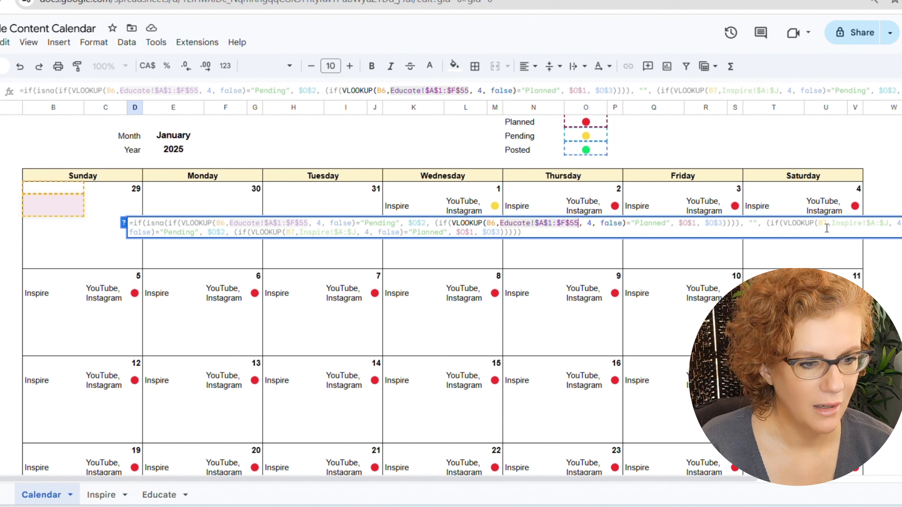
{"action": "left_click_drag", "start_coordinate": [821, 223], "coordinate": [891, 223]}
{"action": "key", "text": "ctrl+v"}
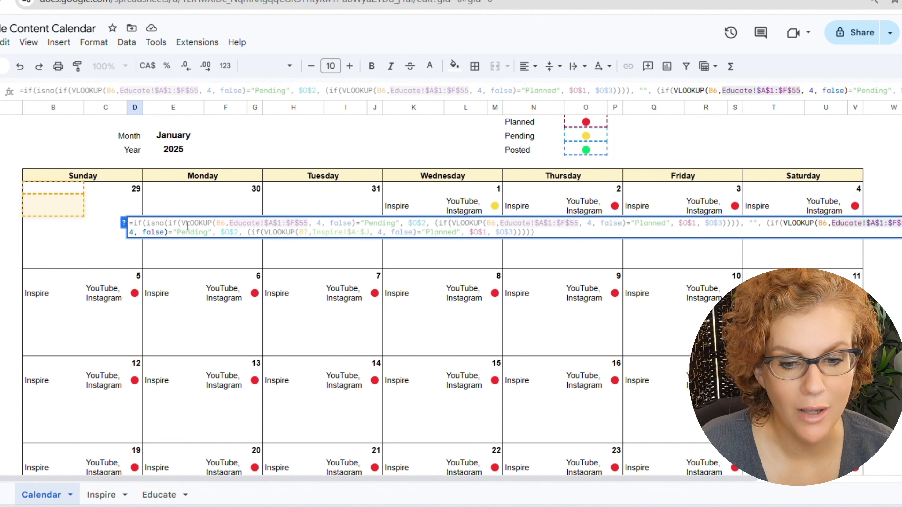
{"action": "left_click_drag", "start_coordinate": [299, 232], "coordinate": [375, 234]}
{"action": "type", "text": "B6,Educate!$A$1:$F$55,"}
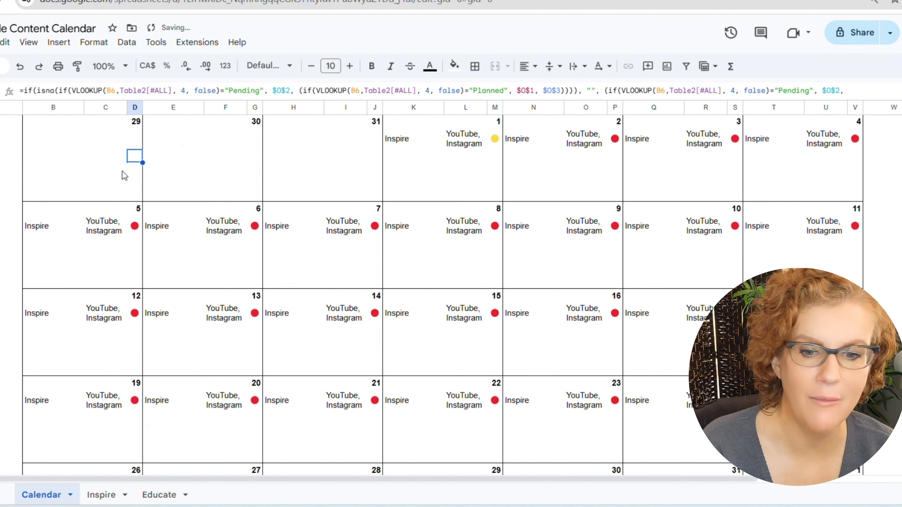
Copy the Educate lookup formulas in B8:D8 into the same row for Monday and Tuesday of the first week
{"action": "left_click_drag", "start_coordinate": [76, 158], "coordinate": [137, 158]}
{"action": "key", "text": "ctrl+c"}
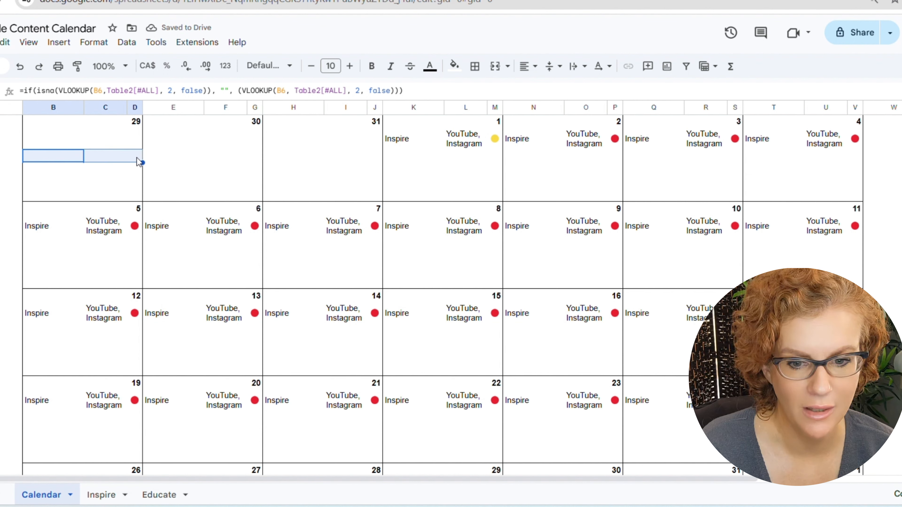
{"action": "left_click", "coordinate": [169, 158]}
{"action": "key", "text": "ctrl+v"}
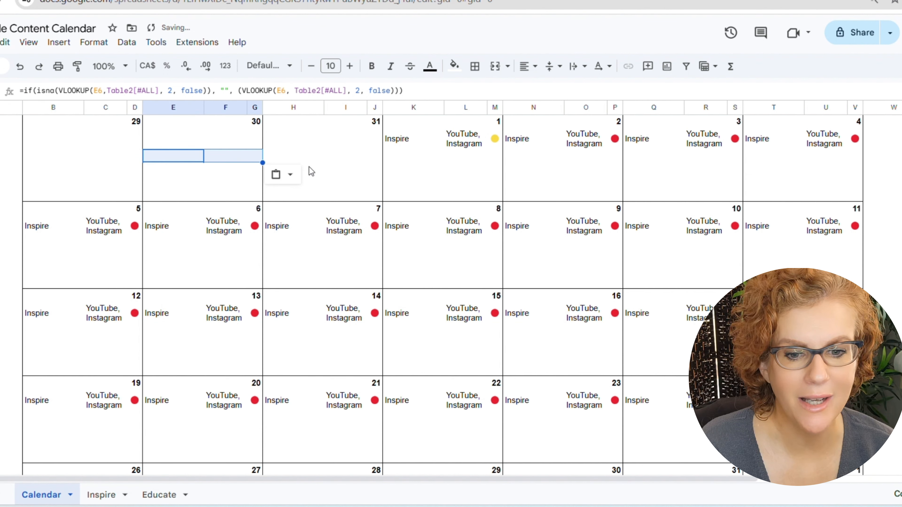
{"action": "left_click", "coordinate": [284, 160]}
{"action": "key", "text": "ctrl+v"}
Paste the copied lookup formulas into row 8 for Wednesday through Saturday of the first week, starting at K8, N8, Q8 and T8
{"action": "scroll", "coordinate": [316, 164], "scroll_direction": "up", "scroll_amount": 2}
{"action": "left_click", "coordinate": [396, 223]}
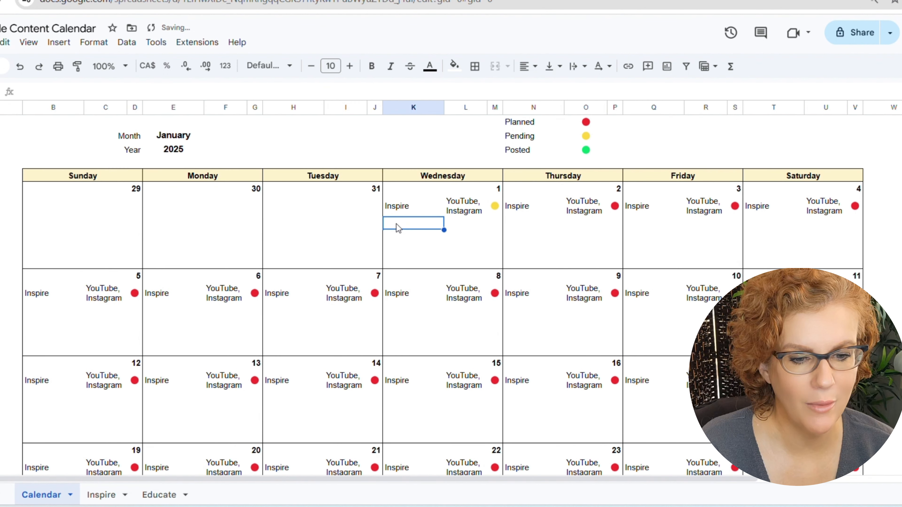
{"action": "key", "text": "ctrl+v"}
{"action": "left_click", "coordinate": [523, 224]}
{"action": "key", "text": "ctrl+v"}
{"action": "left_click", "coordinate": [638, 225]}
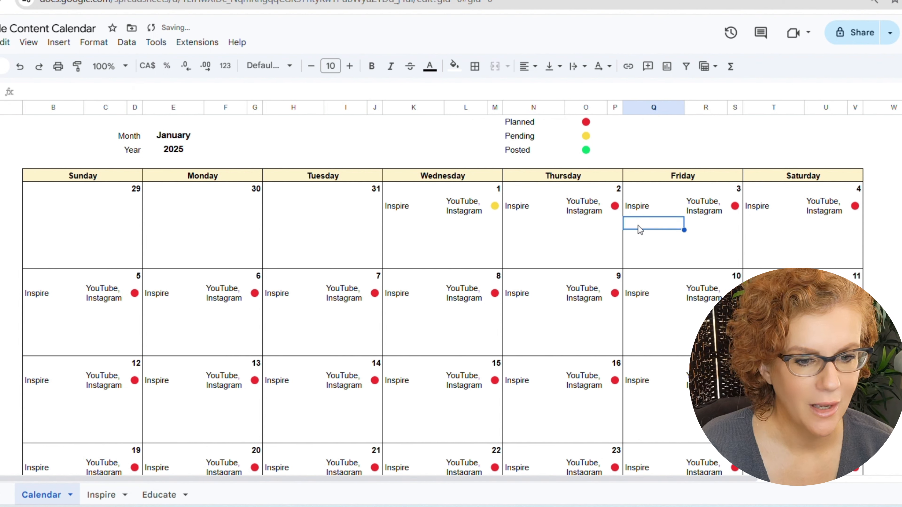
{"action": "key", "text": "ctrl+v"}
{"action": "left_click", "coordinate": [753, 225]}
{"action": "key", "text": "ctrl+v"}
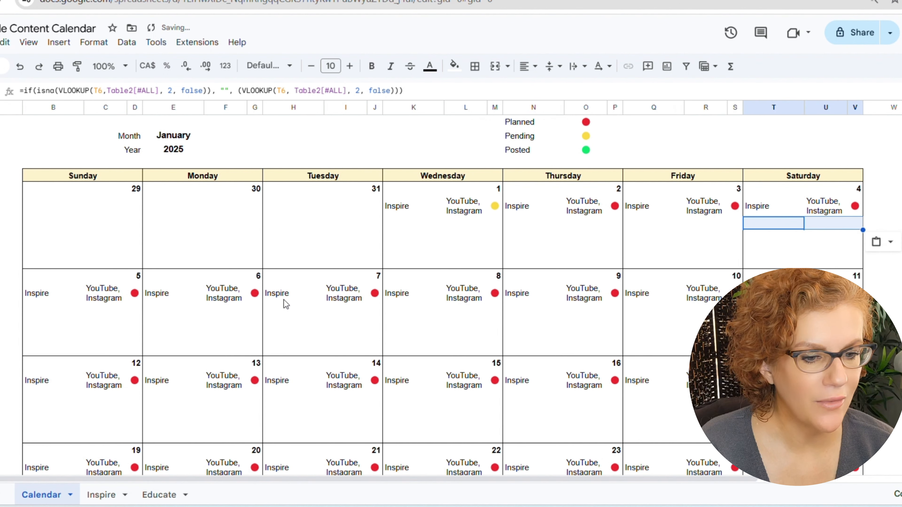
Copy the whole first-week Educate row B8:V8 into the second entry row of the weeks starting on the 5th and 12th
{"action": "left_click_drag", "start_coordinate": [31, 227], "coordinate": [841, 230]}
{"action": "key", "text": "ctrl+c"}
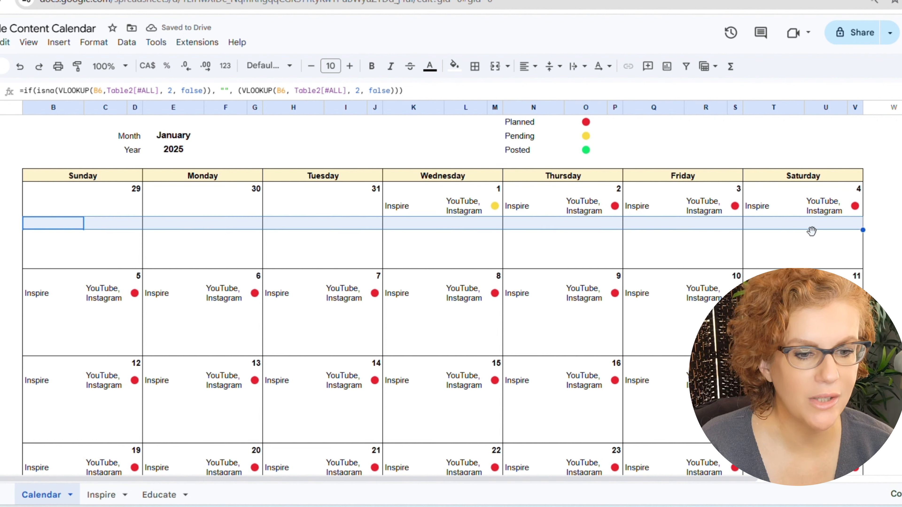
{"action": "left_click", "coordinate": [34, 315]}
{"action": "key", "text": "ctrl+v"}
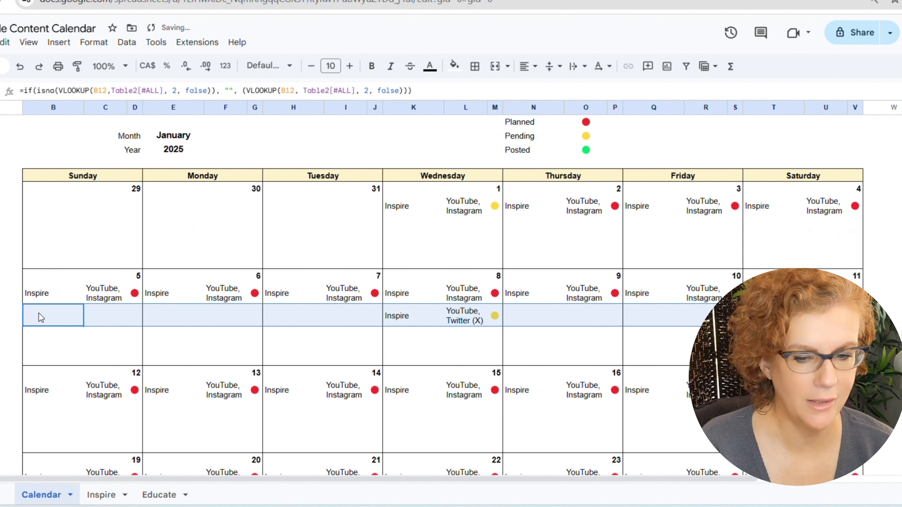
{"action": "scroll", "coordinate": [139, 347], "scroll_direction": "down", "scroll_amount": 2}
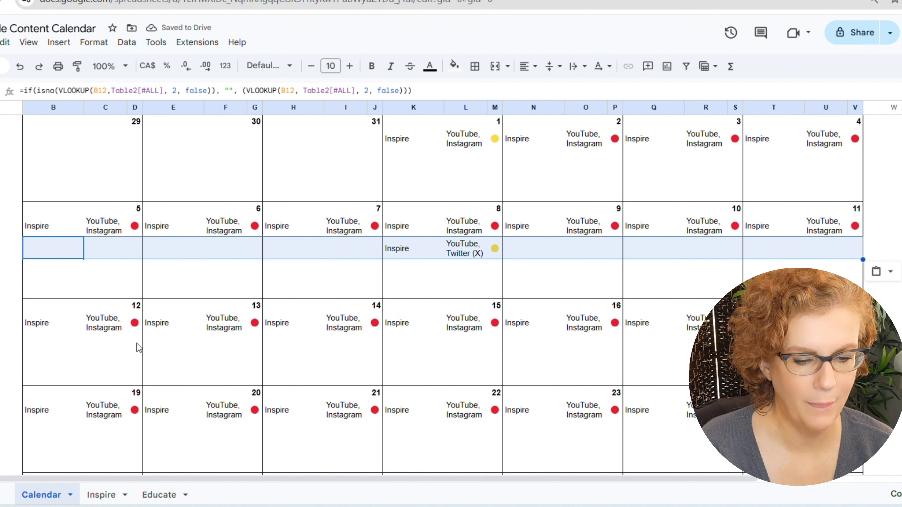
{"action": "left_click", "coordinate": [39, 345]}
{"action": "key", "text": "ctrl+v"}
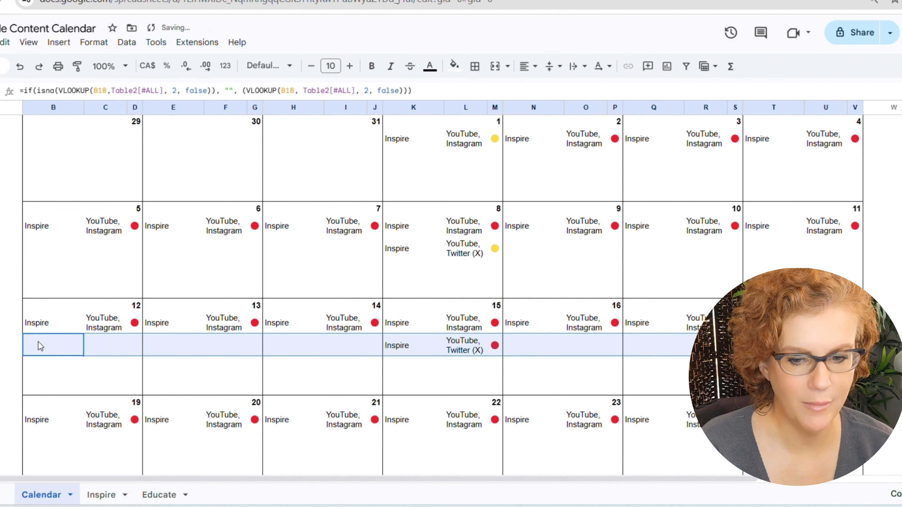
Paste the same row of formulas into the weeks starting on the 19th and 26th and check the formulas in the last one
{"action": "scroll", "coordinate": [36, 356], "scroll_direction": "down", "scroll_amount": 2}
{"action": "left_click", "coordinate": [30, 372]}
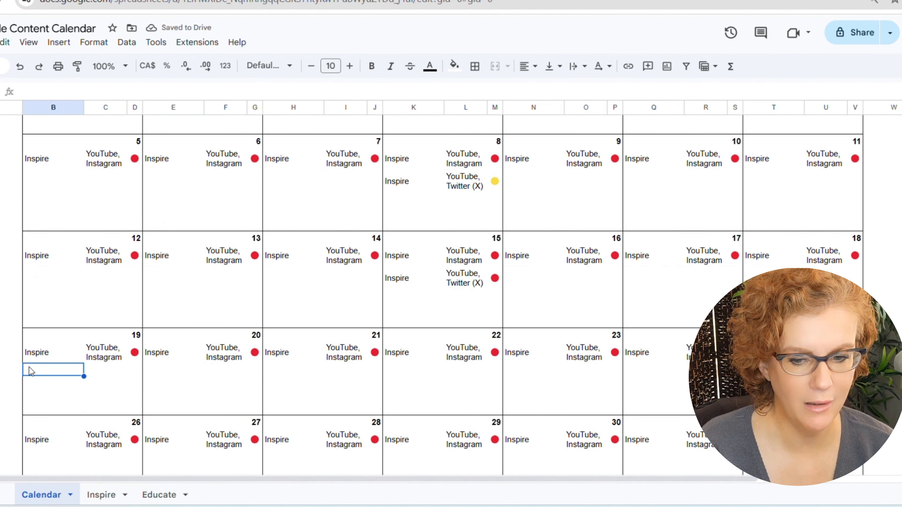
{"action": "key", "text": "ctrl+v"}
{"action": "scroll", "coordinate": [29, 368], "scroll_direction": "down", "scroll_amount": 4}
{"action": "left_click", "coordinate": [36, 332]}
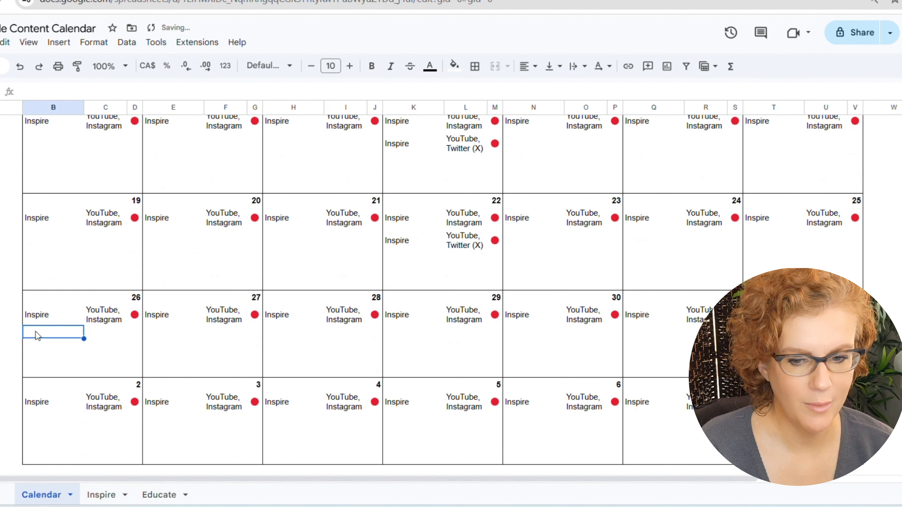
{"action": "key", "text": "ctrl+v"}
{"action": "left_click", "coordinate": [36, 332]}
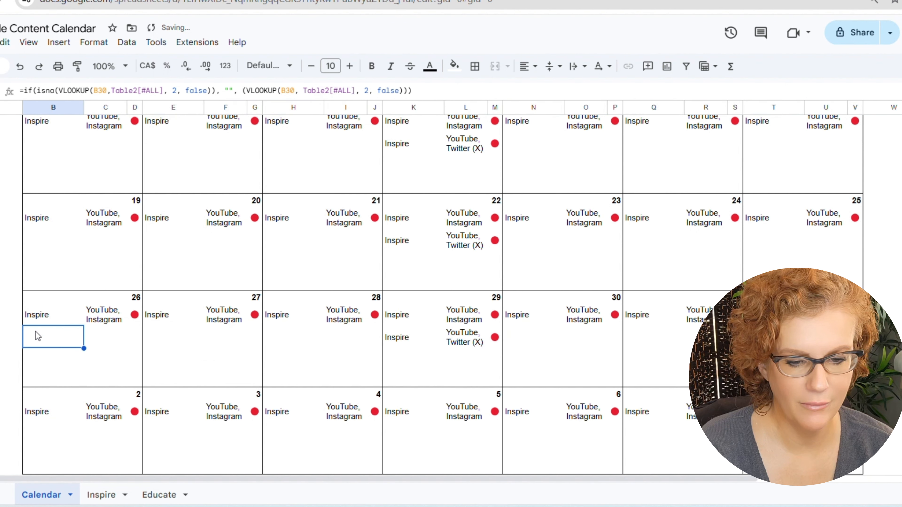
{"action": "left_click", "coordinate": [107, 338]}
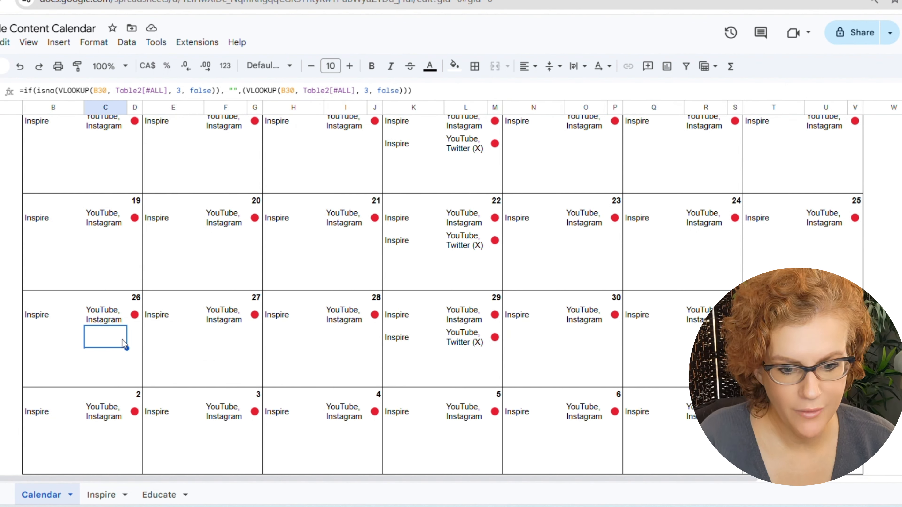
{"action": "left_click", "coordinate": [133, 341]}
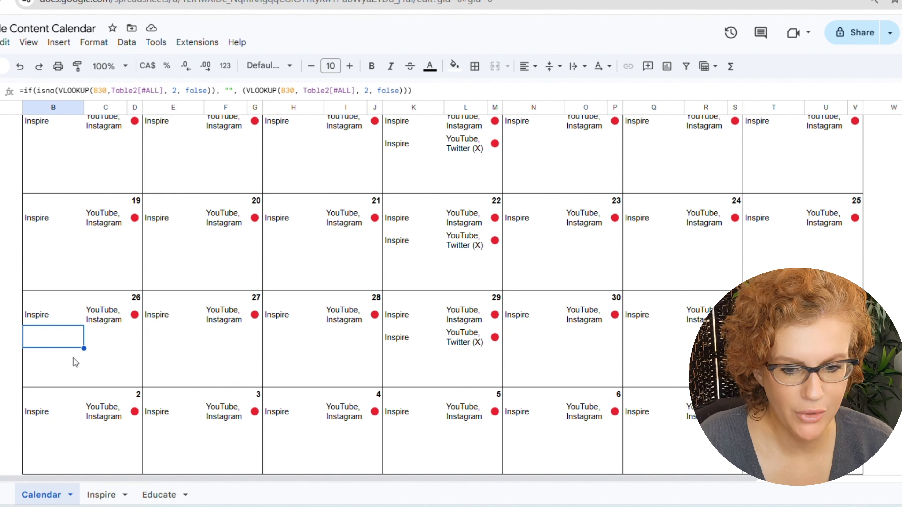
On the Educate sheet, change the first row's pillar to Educate and fill it down the Pillar column
{"action": "left_click", "coordinate": [170, 496]}
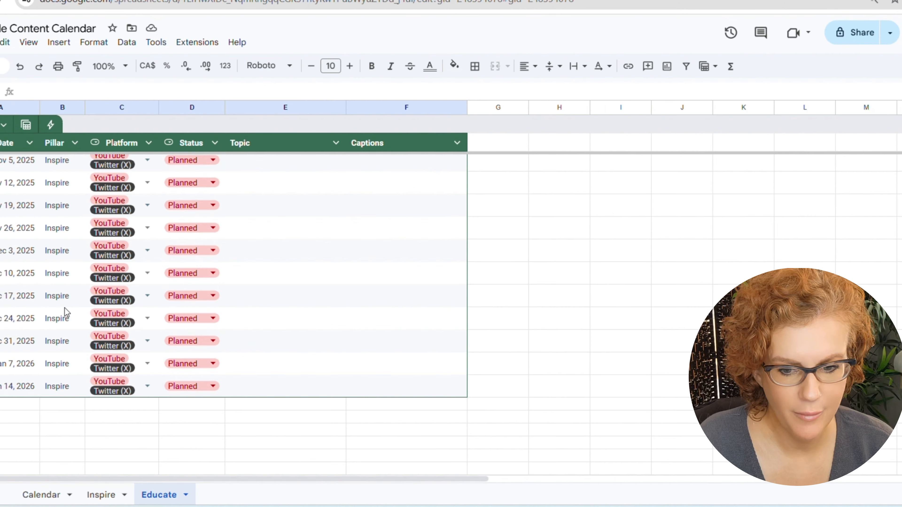
{"action": "scroll", "coordinate": [67, 309], "scroll_direction": "up", "scroll_amount": 10}
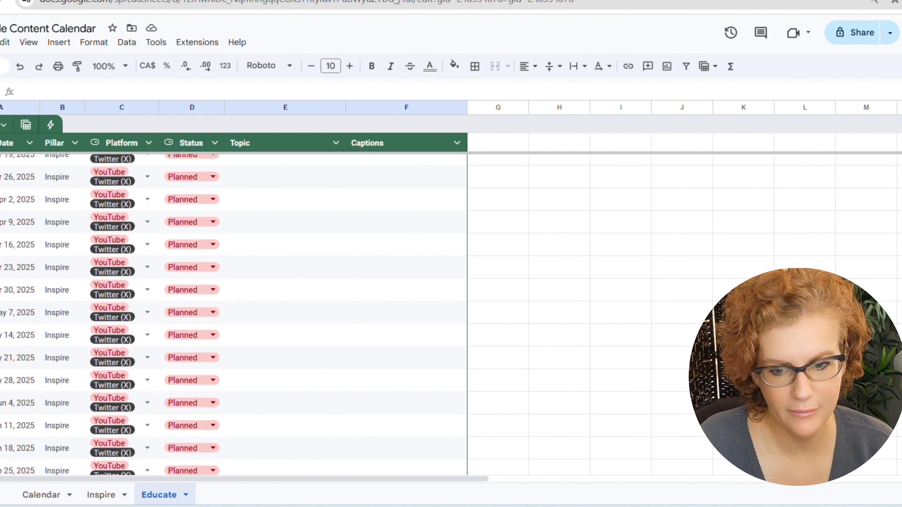
{"action": "scroll", "coordinate": [587, 174], "scroll_direction": "up", "scroll_amount": 5}
{"action": "left_click", "coordinate": [63, 171]}
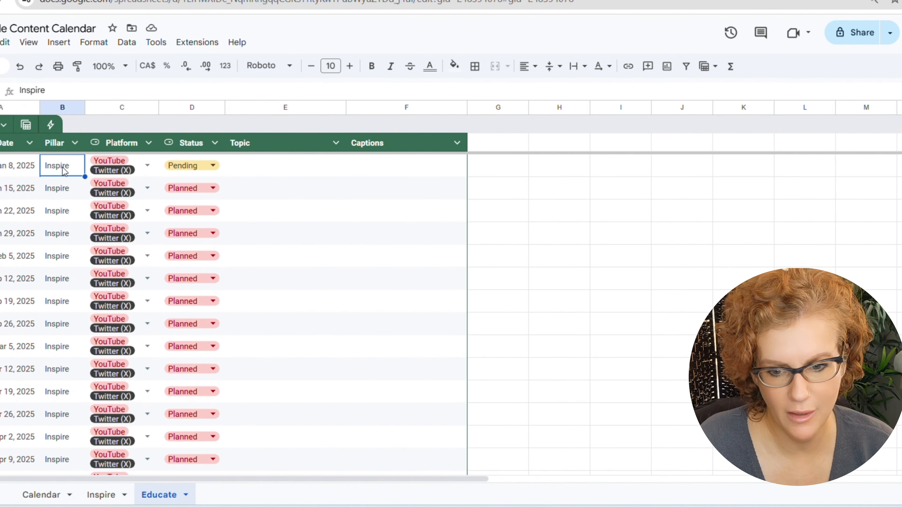
{"action": "type", "text": "Edu"}
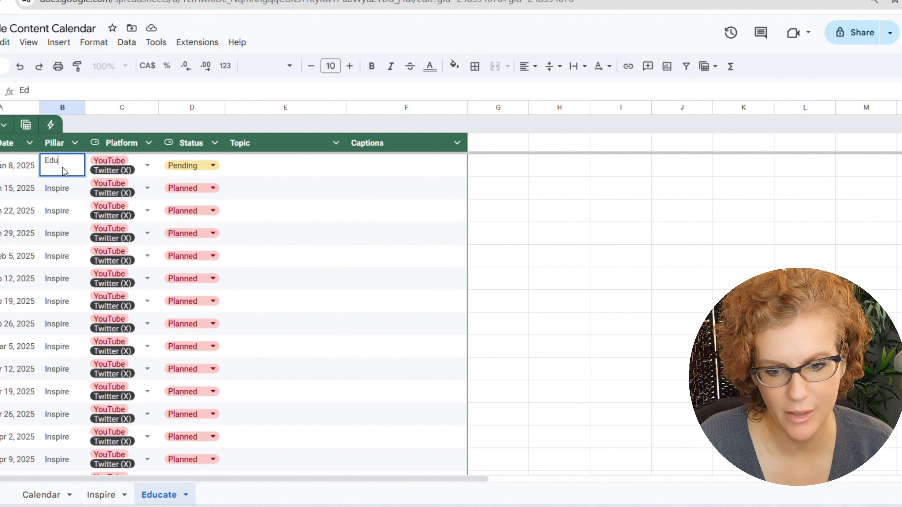
{"action": "type", "text": "cate"}
{"action": "key", "text": "Return"}
{"action": "left_click", "coordinate": [64, 171]}
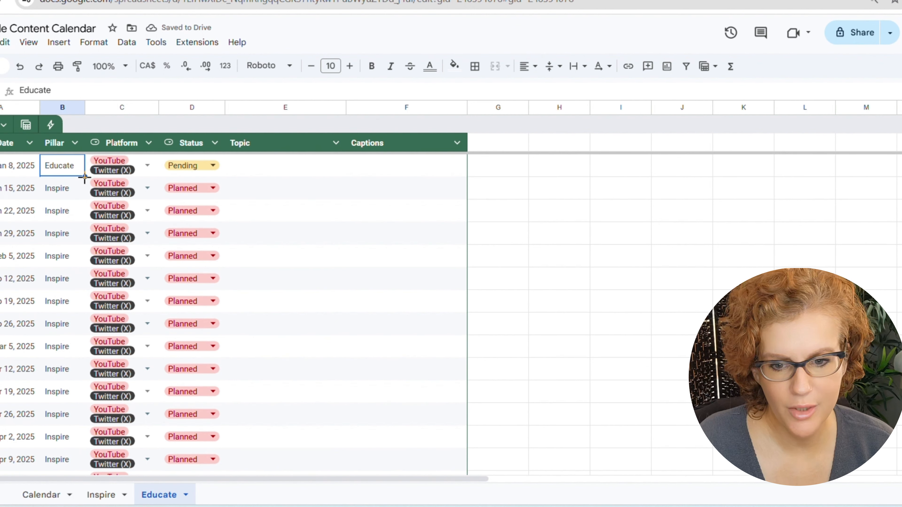
{"action": "left_click_drag", "start_coordinate": [85, 177], "coordinate": [72, 416]}
{"action": "left_click", "coordinate": [72, 416]}
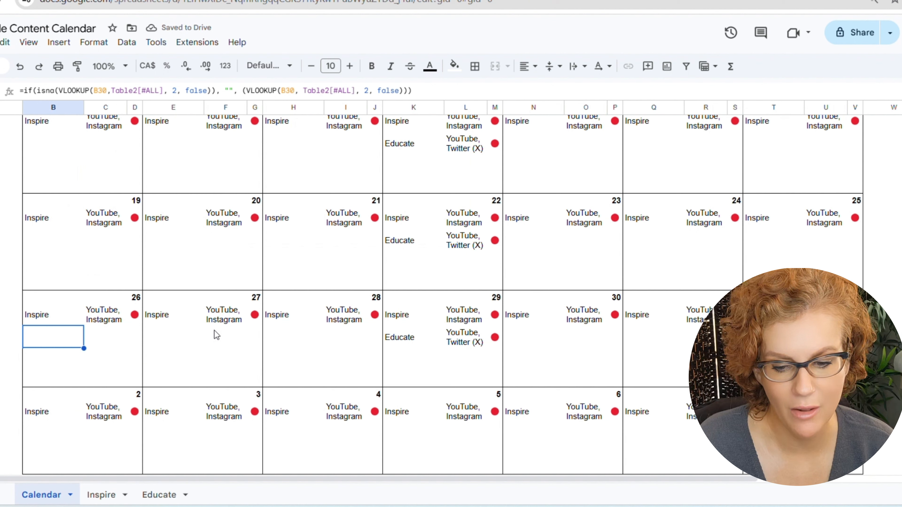
Copy the Educate row of the week starting on the 26th into the calendar's last week and look over the finished month
{"action": "left_click", "coordinate": [467, 344]}
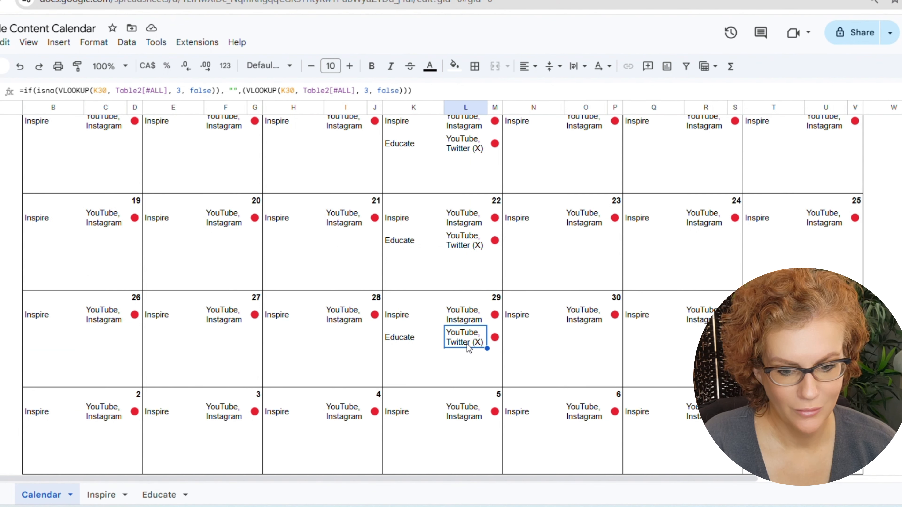
{"action": "left_click_drag", "start_coordinate": [61, 350], "coordinate": [854, 339]}
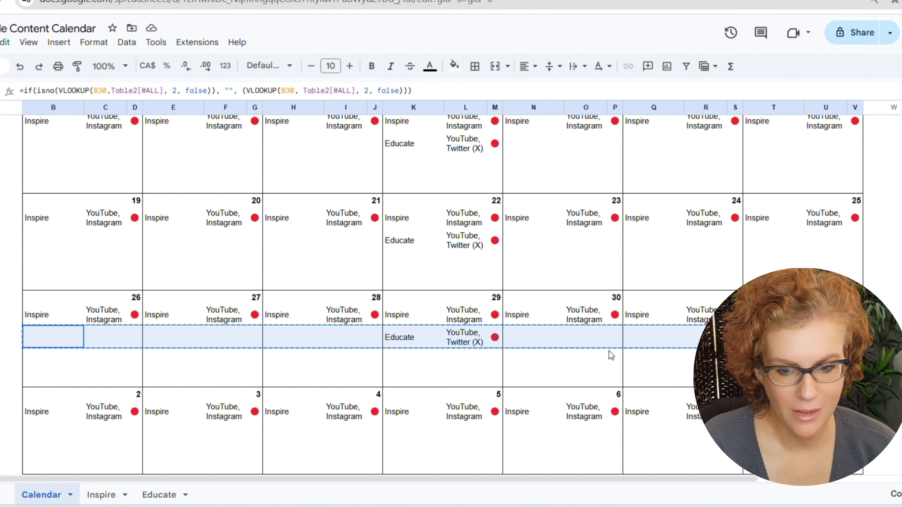
{"action": "scroll", "coordinate": [403, 368], "scroll_direction": "down", "scroll_amount": 3}
{"action": "left_click", "coordinate": [31, 359]}
{"action": "key", "text": "ctrl+v"}
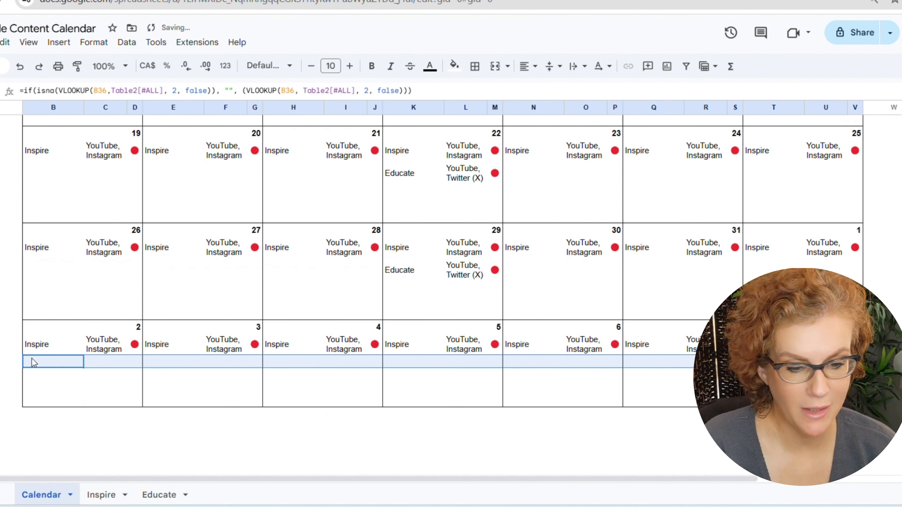
{"action": "left_click", "coordinate": [134, 367]}
{"action": "scroll", "coordinate": [440, 400], "scroll_direction": "up", "scroll_amount": 15}
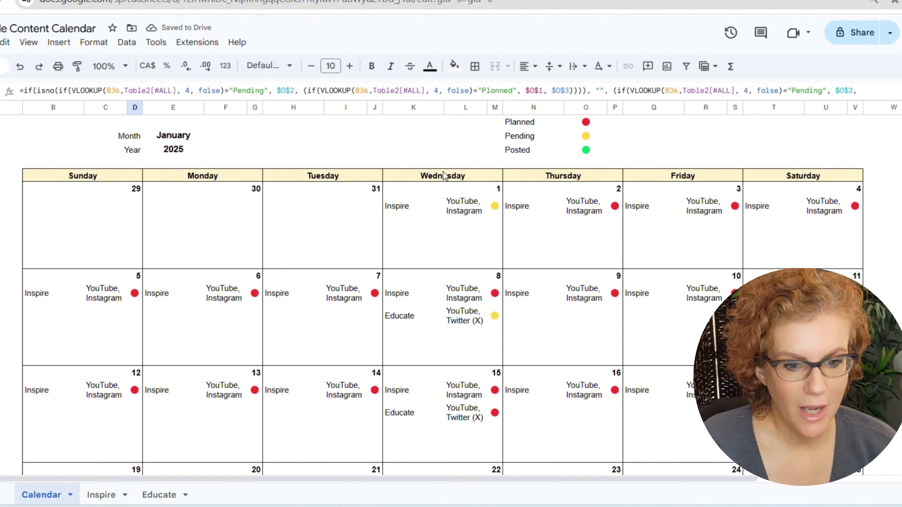
{"action": "scroll", "coordinate": [657, 338], "scroll_direction": "down", "scroll_amount": 10}
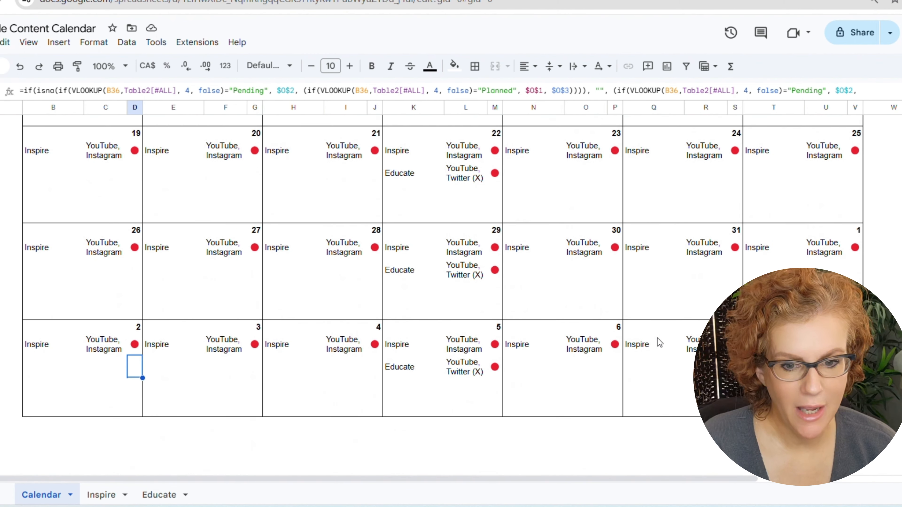
{"action": "scroll", "coordinate": [658, 339], "scroll_direction": "up", "scroll_amount": 2}
{"action": "scroll", "coordinate": [658, 338], "scroll_direction": "up", "scroll_amount": 8}
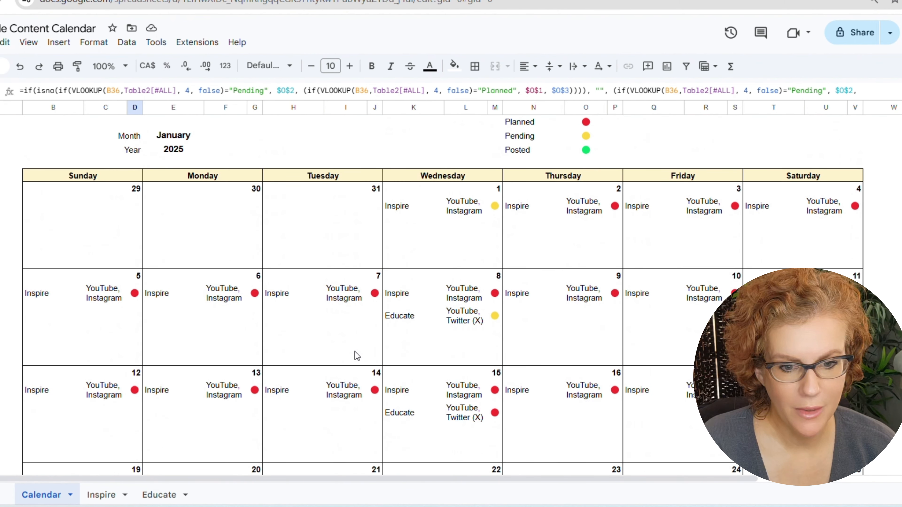
Start a conditional formatting rule for the first week's date cells D6, G6, J6, M6, P6 and S6
{"action": "left_click", "coordinate": [137, 188]}
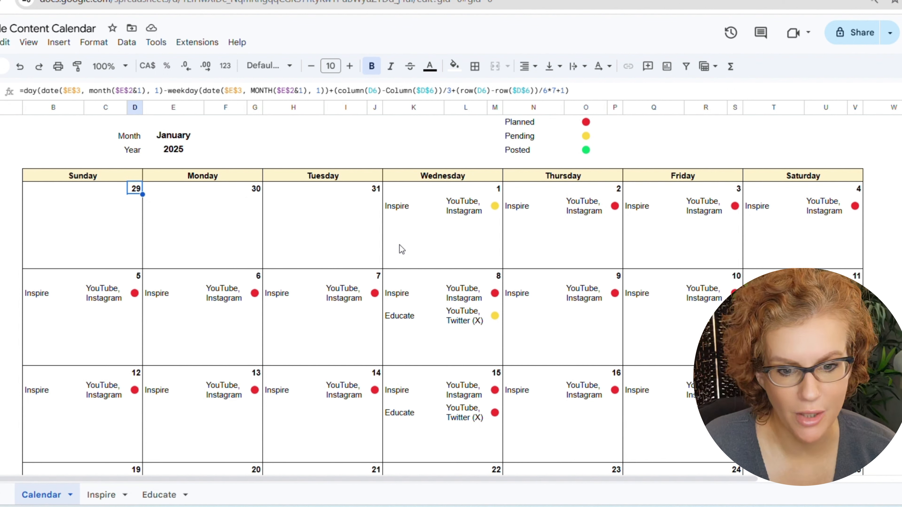
{"action": "left_click", "coordinate": [253, 191], "text": "ctrl"}
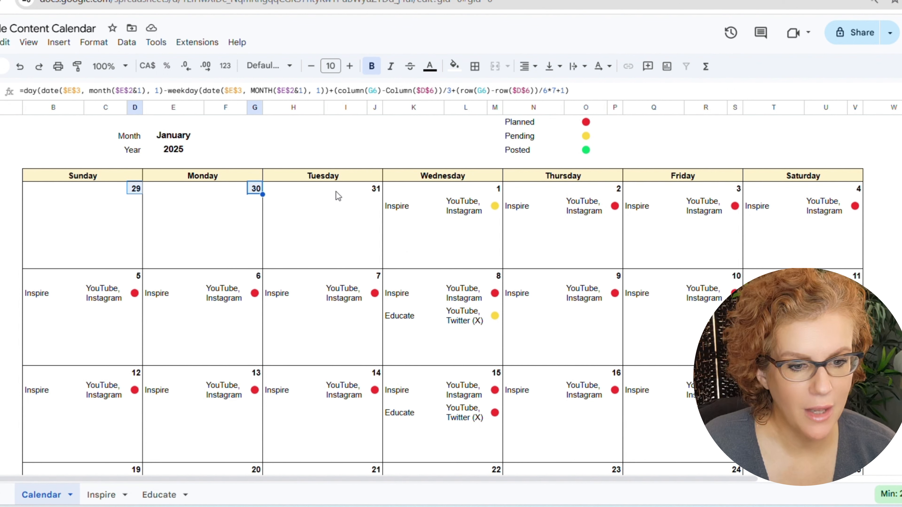
{"action": "left_click", "coordinate": [371, 191], "text": "ctrl"}
{"action": "left_click", "coordinate": [495, 192], "text": "ctrl"}
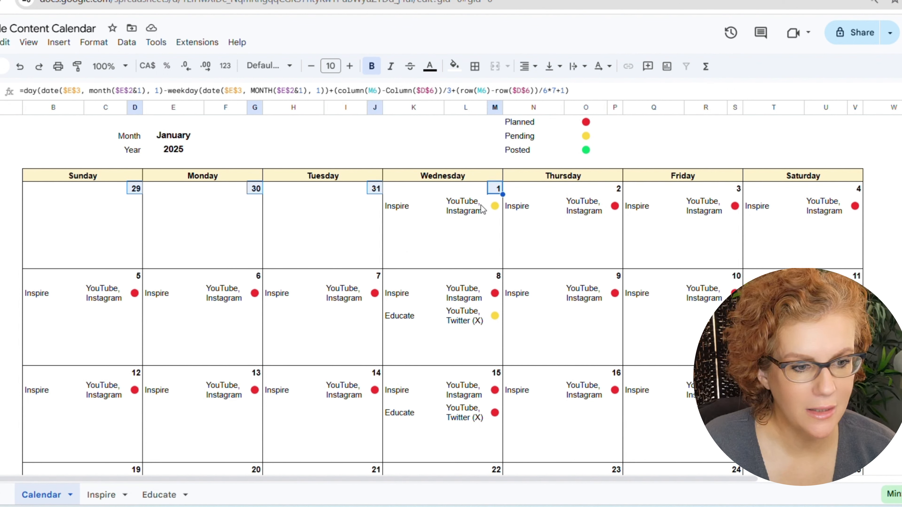
{"action": "left_click", "coordinate": [620, 191], "text": "ctrl"}
{"action": "left_click", "coordinate": [734, 187], "text": "ctrl"}
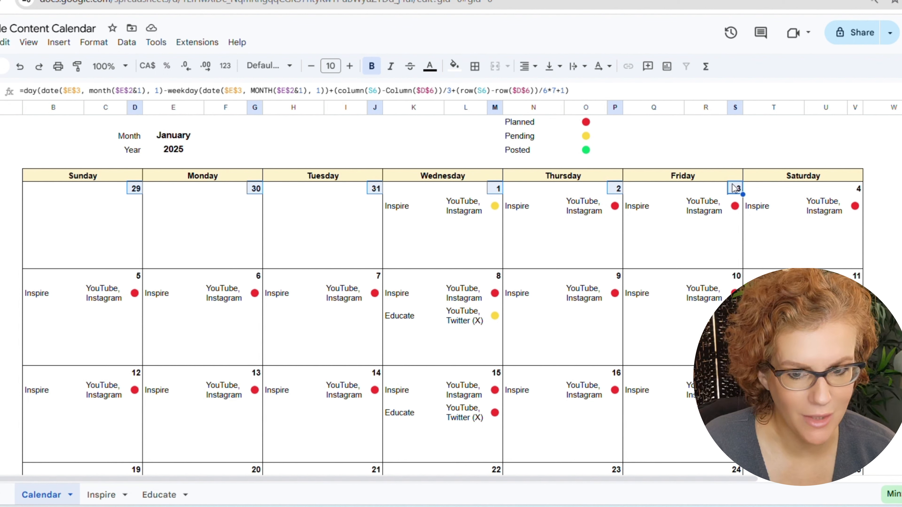
{"action": "left_click", "coordinate": [94, 41]}
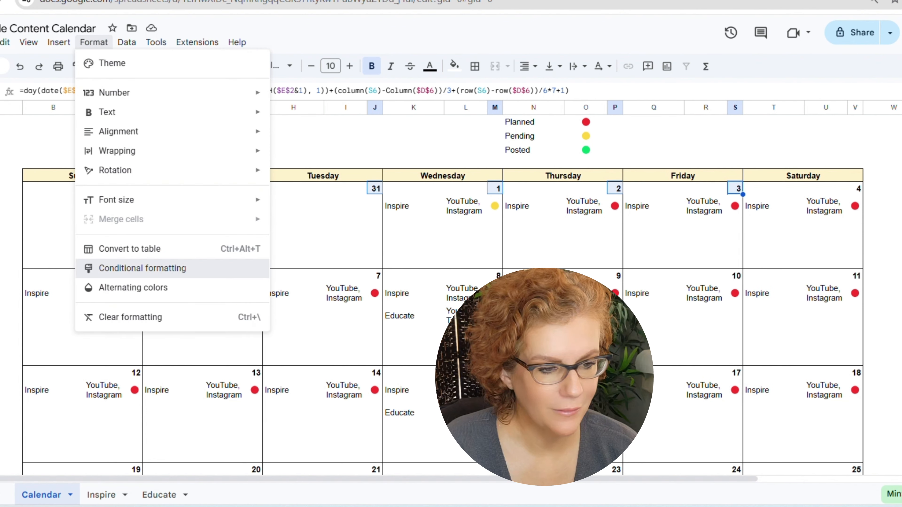
{"action": "left_click", "coordinate": [155, 268]}
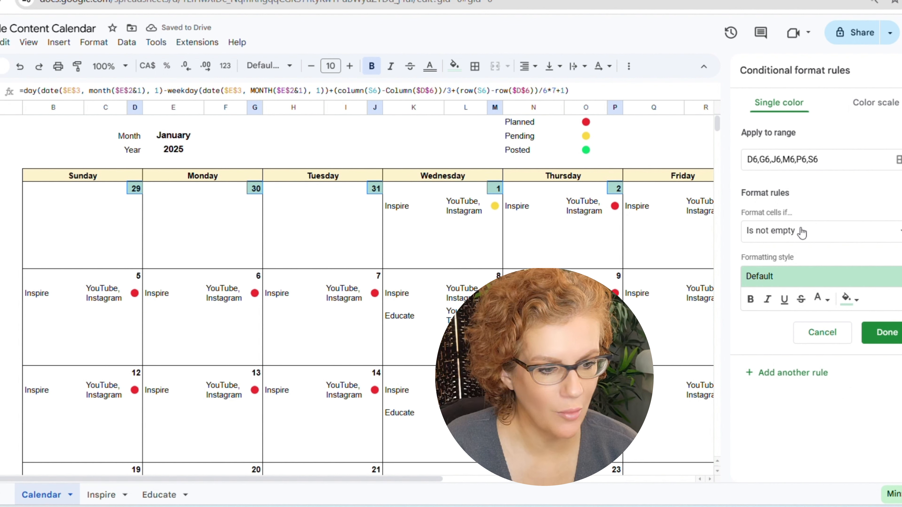
Add another rule for these date cells that shows values greater than 7 in light grey text without a fill
{"action": "left_click", "coordinate": [789, 373]}
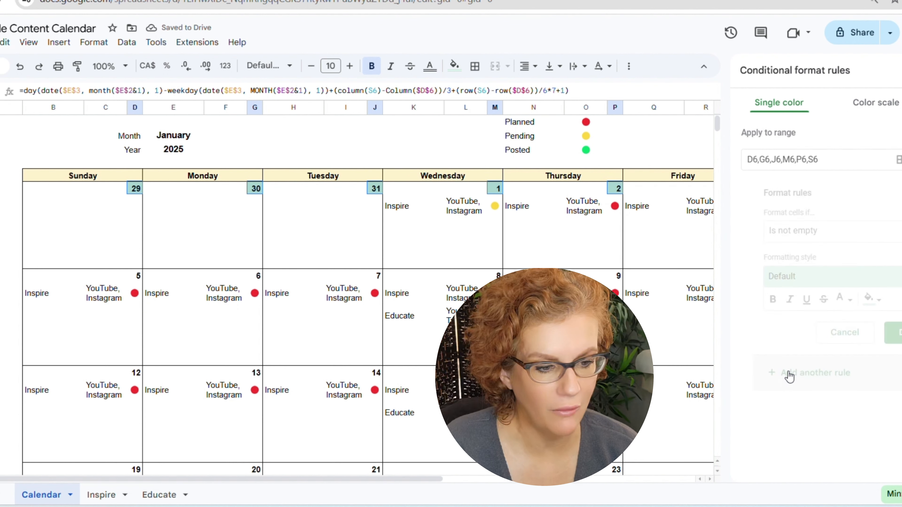
{"action": "left_click", "coordinate": [787, 234]}
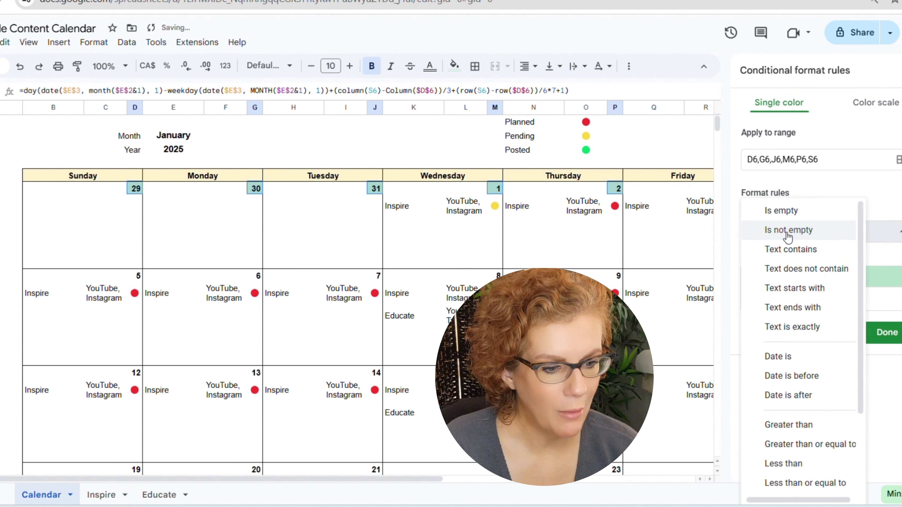
{"action": "left_click", "coordinate": [800, 426]}
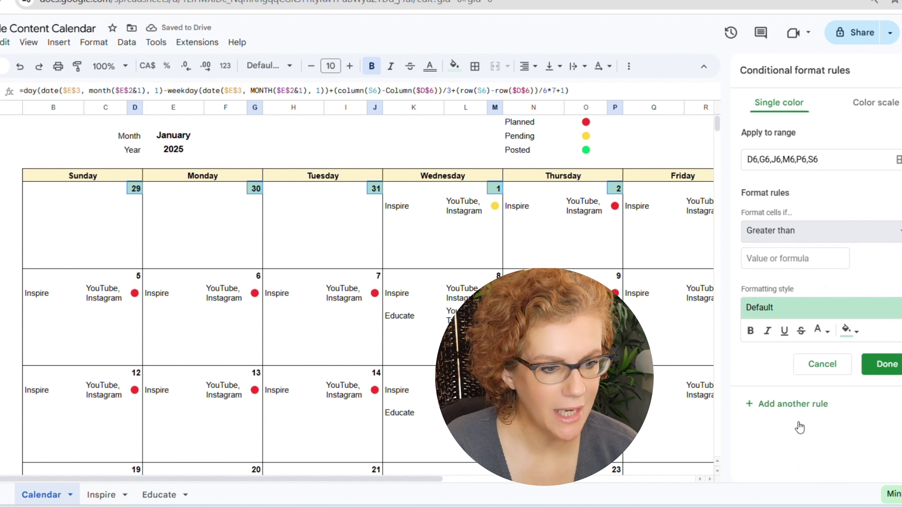
{"action": "left_click", "coordinate": [794, 257]}
{"action": "type", "text": "7"}
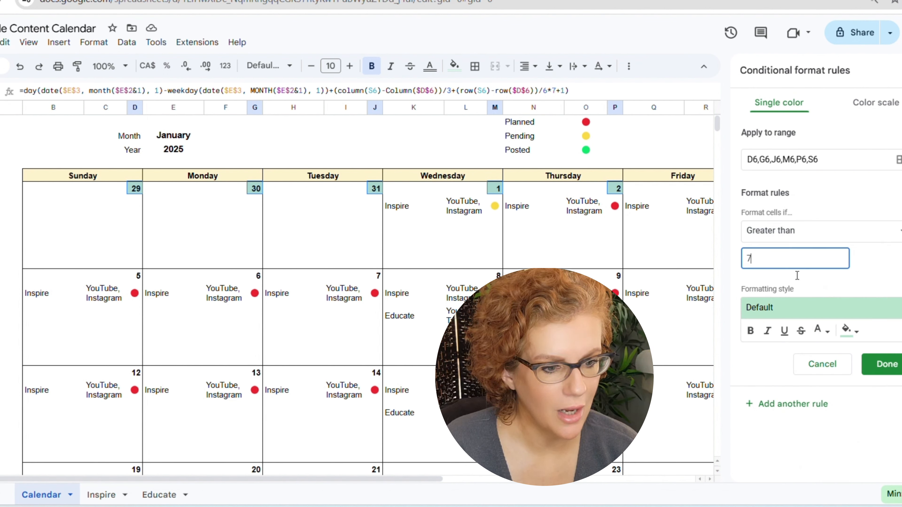
{"action": "left_click", "coordinate": [796, 307]}
{"action": "left_click", "coordinate": [772, 371]}
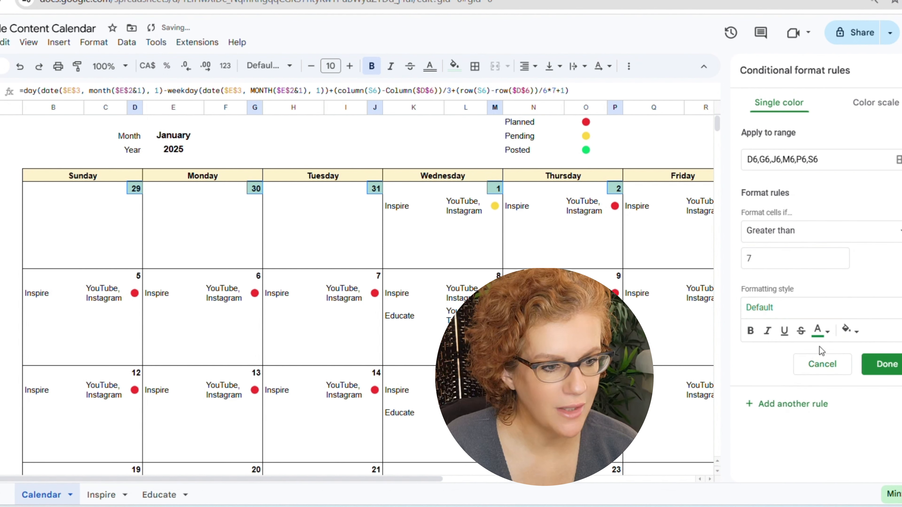
{"action": "left_click", "coordinate": [818, 331]}
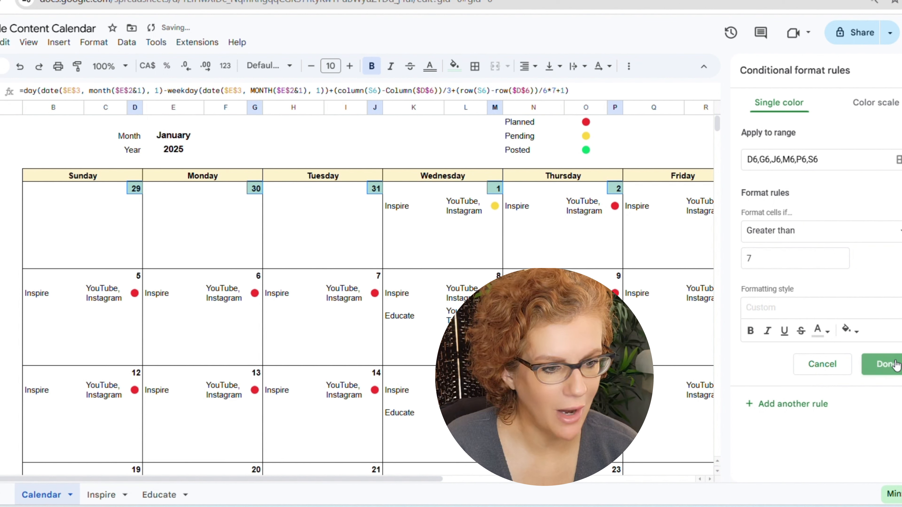
{"action": "left_click", "coordinate": [887, 364]}
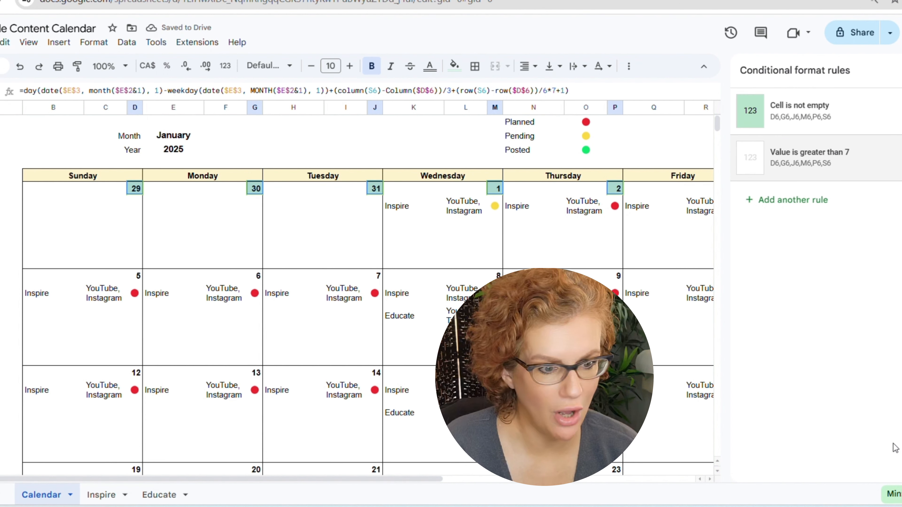
Delete the "Cell is not empty" rule from the first-week date cells and close the conditional formatting rules
{"action": "left_click", "coordinate": [813, 122]}
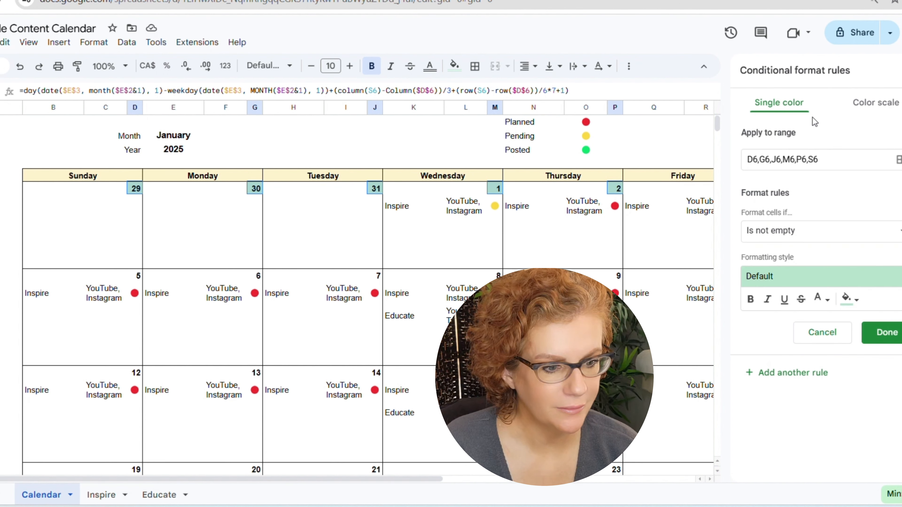
{"action": "left_click", "coordinate": [839, 343]}
{"action": "left_click", "coordinate": [890, 122]}
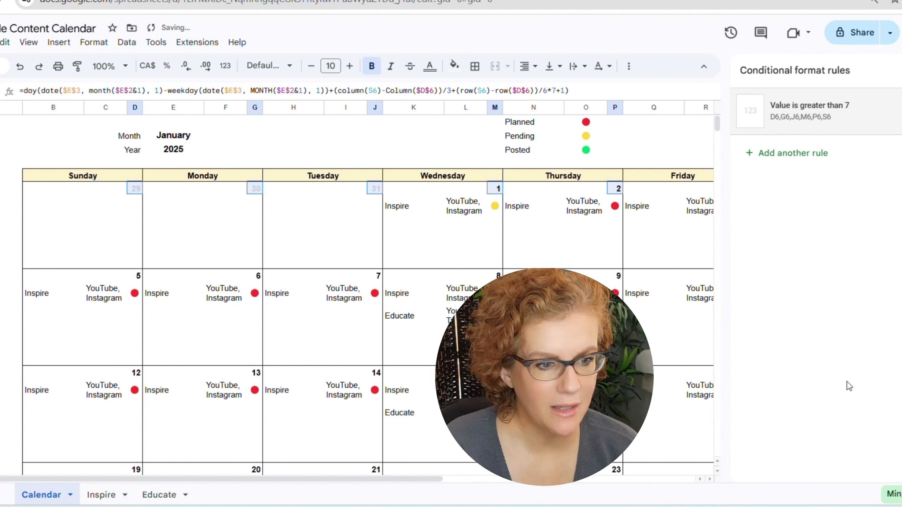
{"action": "left_click", "coordinate": [900, 71]}
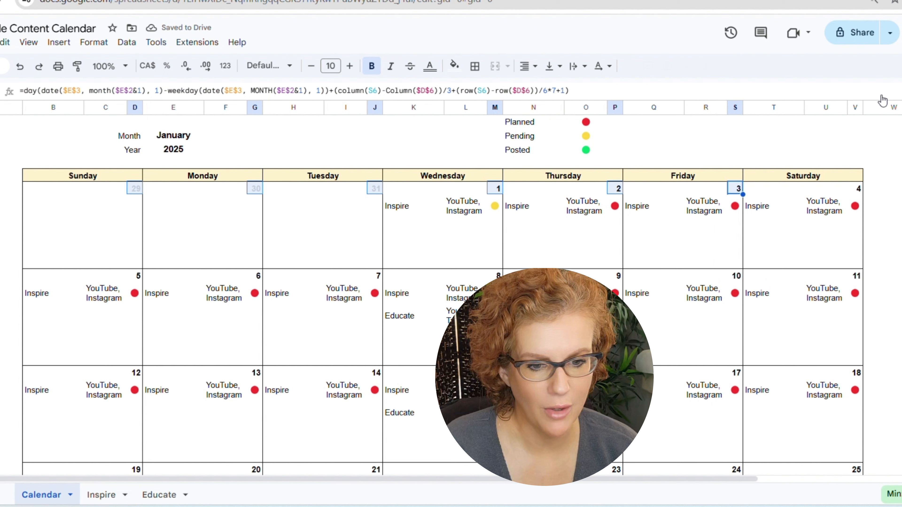
{"action": "left_click", "coordinate": [718, 225]}
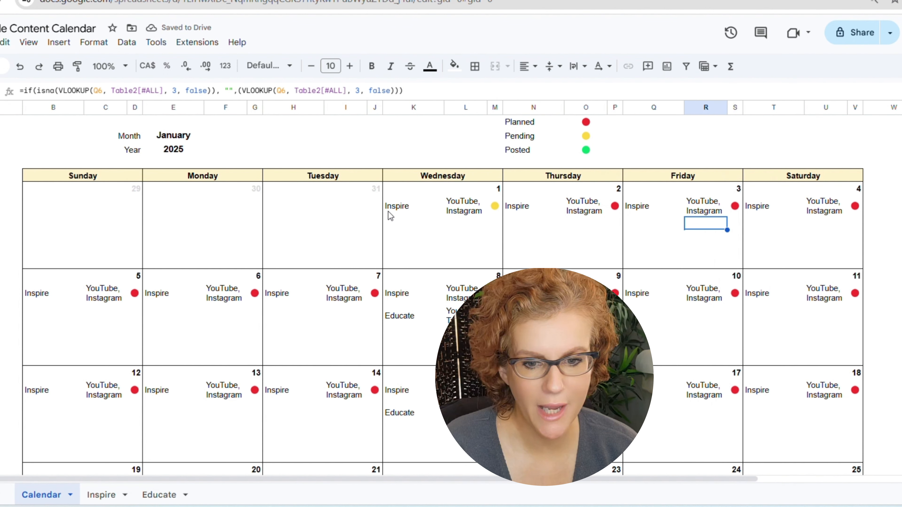
Change the calendar's month to August to test the formatting of the first week's dates
{"action": "left_click", "coordinate": [170, 139]}
{"action": "double_click", "coordinate": [169, 134]}
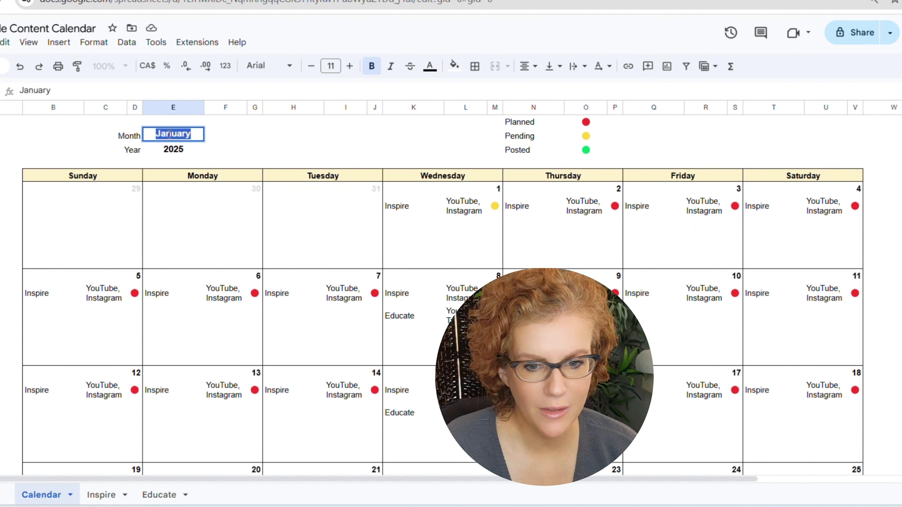
{"action": "type", "text": "M"}
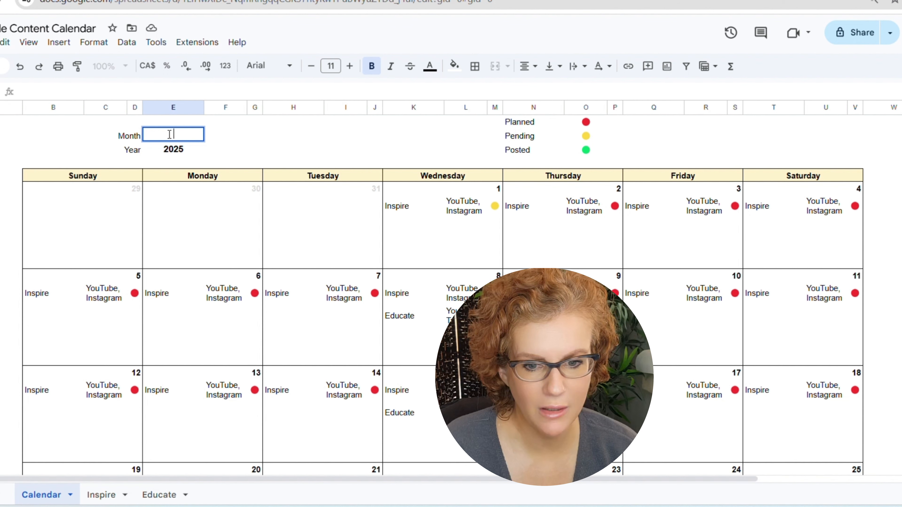
{"action": "type", "text": "ugust"}
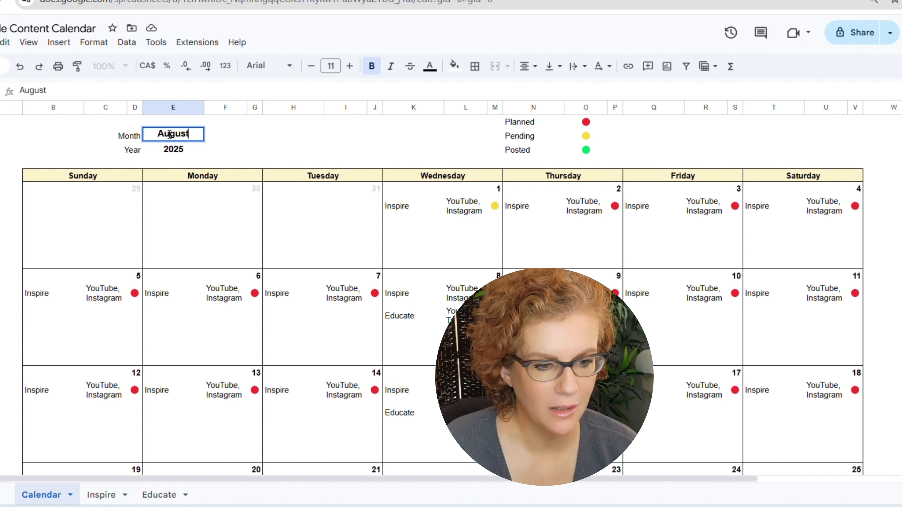
{"action": "key", "text": "Return"}
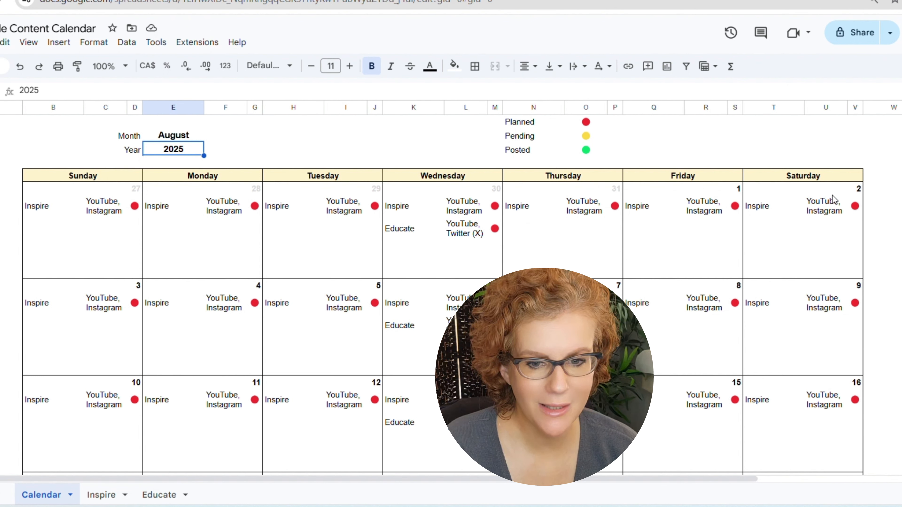
Set the calendar's month back to January
{"action": "left_click", "coordinate": [178, 136]}
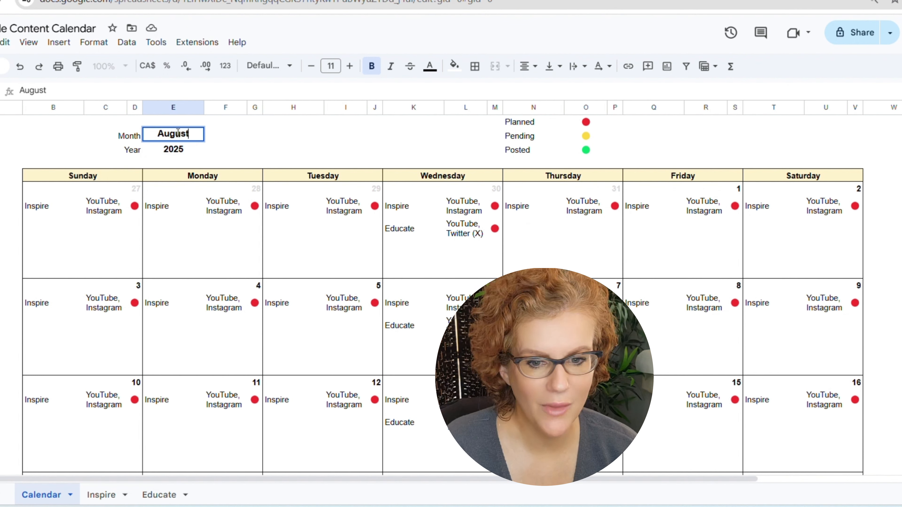
{"action": "double_click", "coordinate": [179, 134]}
{"action": "type", "text": "January"}
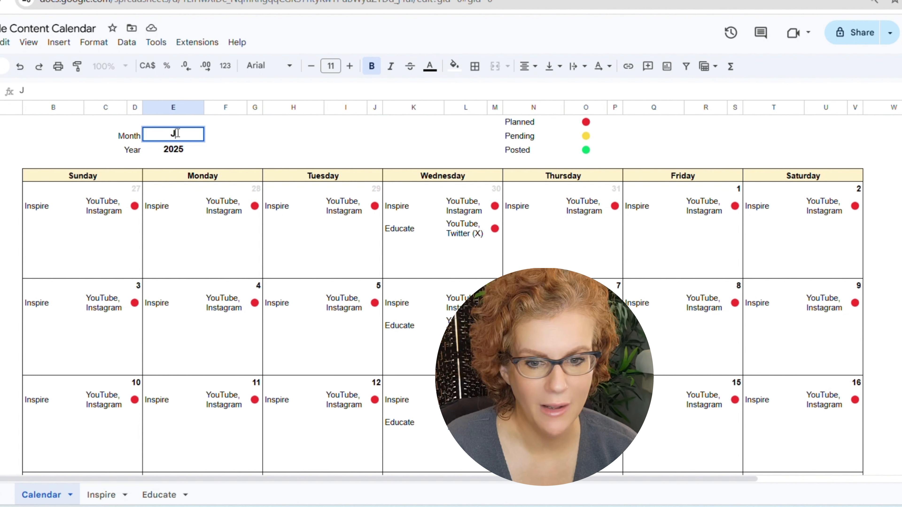
{"action": "key", "text": "Return"}
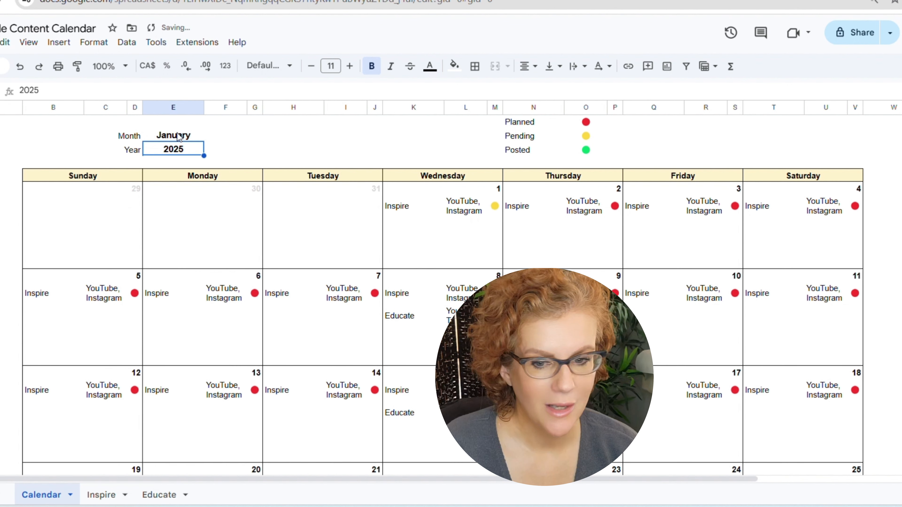
Examine the lookup formulas in the entry cells below the first week's Sunday to Wednesday dates
{"action": "left_click", "coordinate": [67, 196]}
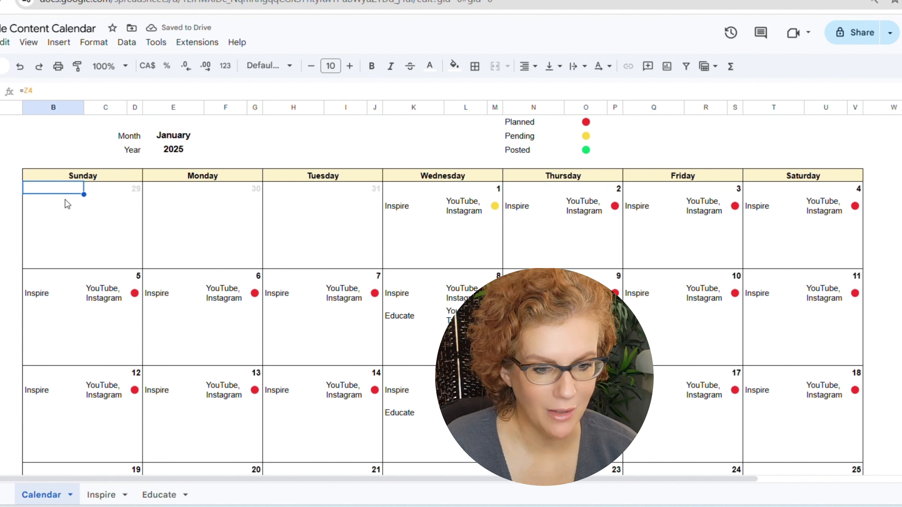
{"action": "left_click", "coordinate": [113, 205]}
{"action": "left_click", "coordinate": [136, 208]}
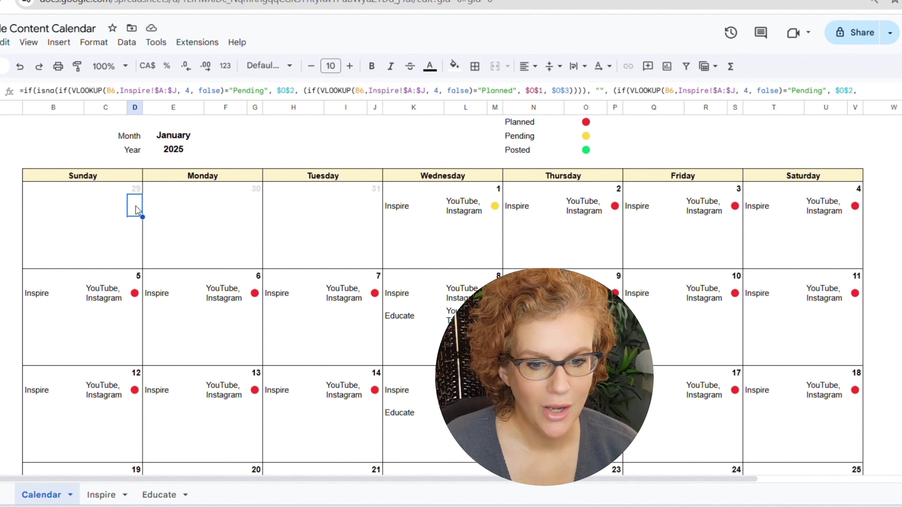
{"action": "left_click", "coordinate": [207, 206]}
{"action": "left_click", "coordinate": [172, 207]}
{"action": "left_click", "coordinate": [304, 210]}
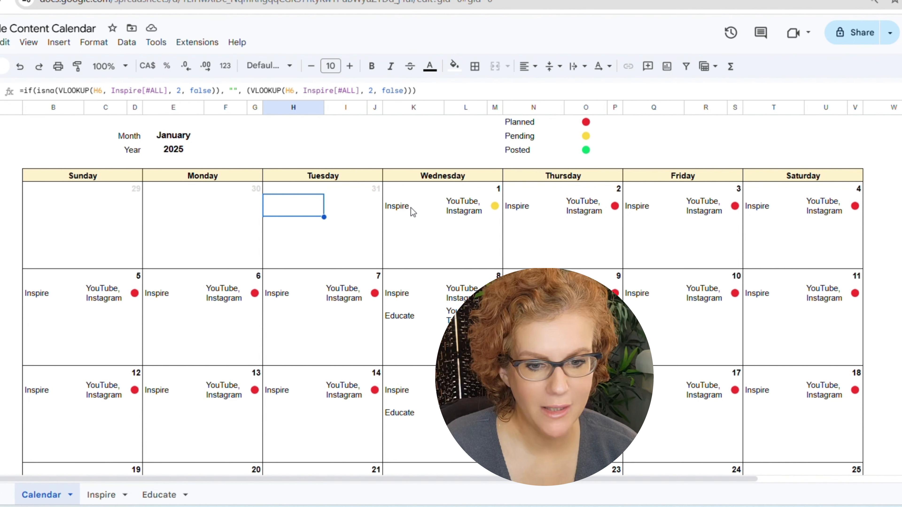
{"action": "left_click", "coordinate": [411, 207]}
{"action": "left_click", "coordinate": [327, 208]}
{"action": "left_click", "coordinate": [280, 211]}
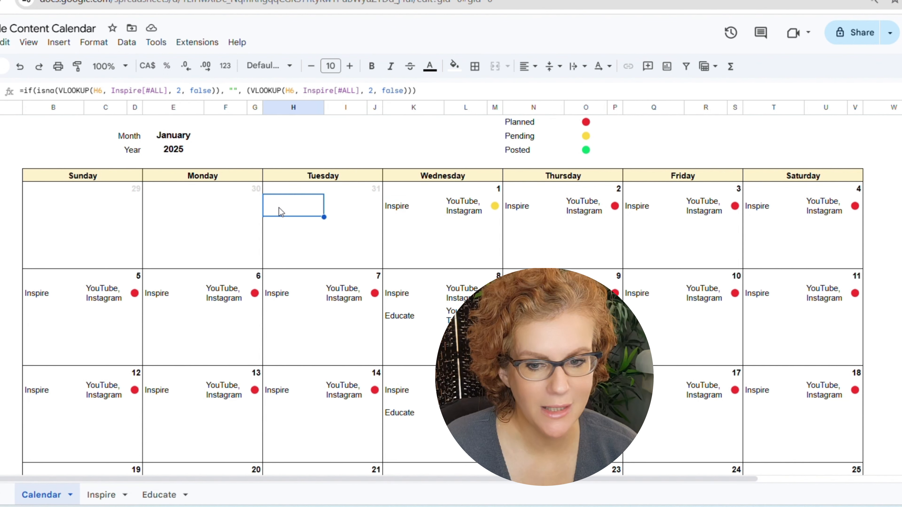
Create a conditional formatting rule on the first Sunday's entry cell B7 with the custom formula =d6>7
{"action": "left_click", "coordinate": [52, 213]}
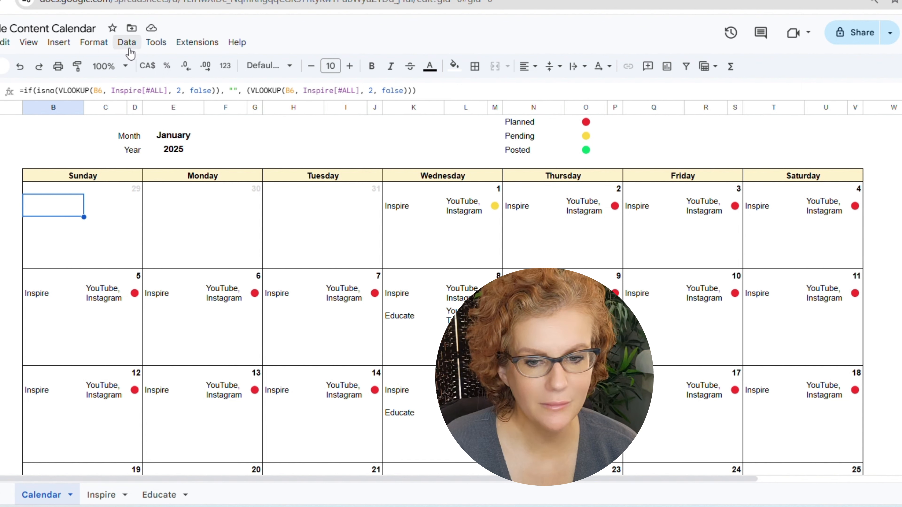
{"action": "left_click", "coordinate": [96, 49]}
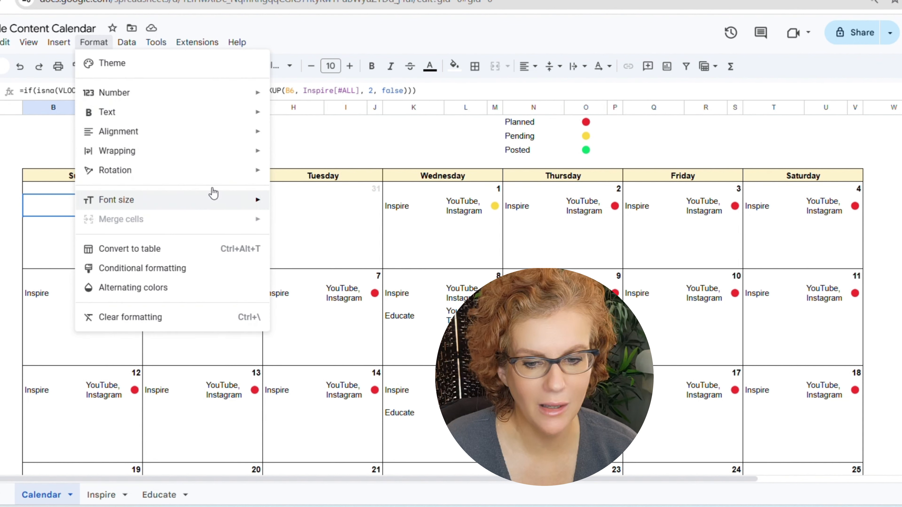
{"action": "left_click", "coordinate": [153, 268]}
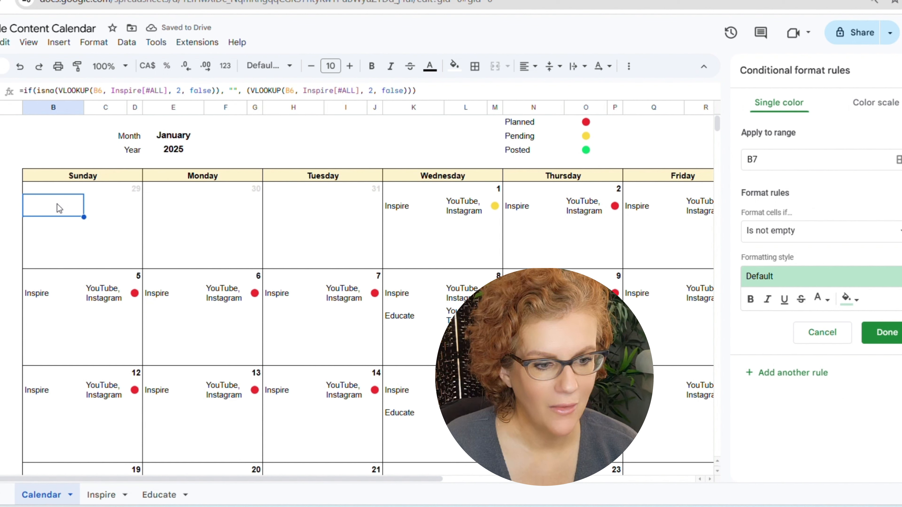
{"action": "left_click", "coordinate": [793, 233]}
{"action": "scroll", "coordinate": [801, 372], "scroll_direction": "down", "scroll_amount": 3}
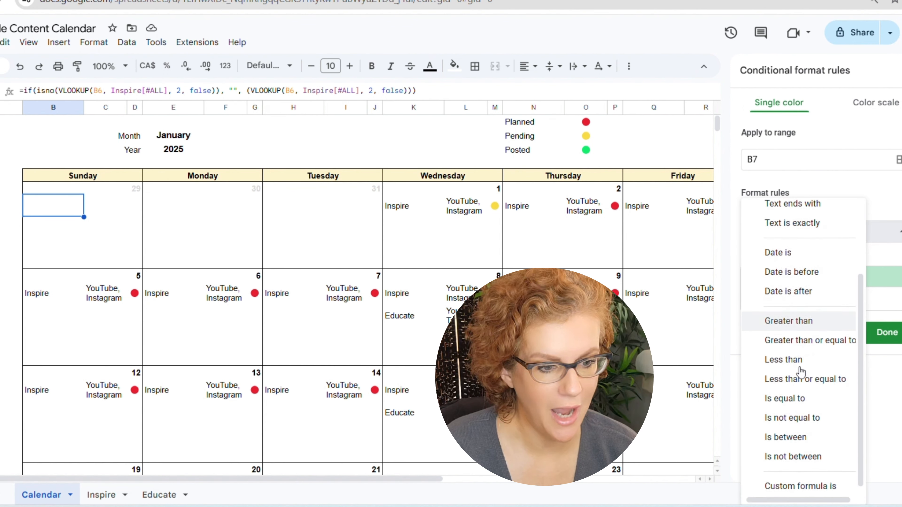
{"action": "left_click", "coordinate": [801, 485]}
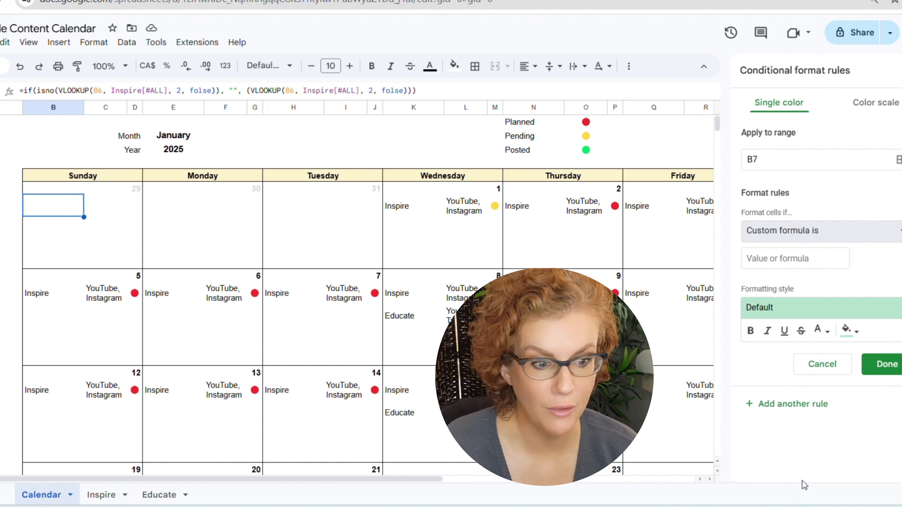
{"action": "left_click", "coordinate": [771, 262]}
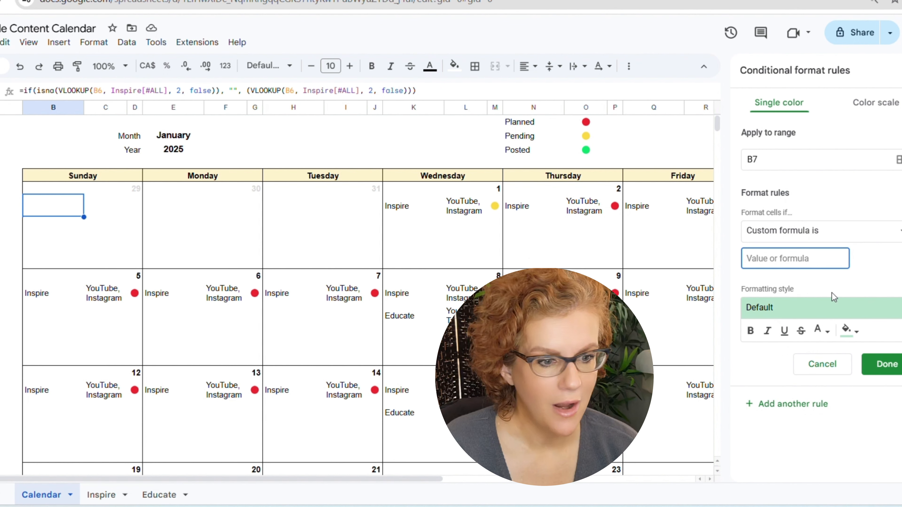
{"action": "type", "text": "D6"}
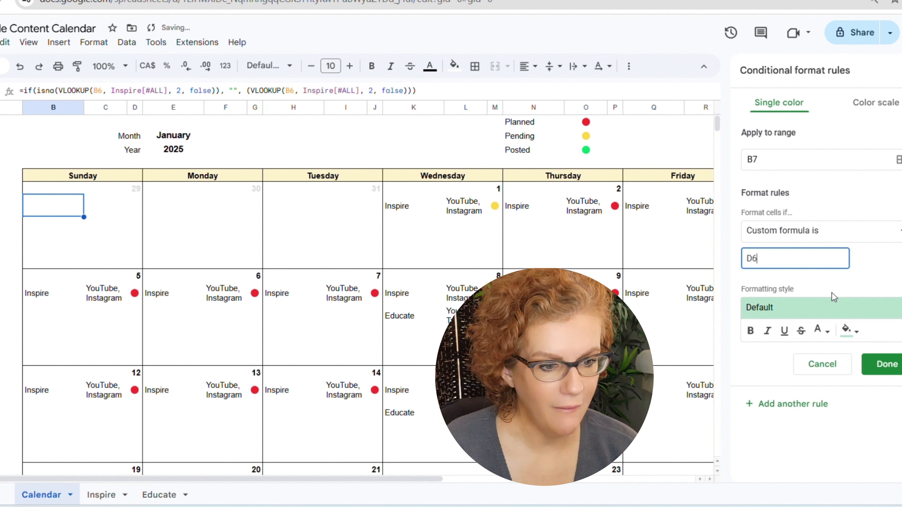
{"action": "key", "text": "BackSpace"}
{"action": "key", "text": "BackSpace"}
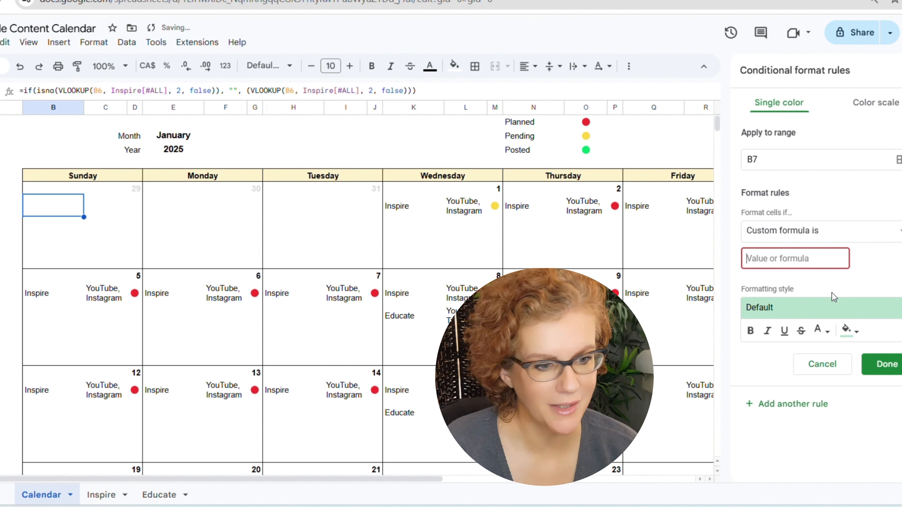
{"action": "type", "text": "=d6"}
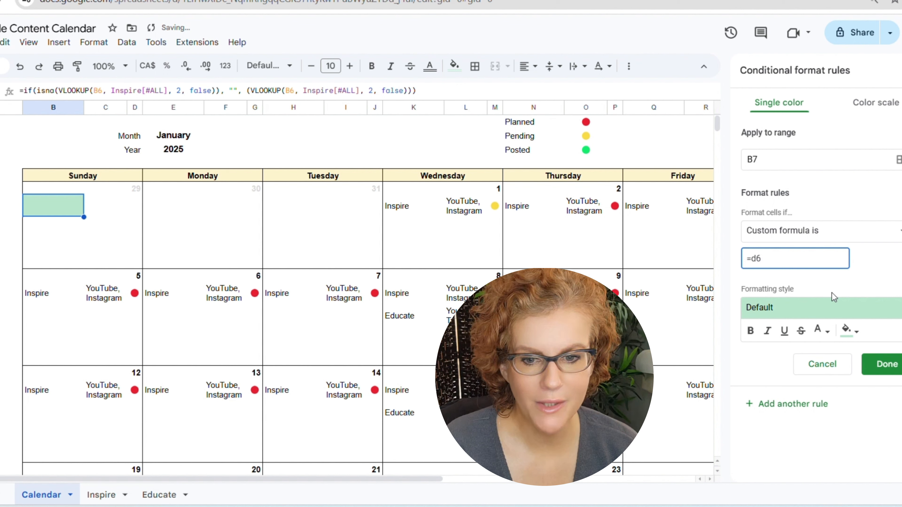
{"action": "type", "text": ">7"}
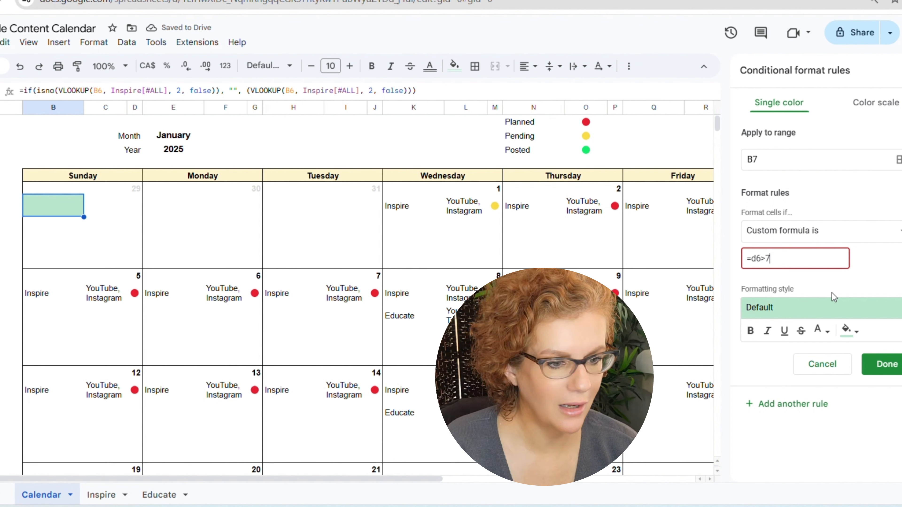
Give the B7 rule light grey text without a fill and save the rule
{"action": "left_click", "coordinate": [828, 308]}
{"action": "left_click", "coordinate": [820, 331]}
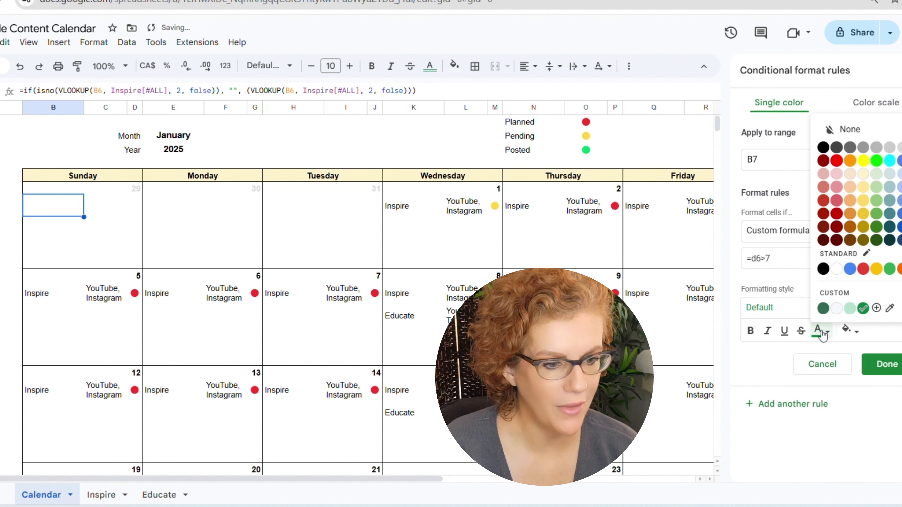
{"action": "left_click", "coordinate": [901, 148]}
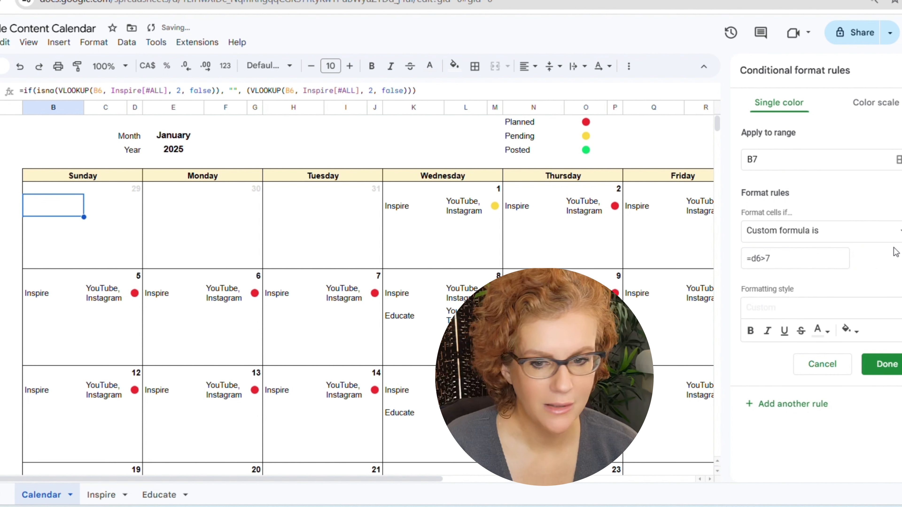
{"action": "left_click", "coordinate": [885, 366]}
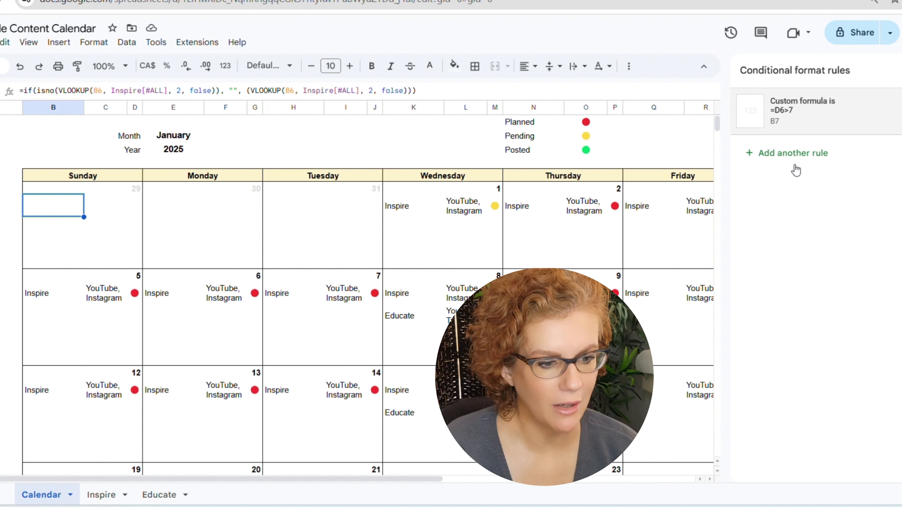
Add copies of the =D6>7 light grey rule for cells B8, B9, B10 and B11
{"action": "left_click", "coordinate": [794, 122]}
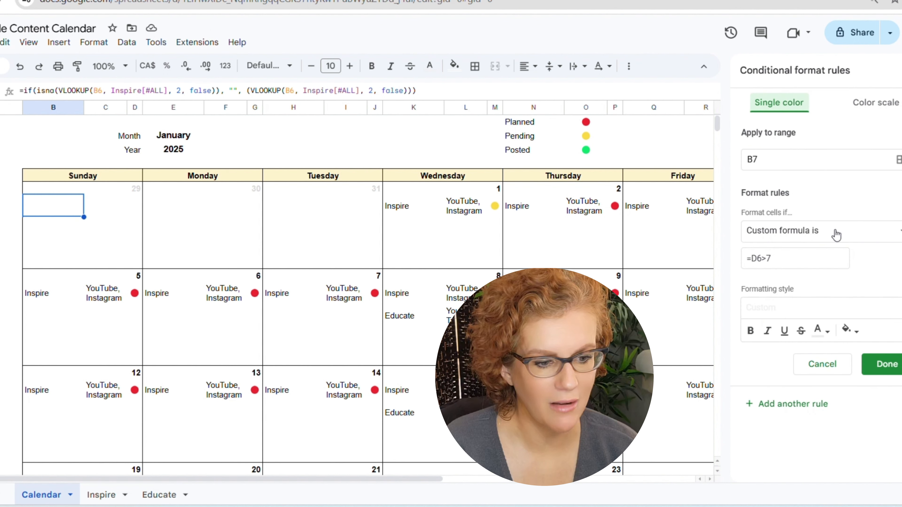
{"action": "left_click", "coordinate": [794, 407]}
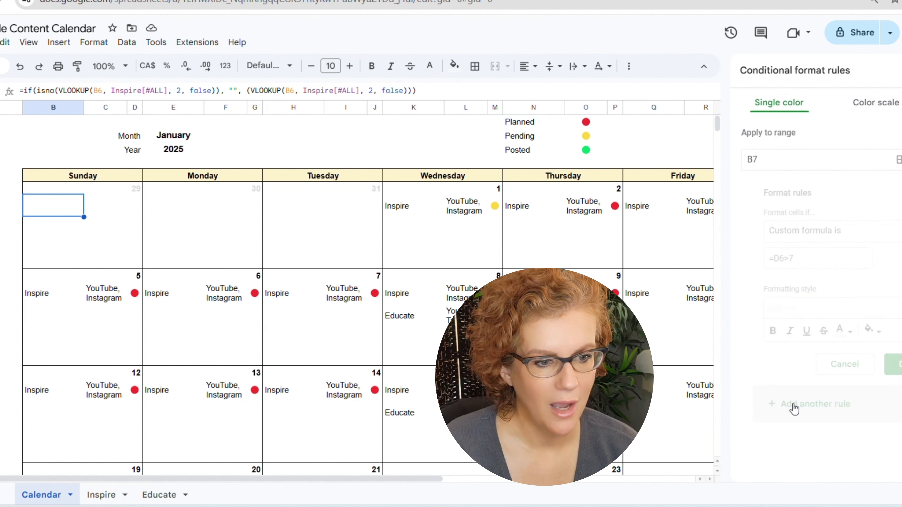
{"action": "left_click", "coordinate": [754, 160]}
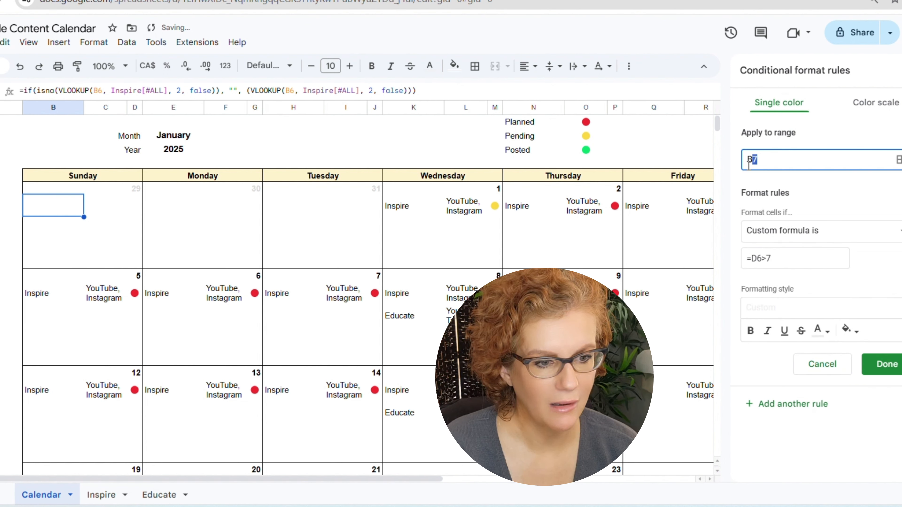
{"action": "left_click", "coordinate": [792, 405]}
{"action": "left_click_drag", "start_coordinate": [764, 160], "coordinate": [754, 160]}
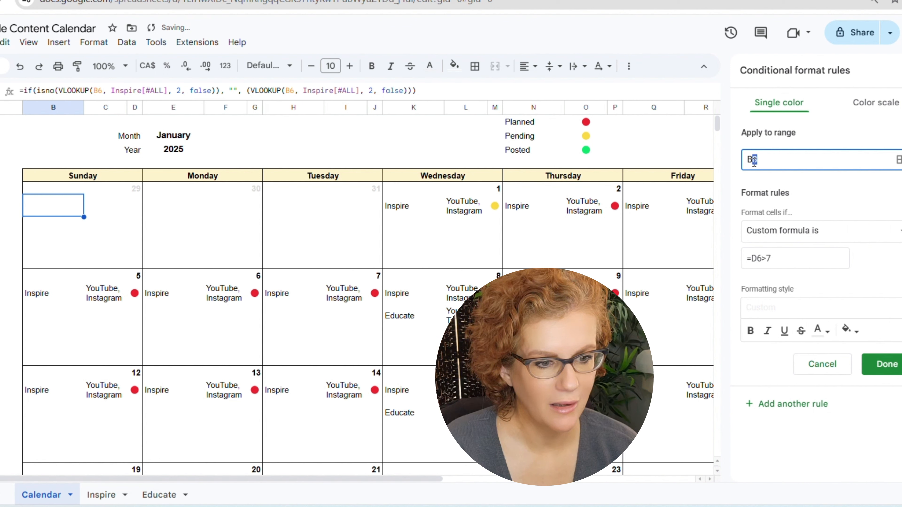
{"action": "type", "text": "9"}
{"action": "left_click", "coordinate": [787, 404]}
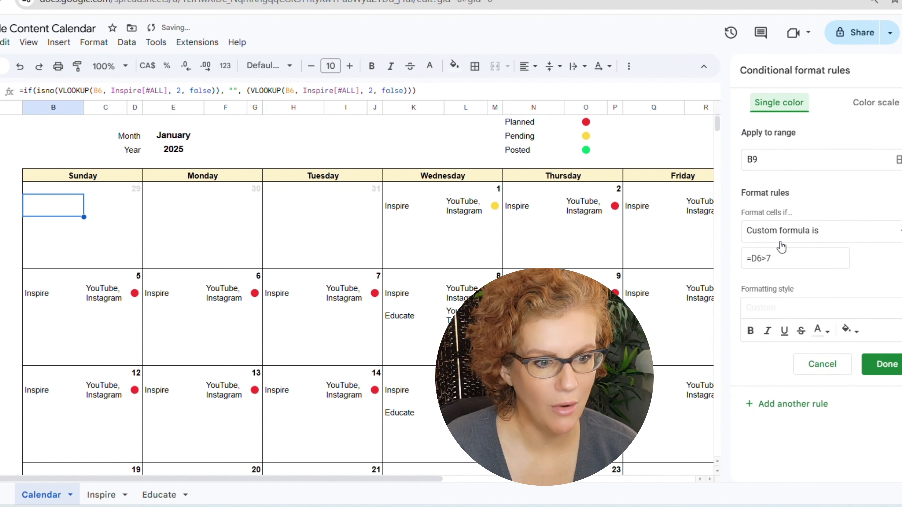
{"action": "left_click_drag", "start_coordinate": [761, 159], "coordinate": [754, 160]}
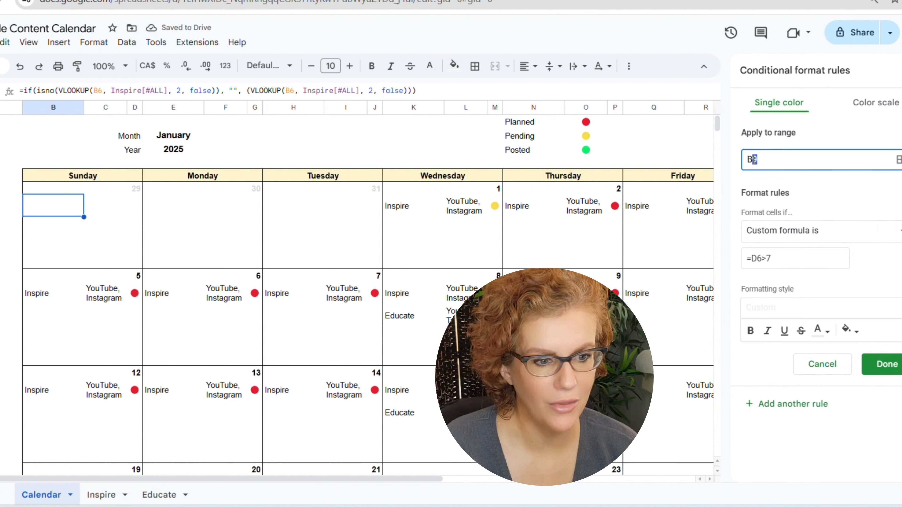
{"action": "type", "text": "10"}
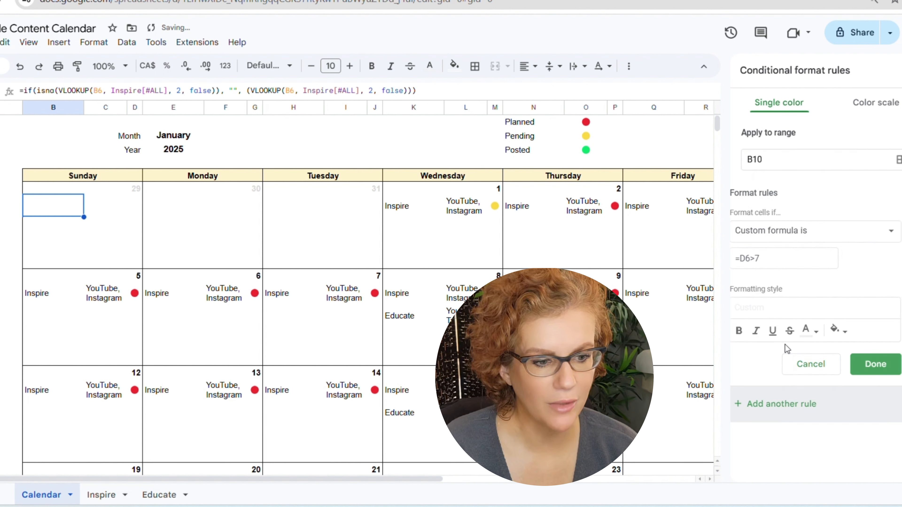
{"action": "key", "text": "BackSpace"}
{"action": "type", "text": "1"}
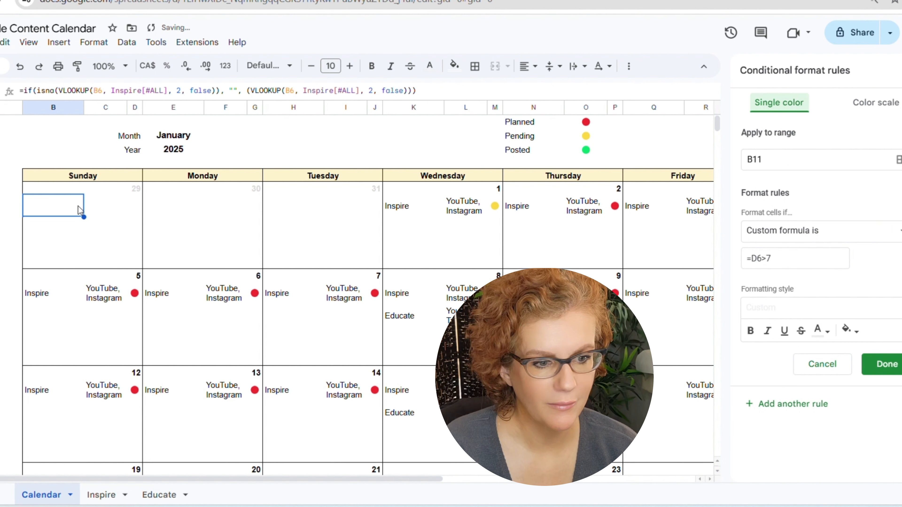
Add the same =D6>7 light grey rule for cells C7 through C11, save it and check the rules on B7 and C7
{"action": "mouse_move", "coordinate": [763, 160]}
{"action": "left_mouse_down"}
{"action": "mouse_move", "coordinate": [740, 164]}
{"action": "mouse_move", "coordinate": [759, 160]}
{"action": "left_mouse_up"}
{"action": "type", "text": "C7"}
{"action": "type", "text": "8"}
{"action": "left_click", "coordinate": [824, 404]}
{"action": "type", "text": "9"}
{"action": "left_click", "coordinate": [788, 405]}
{"action": "type", "text": "10"}
{"action": "left_click", "coordinate": [794, 404]}
{"action": "type", "text": "1"}
{"action": "left_click", "coordinate": [884, 362]}
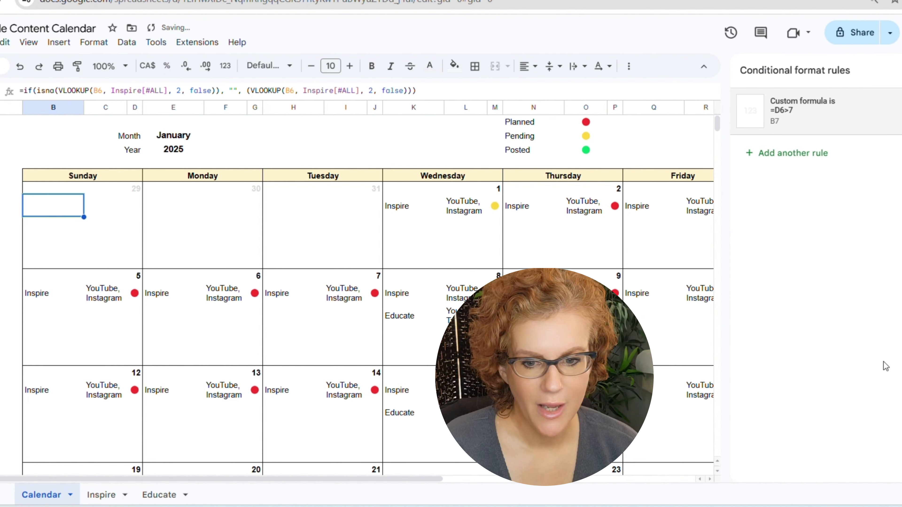
{"action": "left_click", "coordinate": [162, 237]}
{"action": "left_click", "coordinate": [110, 211]}
{"action": "left_click", "coordinate": [60, 204]}
{"action": "left_click", "coordinate": [103, 210]}
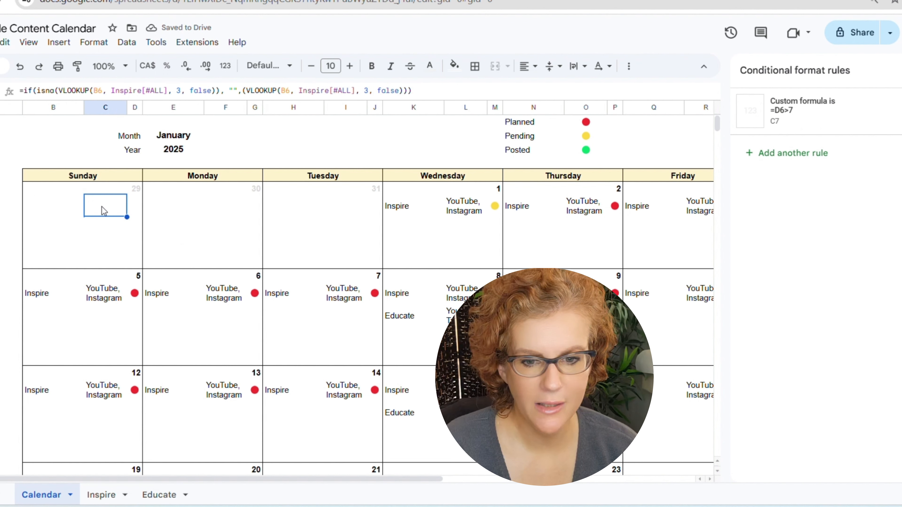
Change the calendar's month to August to test the greying of the first Sunday's entries
{"action": "left_click", "coordinate": [173, 135]}
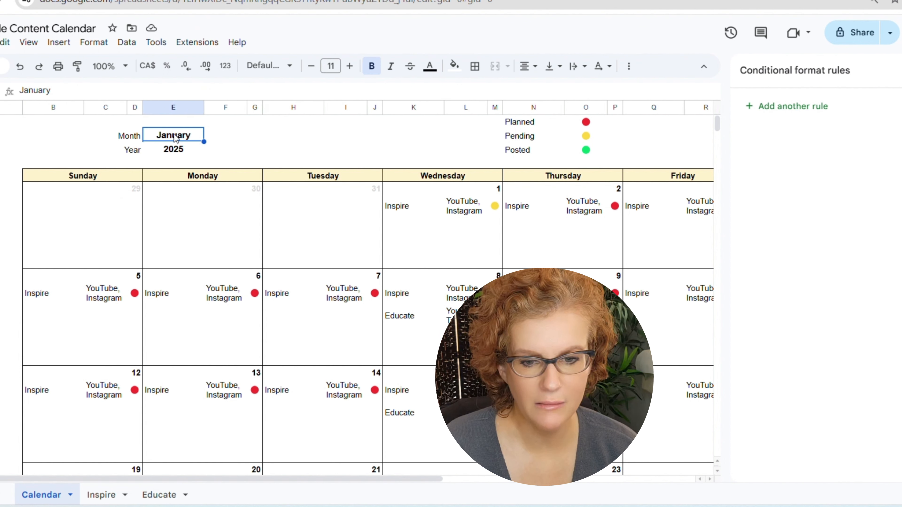
{"action": "double_click", "coordinate": [174, 138]}
{"action": "double_click", "coordinate": [174, 134]}
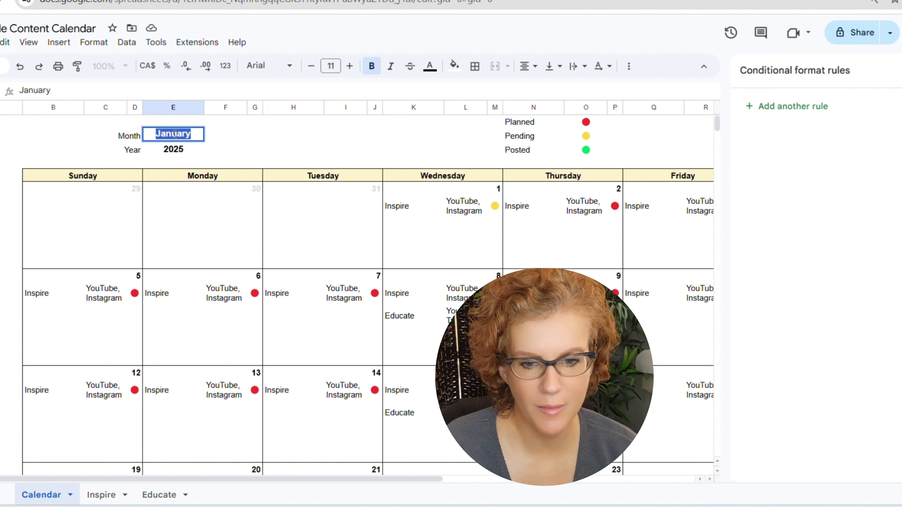
{"action": "type", "text": "August"}
{"action": "key", "text": "Return"}
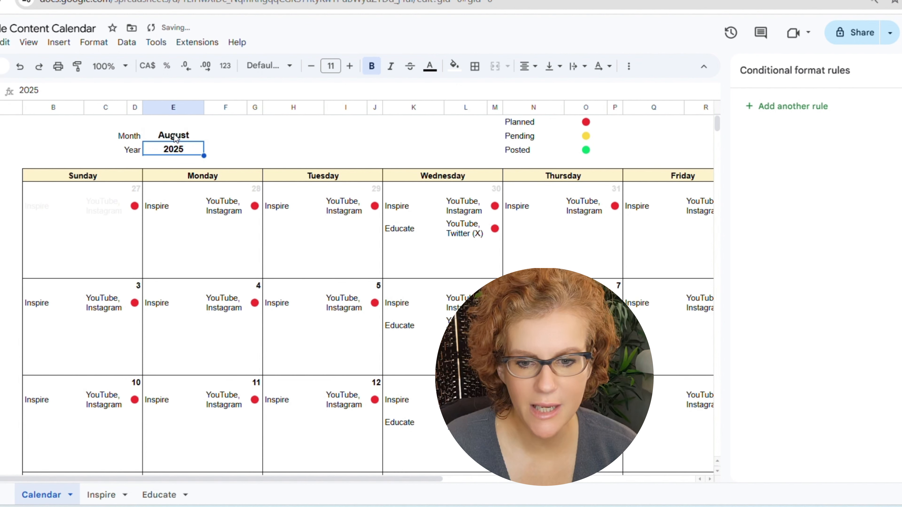
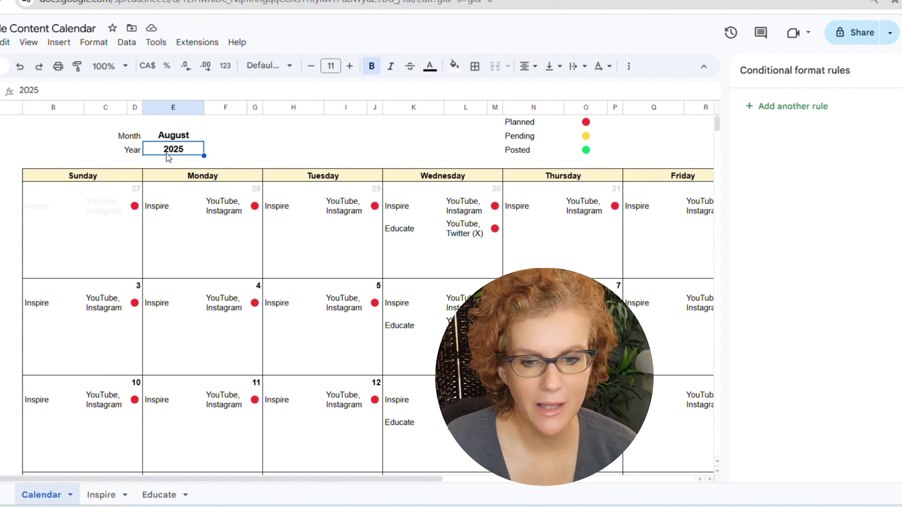
Switch the calendar's month from August back to January
{"action": "left_click", "coordinate": [172, 135]}
{"action": "double_click", "coordinate": [172, 134]}
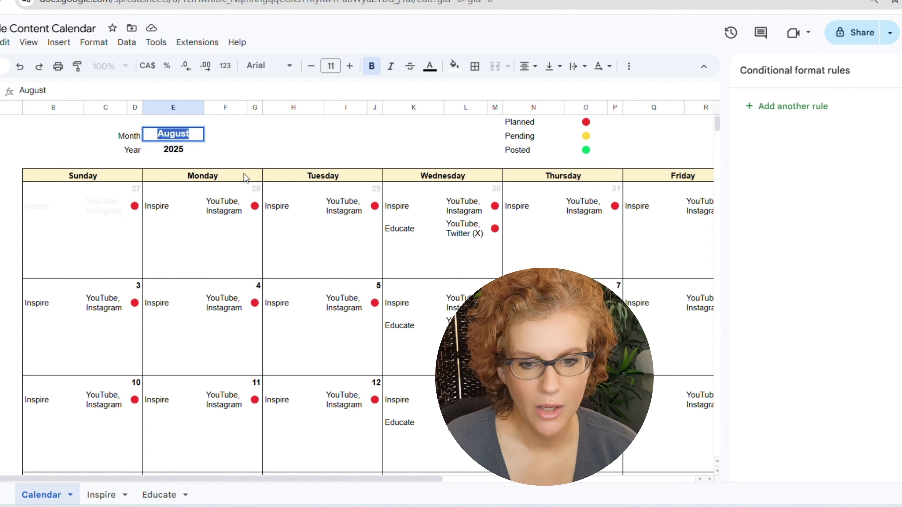
{"action": "type", "text": "January"}
{"action": "key", "text": "Return"}
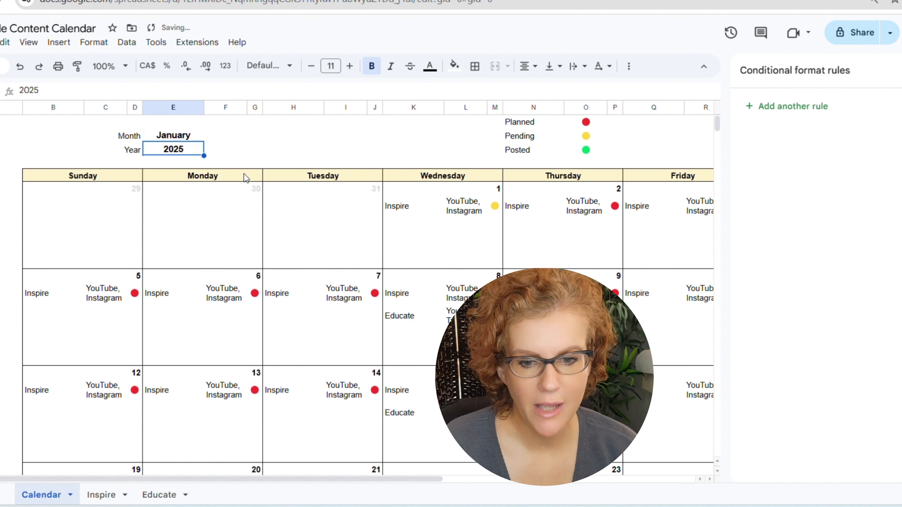
Insert the condition if(D6<7, "" at the start of the first Sunday's Inspire status formula in D7
{"action": "left_click", "coordinate": [136, 208]}
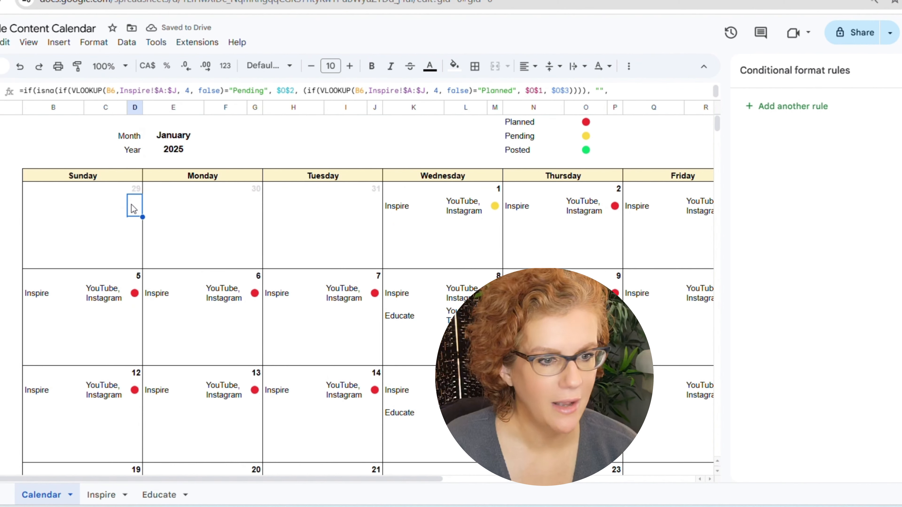
{"action": "left_click", "coordinate": [901, 75]}
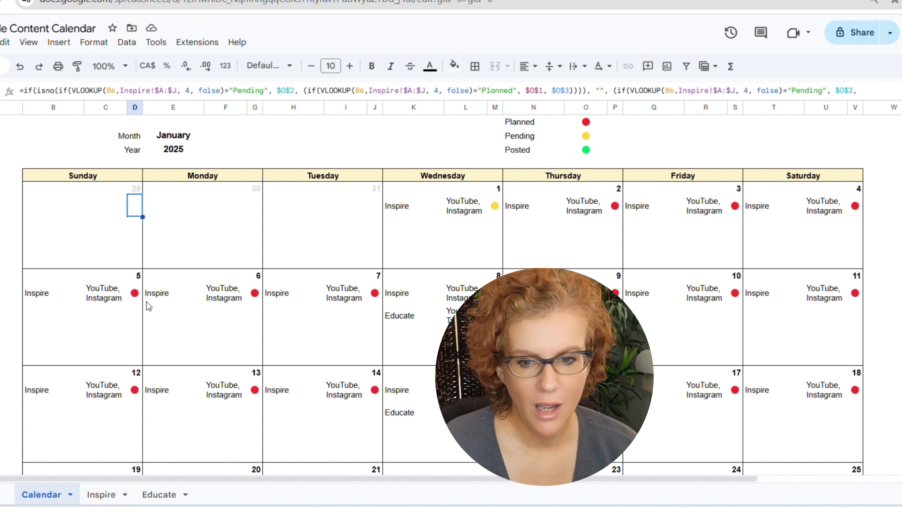
{"action": "left_click", "coordinate": [22, 91]}
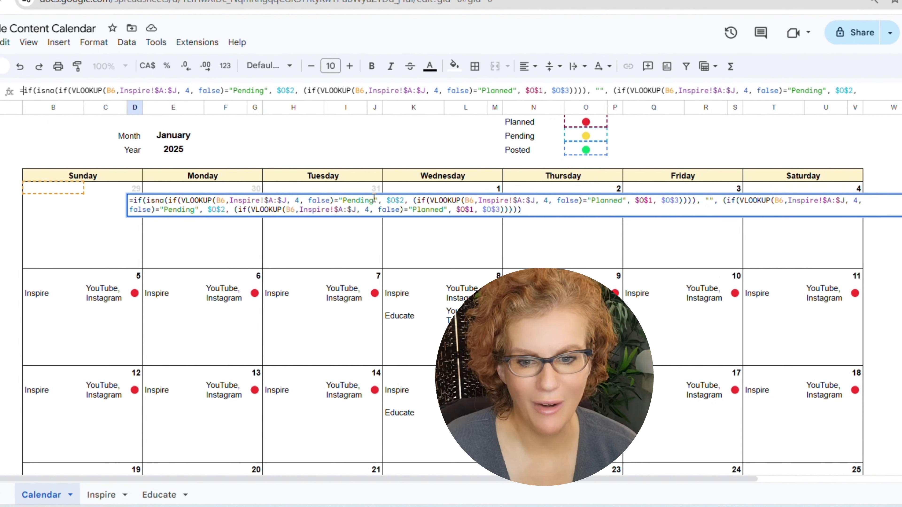
{"action": "type", "text": "if("}
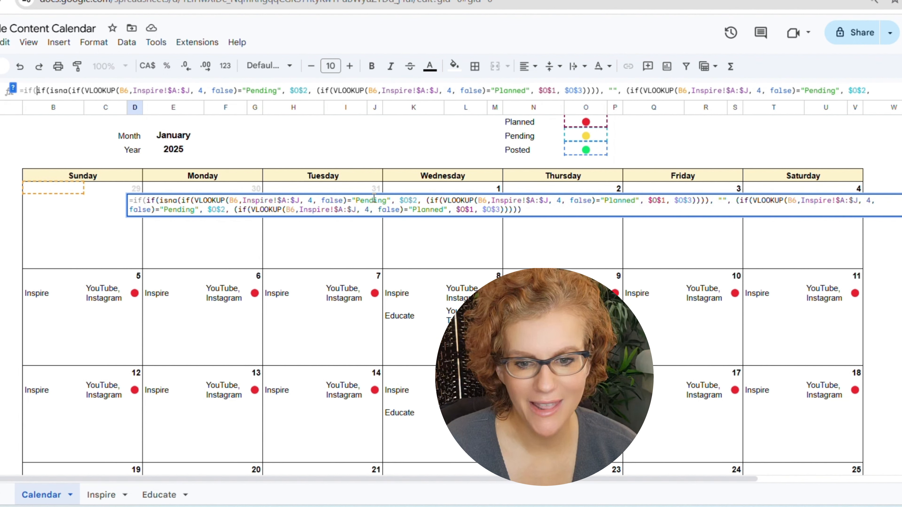
{"action": "left_click", "coordinate": [141, 190]}
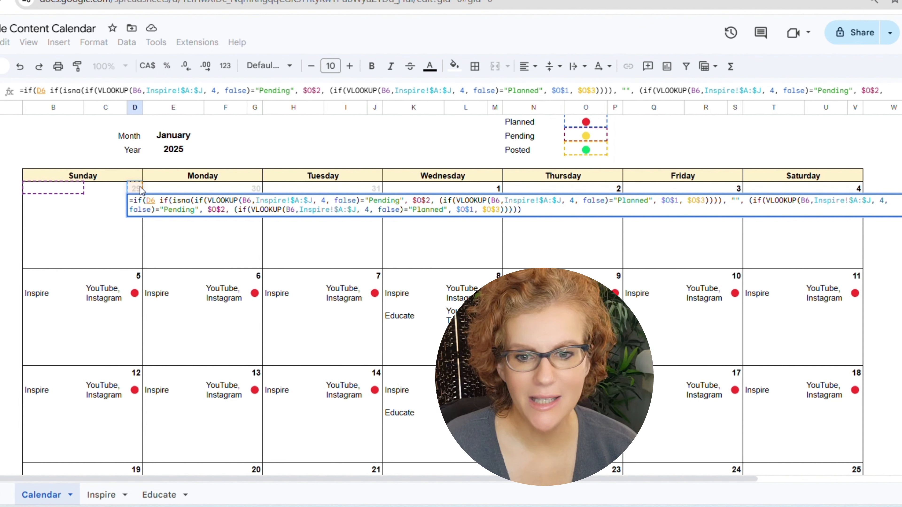
{"action": "type", "text": ","}
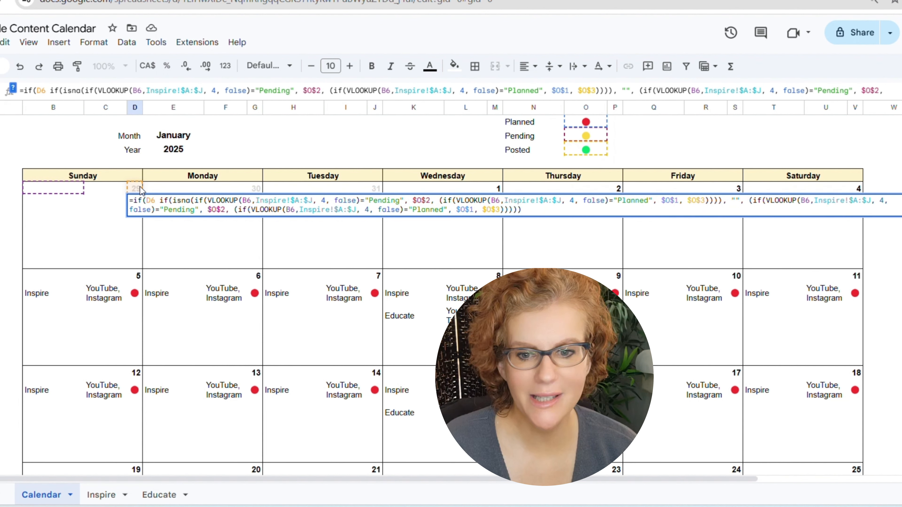
{"action": "key", "text": "BackSpace"}
{"action": "type", "text": "<7, \"\""}
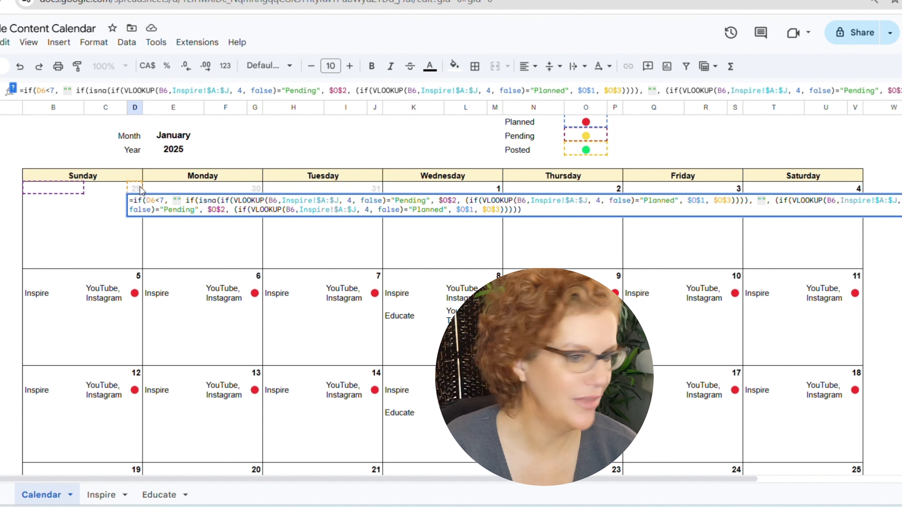
Nest D7's existing status formula in brackets as the condition's false result and close the outer IF
{"action": "type", "text": ",("}
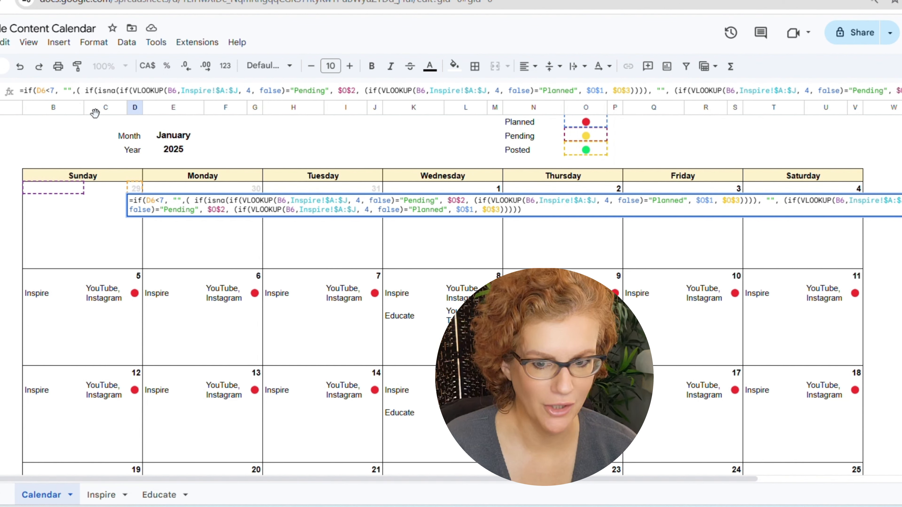
{"action": "key", "text": "Delete"}
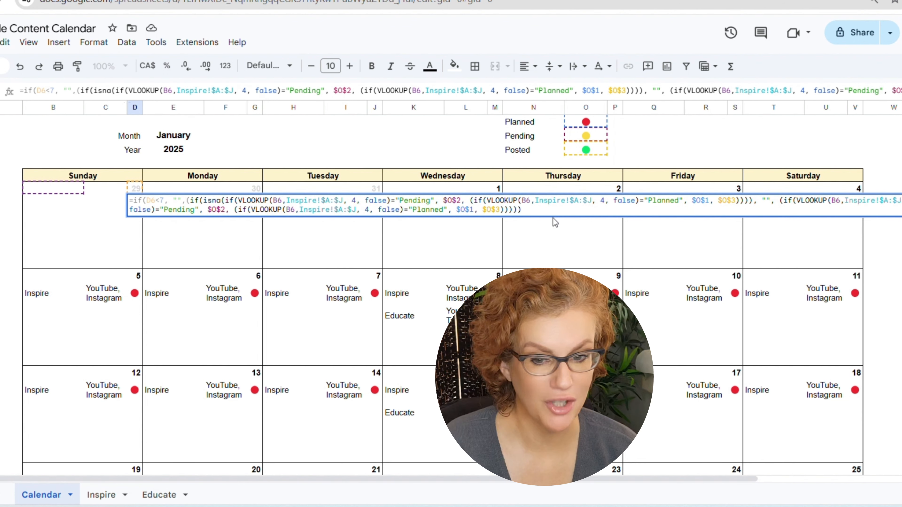
{"action": "left_click", "coordinate": [528, 211]}
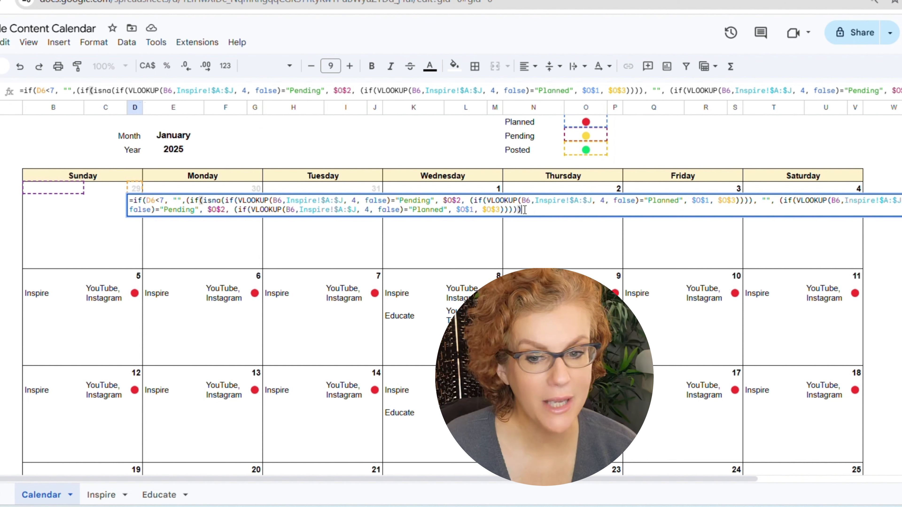
{"action": "type", "text": ")"}
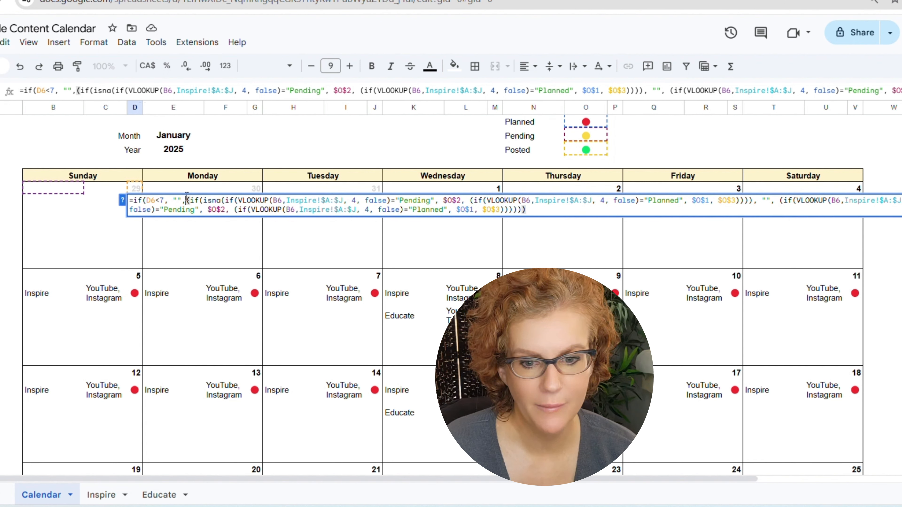
{"action": "left_click_drag", "start_coordinate": [187, 201], "coordinate": [132, 203]}
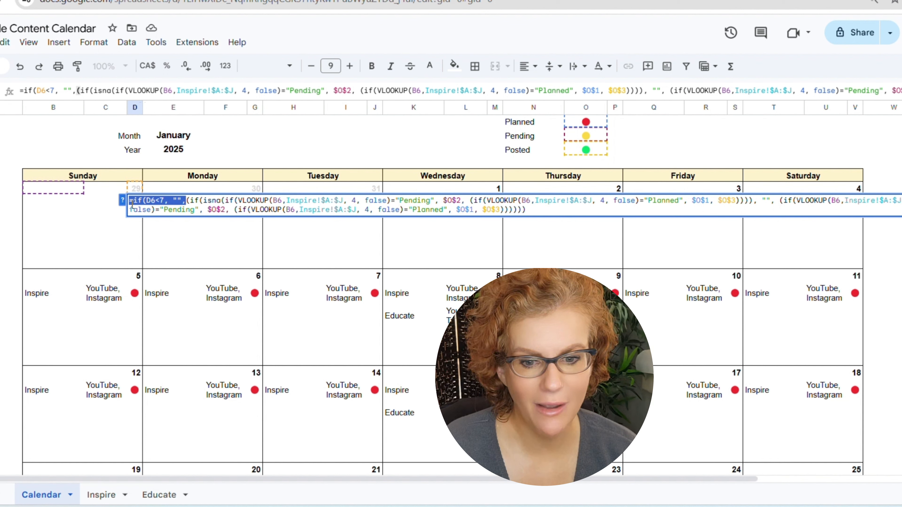
{"action": "left_click", "coordinate": [535, 210]}
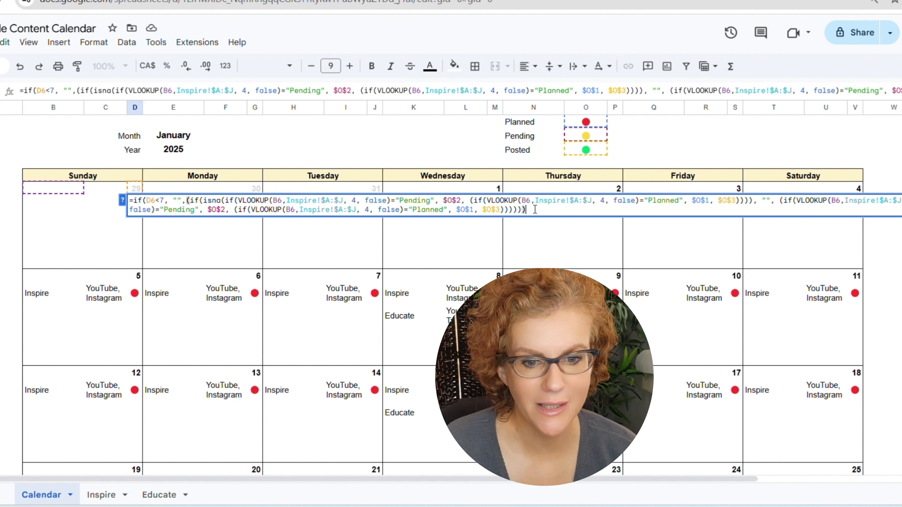
{"action": "key", "text": "Return"}
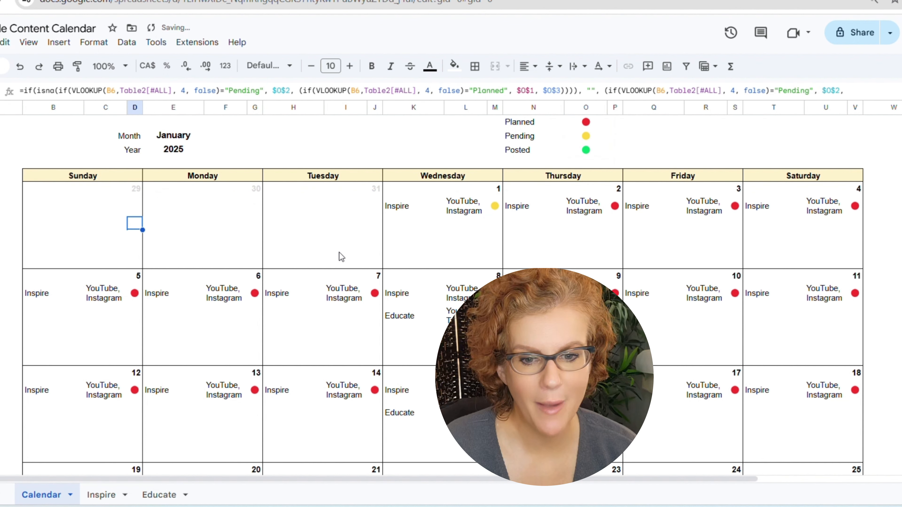
Change the calendar's month to August to test the first Sunday's status dot
{"action": "left_click", "coordinate": [163, 139]}
{"action": "double_click", "coordinate": [163, 135]}
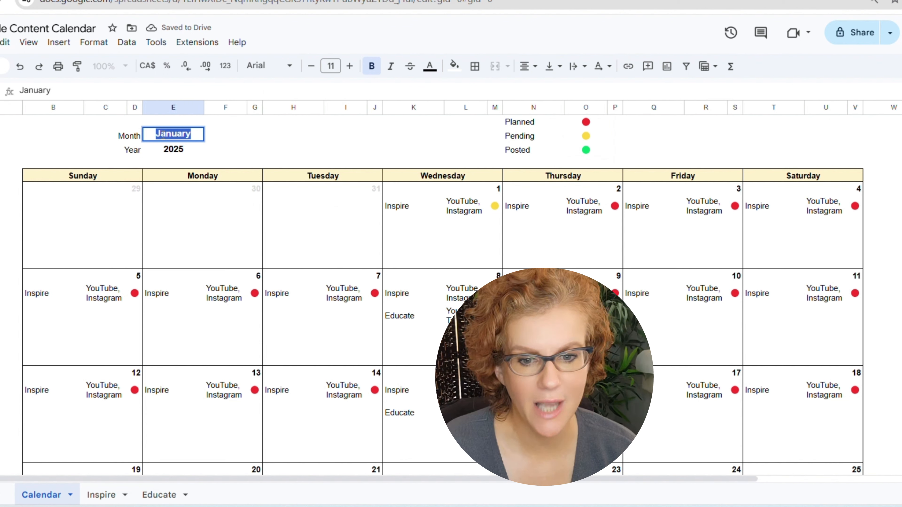
{"action": "type", "text": "August"}
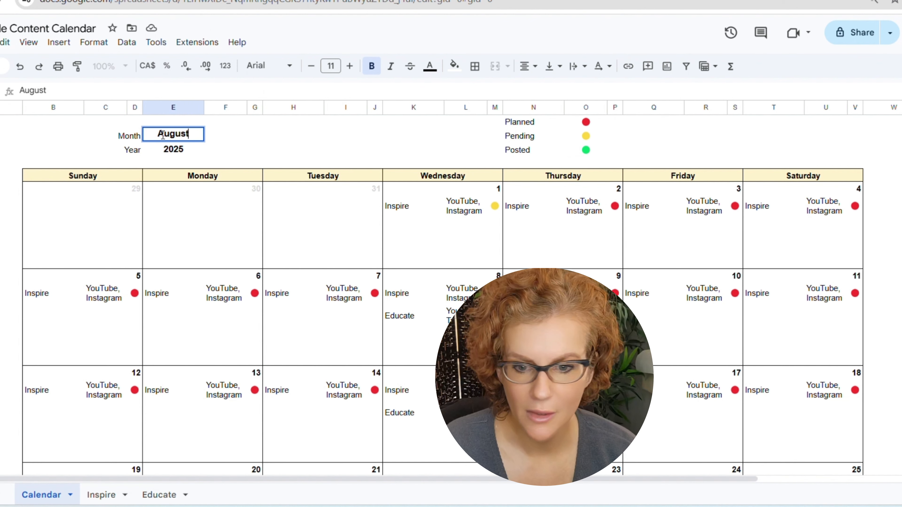
{"action": "key", "text": "Return"}
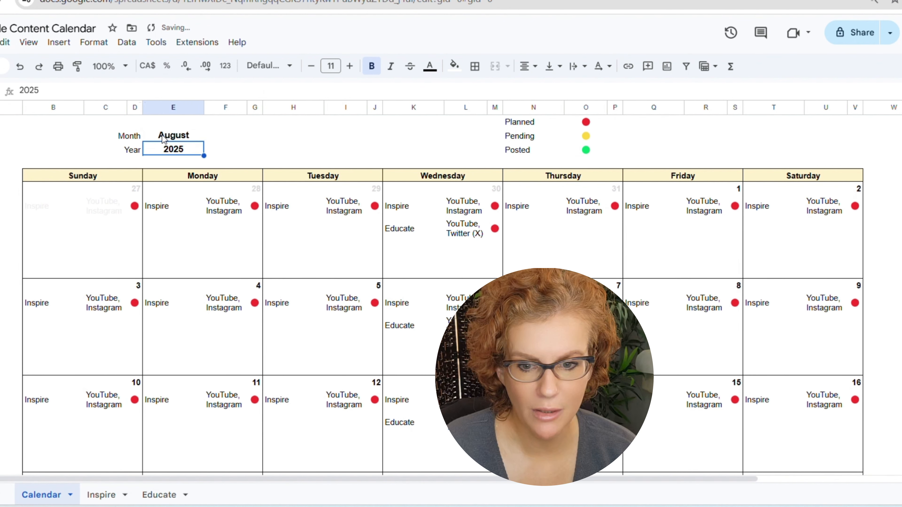
Correct the condition in D7's status formula to D6>7 and check the cell
{"action": "left_click", "coordinate": [134, 205]}
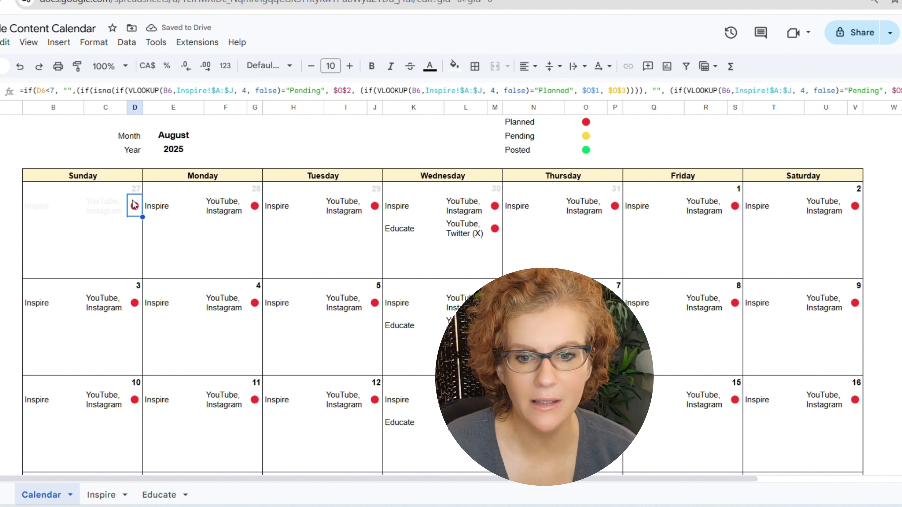
{"action": "left_click", "coordinate": [50, 90]}
{"action": "key", "text": "BackSpace"}
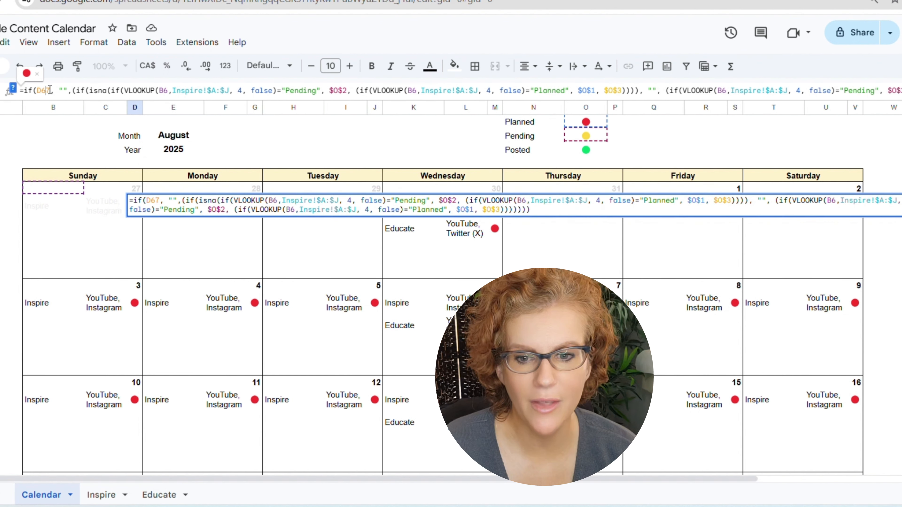
{"action": "type", "text": ">"}
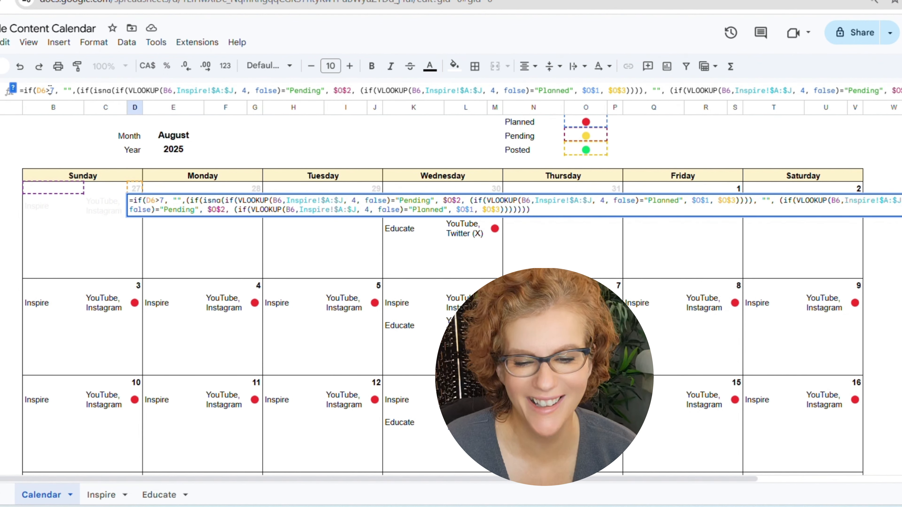
{"action": "key", "text": "Return"}
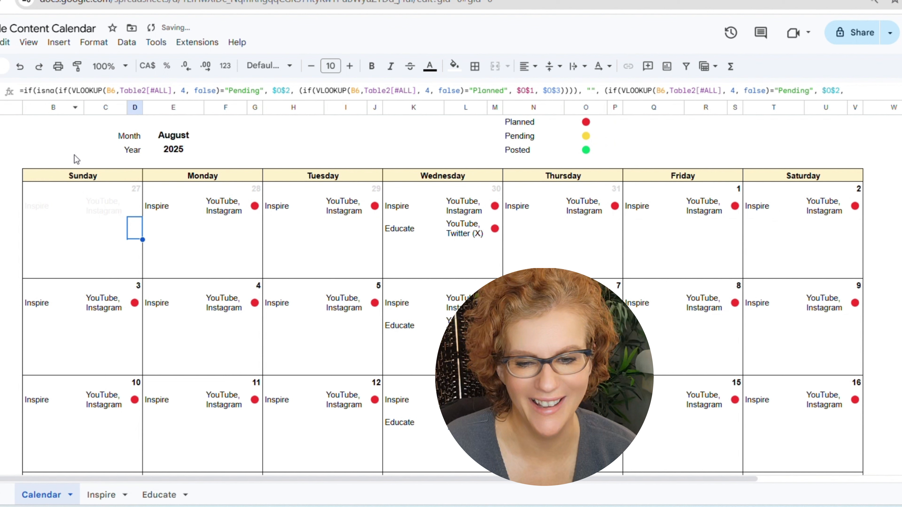
{"action": "left_click", "coordinate": [133, 210]}
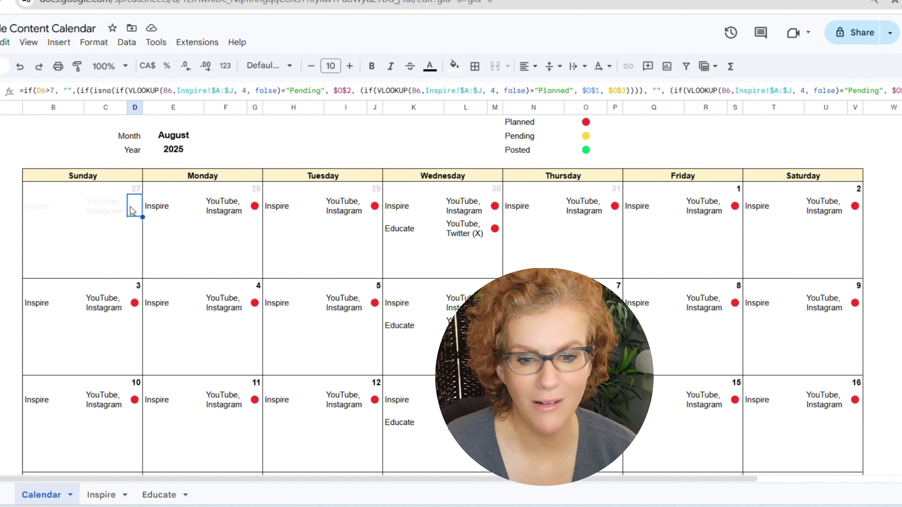
Set the calendar's month back to January
{"action": "left_click", "coordinate": [168, 134]}
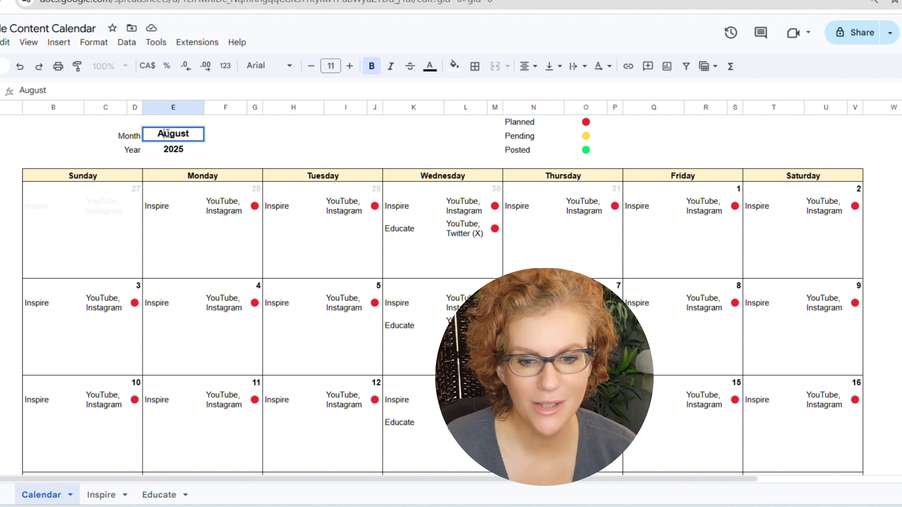
{"action": "double_click", "coordinate": [168, 134]}
{"action": "type", "text": "J"}
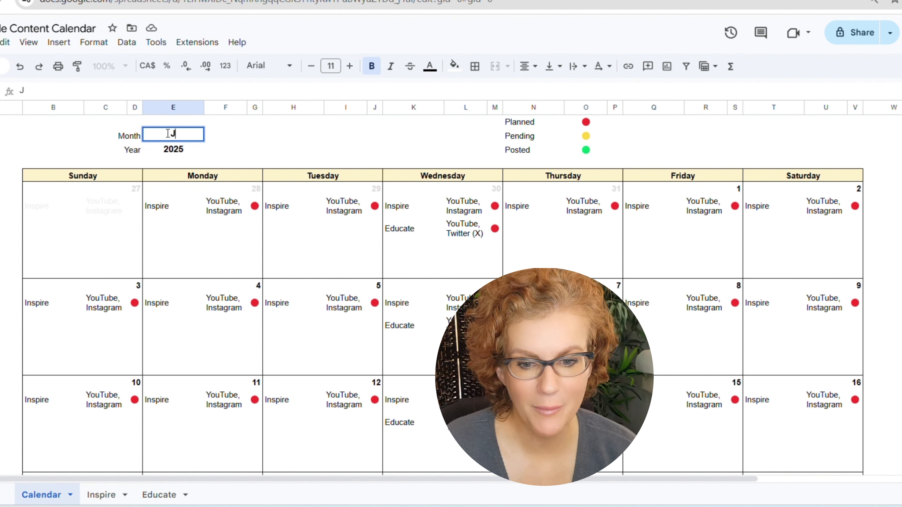
{"action": "type", "text": "anuary"}
{"action": "key", "text": "Return"}
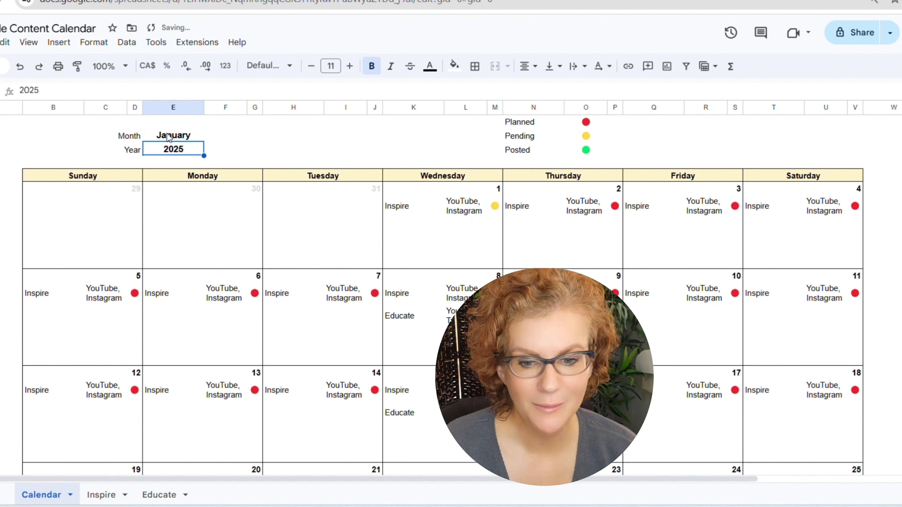
Copy the if(D6>7, "",( prefix from D7 and wrap the Educate status formula in D8 with it
{"action": "left_click", "coordinate": [142, 206]}
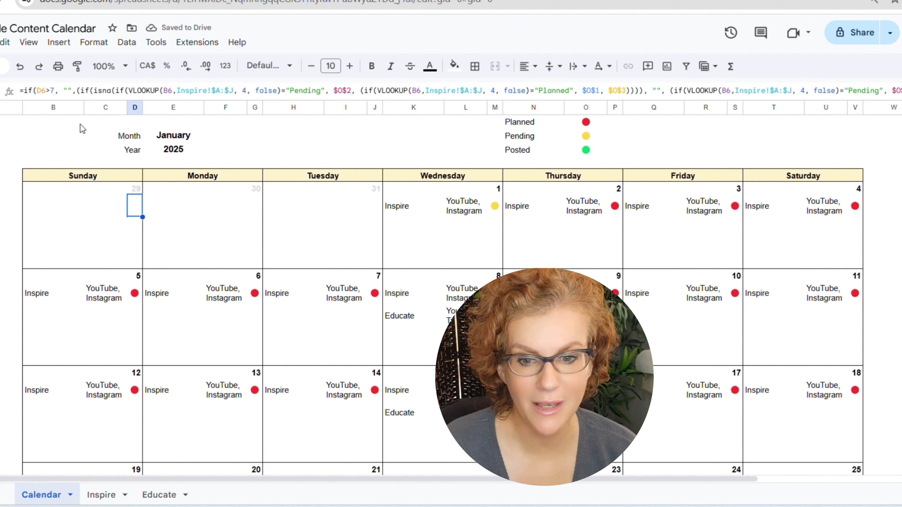
{"action": "left_click", "coordinate": [79, 91]}
{"action": "left_click_drag", "start_coordinate": [79, 91], "coordinate": [25, 91]}
{"action": "key", "text": "ctrl+c"}
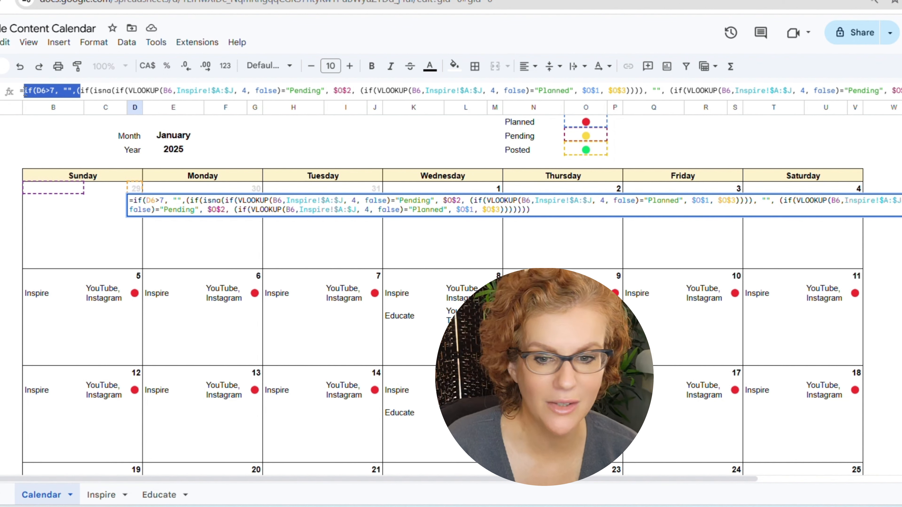
{"action": "key", "text": "BackSpace"}
{"action": "key", "text": "Return"}
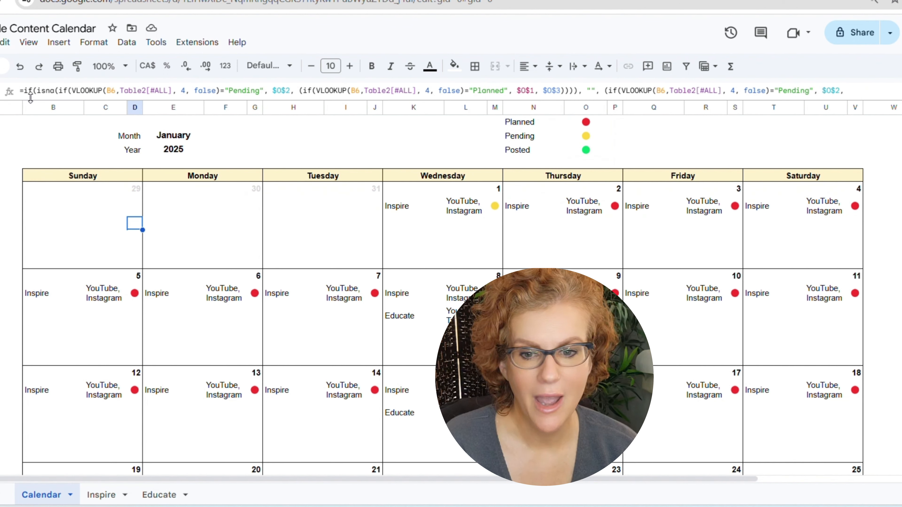
{"action": "left_click", "coordinate": [25, 91]}
{"action": "key", "text": "ctrl+v"}
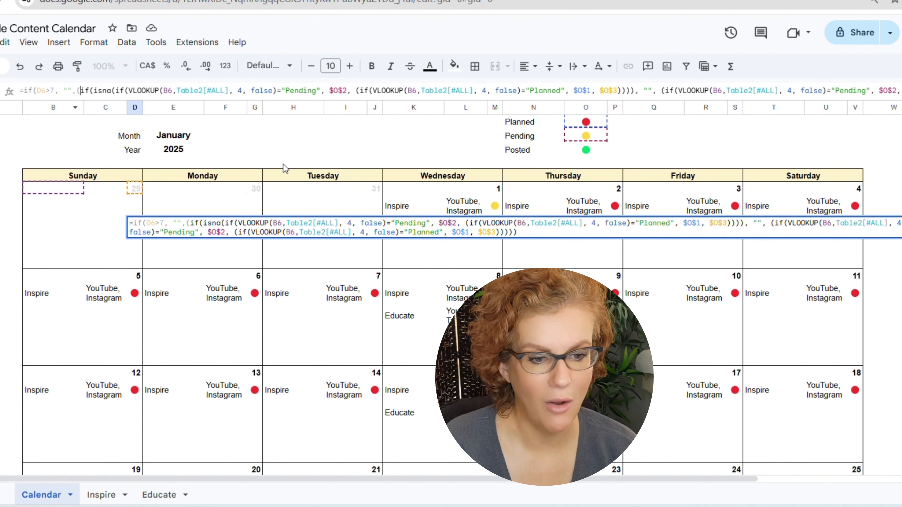
{"action": "left_click", "coordinate": [536, 222]}
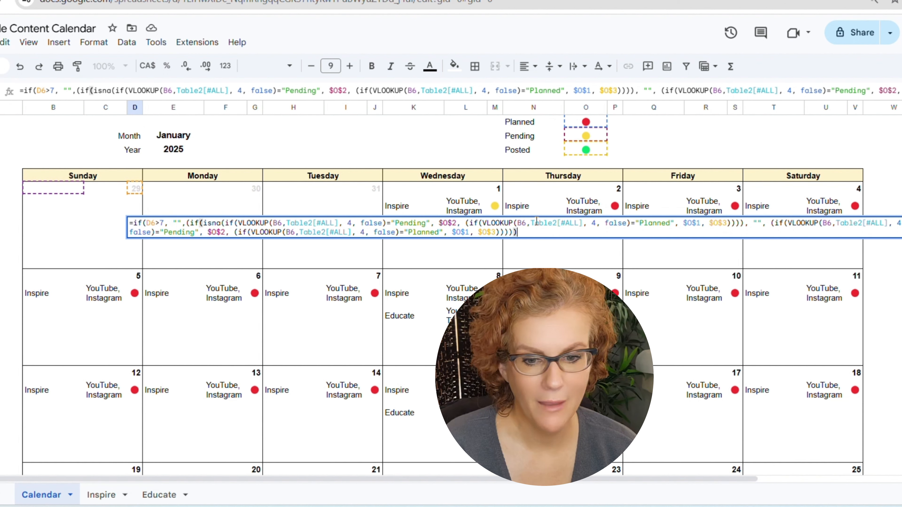
{"action": "key", "text": "Return"}
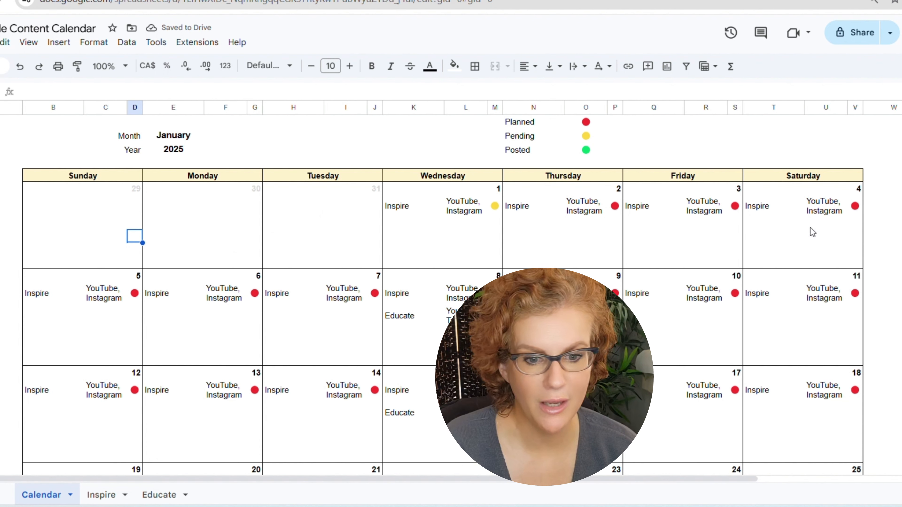
Select the date cells G30 through V30 in the fifth week and D36 through V36 in the last week
{"action": "scroll", "coordinate": [373, 280], "scroll_direction": "down", "scroll_amount": 8}
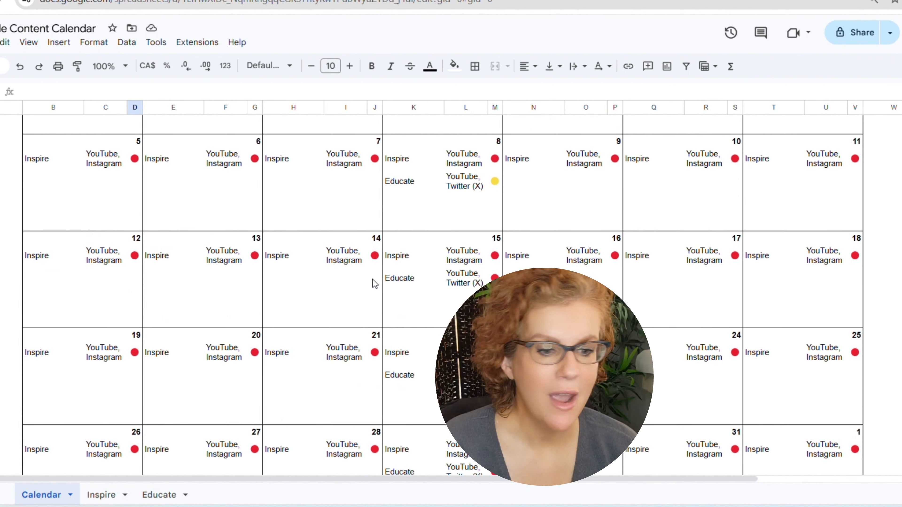
{"action": "scroll", "coordinate": [371, 279], "scroll_direction": "down", "scroll_amount": 2}
{"action": "left_click", "coordinate": [520, 284]}
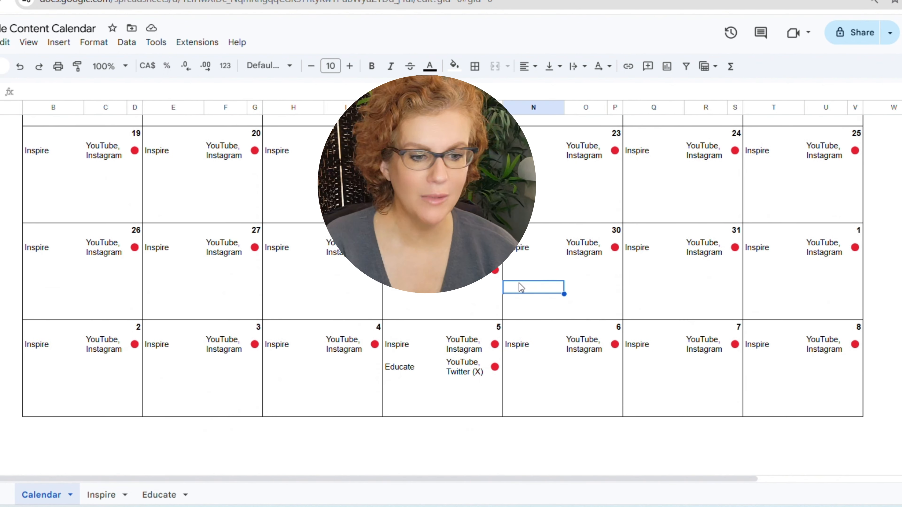
{"action": "scroll", "coordinate": [515, 283], "scroll_direction": "up", "scroll_amount": 2}
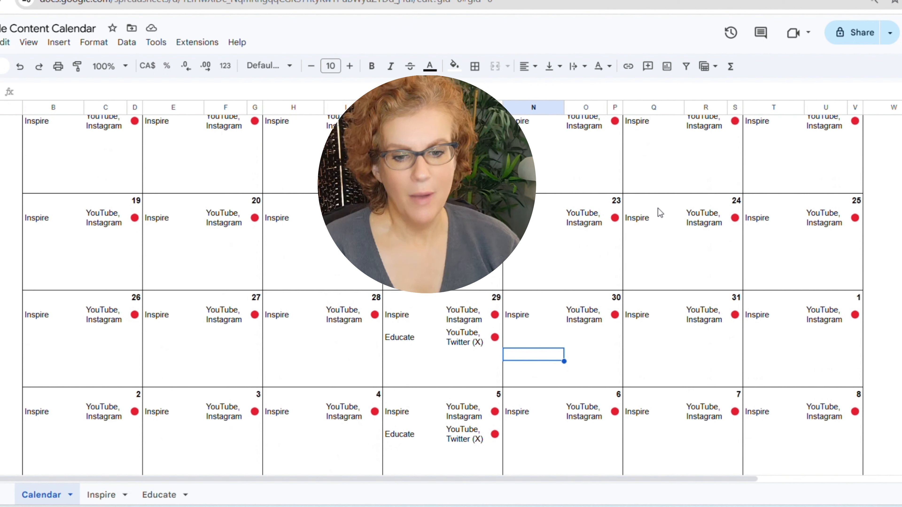
{"action": "left_click", "coordinate": [256, 299]}
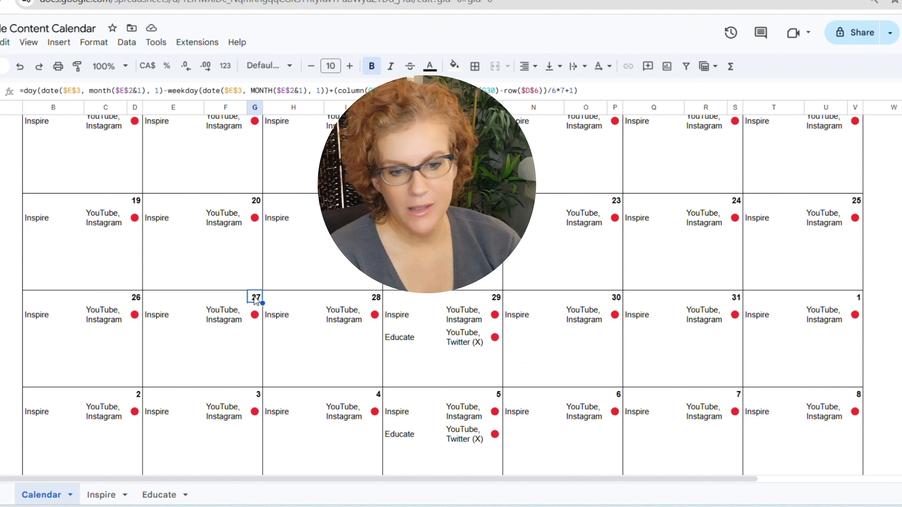
{"action": "left_click", "coordinate": [375, 298]}
{"action": "left_click", "coordinate": [495, 300], "text": "ctrl"}
{"action": "left_click", "coordinate": [618, 302], "text": "ctrl"}
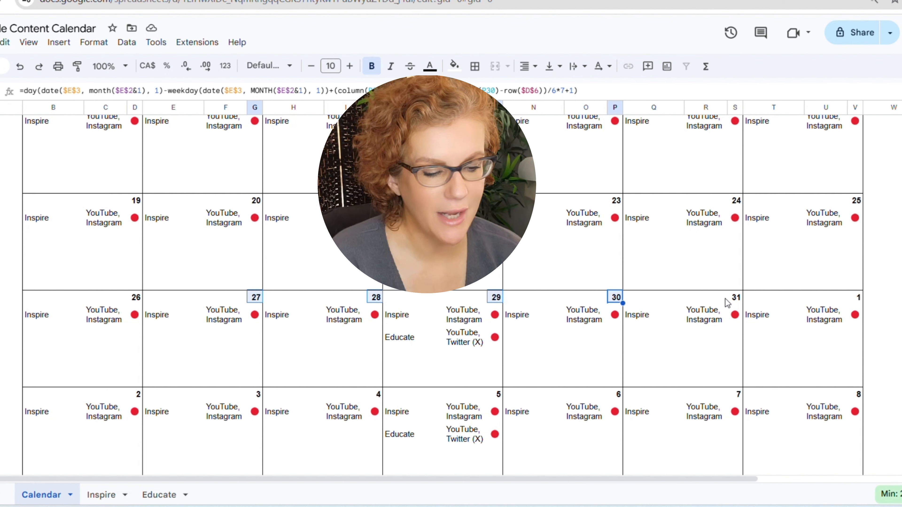
{"action": "left_click", "coordinate": [735, 301], "text": "ctrl"}
{"action": "left_click", "coordinate": [857, 298], "text": "ctrl"}
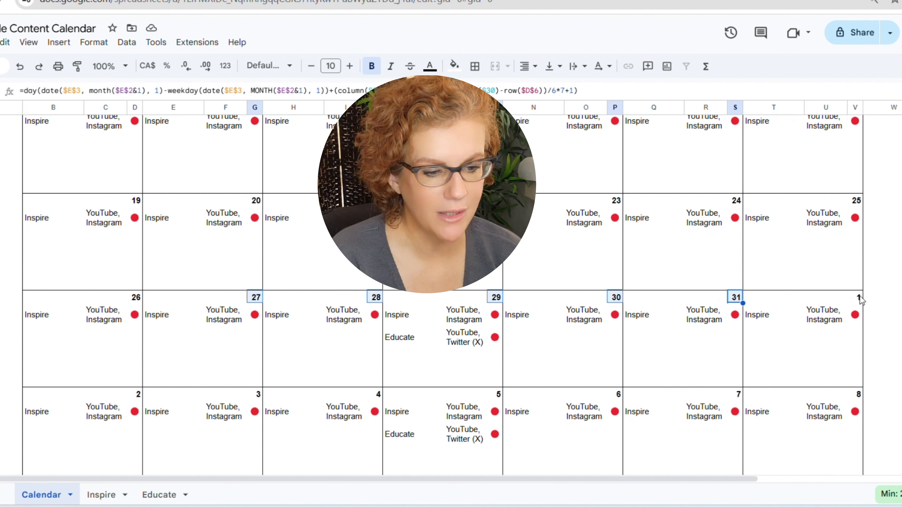
{"action": "left_click", "coordinate": [856, 395], "text": "ctrl"}
{"action": "left_click", "coordinate": [736, 395], "text": "ctrl"}
{"action": "left_click", "coordinate": [617, 395], "text": "ctrl"}
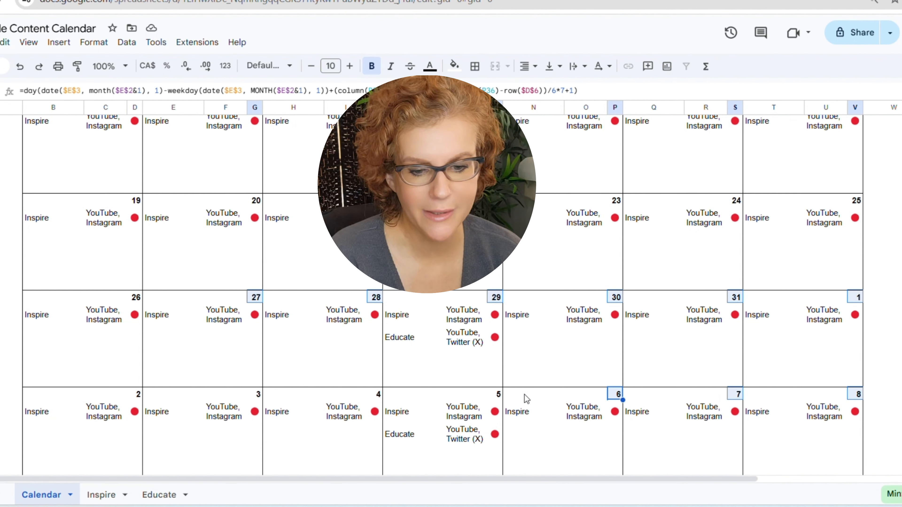
{"action": "left_click", "coordinate": [497, 396], "text": "ctrl"}
{"action": "left_click", "coordinate": [376, 396], "text": "ctrl"}
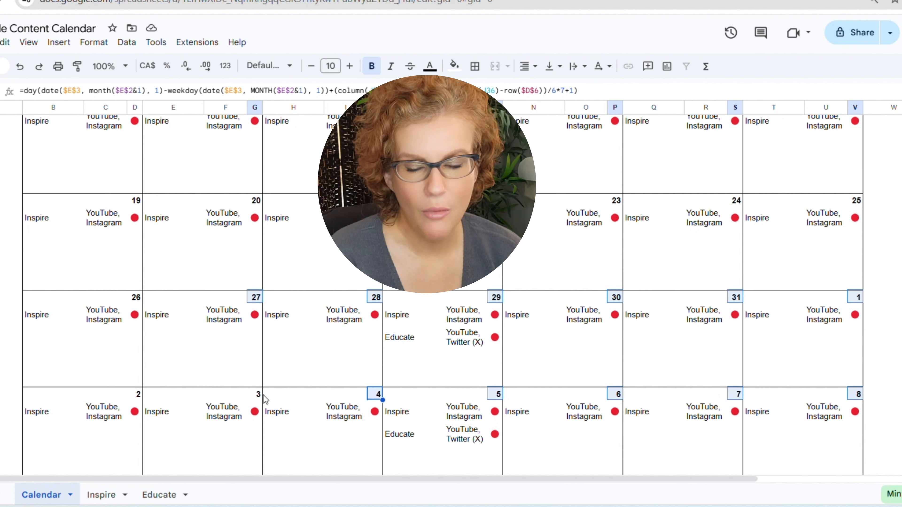
{"action": "left_click", "coordinate": [256, 395], "text": "ctrl"}
{"action": "left_click", "coordinate": [137, 396], "text": "ctrl"}
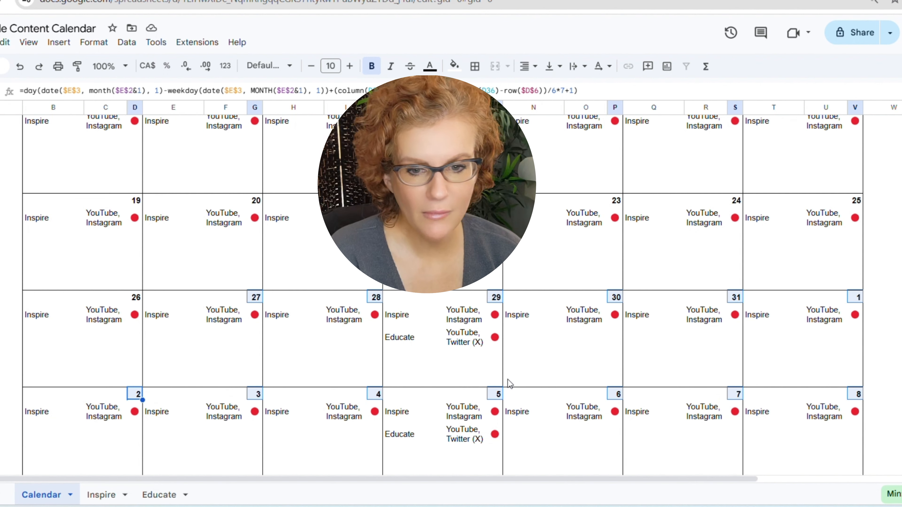
Add a conditional formatting rule to the selected date cells for values less than 14
{"action": "left_click", "coordinate": [94, 42]}
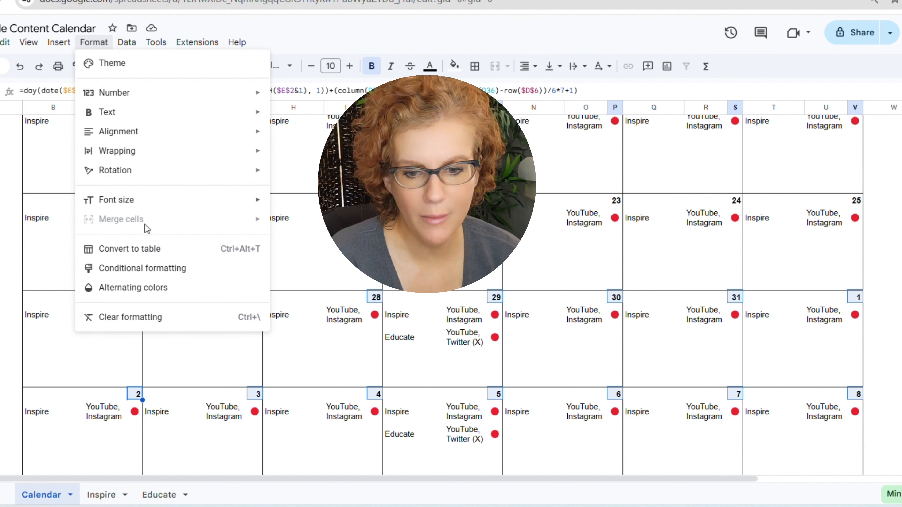
{"action": "left_click", "coordinate": [179, 277]}
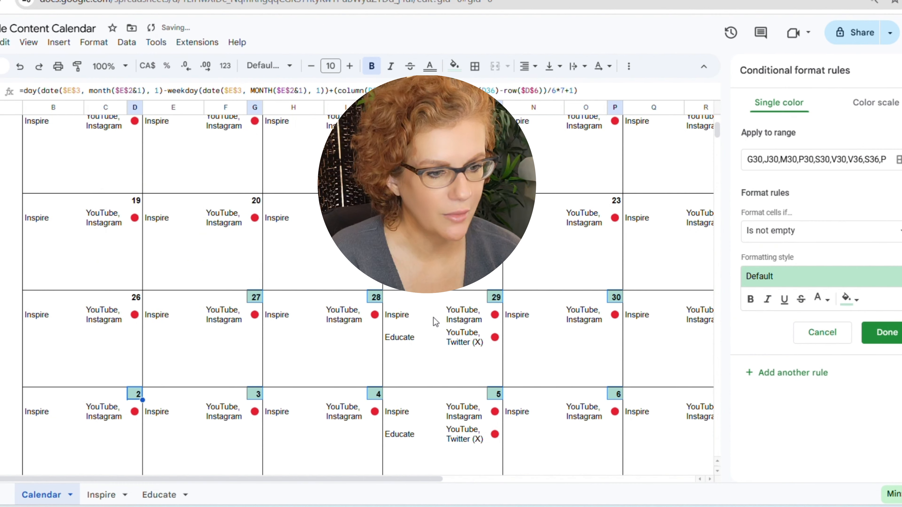
{"action": "left_click", "coordinate": [790, 235]}
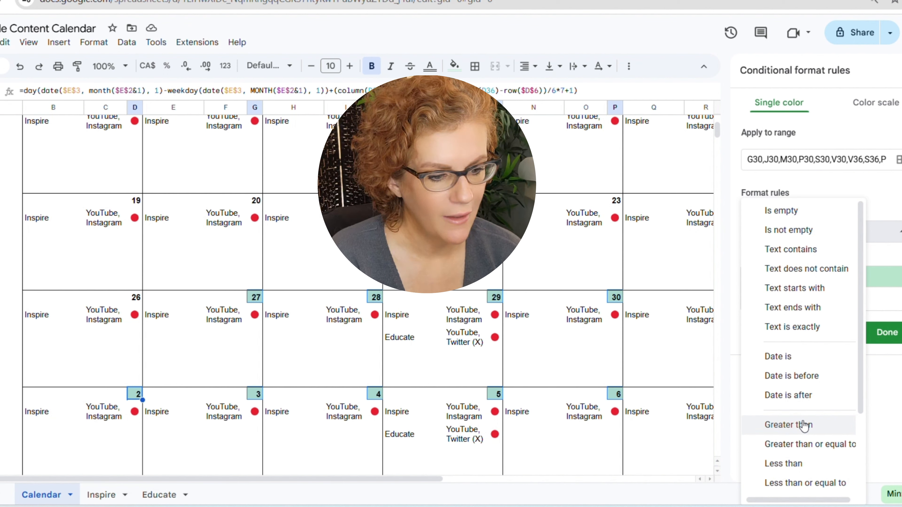
{"action": "left_click", "coordinate": [797, 463]}
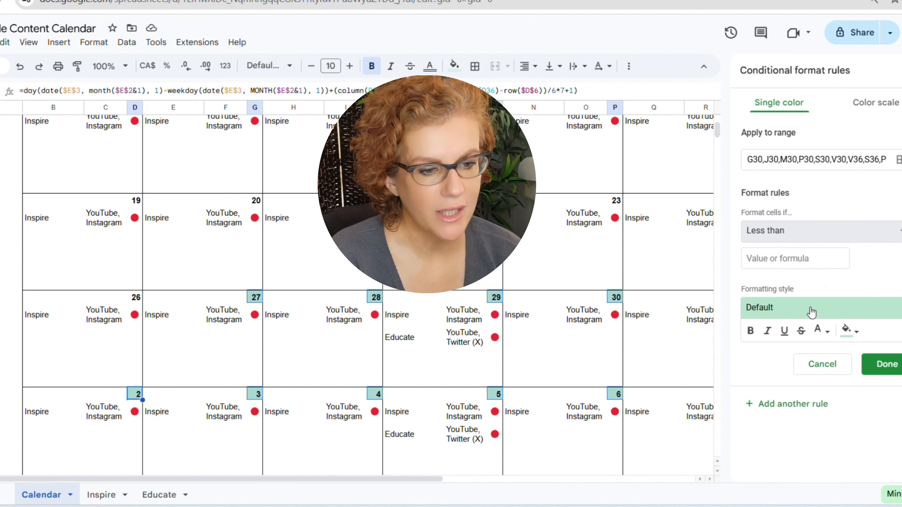
{"action": "left_click", "coordinate": [777, 258]}
{"action": "type", "text": "14"}
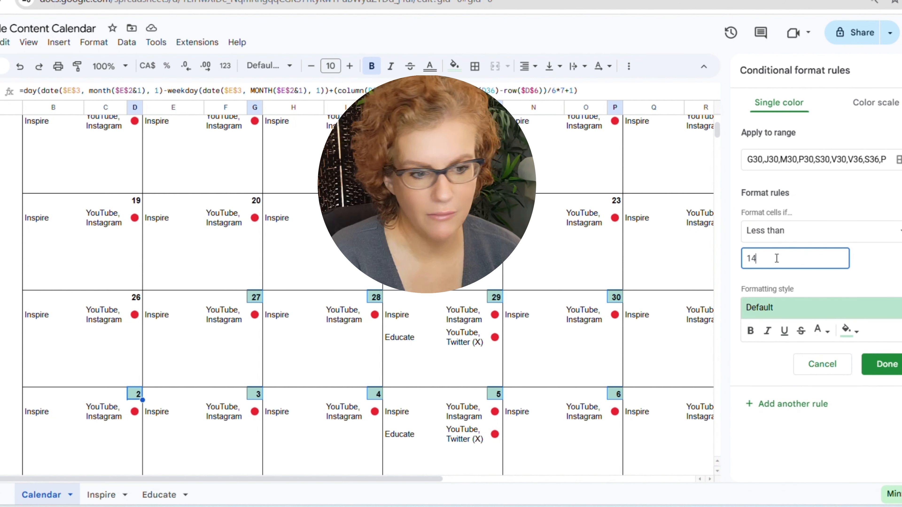
Style the date rule with light grey text and no fill, and save it
{"action": "left_click", "coordinate": [799, 308]}
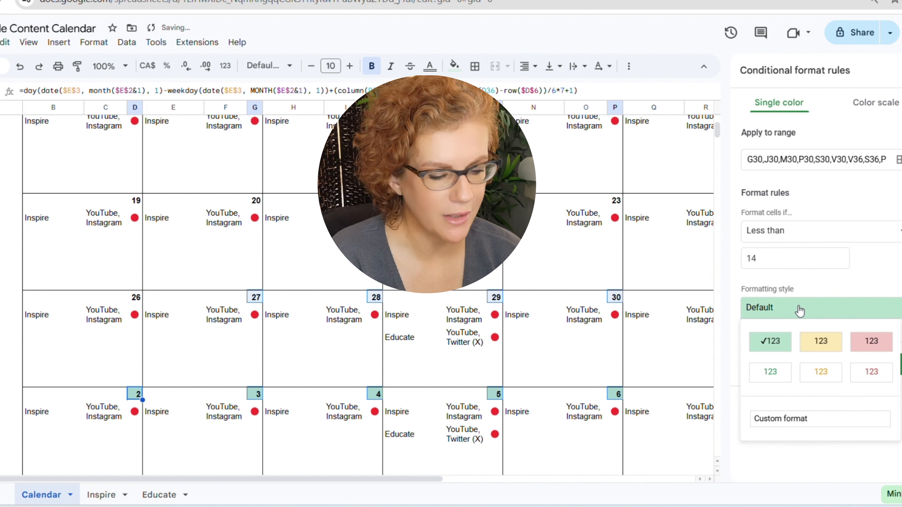
{"action": "left_click", "coordinate": [775, 371]}
{"action": "left_click", "coordinate": [817, 332]}
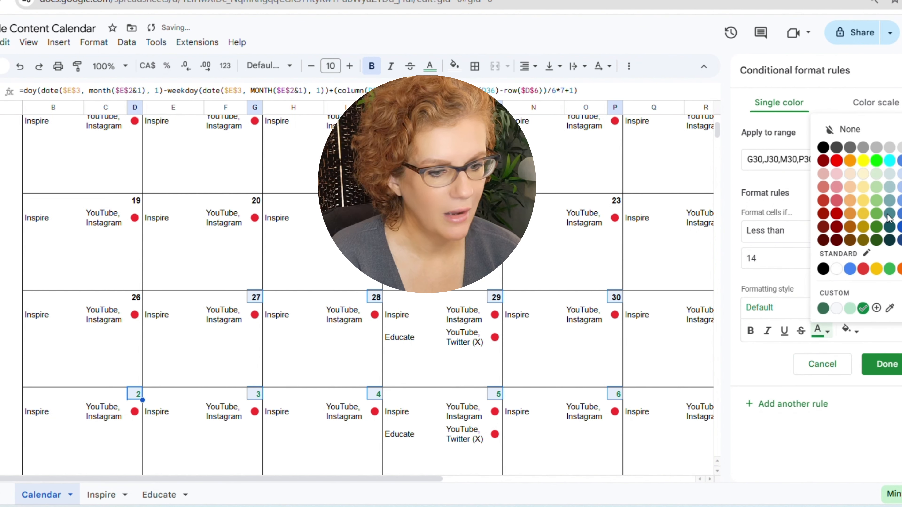
{"action": "left_click", "coordinate": [898, 157]}
{"action": "left_click", "coordinate": [887, 364]}
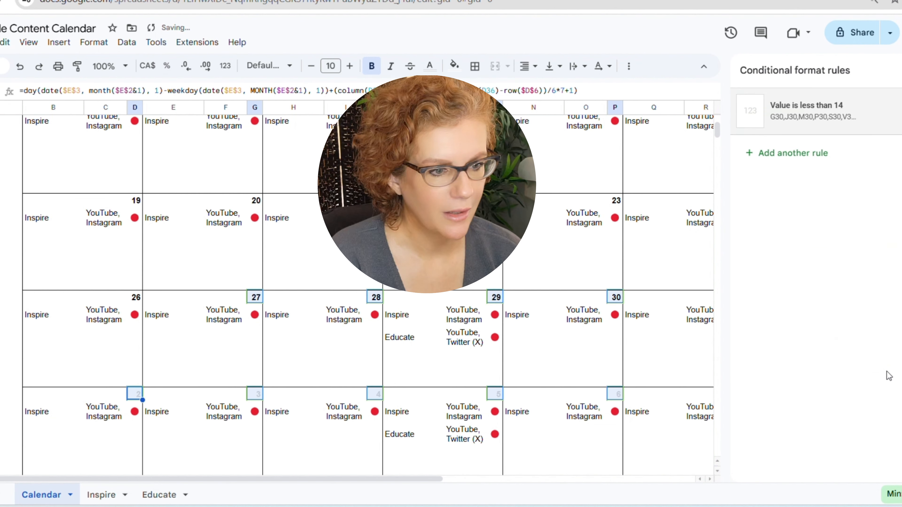
{"action": "left_click", "coordinate": [899, 70]}
{"action": "left_click", "coordinate": [782, 314]}
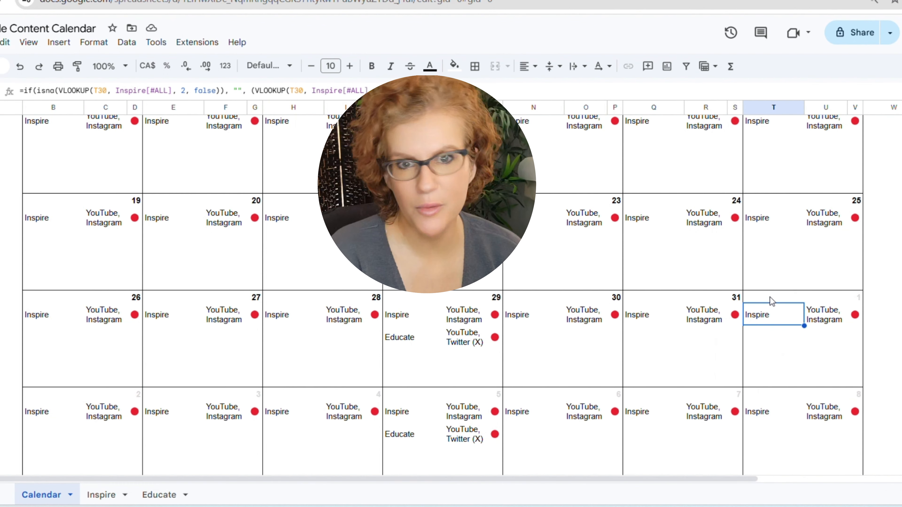
Start a conditional formatting rule based on a custom formula for the last week's Sunday Inspire entry in B37
{"action": "scroll", "coordinate": [529, 336], "scroll_direction": "up", "scroll_amount": 8}
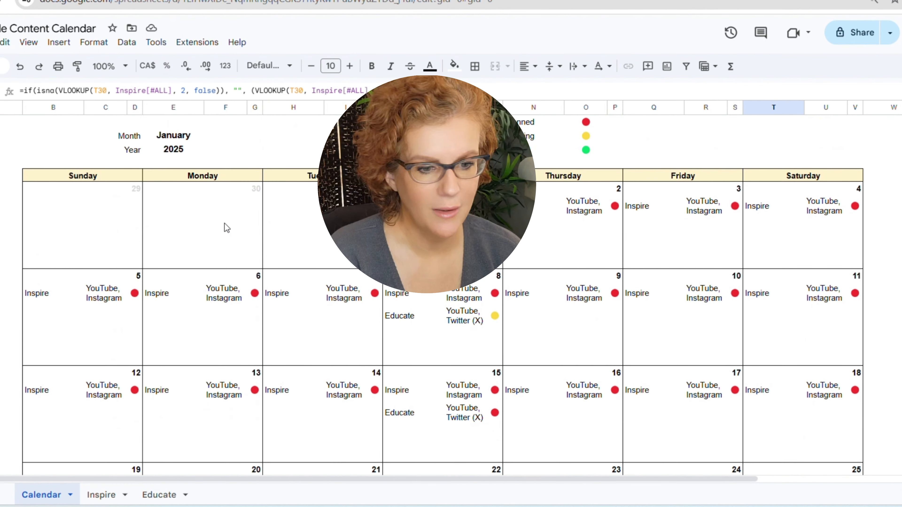
{"action": "scroll", "coordinate": [162, 199], "scroll_direction": "down", "scroll_amount": 8}
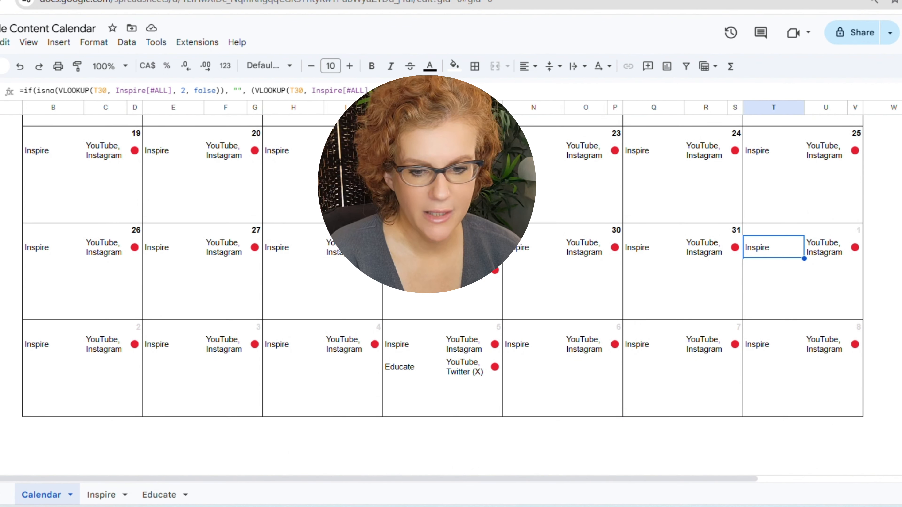
{"action": "left_click", "coordinate": [28, 341]}
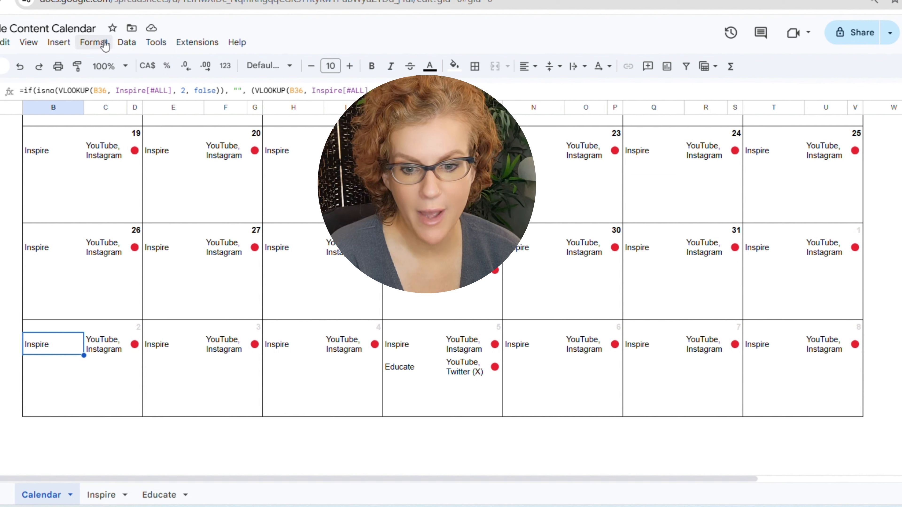
{"action": "left_click", "coordinate": [93, 42]}
{"action": "mouse_move", "coordinate": [150, 170]}
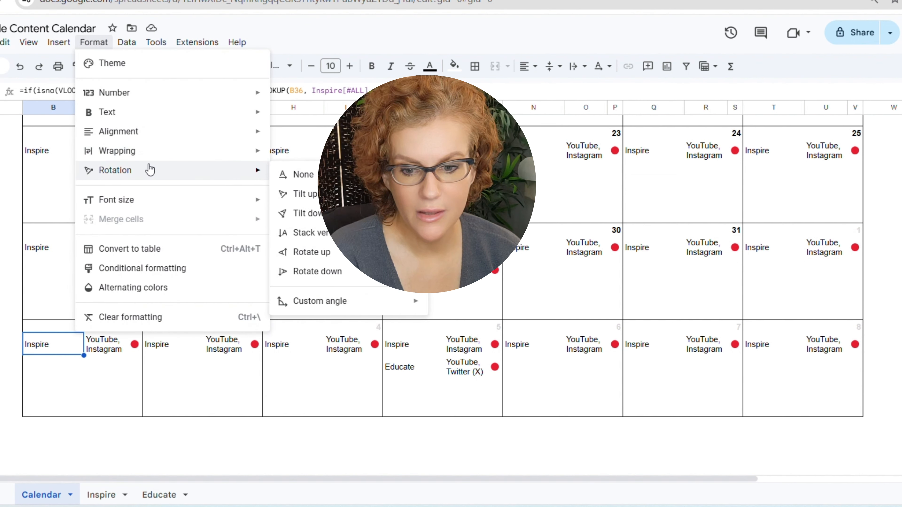
{"action": "left_click", "coordinate": [150, 267]}
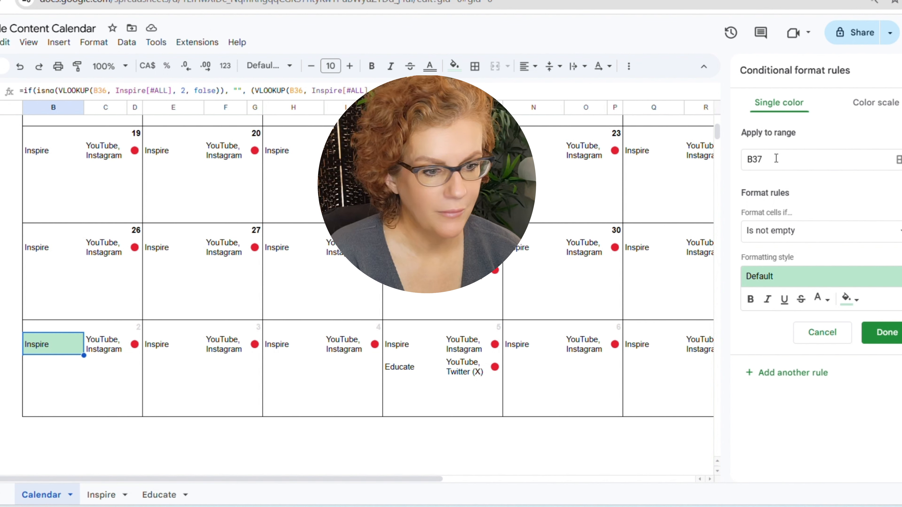
{"action": "left_click", "coordinate": [770, 230]}
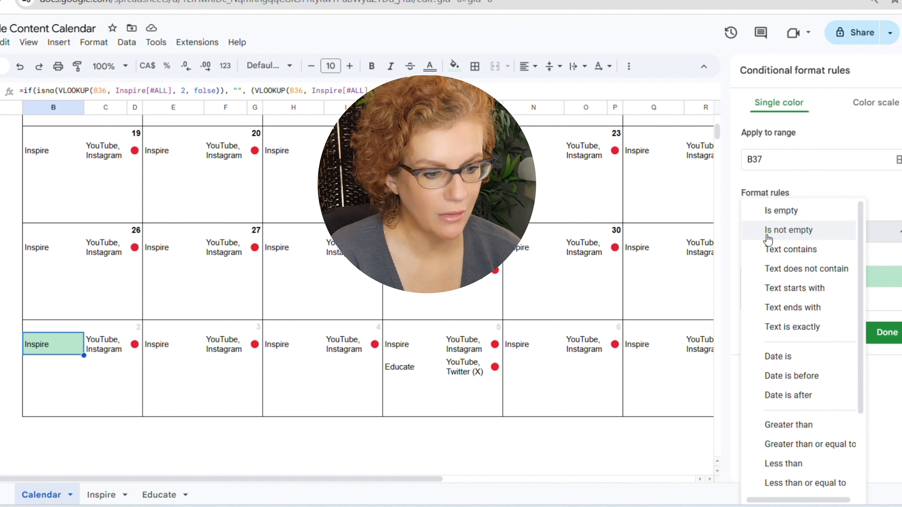
{"action": "scroll", "coordinate": [750, 446], "scroll_direction": "down", "scroll_amount": 3}
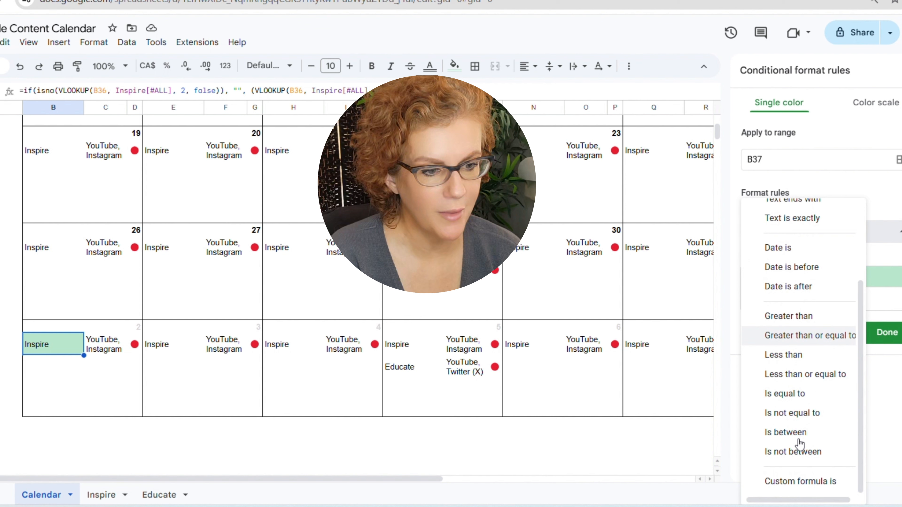
{"action": "left_click", "coordinate": [798, 483]}
Set the custom formula of the B37 rule to =D36<14
{"action": "left_click", "coordinate": [777, 257]}
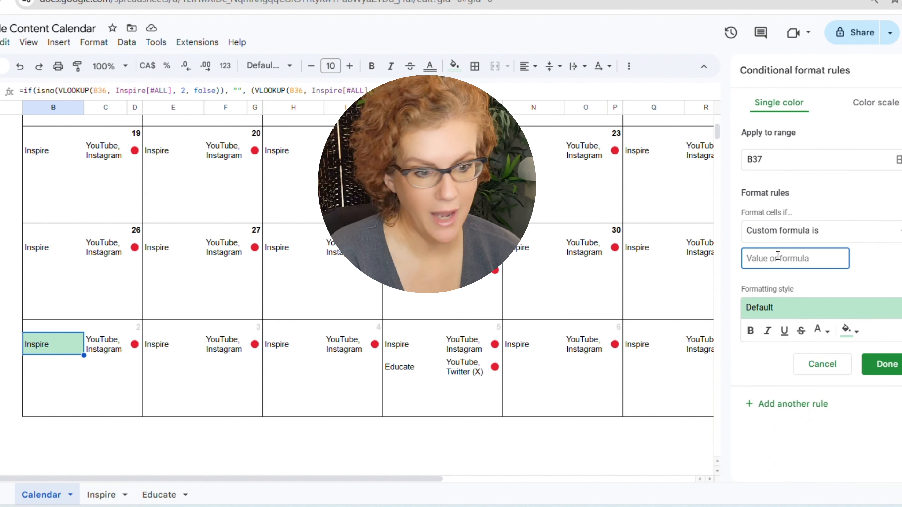
{"action": "type", "text": "="}
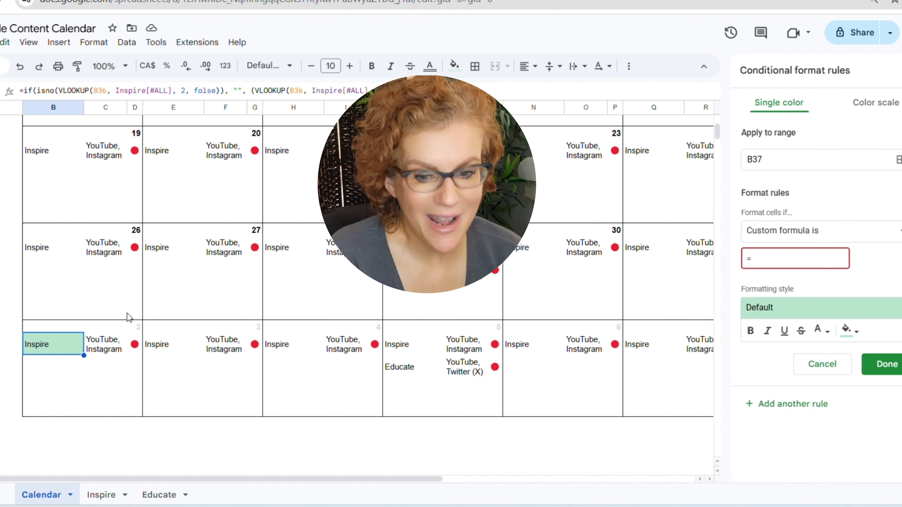
{"action": "left_click", "coordinate": [134, 326]}
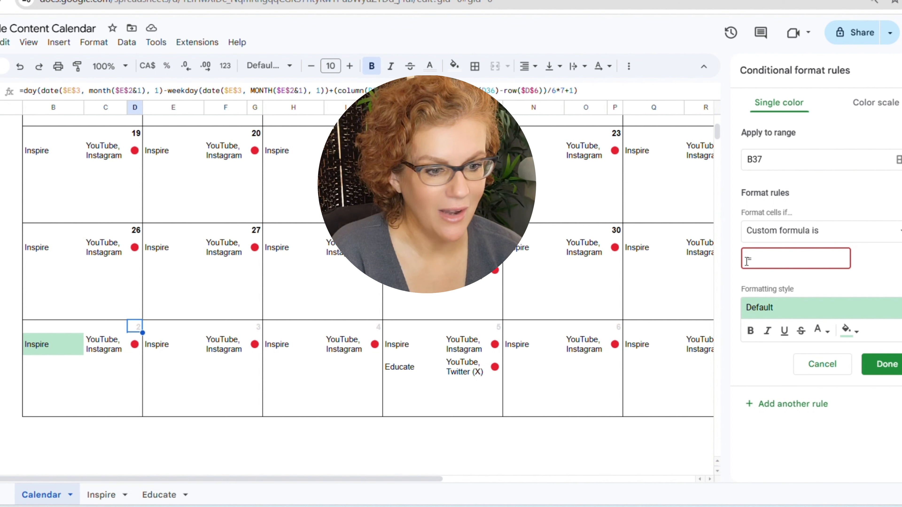
{"action": "type", "text": "D36"}
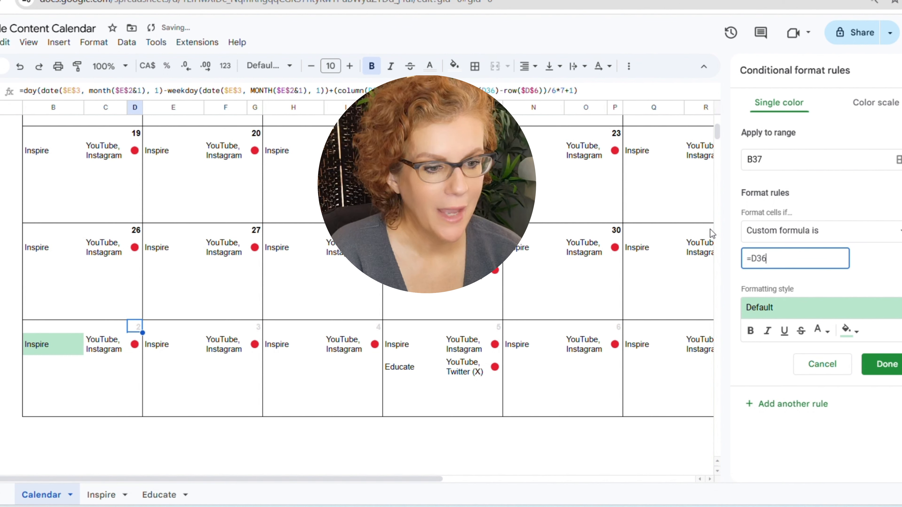
{"action": "type", "text": "<14"}
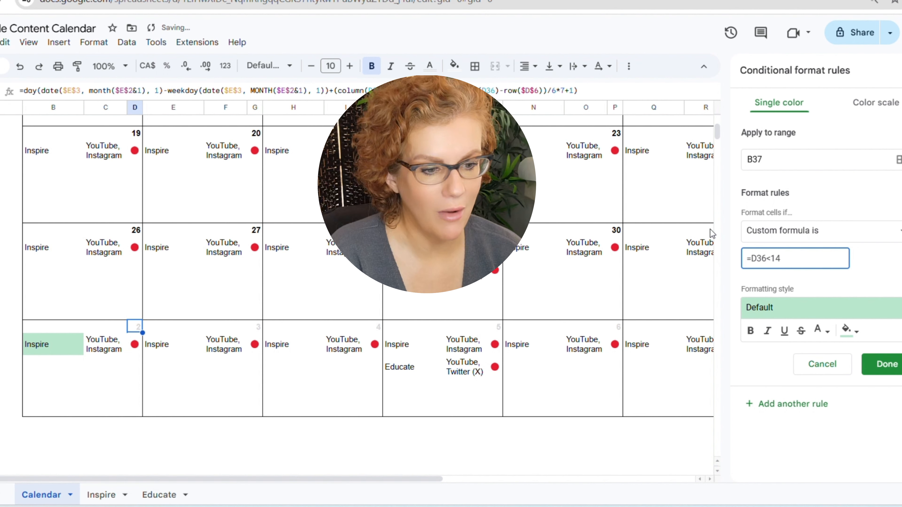
Give the B37 rule light grey text without a fill
{"action": "left_click", "coordinate": [778, 316]}
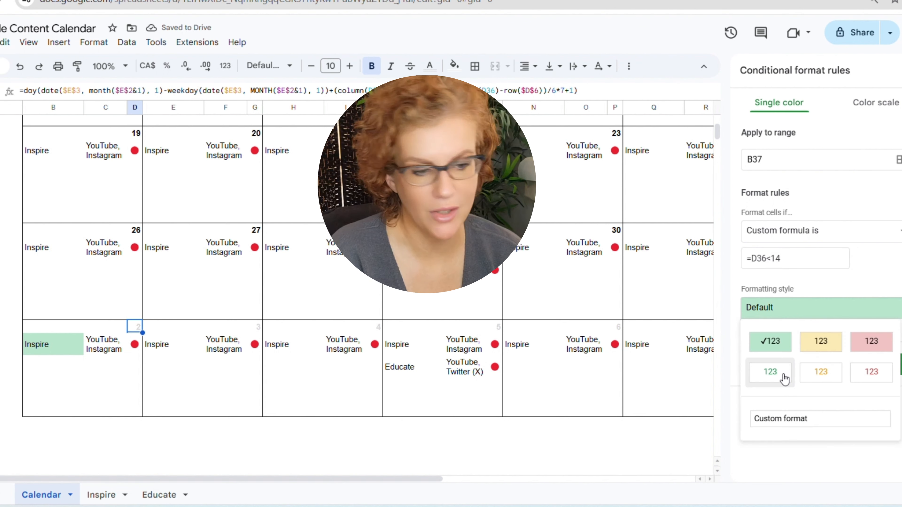
{"action": "left_click", "coordinate": [771, 371]}
{"action": "left_click", "coordinate": [819, 332]}
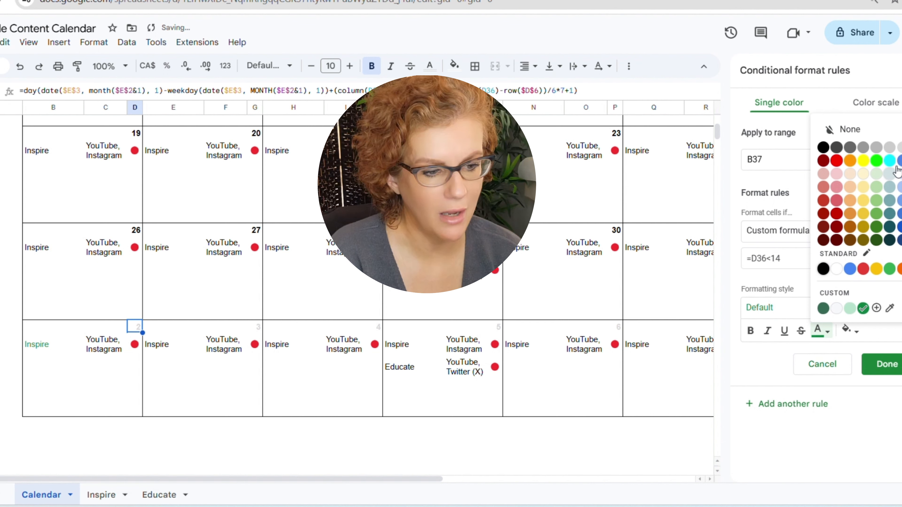
{"action": "left_click", "coordinate": [890, 147]}
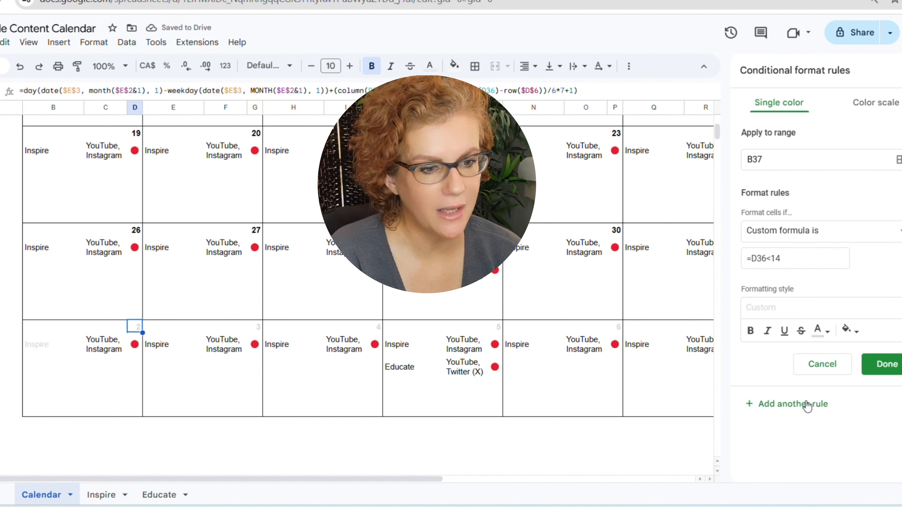
Repeat the light grey rule for the Educate cell B38 and the neighbouring platforms cell C37
{"action": "left_click_drag", "start_coordinate": [762, 159], "coordinate": [757, 160]}
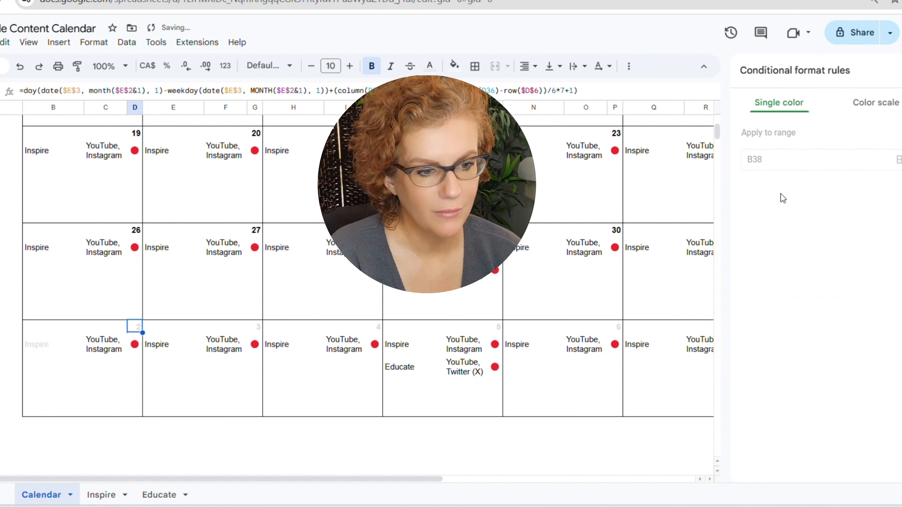
{"action": "left_click_drag", "start_coordinate": [762, 159], "coordinate": [758, 159]}
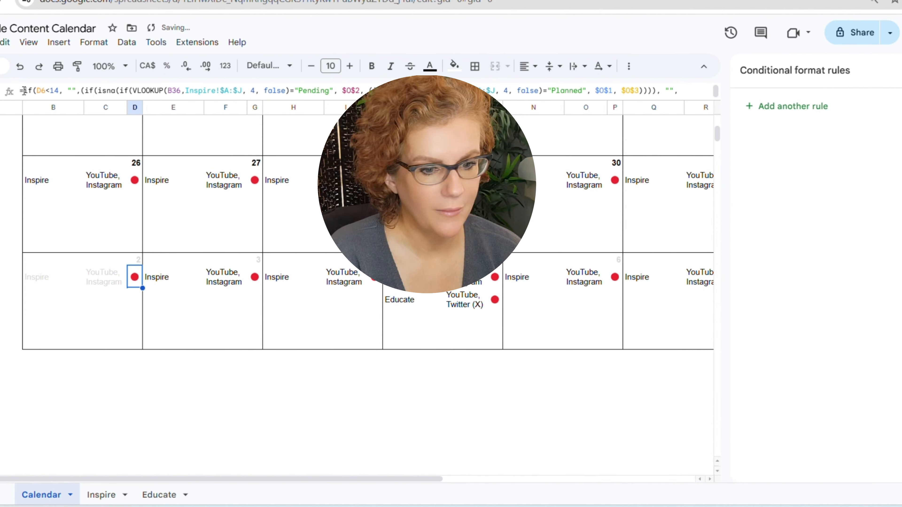
Wrap the last-week Sunday Inspire status formula in an outer IF that returns blank when D36<14
{"action": "left_click", "coordinate": [24, 90]}
{"action": "type", "text": "if"}
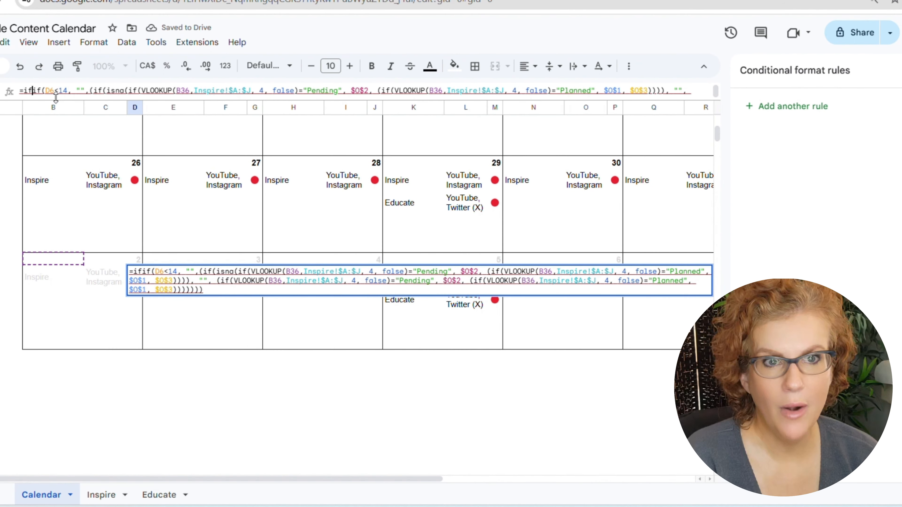
{"action": "type", "text": "("}
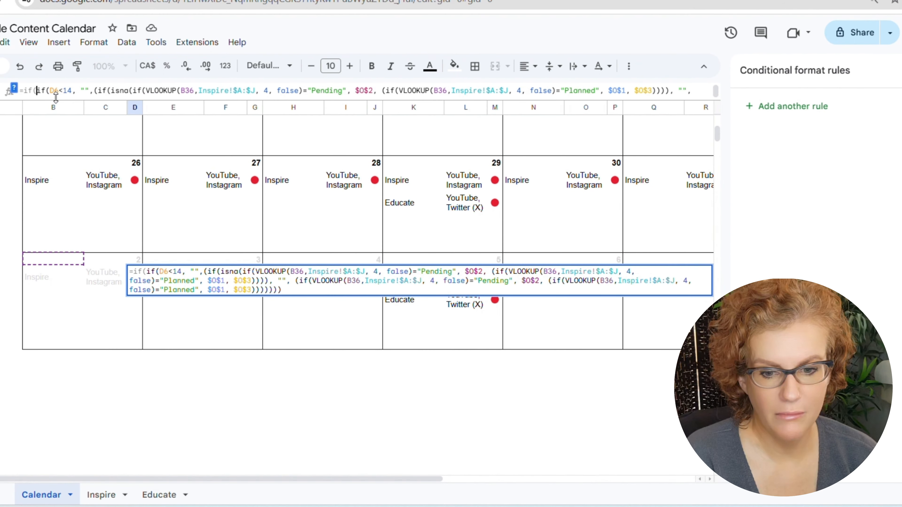
{"action": "type", "text": "D"}
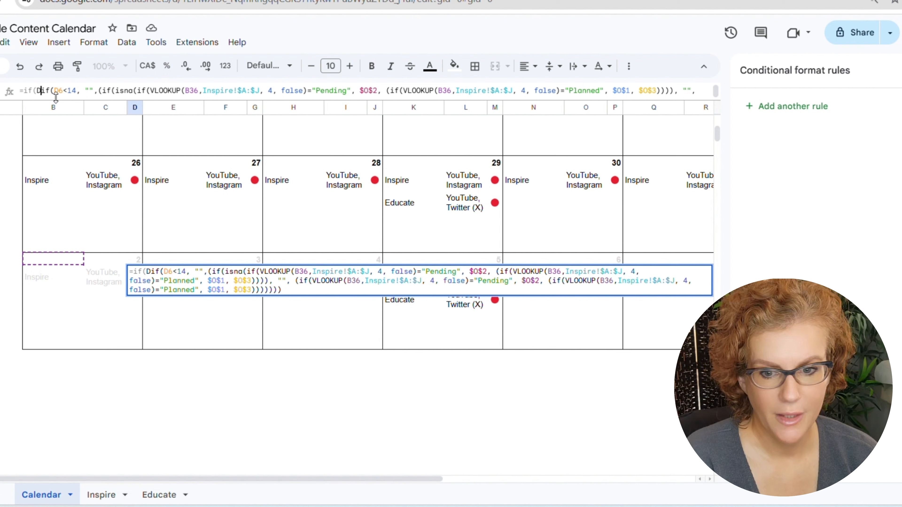
{"action": "type", "text": "36"}
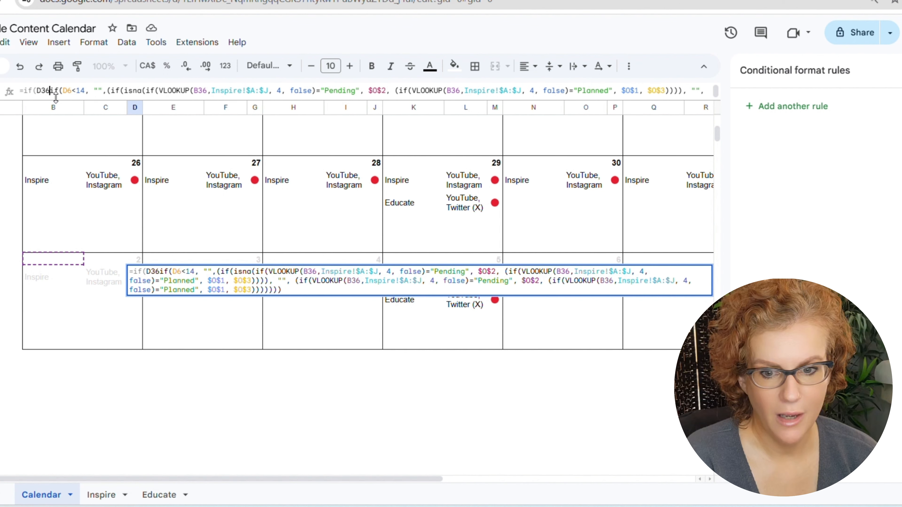
{"action": "type", "text": "<"}
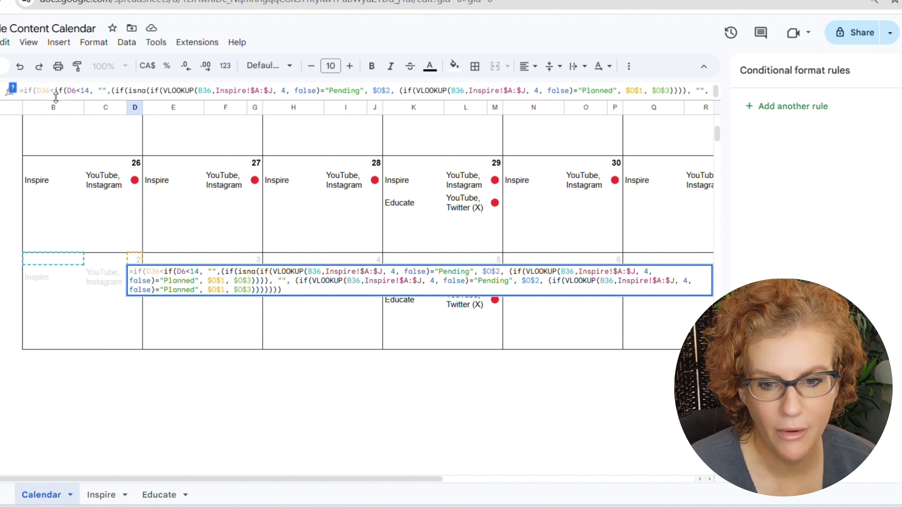
{"action": "type", "text": "14"}
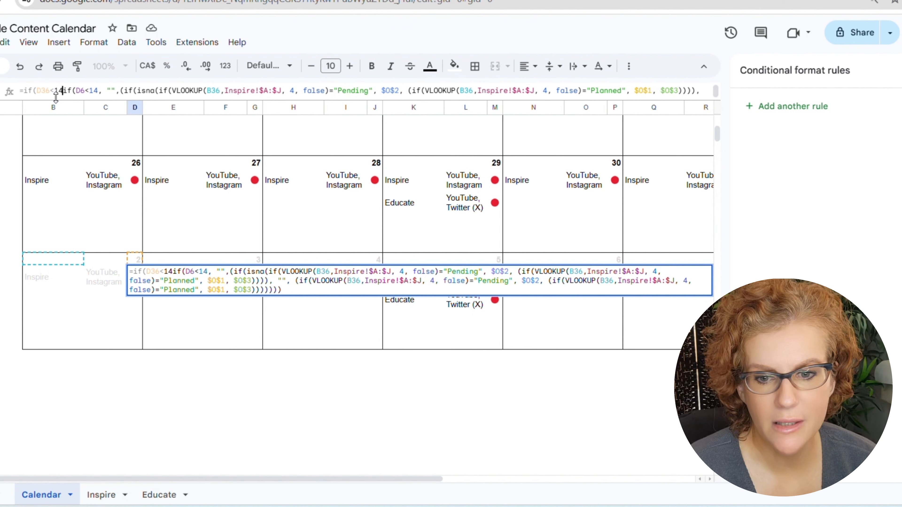
{"action": "type", "text": ", \"\", "}
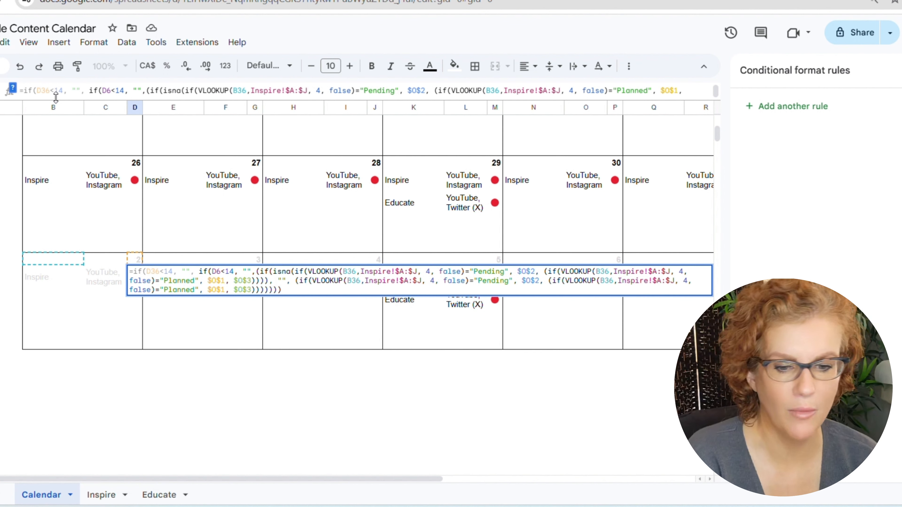
{"action": "type", "text": "("}
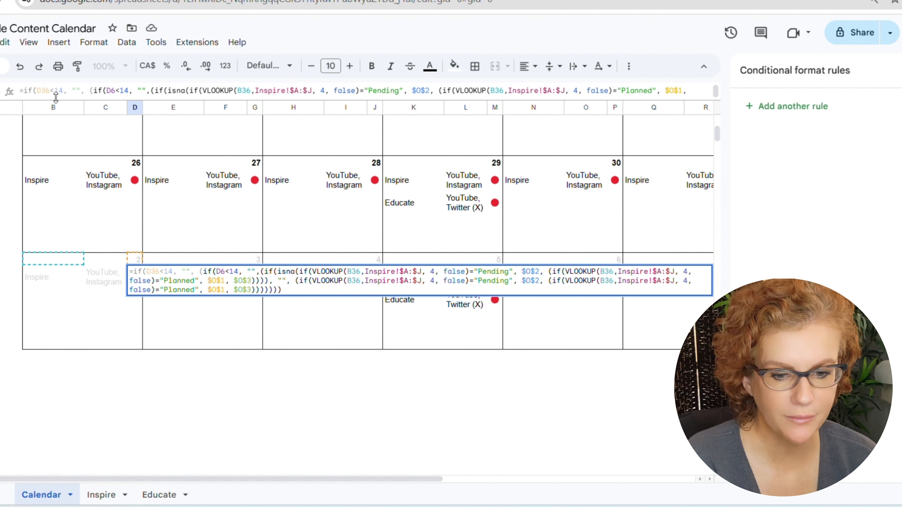
{"action": "left_click", "coordinate": [295, 286]}
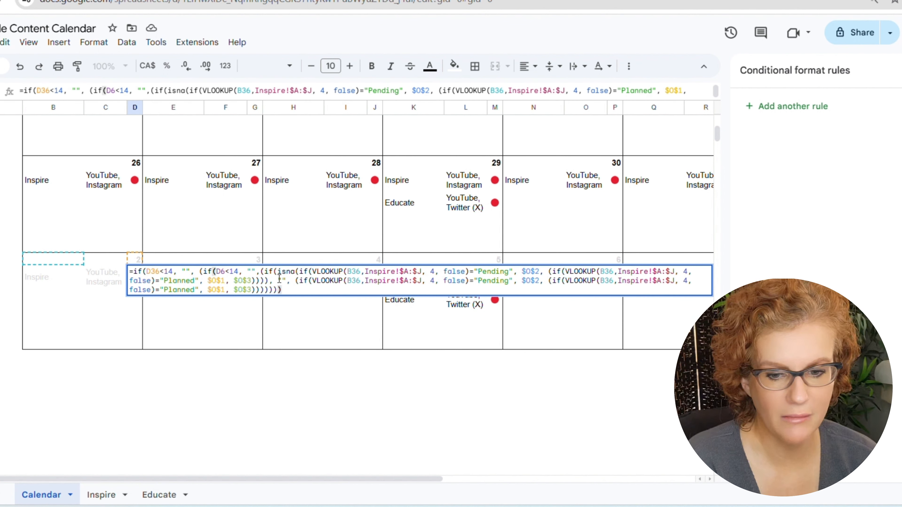
{"action": "key", "text": "Return"}
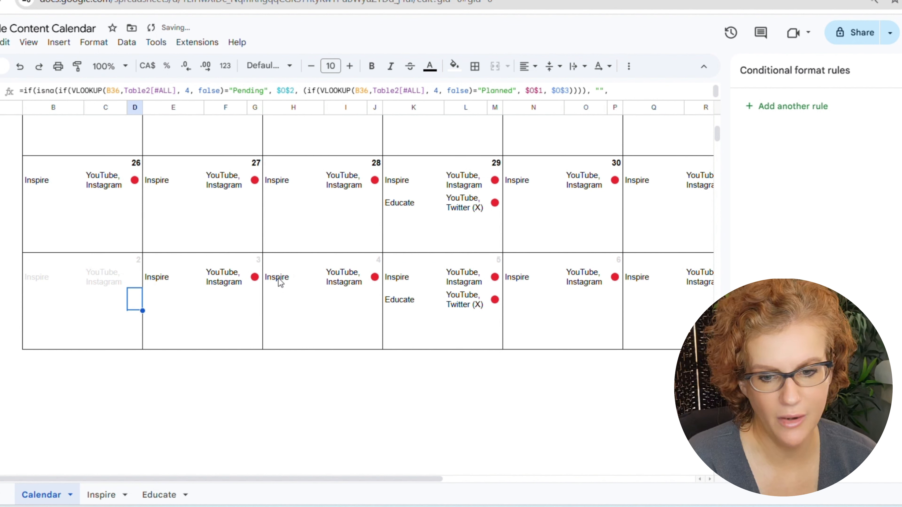
{"action": "key", "text": "Up"}
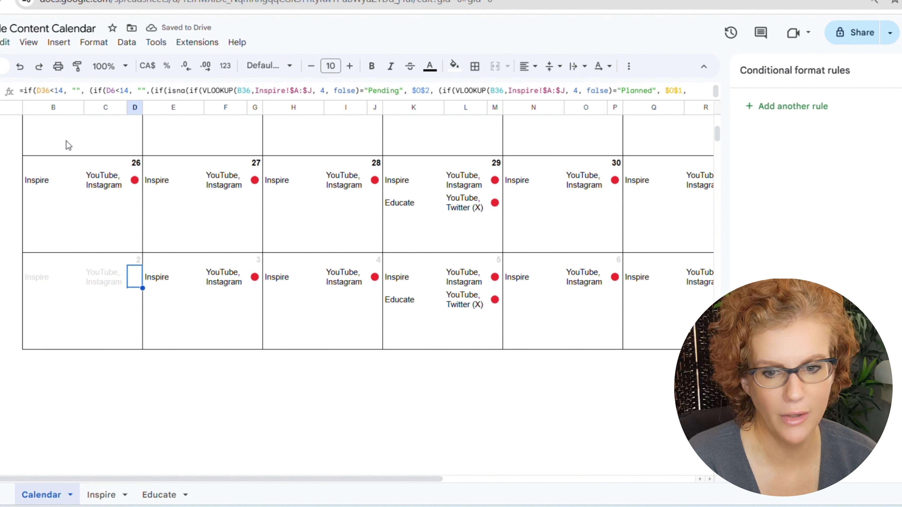
{"action": "left_click_drag", "start_coordinate": [24, 89], "coordinate": [94, 87]}
{"action": "left_click", "coordinate": [94, 87]}
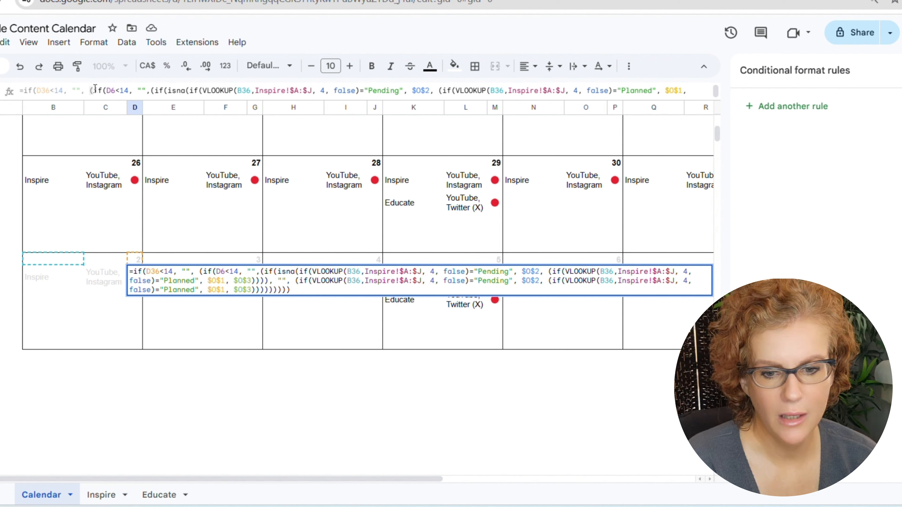
{"action": "key", "text": "Return"}
{"action": "left_click_drag", "start_coordinate": [185, 225], "coordinate": [685, 325]}
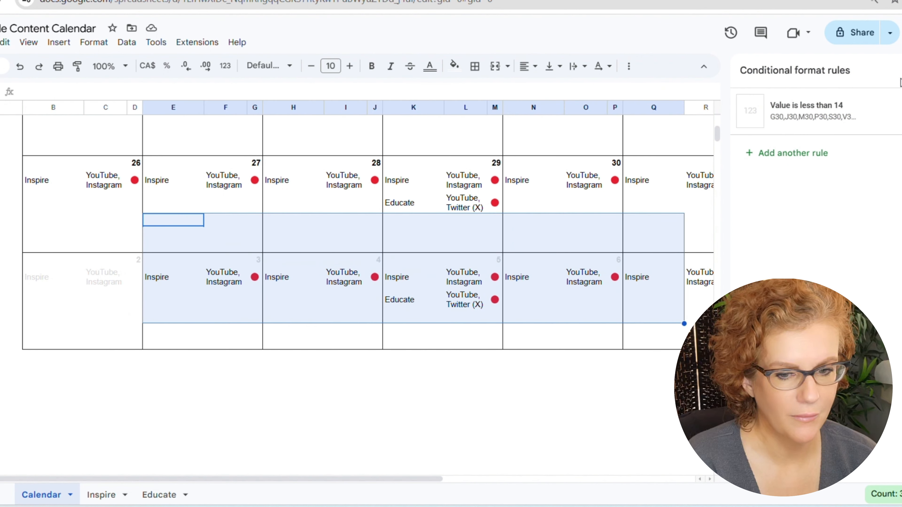
{"action": "left_click", "coordinate": [220, 188]}
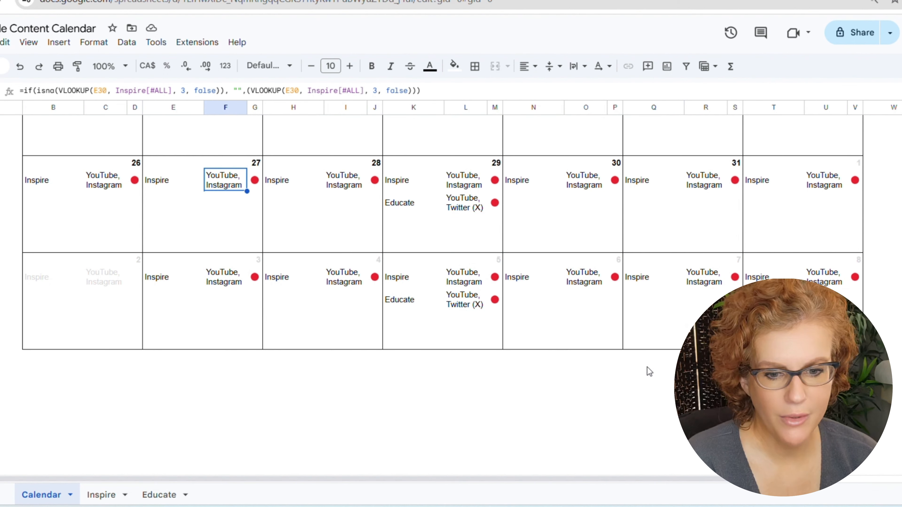
Add a dropdown data validation rule to the Month cell E2 with January as the first item
{"action": "scroll", "coordinate": [642, 366], "scroll_direction": "up", "scroll_amount": 10}
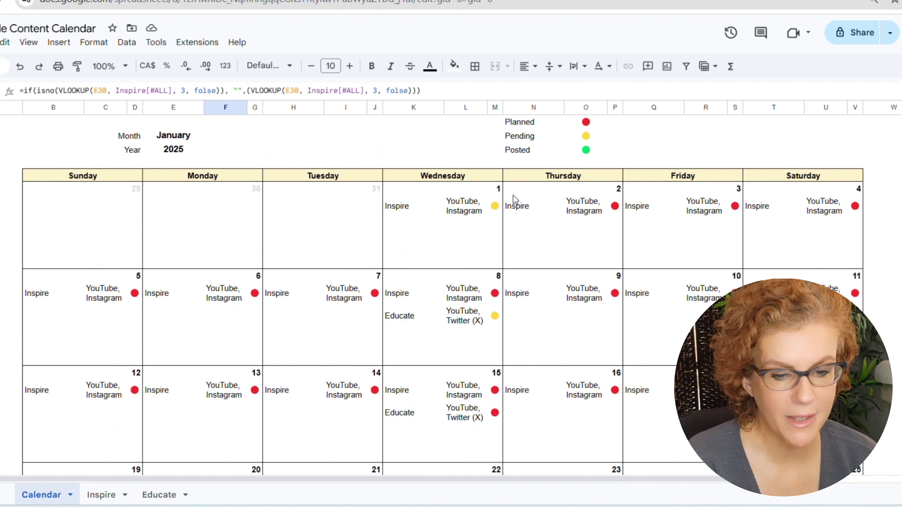
{"action": "scroll", "coordinate": [589, 282], "scroll_direction": "down", "scroll_amount": 3}
{"action": "scroll", "coordinate": [590, 282], "scroll_direction": "up", "scroll_amount": 3}
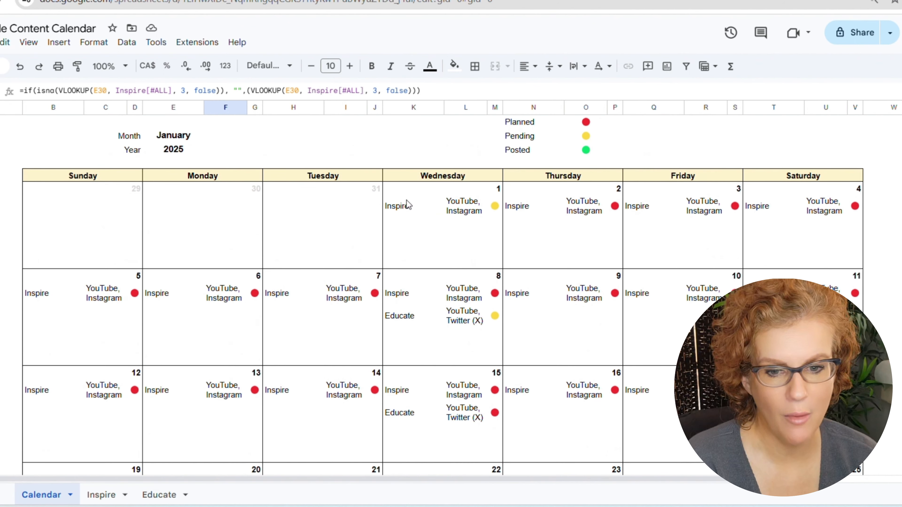
{"action": "left_click", "coordinate": [192, 135]}
{"action": "left_click", "coordinate": [132, 46]}
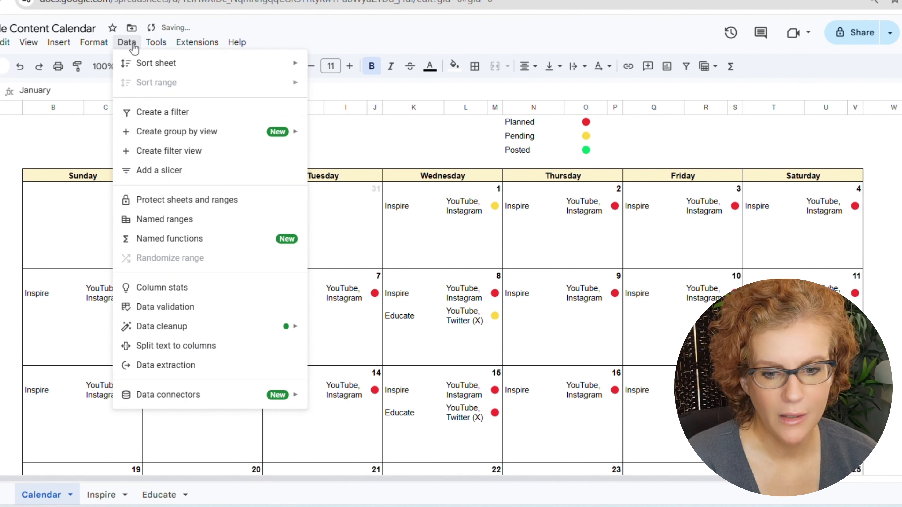
{"action": "left_click", "coordinate": [179, 307]}
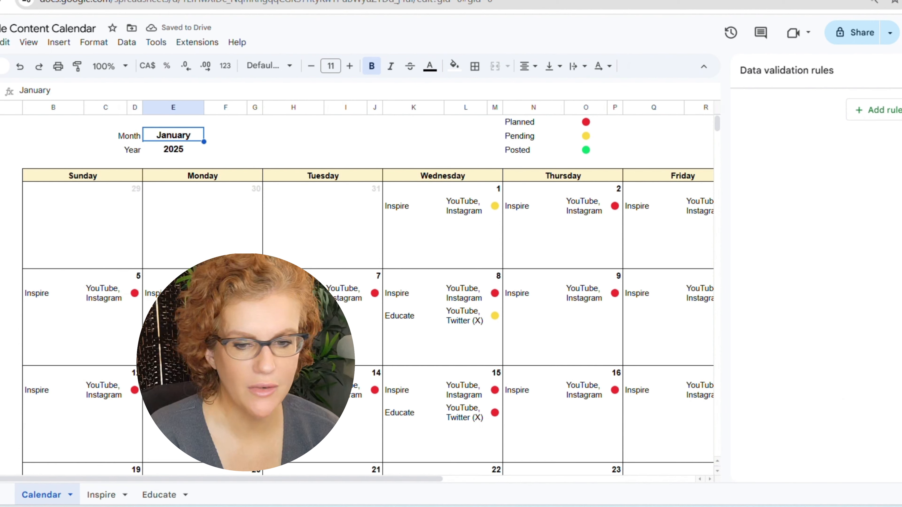
{"action": "left_click", "coordinate": [876, 113]}
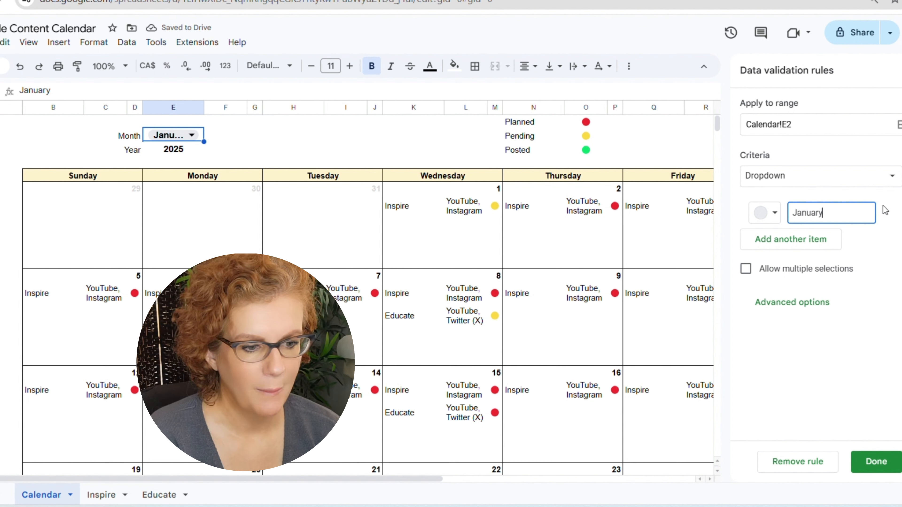
Add February, March, April, May and June as items in the month dropdown
{"action": "left_click", "coordinate": [781, 239]}
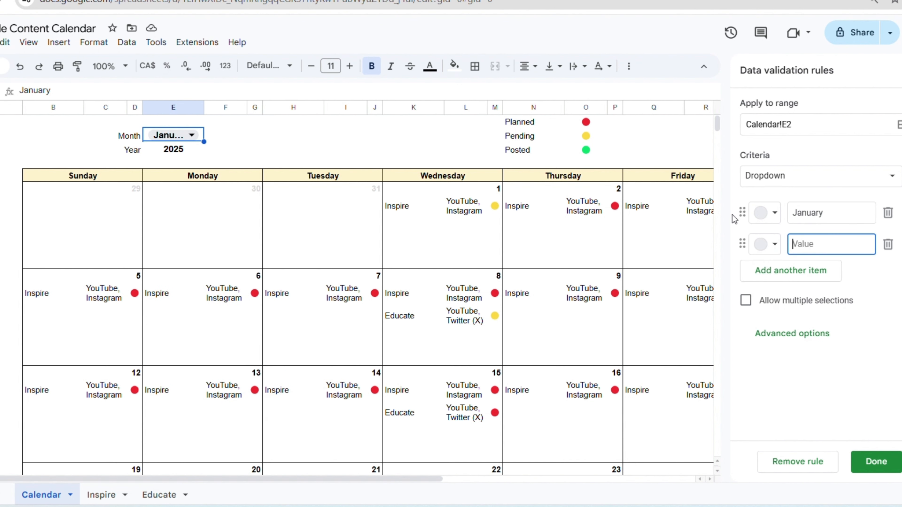
{"action": "type", "text": "February"}
{"action": "key", "text": "Return"}
{"action": "type", "text": "March"}
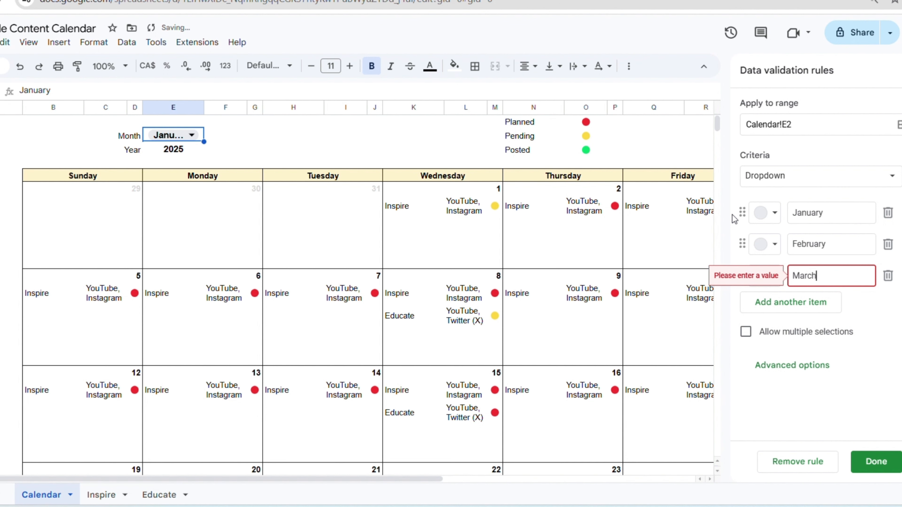
{"action": "key", "text": "Return"}
{"action": "type", "text": "April"}
{"action": "key", "text": "Return"}
{"action": "type", "text": "May"}
{"action": "key", "text": "Return"}
{"action": "type", "text": "June"}
Add the remaining months, July through December, as items in the month dropdown
{"action": "key", "text": "Return"}
{"action": "type", "text": "Jul"}
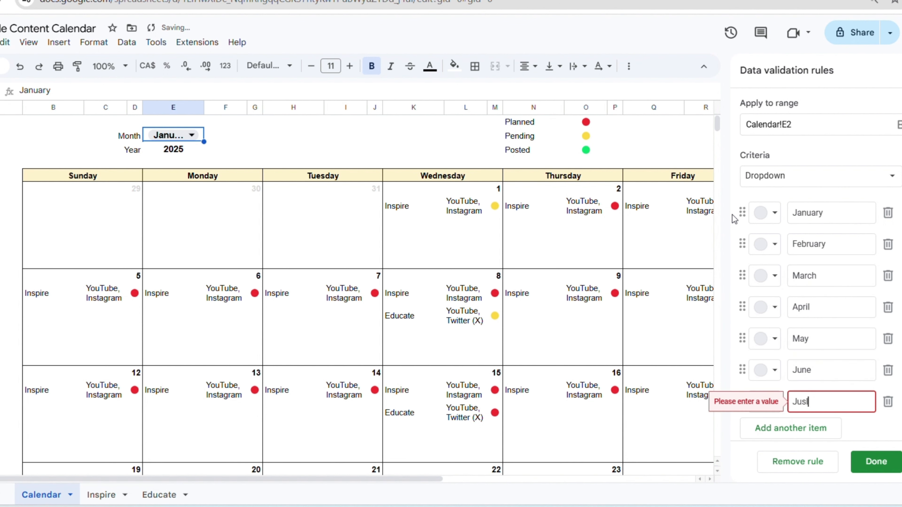
{"action": "type", "text": "y"}
{"action": "key", "text": "Return"}
{"action": "type", "text": "August"}
{"action": "key", "text": "Return"}
{"action": "type", "text": "September"}
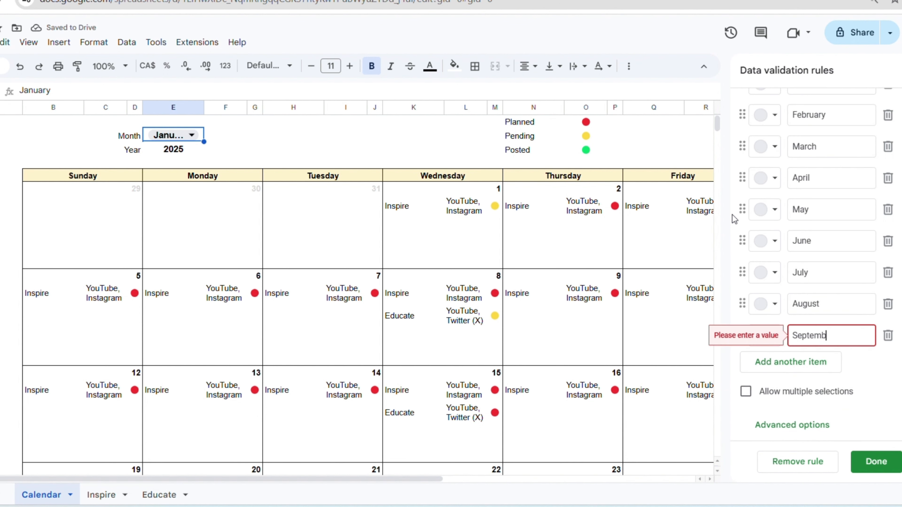
{"action": "key", "text": "Return"}
{"action": "type", "text": "October"}
{"action": "key", "text": "Return"}
{"action": "type", "text": "November"}
{"action": "key", "text": "Return"}
{"action": "type", "text": "December"}
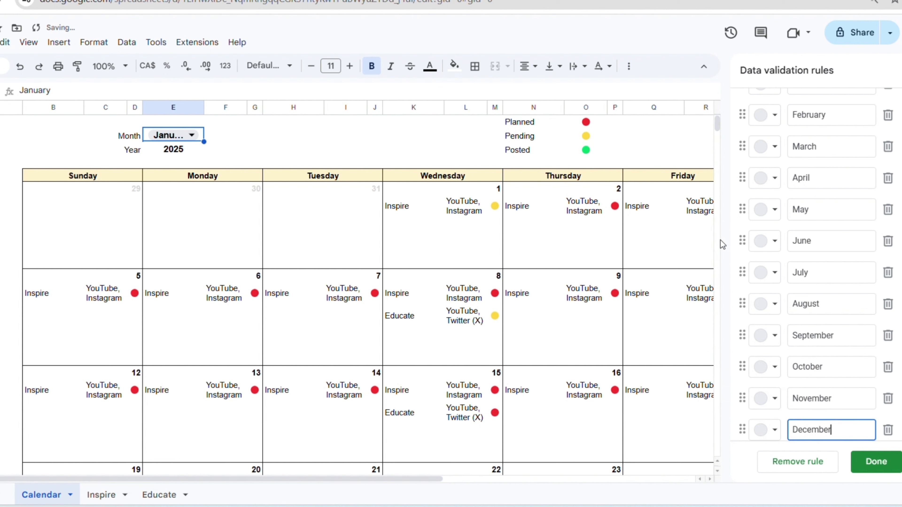
Colour the December, November, October, September, August and July dropdown items light purple
{"action": "left_click", "coordinate": [774, 427]}
{"action": "left_click", "coordinate": [901, 306]}
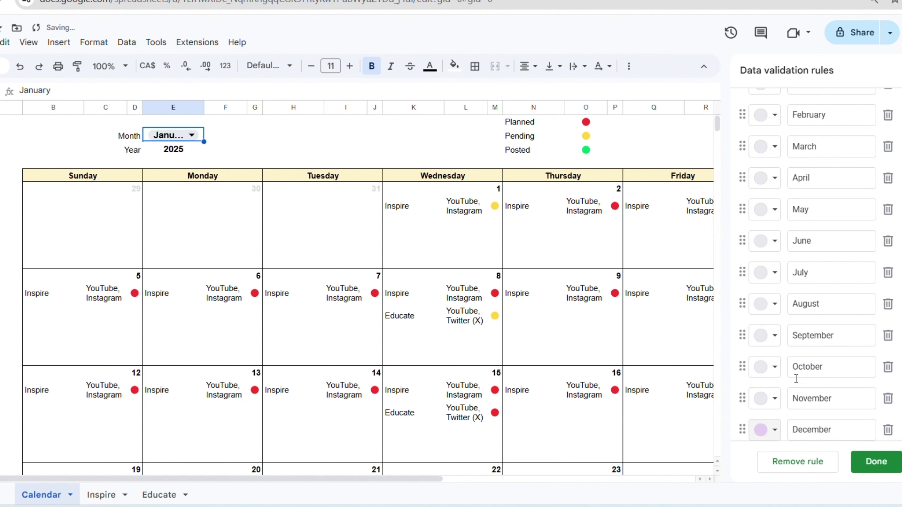
{"action": "left_click", "coordinate": [774, 399]}
{"action": "left_click", "coordinate": [900, 274]}
{"action": "left_click", "coordinate": [775, 368]}
{"action": "left_click", "coordinate": [901, 242]}
{"action": "left_click", "coordinate": [775, 337]}
{"action": "left_click", "coordinate": [901, 381]}
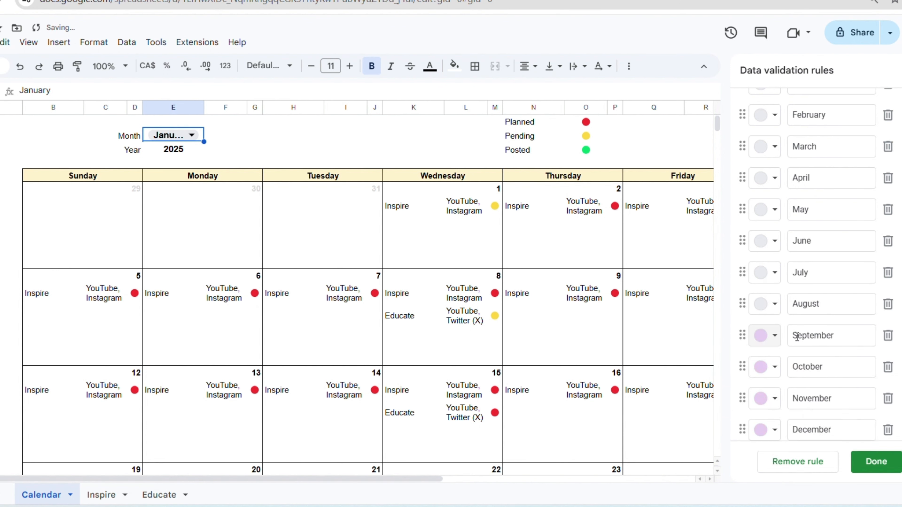
{"action": "left_click", "coordinate": [775, 304]}
{"action": "left_click", "coordinate": [901, 348]}
{"action": "left_click", "coordinate": [775, 273]}
{"action": "left_click", "coordinate": [901, 317]}
Colour the June, May, April, March, February and January dropdown items light purple
{"action": "left_click", "coordinate": [775, 241]}
{"action": "left_click", "coordinate": [901, 286]}
{"action": "left_click", "coordinate": [775, 210]}
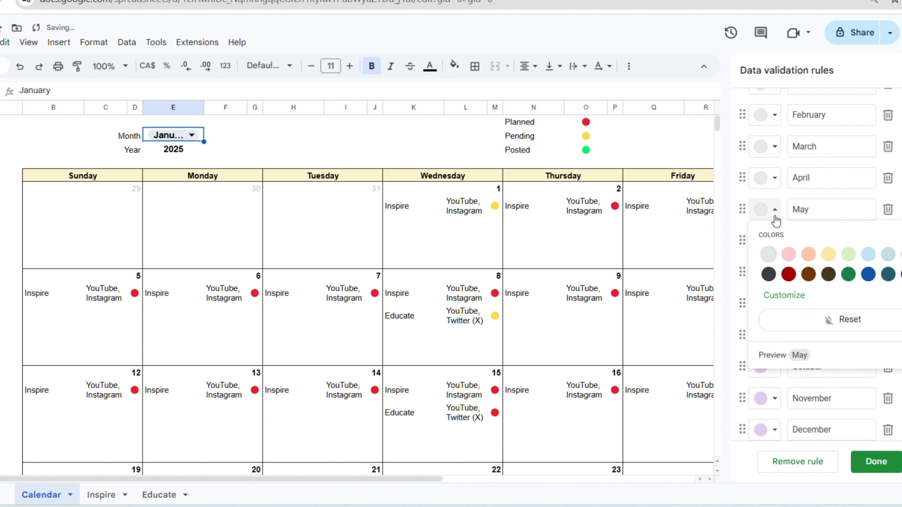
{"action": "left_click", "coordinate": [900, 254]}
{"action": "left_click", "coordinate": [775, 177]}
{"action": "left_click", "coordinate": [901, 222]}
{"action": "left_click", "coordinate": [775, 146]}
{"action": "left_click", "coordinate": [901, 191]}
{"action": "left_click", "coordinate": [775, 115]}
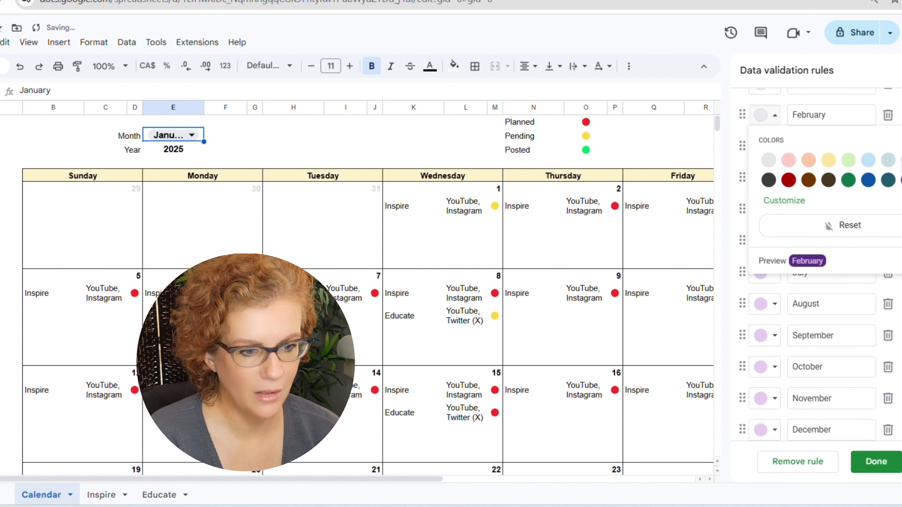
{"action": "left_click", "coordinate": [900, 159]}
{"action": "scroll", "coordinate": [775, 250], "scroll_direction": "up", "scroll_amount": 5}
{"action": "left_click", "coordinate": [774, 213]}
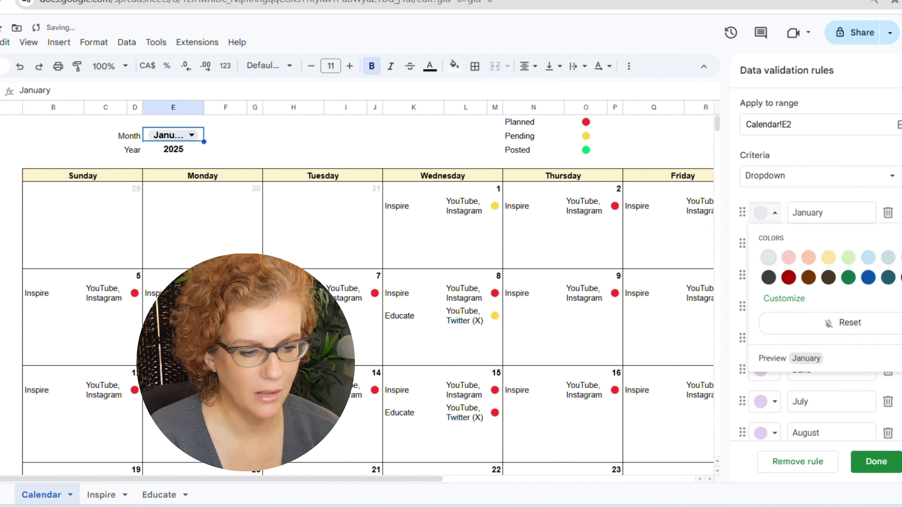
{"action": "left_click", "coordinate": [900, 257]}
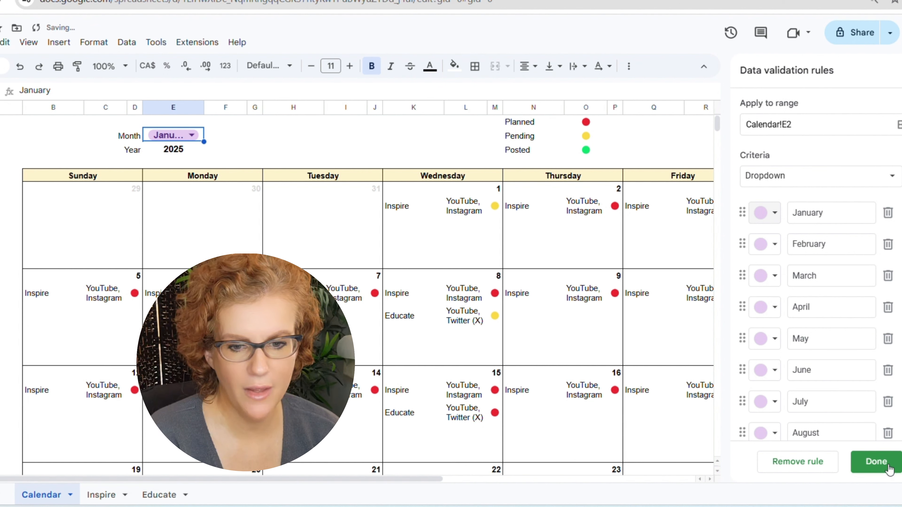
Save the month dropdown rule and auto-fit column E to its contents
{"action": "left_click", "coordinate": [877, 462]}
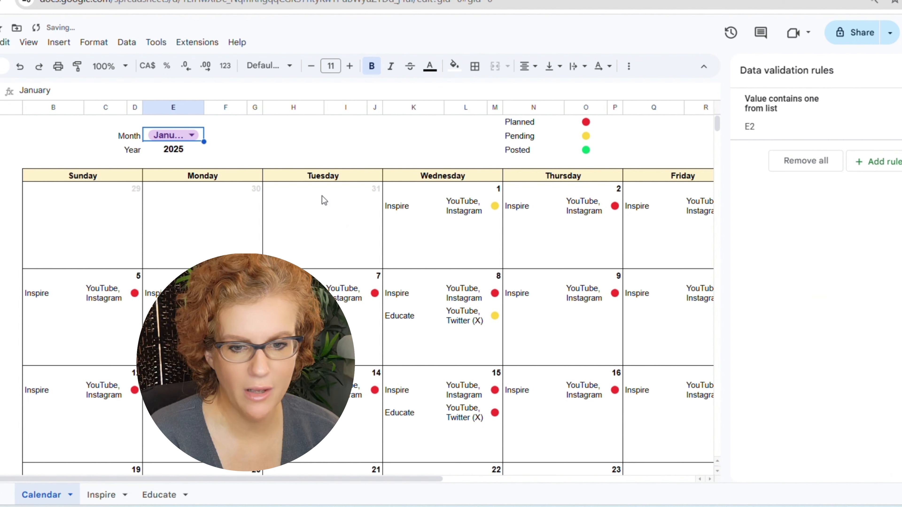
{"action": "double_click", "coordinate": [204, 108]}
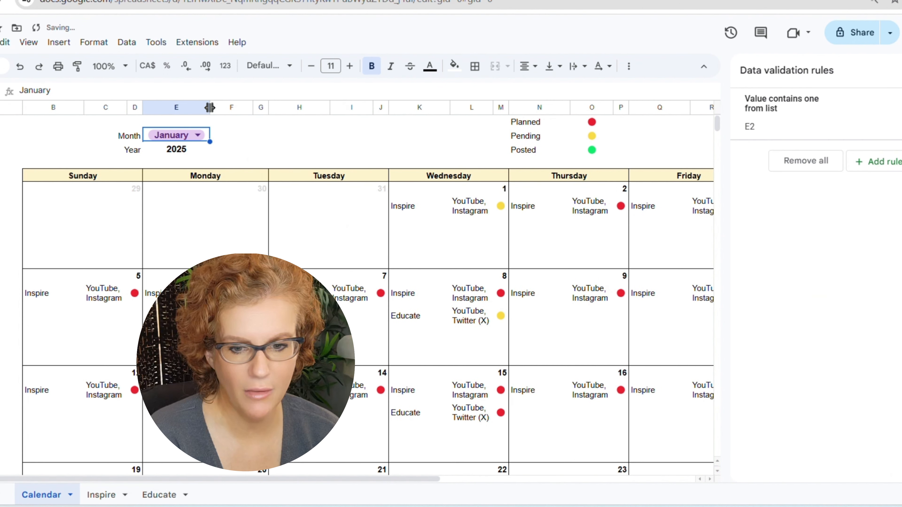
Fill the Sunday header with the light purple sampled from the Month dropdown
{"action": "left_click", "coordinate": [129, 175]}
{"action": "left_click", "coordinate": [462, 70]}
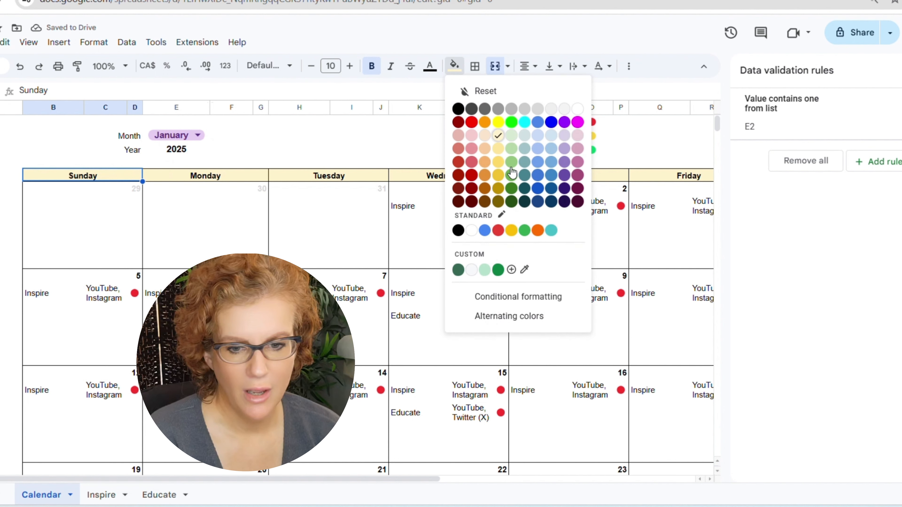
{"action": "left_click", "coordinate": [520, 268]}
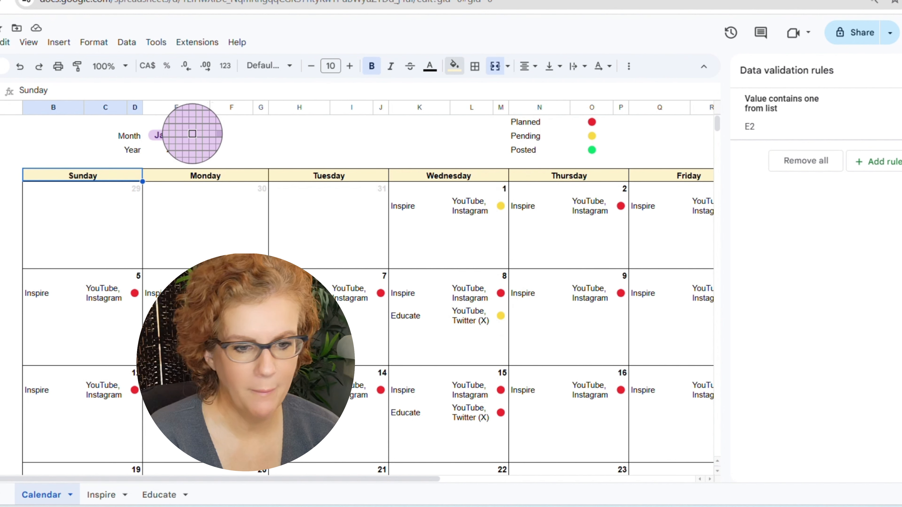
{"action": "left_click", "coordinate": [193, 131]}
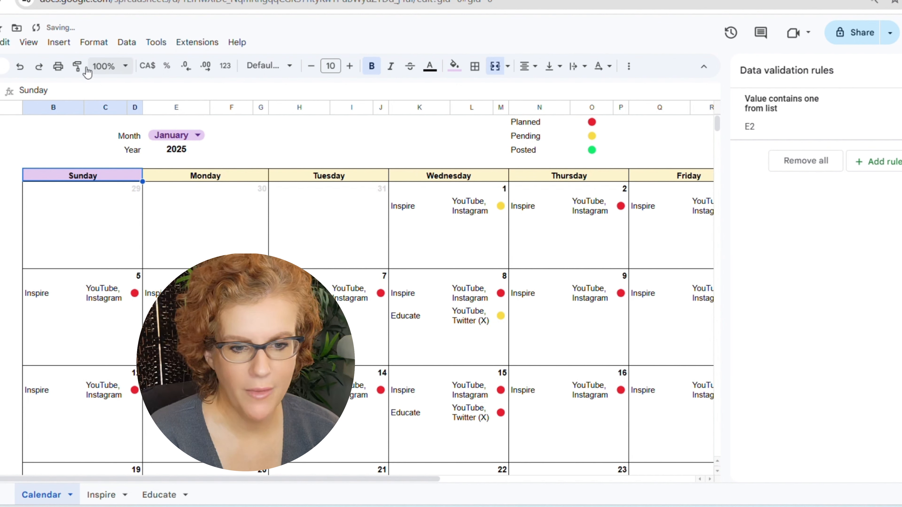
Copy the Sunday header's formatting onto the Monday through Saturday headers
{"action": "left_click", "coordinate": [77, 66]}
{"action": "mouse_move", "coordinate": [168, 176]}
{"action": "left_mouse_down"}
{"action": "mouse_move", "coordinate": [727, 183]}
{"action": "mouse_move", "coordinate": [538, 180]}
{"action": "left_mouse_up"}
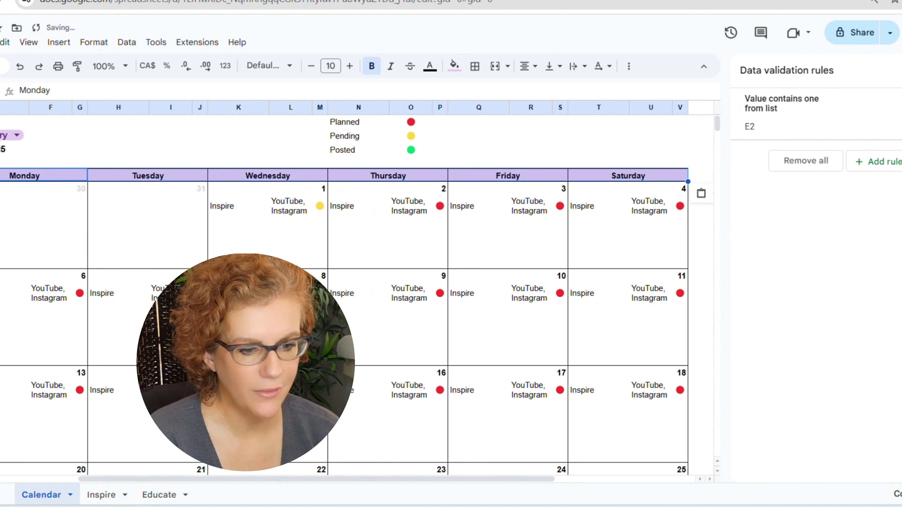
{"action": "left_click", "coordinate": [608, 238]}
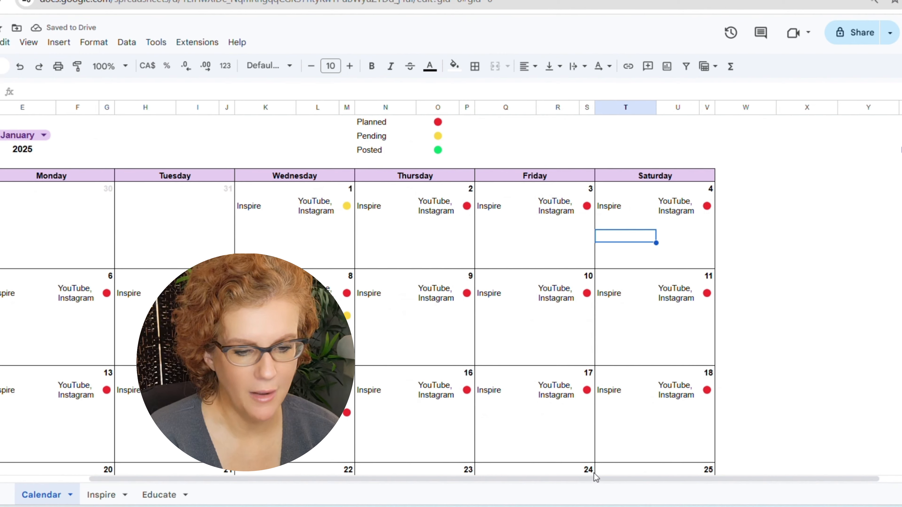
{"action": "left_click_drag", "start_coordinate": [586, 479], "coordinate": [473, 478]}
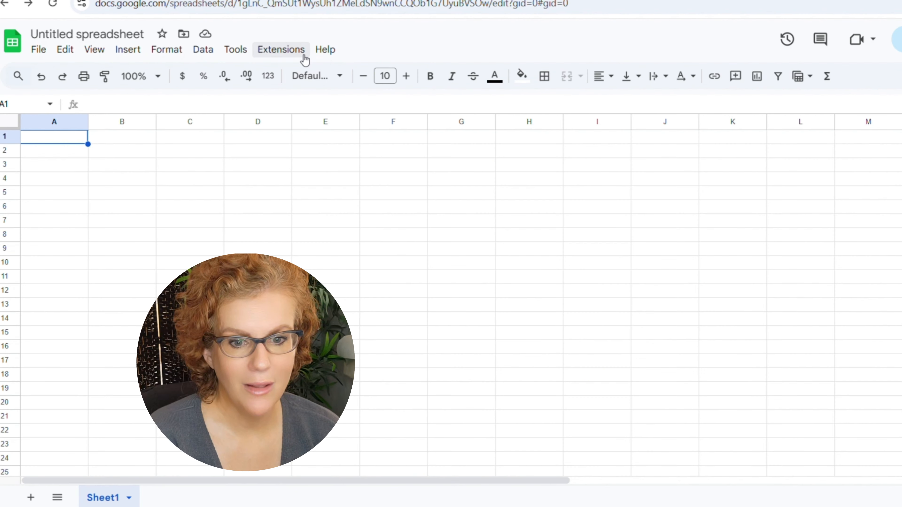
Search the Google Workspace Marketplace for "gpt" add-ons from the blank spreadsheet
{"action": "left_click", "coordinate": [286, 50]}
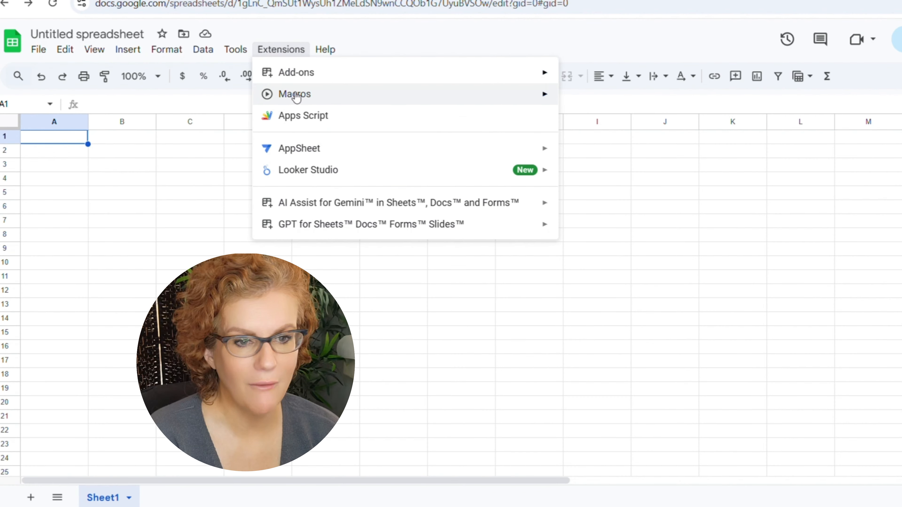
{"action": "mouse_move", "coordinate": [301, 78]}
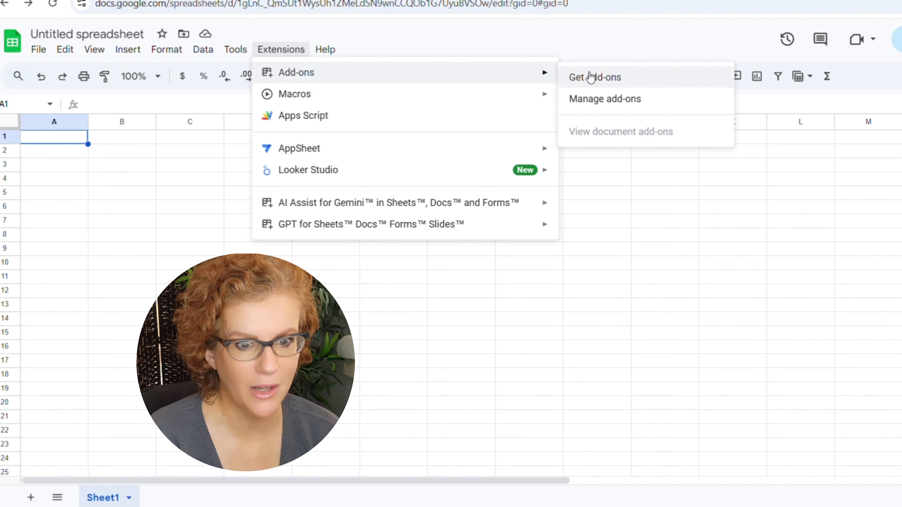
{"action": "left_click", "coordinate": [600, 78]}
{"action": "type", "text": "g"}
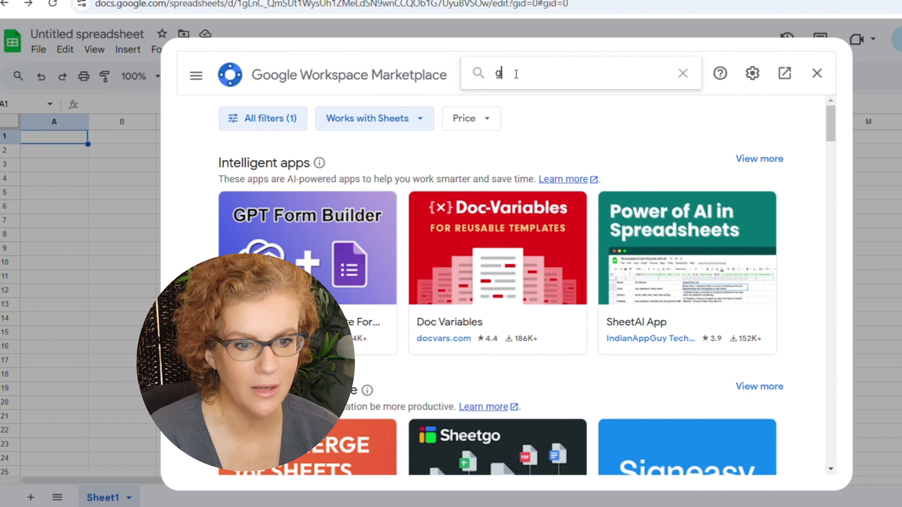
{"action": "type", "text": "pt"}
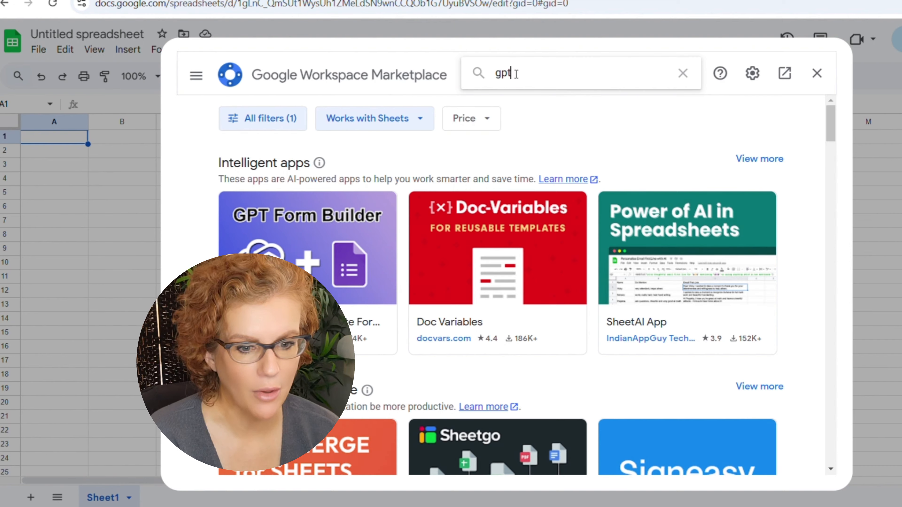
{"action": "key", "text": "Return"}
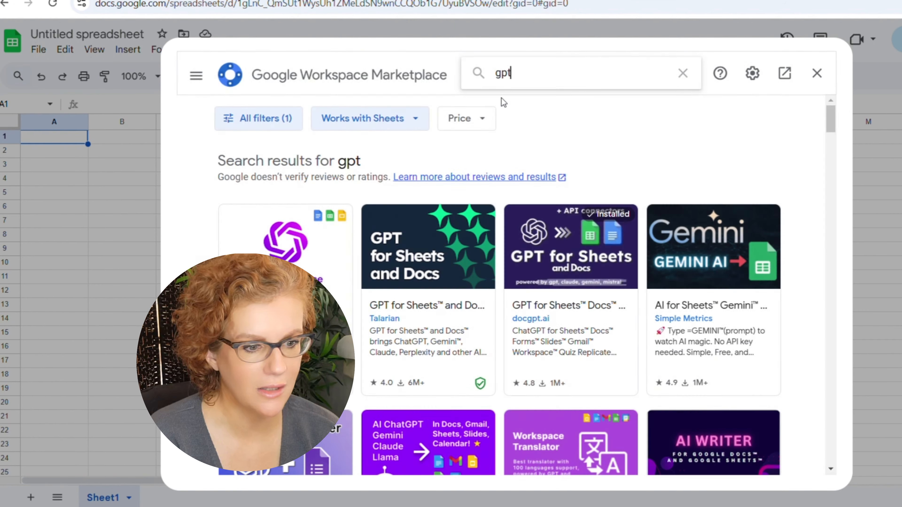
Install the GPT for Sheets and Docs add-on by Talarian and agree to continue with its permission request
{"action": "left_click", "coordinate": [429, 260]}
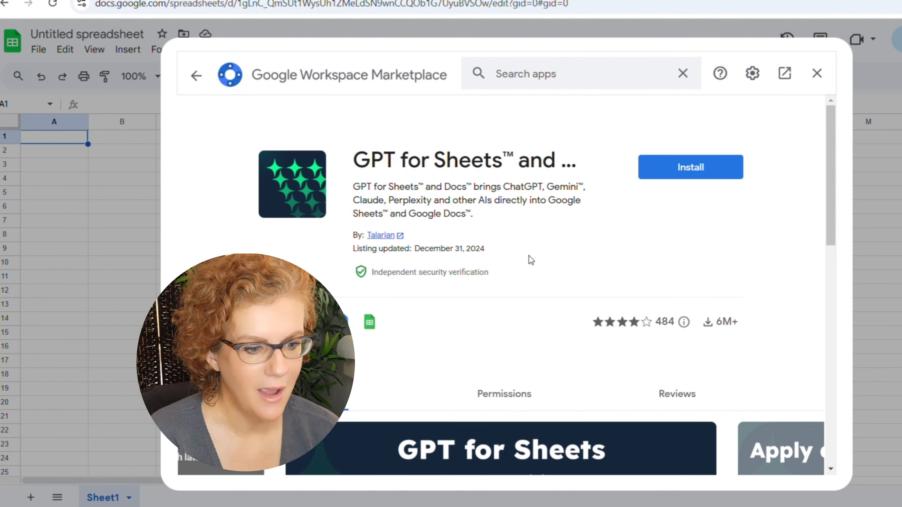
{"action": "left_click", "coordinate": [680, 175]}
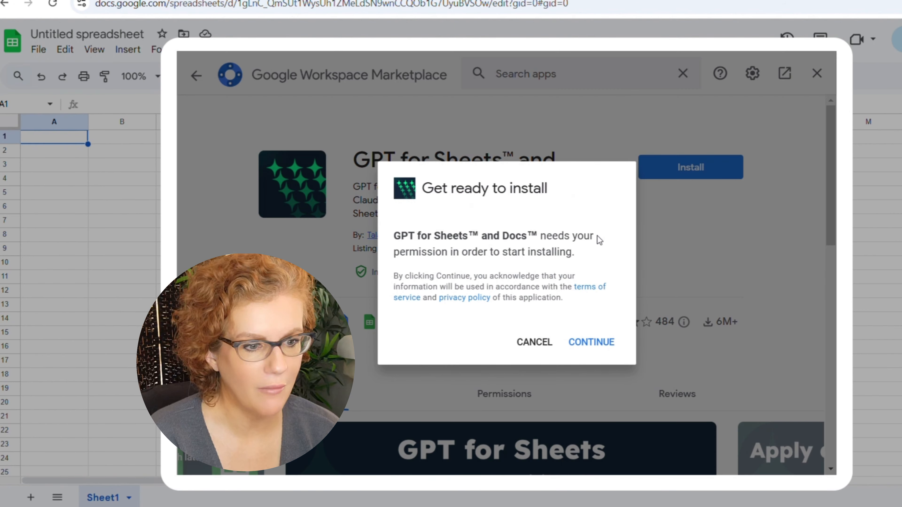
{"action": "left_click", "coordinate": [600, 341]}
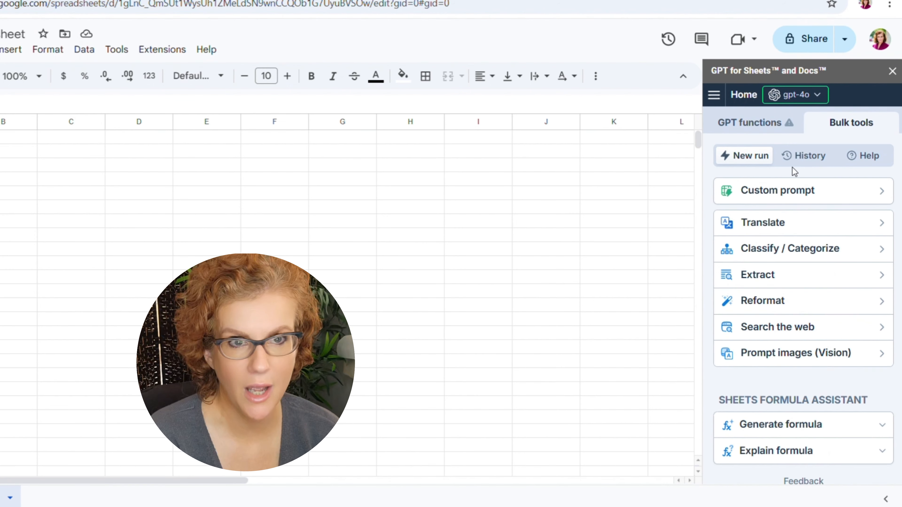